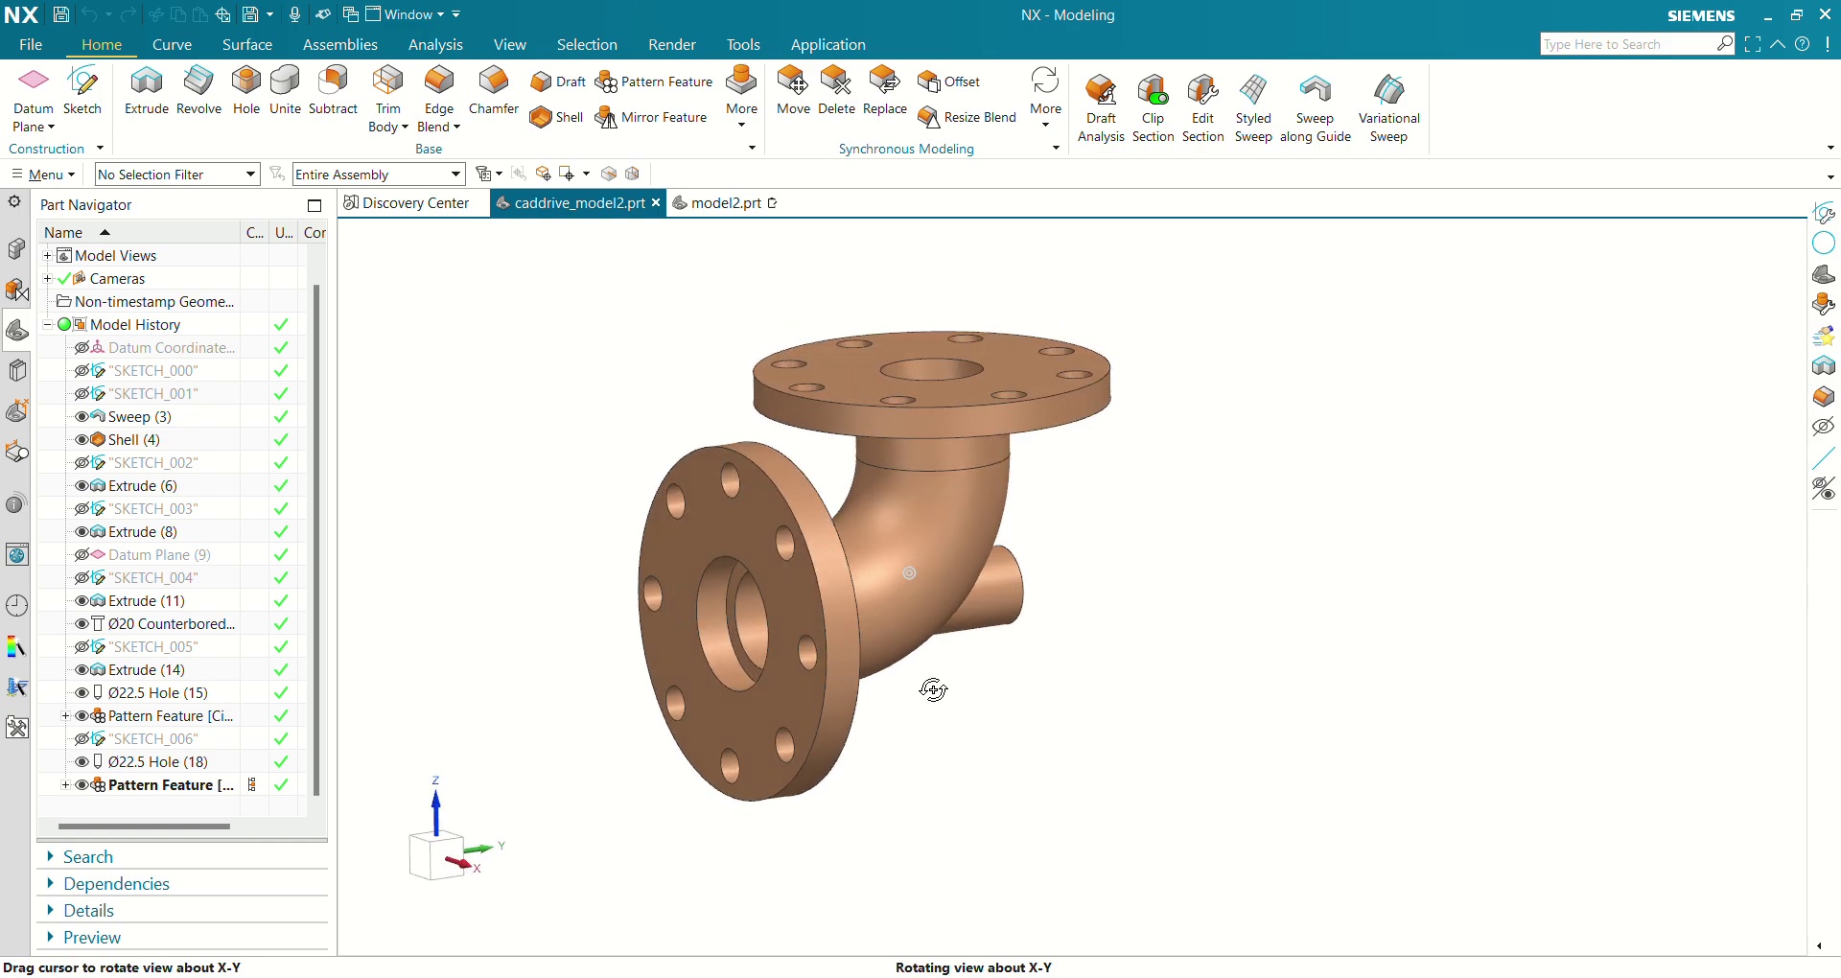
# Save the finished flanged elbow part, switch to model2.prt and start a sketch on the YZ plane.
pyautogui.hotkey('ctrl', 's')
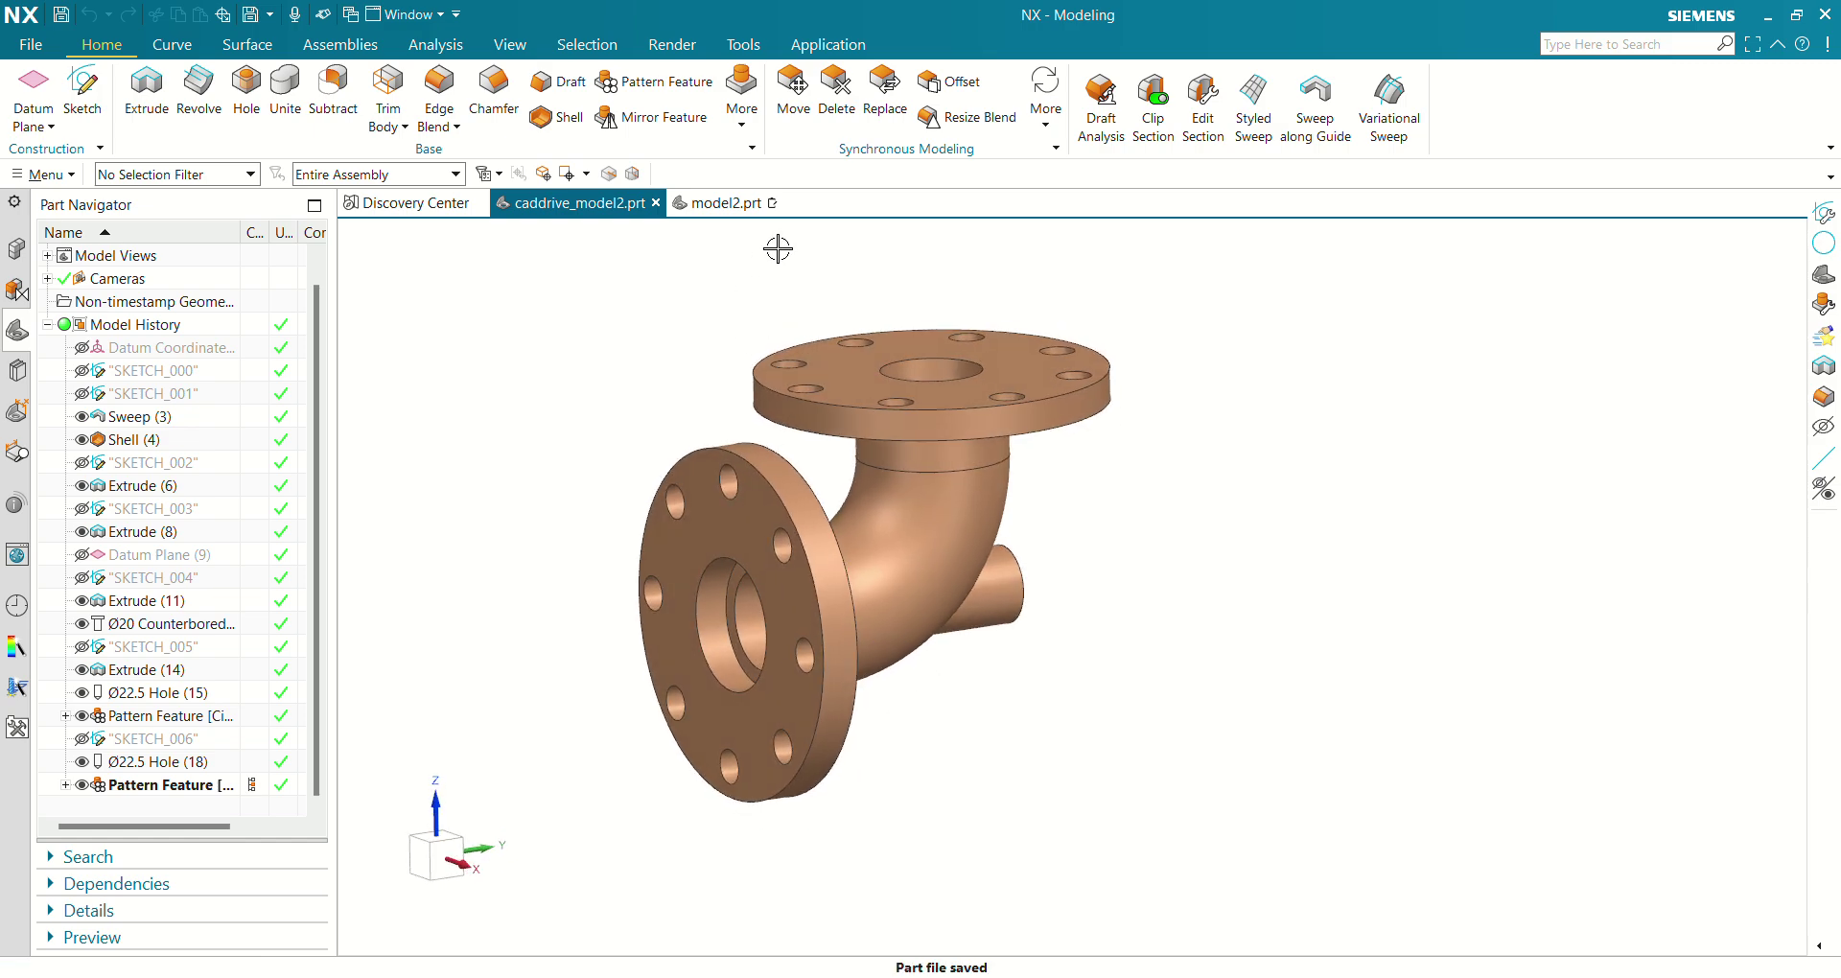
pyautogui.click(727, 204)
pyautogui.click(83, 91)
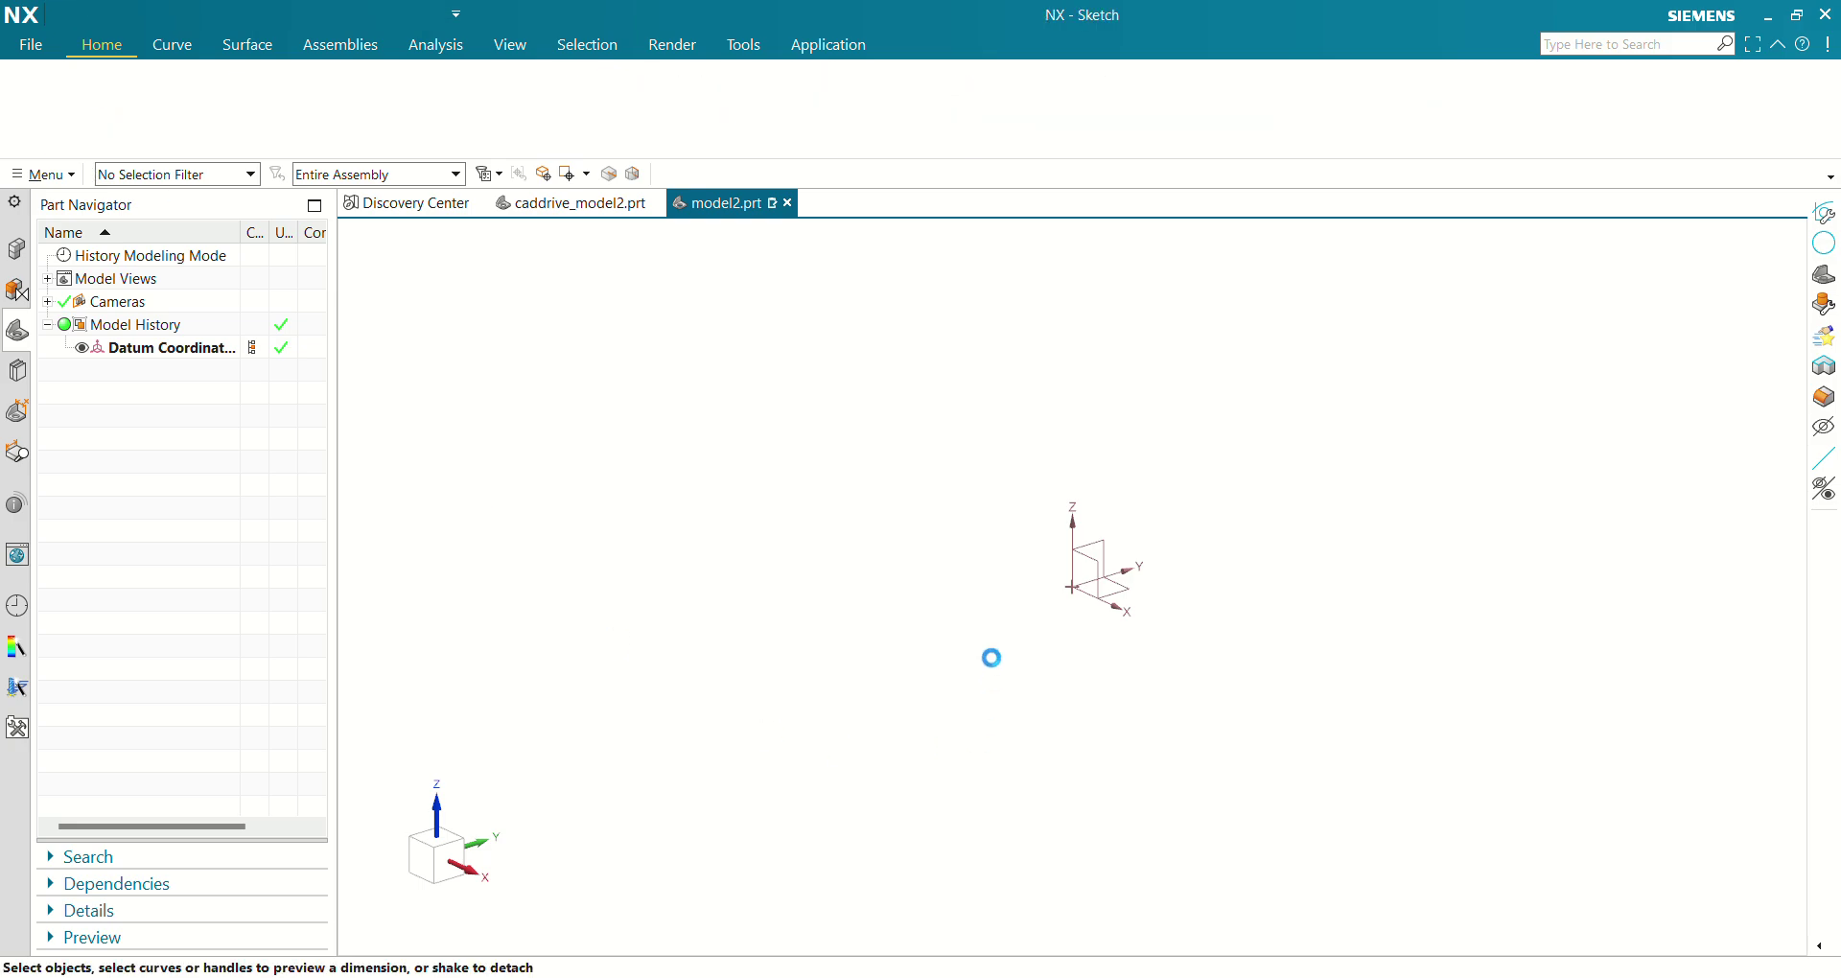
pyautogui.click(918, 444)
pyautogui.click(1510, 385)
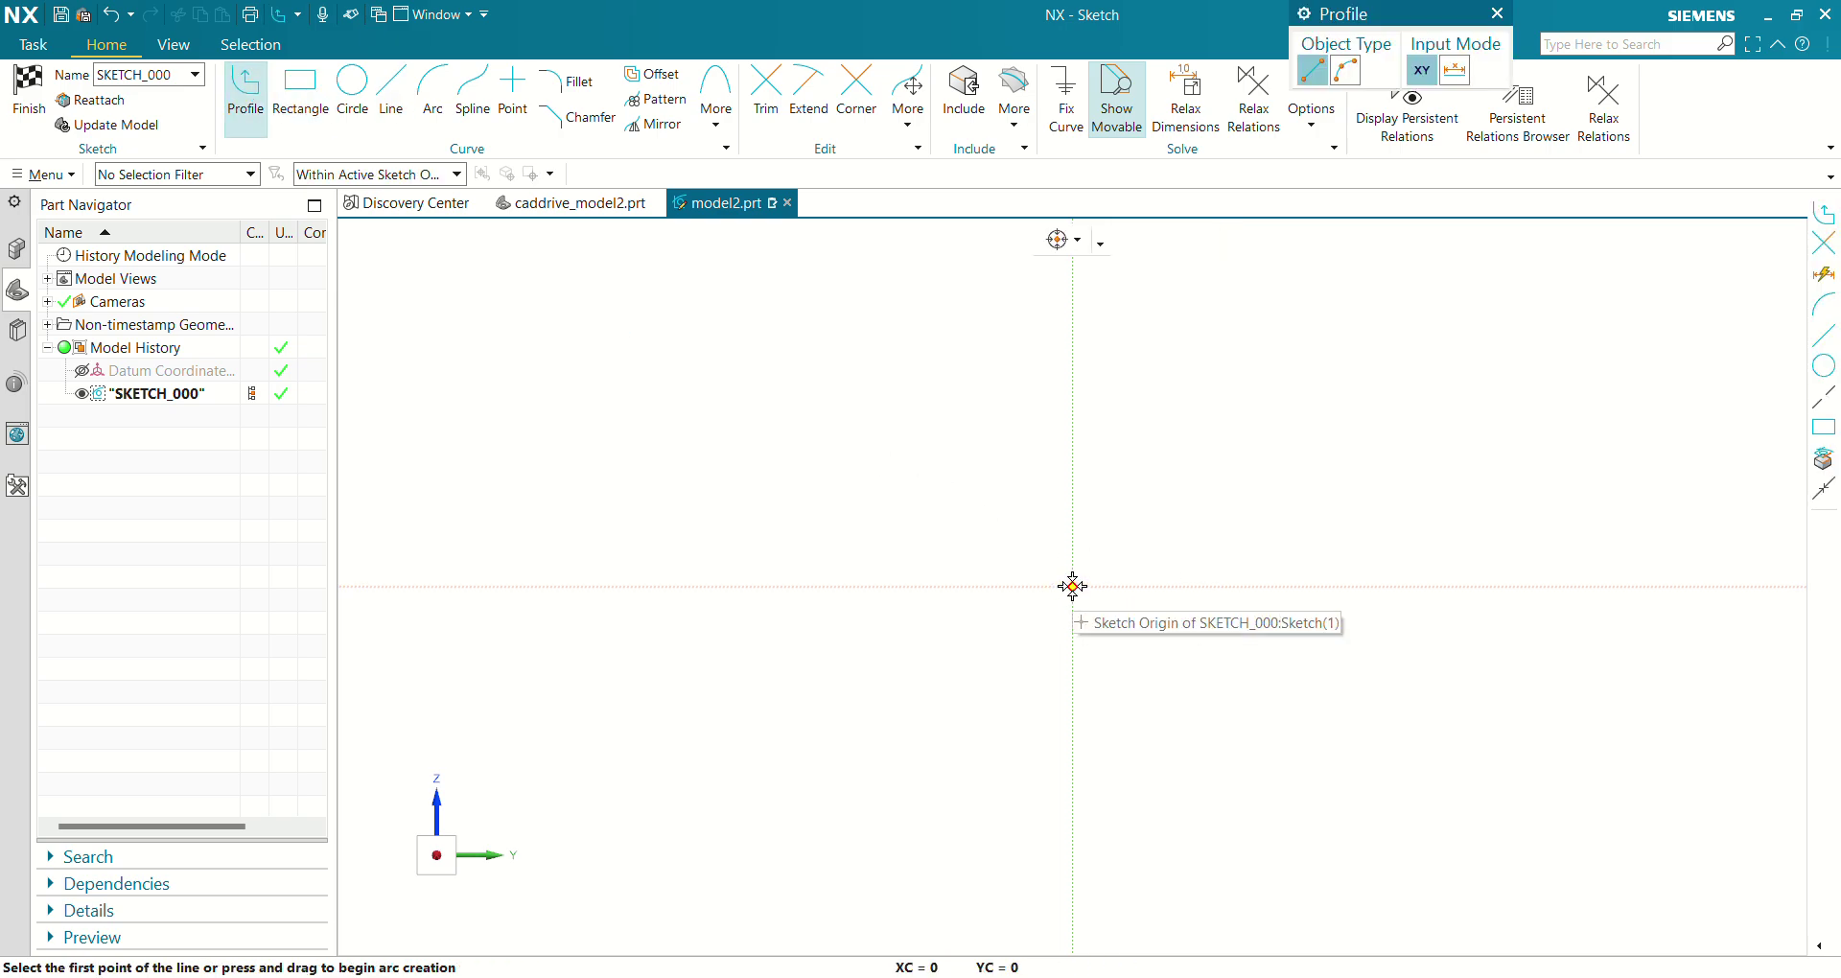
# Draw a profile from the origin: a horizontal line about 98 mm long, a tangent quarter arc, and a vertical line about 85 mm long.
pyautogui.click(1072, 586)
pyautogui.click(1154, 586)
pyautogui.click(1345, 70)
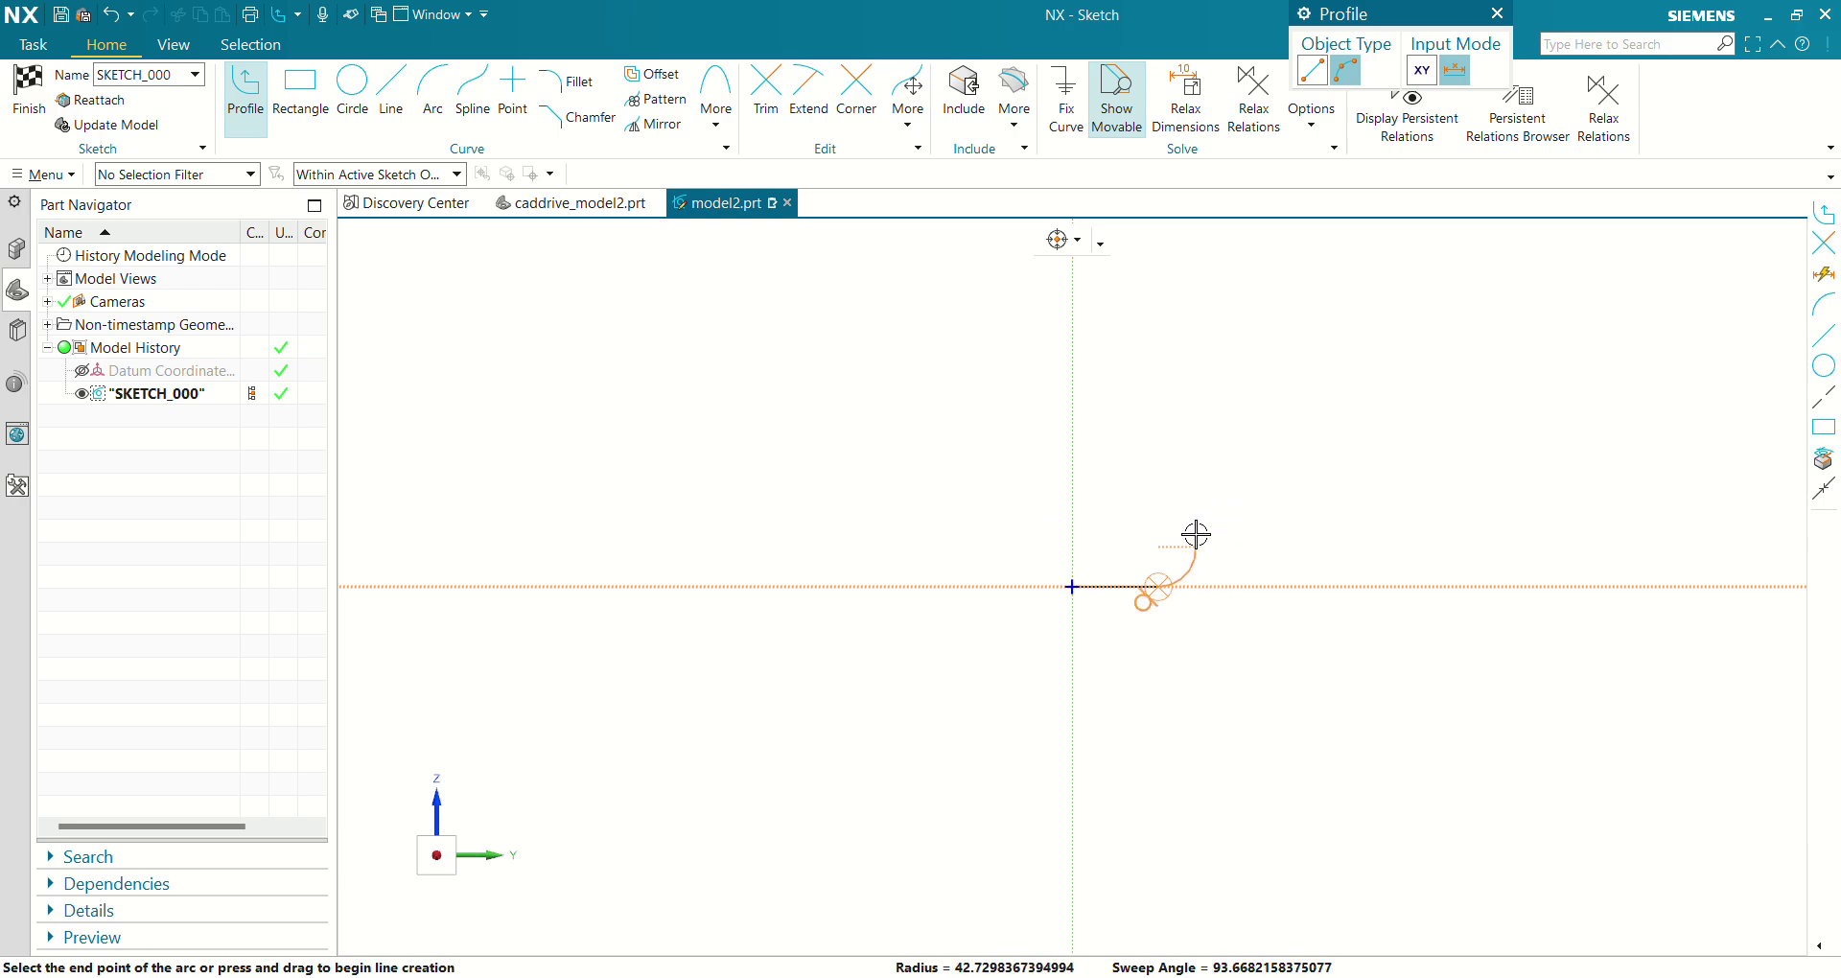
pyautogui.scroll(4, 1195, 537)
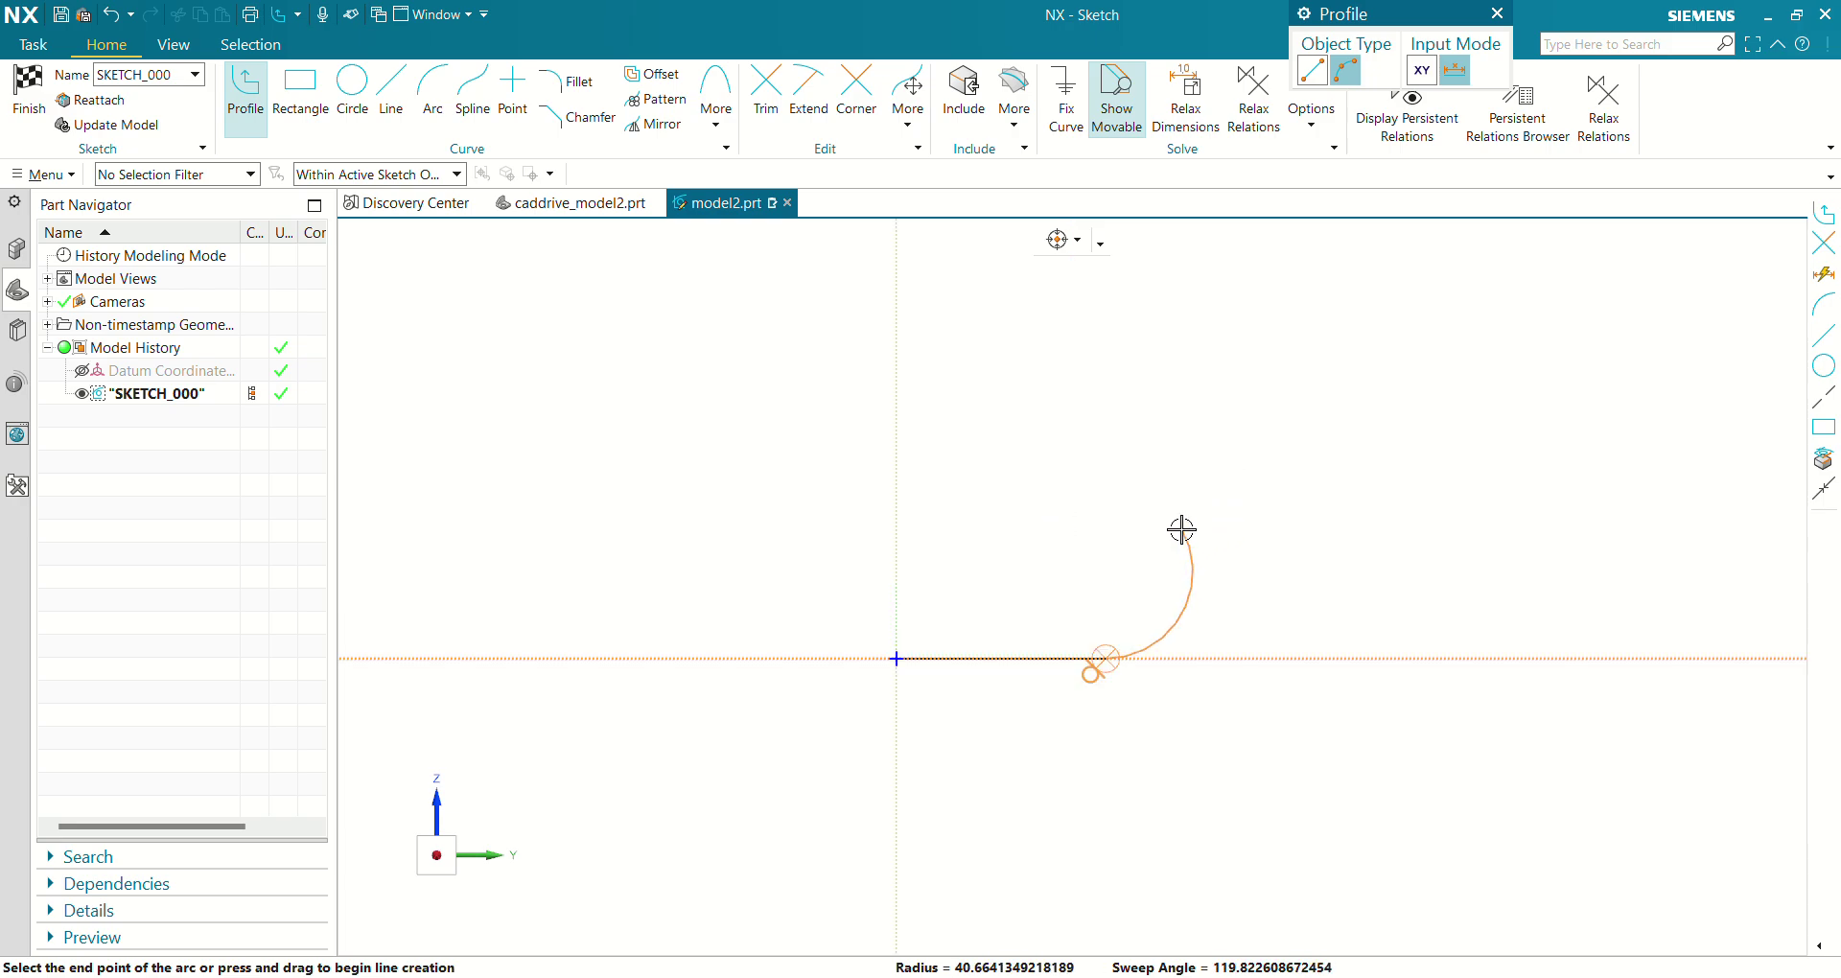
pyautogui.click(1178, 582)
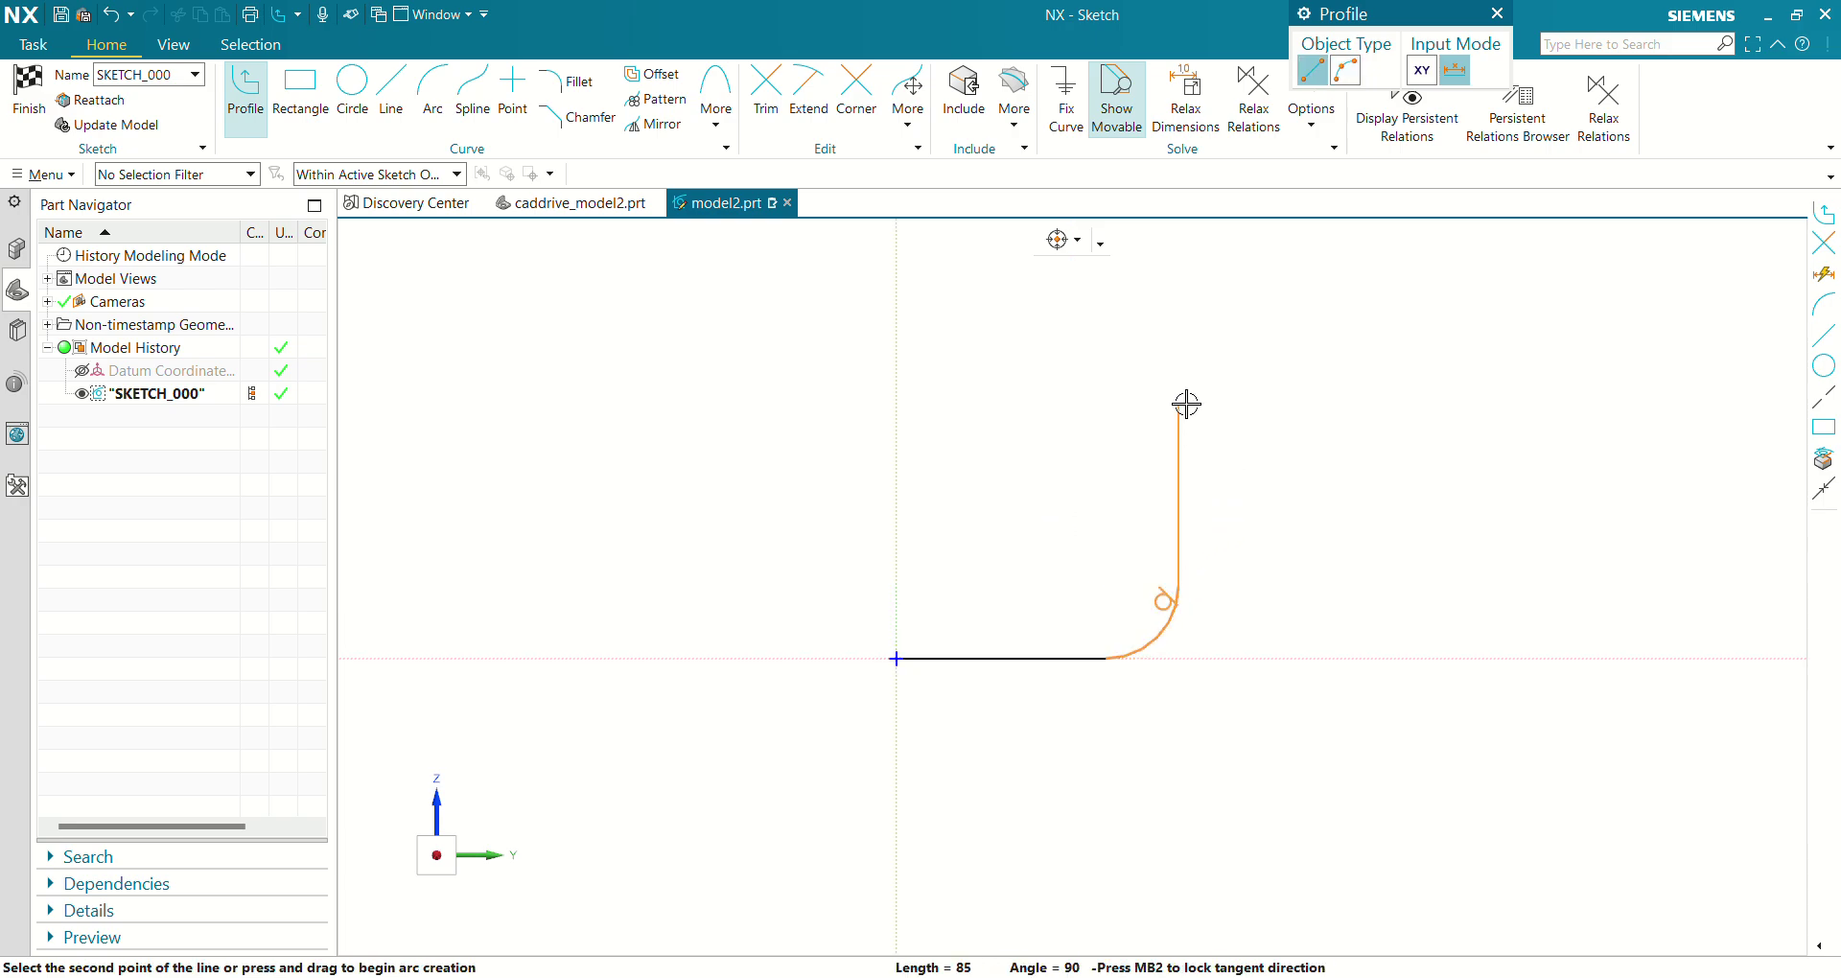
pyautogui.click(1181, 404)
pyautogui.press('Escape')
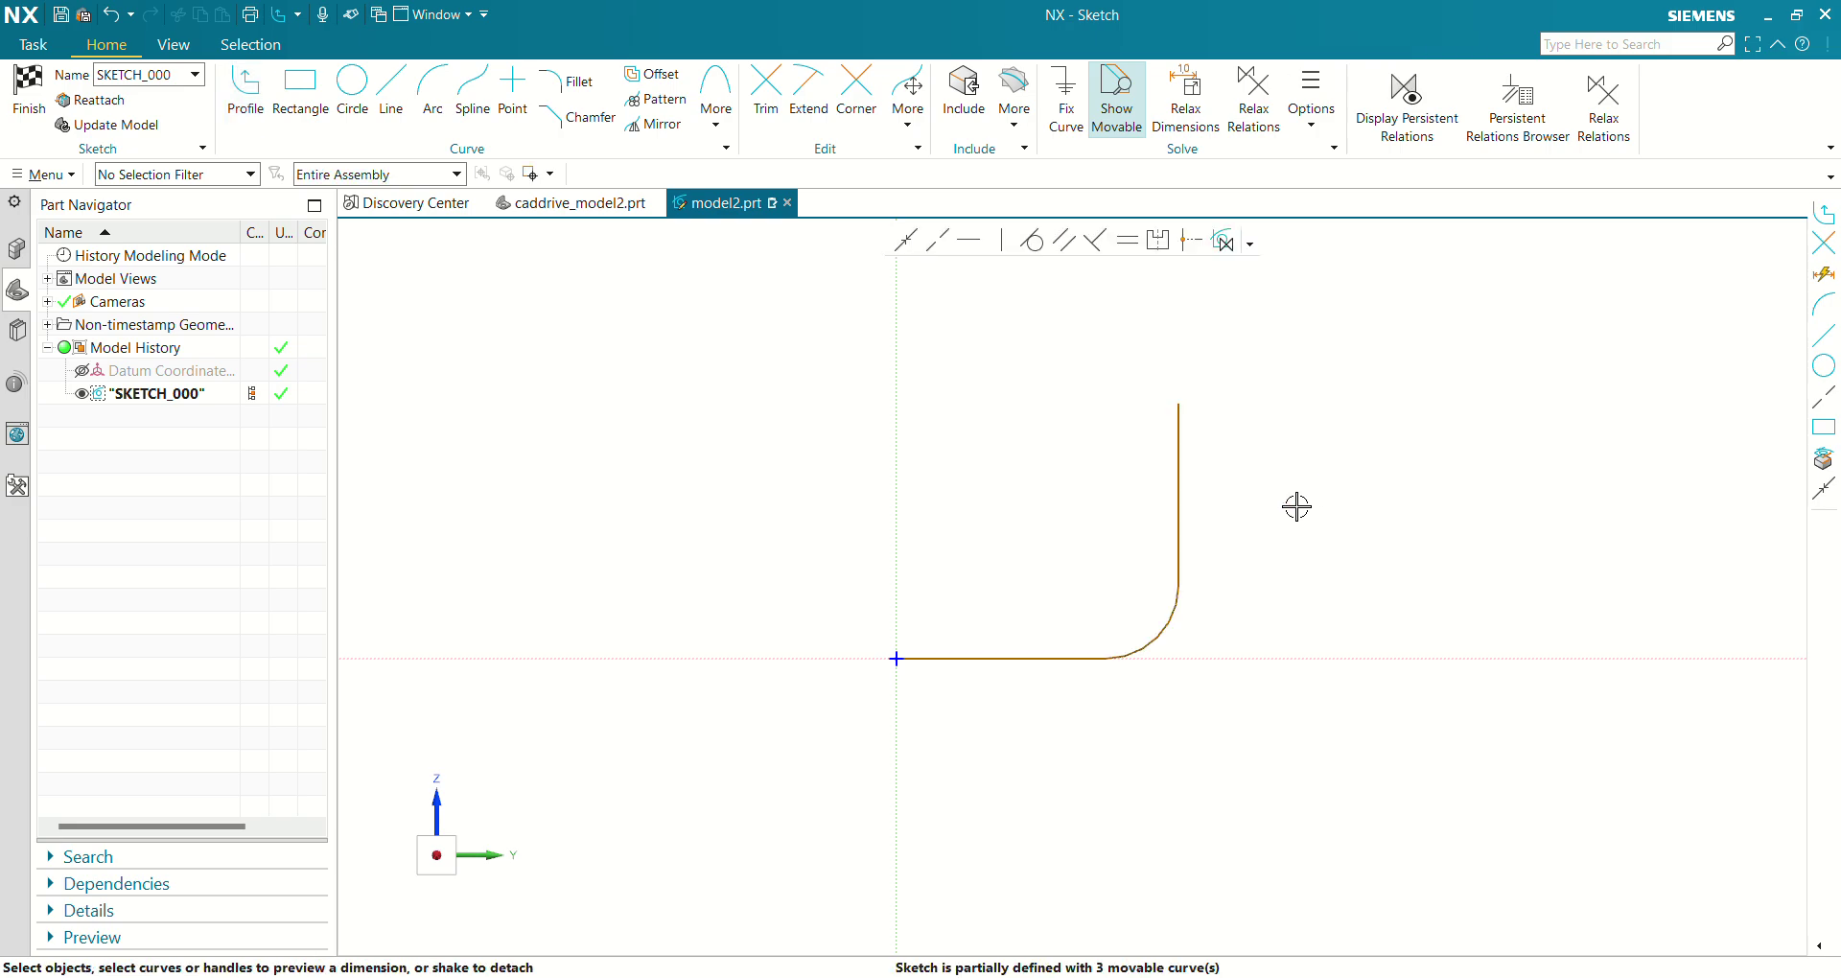
# Set the horizontal line's length to 60 mm, scaling the entire sketch with it.
pyautogui.click(966, 659)
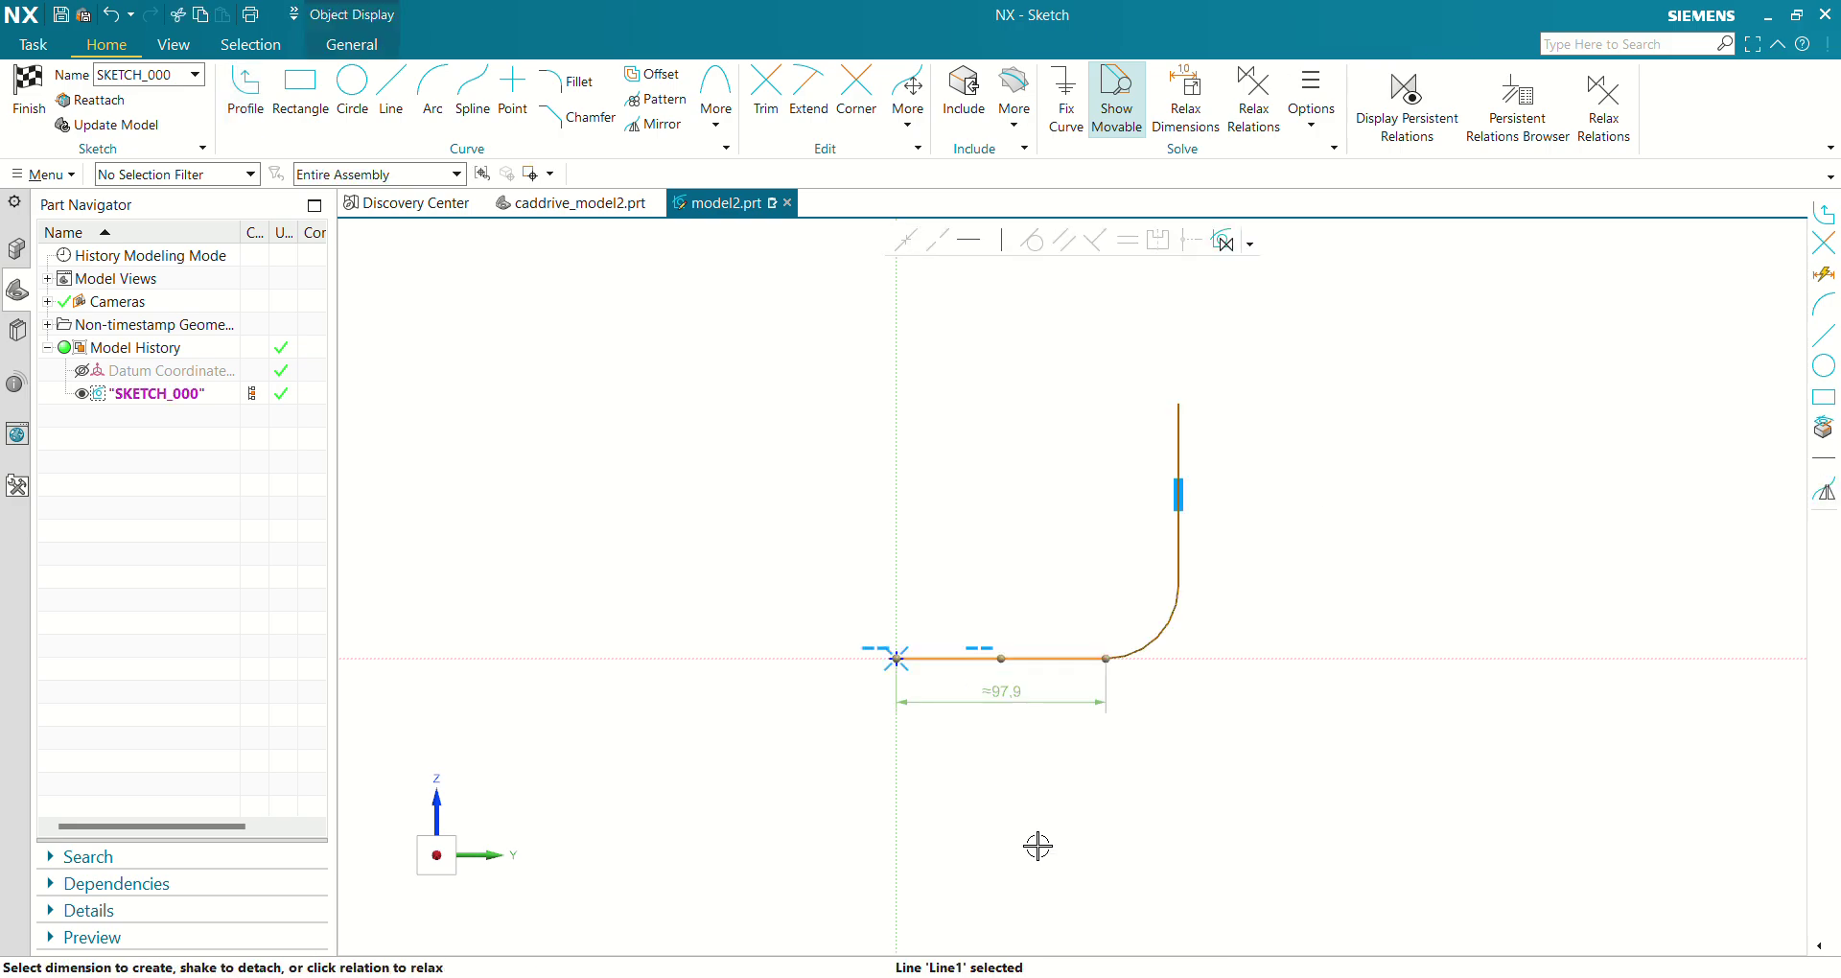
pyautogui.click(1000, 692)
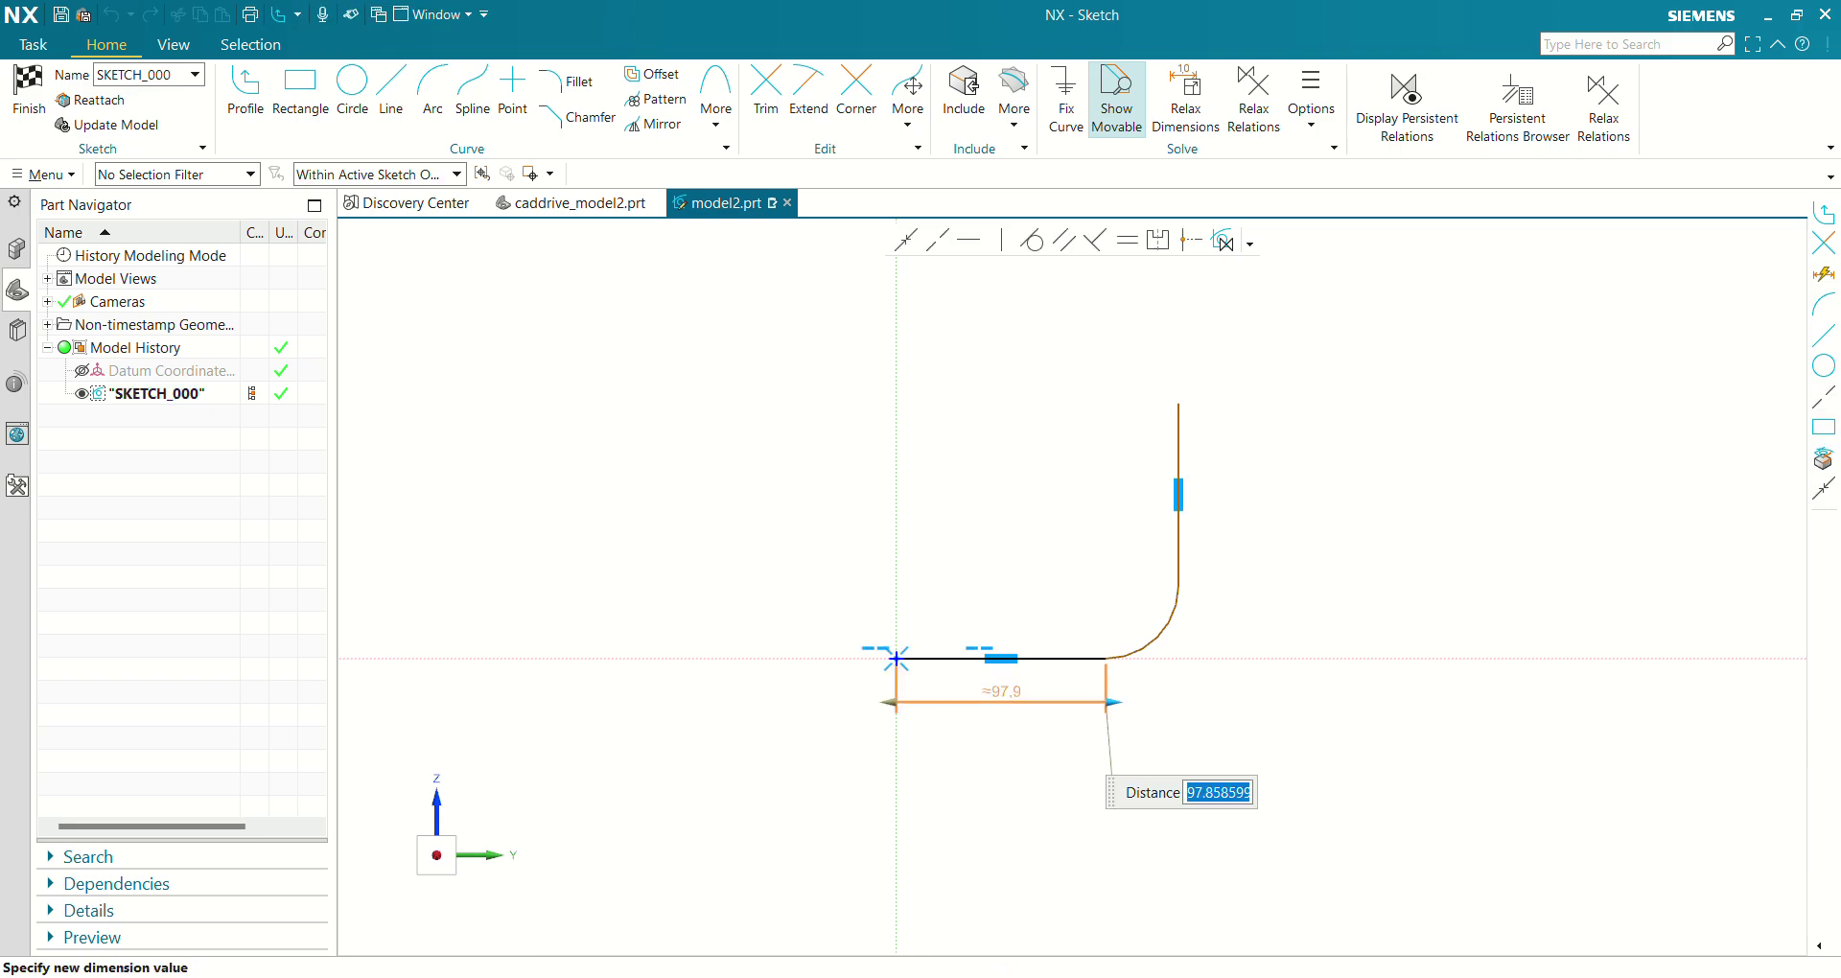
pyautogui.write('60')
pyautogui.press('Return')
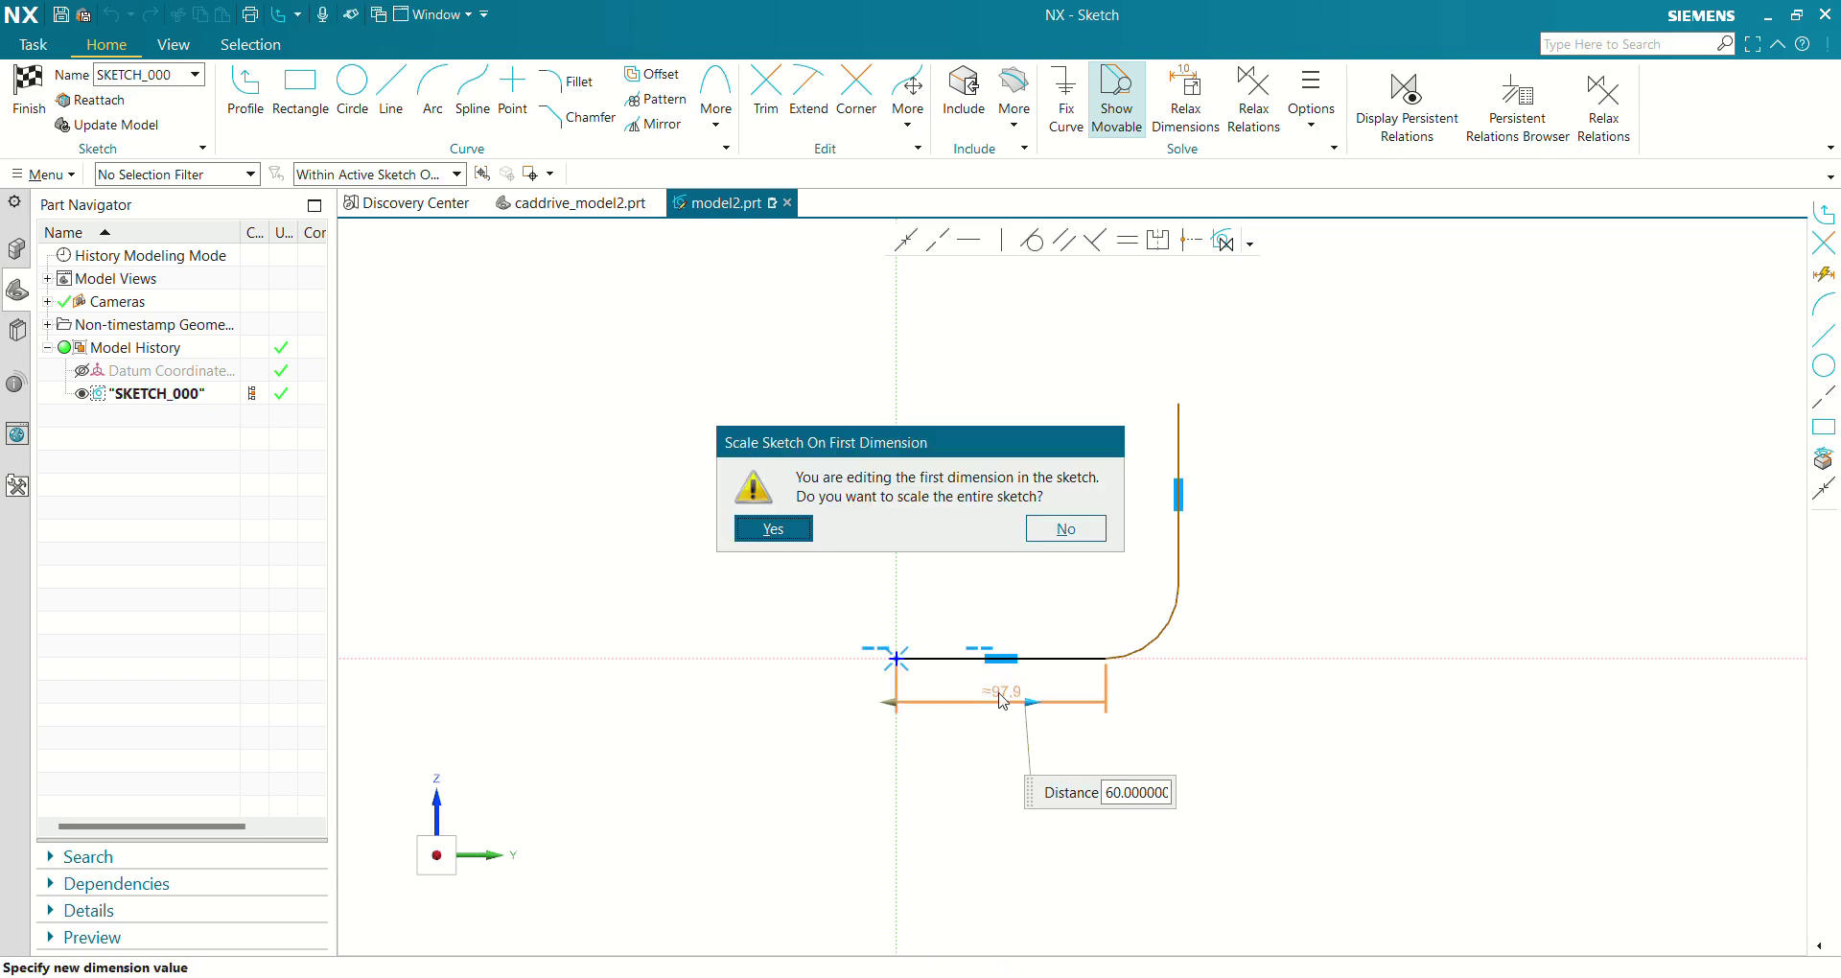
pyautogui.click(759, 529)
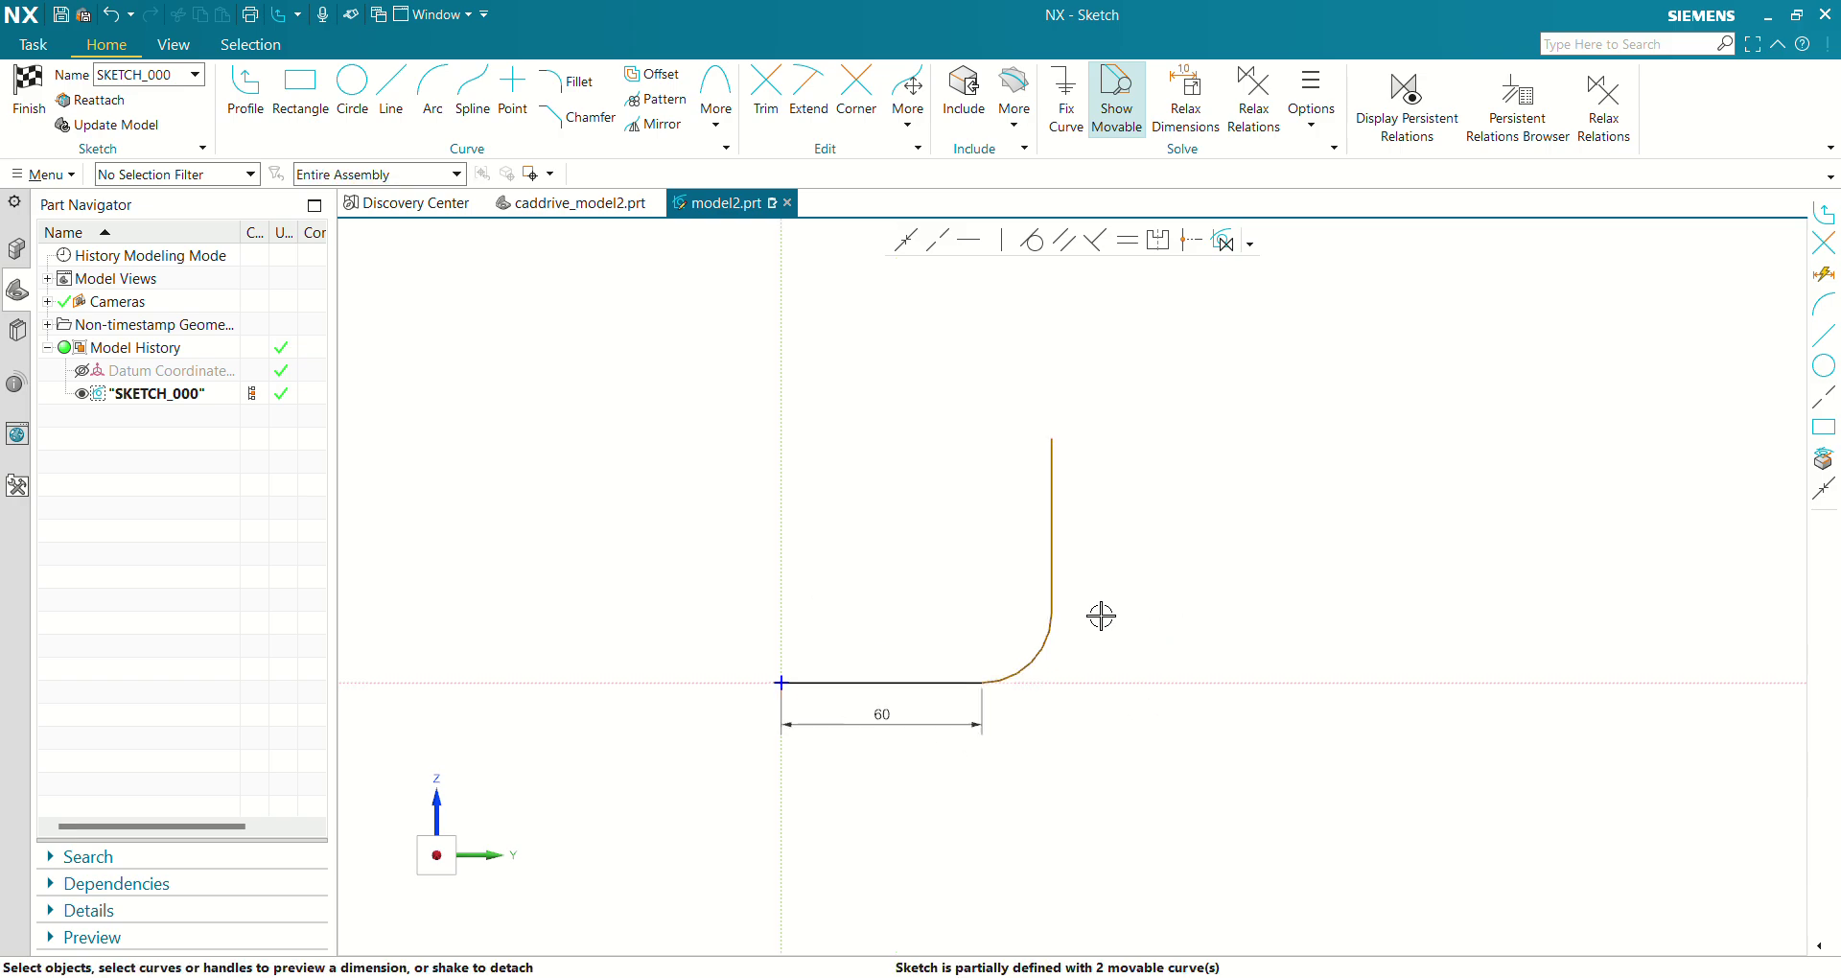
# Set the vertical line's length to 55 mm.
pyautogui.click(1050, 525)
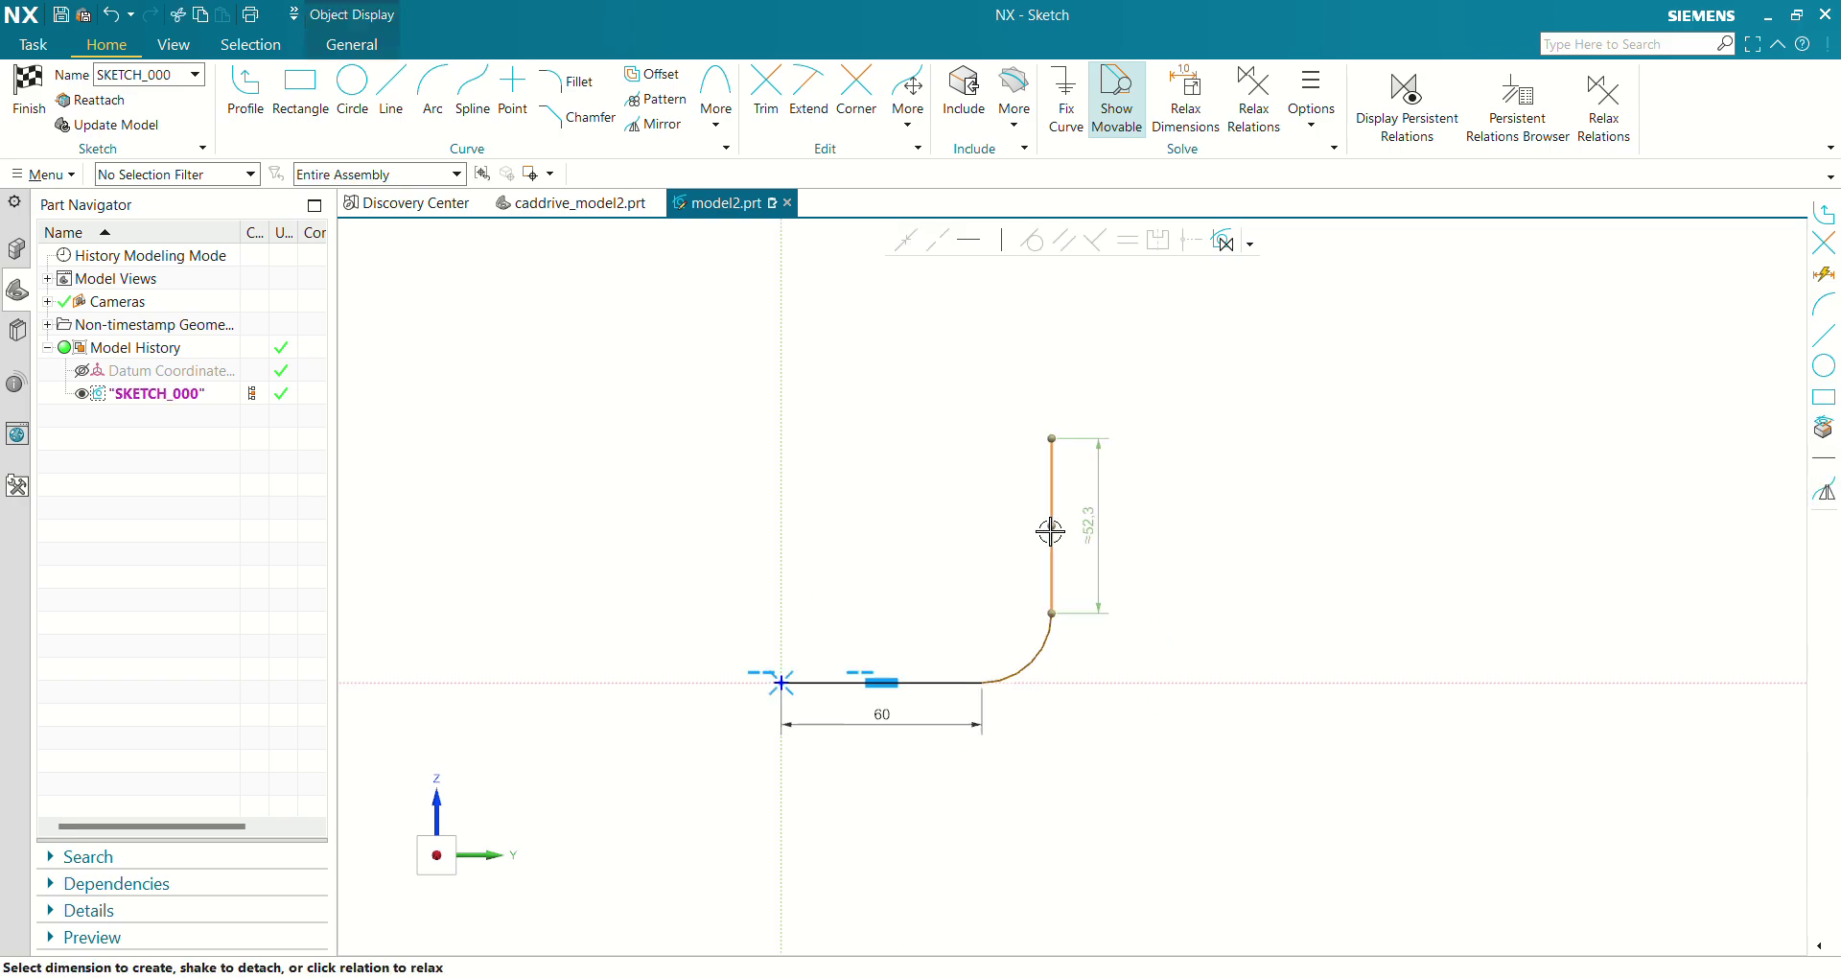
pyautogui.click(1110, 520)
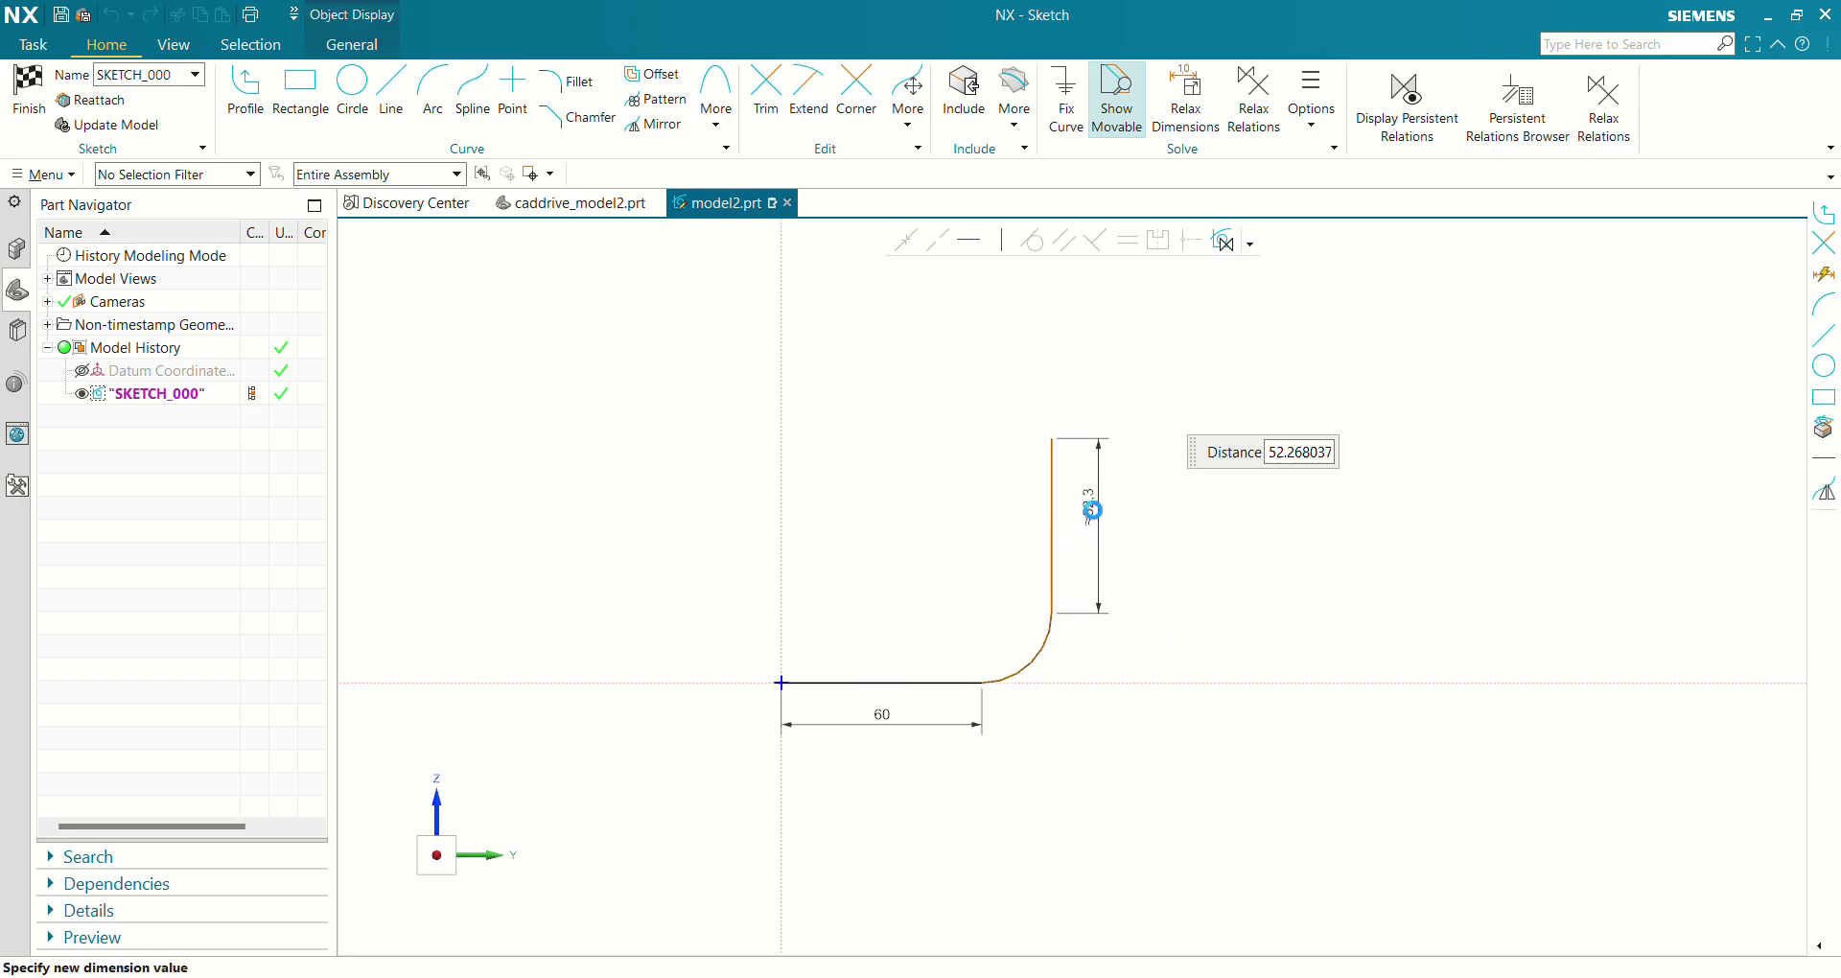
pyautogui.write('55')
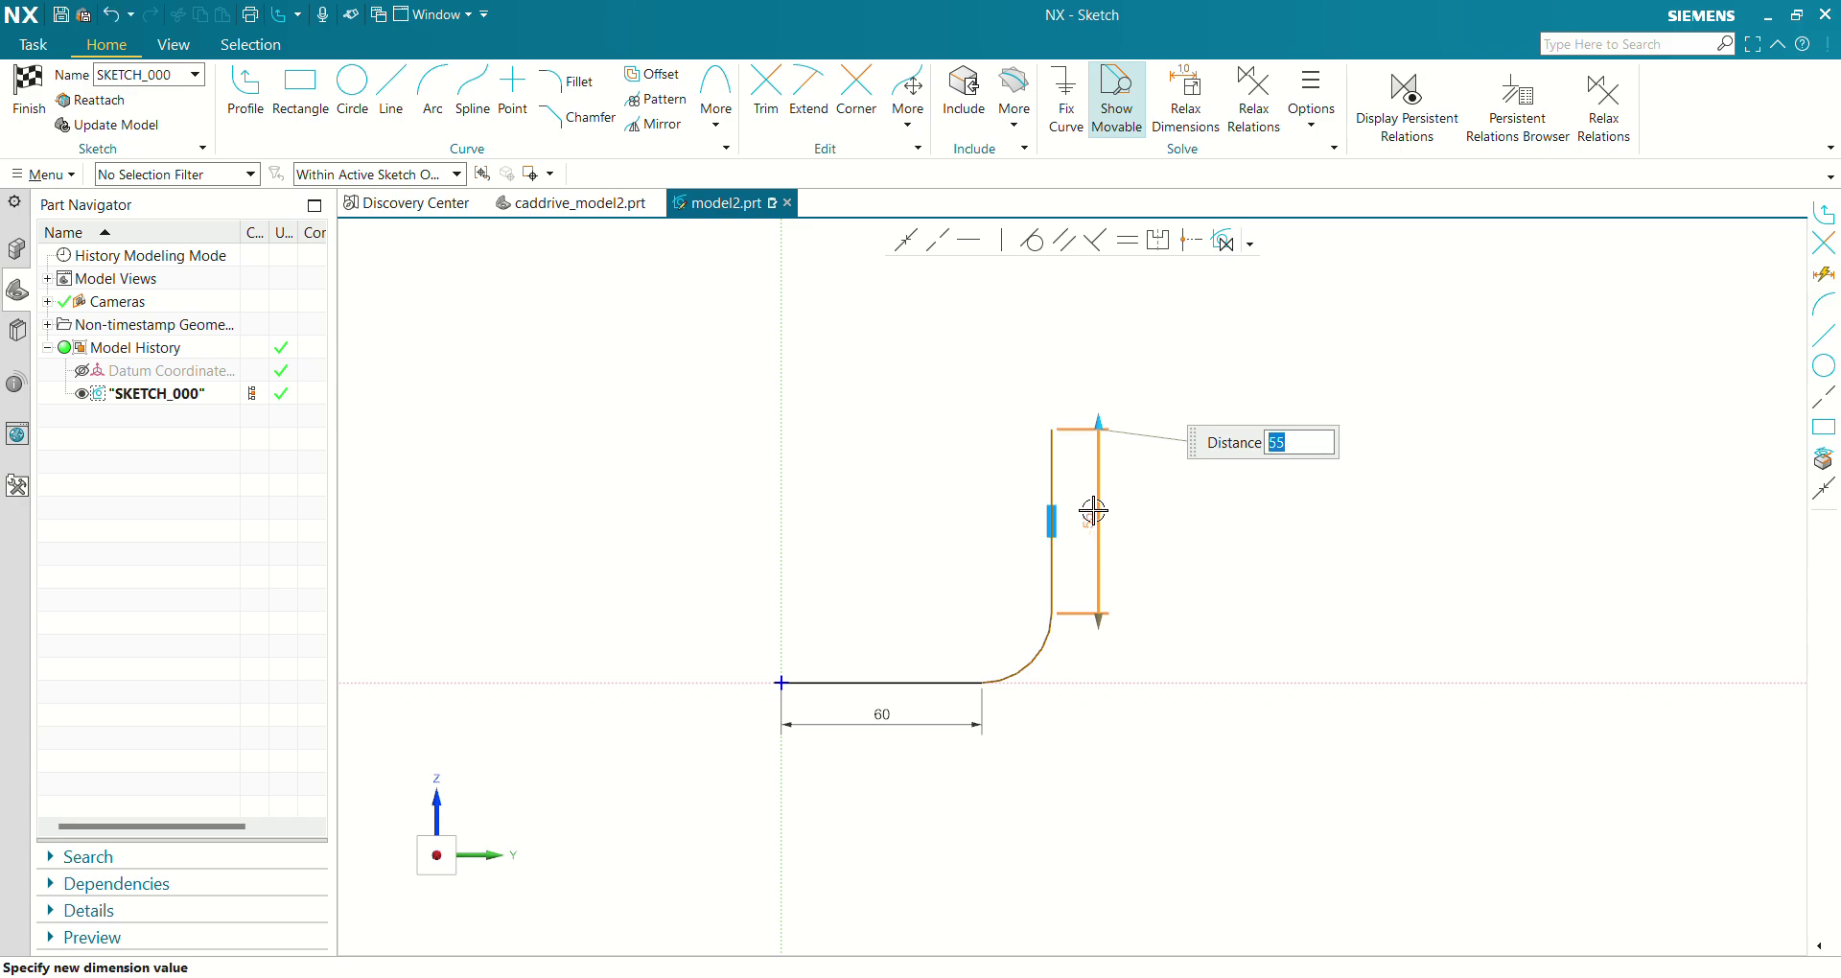
pyautogui.press('Return')
# Set the connecting arc's radius to 90 mm and finish the path sketch.
pyautogui.click(1036, 663)
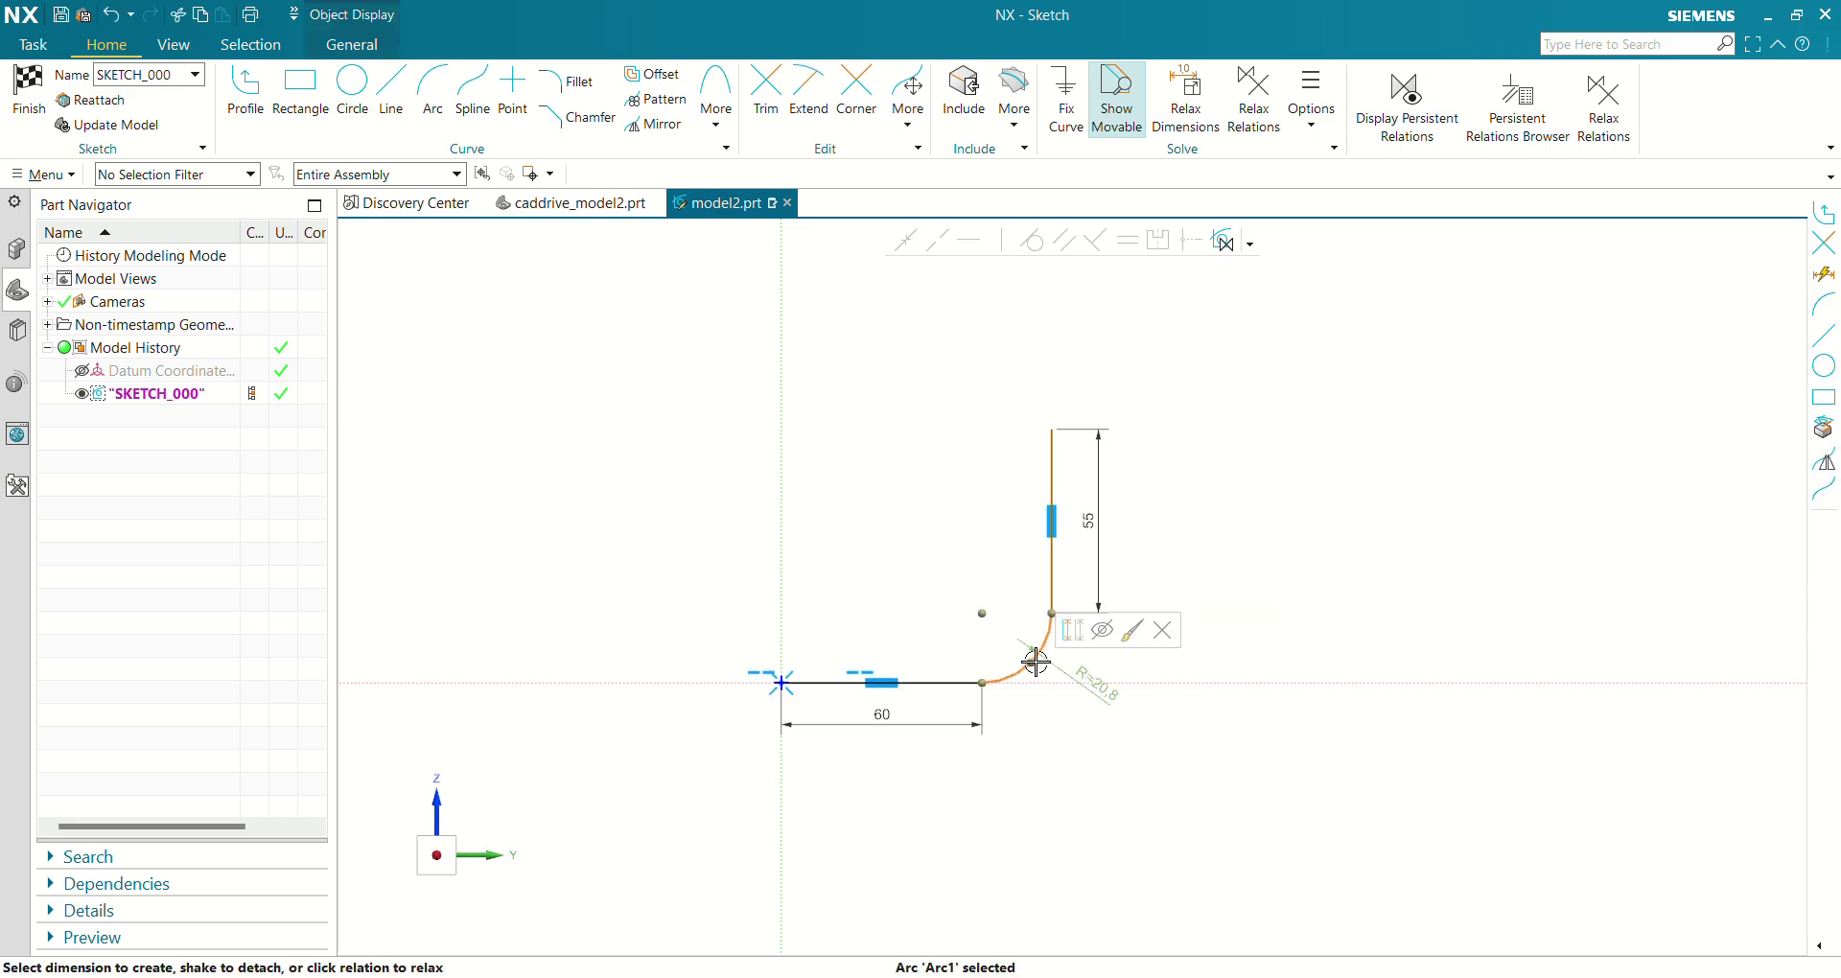
pyautogui.click(1103, 681)
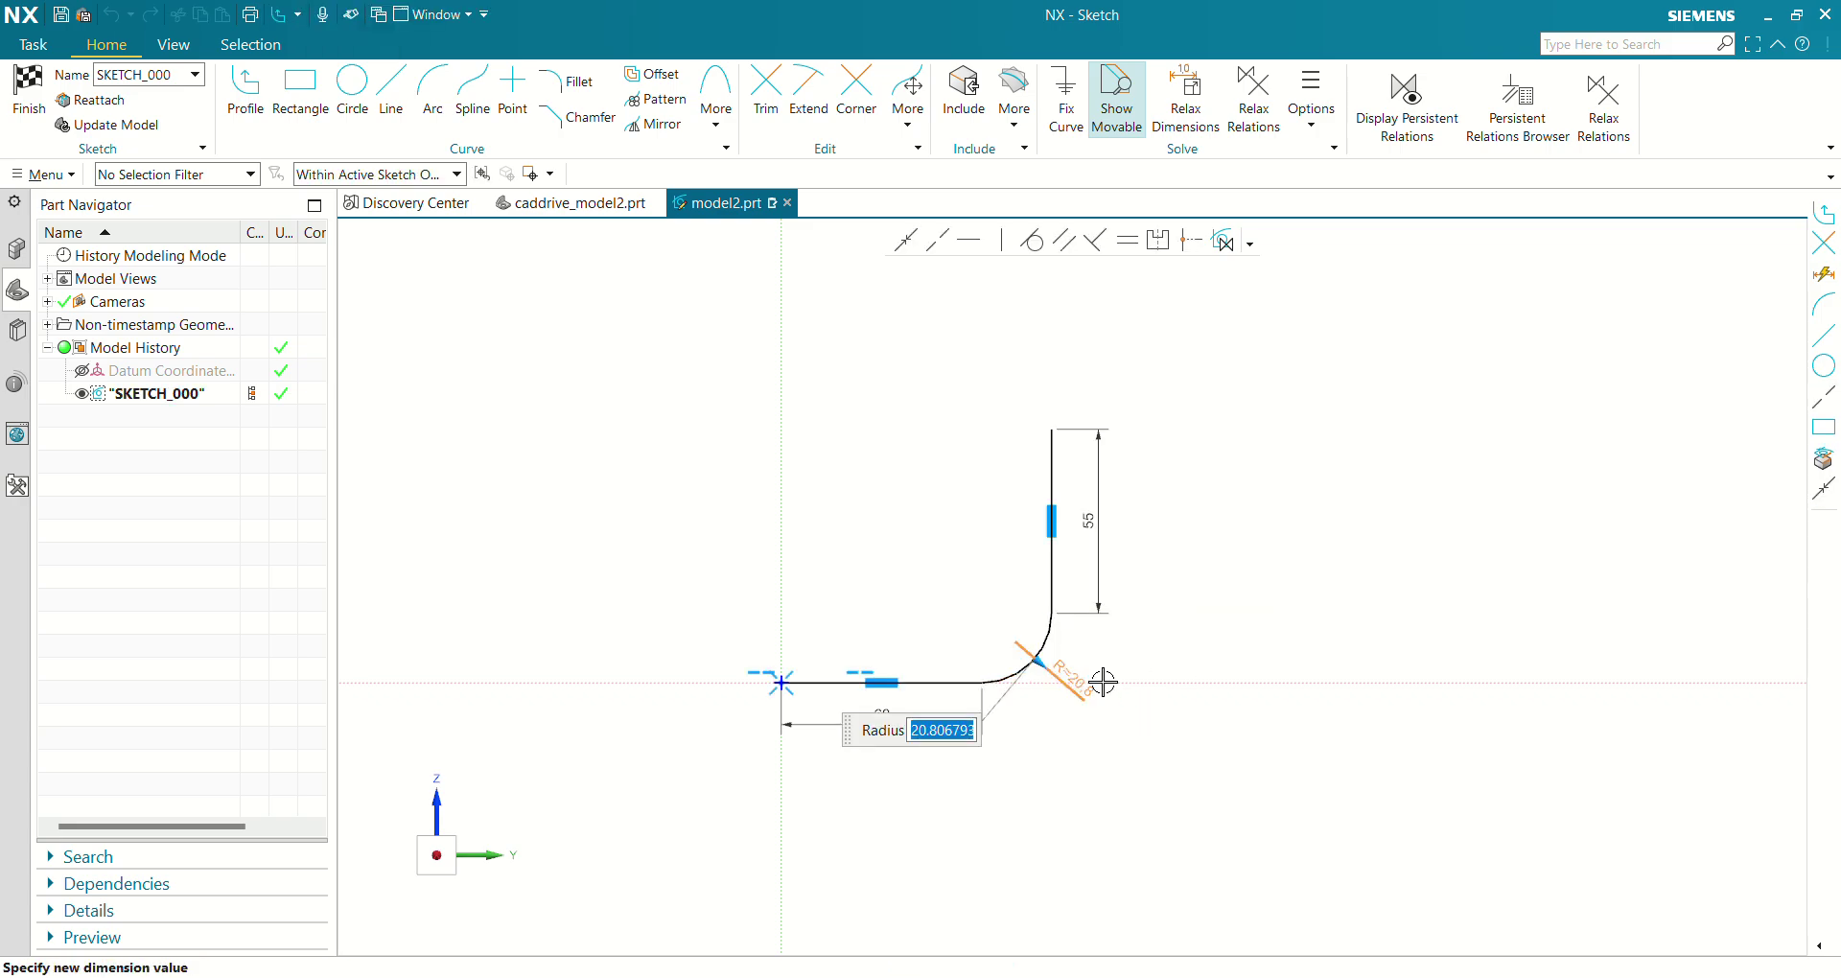
pyautogui.write('90')
pyautogui.press('Return')
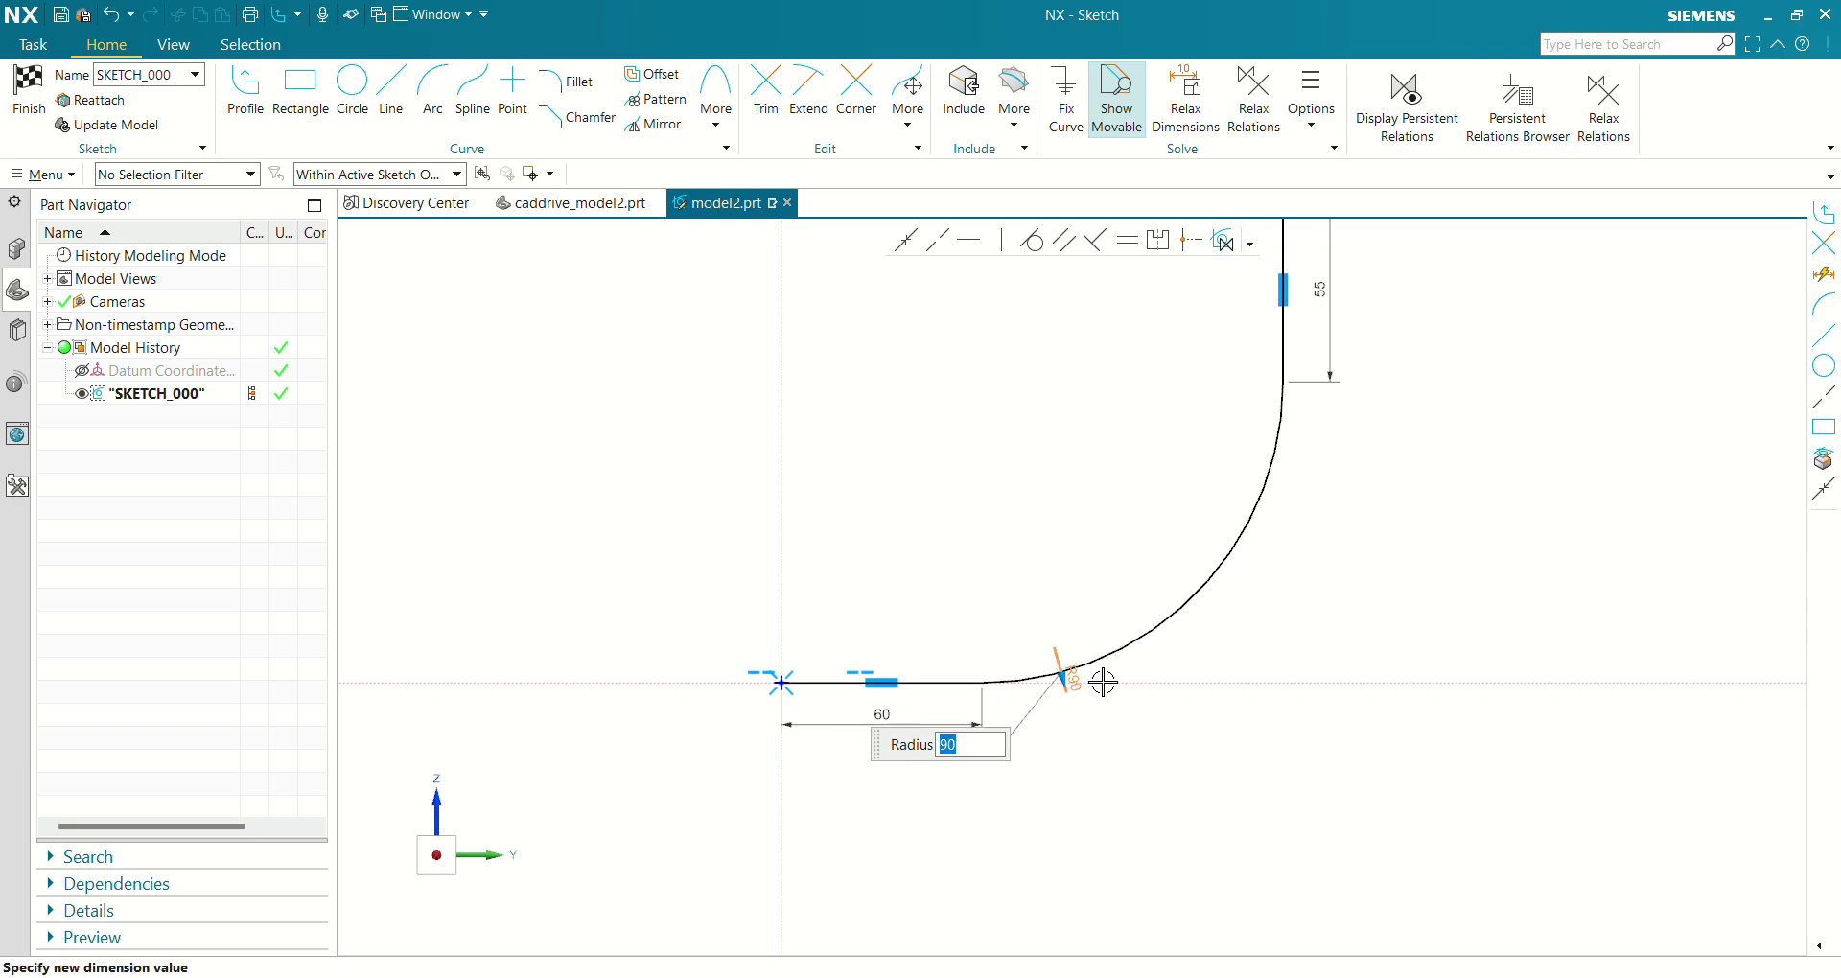
pyautogui.scroll(-3, 1427, 462)
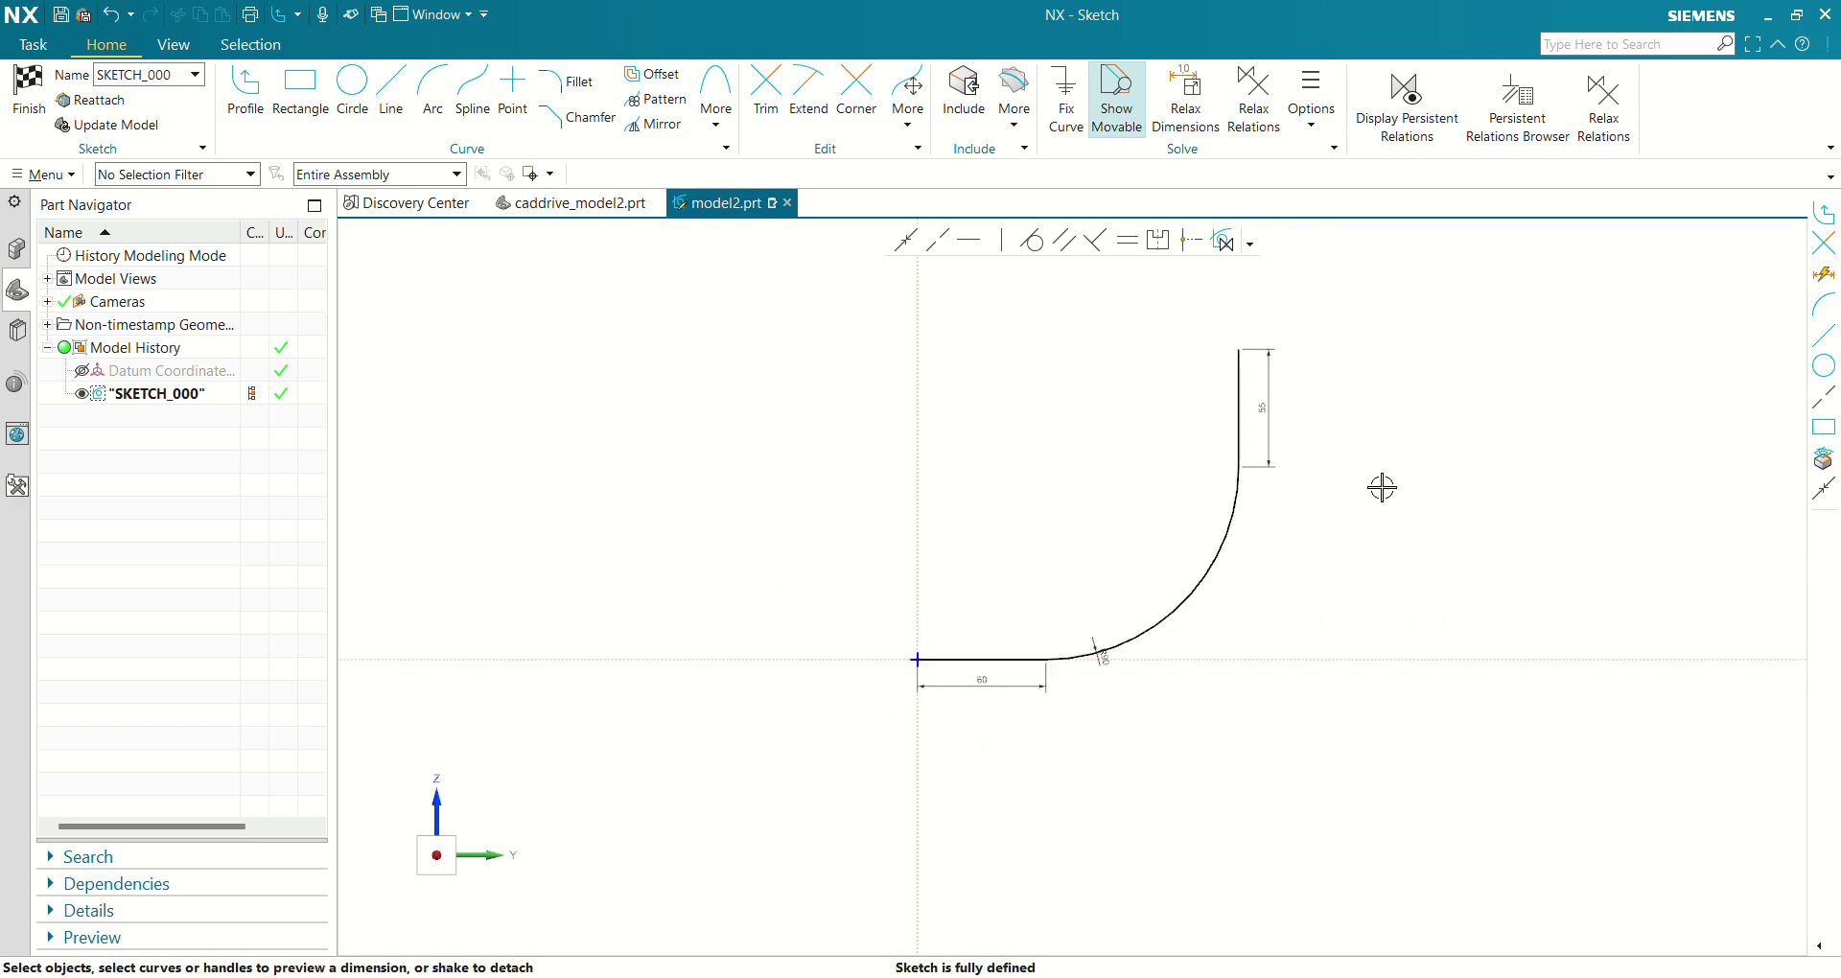
pyautogui.keyDown('shift'); pyautogui.moveTo(1381, 487); pyautogui.dragTo(1376, 534, button='middle'); pyautogui.keyUp('shift')
pyautogui.click(7, 69)
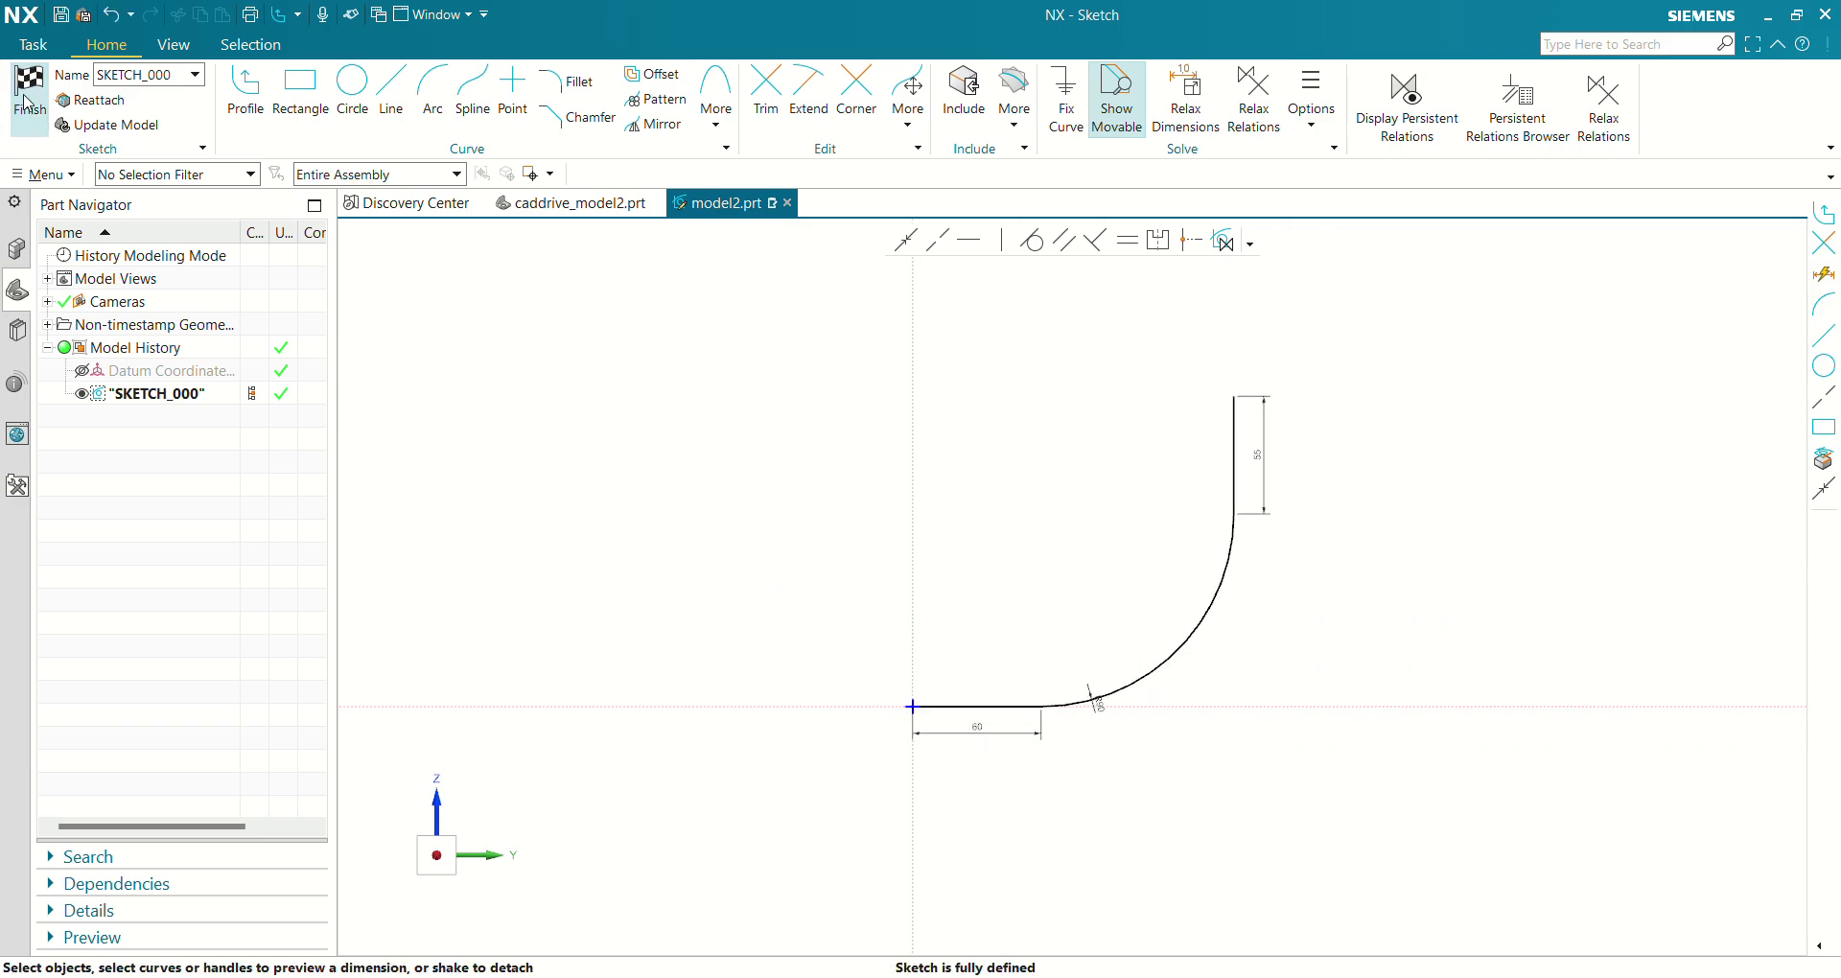
# Start a new sketch on the XZ plane and draw a circle about 77 mm in diameter centred on the origin.
pyautogui.moveTo(1240, 699)
pyautogui.mouseDown(button='middle')
pyautogui.moveTo(1256, 608)
pyautogui.moveTo(1275, 602)
pyautogui.mouseUp(button='middle')
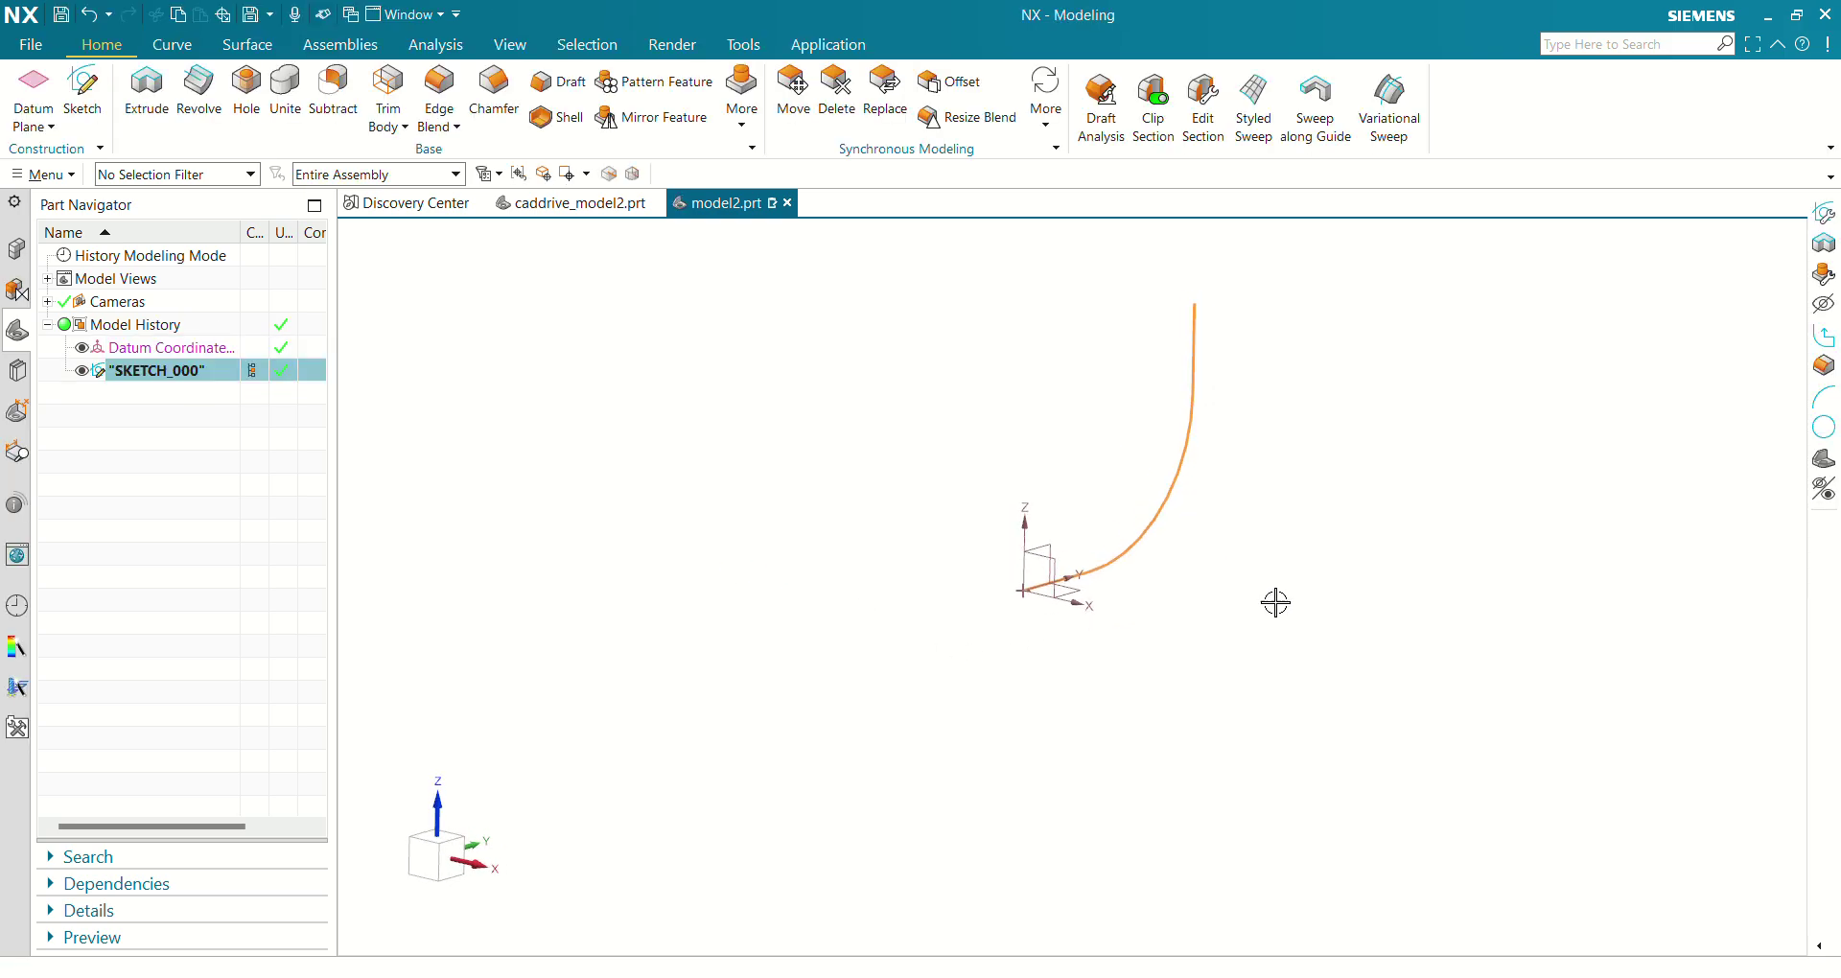
pyautogui.click(77, 100)
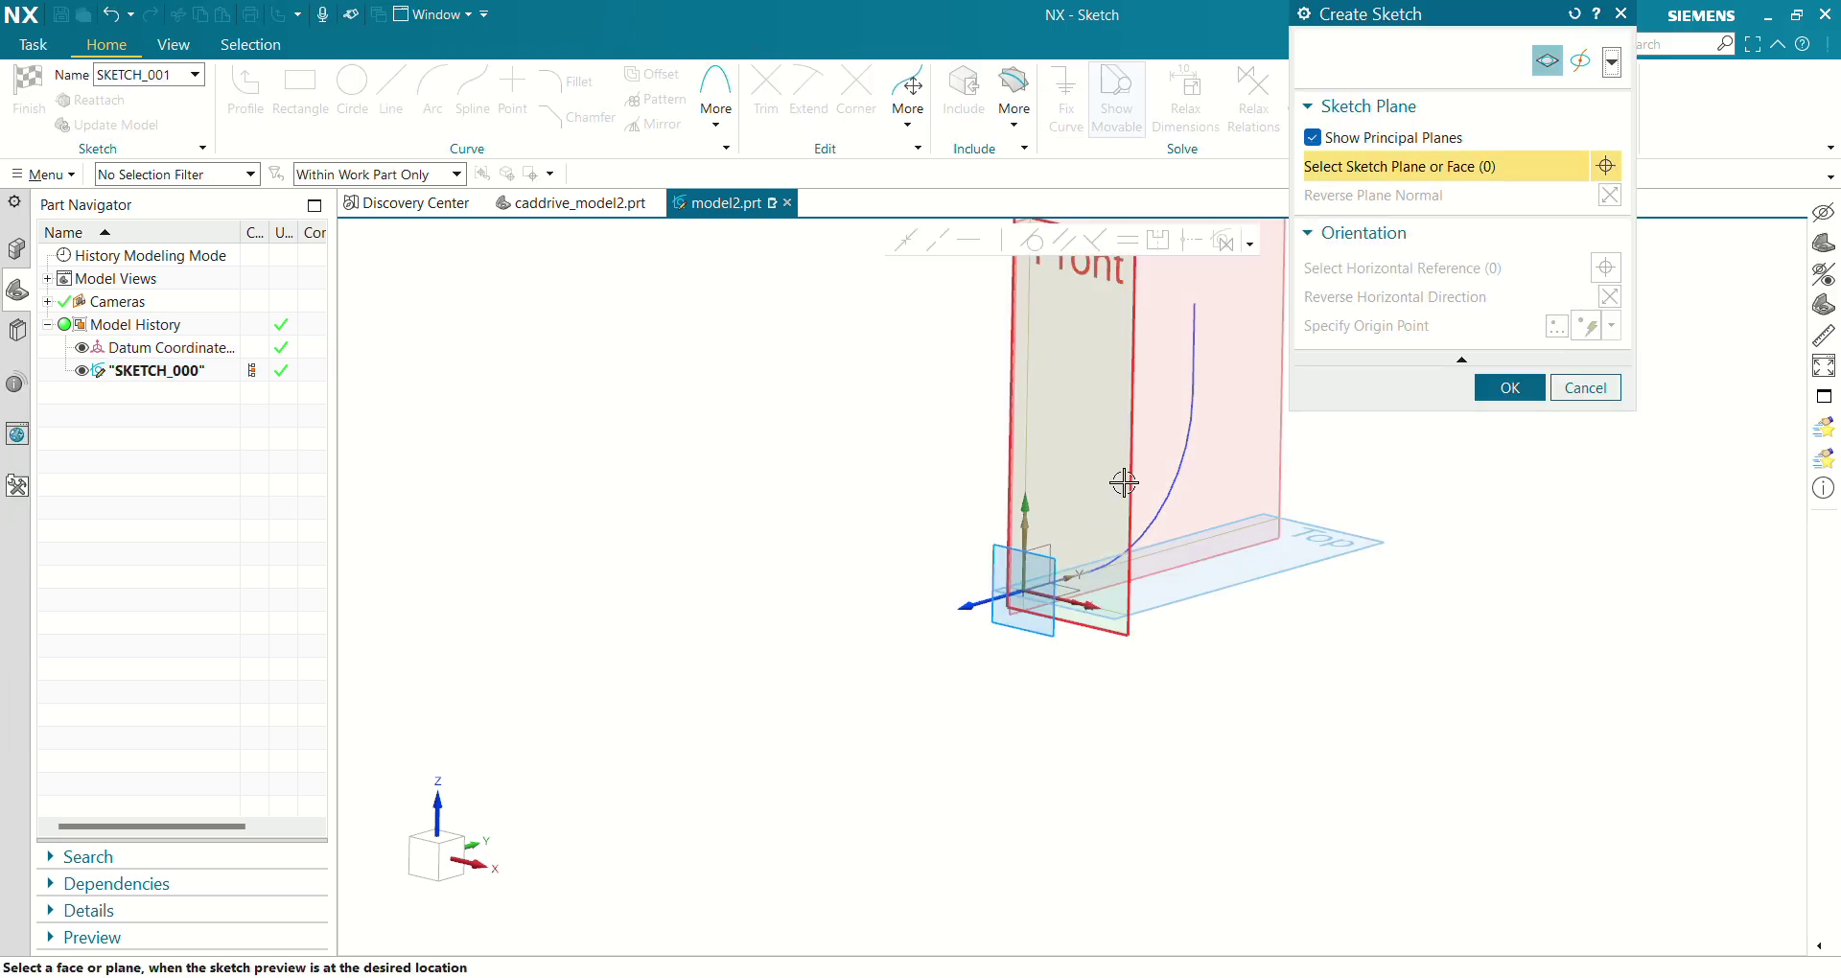
pyautogui.click(1125, 478)
pyautogui.click(1510, 388)
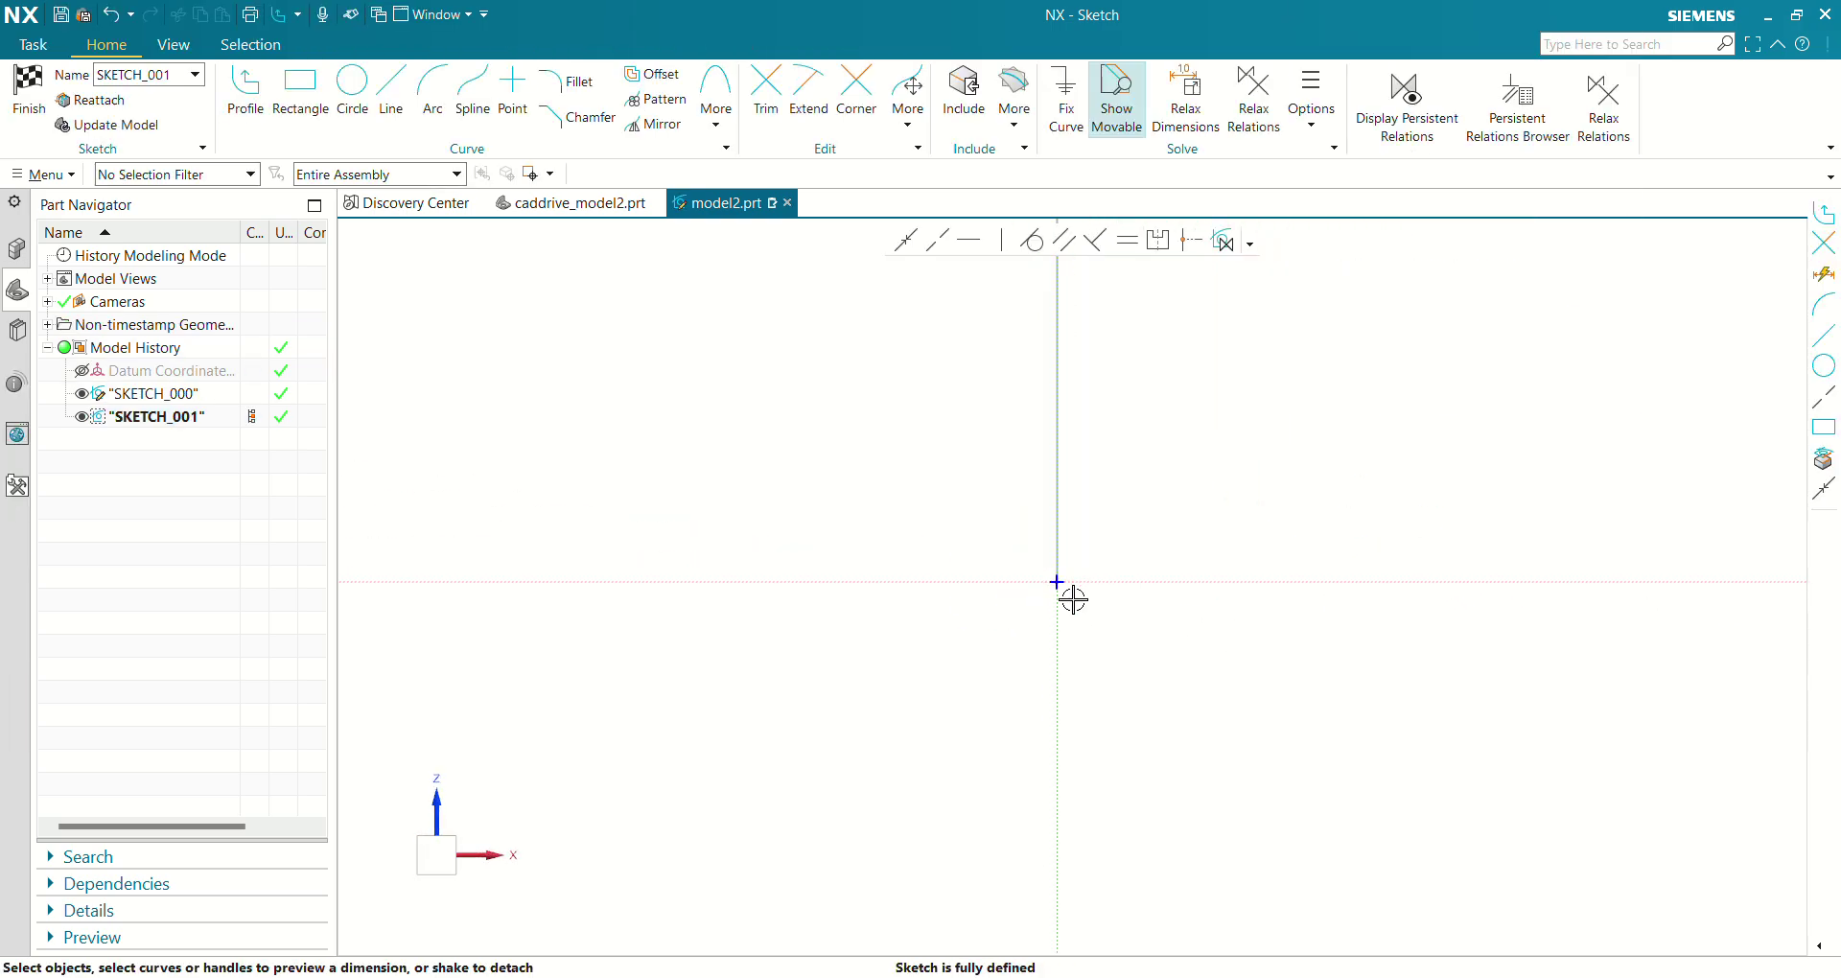
pyautogui.click(352, 91)
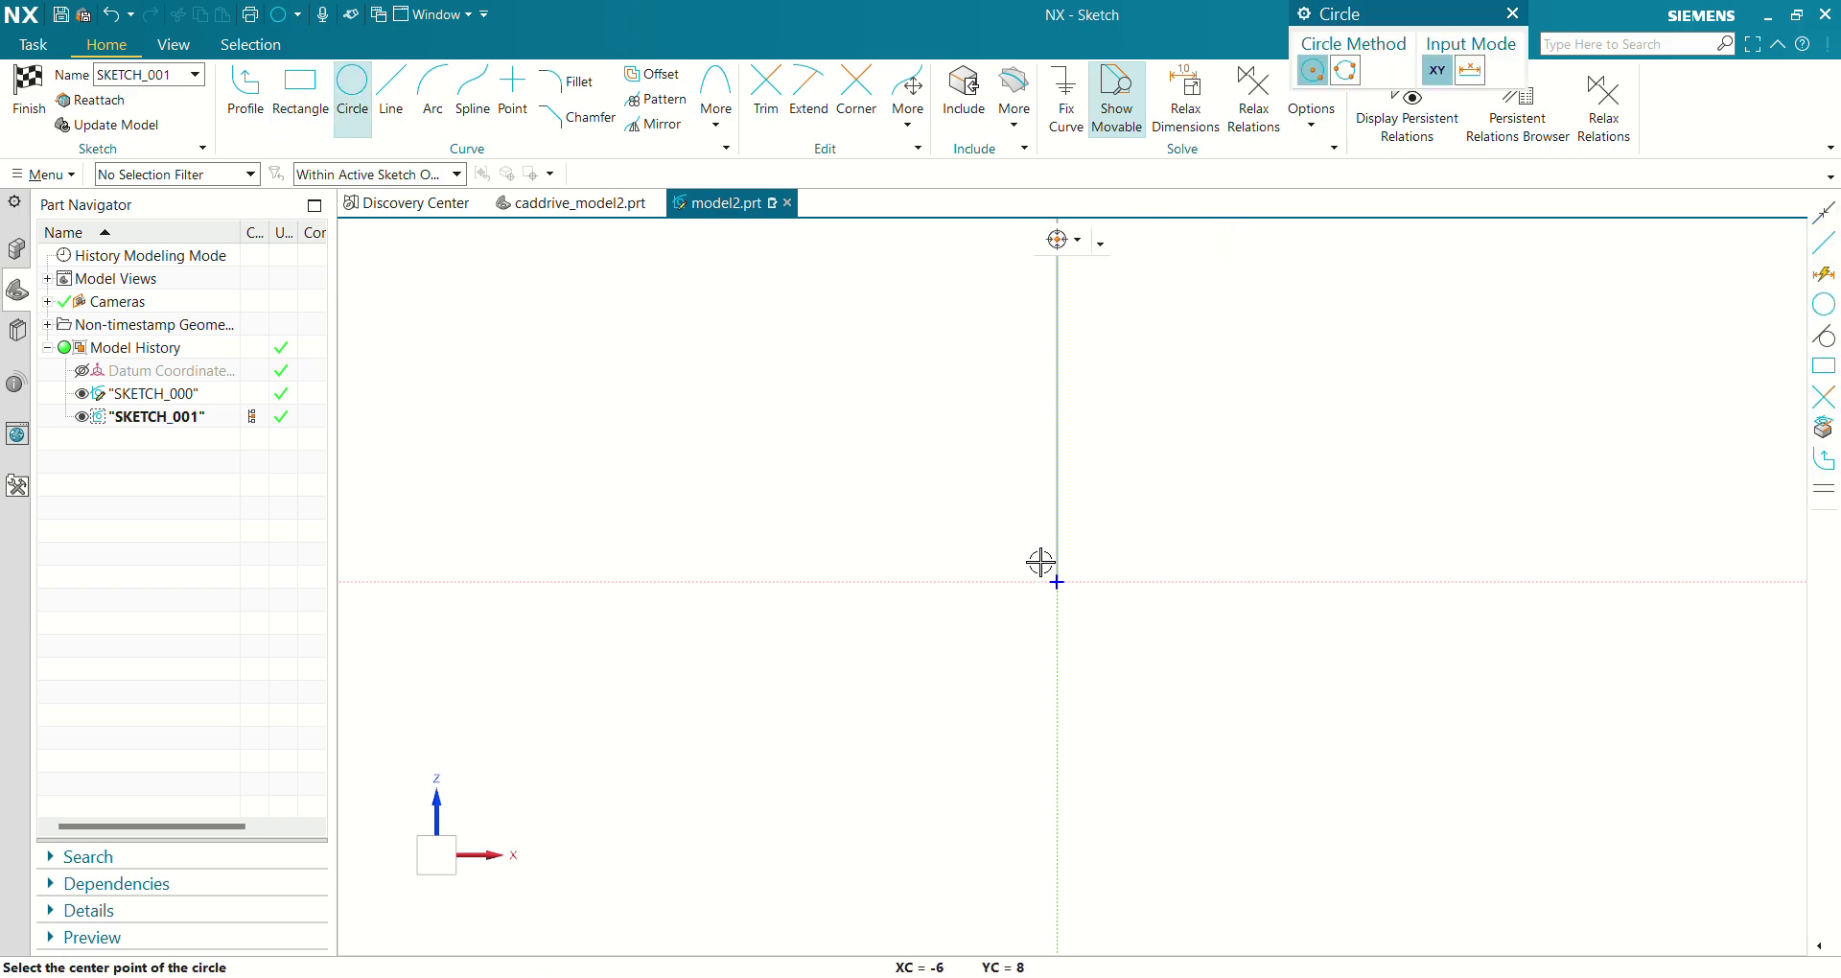
pyautogui.click(1057, 583)
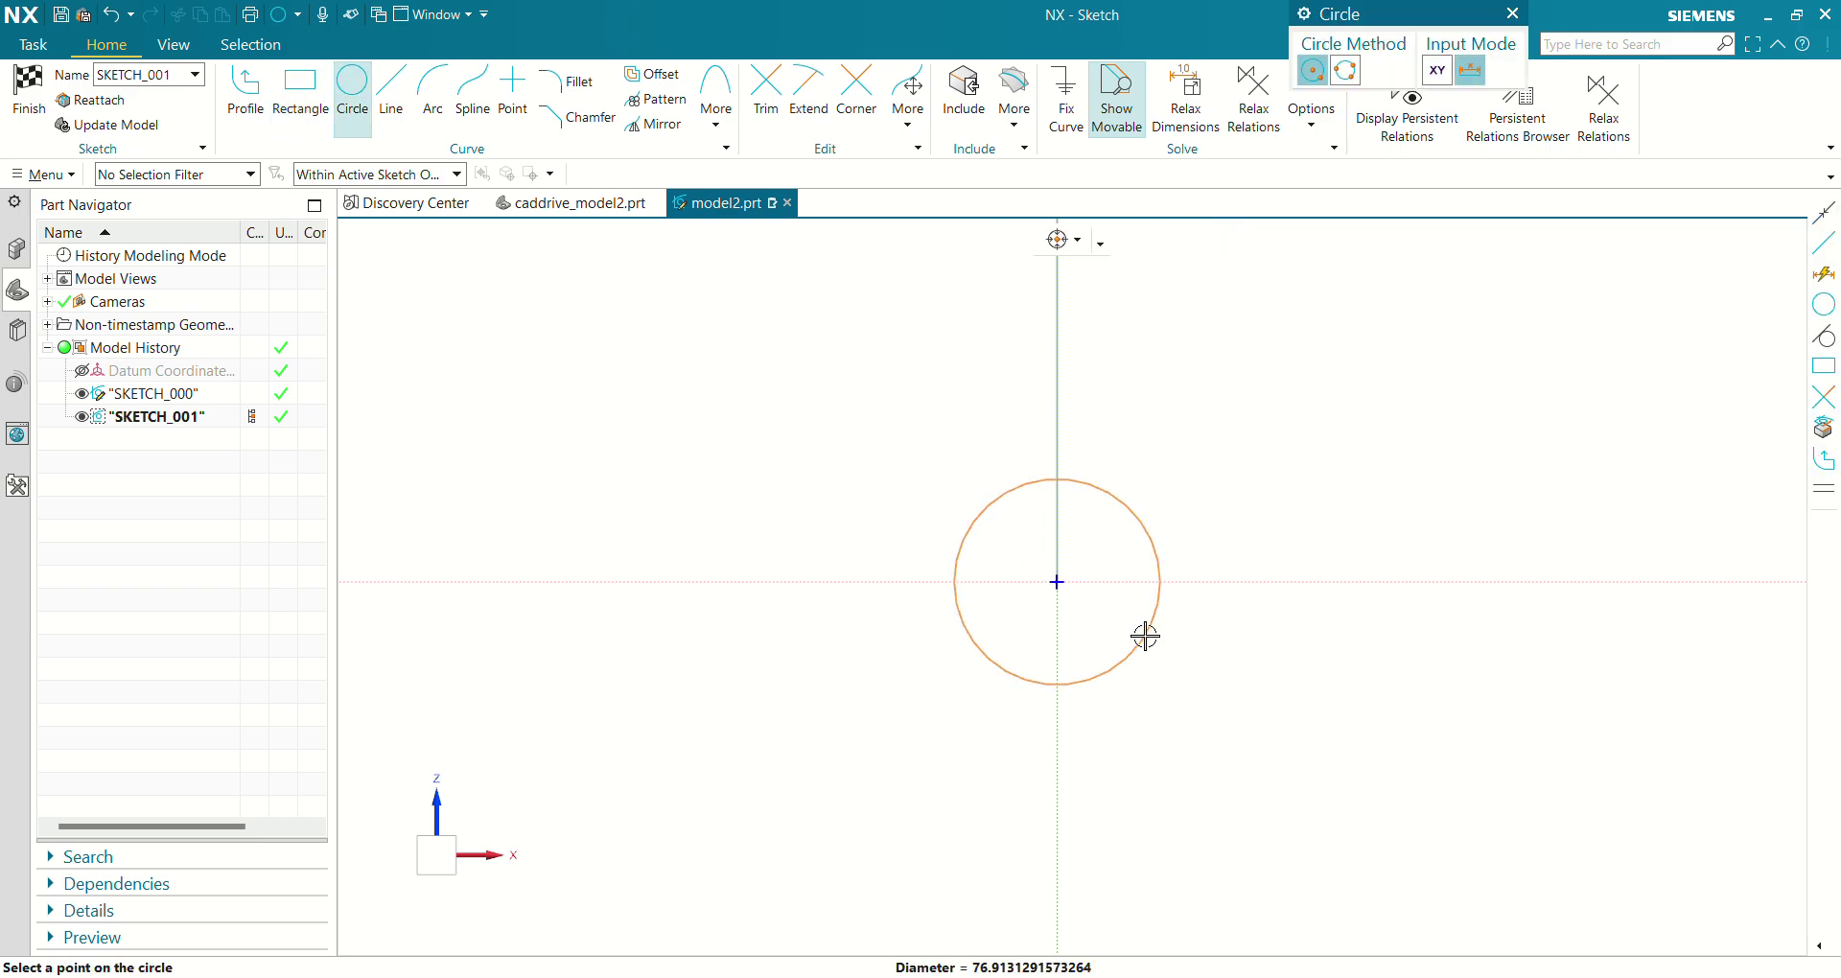
pyautogui.click(1147, 632)
pyautogui.press('Escape')
# Set the circle's diameter to 97 mm, scaling the entire sketch, and finish the sketch.
pyautogui.click(1140, 519)
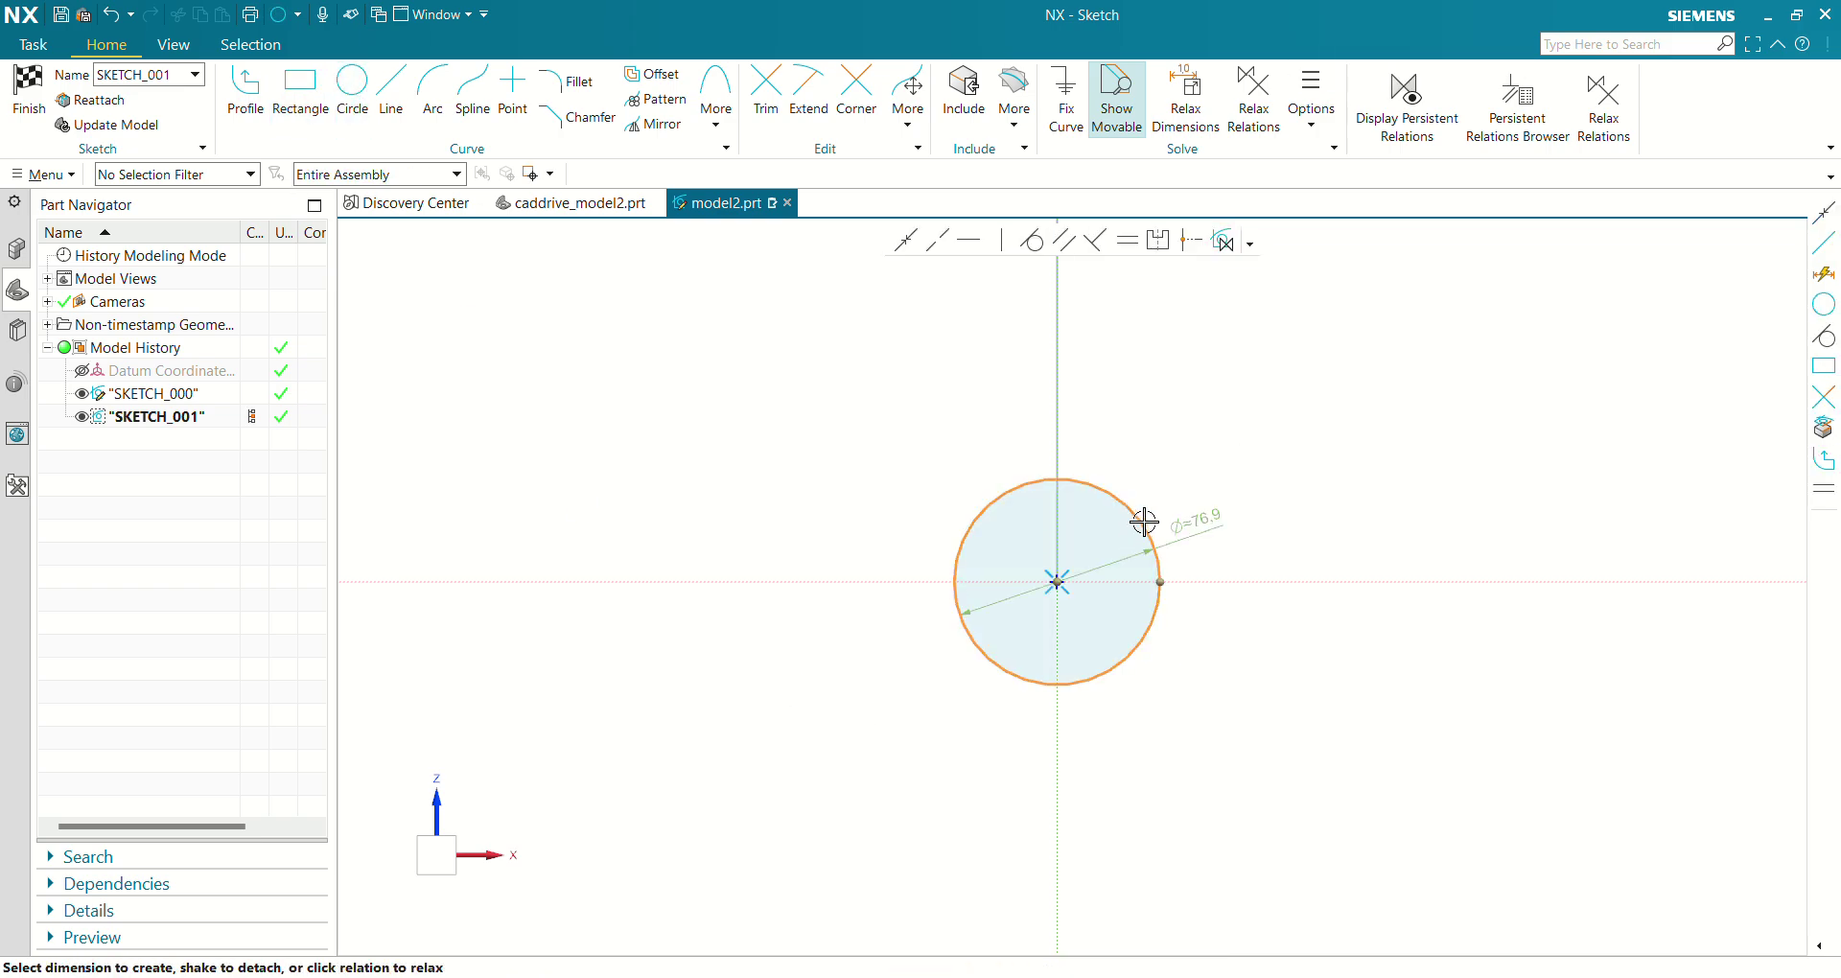
pyautogui.click(1202, 514)
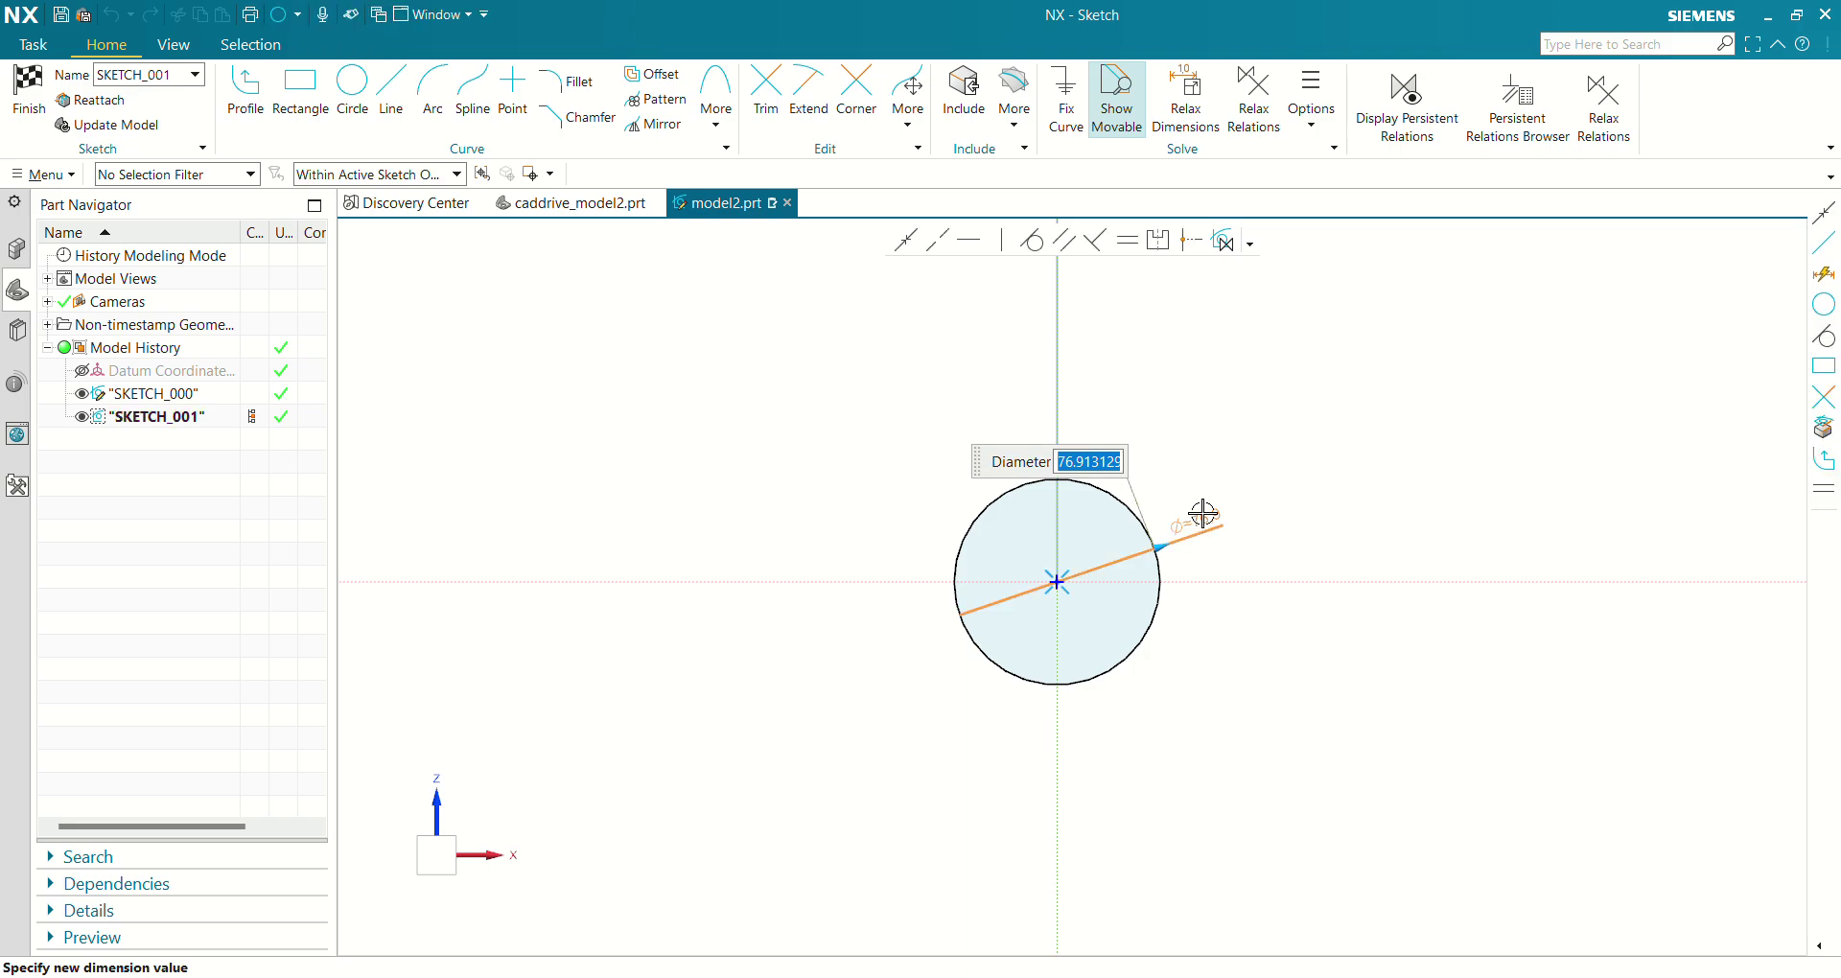
pyautogui.write('100')
pyautogui.press('Return')
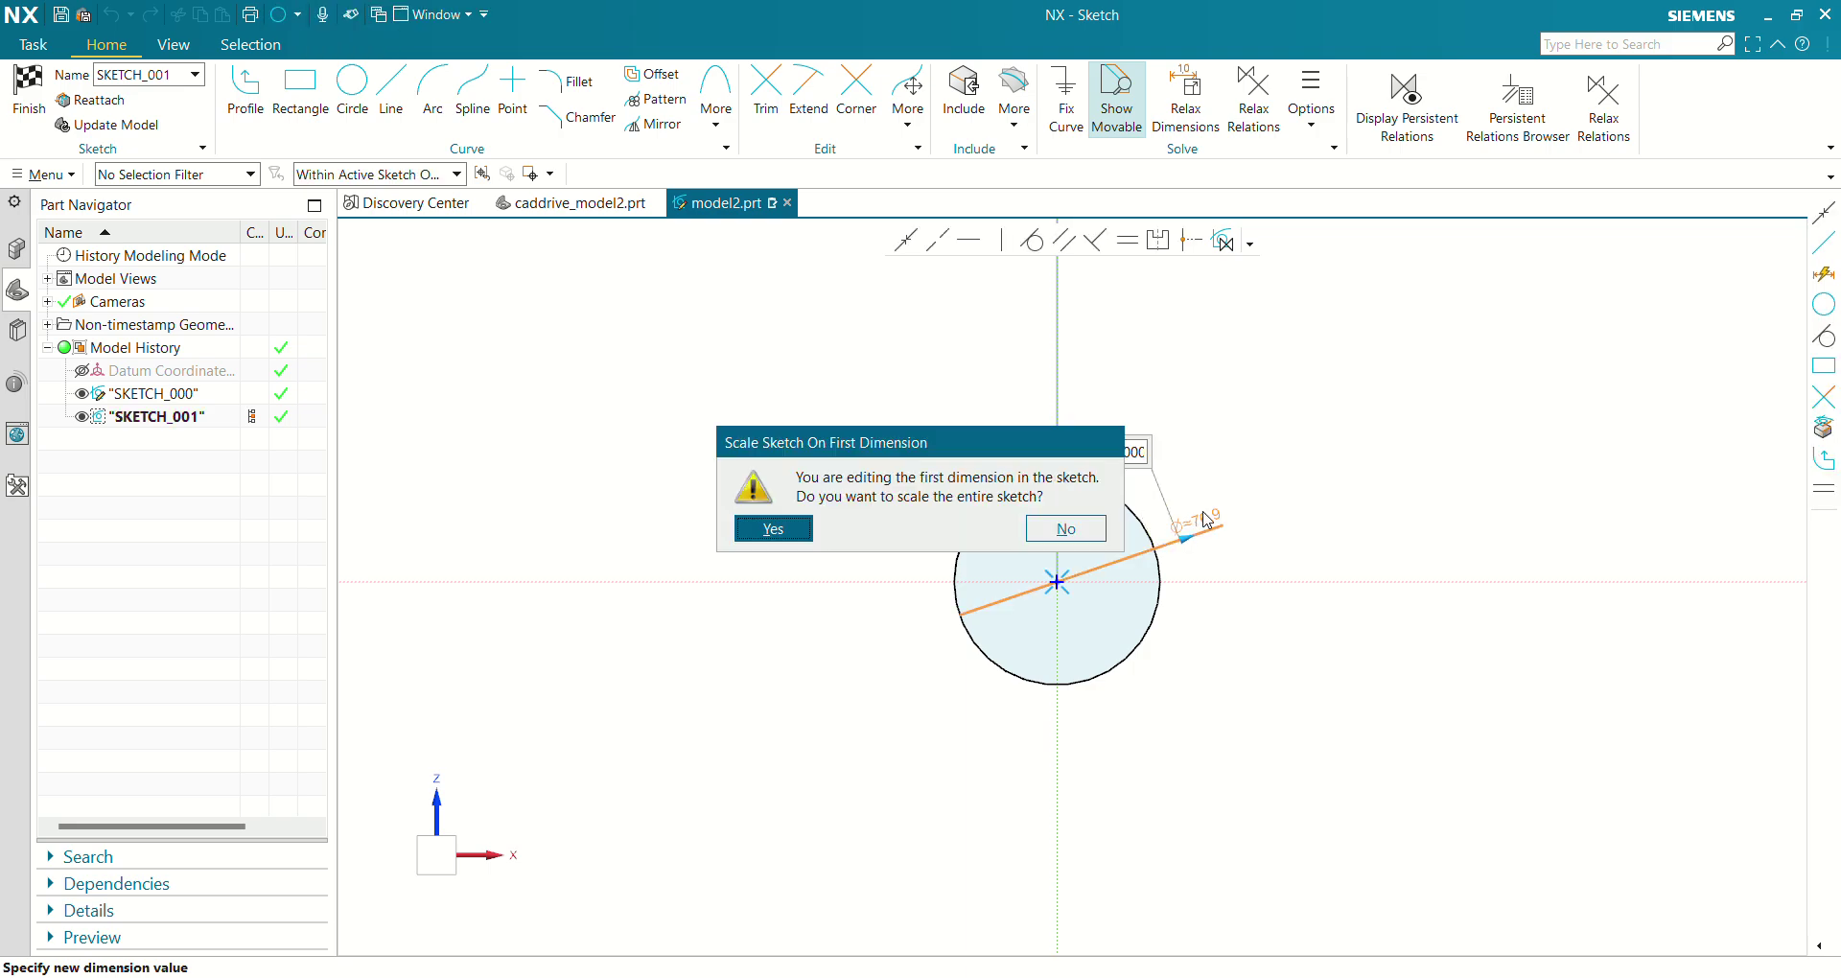
pyautogui.click(771, 525)
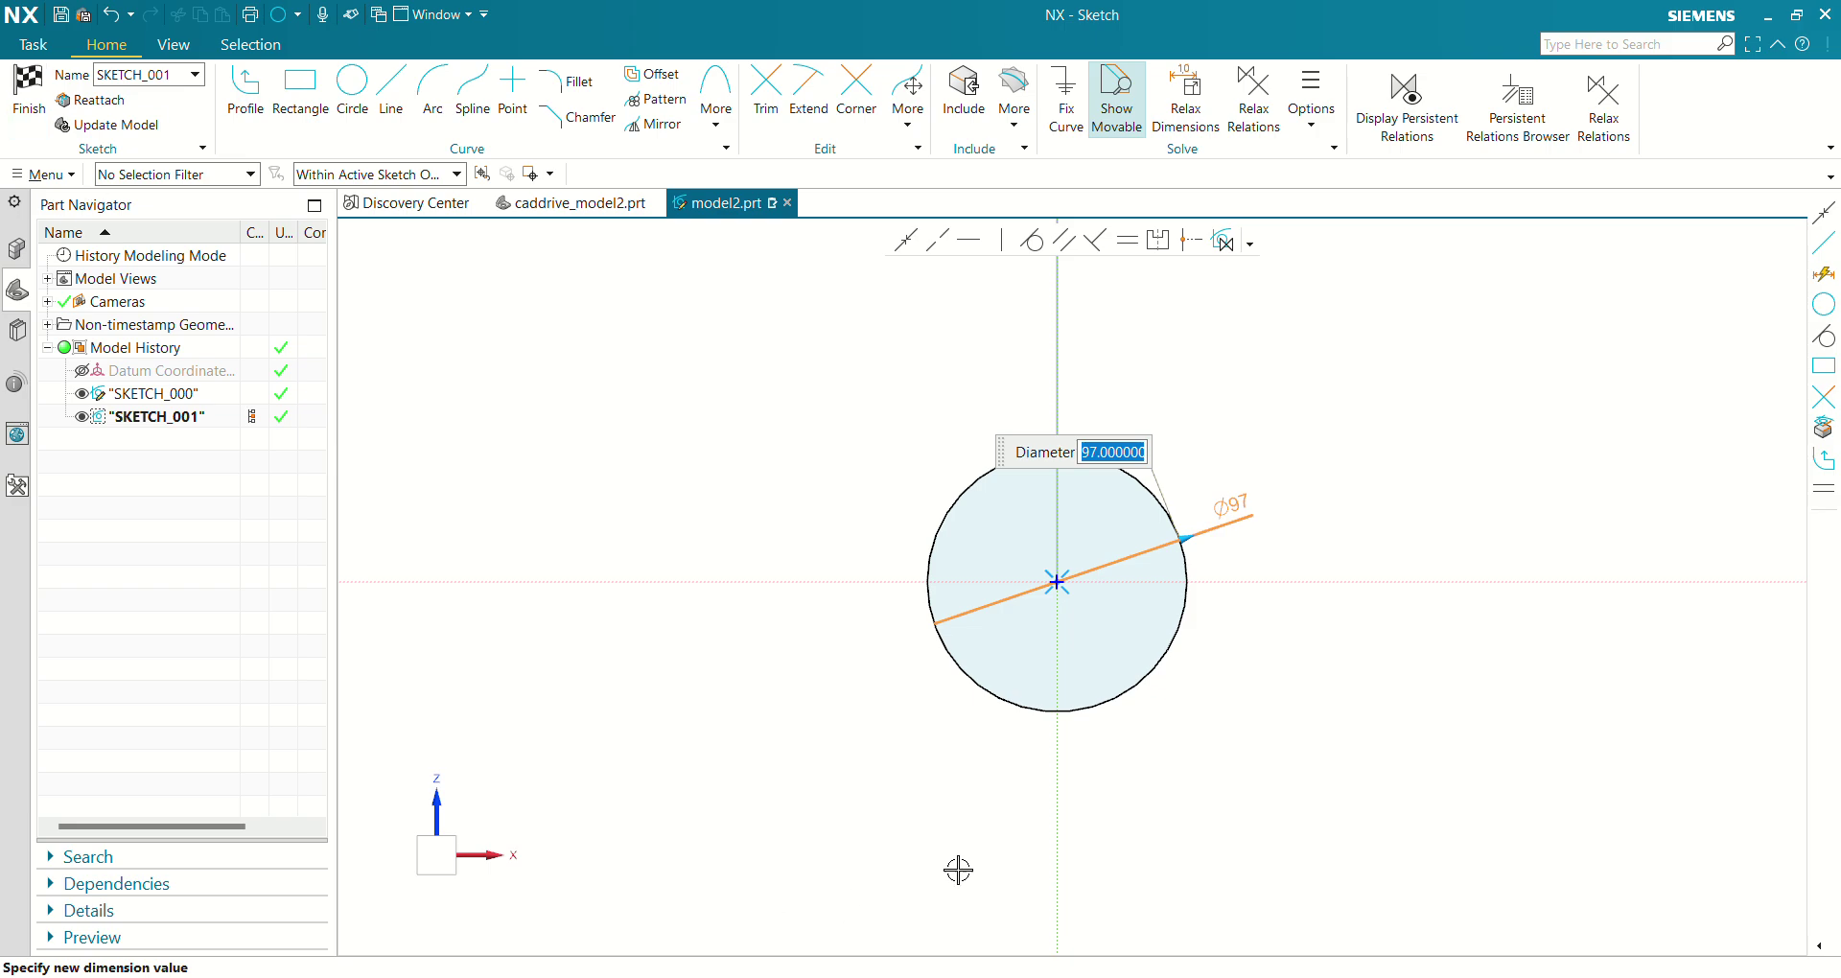
pyautogui.click(29, 96)
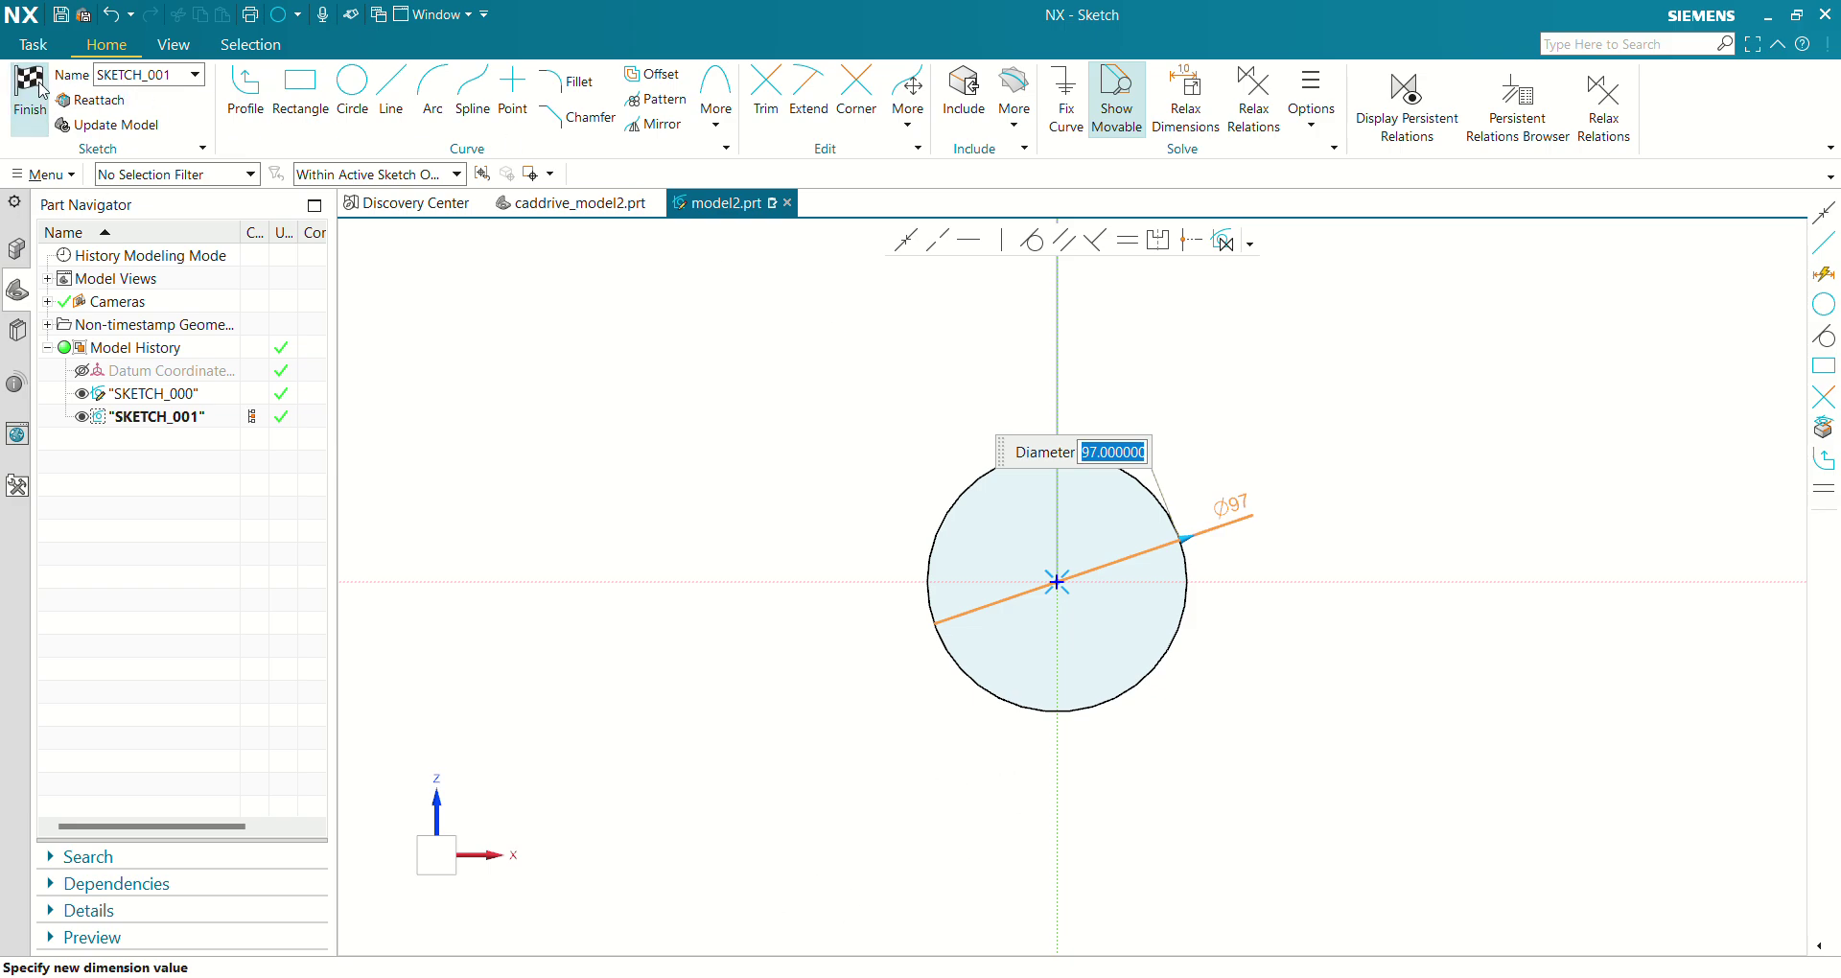
# Sweep the 97 mm circle along the three-segment curved path with zero offsets and no Boolean.
pyautogui.moveTo(1163, 566); pyautogui.dragTo(1122, 588, button='middle')
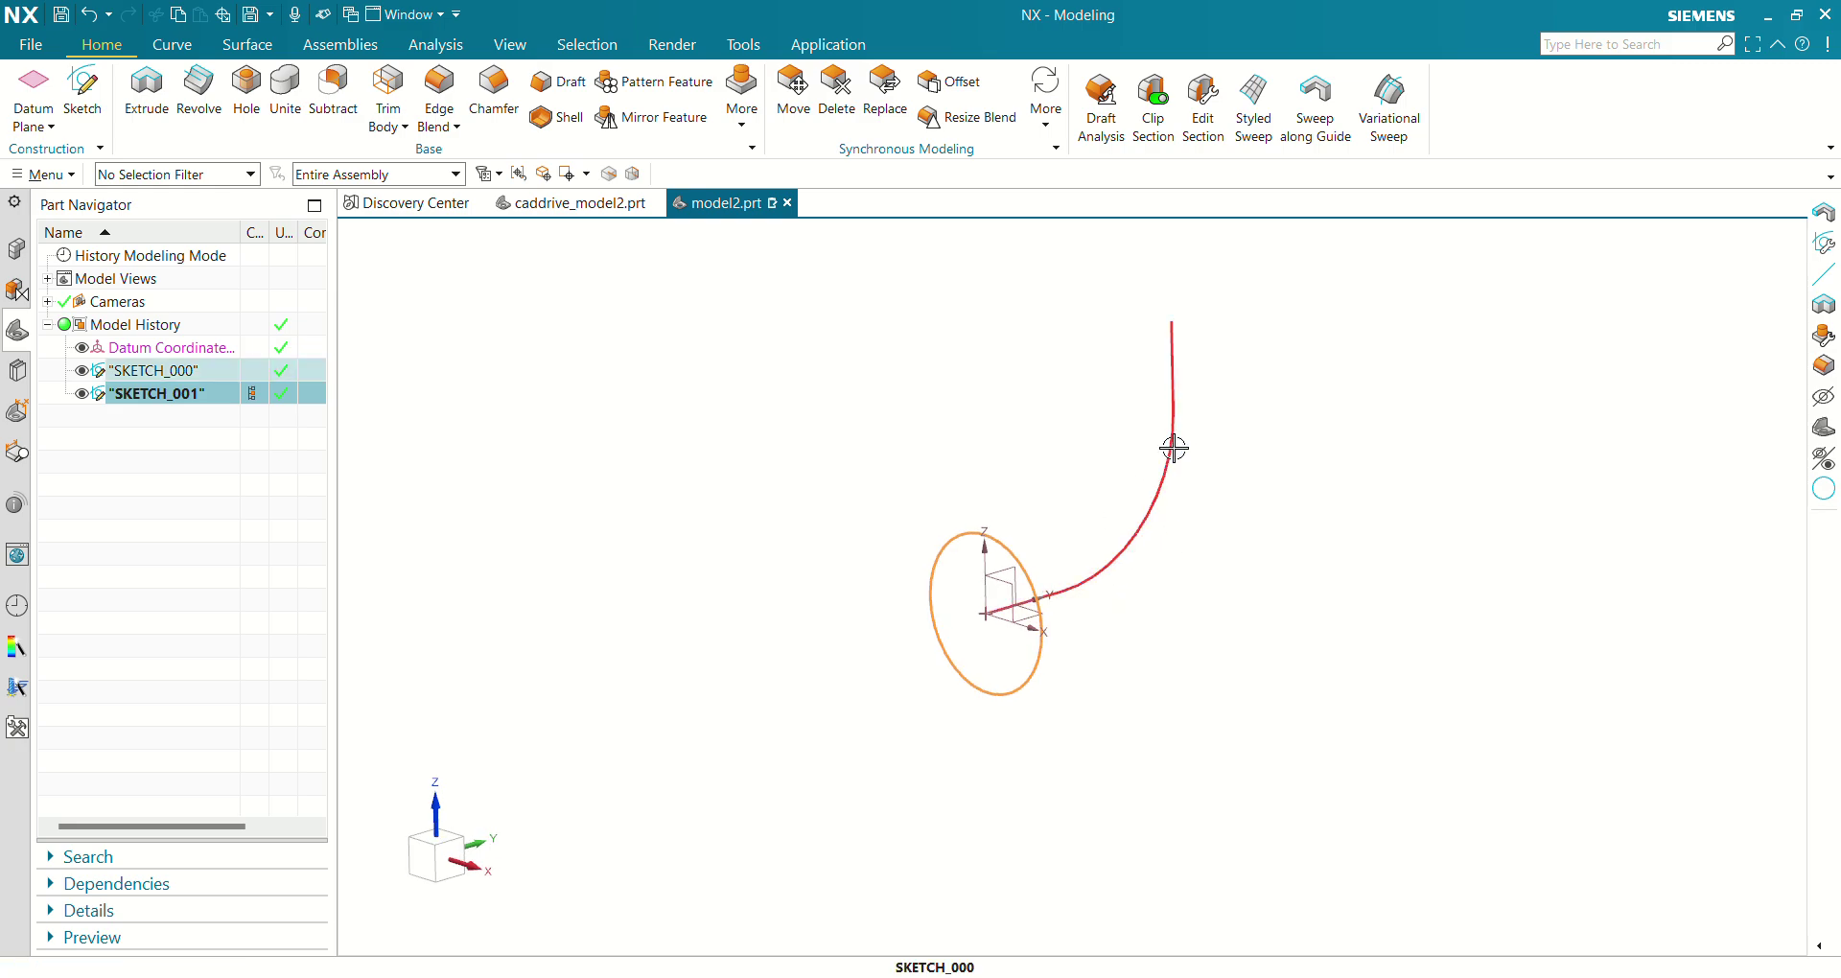
pyautogui.click(1401, 445)
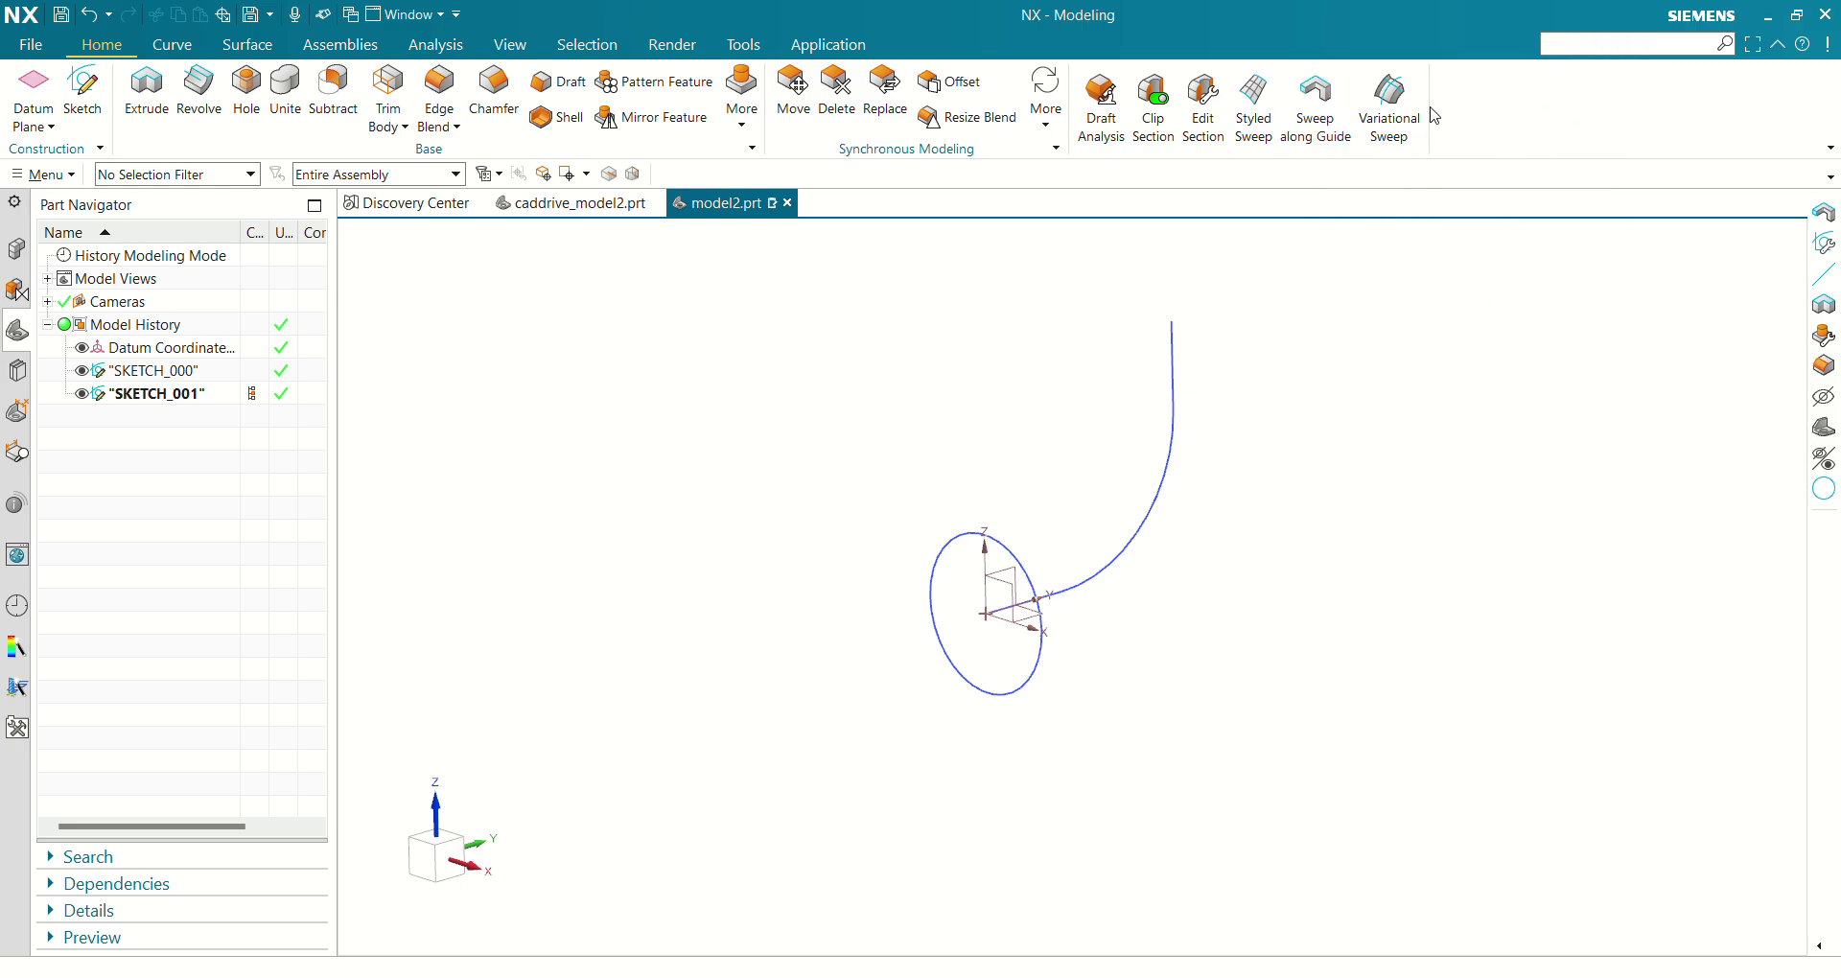
pyautogui.click(1315, 100)
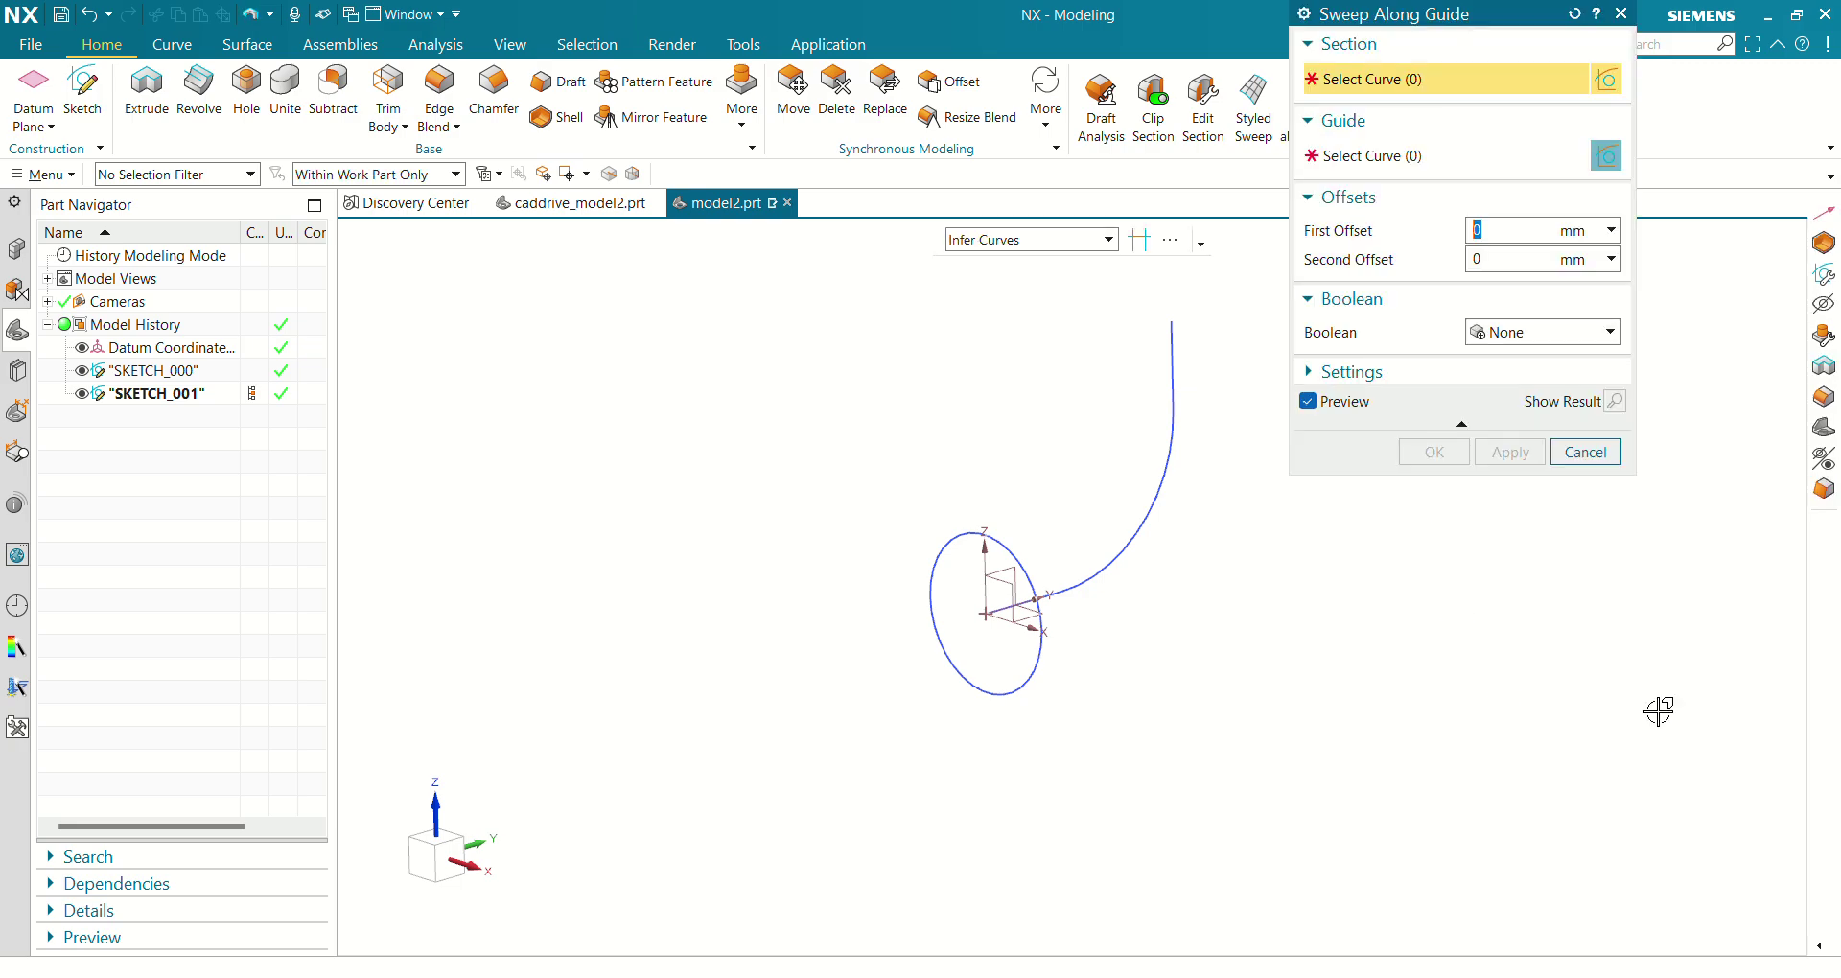
pyautogui.keyDown('shift'); pyautogui.moveTo(1230, 593); pyautogui.dragTo(1204, 608, button='middle'); pyautogui.keyUp('shift')
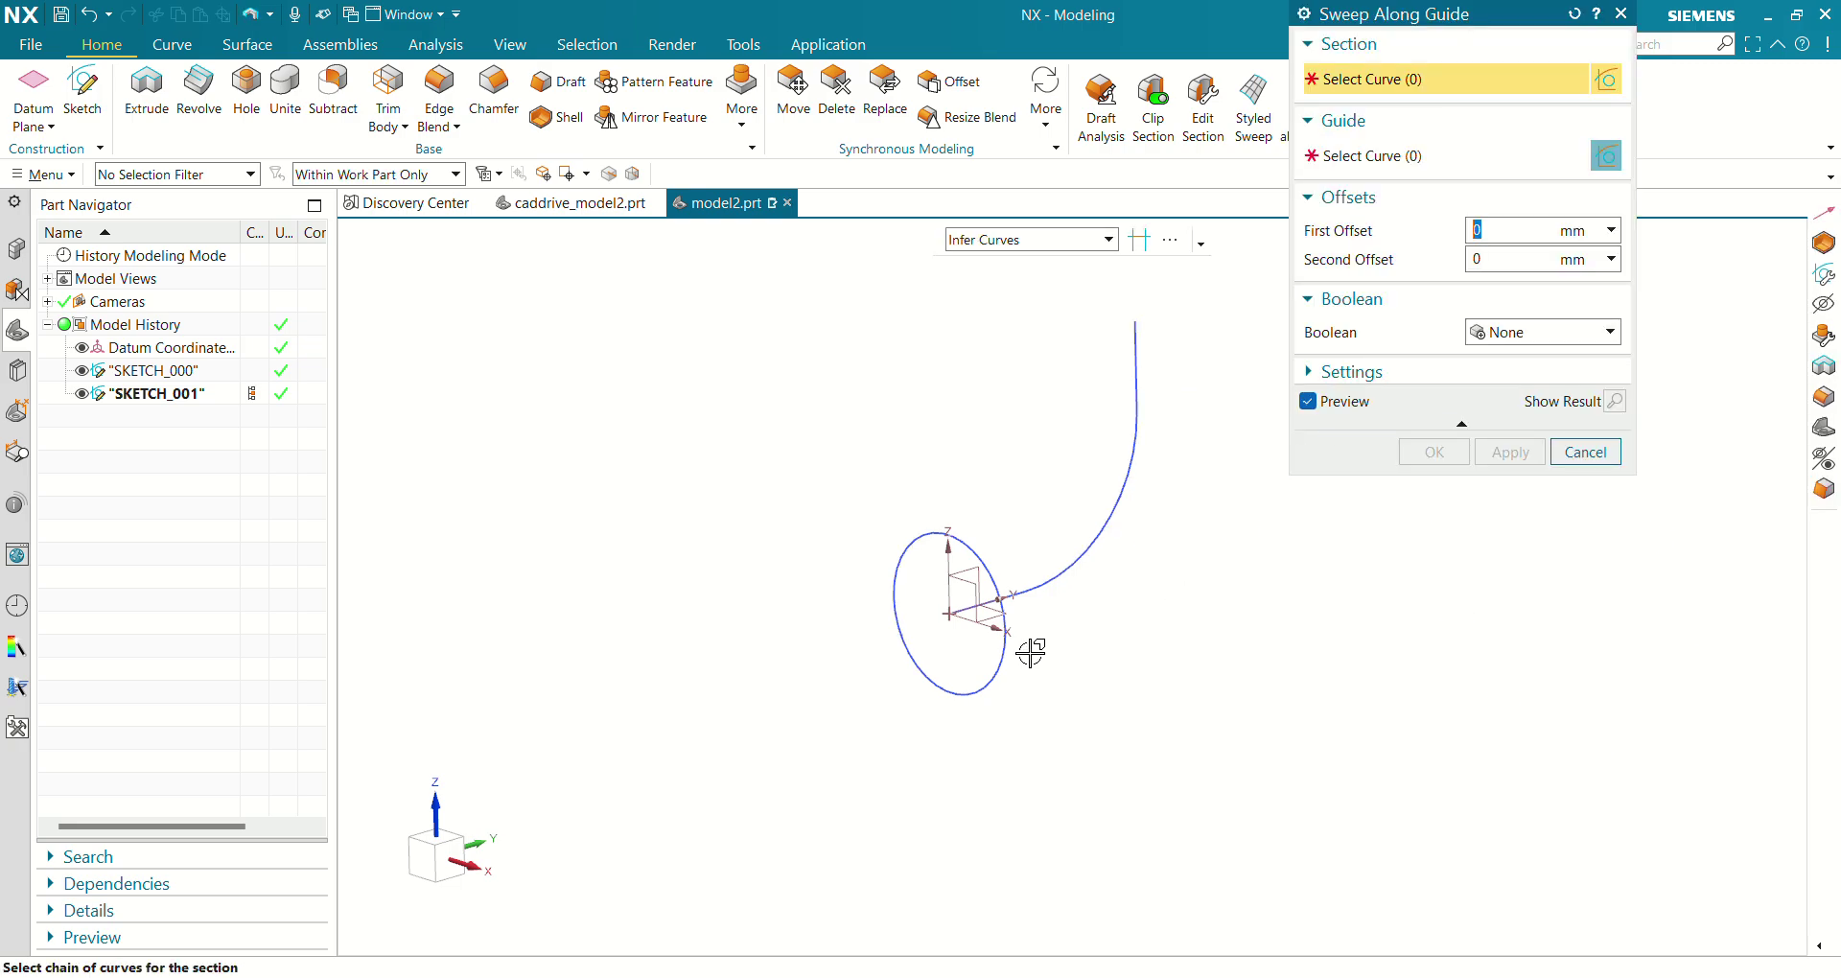
pyautogui.click(977, 692)
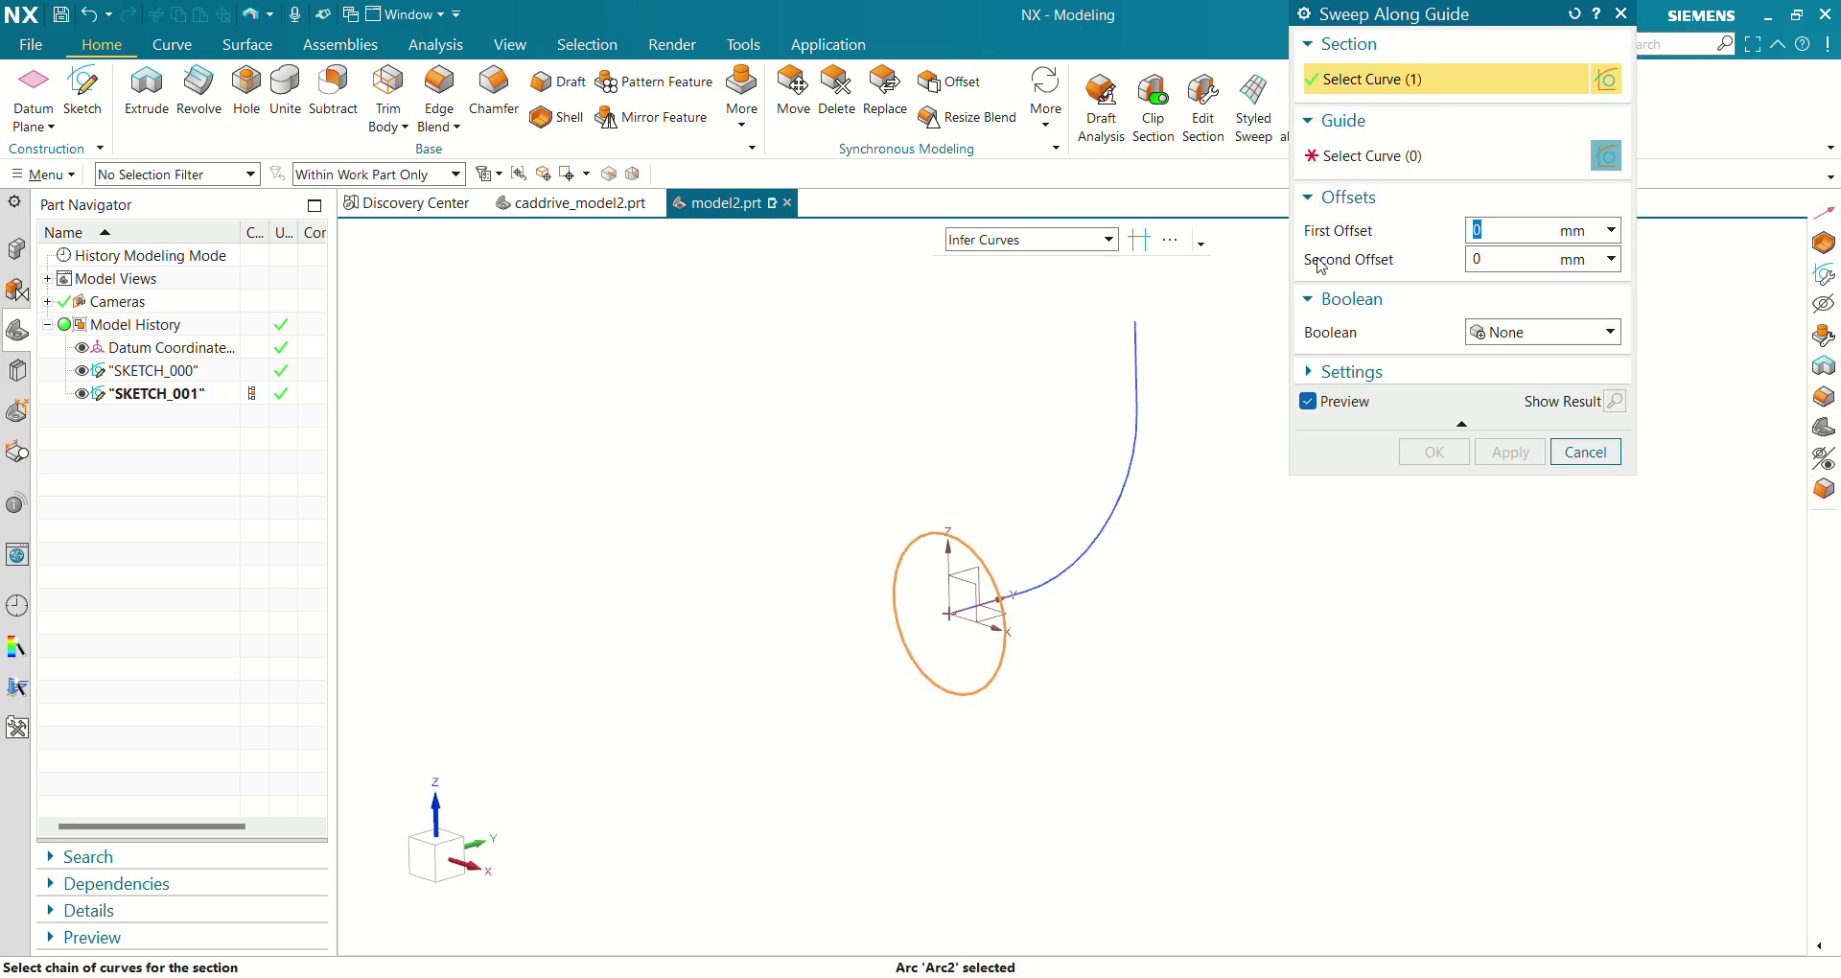
pyautogui.click(1380, 159)
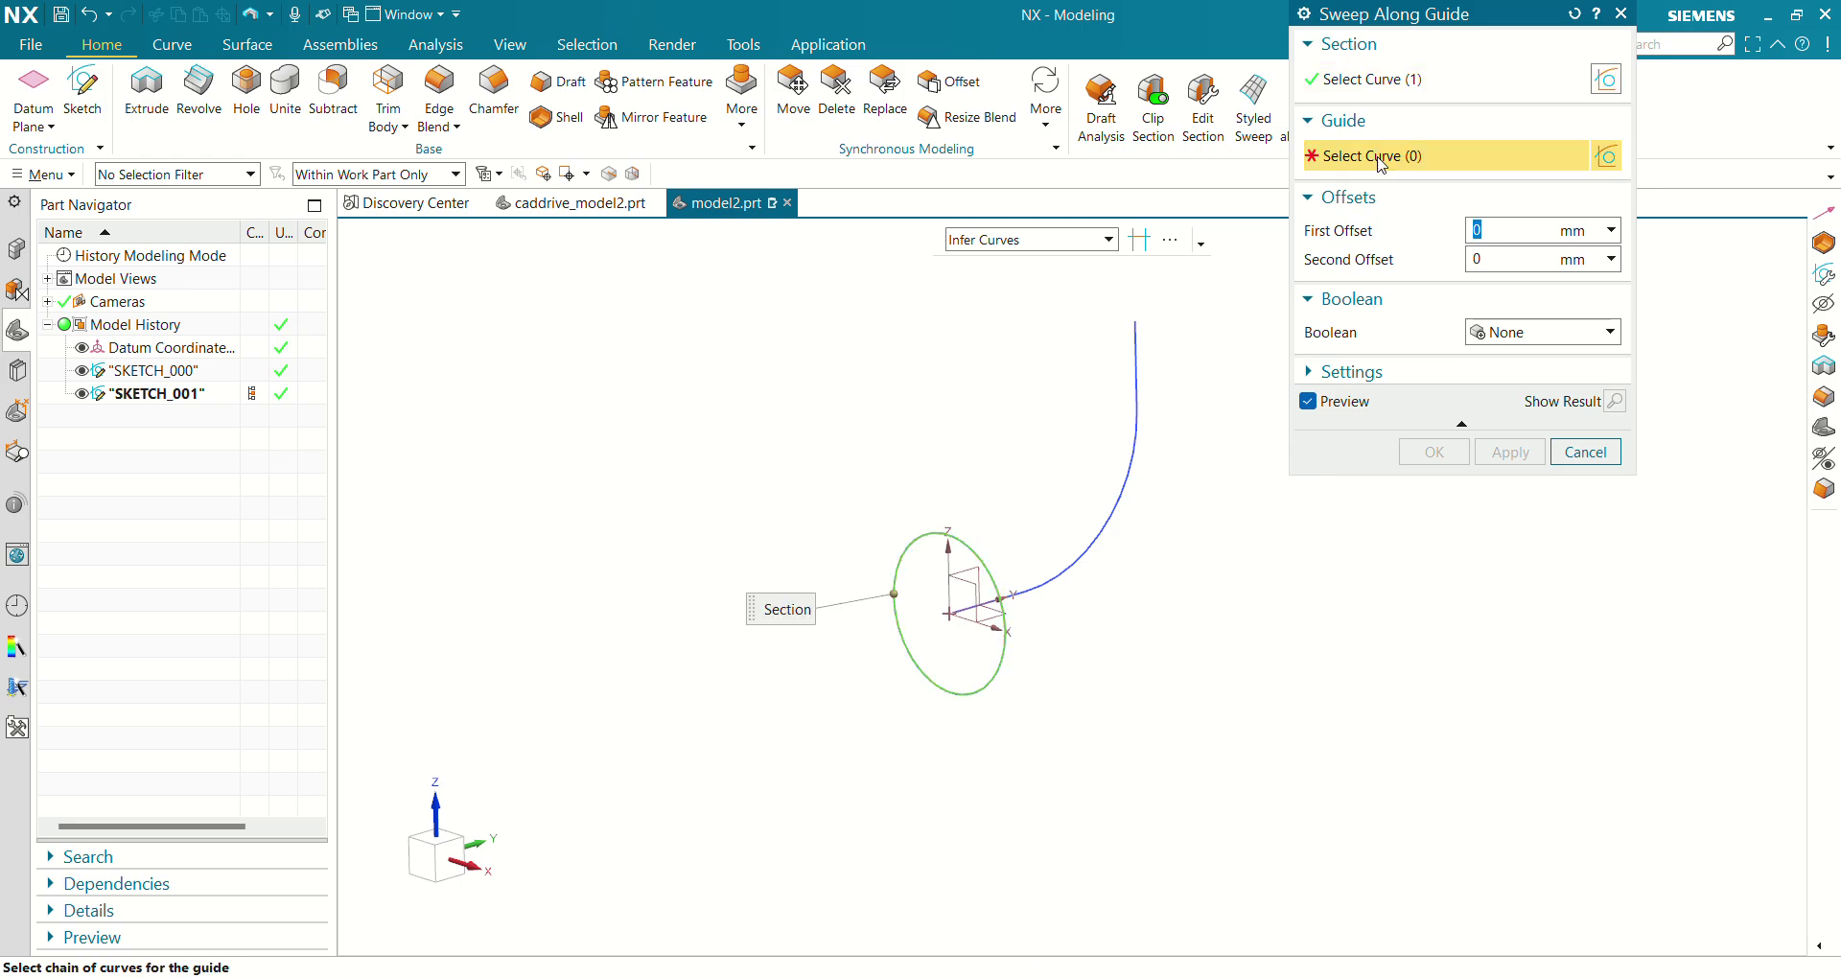
pyautogui.click(1072, 556)
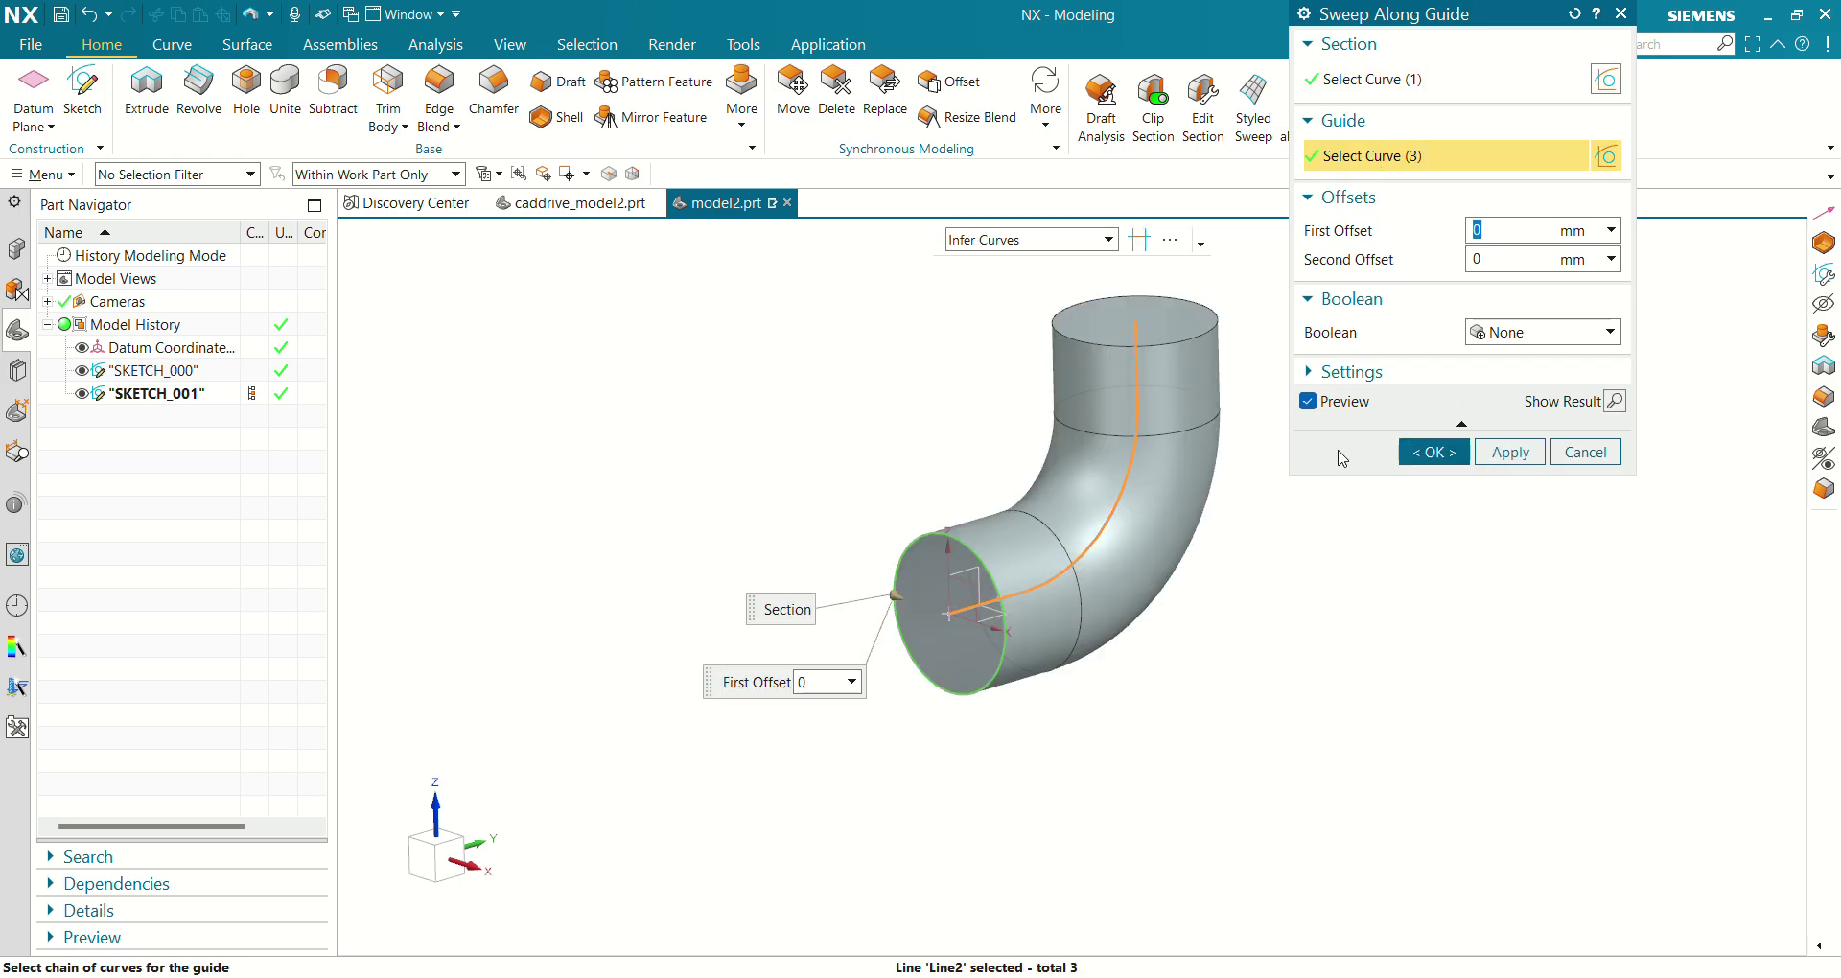
pyautogui.click(1434, 454)
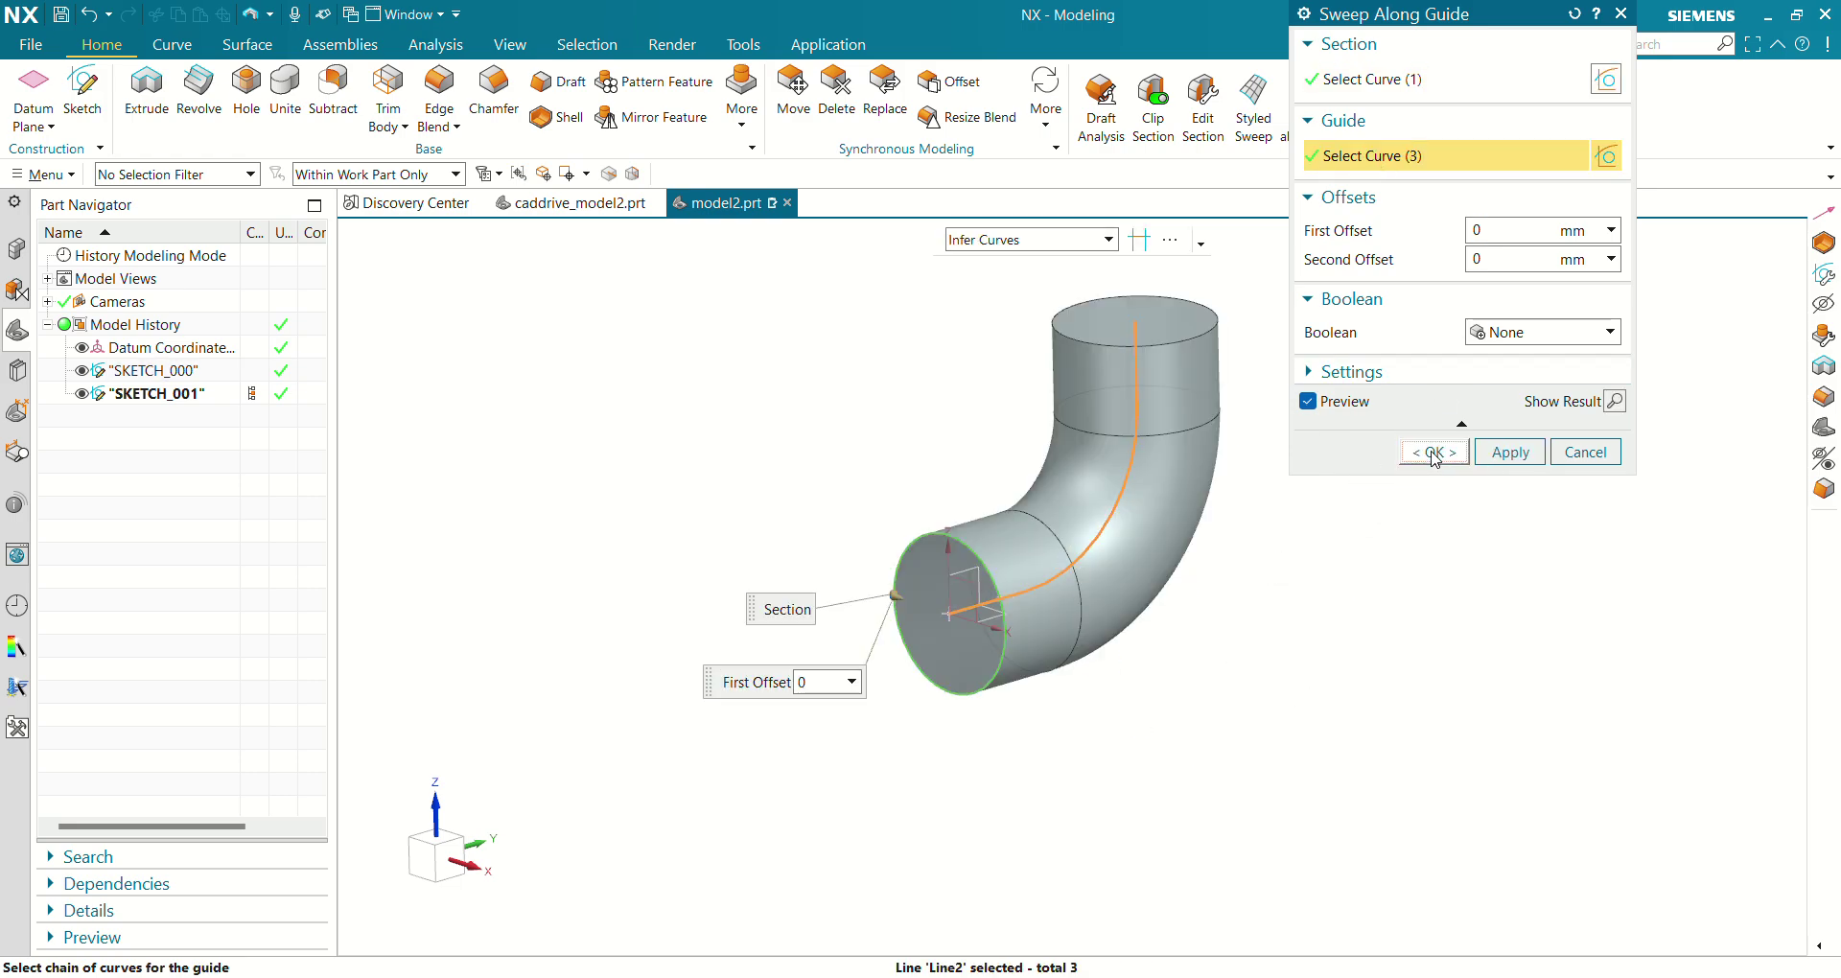
# Examine the finished flanged elbow in caddrive_model2.prt from several angles, and return to model2.prt.
pyautogui.click(575, 203)
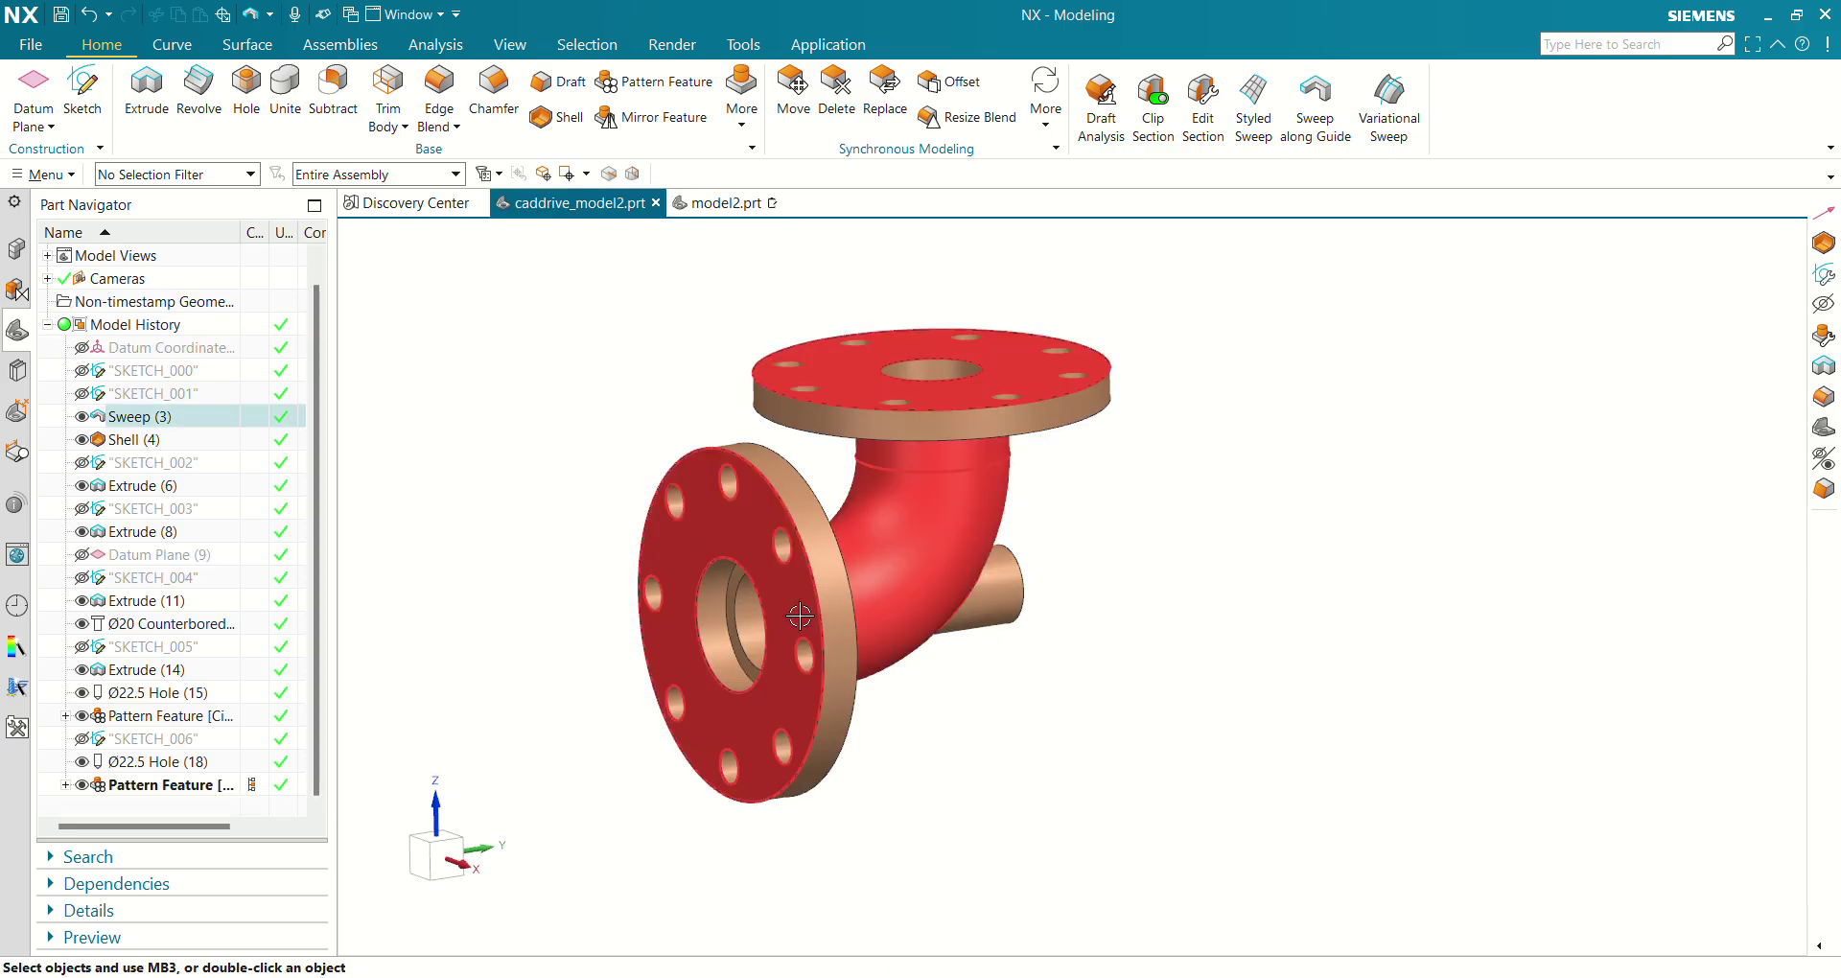
pyautogui.moveTo(1027, 637); pyautogui.dragTo(937, 644, button='middle')
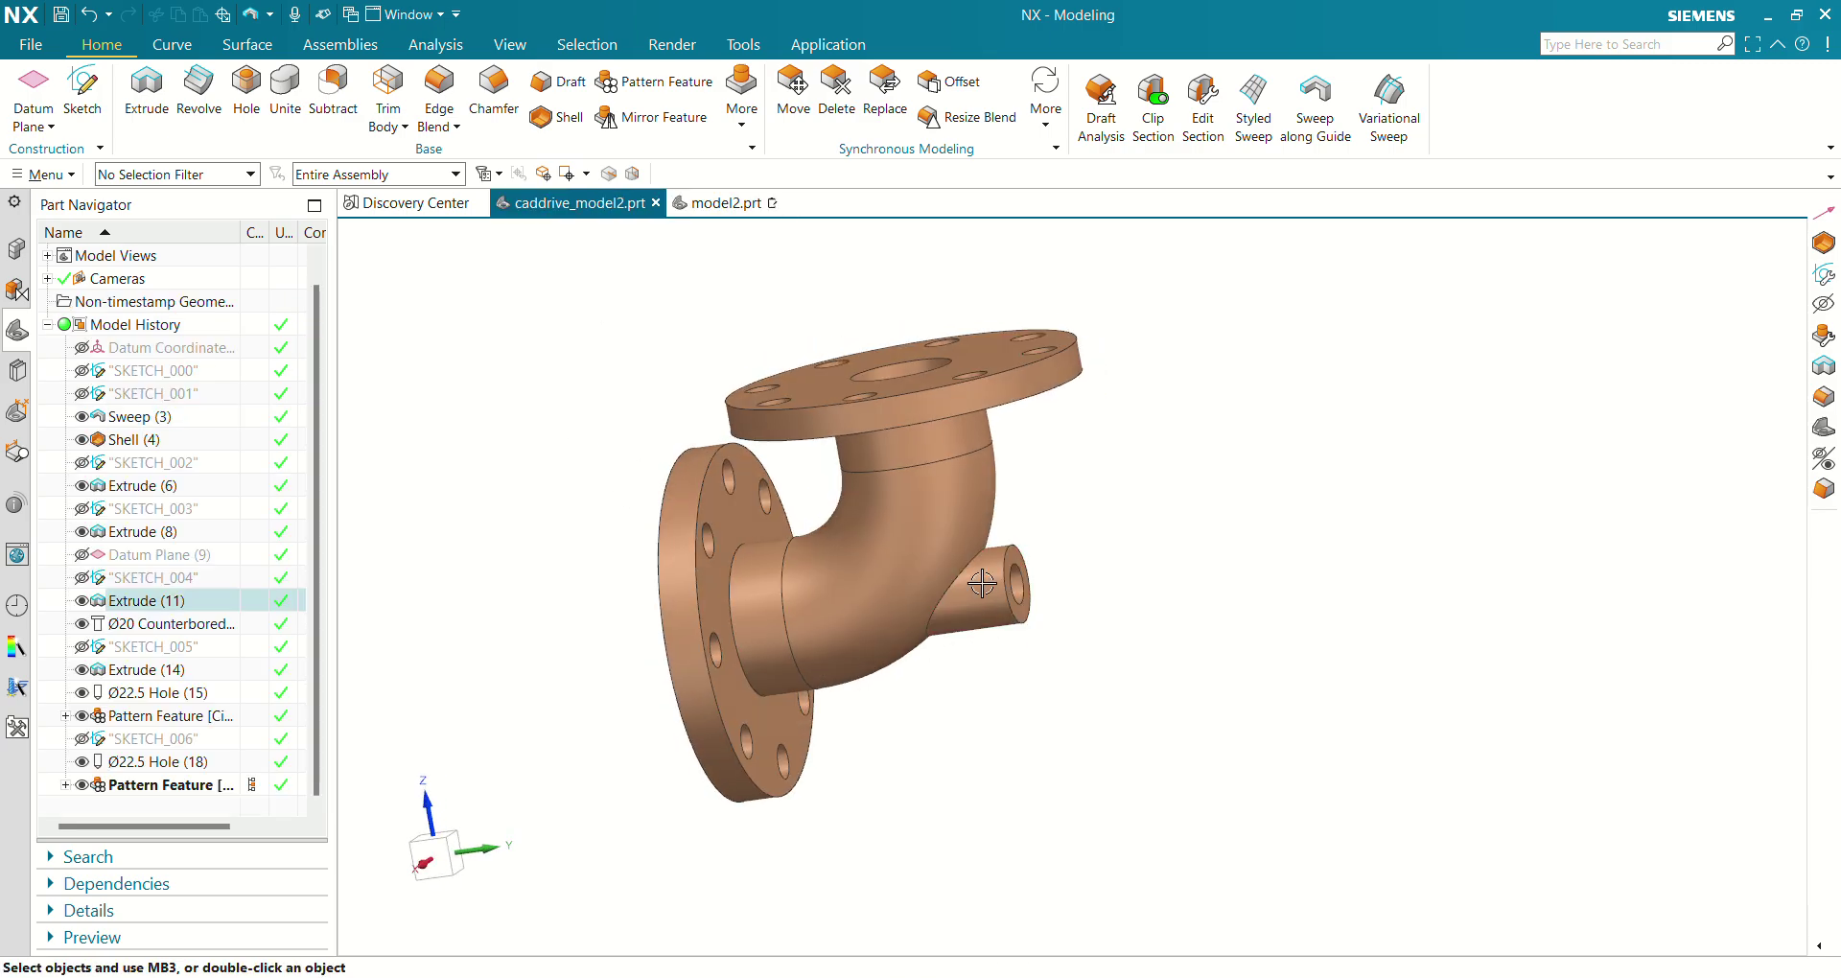
pyautogui.moveTo(834, 616); pyautogui.dragTo(908, 620, button='middle')
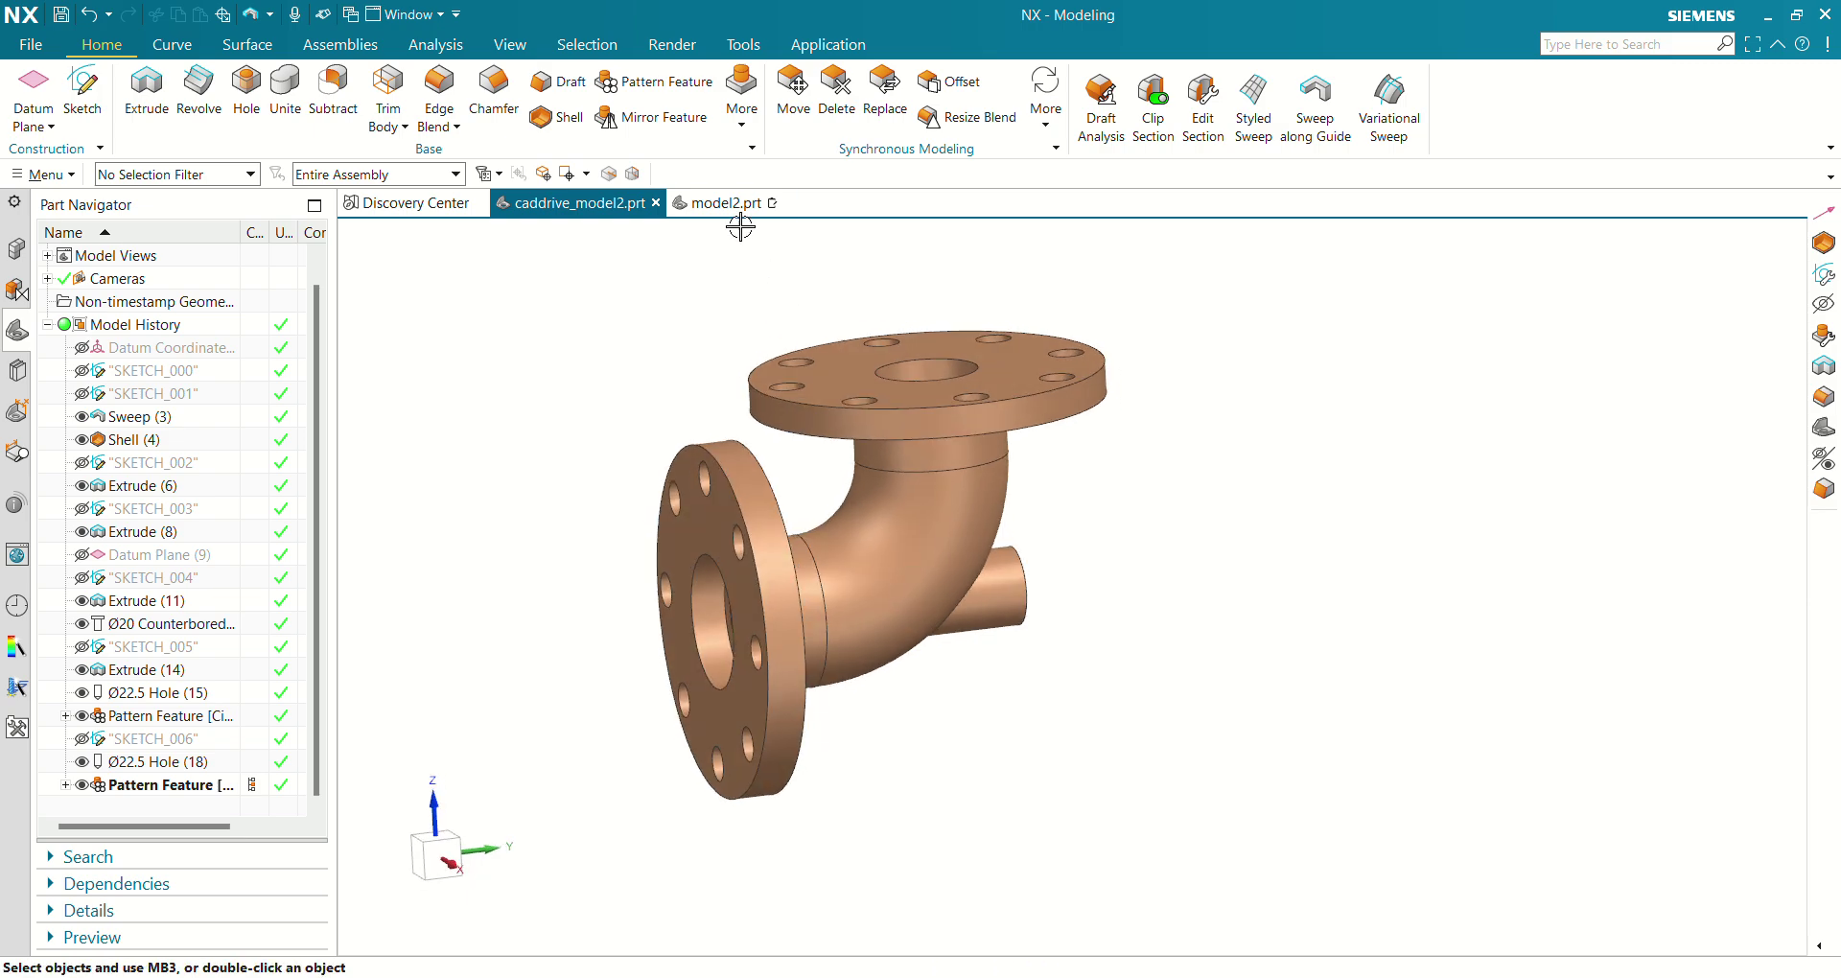
pyautogui.click(729, 204)
# Hide the circle section sketch SKETCH_001 in the swept elbow model.
pyautogui.moveTo(1029, 633); pyautogui.dragTo(1112, 594, button='middle')
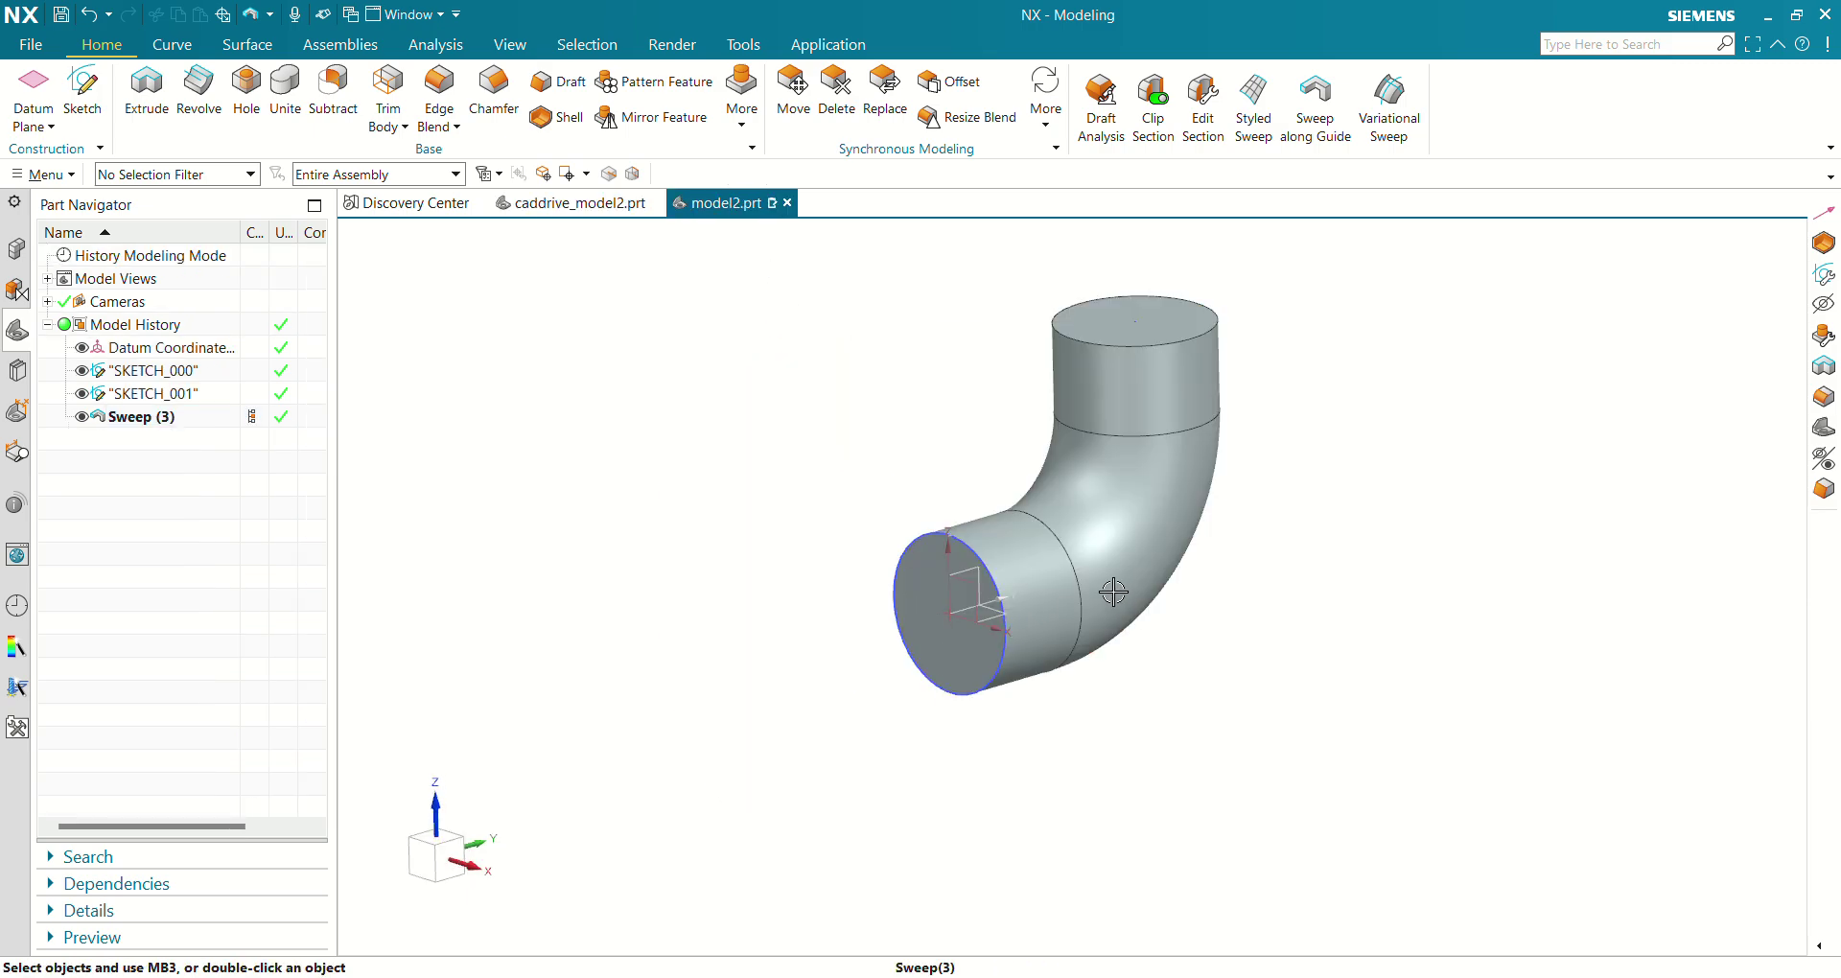
pyautogui.click(82, 394)
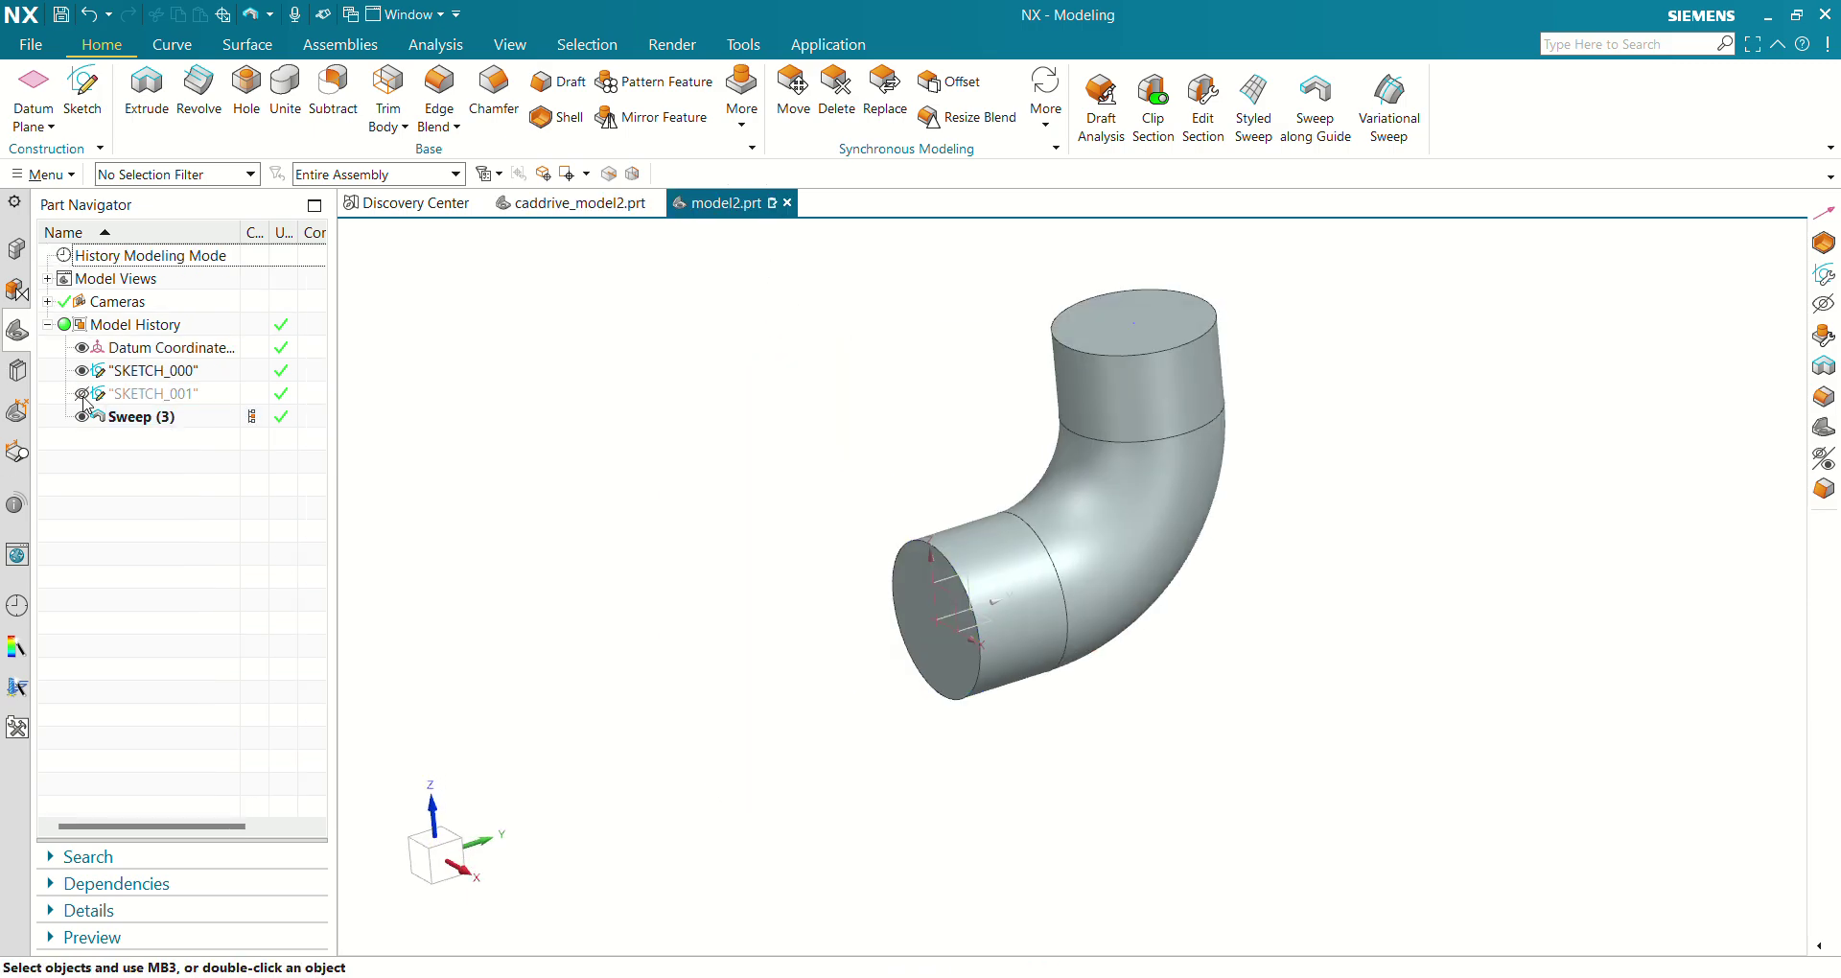
pyautogui.moveTo(784, 627); pyautogui.dragTo(1055, 456, button='middle')
pyautogui.moveTo(1323, 570); pyautogui.dragTo(1240, 552, button='middle')
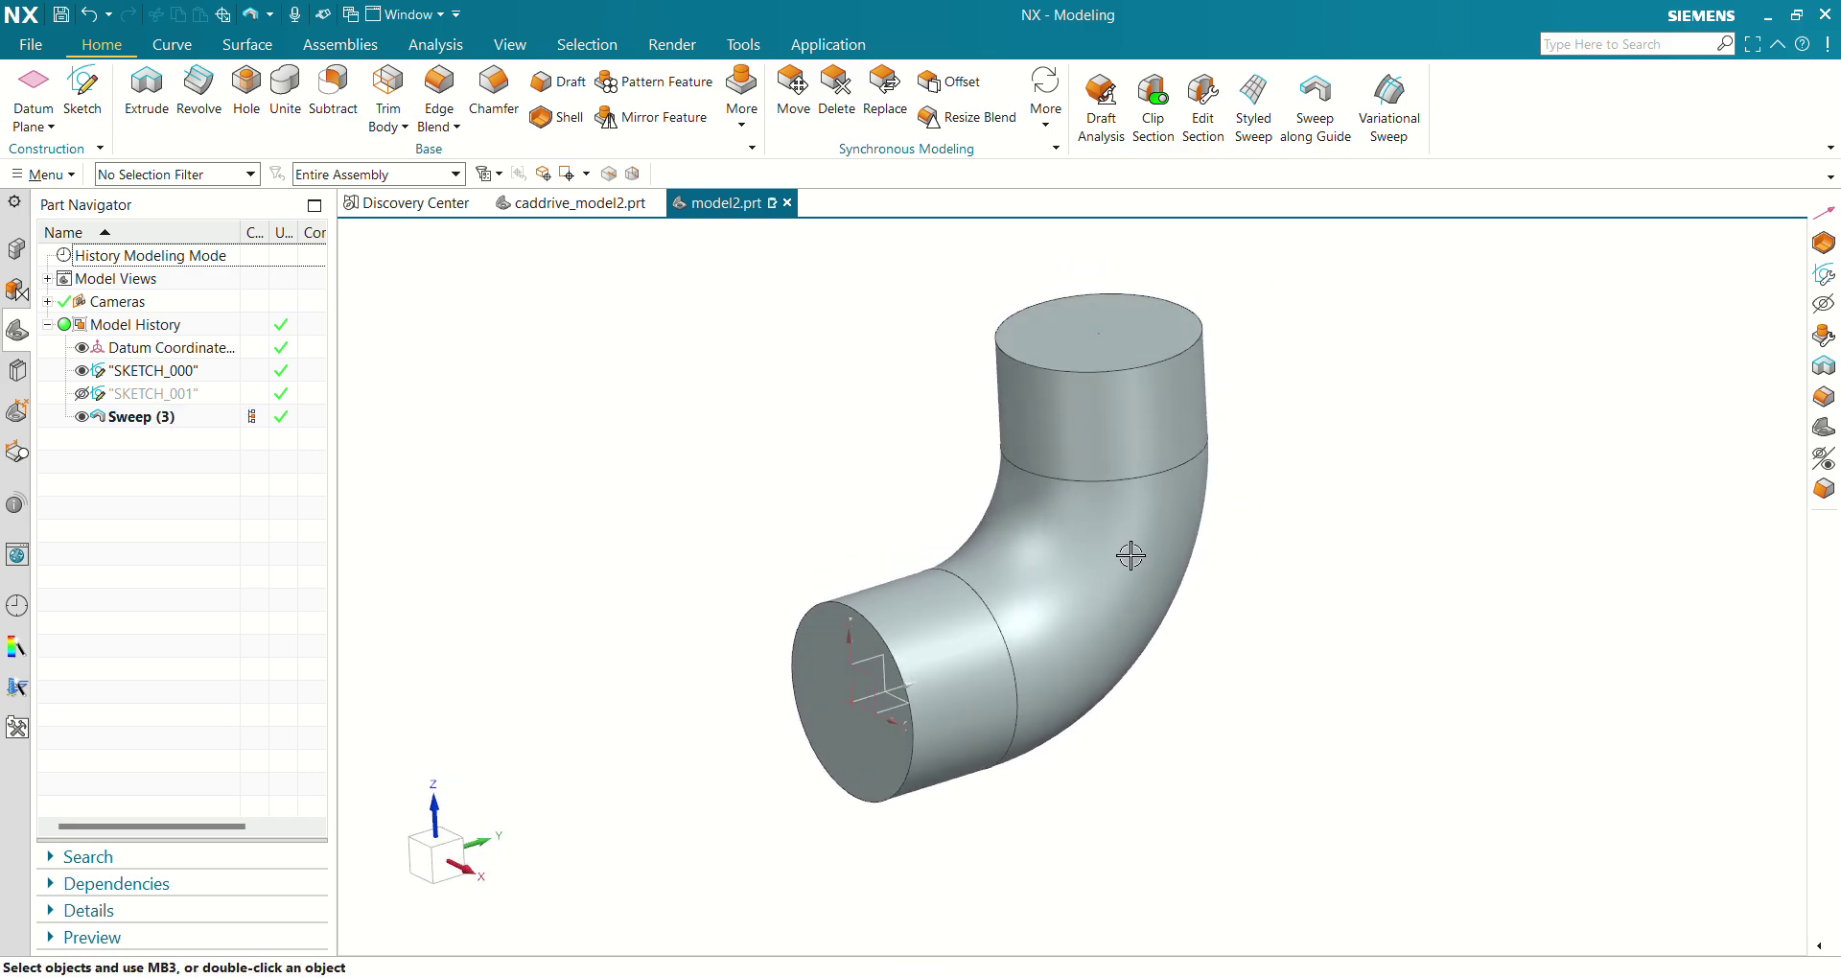
# Shell the elbow with a 16 mm thickness, opening both end faces, and hide the path sketch SKETCH_000.
pyautogui.click(560, 116)
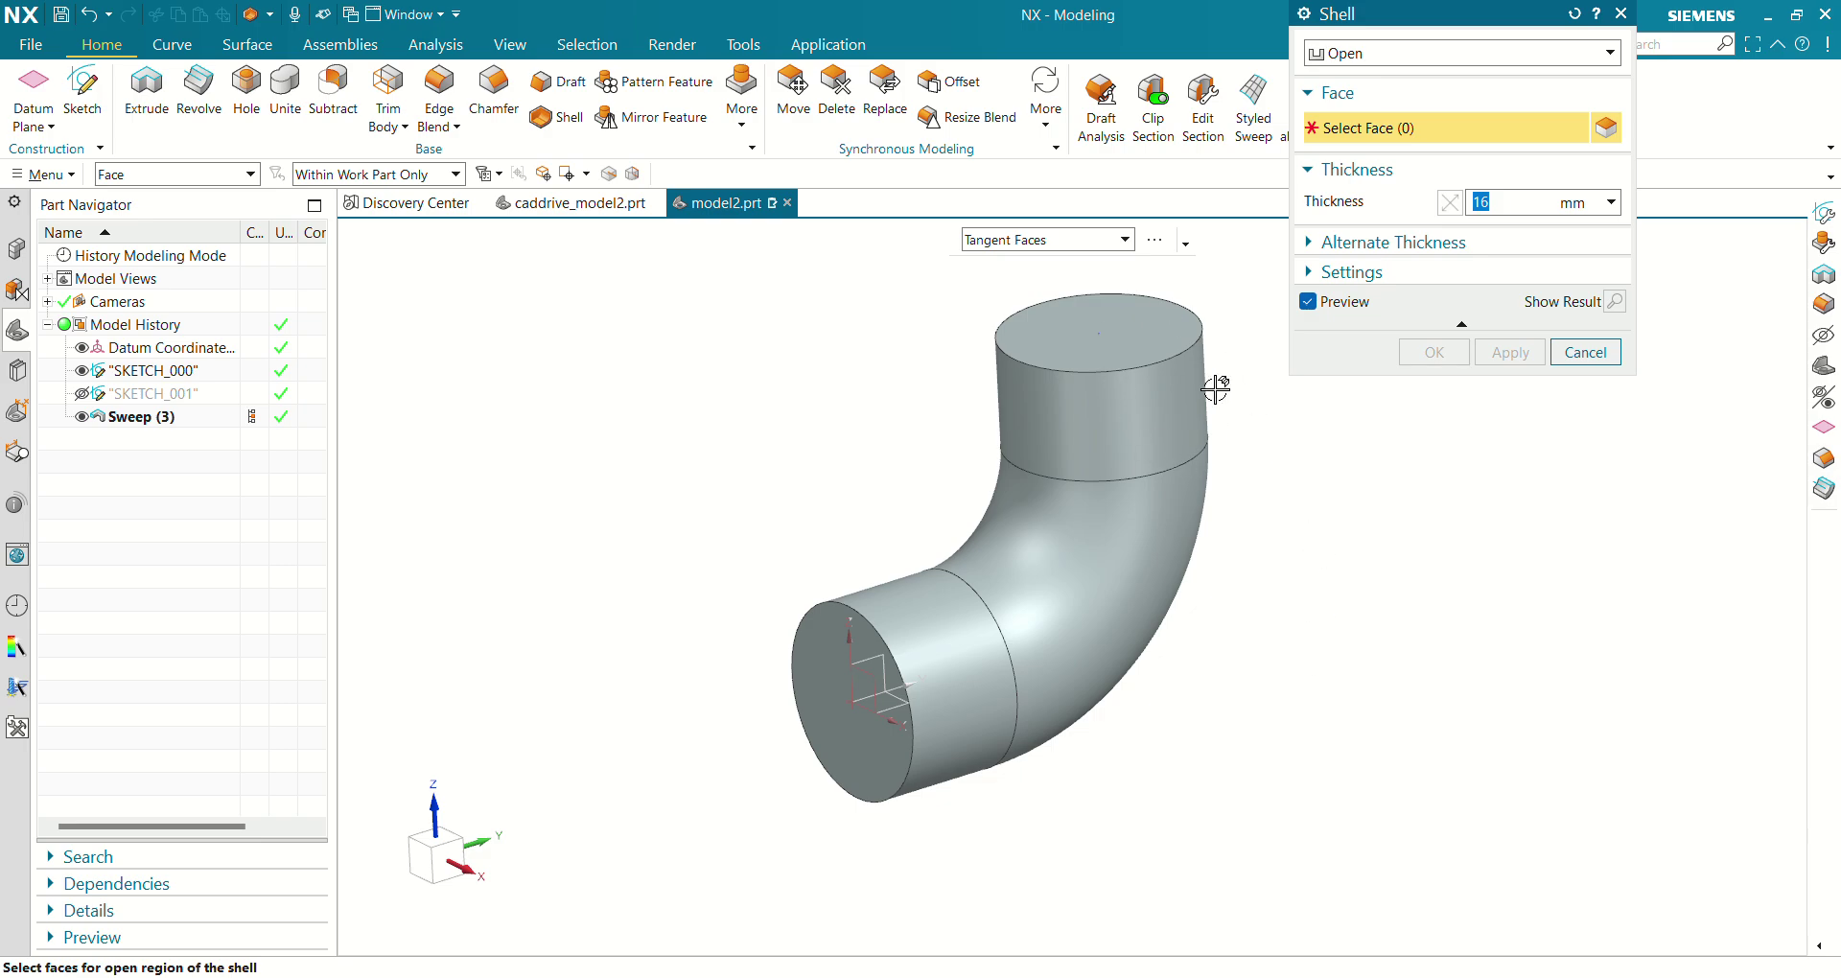
pyautogui.click(1139, 368)
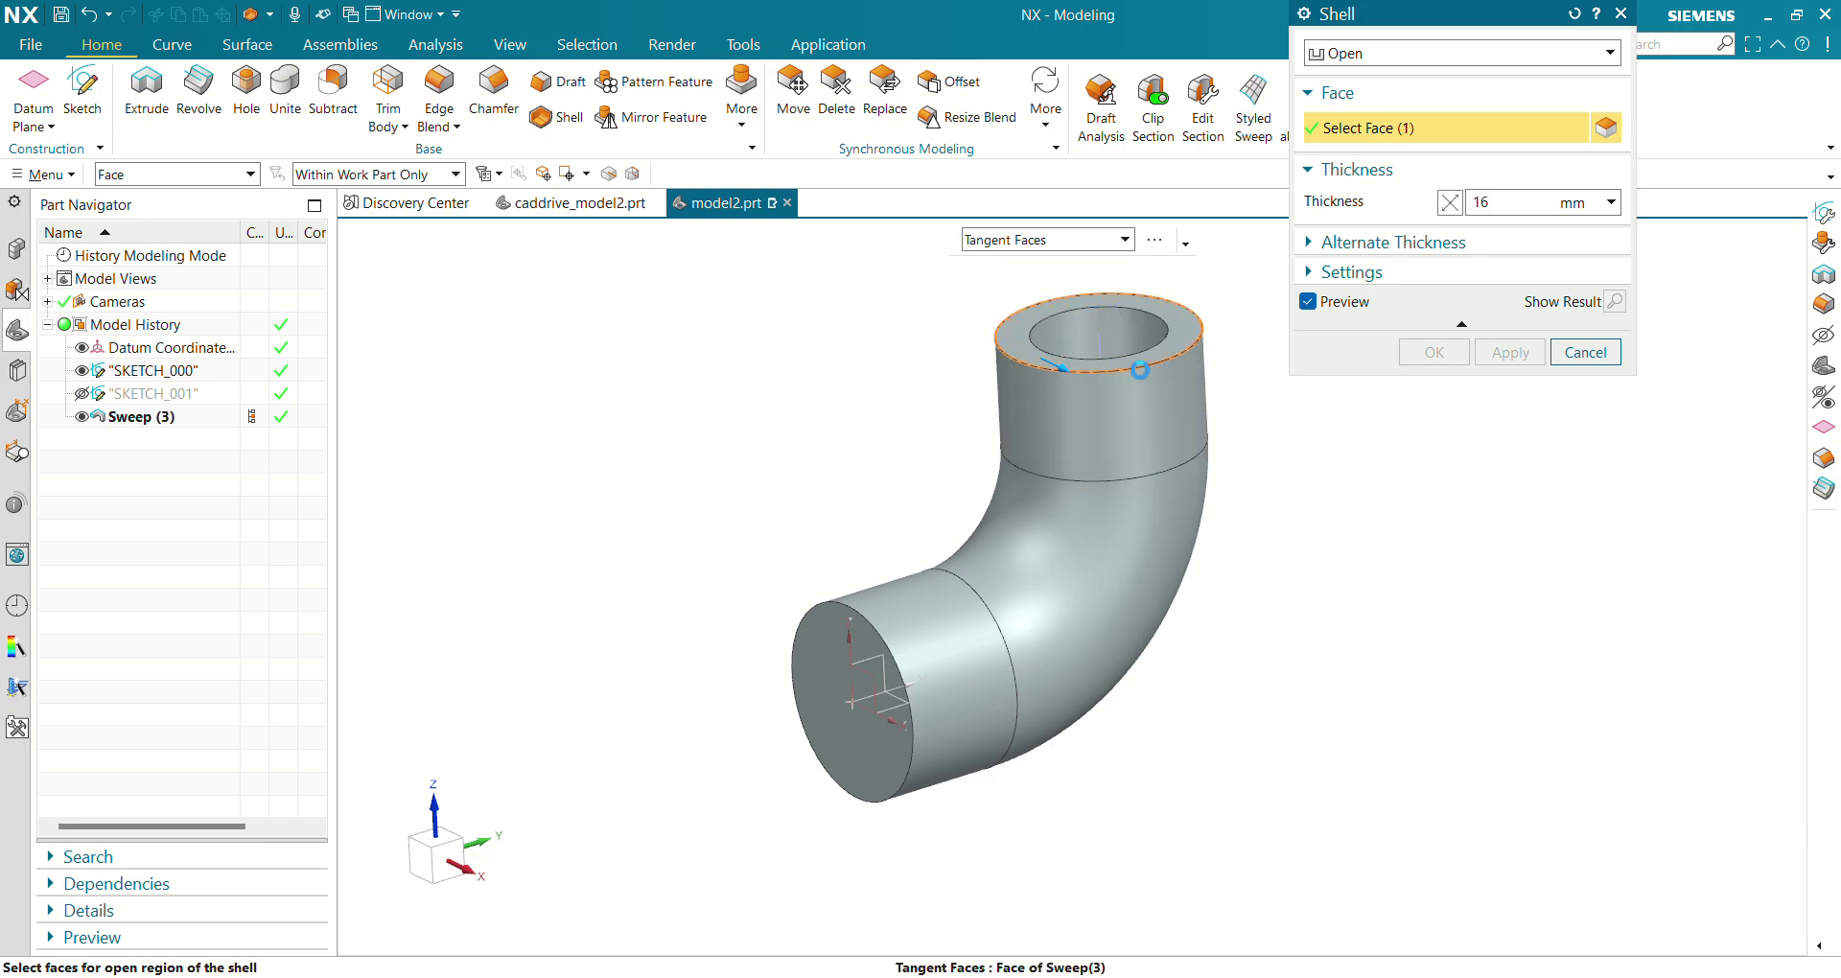
pyautogui.click(830, 696)
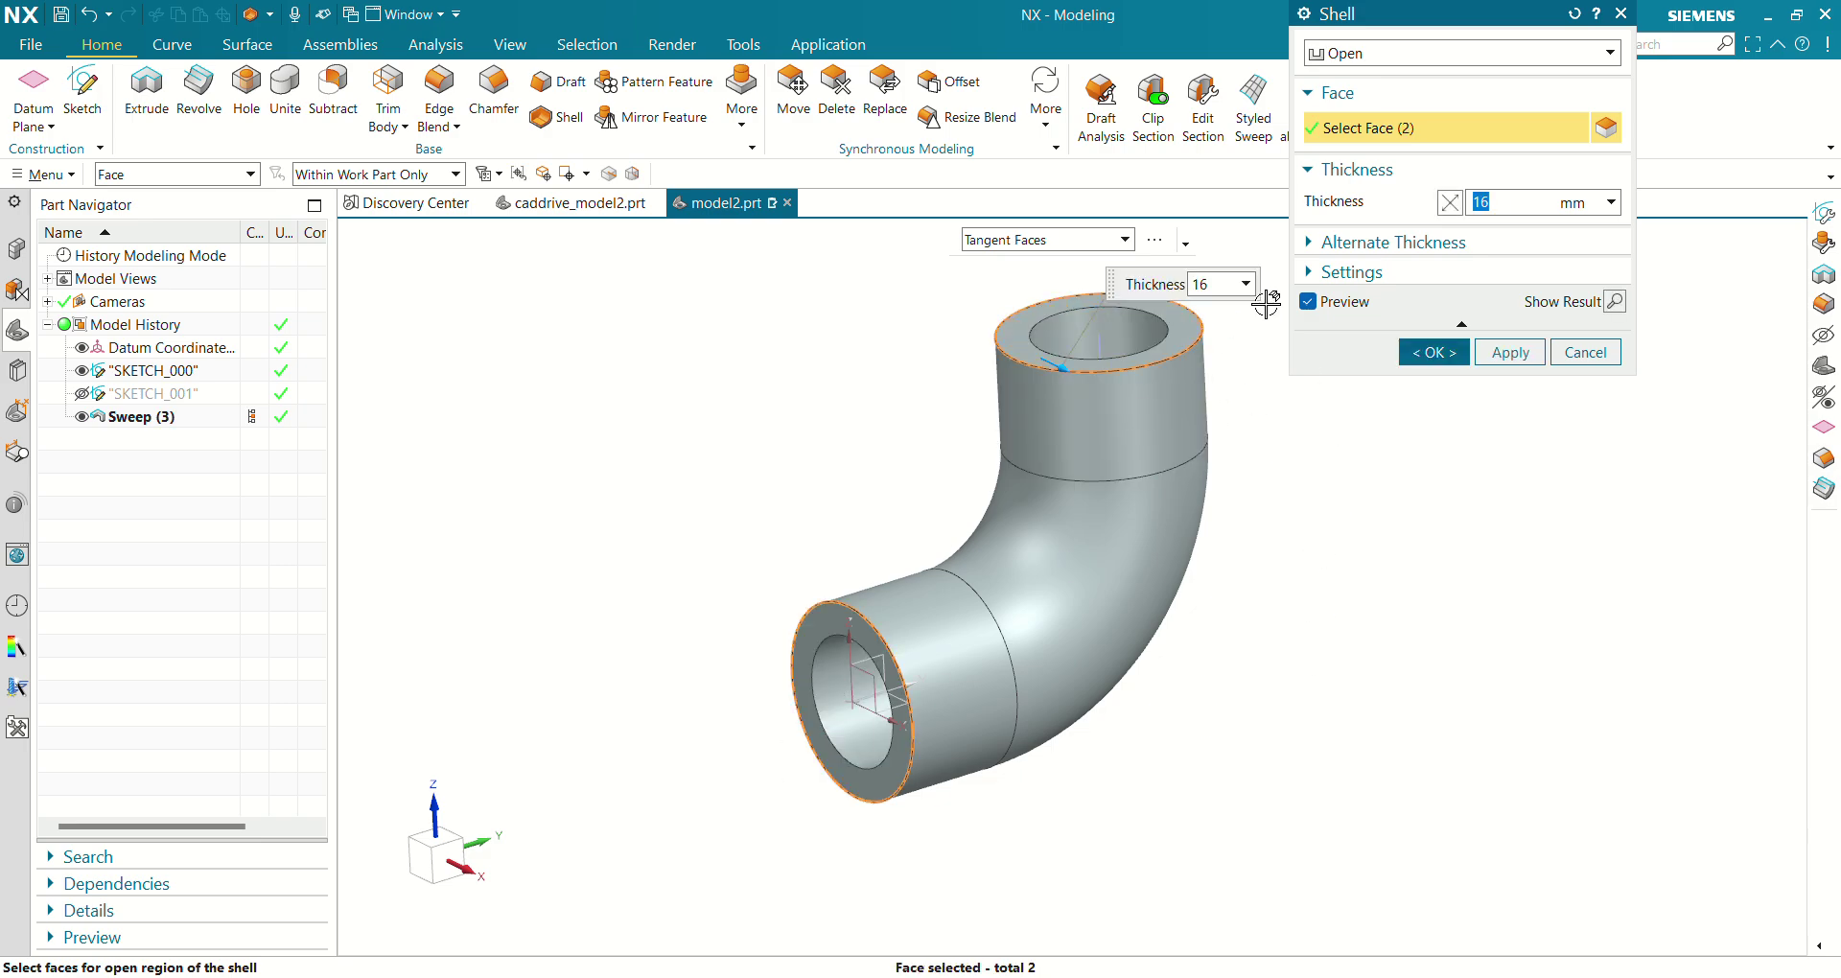
pyautogui.moveTo(1224, 649); pyautogui.dragTo(1220, 710, button='middle')
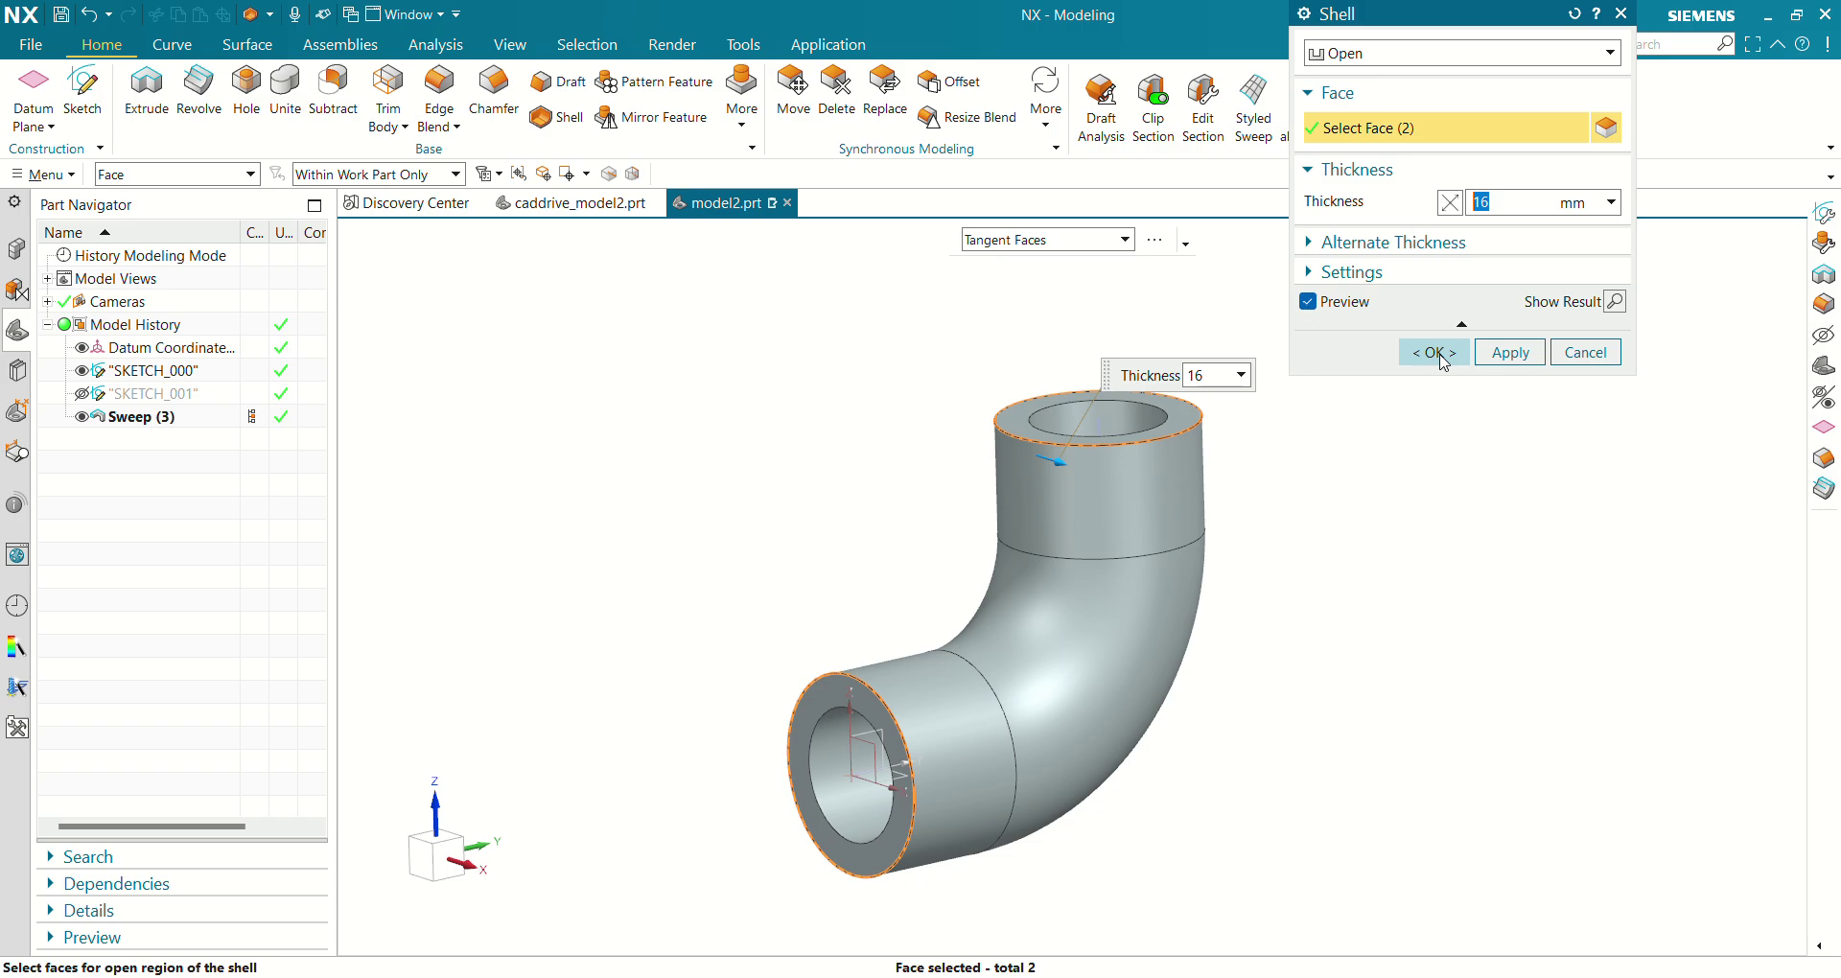
pyautogui.click(1435, 352)
pyautogui.moveTo(1228, 715); pyautogui.dragTo(1233, 633, button='middle')
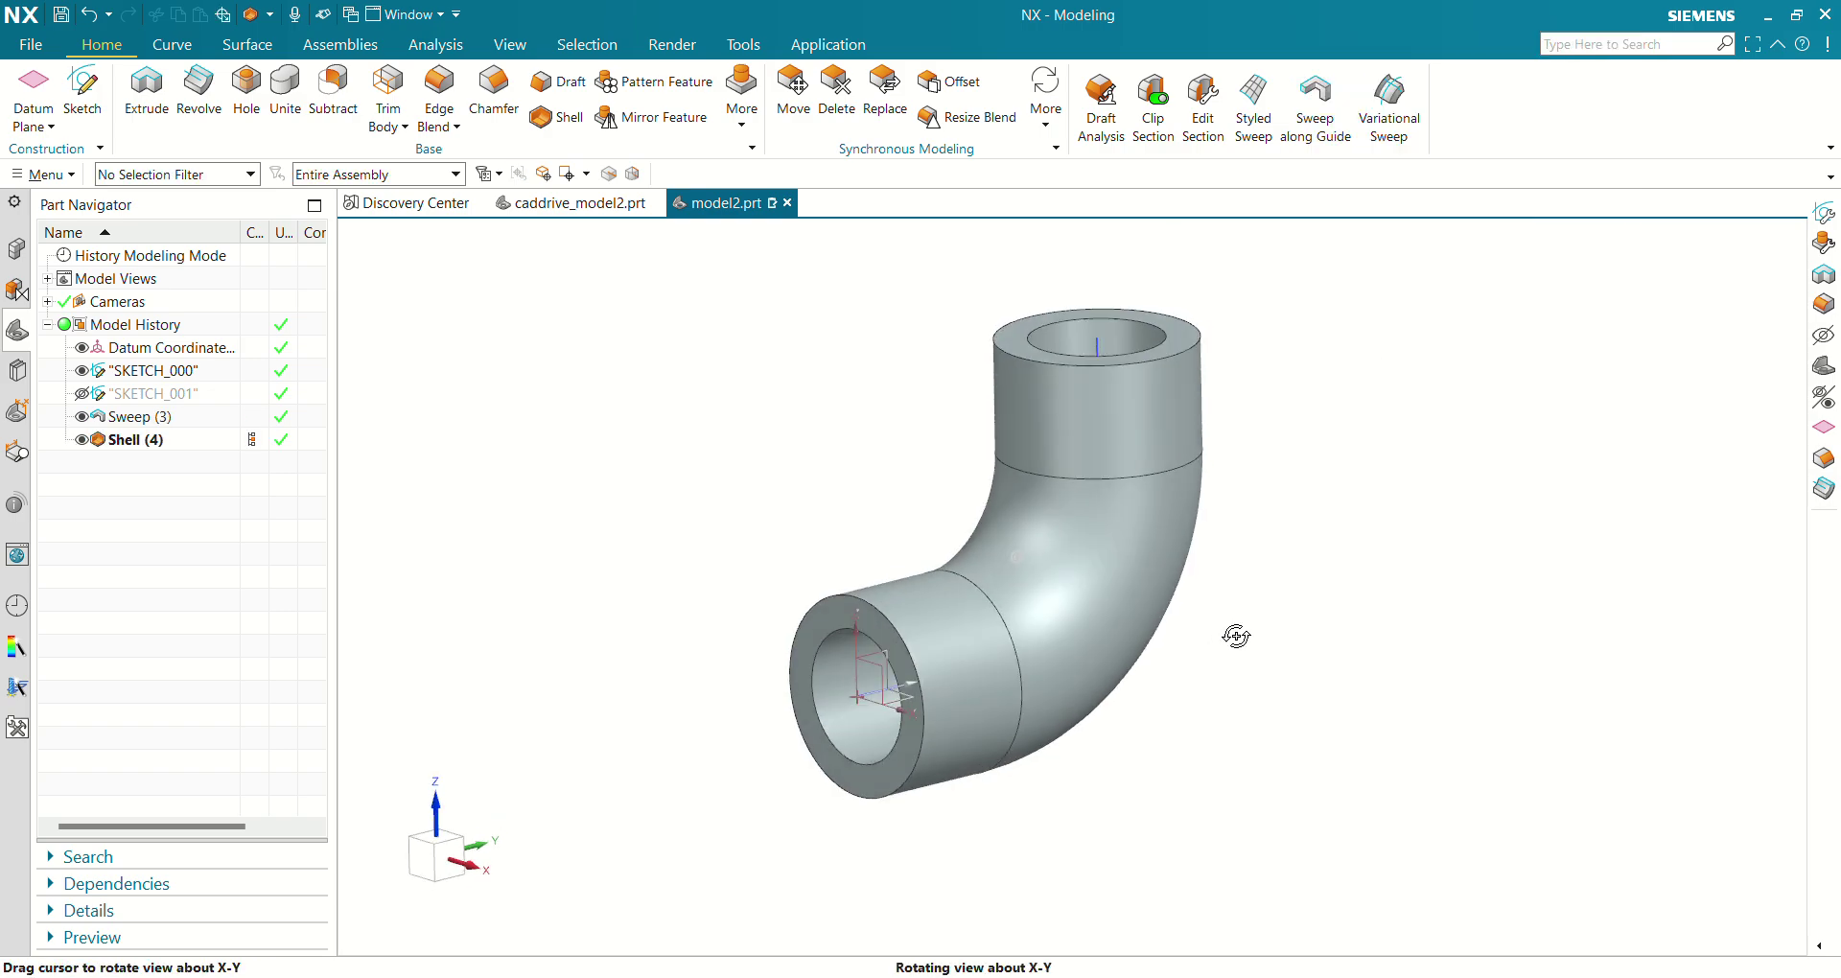
pyautogui.click(83, 371)
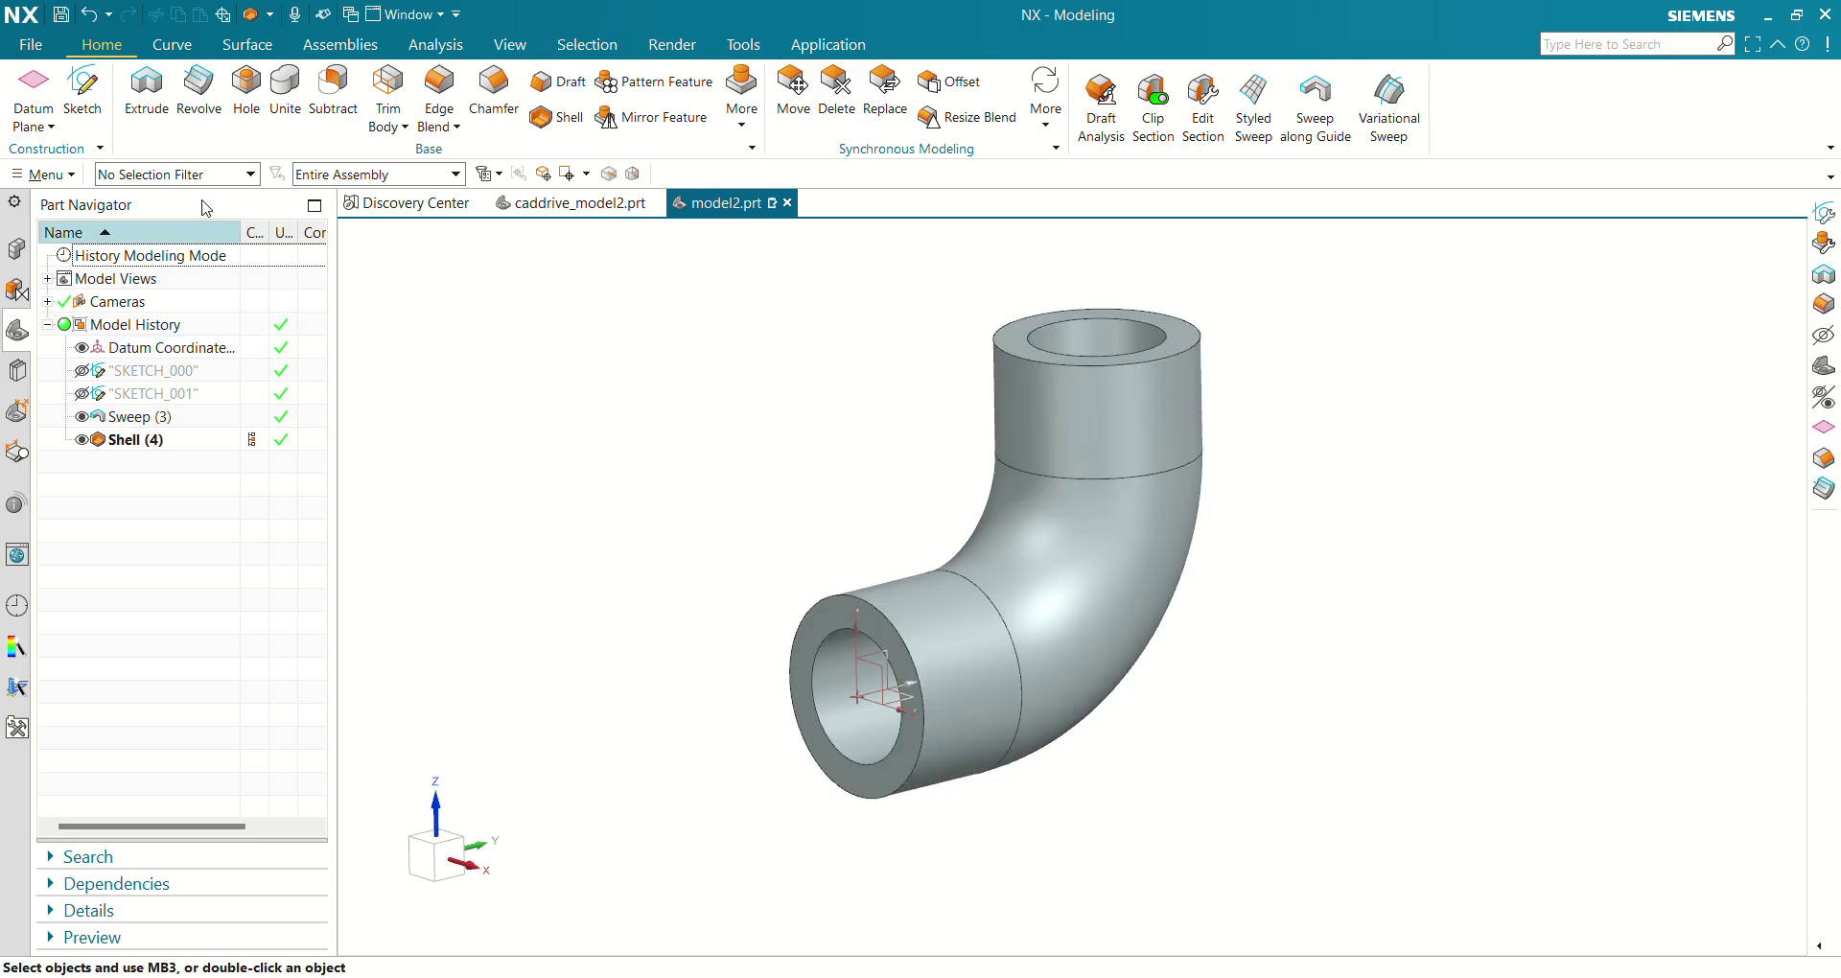
# Start a sketch on the annular end face of the elbow's horizontal leg and project the inner bore edge into it.
pyautogui.click(83, 93)
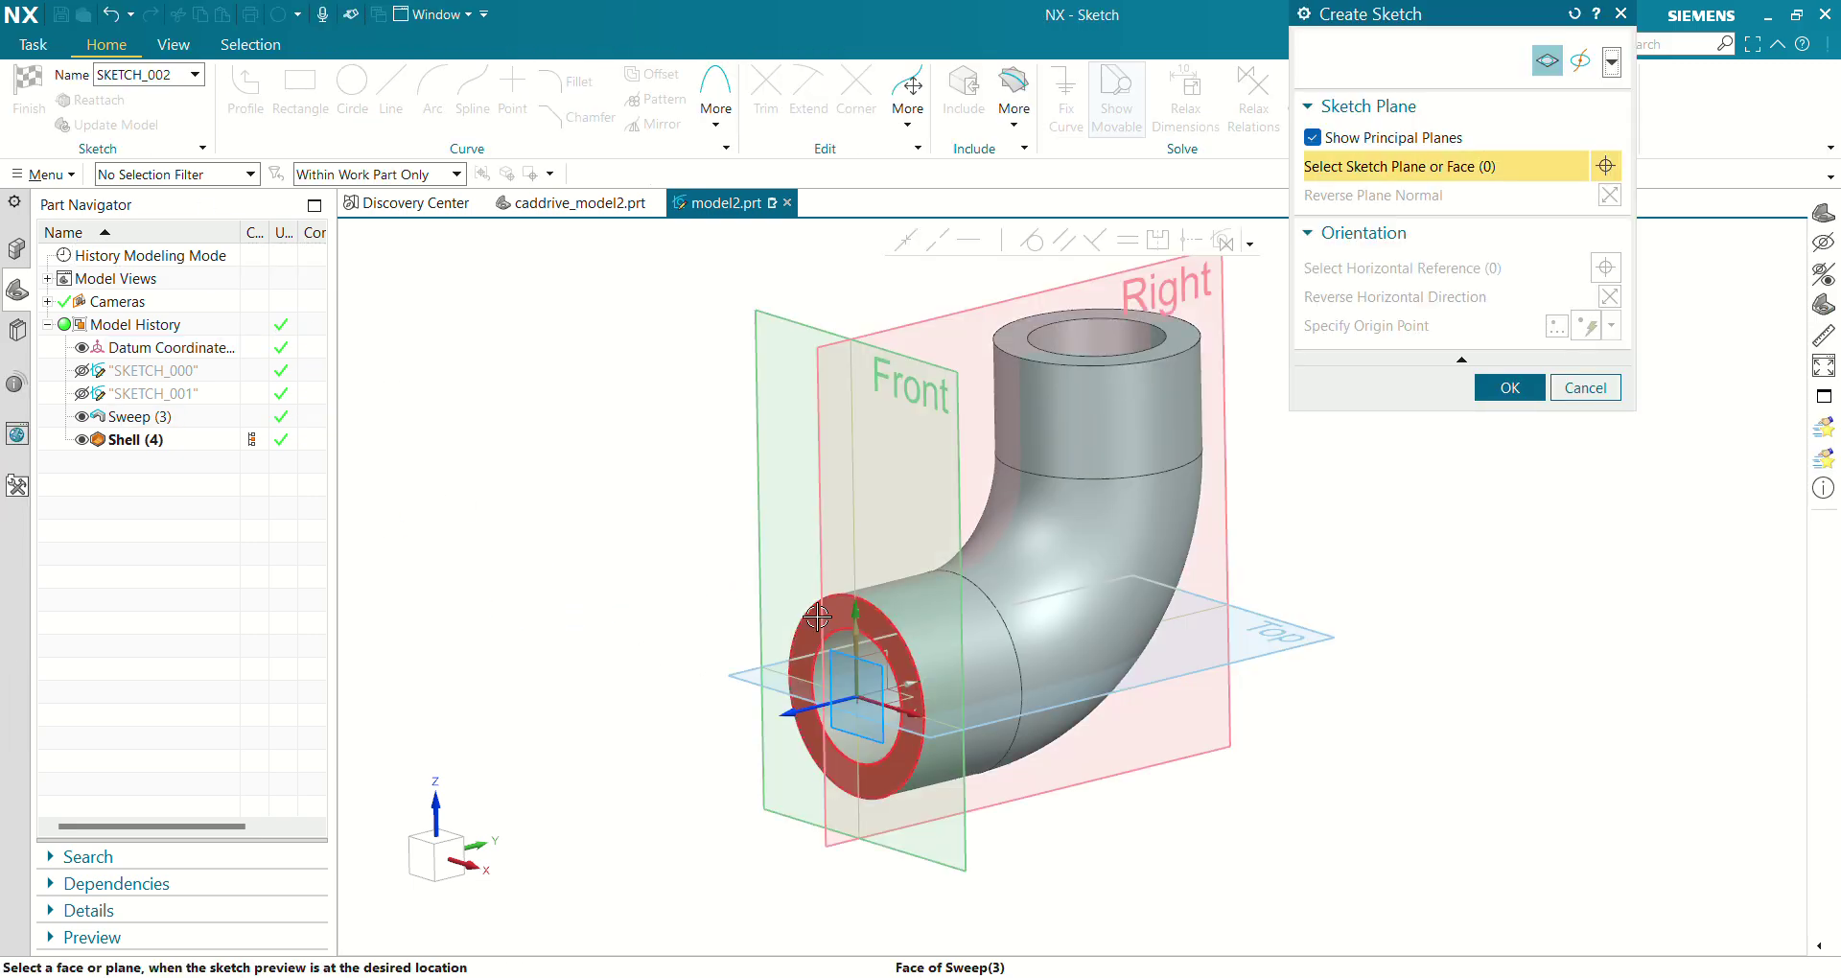
pyautogui.click(913, 691)
pyautogui.click(1512, 387)
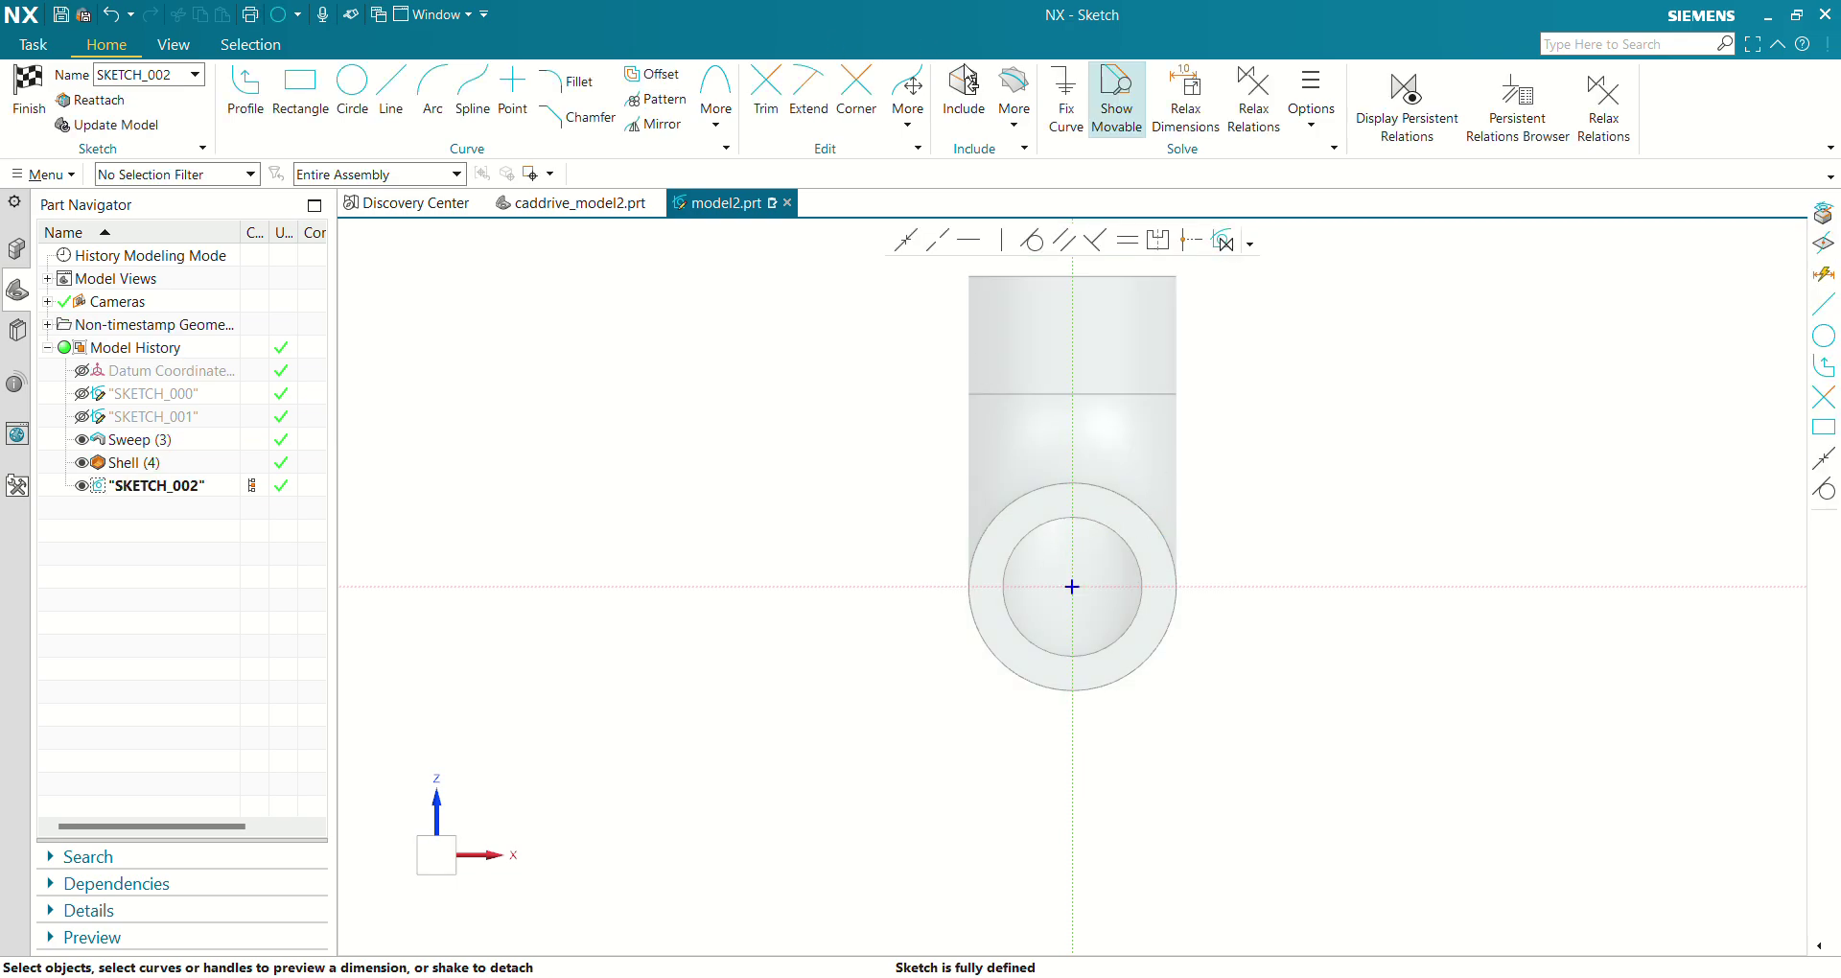
pyautogui.click(1018, 121)
pyautogui.click(1054, 177)
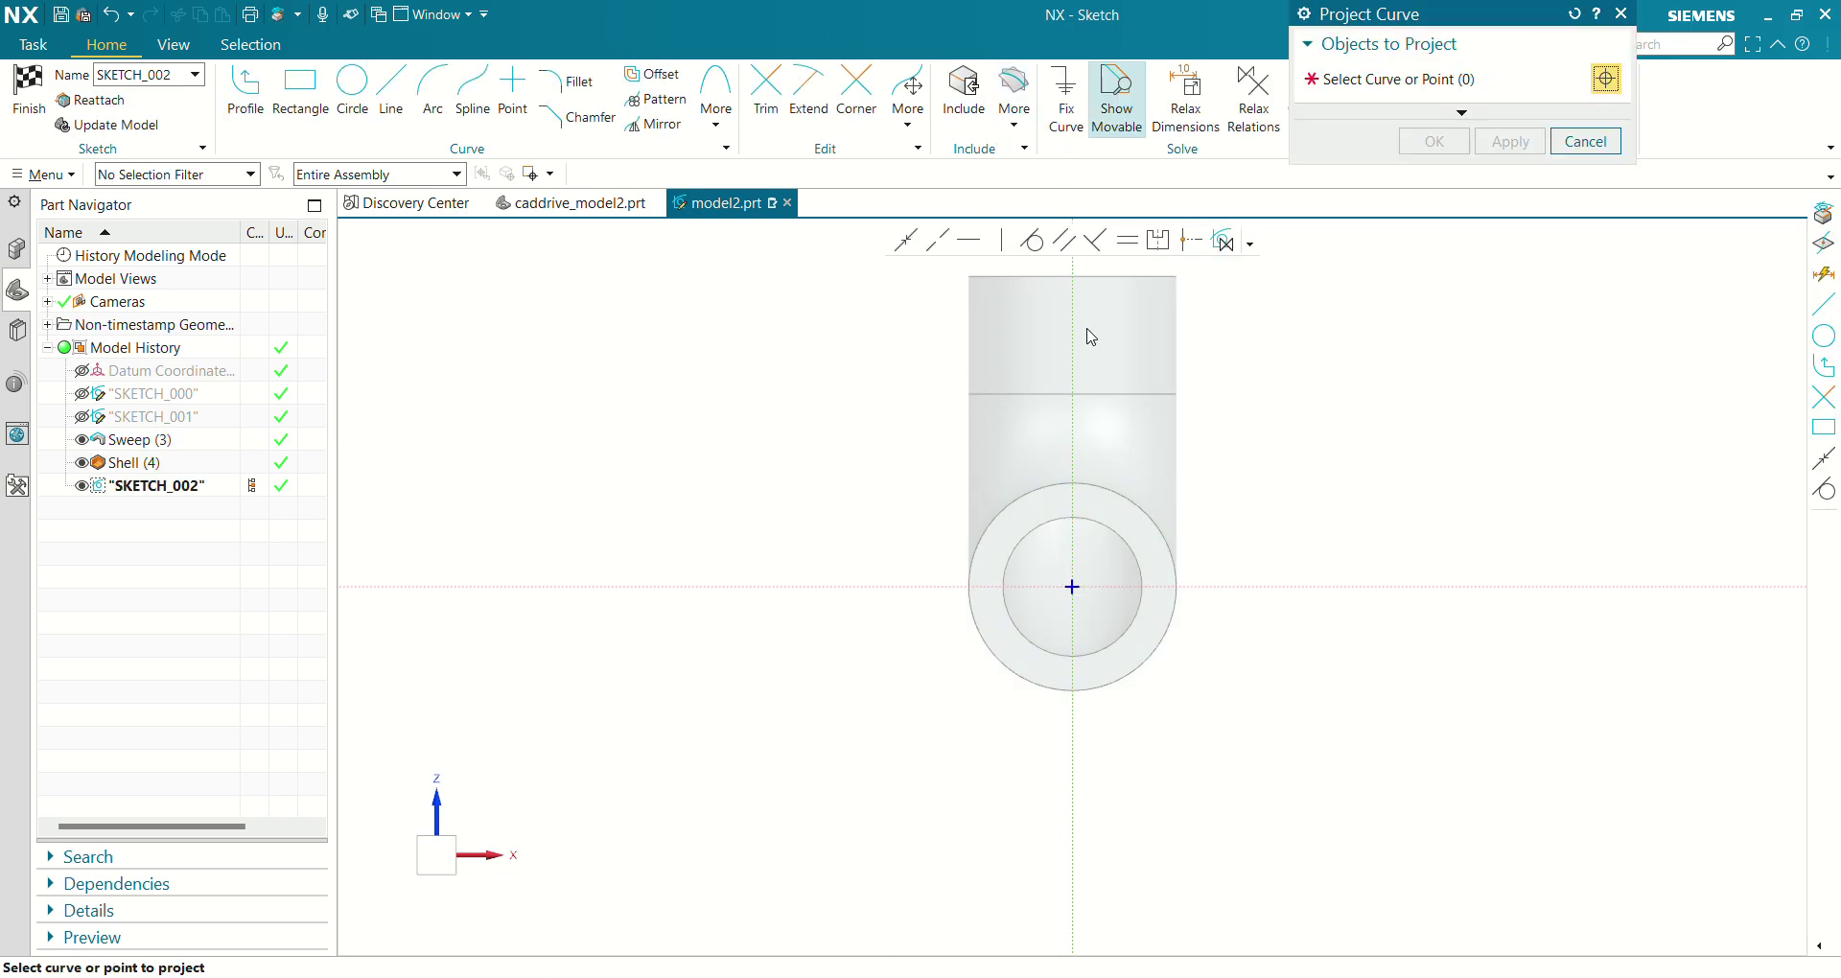
pyautogui.click(1105, 534)
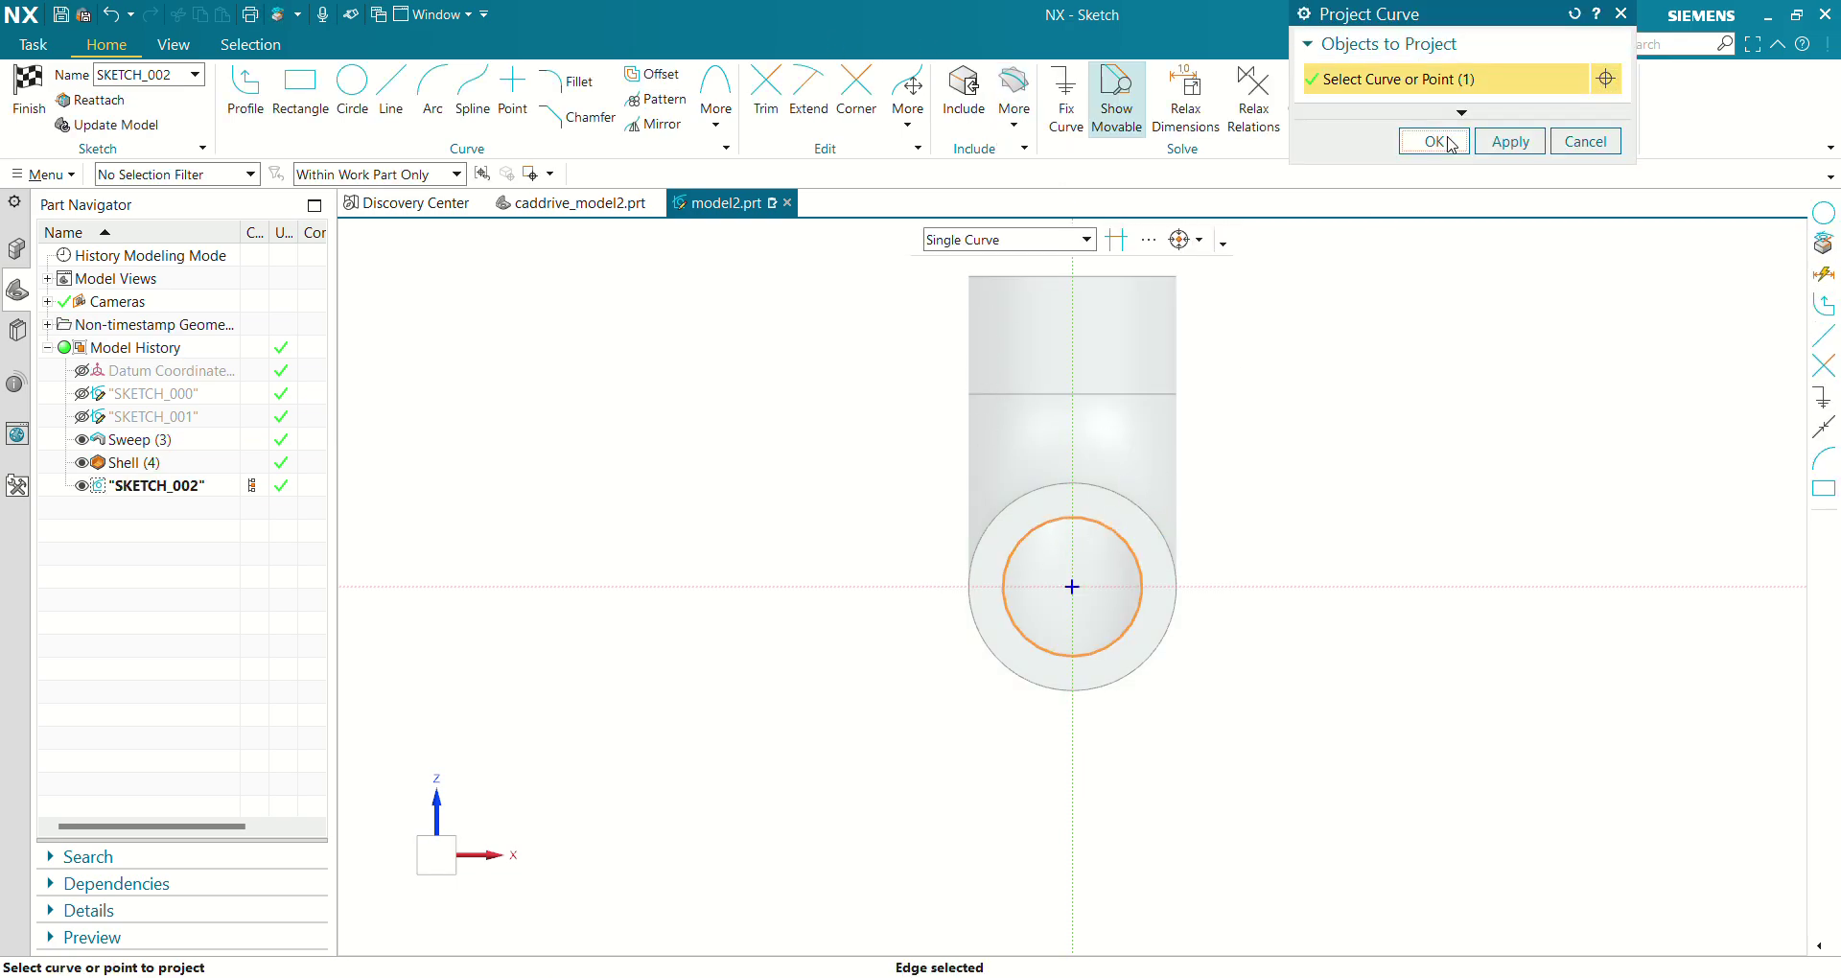
pyautogui.click(1434, 141)
# Fix the projected bore circle in place with Fix Curve.
pyautogui.click(1084, 516)
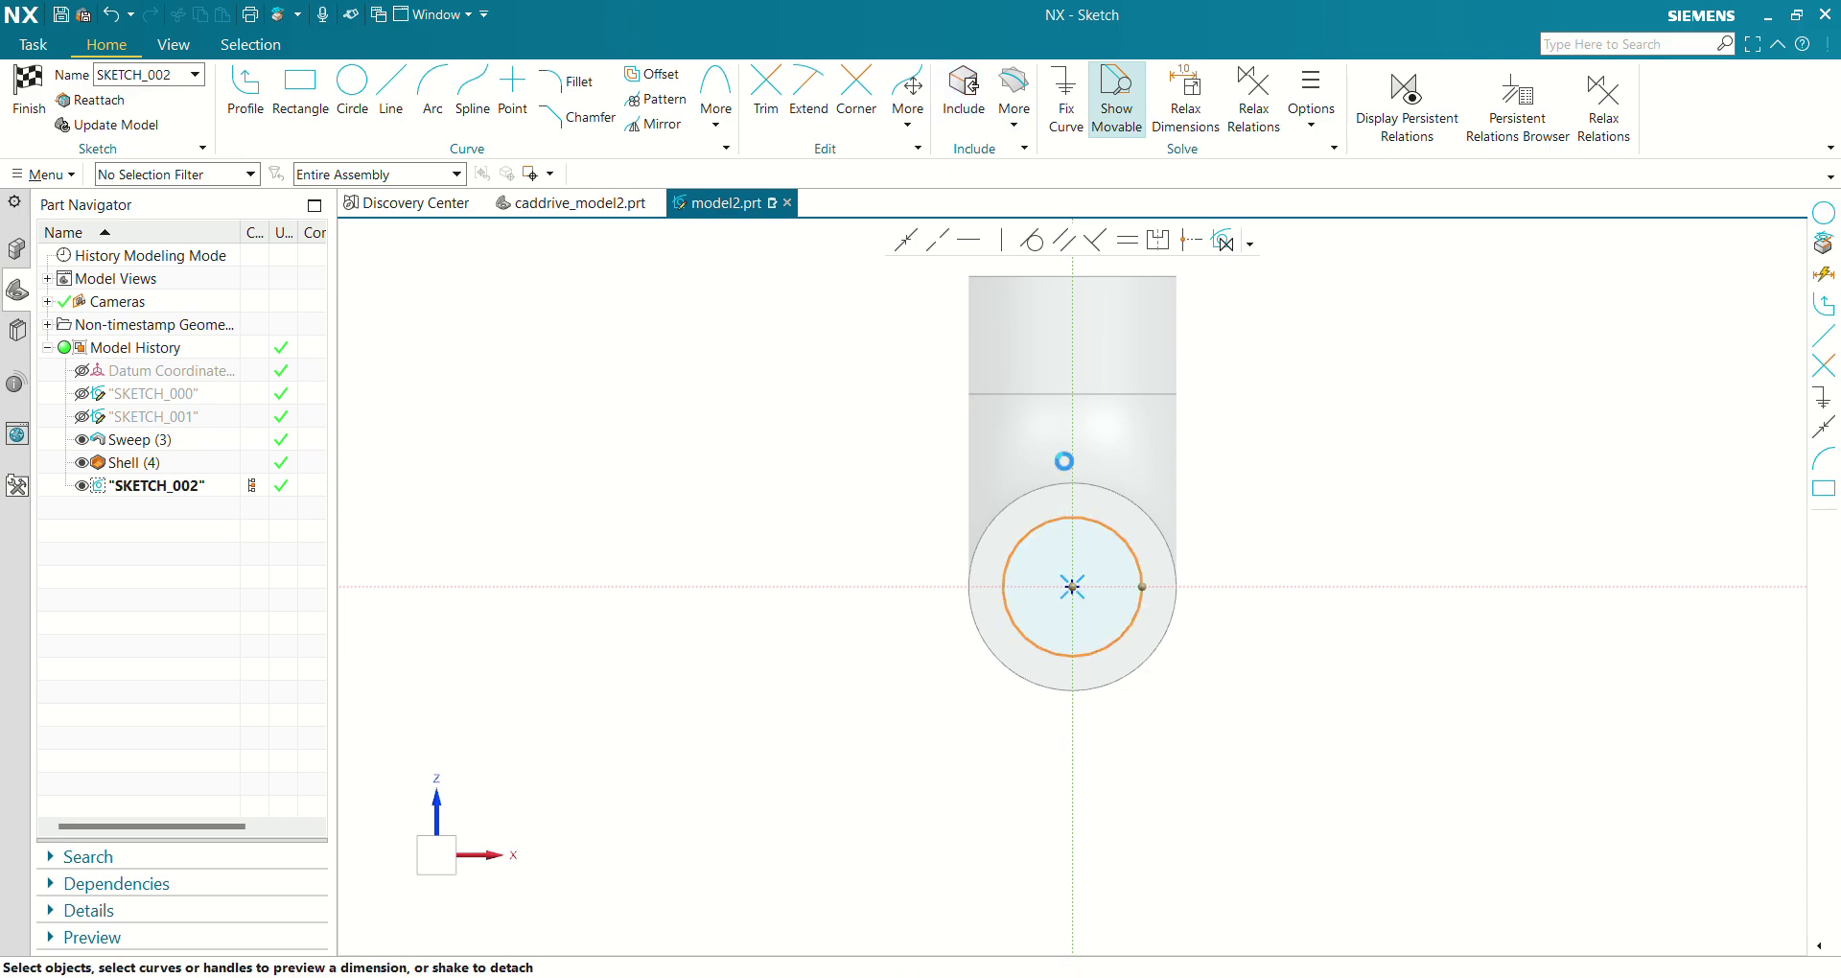
pyautogui.click(1065, 93)
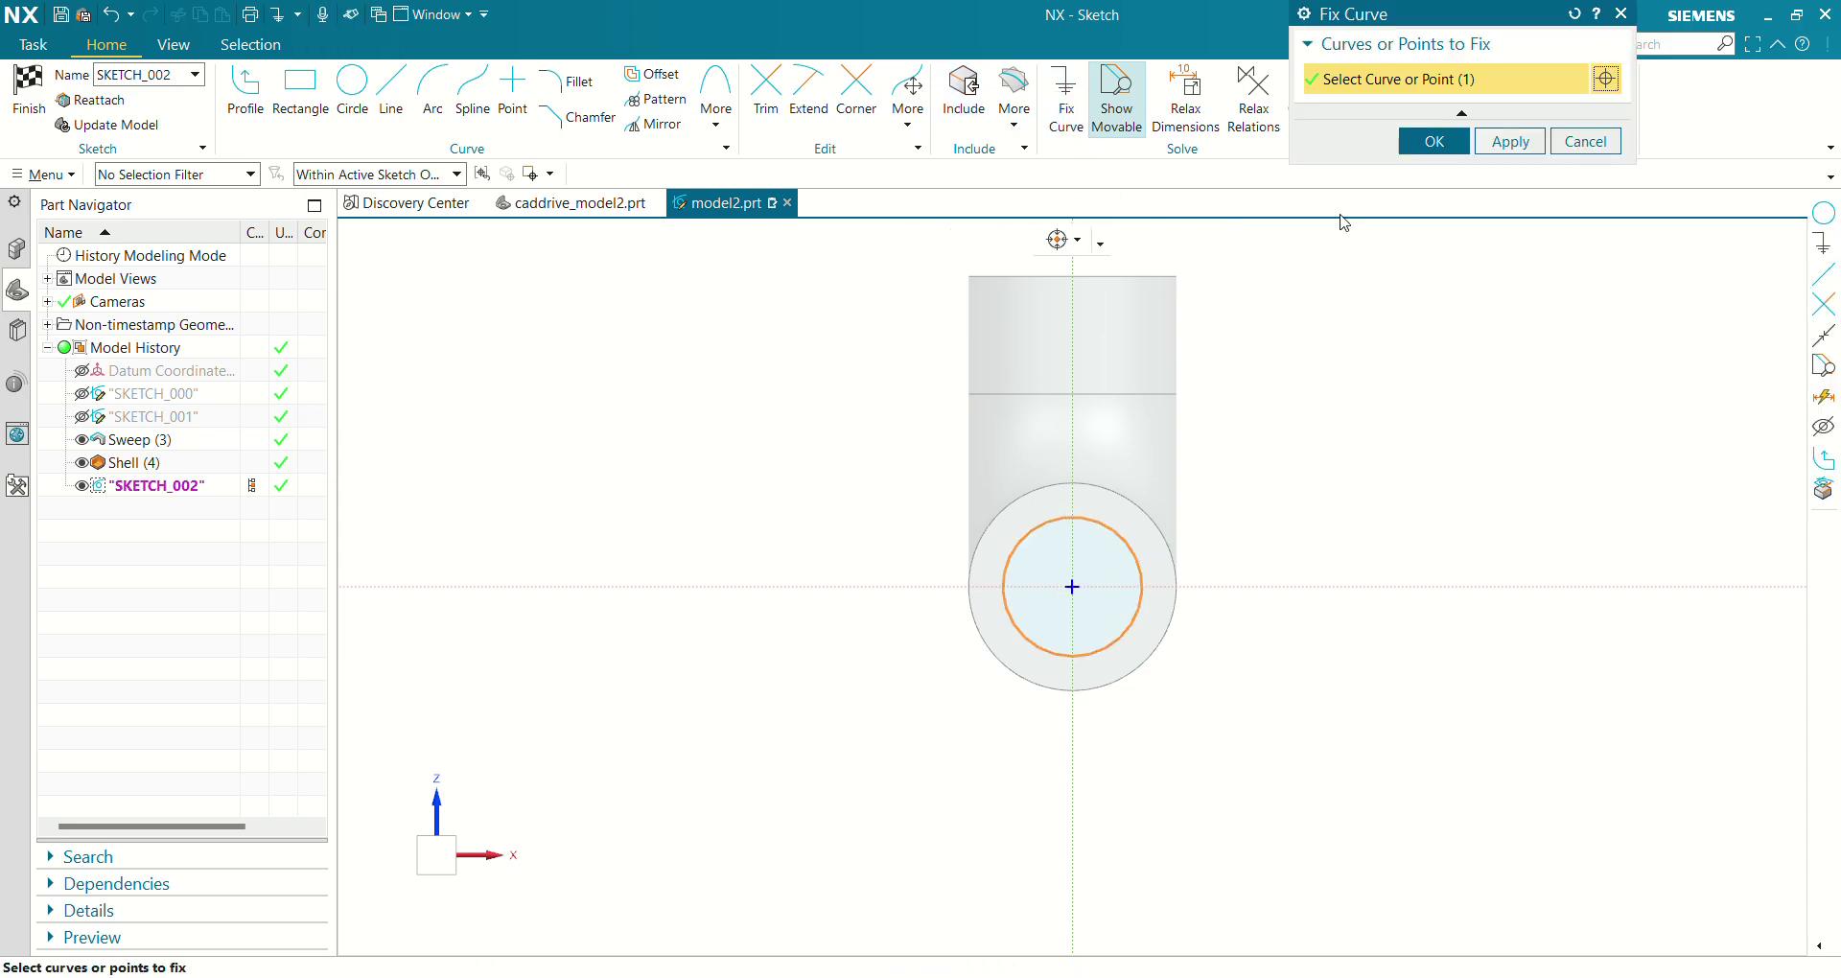
pyautogui.click(1434, 141)
# Draw a circle about 300 mm in diameter centred on the origin, concentric with the bore.
pyautogui.click(352, 96)
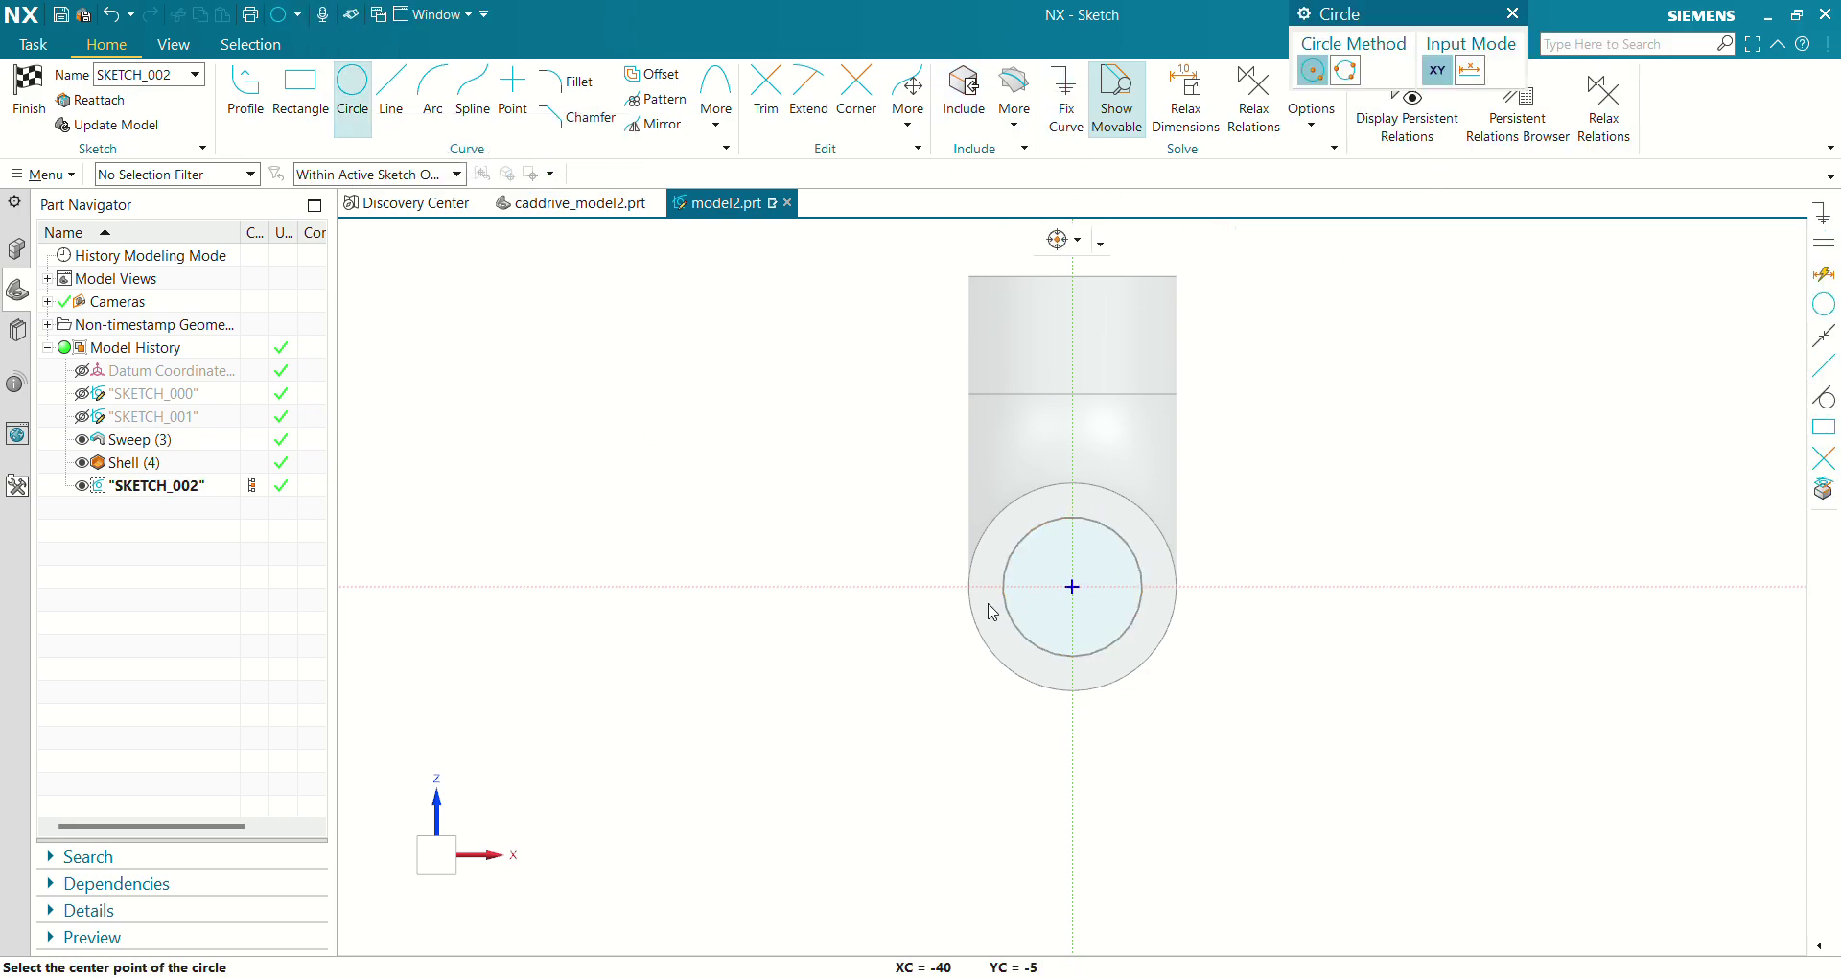
pyautogui.click(1074, 587)
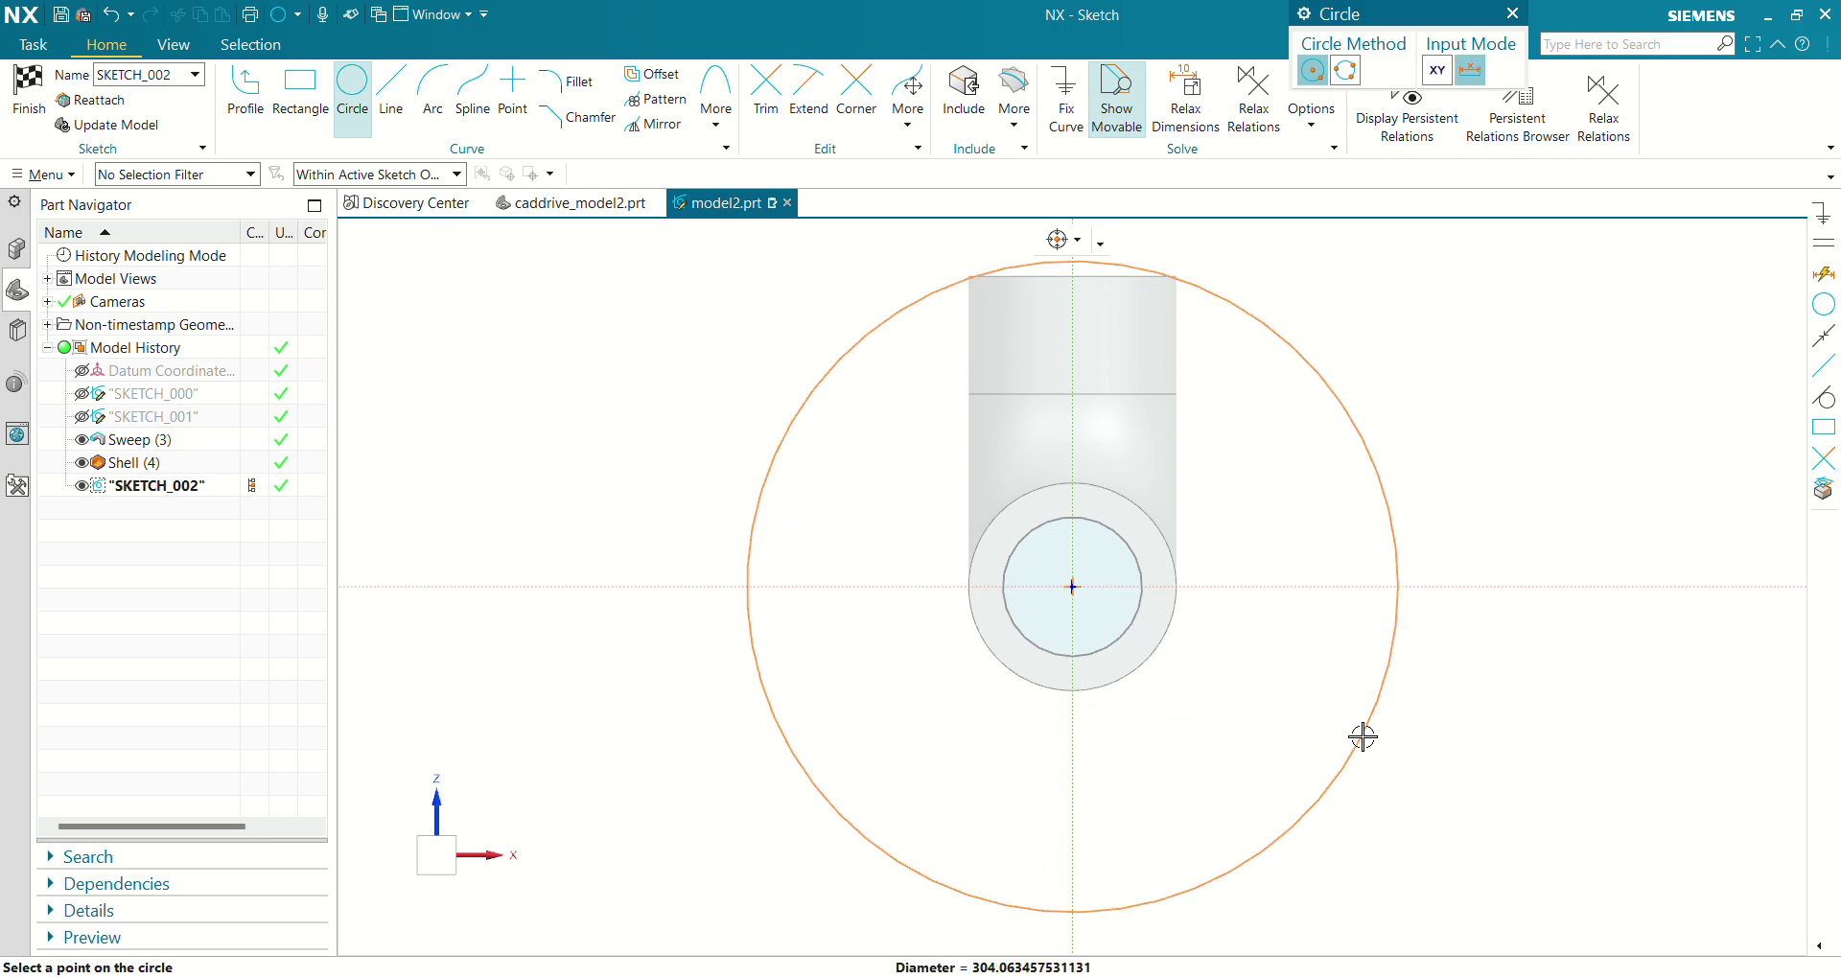
pyautogui.click(1390, 560)
pyautogui.press('Escape')
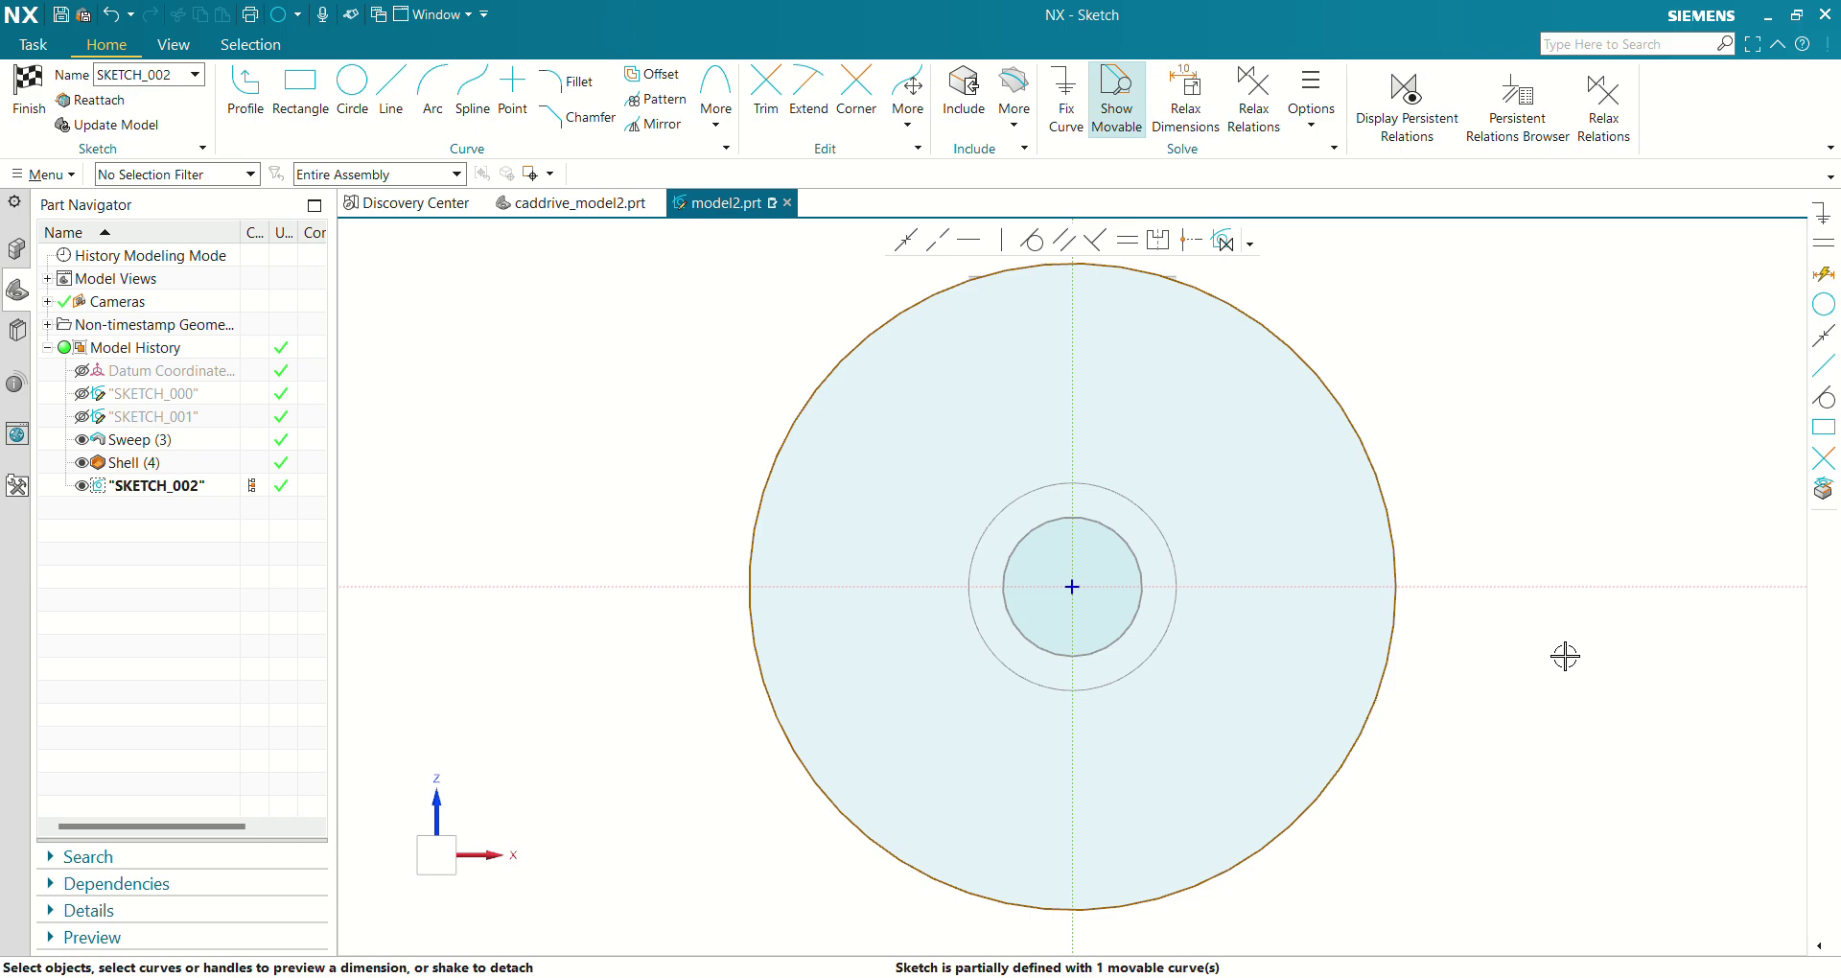
# Dimension the outer flange circle with a diameter of 225 mm and finish the sketch.
pyautogui.click(1323, 391)
pyautogui.click(1443, 436)
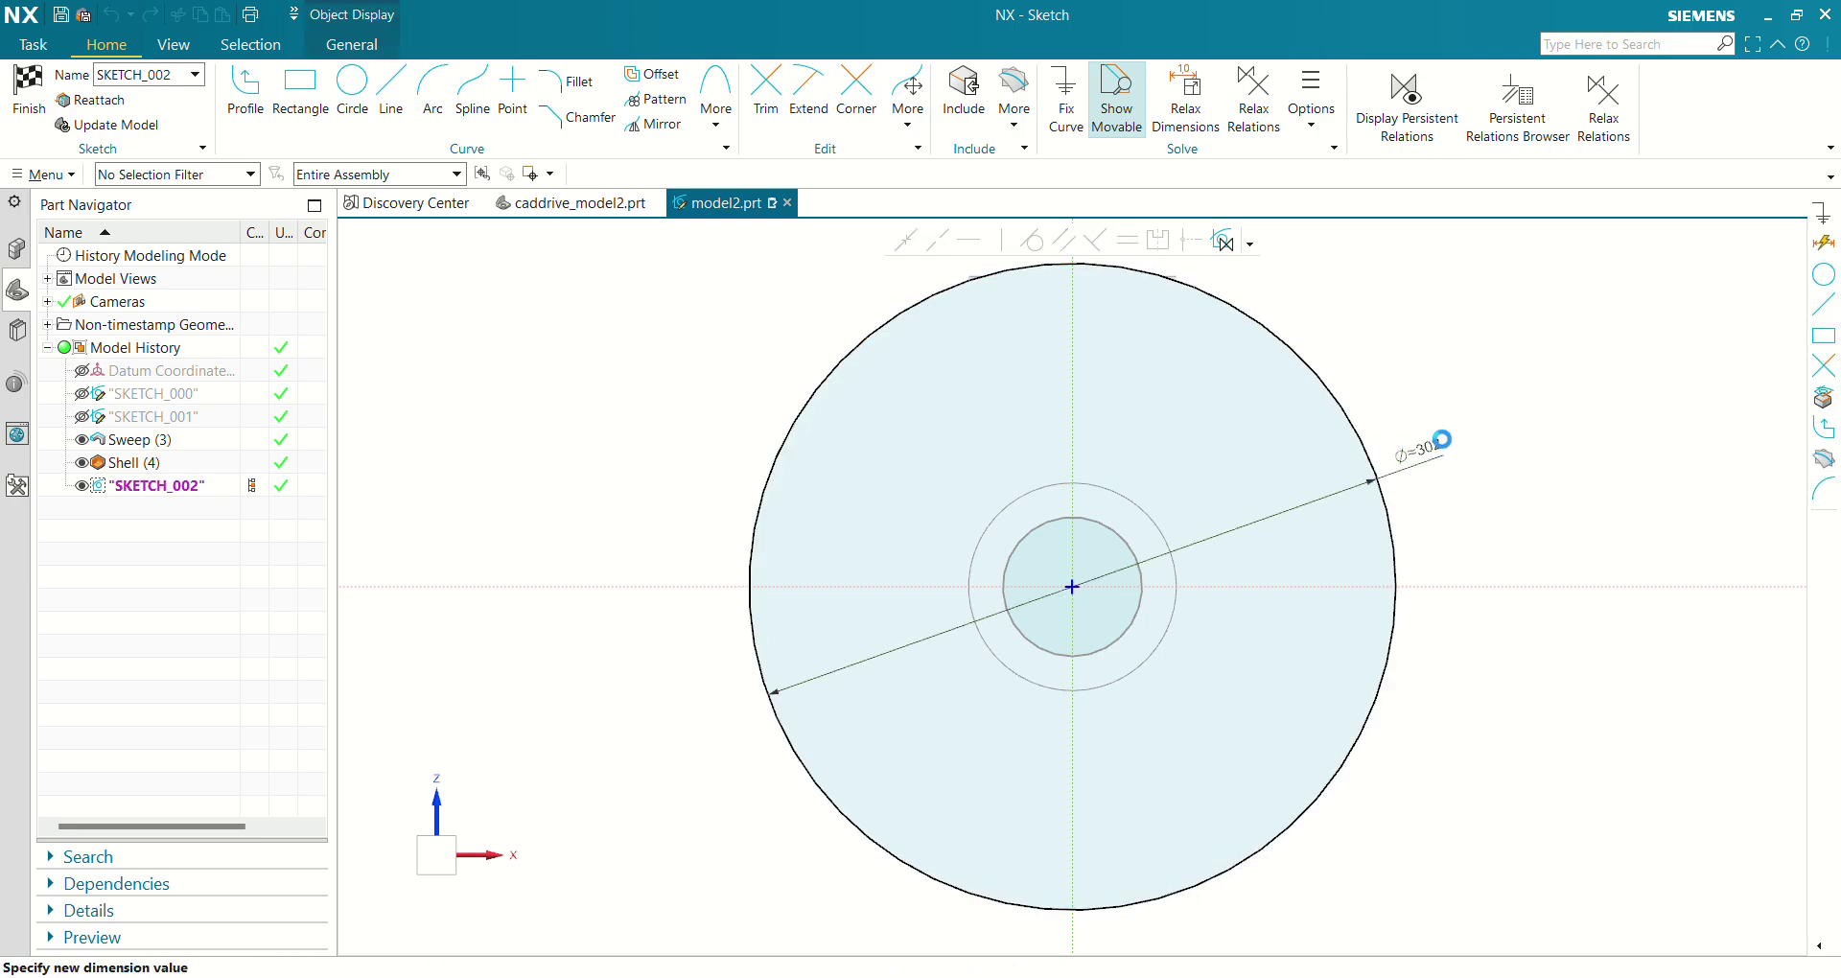
pyautogui.write('225')
pyautogui.press('Return')
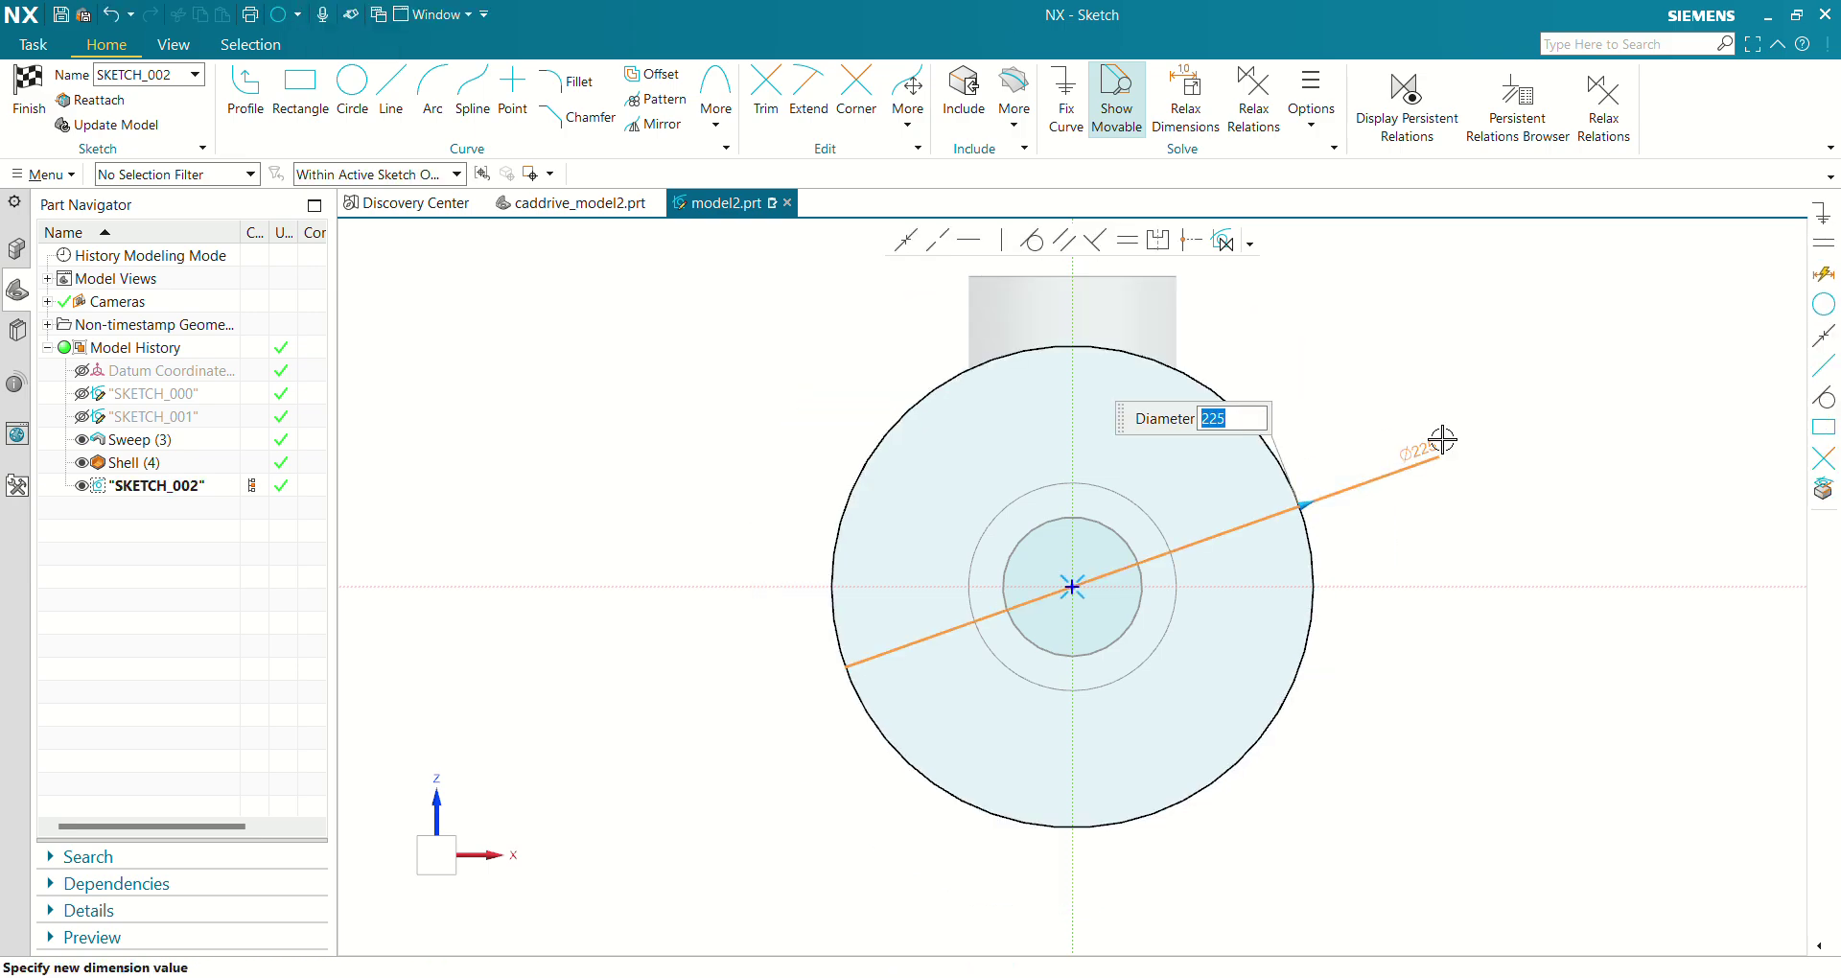
pyautogui.press('Escape')
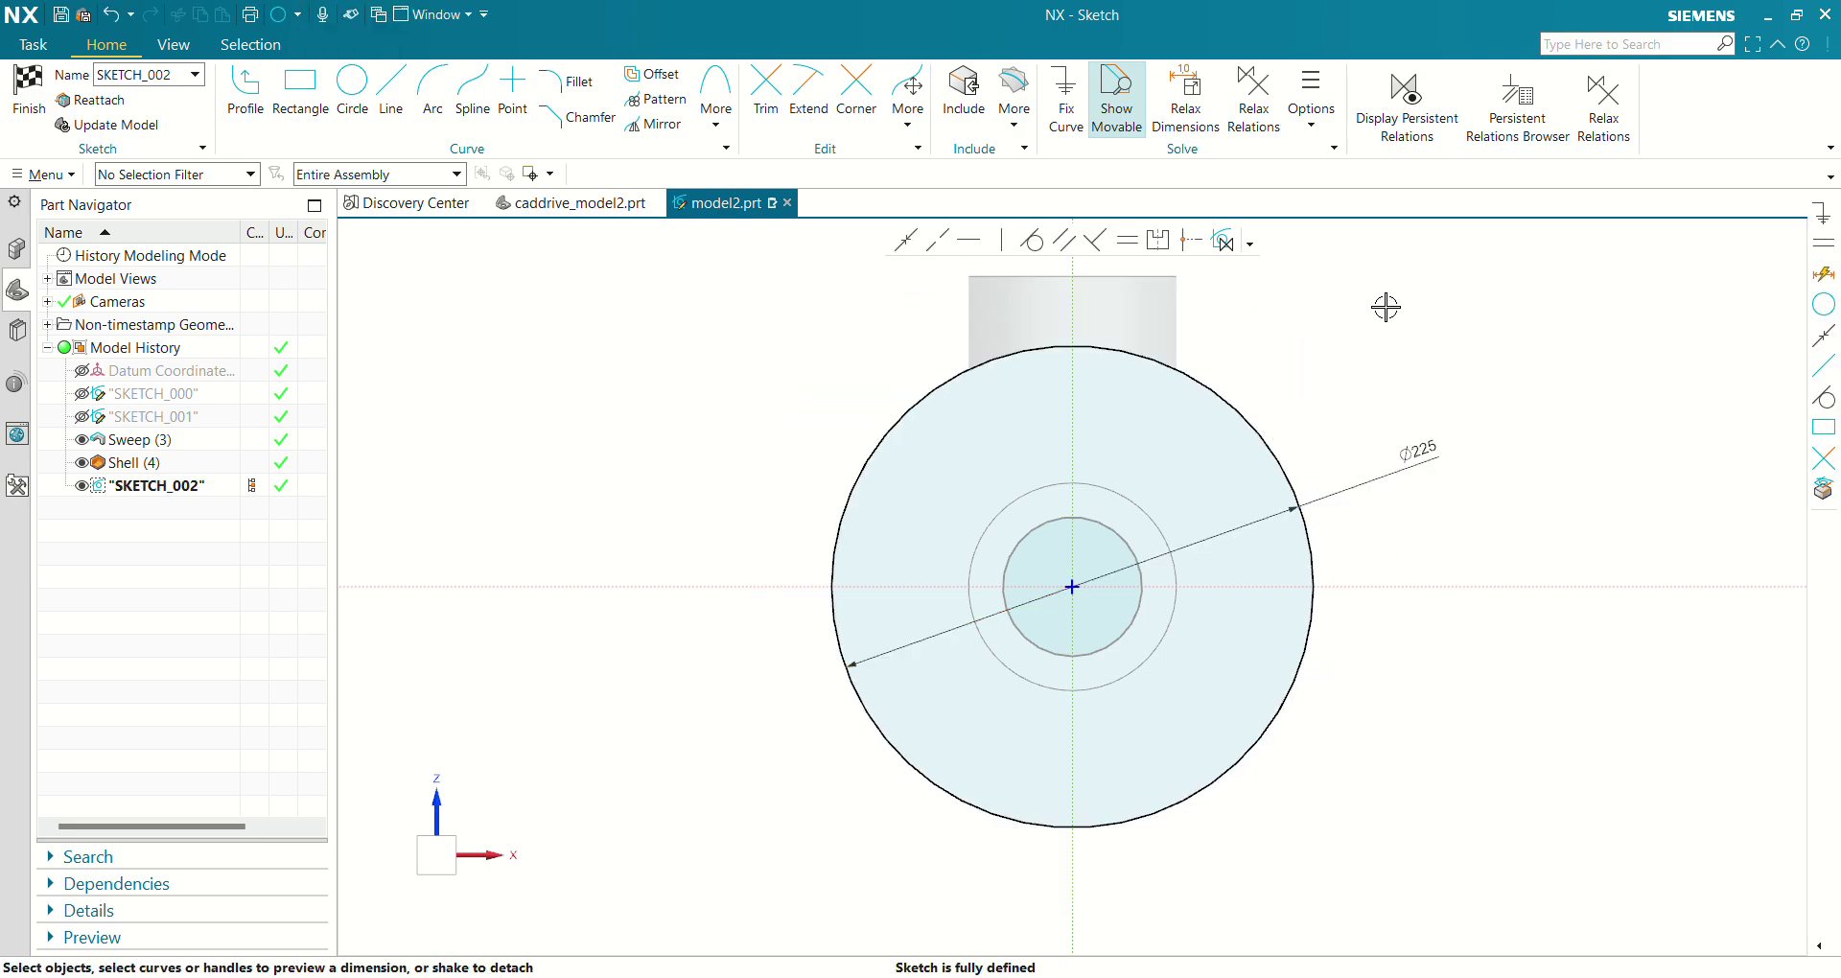
pyautogui.click(29, 96)
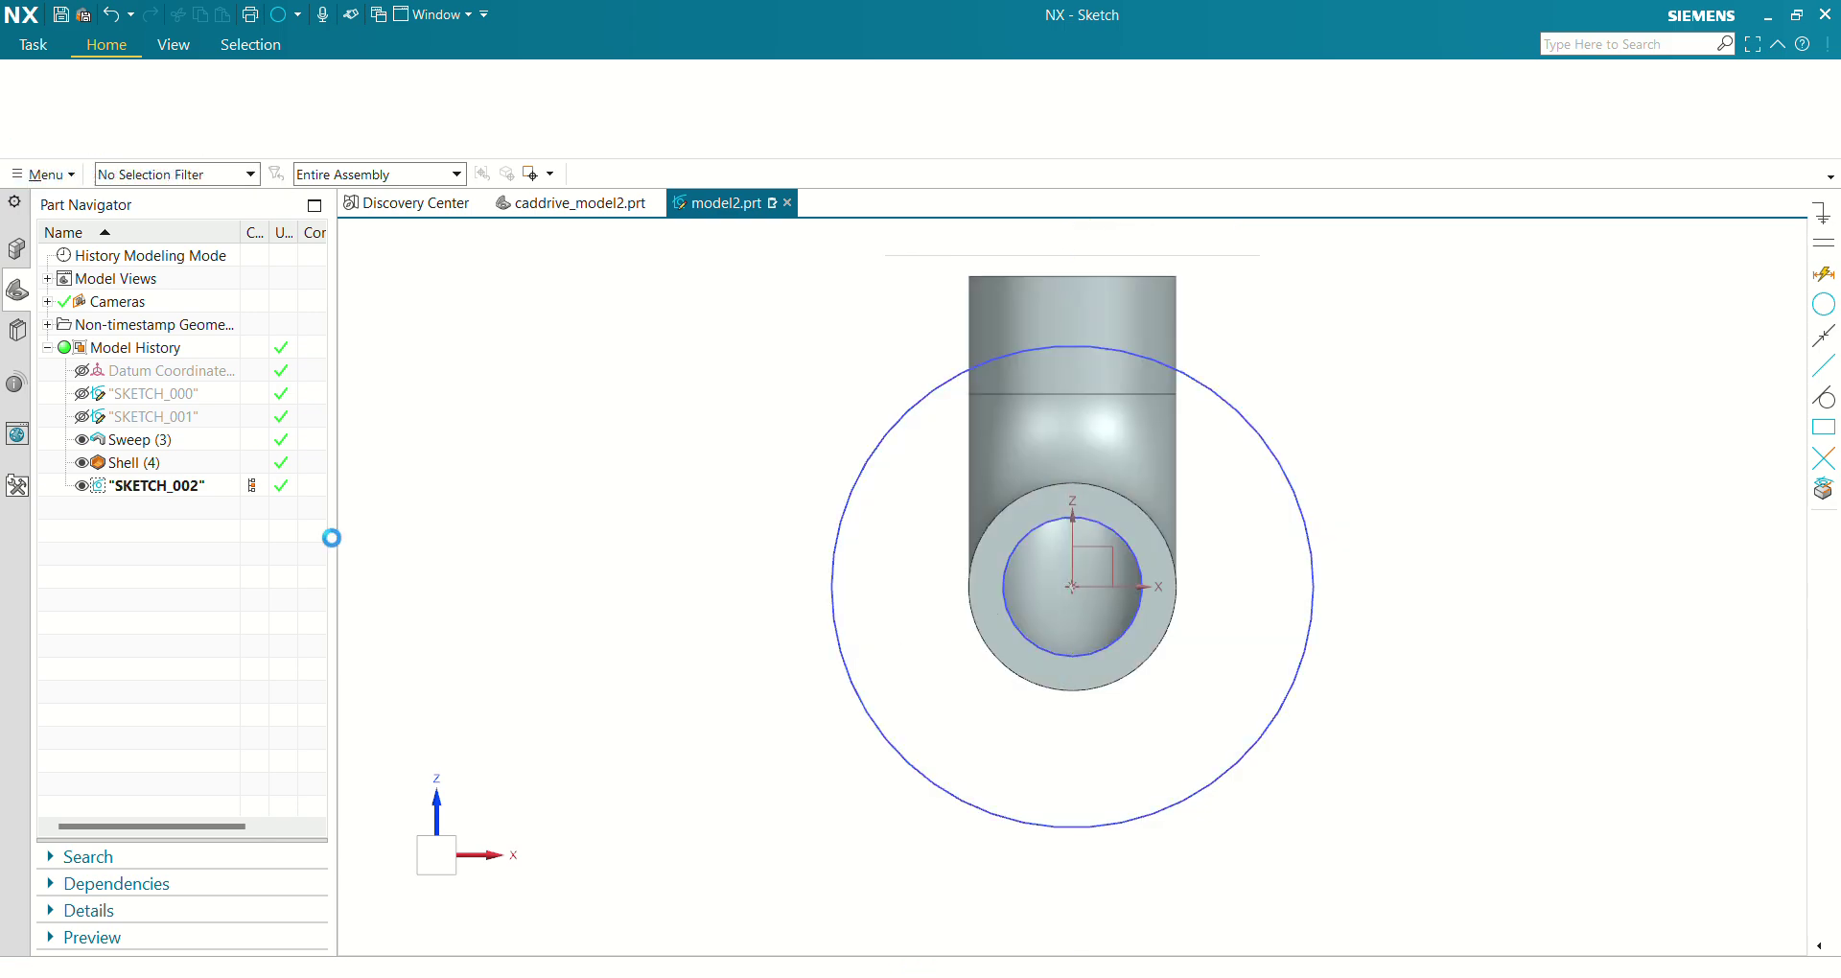
# Start a sketch on the annular end face of the elbow's vertical leg and project the inner bore edge into it.
pyautogui.moveTo(723, 381); pyautogui.dragTo(727, 419, button='middle')
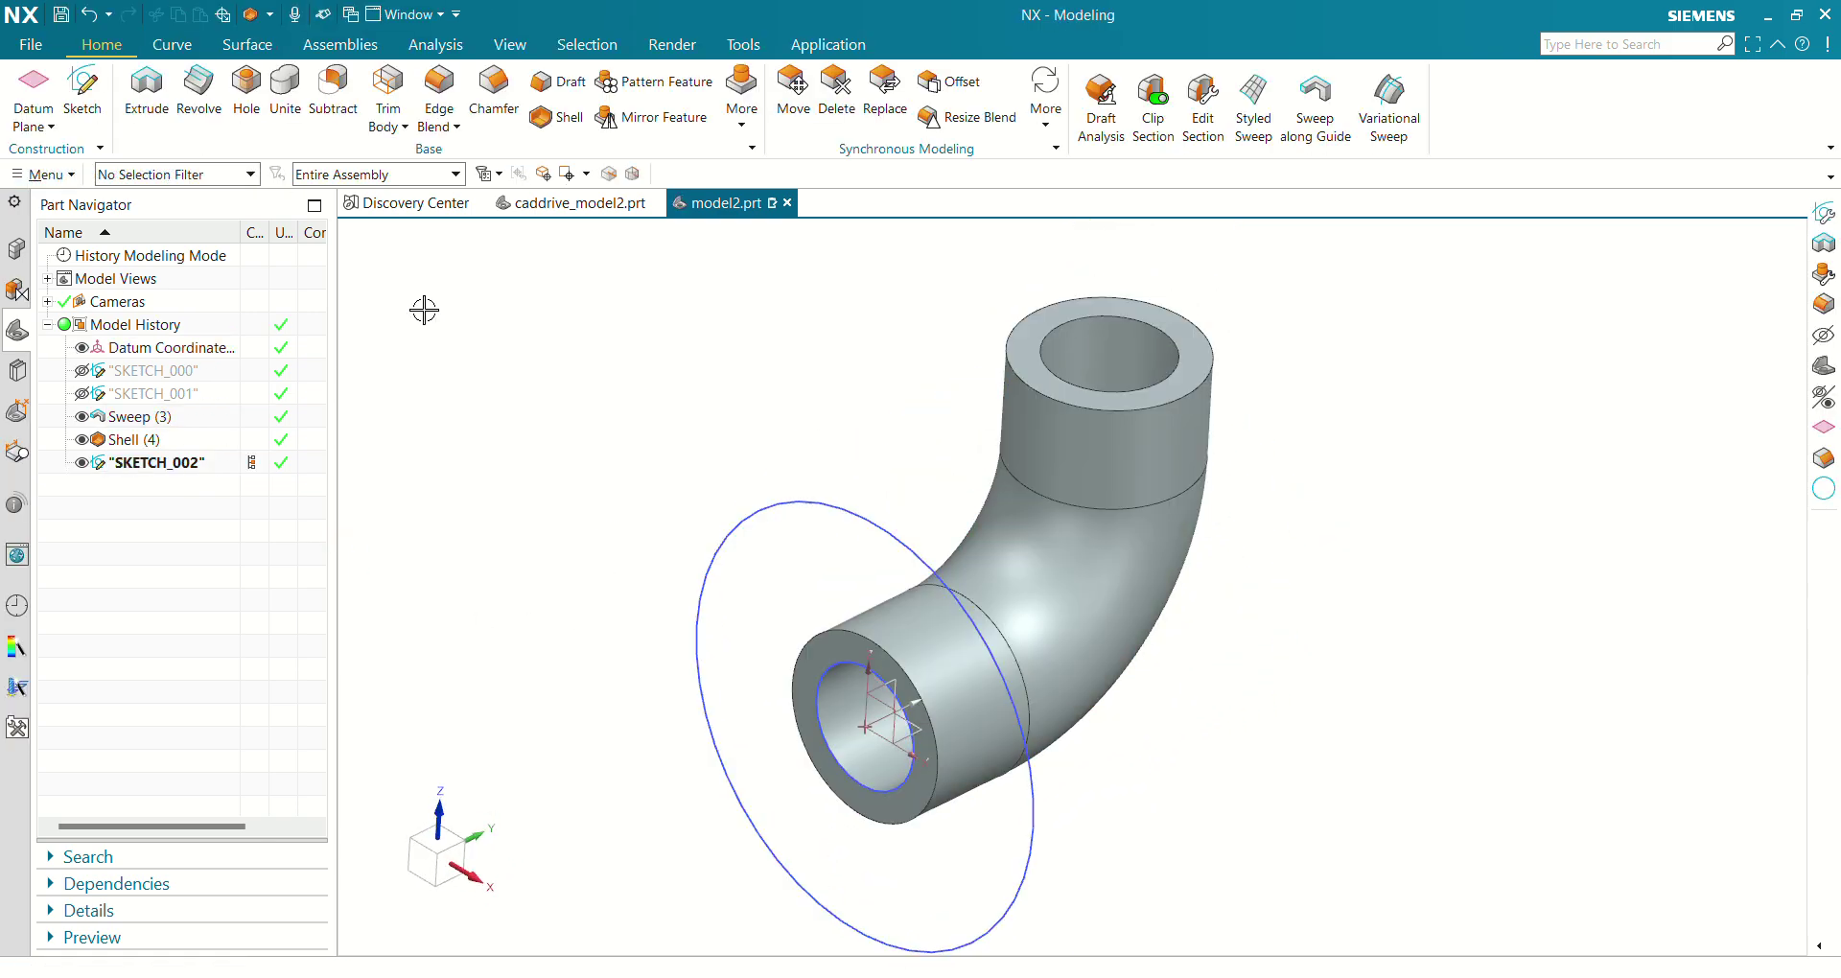
pyautogui.click(82, 88)
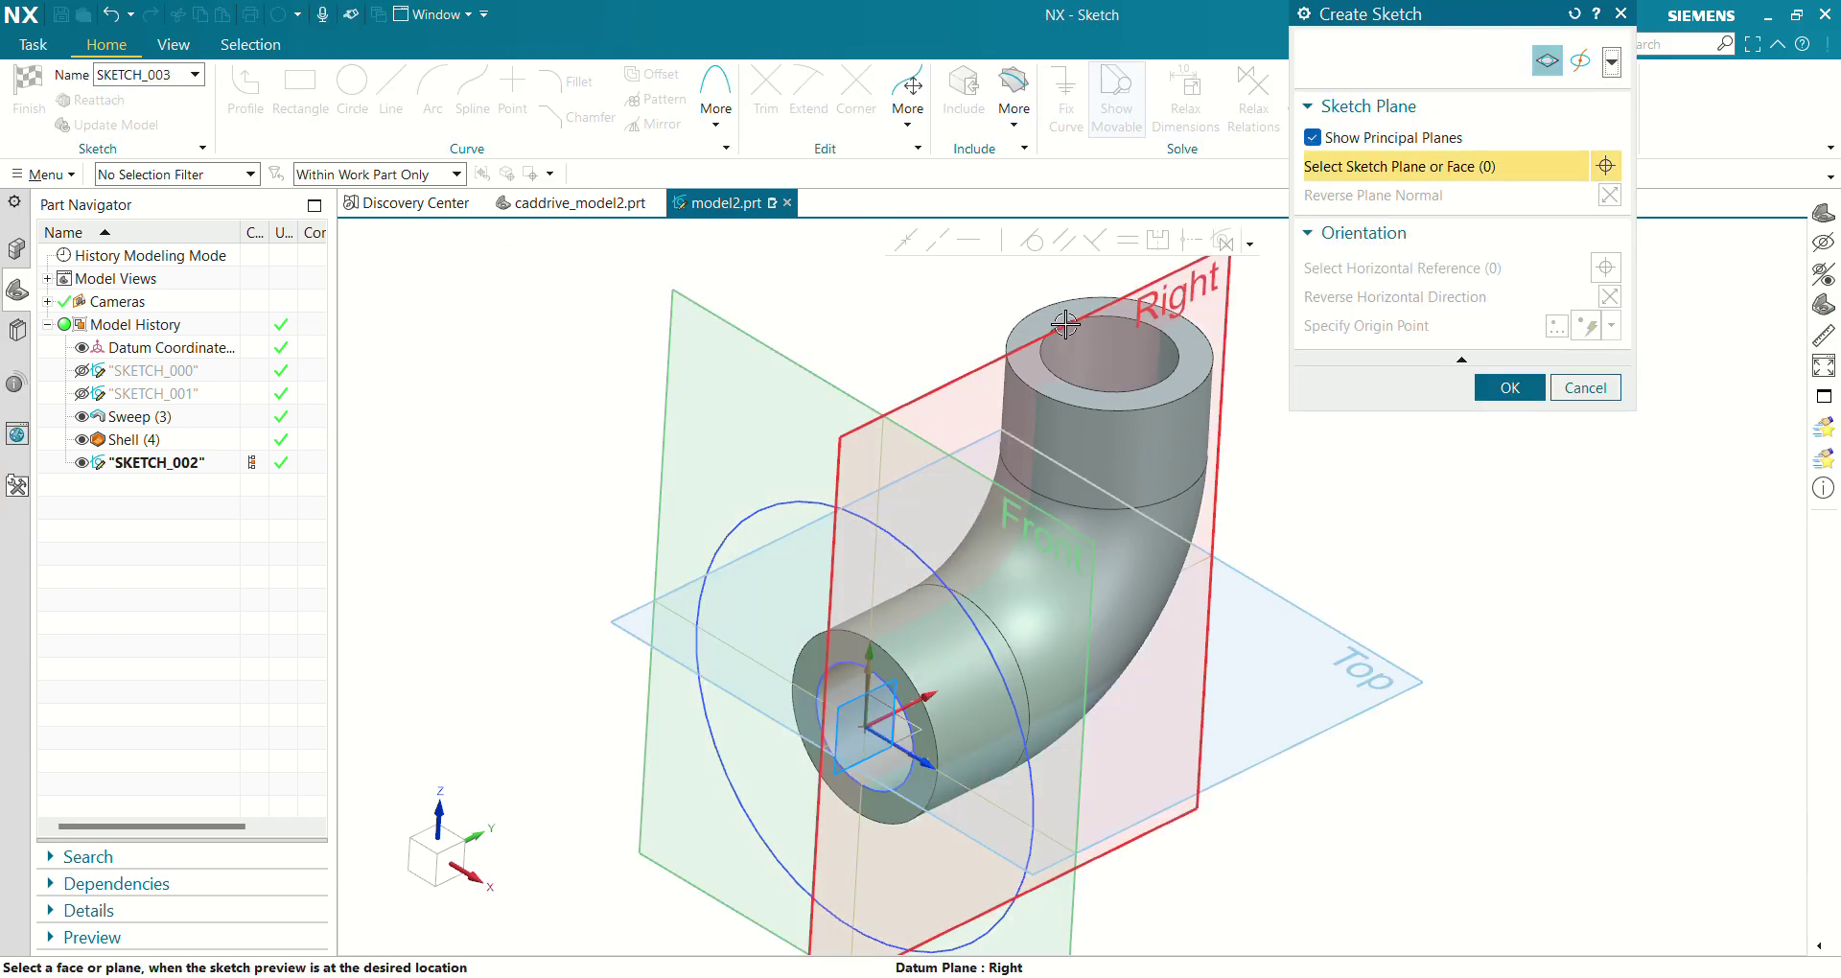
pyautogui.click(1064, 311)
pyautogui.click(1505, 382)
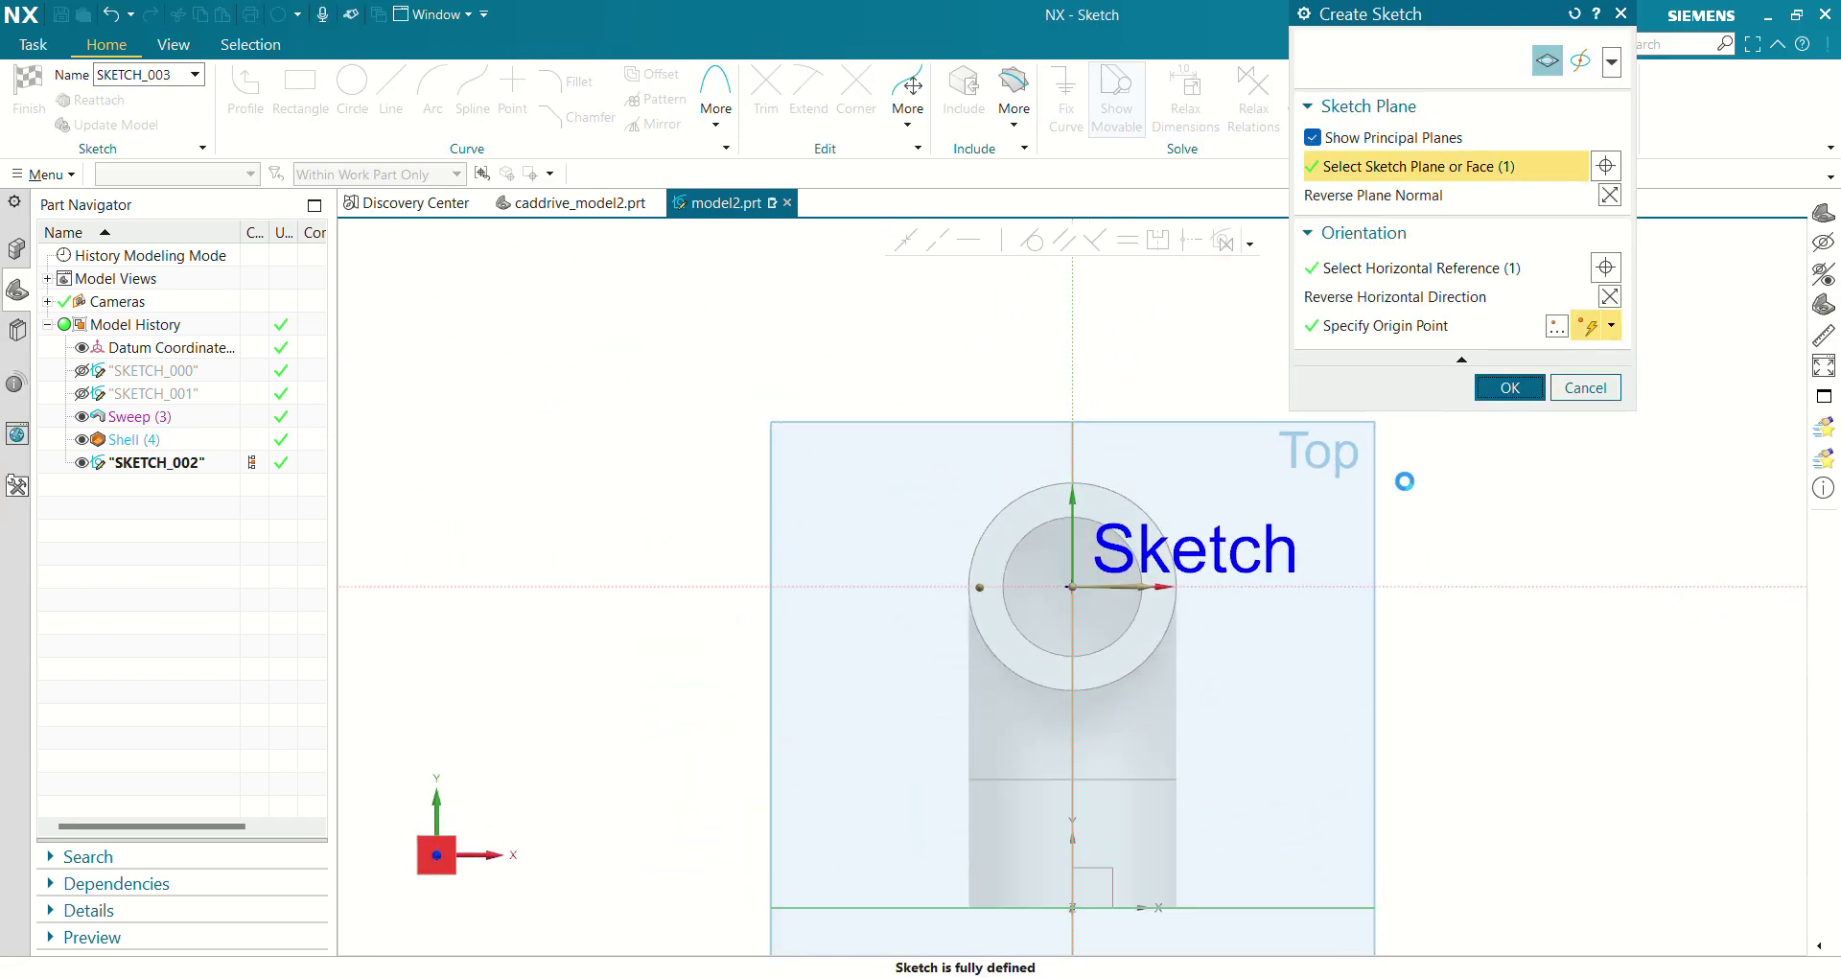
pyautogui.click(1100, 522)
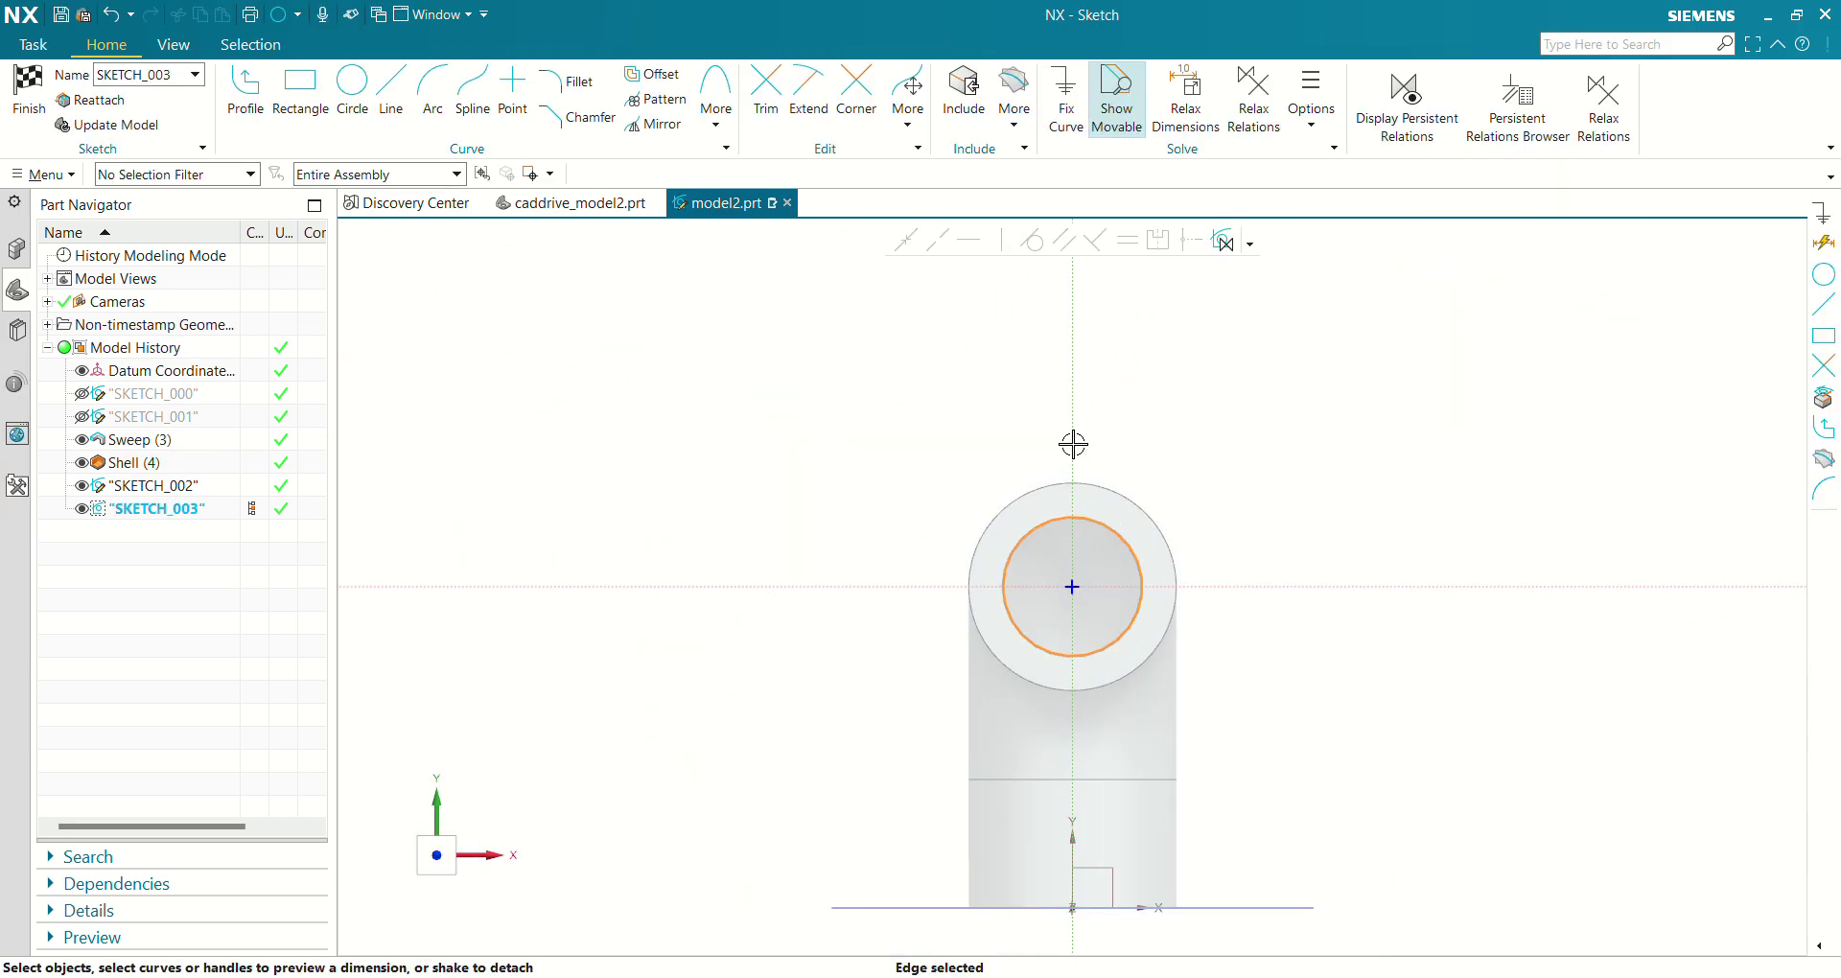
pyautogui.click(1013, 101)
pyautogui.click(1049, 176)
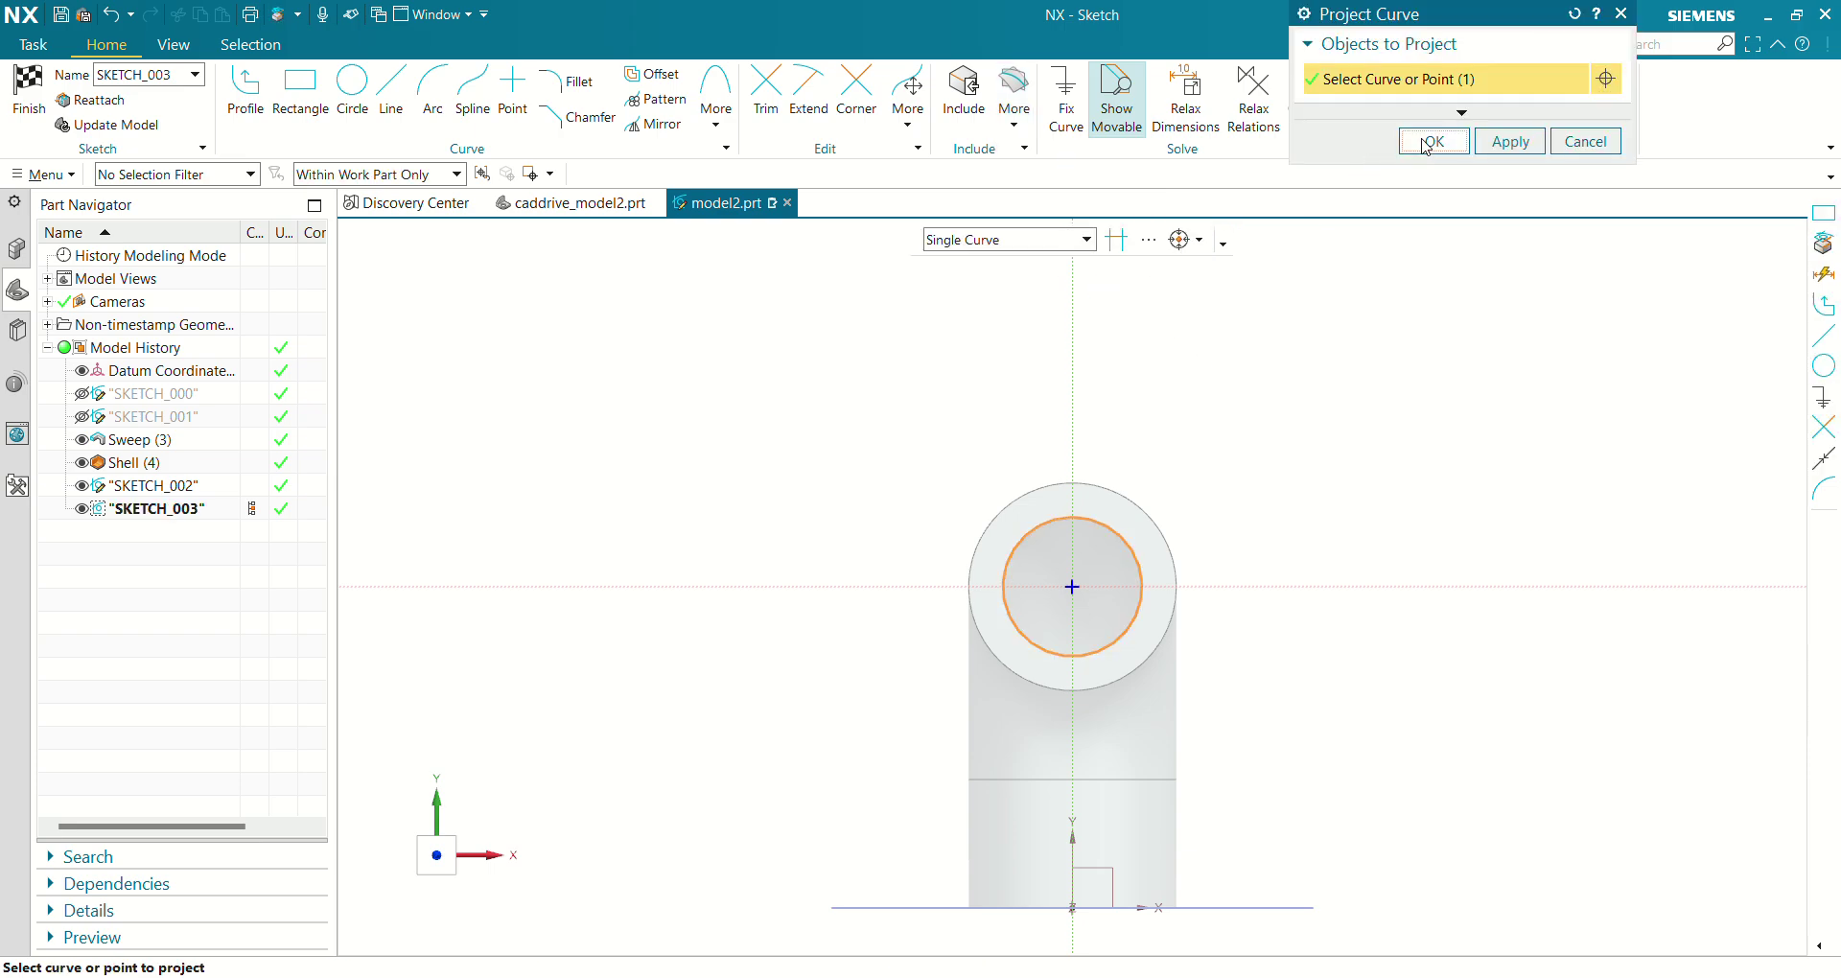
pyautogui.click(1434, 141)
# Fix the projected bore circle of the vertical leg's sketch in place with Fix Curve.
pyautogui.click(1065, 96)
pyautogui.click(1118, 534)
pyautogui.click(1433, 141)
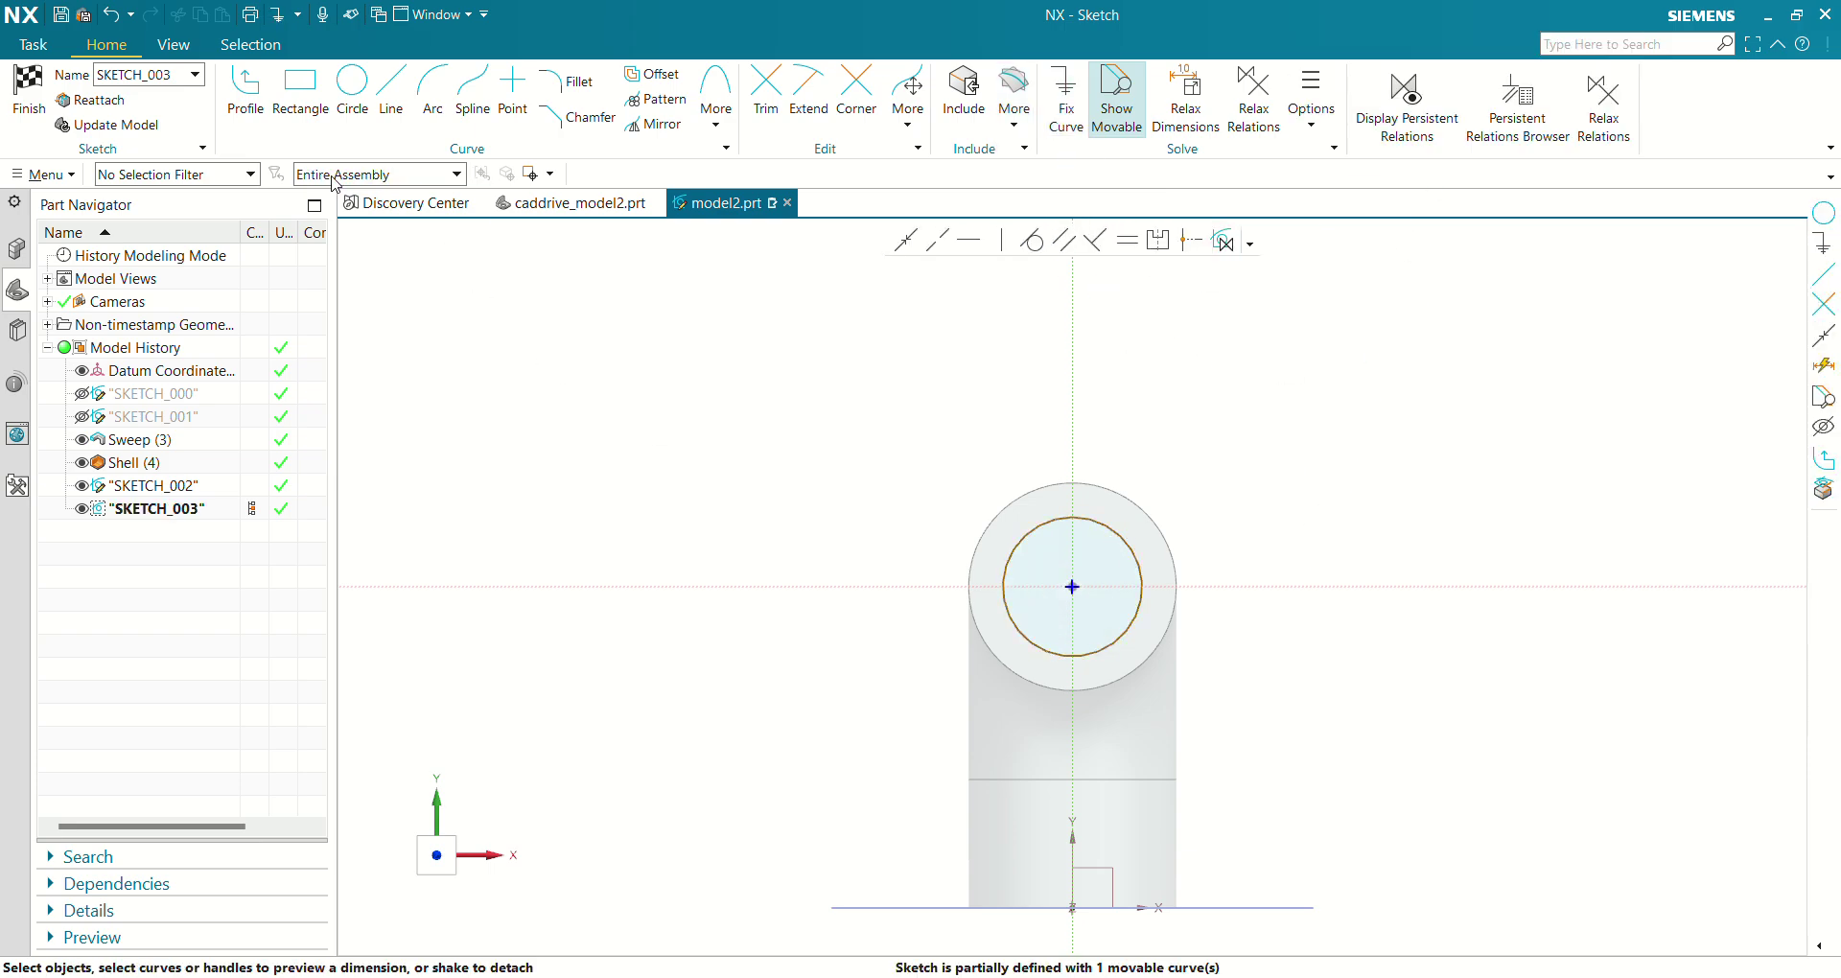
# Draw a circle about 237 mm in diameter centred on the sketch origin, concentric with the vertical leg's bore.
pyautogui.click(352, 86)
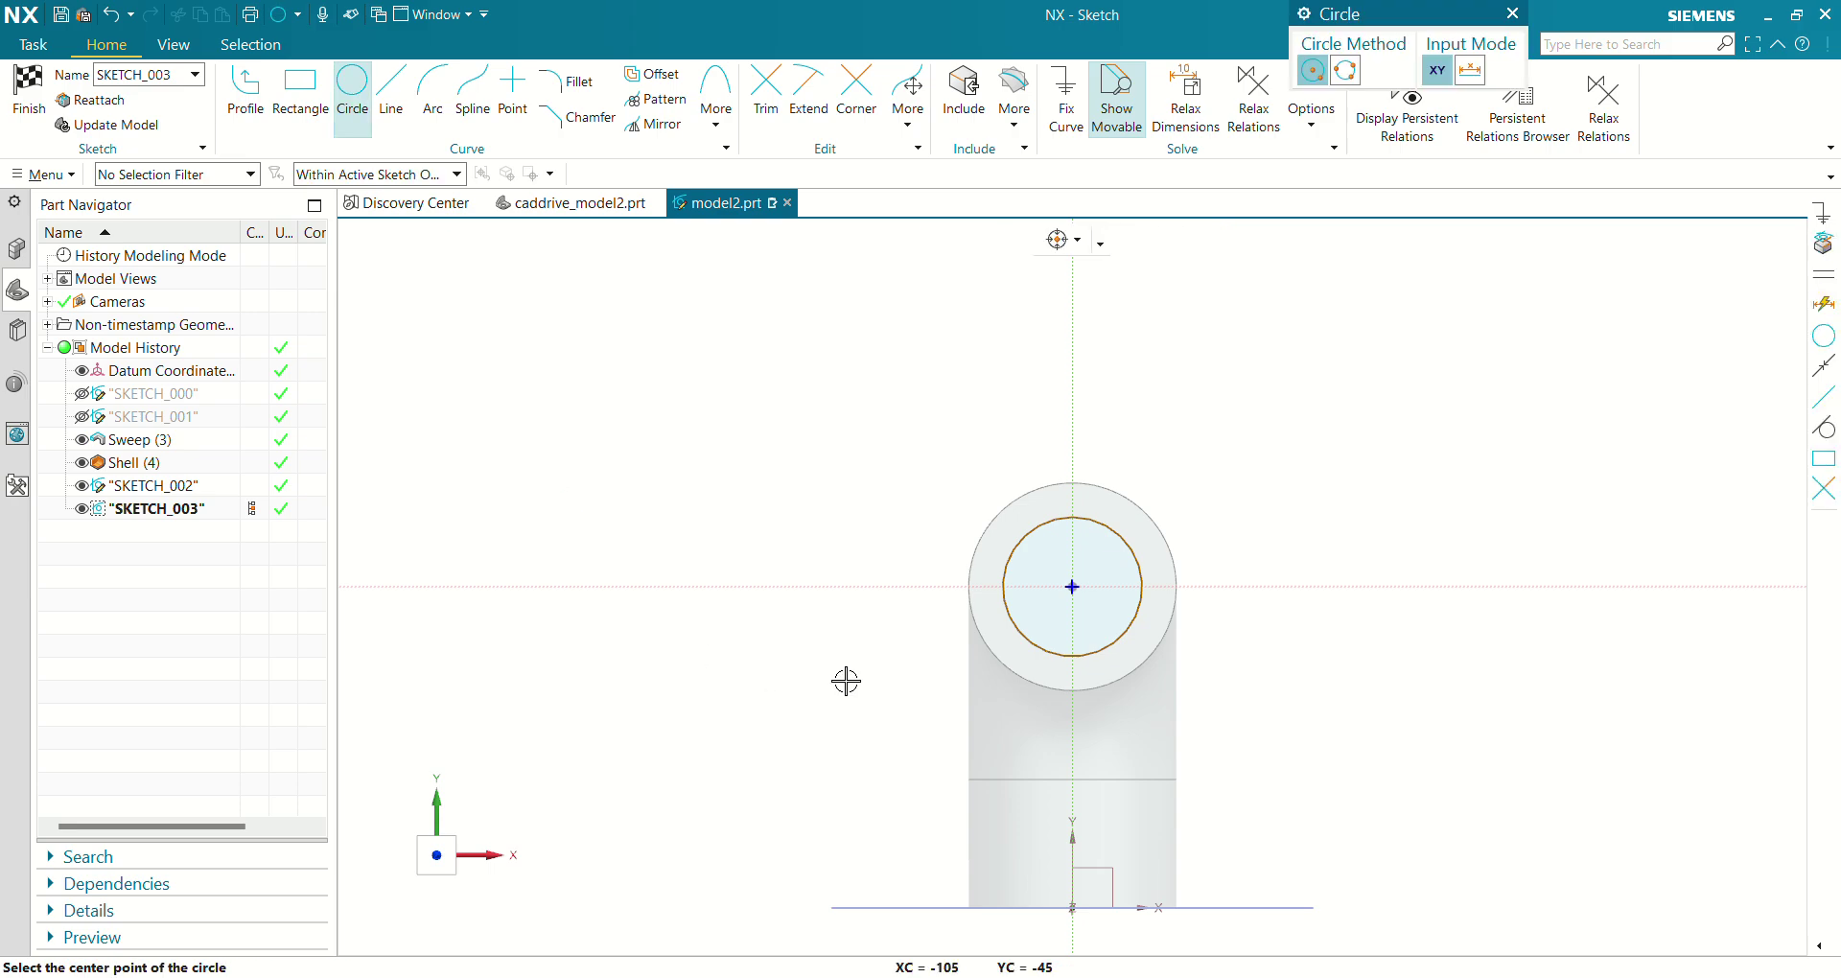
pyautogui.click(1073, 586)
pyautogui.click(1316, 653)
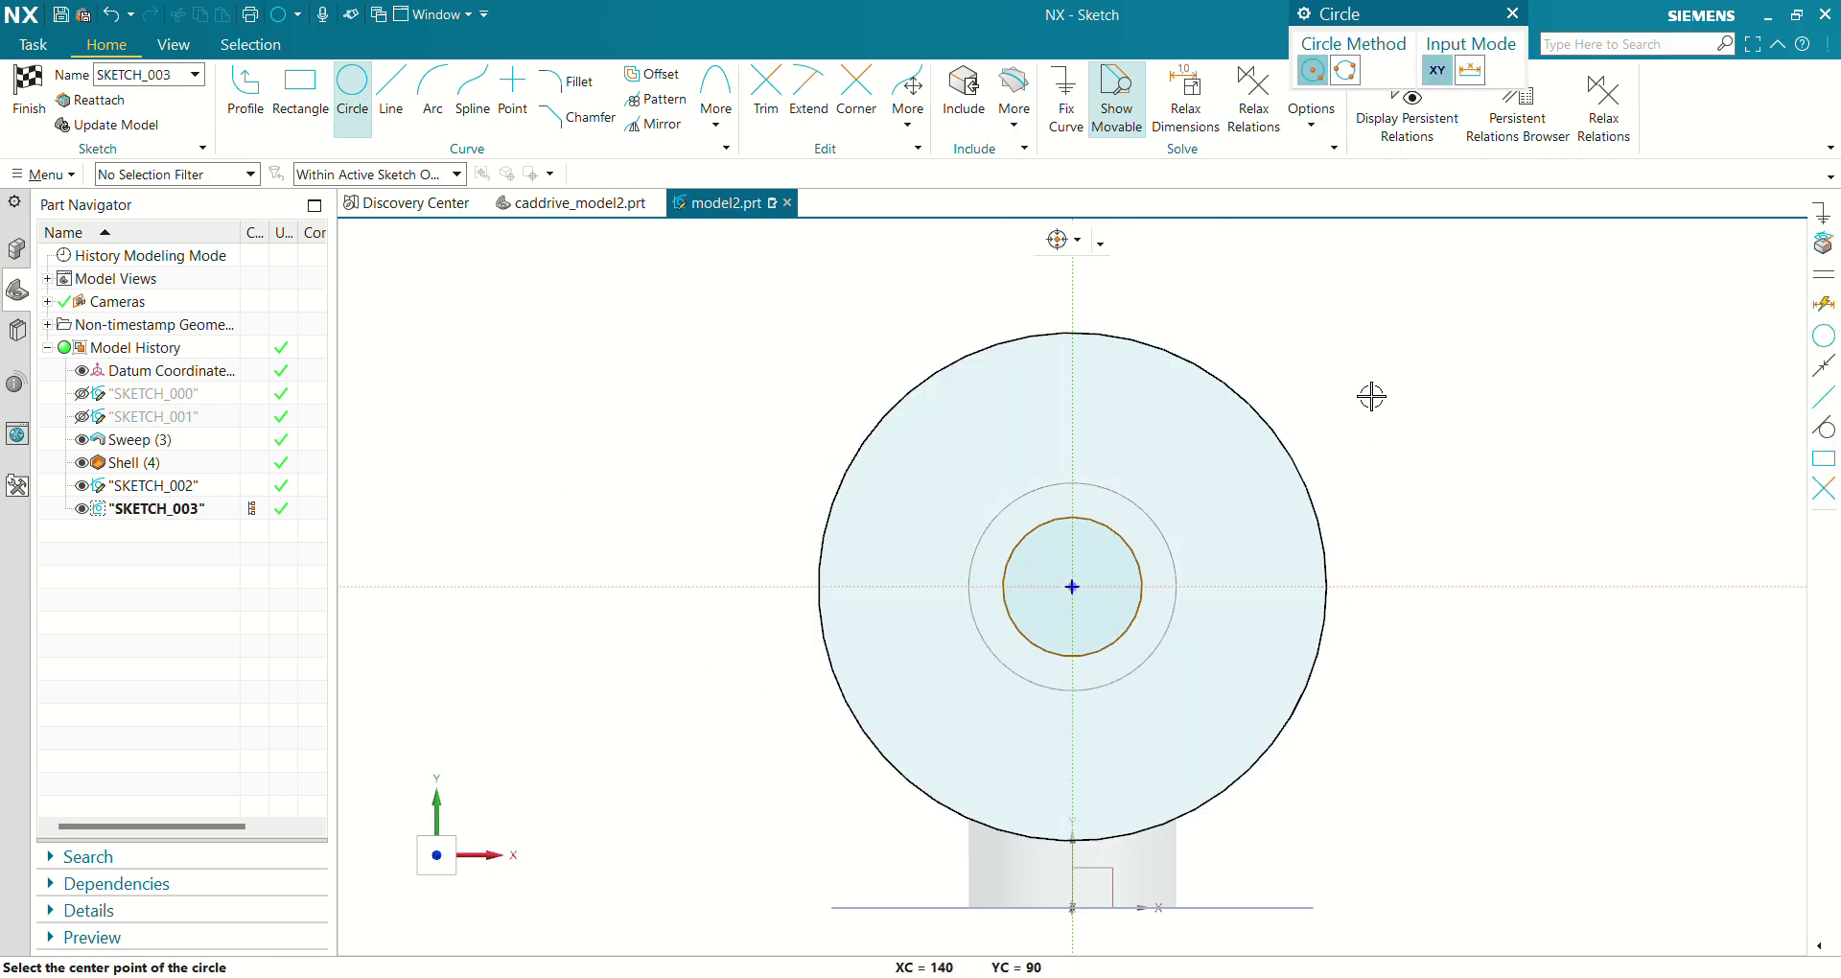
pyautogui.press('Escape')
# Dimension the vertical leg's outer flange circle with a diameter of 225 mm and finish the sketch.
pyautogui.click(1261, 423)
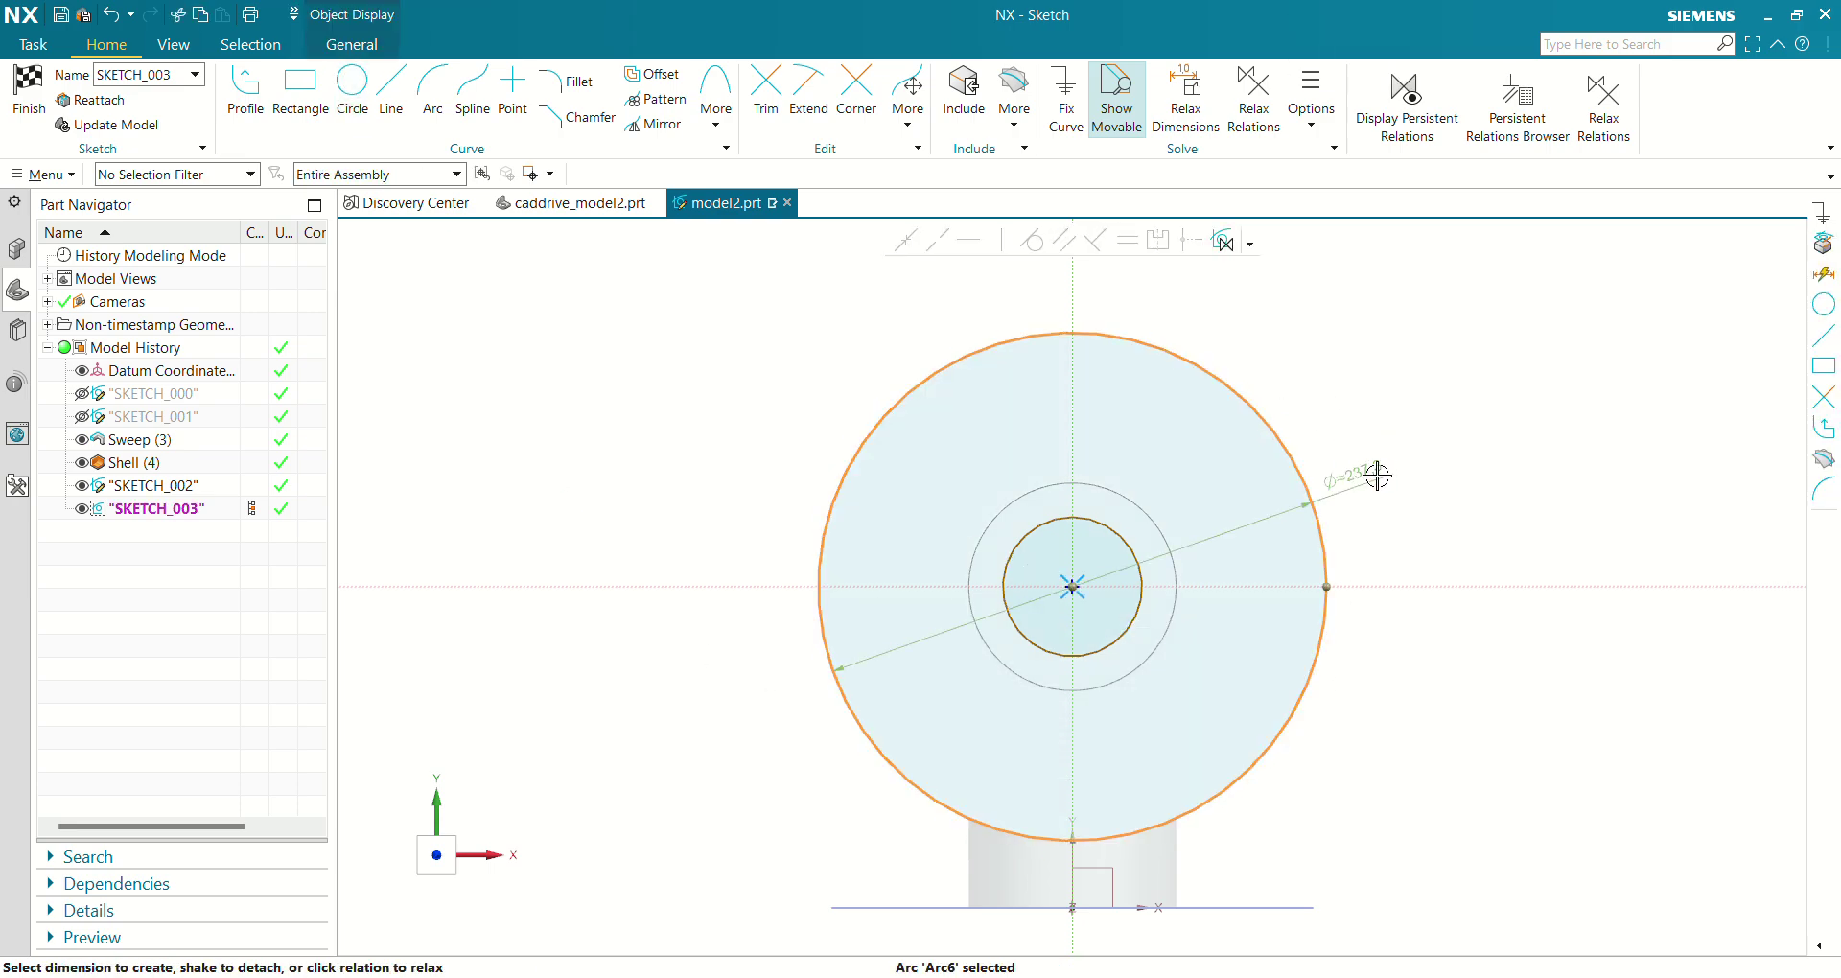
pyautogui.doubleClick(1372, 476)
pyautogui.write('225')
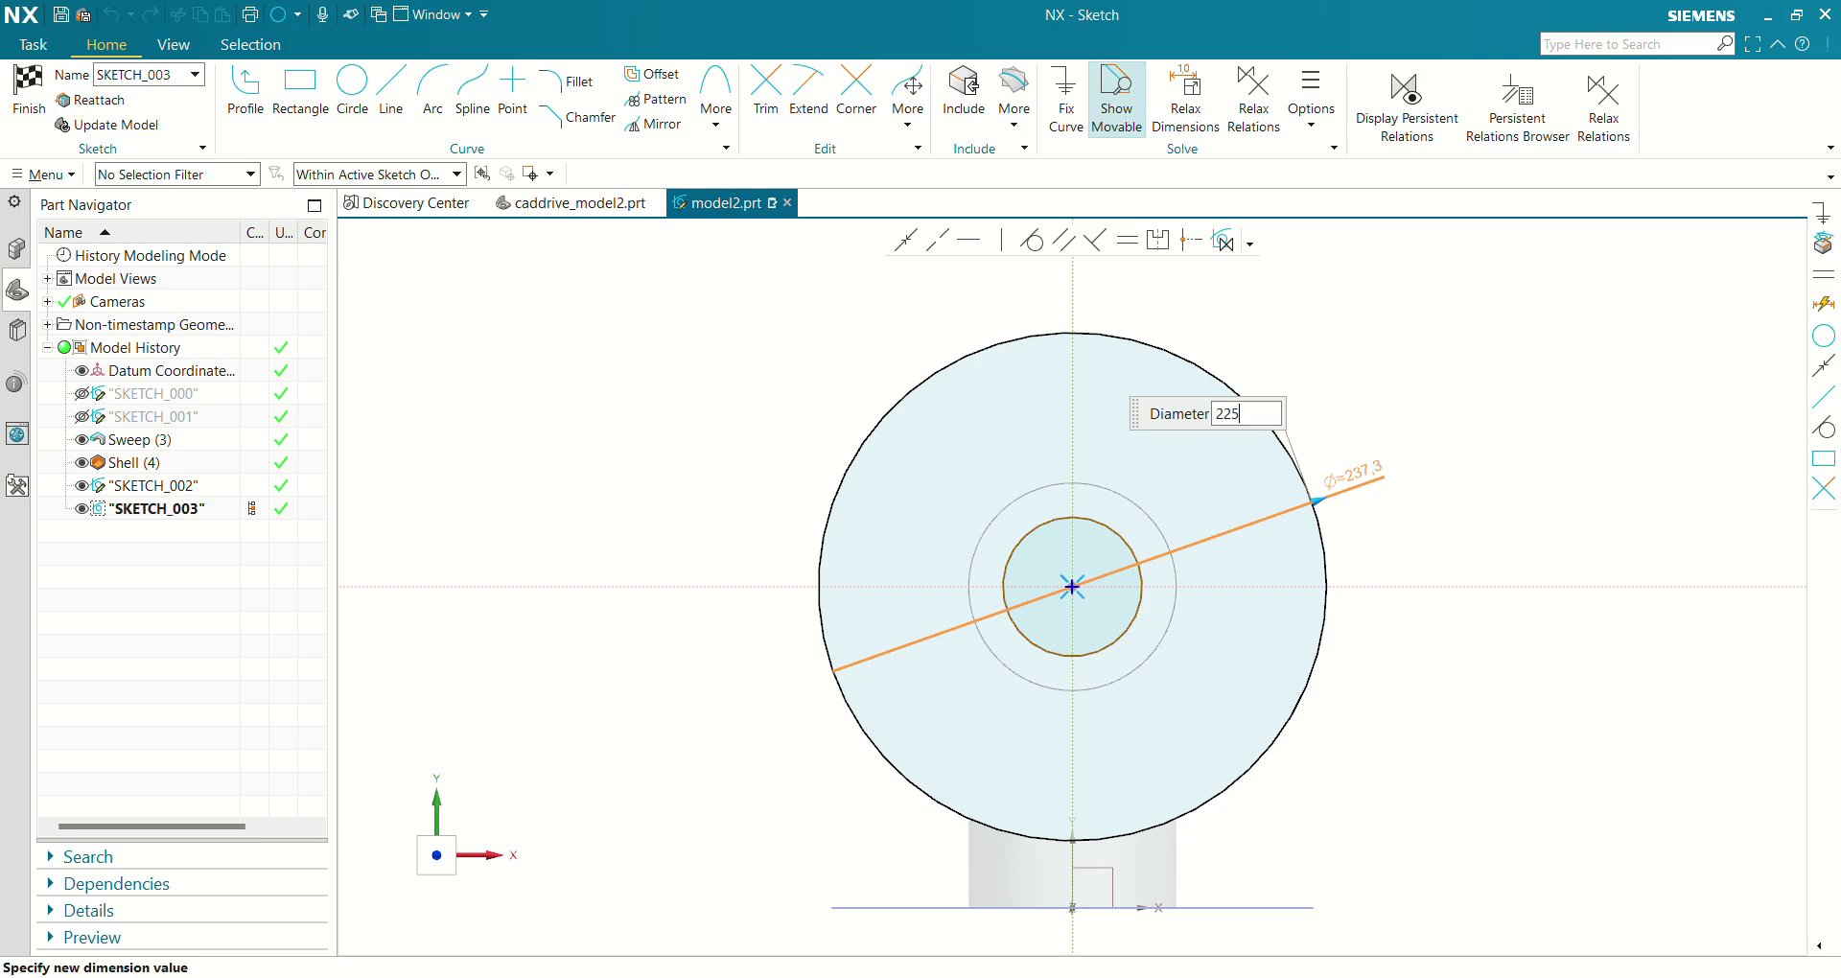
pyautogui.press('Return')
pyautogui.click(29, 96)
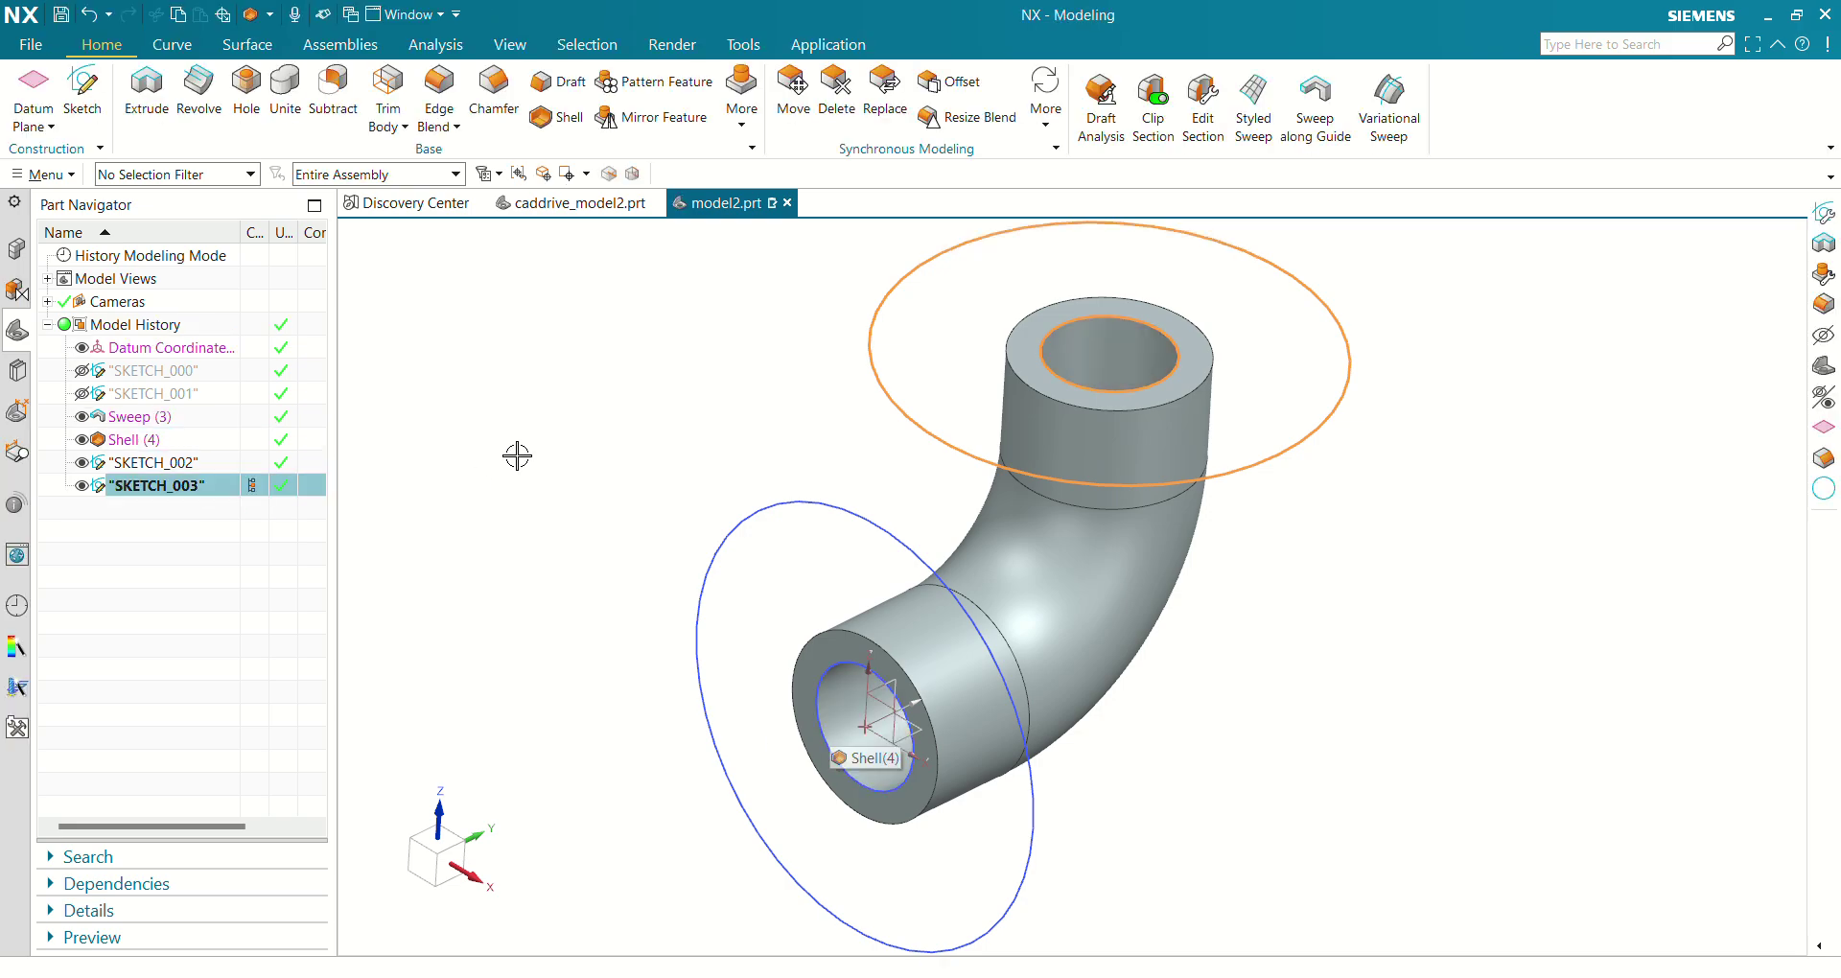
# Extrude the horizontal leg's outer flange circle 25 mm inward along the pipe, united with the elbow body.
pyautogui.click(131, 89)
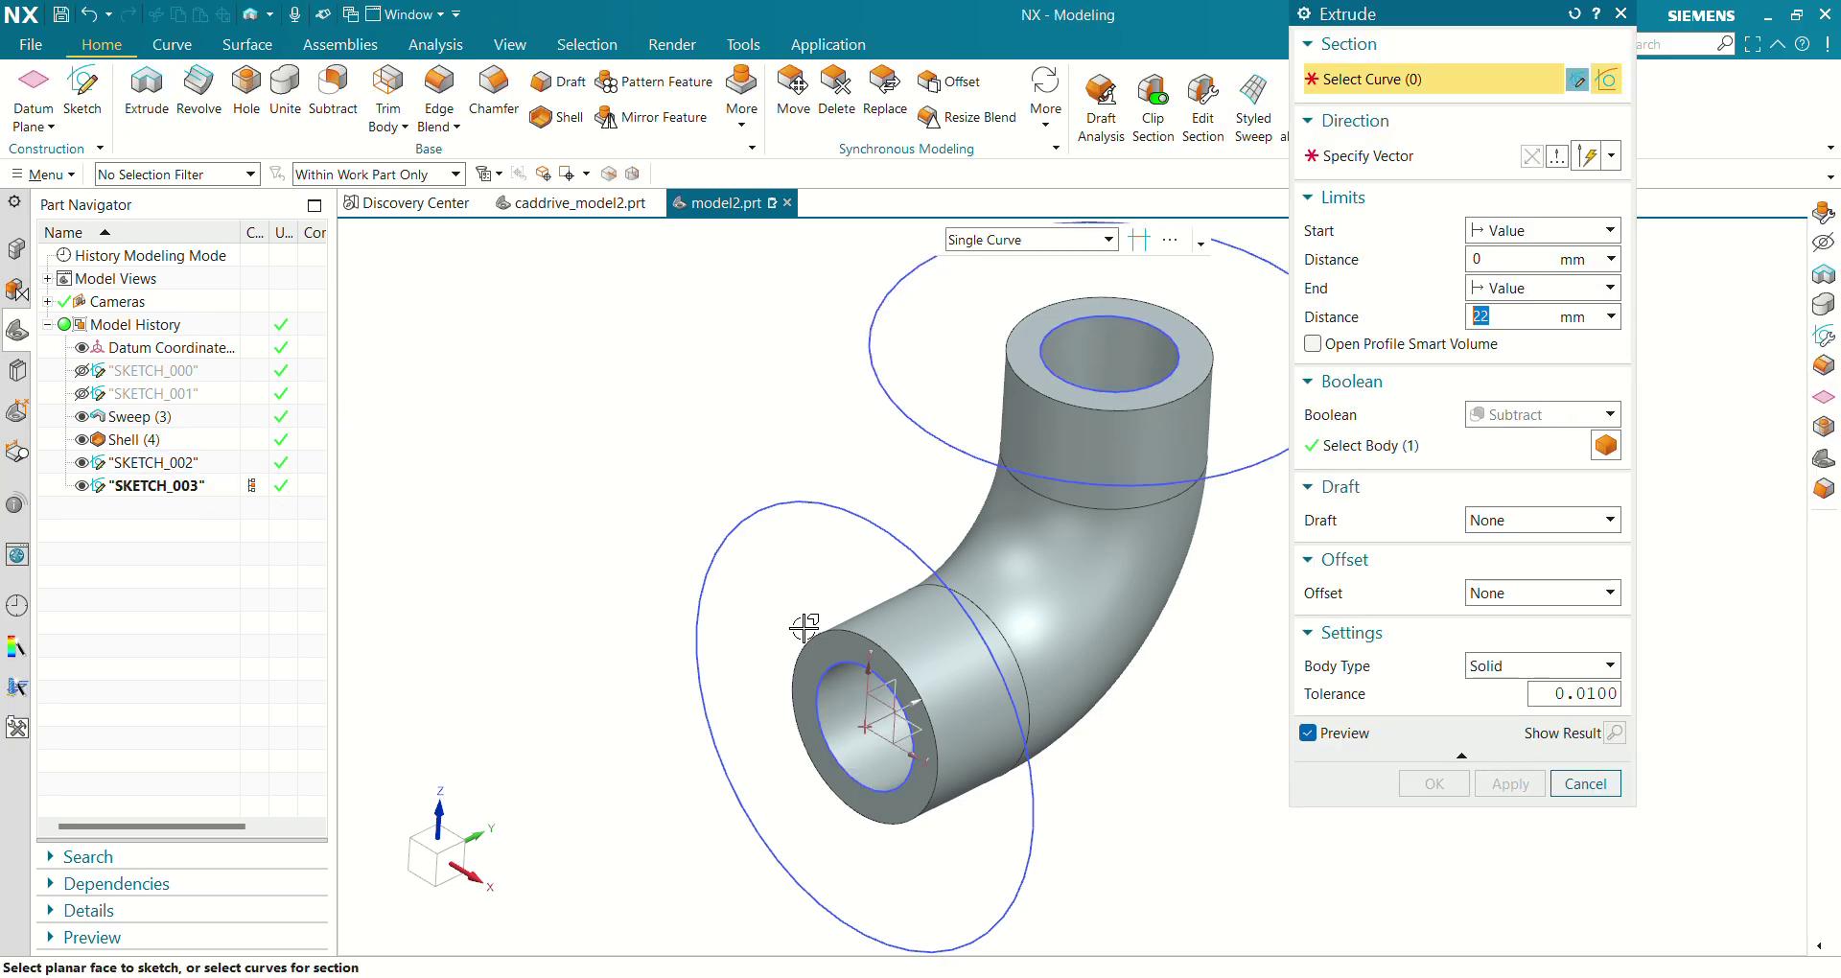
pyautogui.click(731, 514)
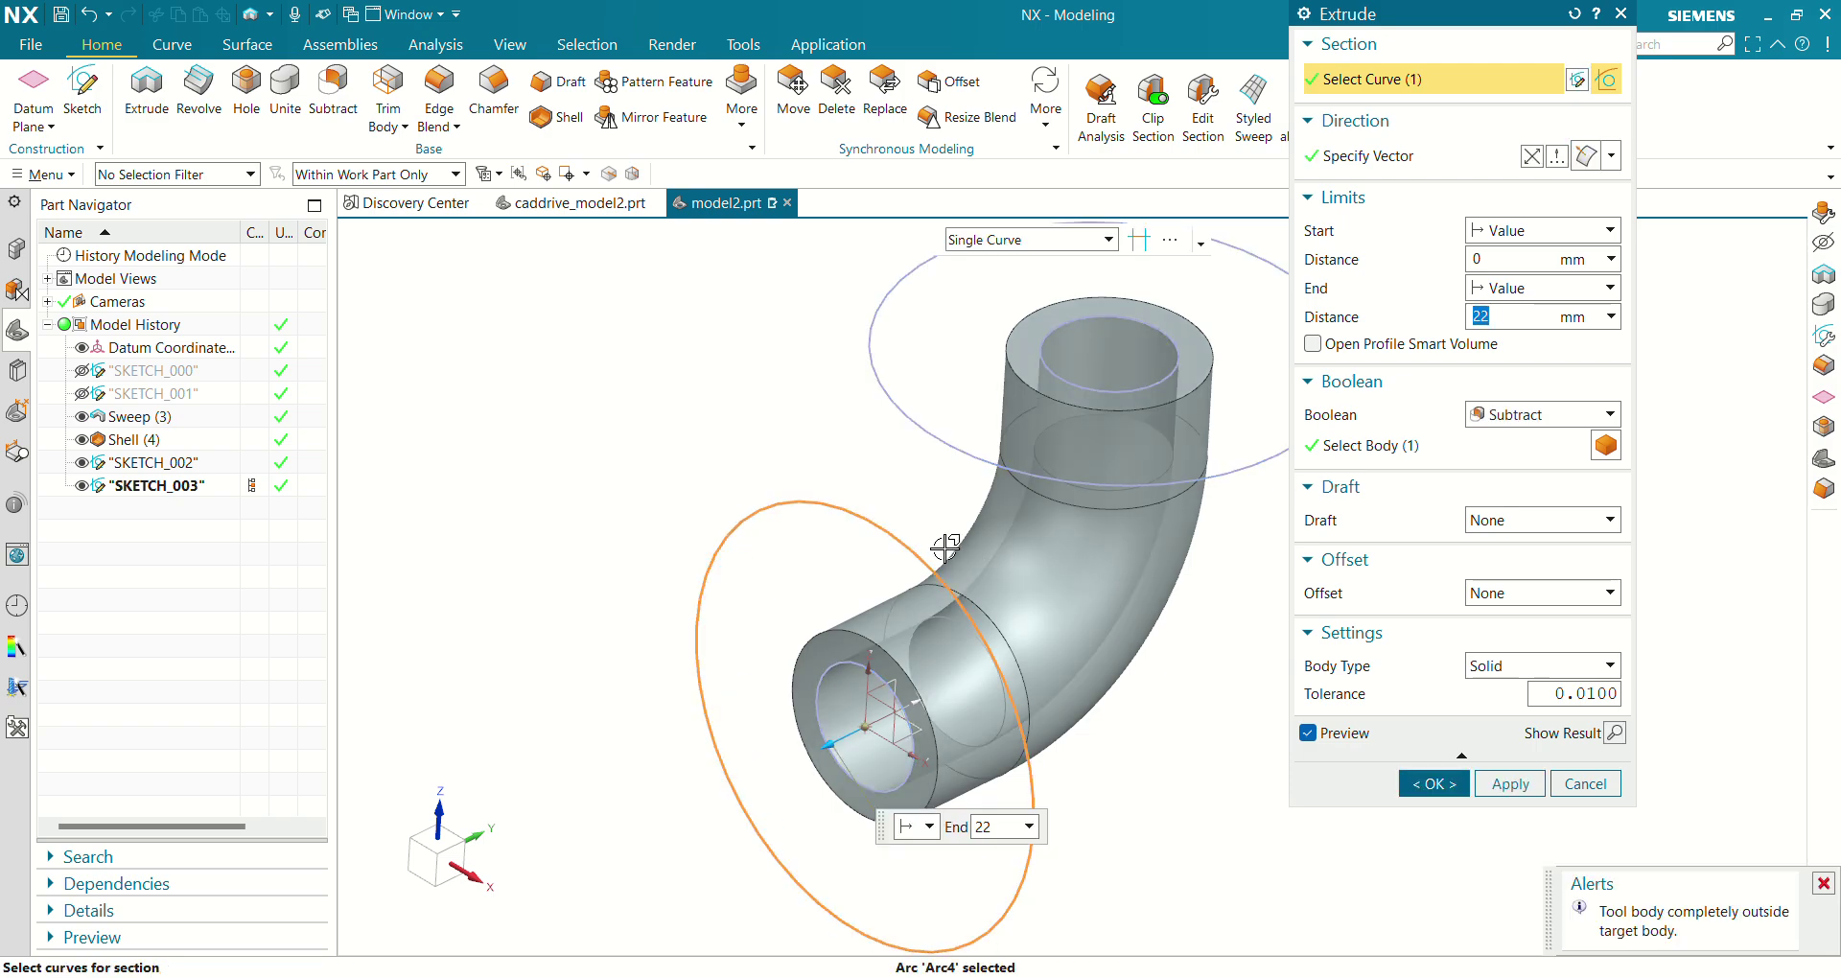
pyautogui.click(1501, 414)
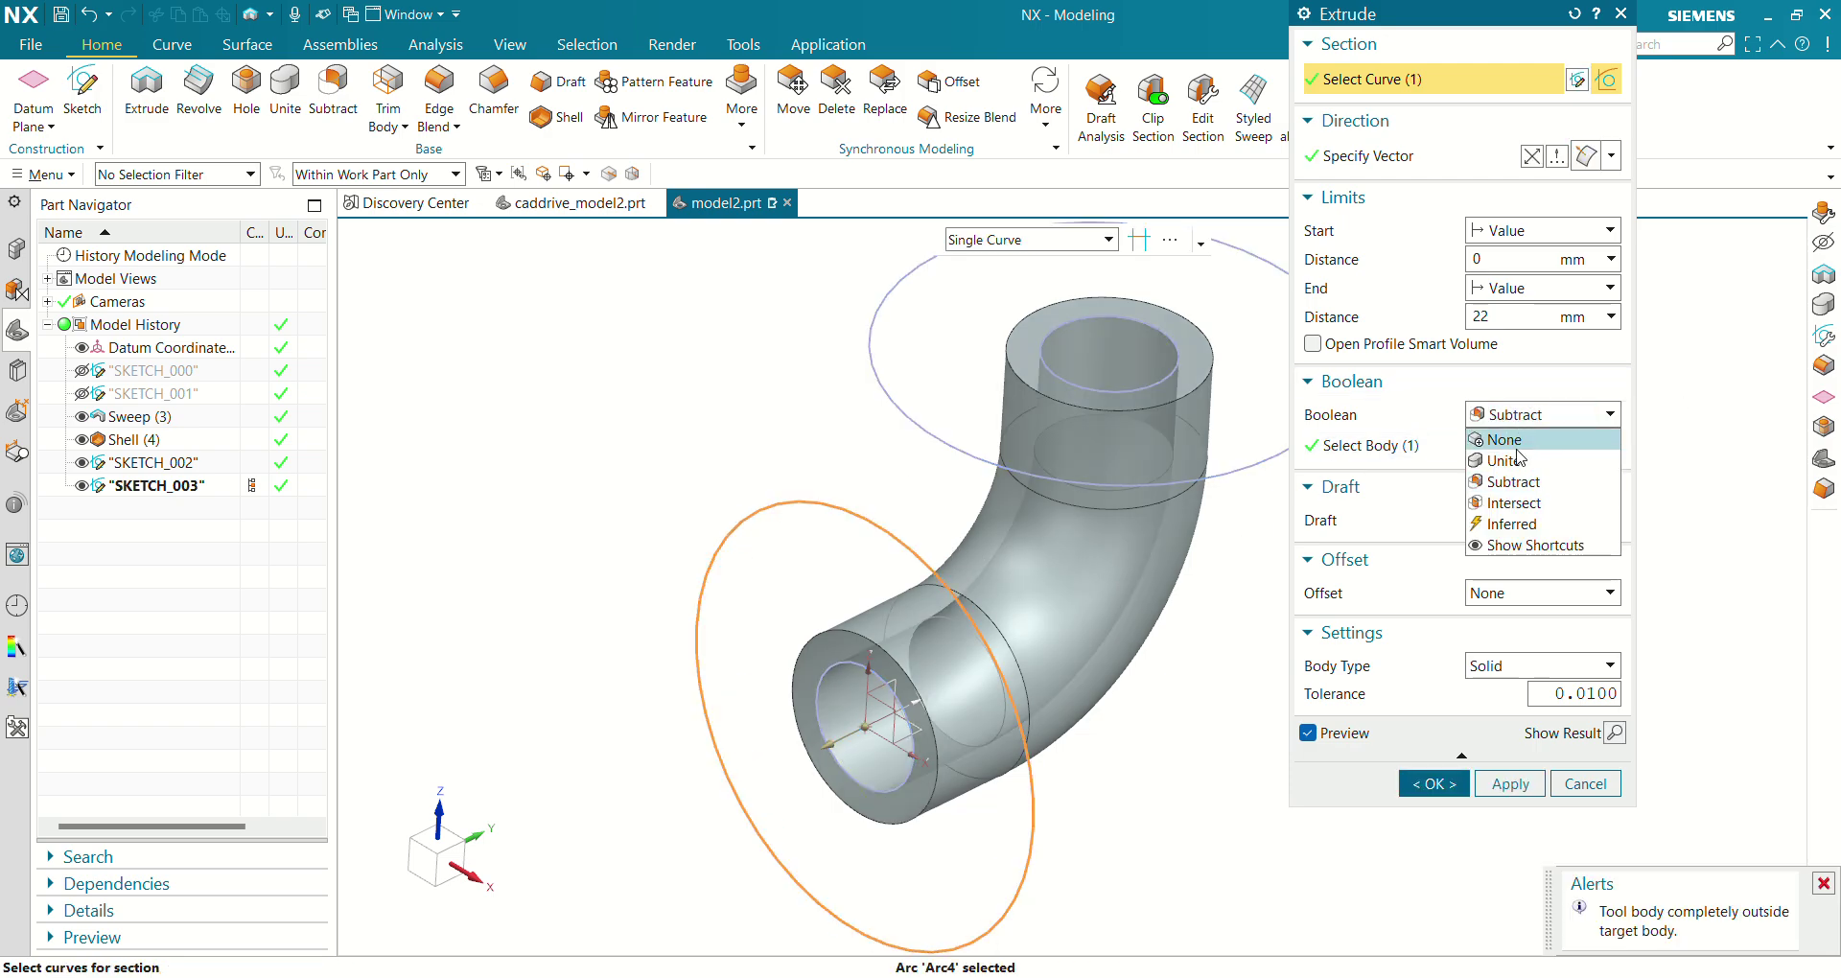
pyautogui.click(1511, 462)
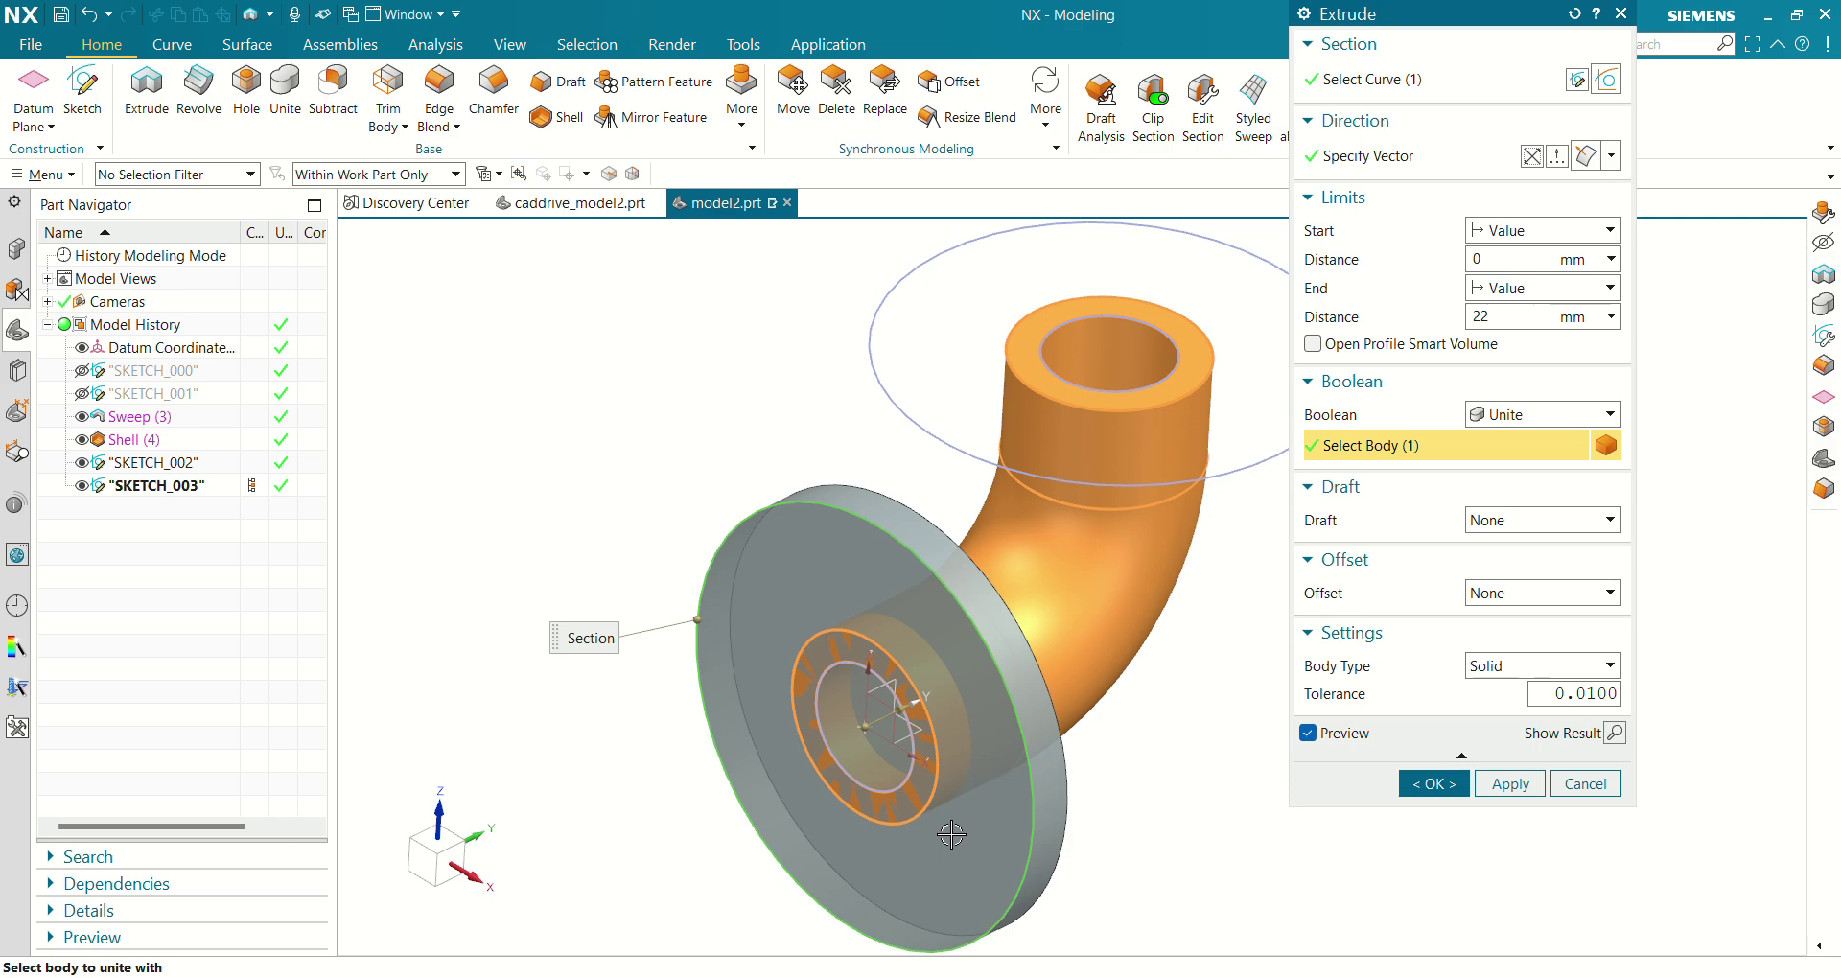
pyautogui.click(1519, 320)
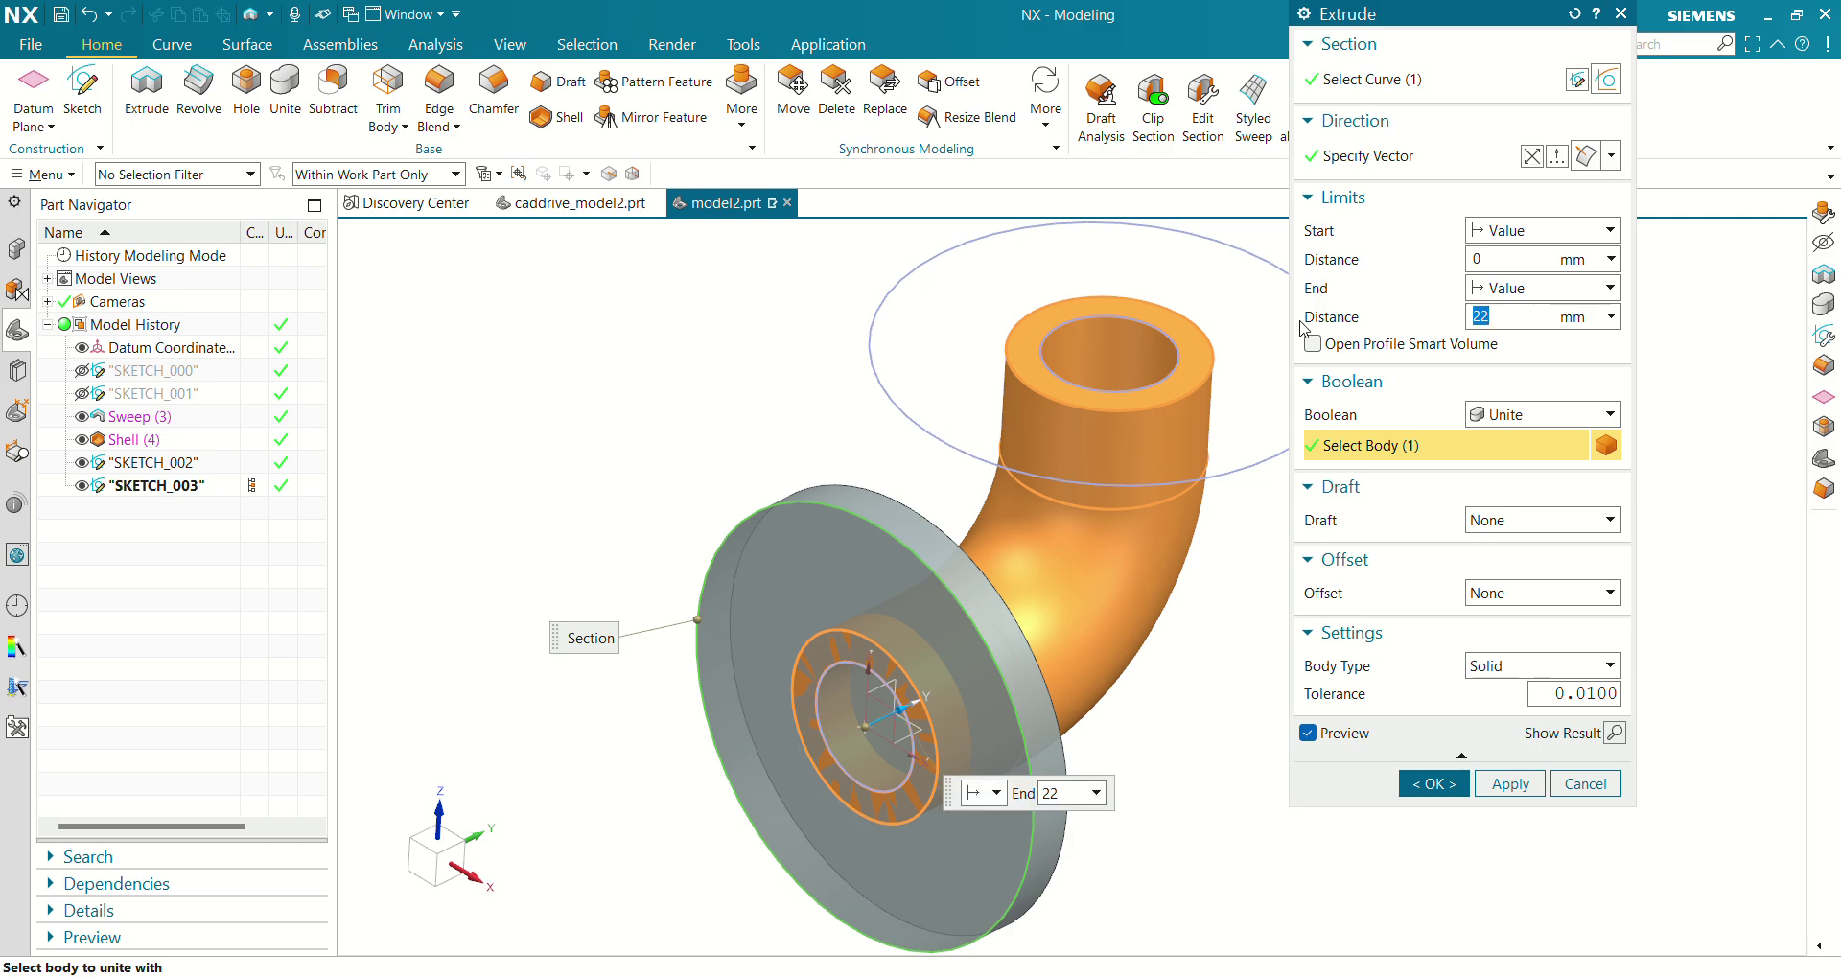
pyautogui.press('Return')
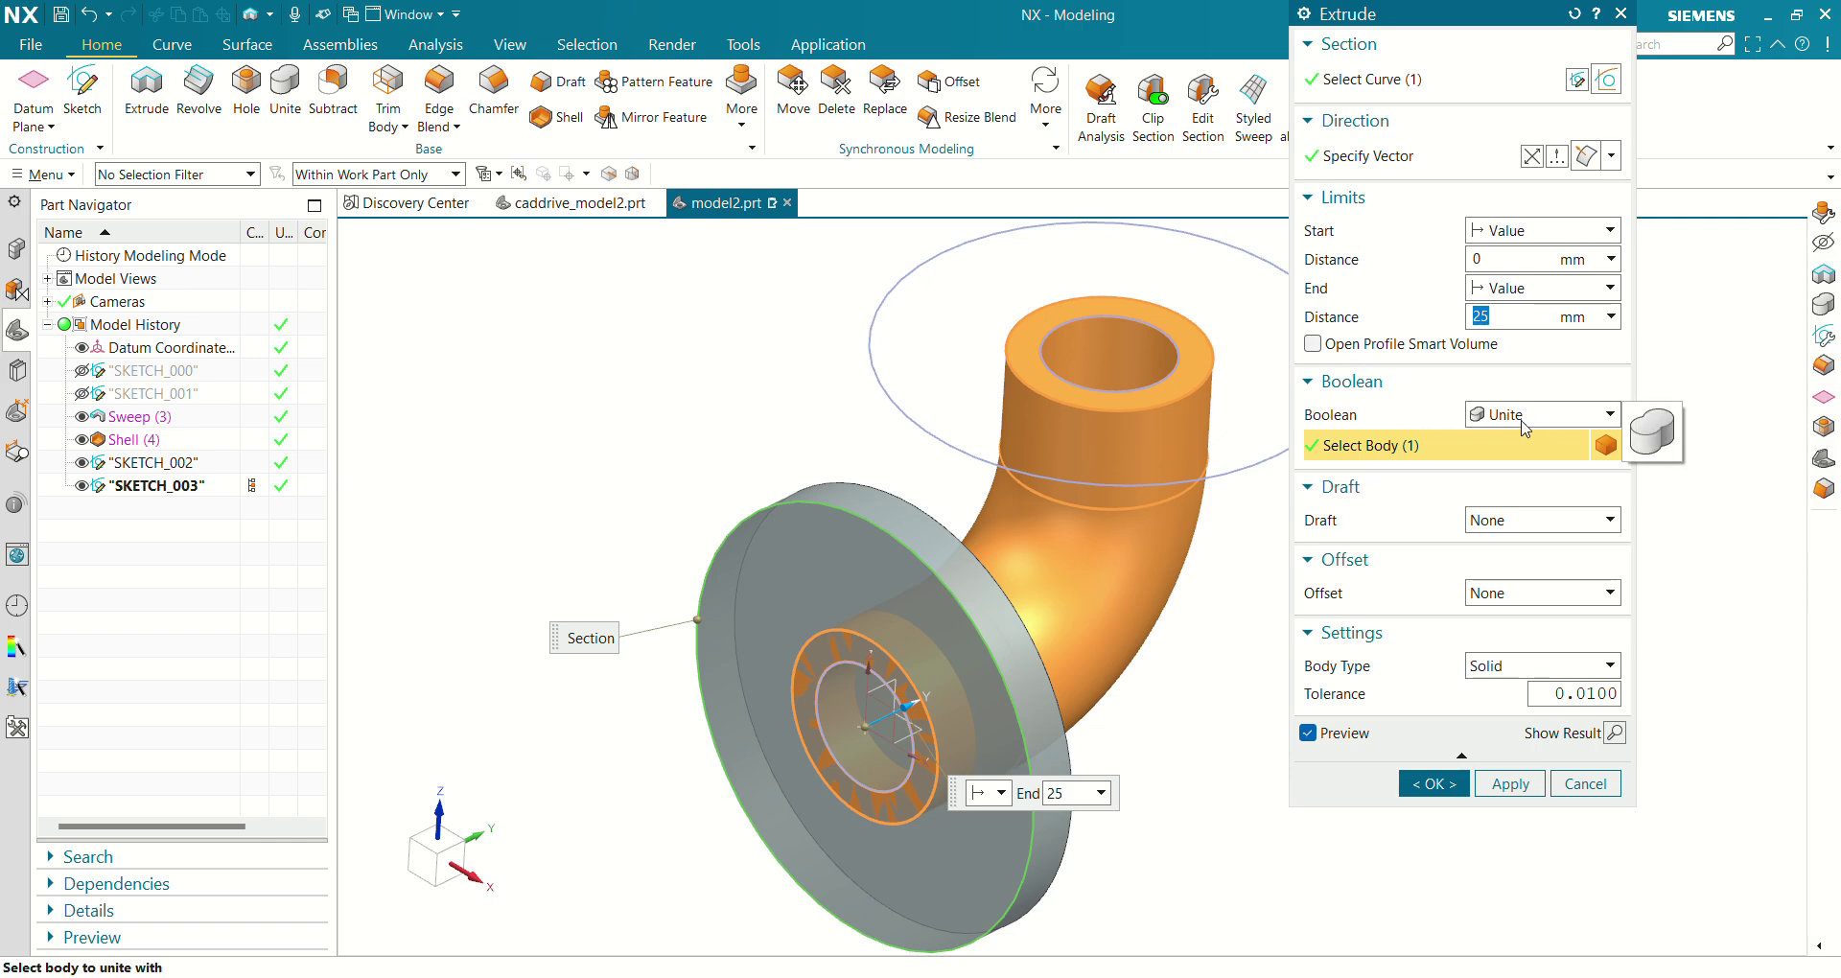
pyautogui.click(1432, 782)
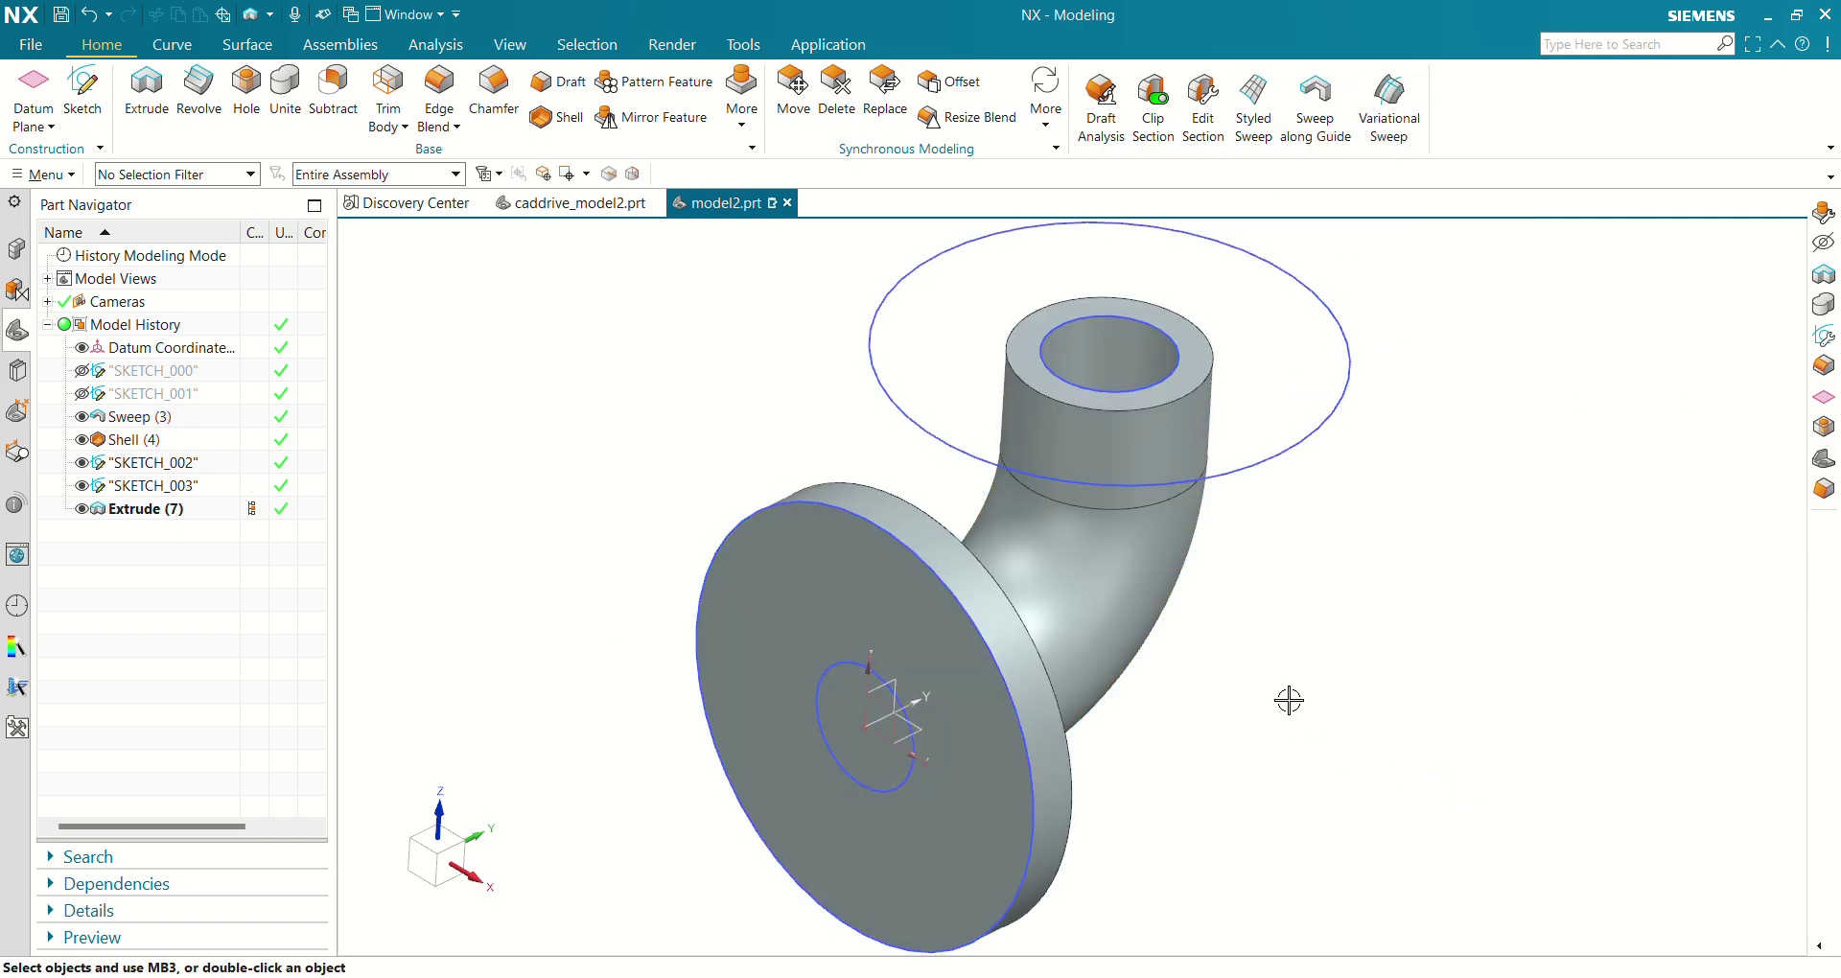
# Edit the horizontal leg's flange extrusion to add the inner bore circle to its section so the bore stays open.
pyautogui.doubleClick(141, 509)
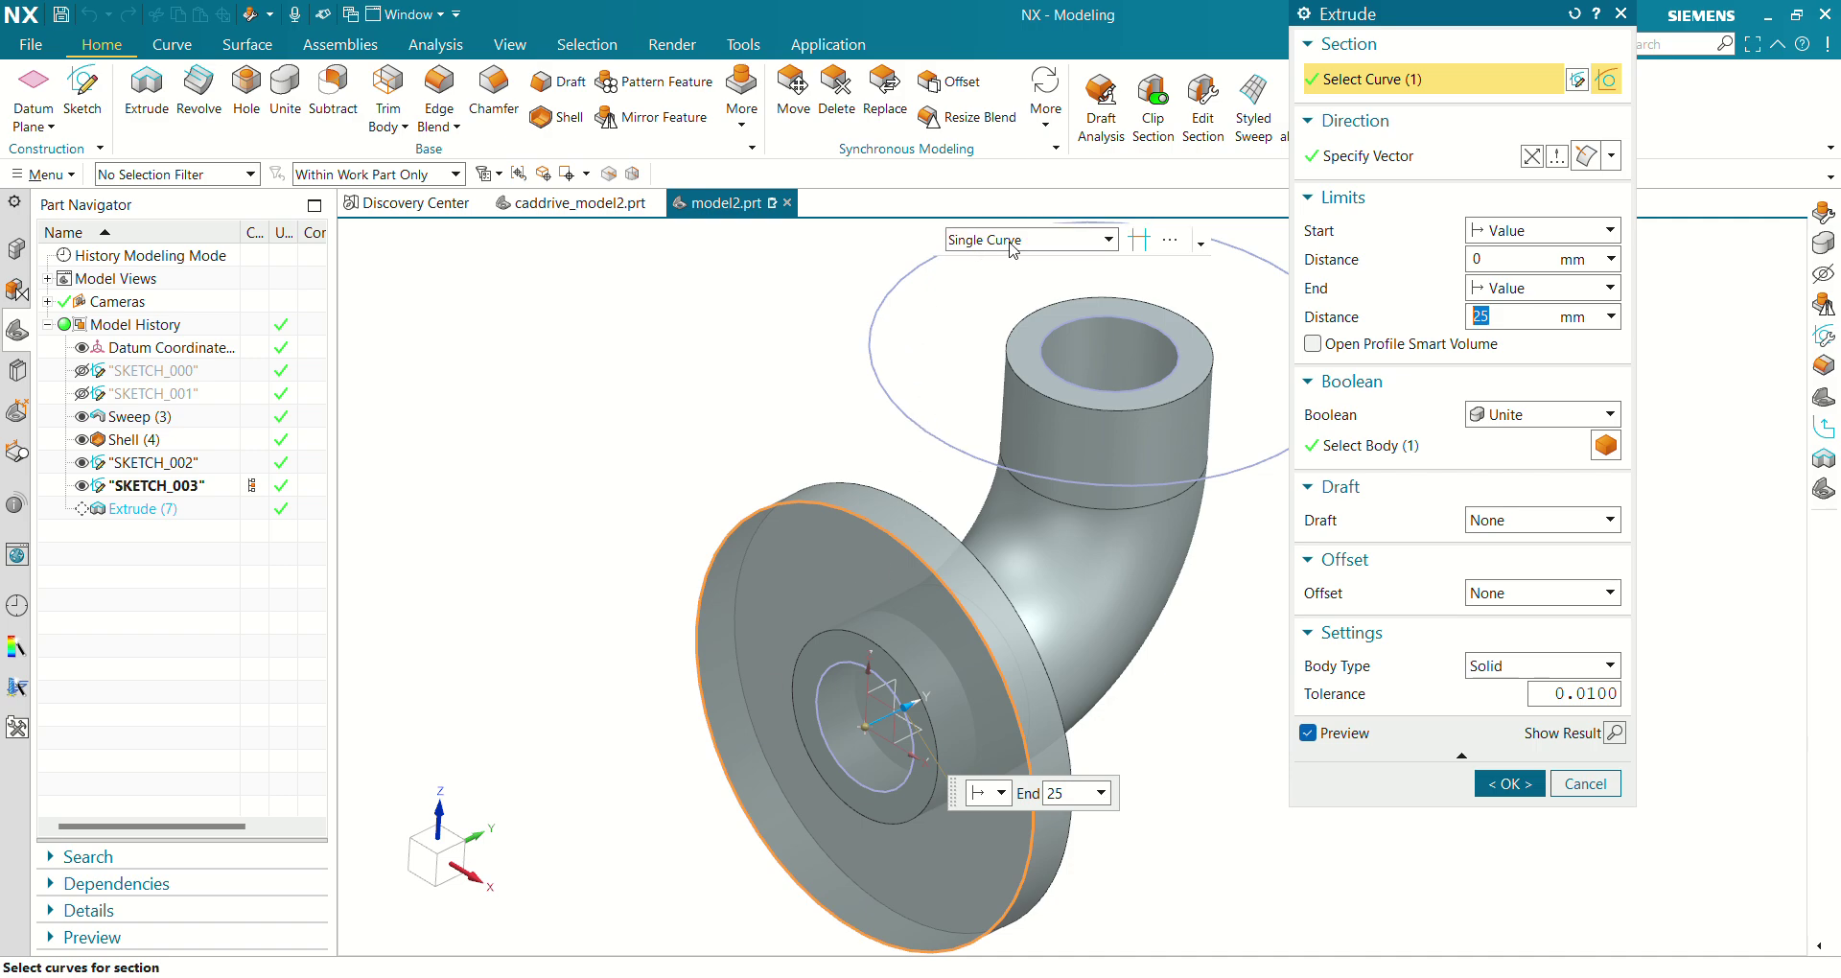
pyautogui.click(1012, 246)
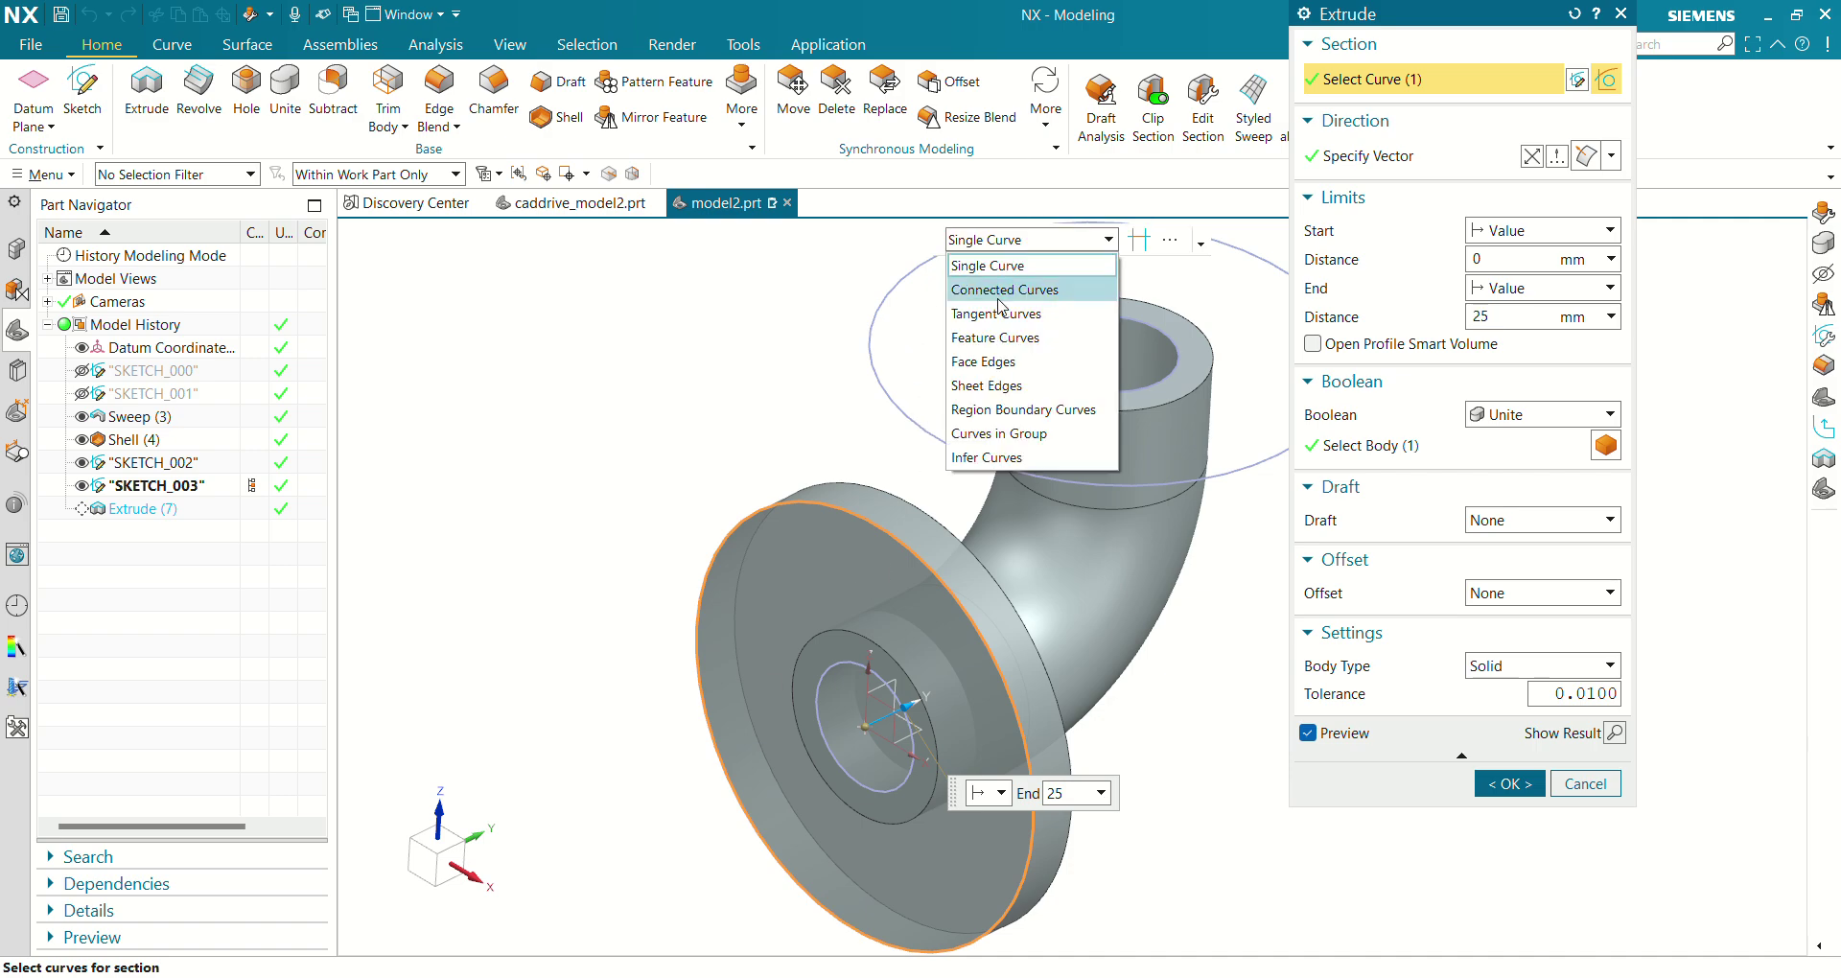
pyautogui.click(843, 671)
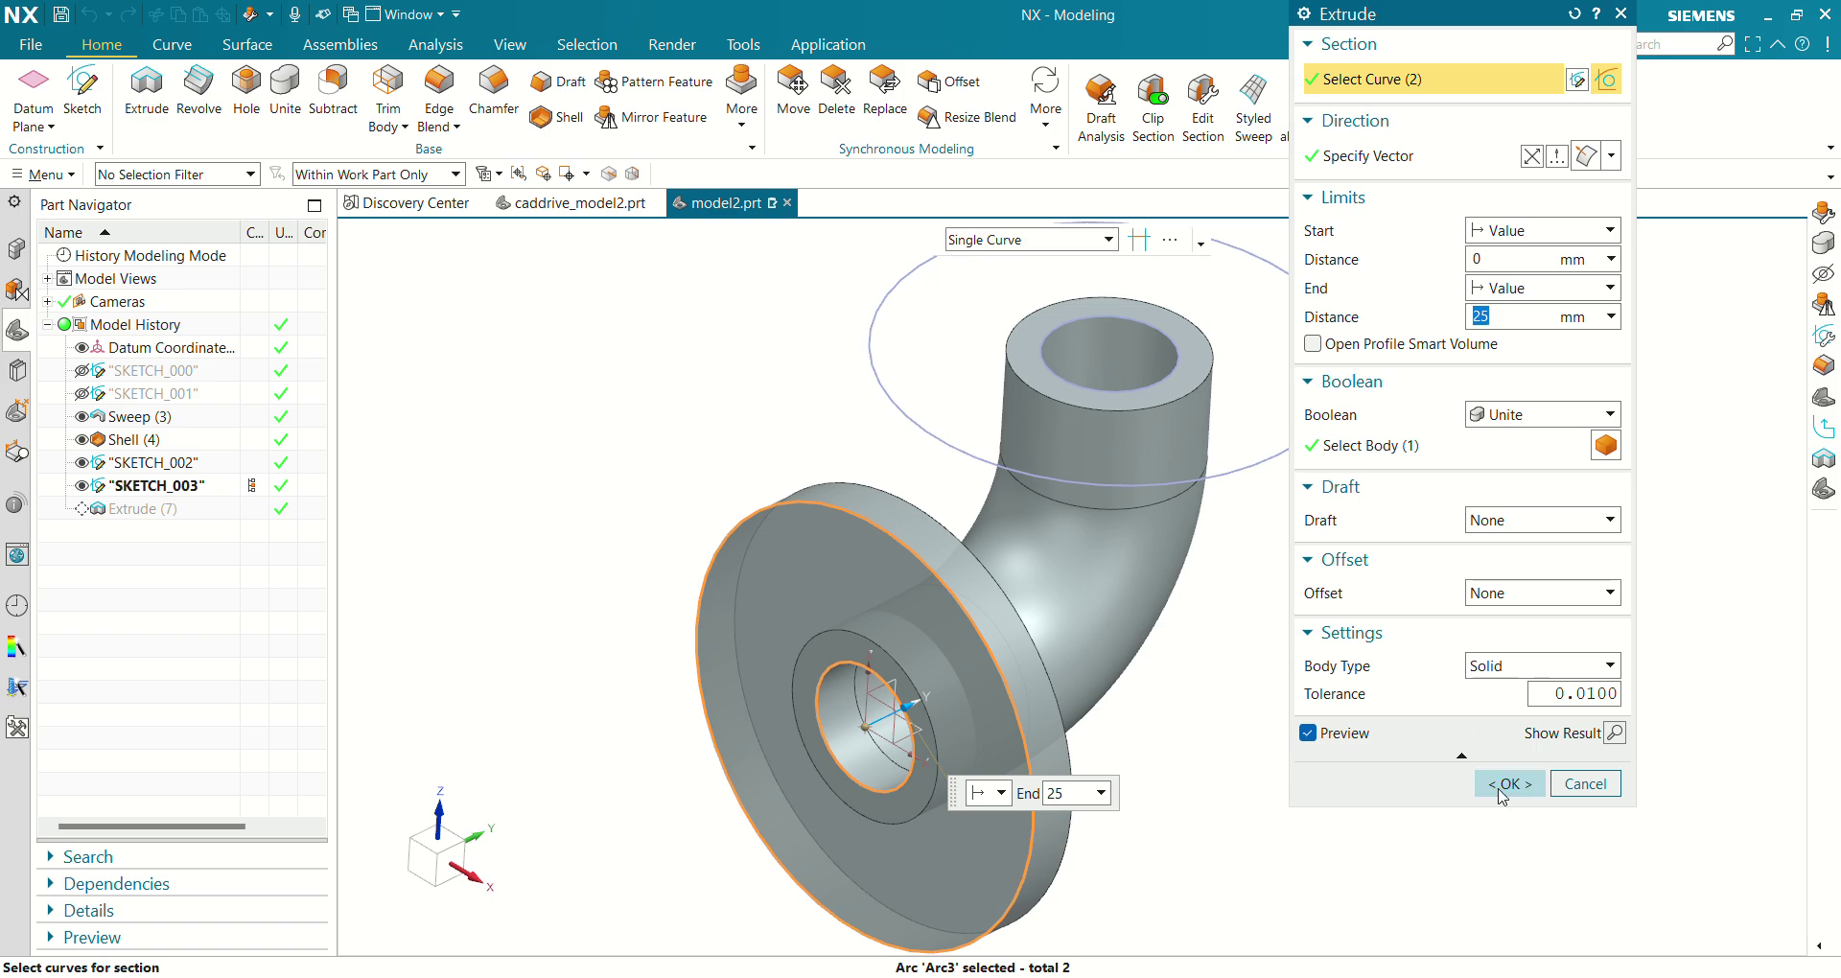
pyautogui.click(1501, 792)
# Extrude the vertical leg's outer flange and bore circles 20 mm in the reversed direction, down along the pipe, united with the elbow body.
pyautogui.moveTo(1282, 690)
pyautogui.mouseDown(button='middle')
pyautogui.moveTo(1195, 637)
pyautogui.moveTo(1273, 687)
pyautogui.mouseUp(button='middle')
pyautogui.click(148, 96)
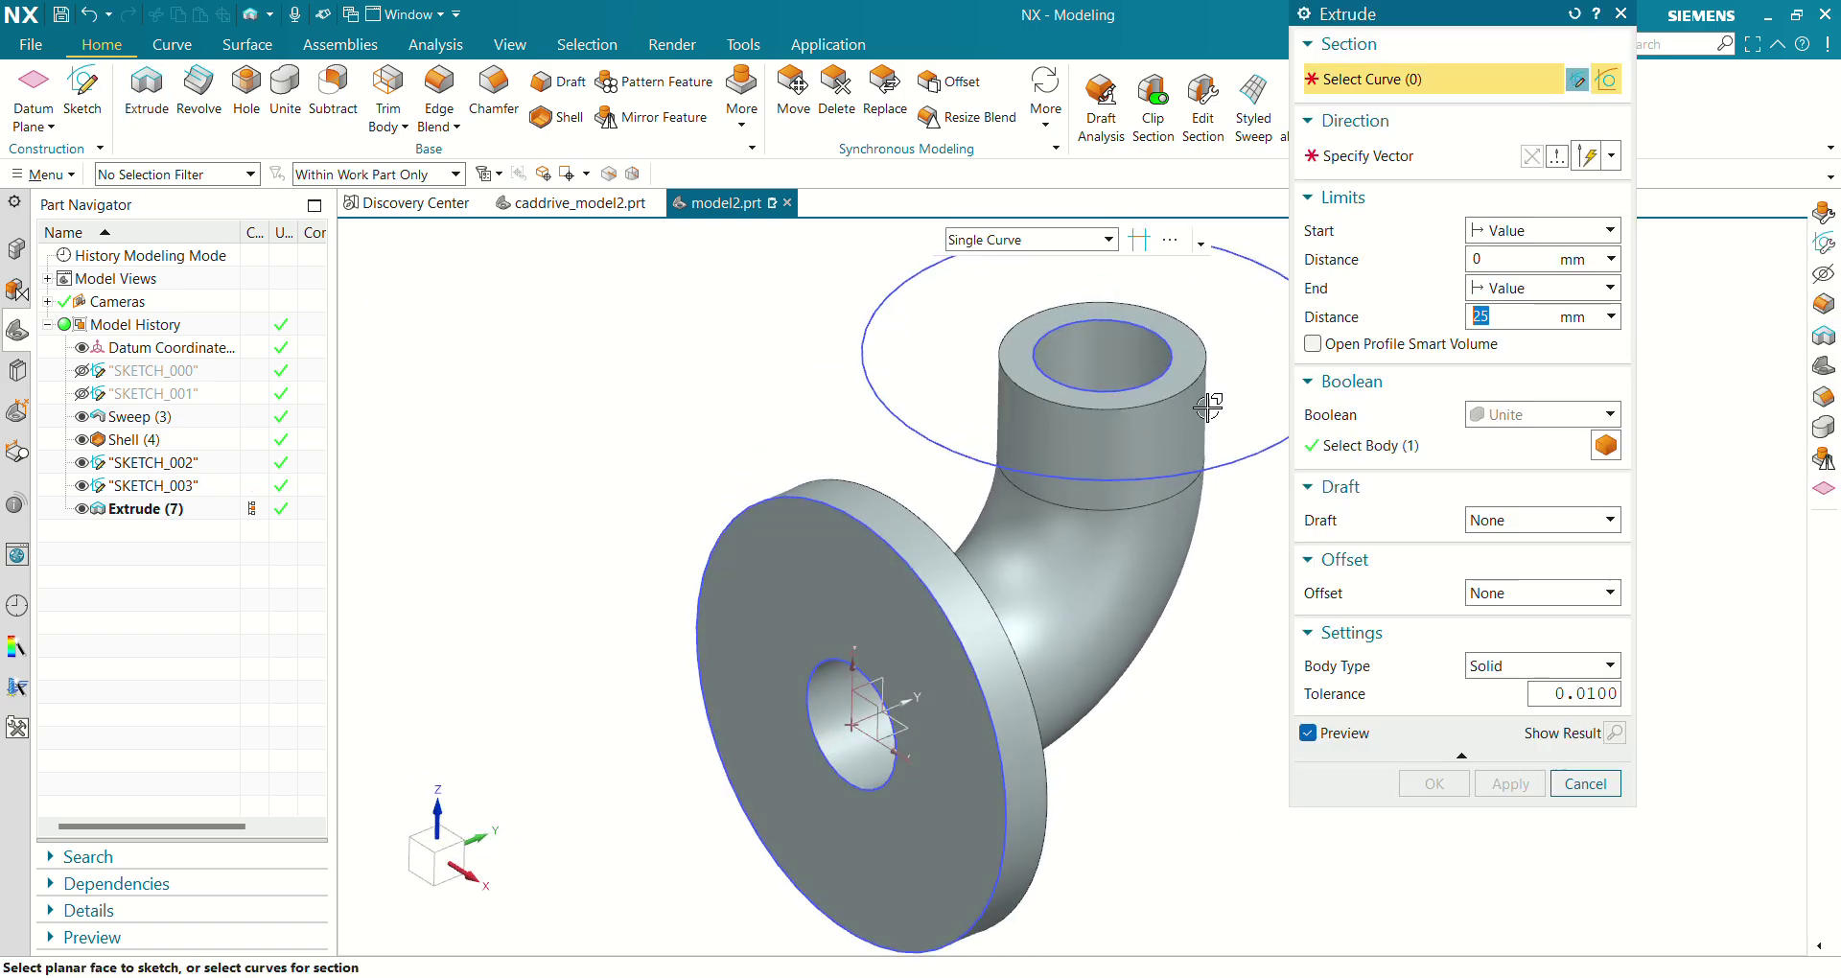
pyautogui.click(1220, 464)
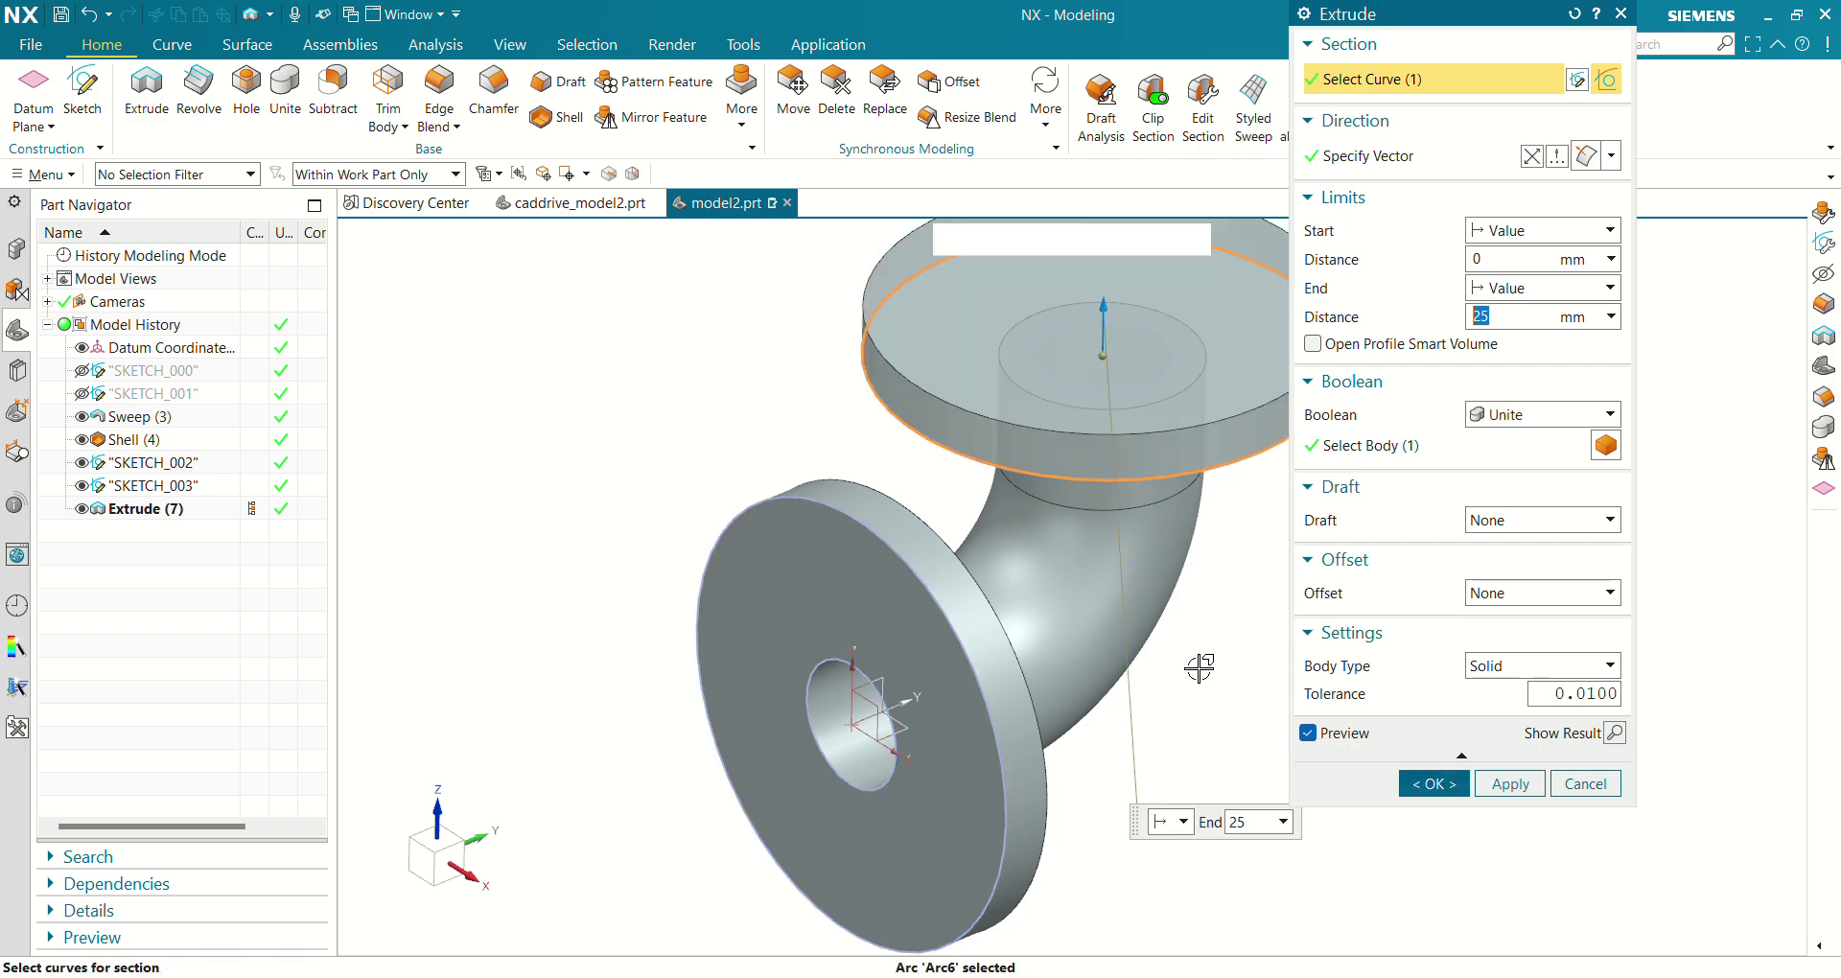
pyautogui.click(1532, 155)
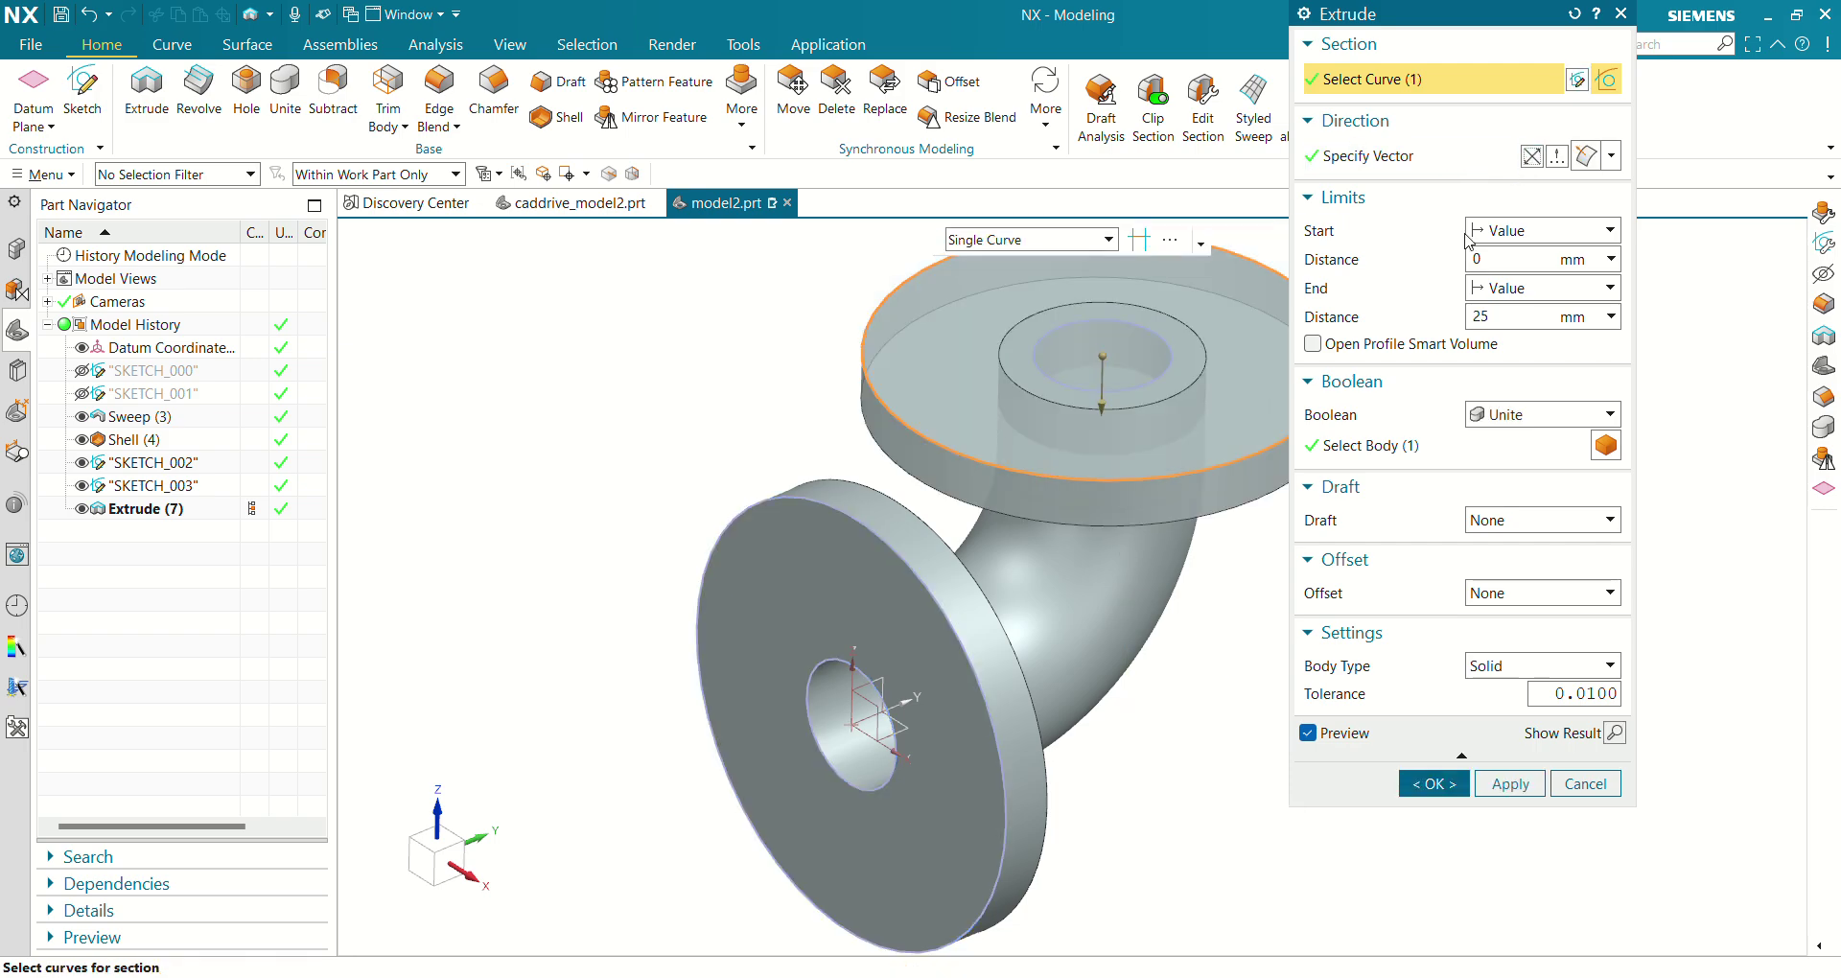
pyautogui.click(1166, 345)
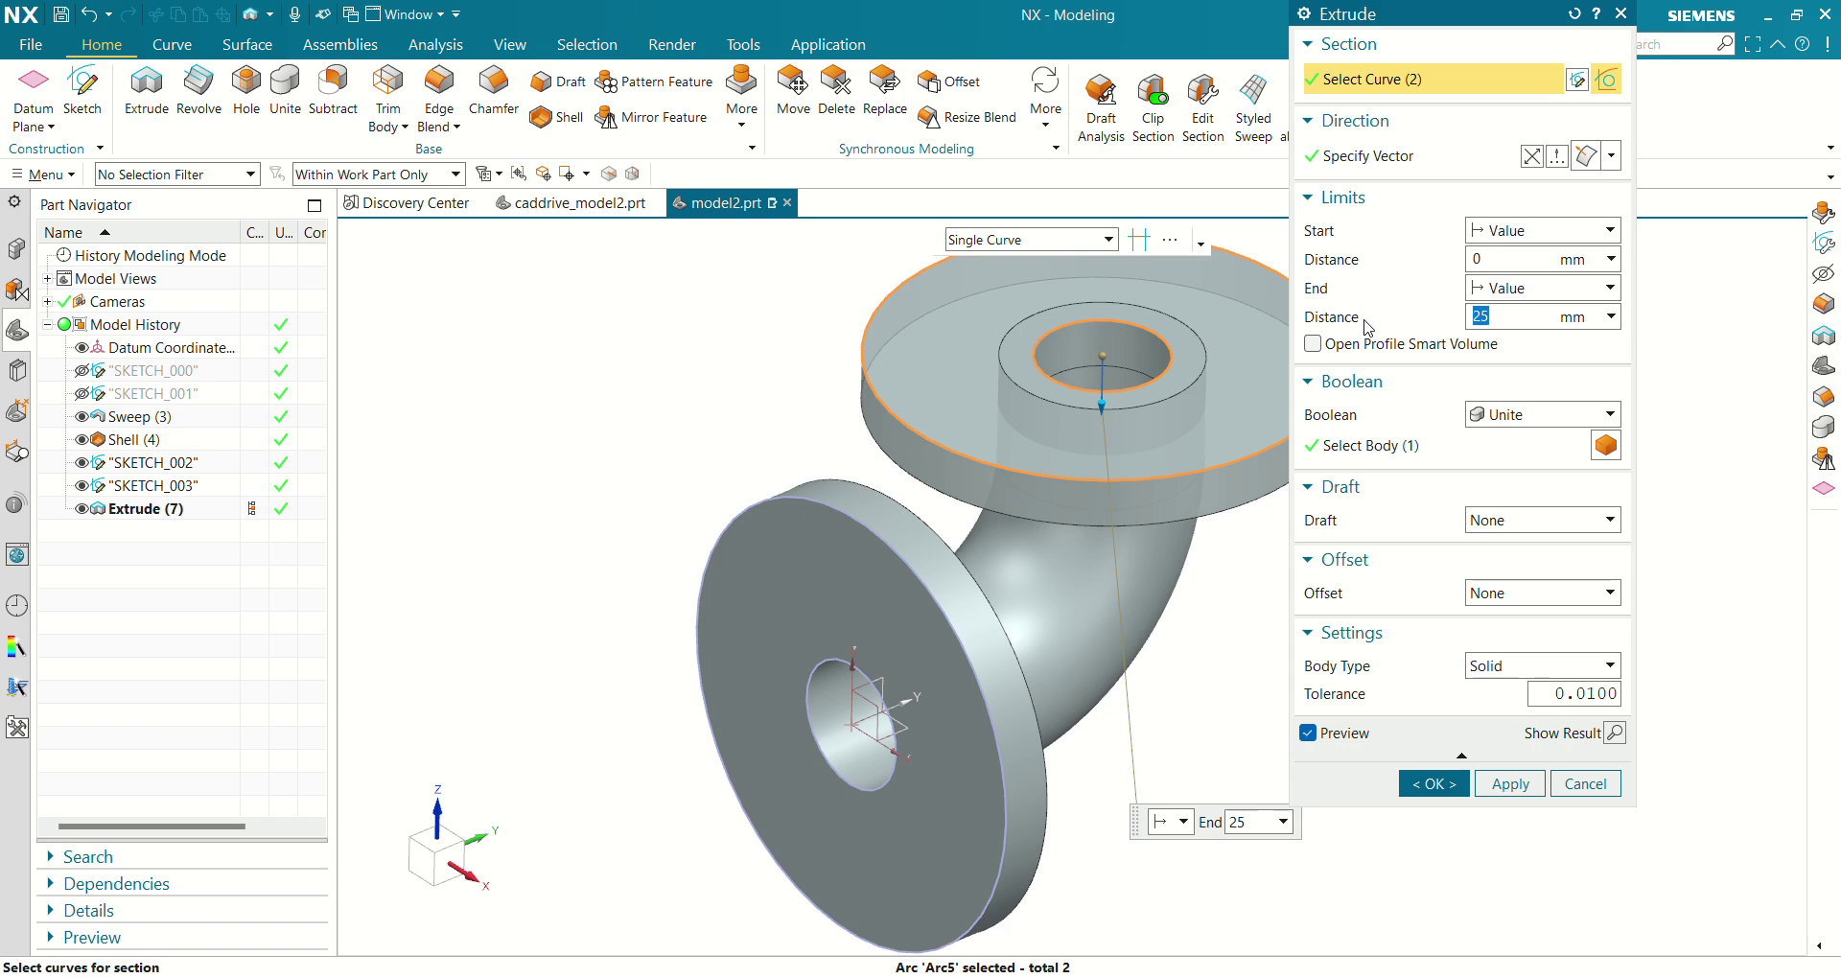
pyautogui.write('20')
pyautogui.press('Return')
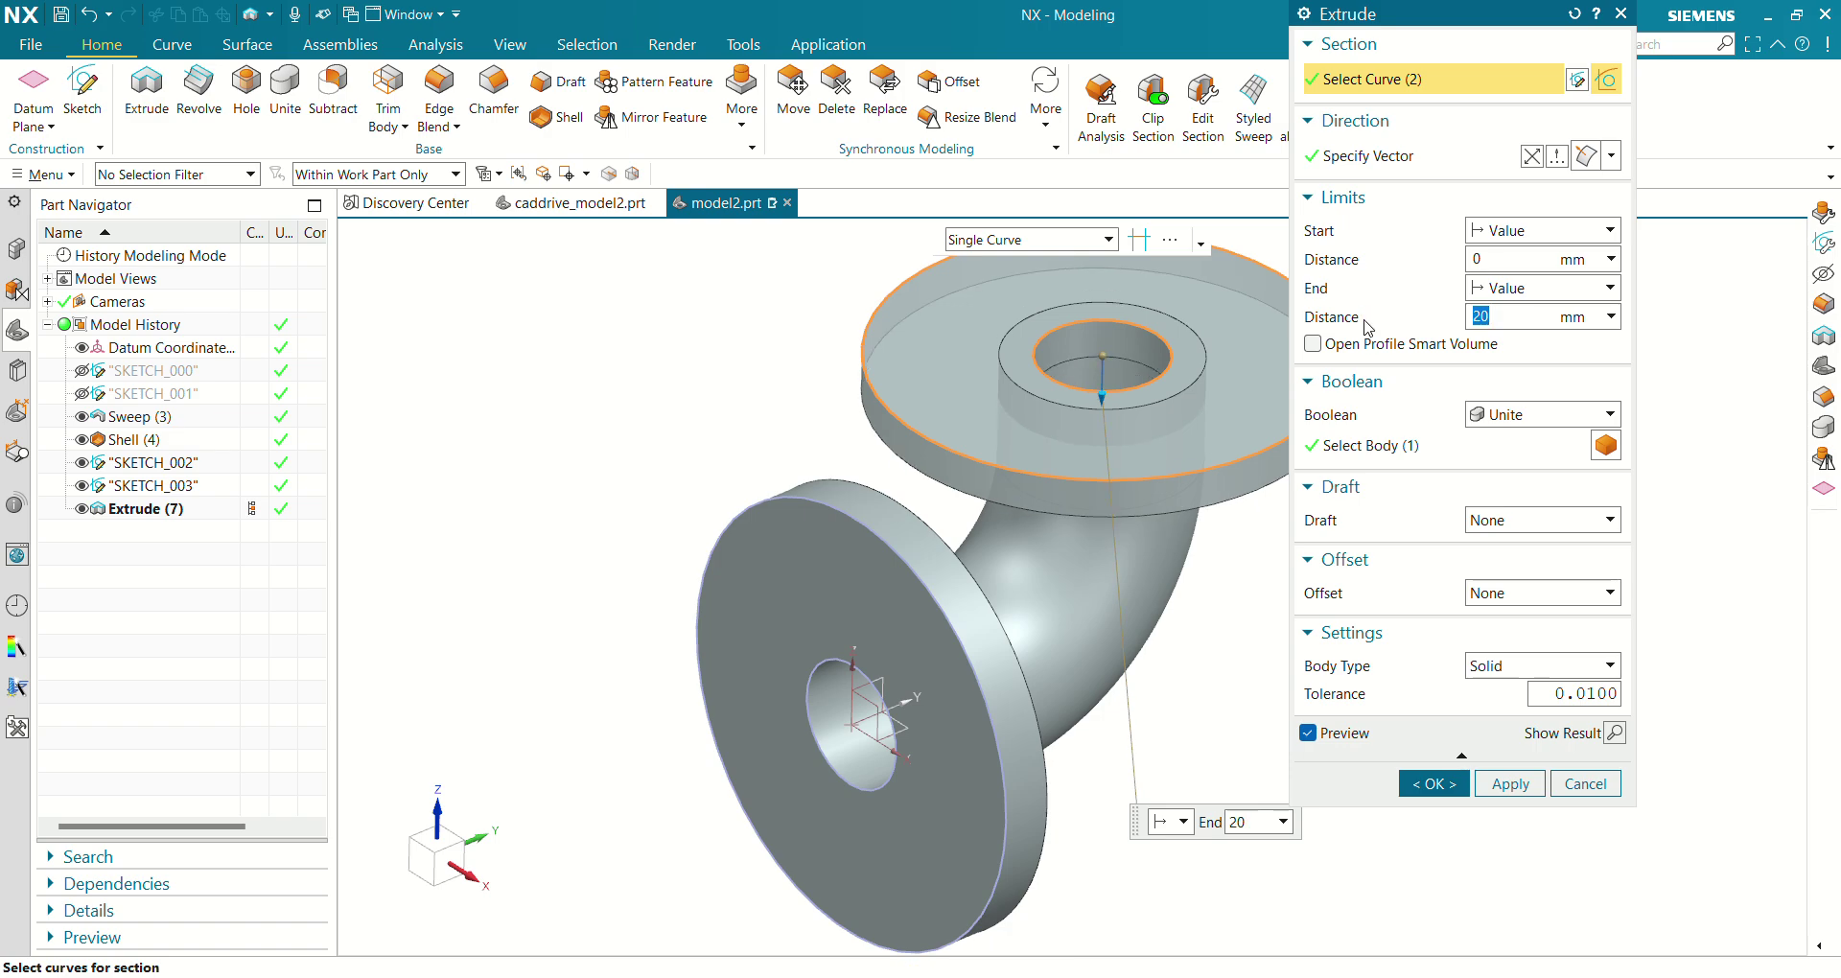
pyautogui.click(1433, 783)
pyautogui.scroll(-3, 1289, 671)
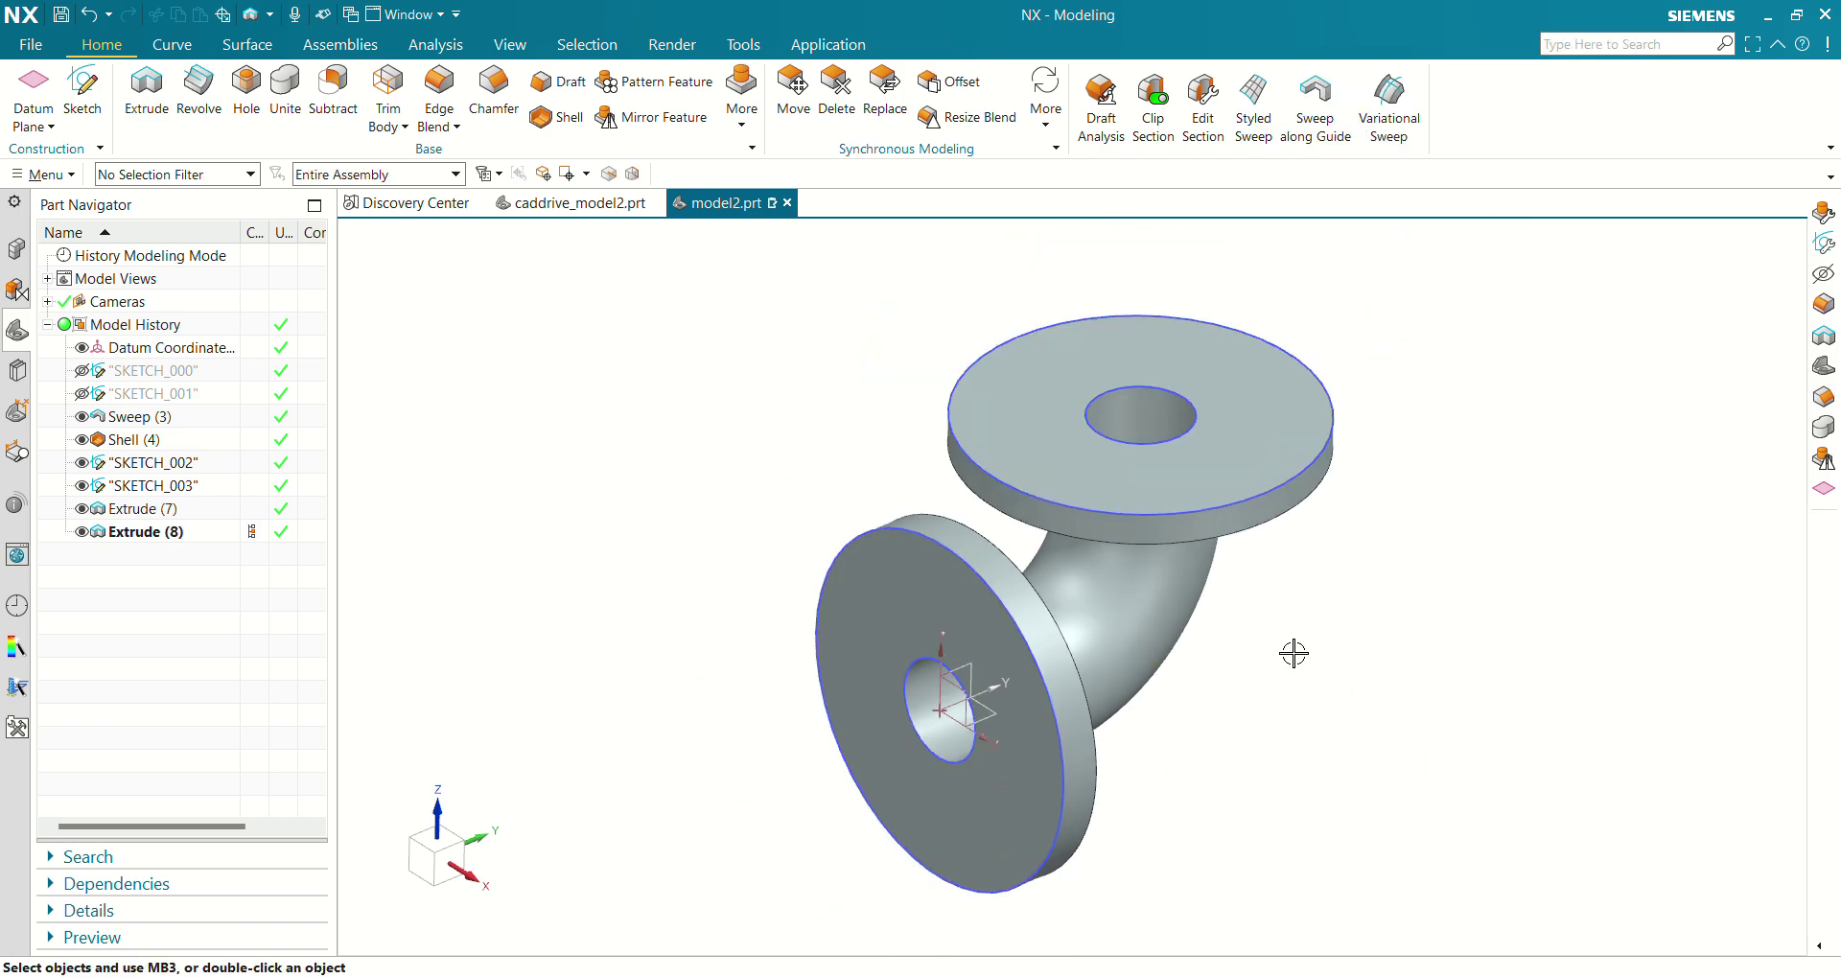
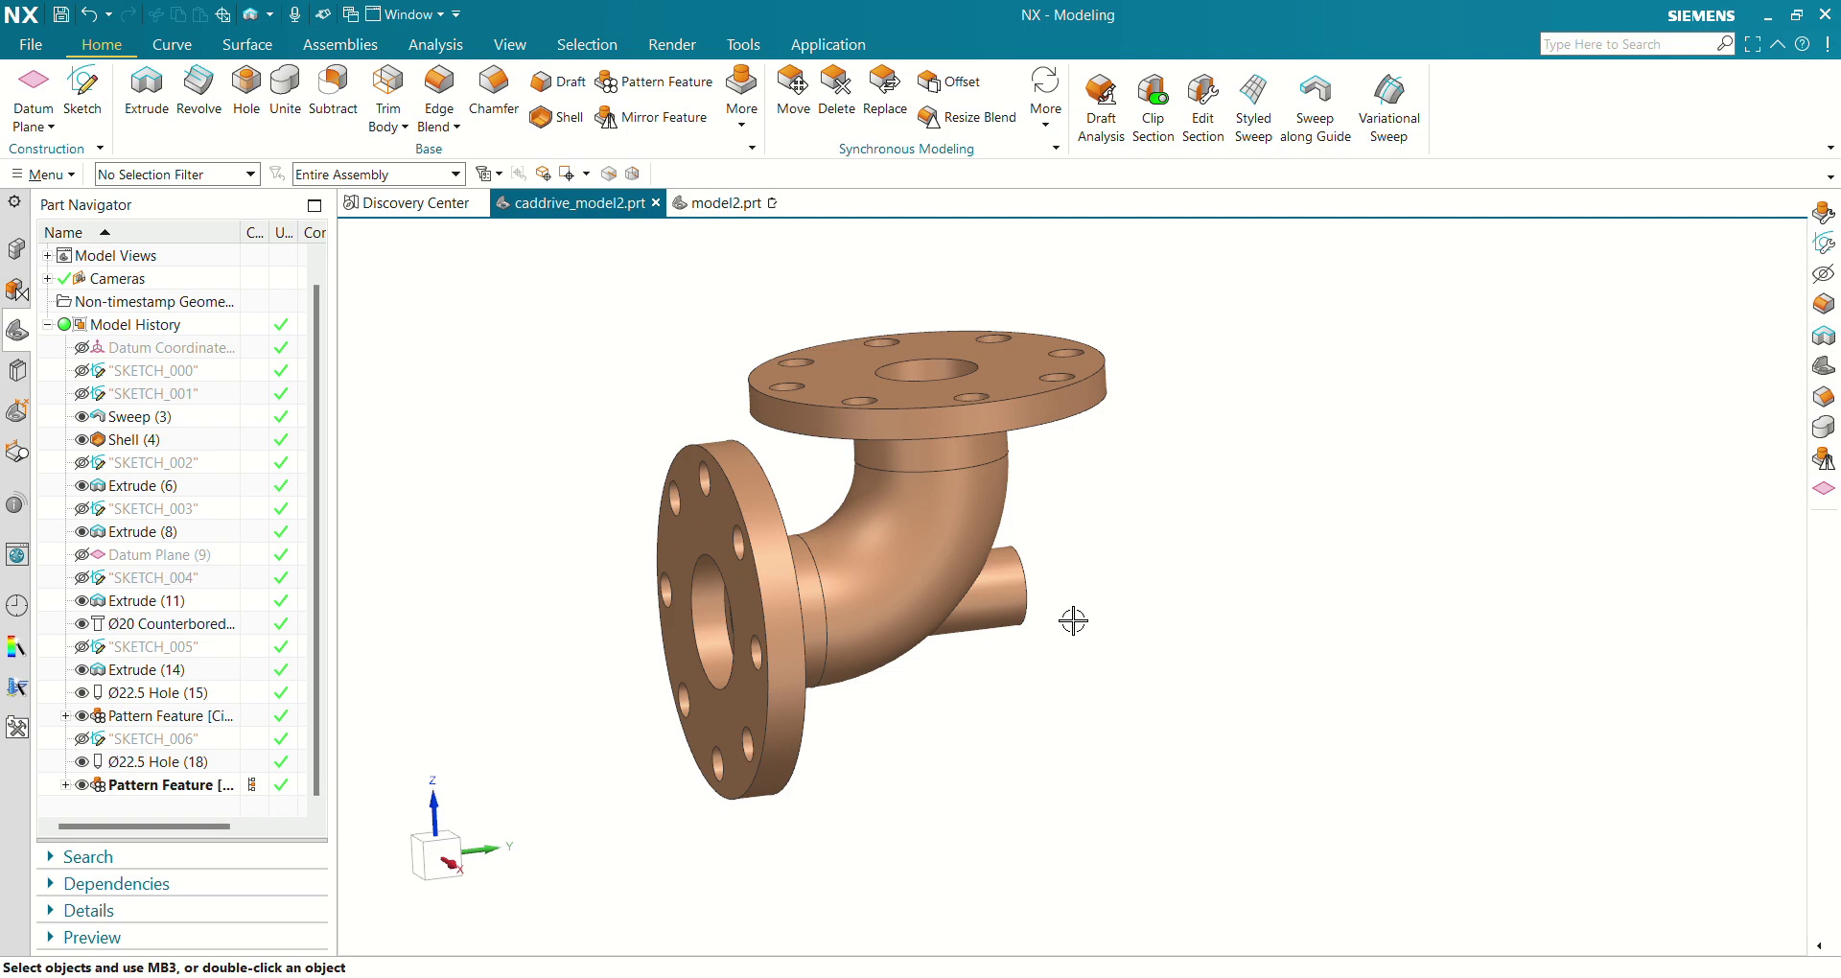
# Compare the reference elbow in caddrive_model2.prt with model2.prt from several angles, examining the flanges and the side boss on the bend.
pyautogui.moveTo(1074, 621); pyautogui.dragTo(1054, 700, button='middle')
pyautogui.click(752, 202)
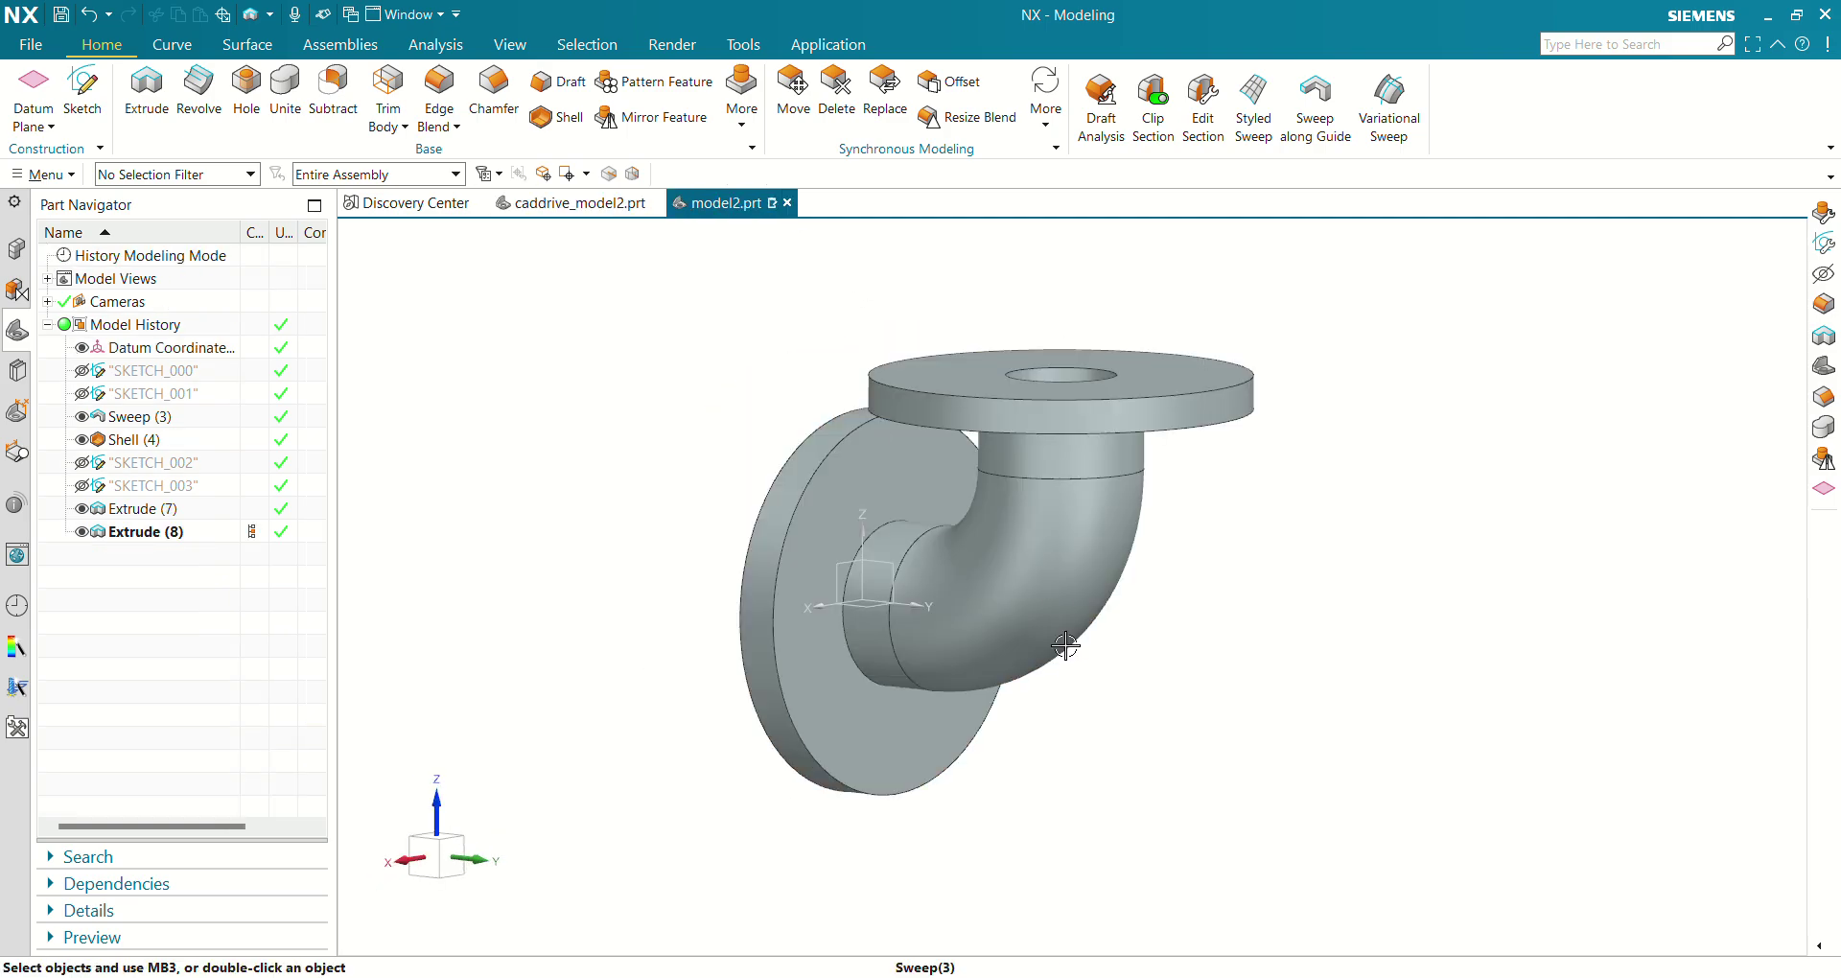
pyautogui.moveTo(1059, 611); pyautogui.dragTo(880, 721, button='middle')
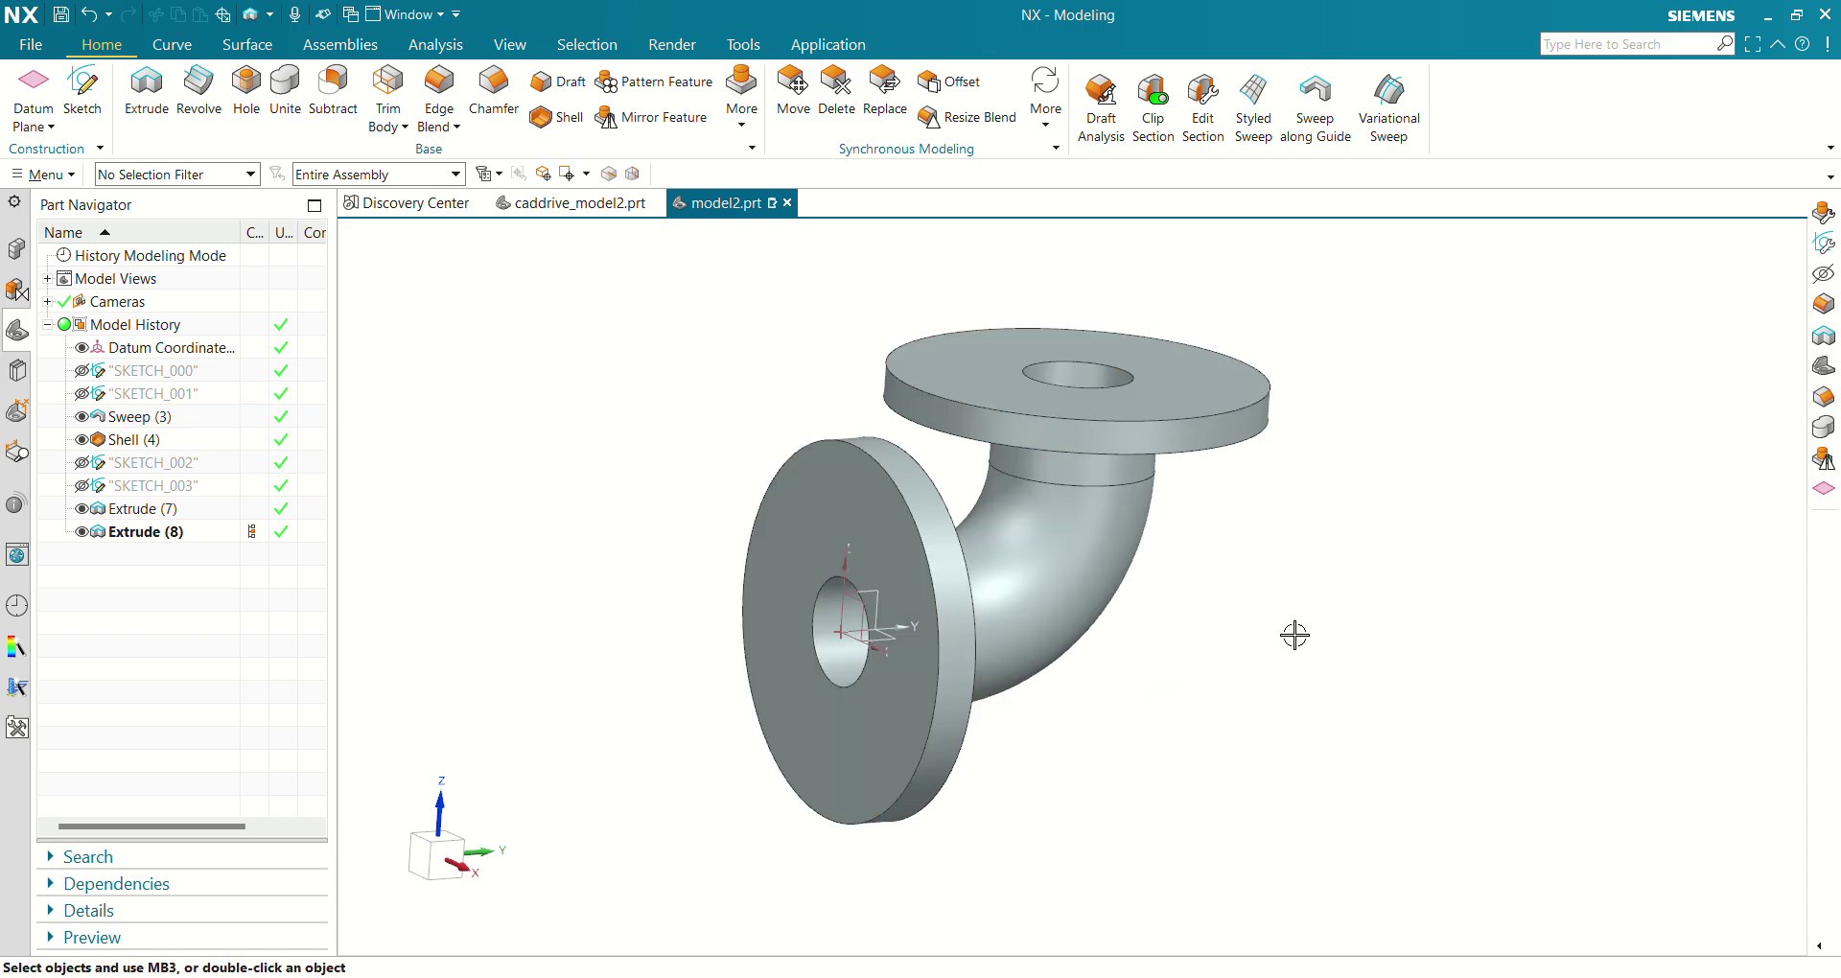
pyautogui.click(580, 204)
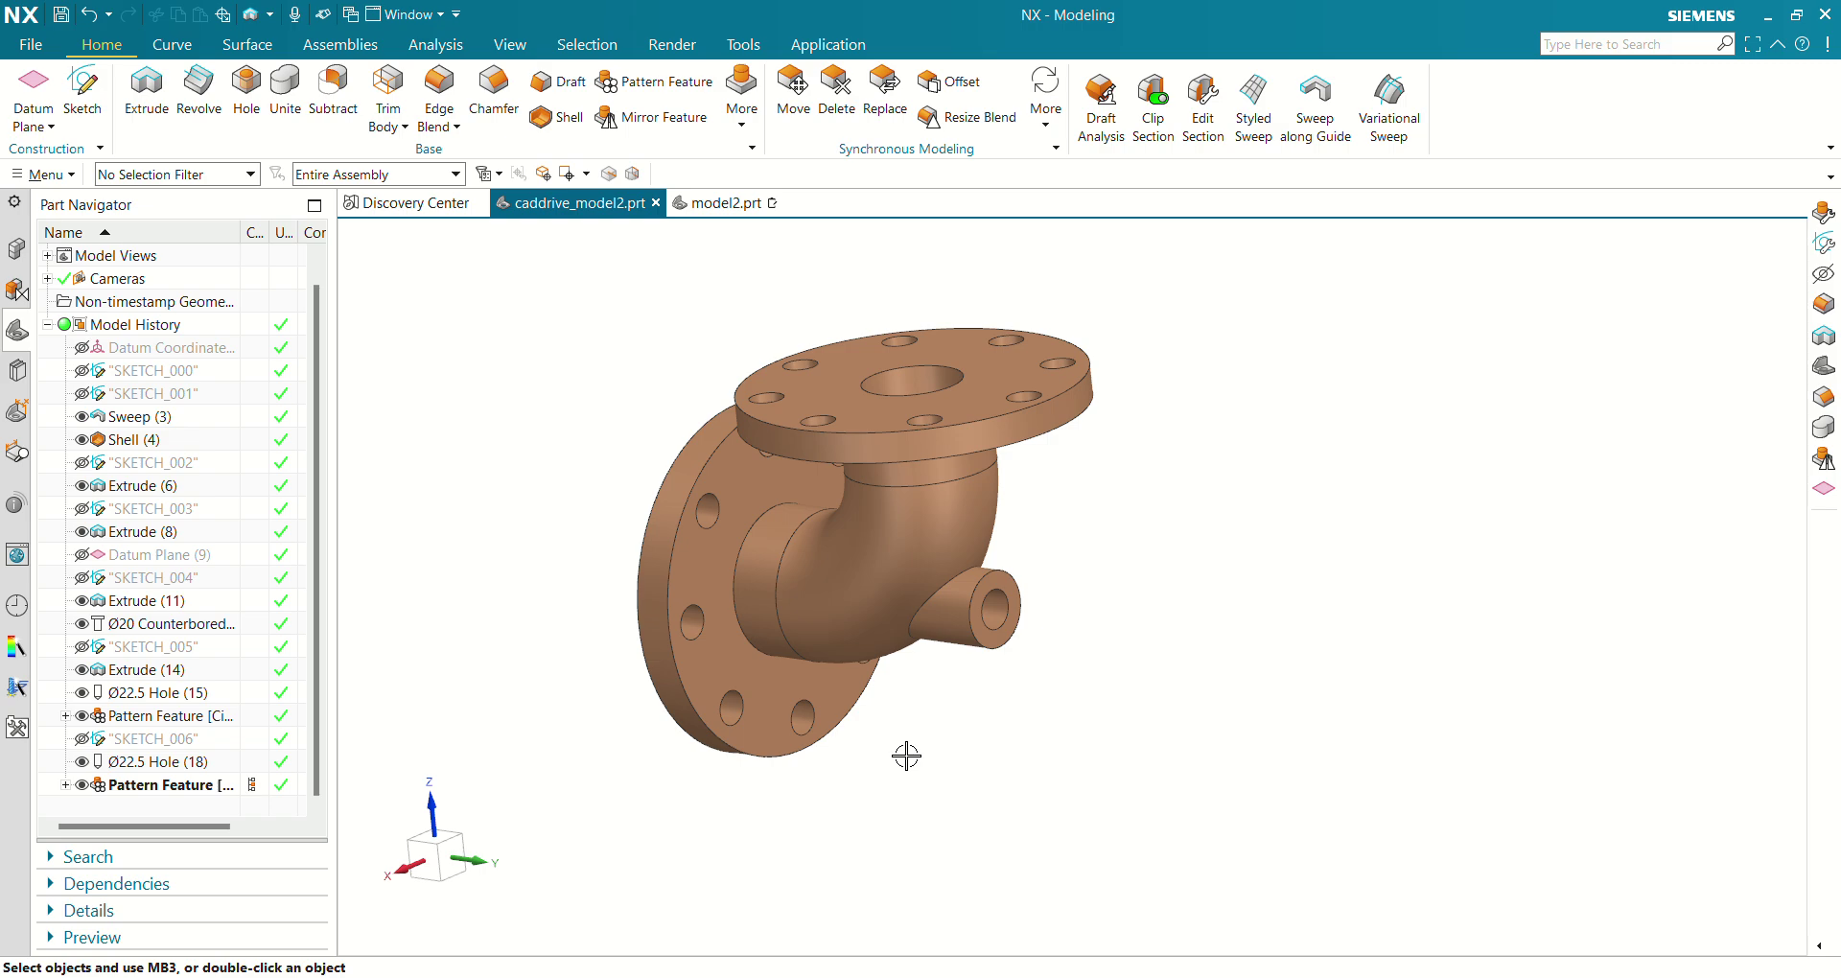
pyautogui.moveTo(892, 757); pyautogui.dragTo(991, 722, button='middle')
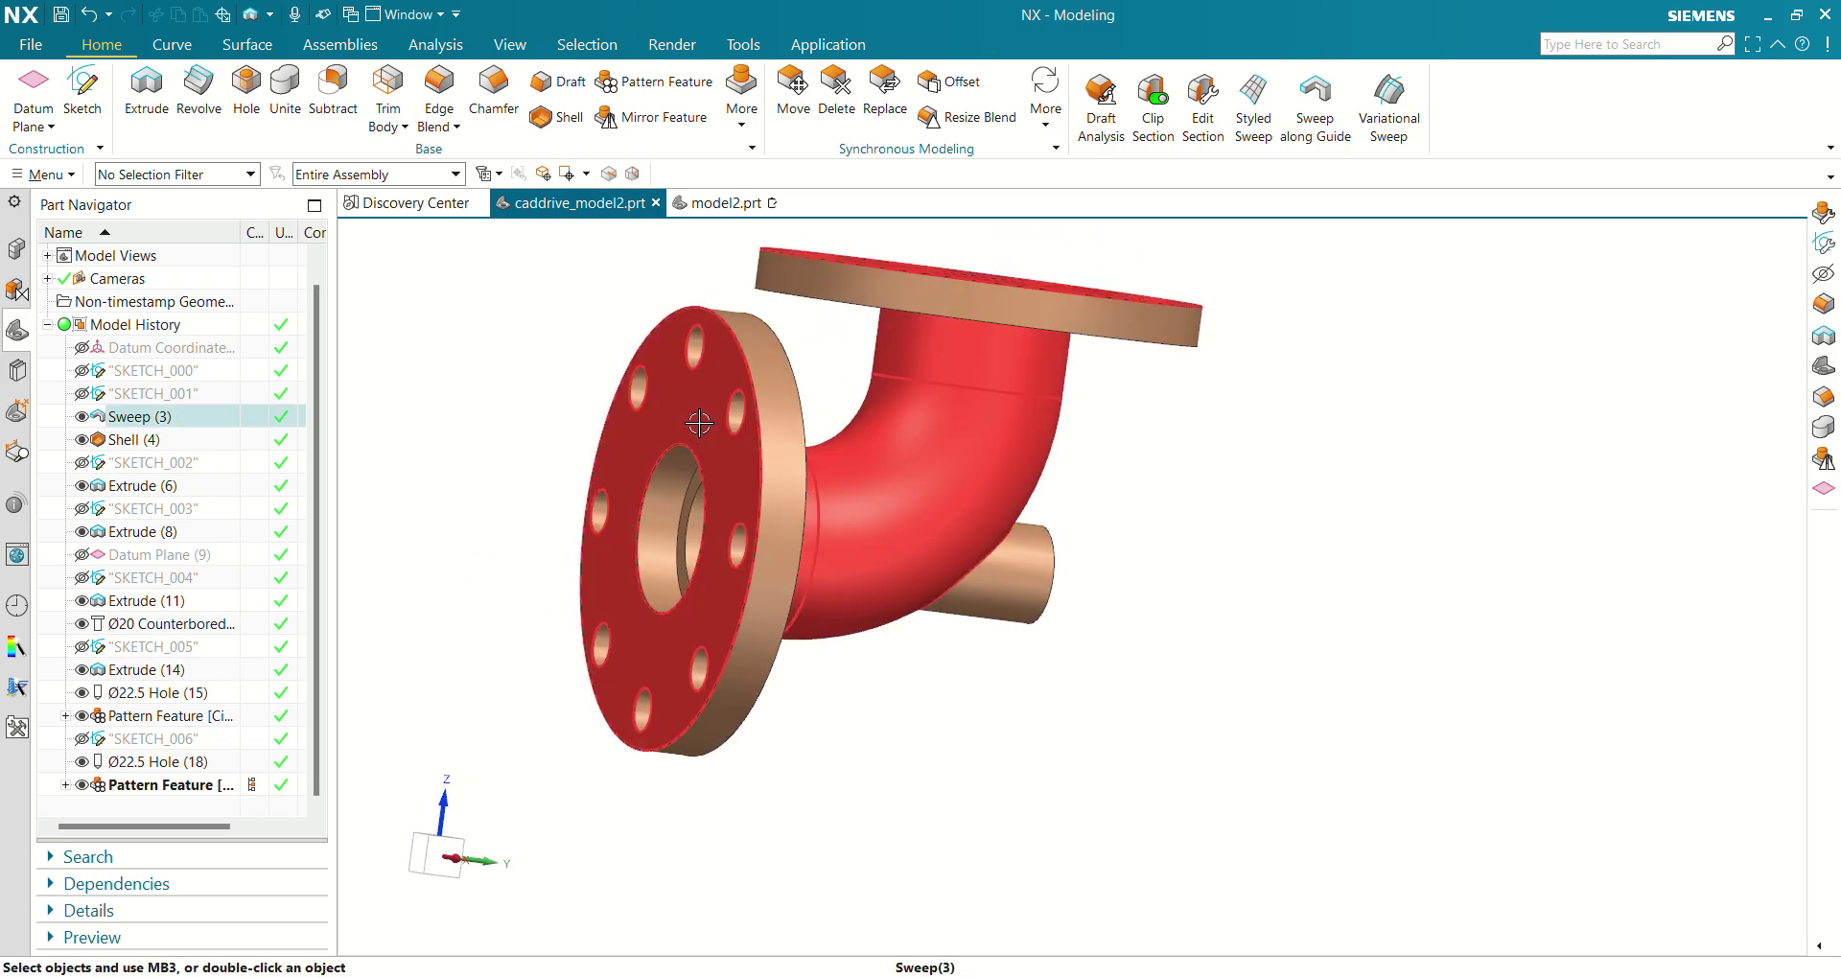
pyautogui.press('Home')
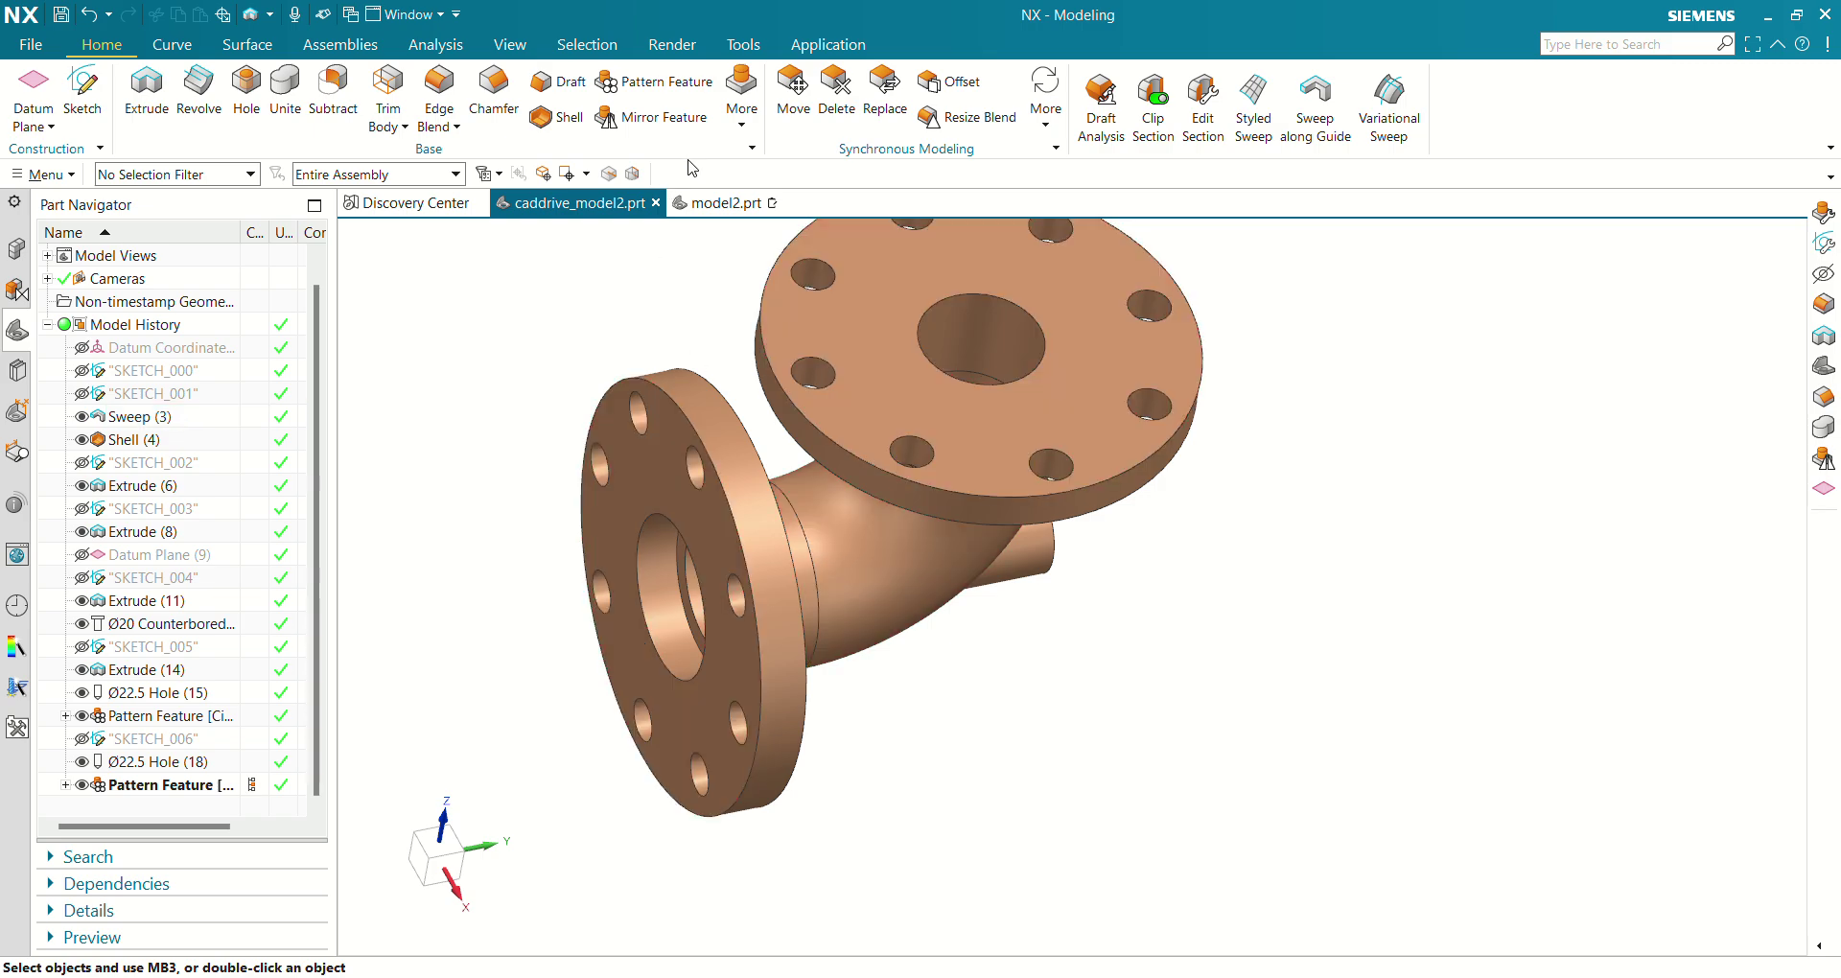
pyautogui.click(725, 203)
pyautogui.moveTo(1066, 633); pyautogui.dragTo(1025, 627, button='middle')
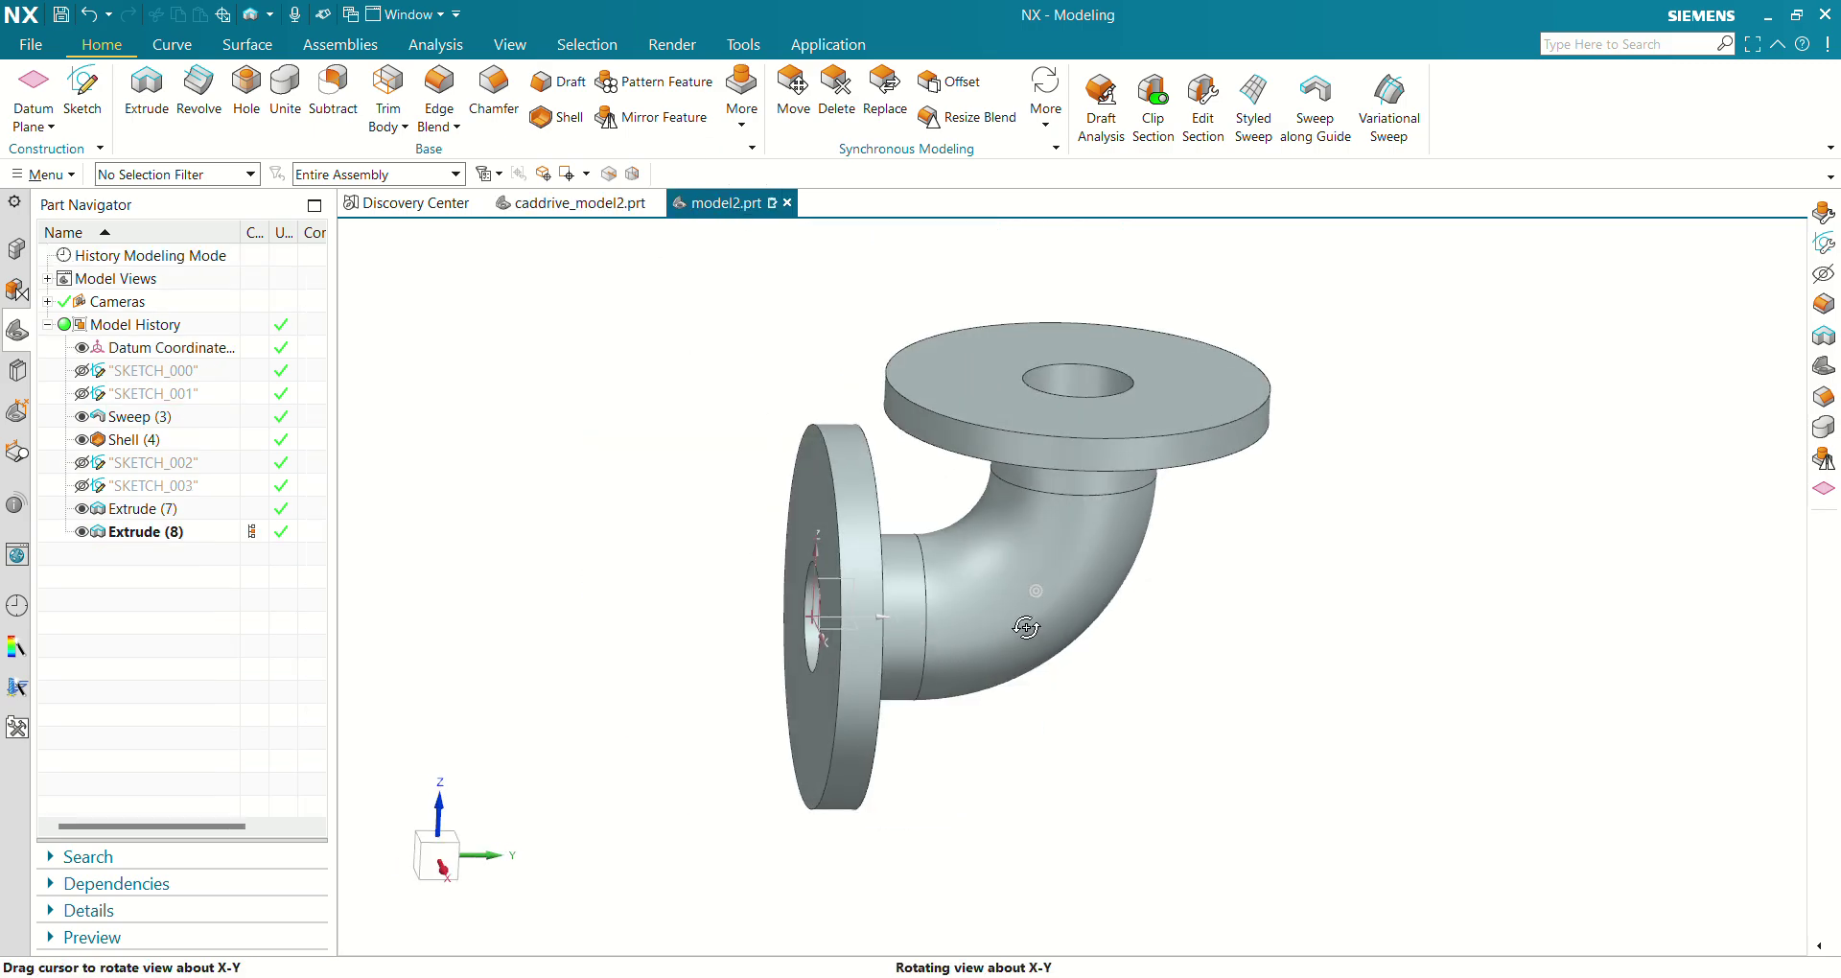
# Create a datum plane offset 200 mm from the XZ plane, beyond the outside of the elbow's bend.
pyautogui.click(34, 86)
pyautogui.moveTo(731, 764); pyautogui.dragTo(1015, 816, button='middle')
pyautogui.click(894, 669)
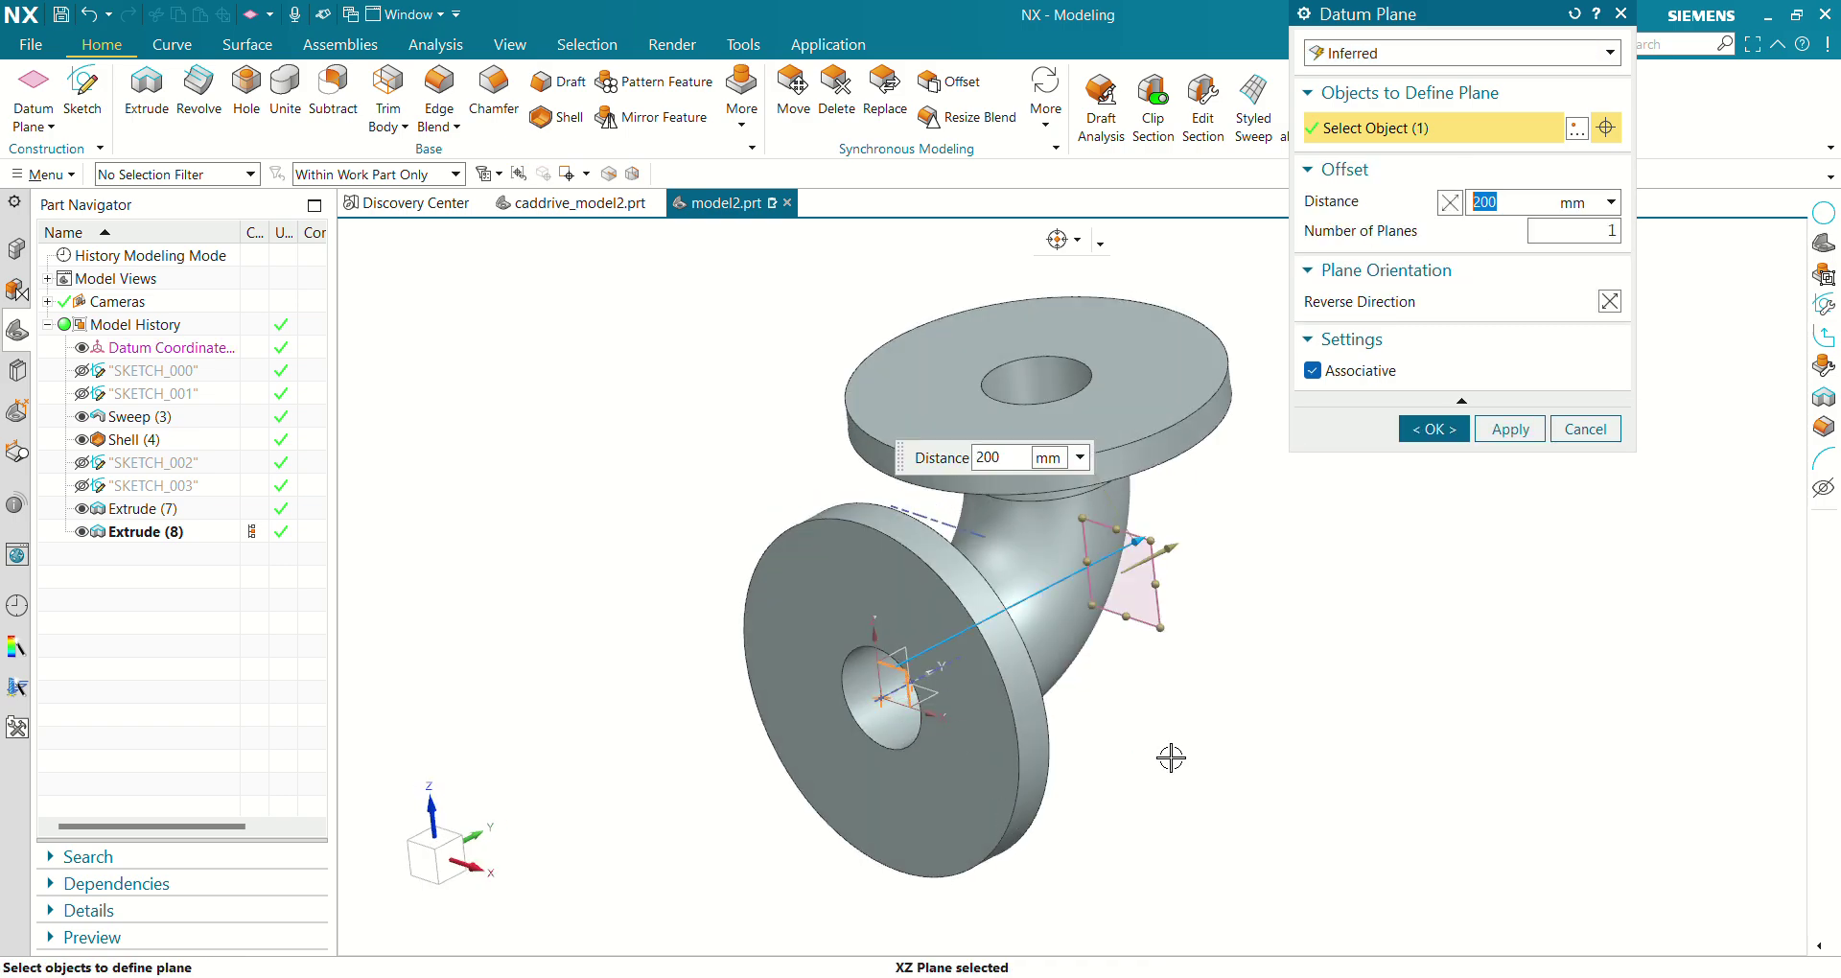
pyautogui.moveTo(1145, 775)
pyautogui.mouseDown(button='middle')
pyautogui.moveTo(1101, 807)
pyautogui.moveTo(1052, 772)
pyautogui.moveTo(1077, 805)
pyautogui.moveTo(1126, 788)
pyautogui.mouseUp(button='middle')
pyautogui.click(1443, 418)
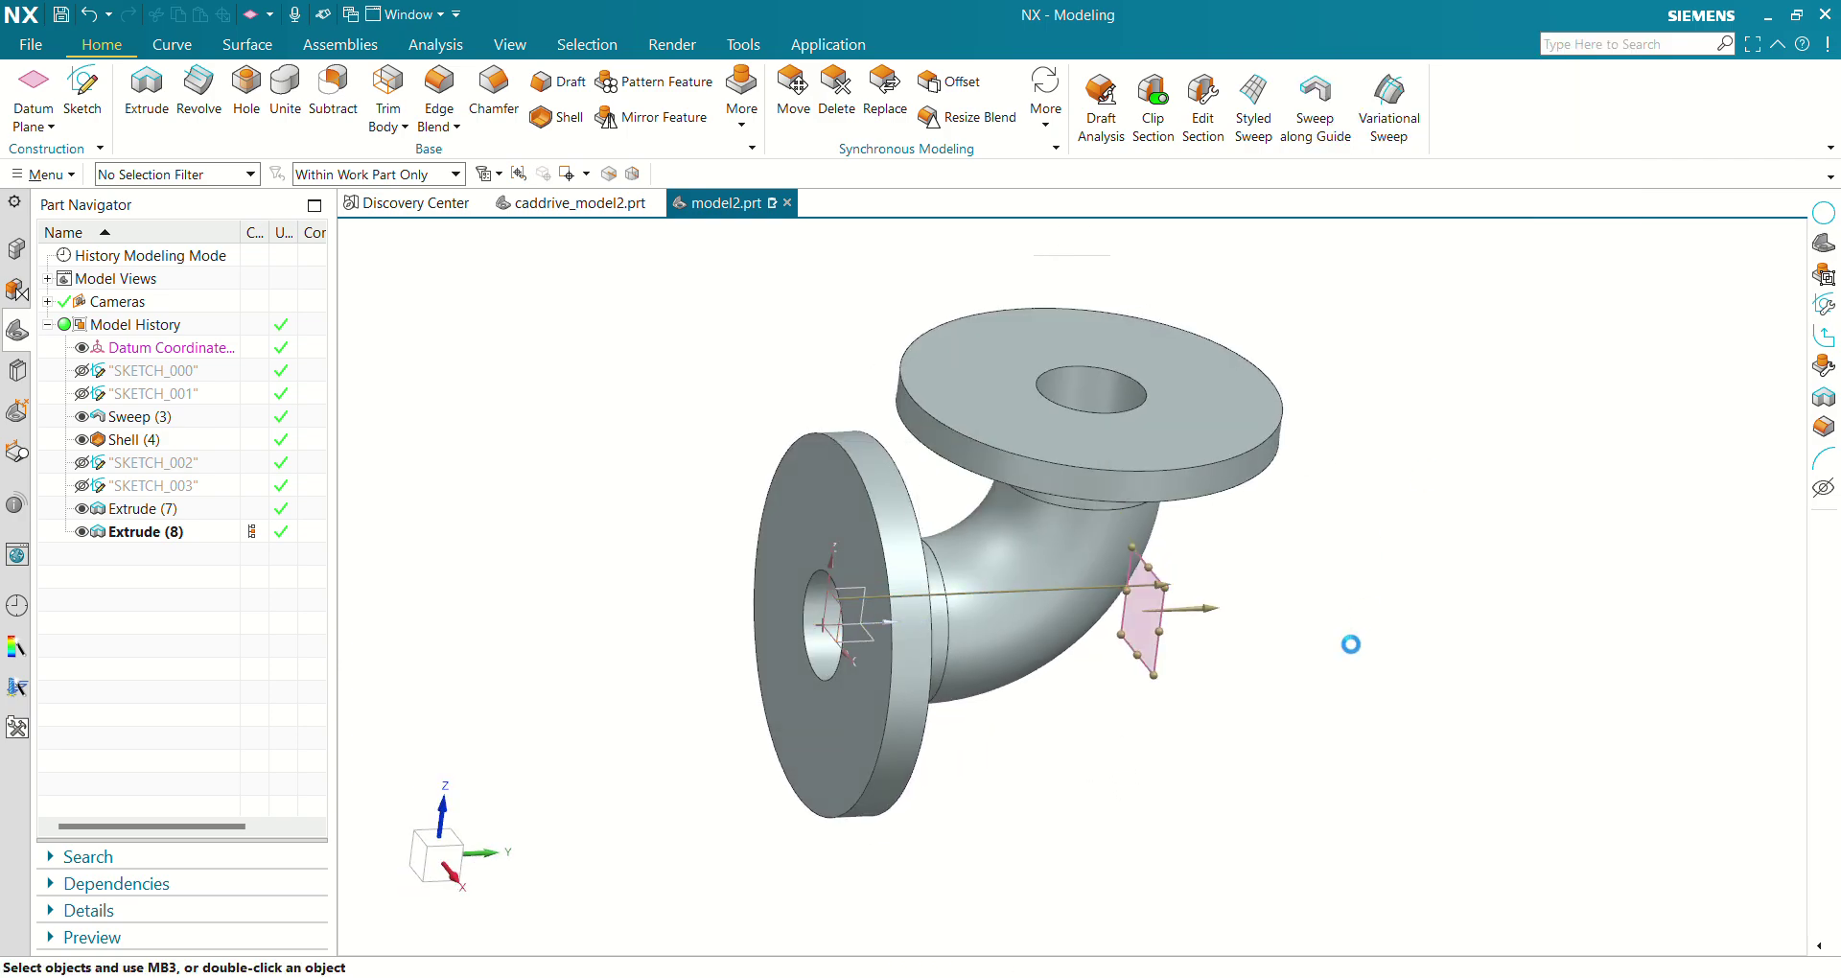
# Sketch a circle about 42 mm in diameter centred on the origin of the new offset datum plane.
pyautogui.moveTo(1348, 645); pyautogui.dragTo(1234, 714, button='middle')
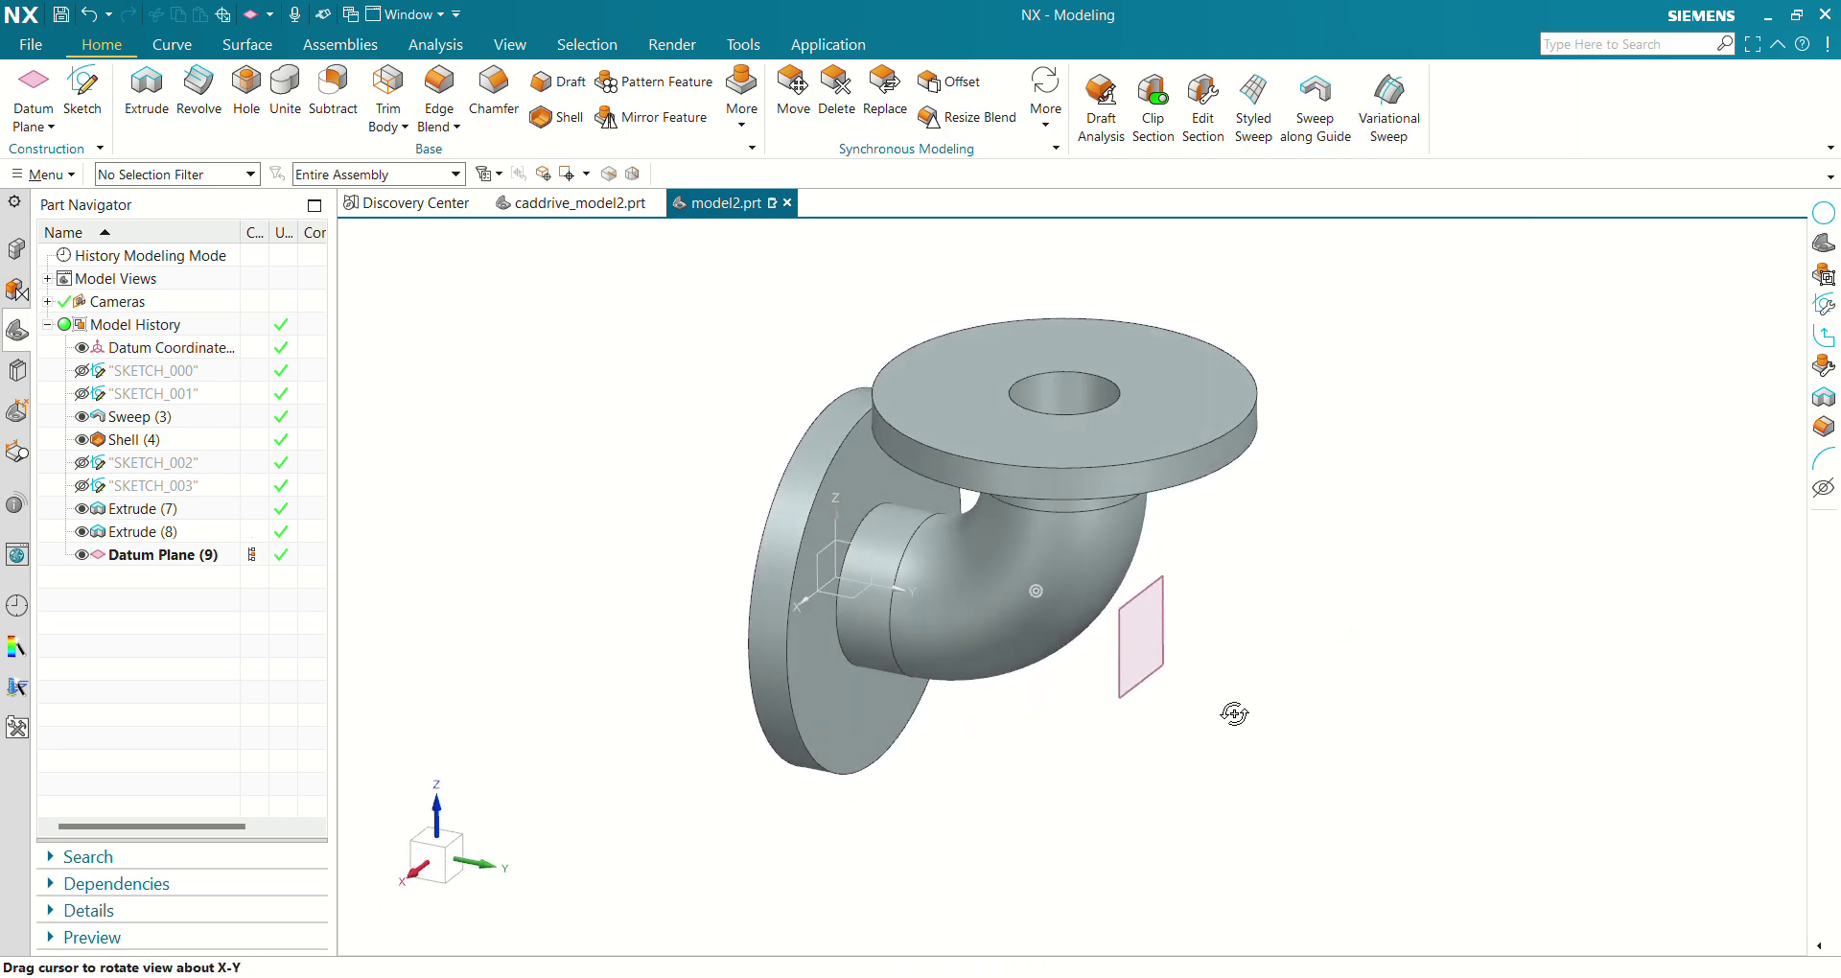
pyautogui.click(1121, 646)
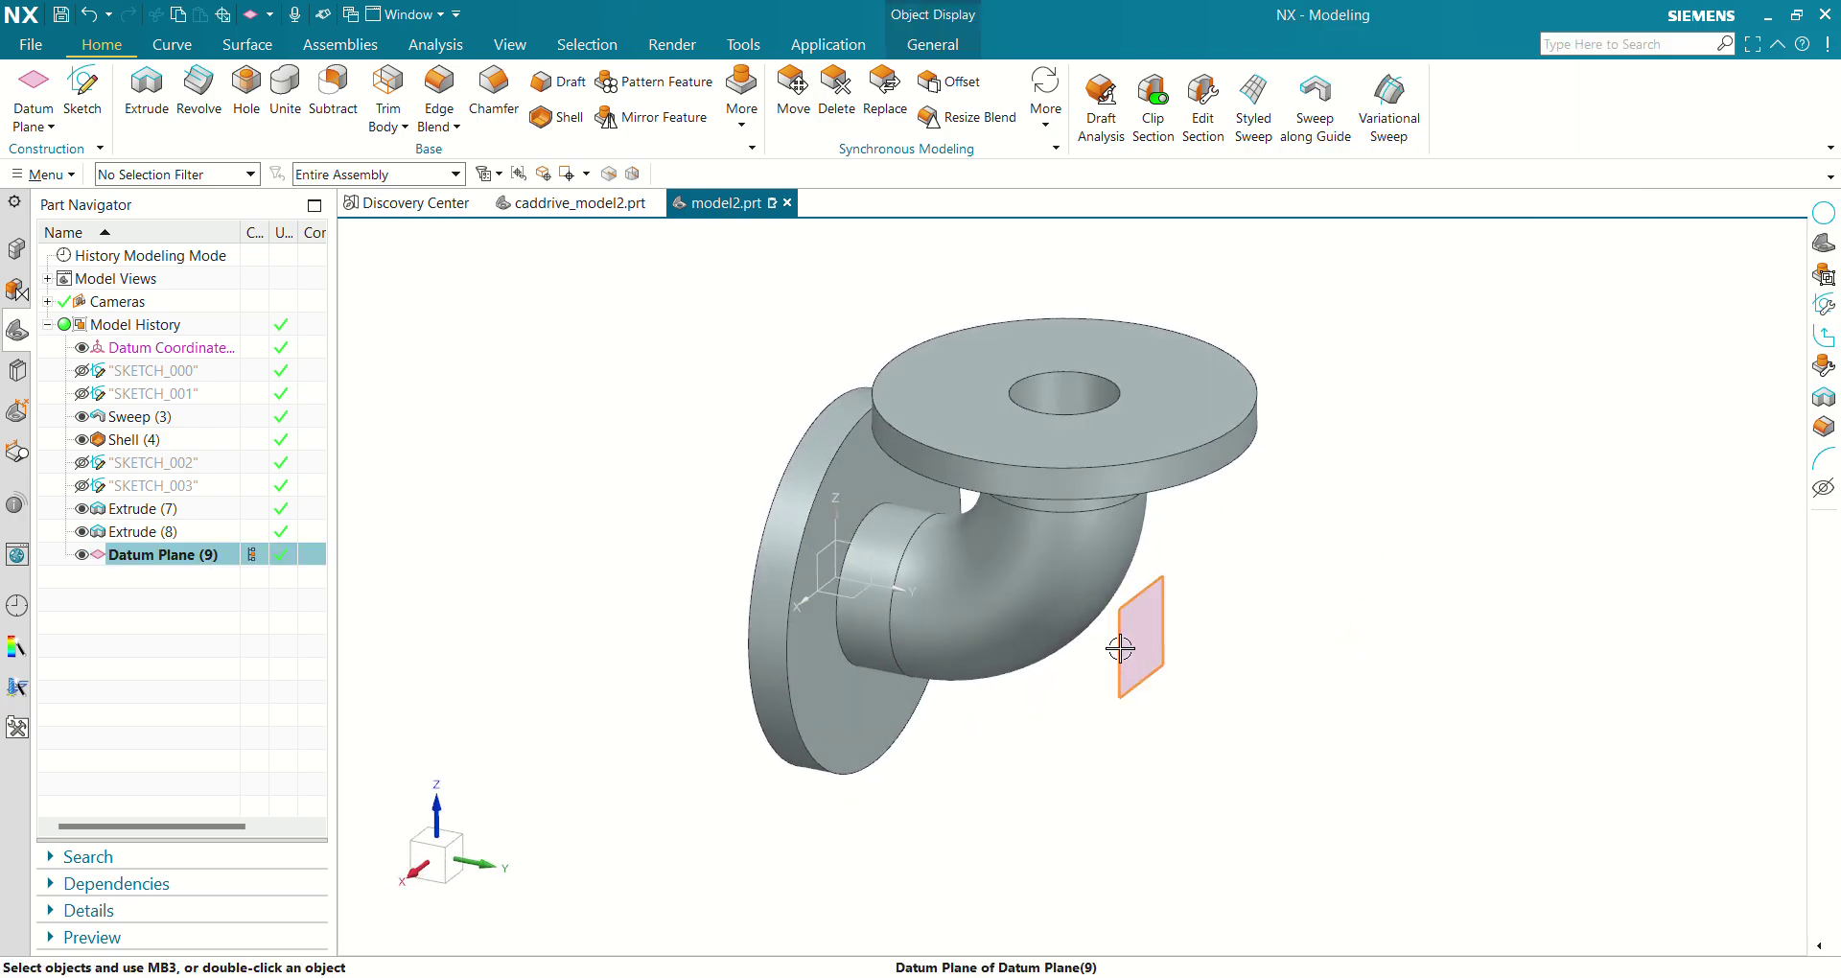
pyautogui.click(81, 96)
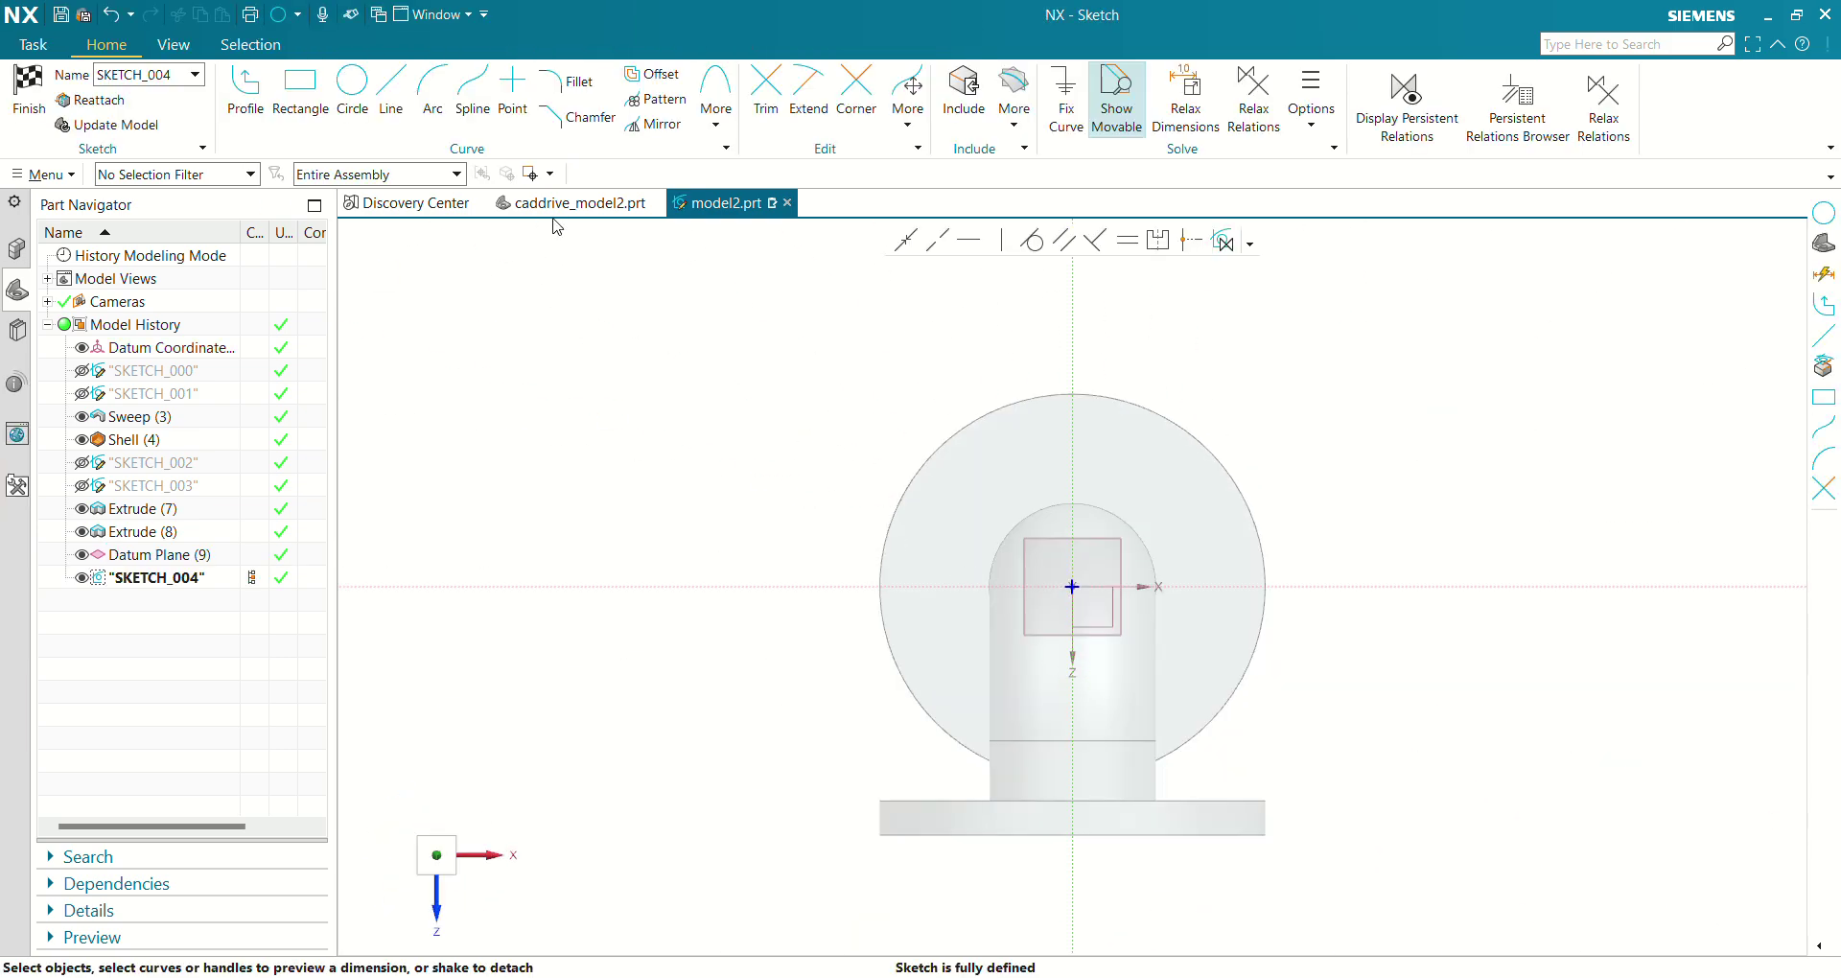
pyautogui.click(351, 87)
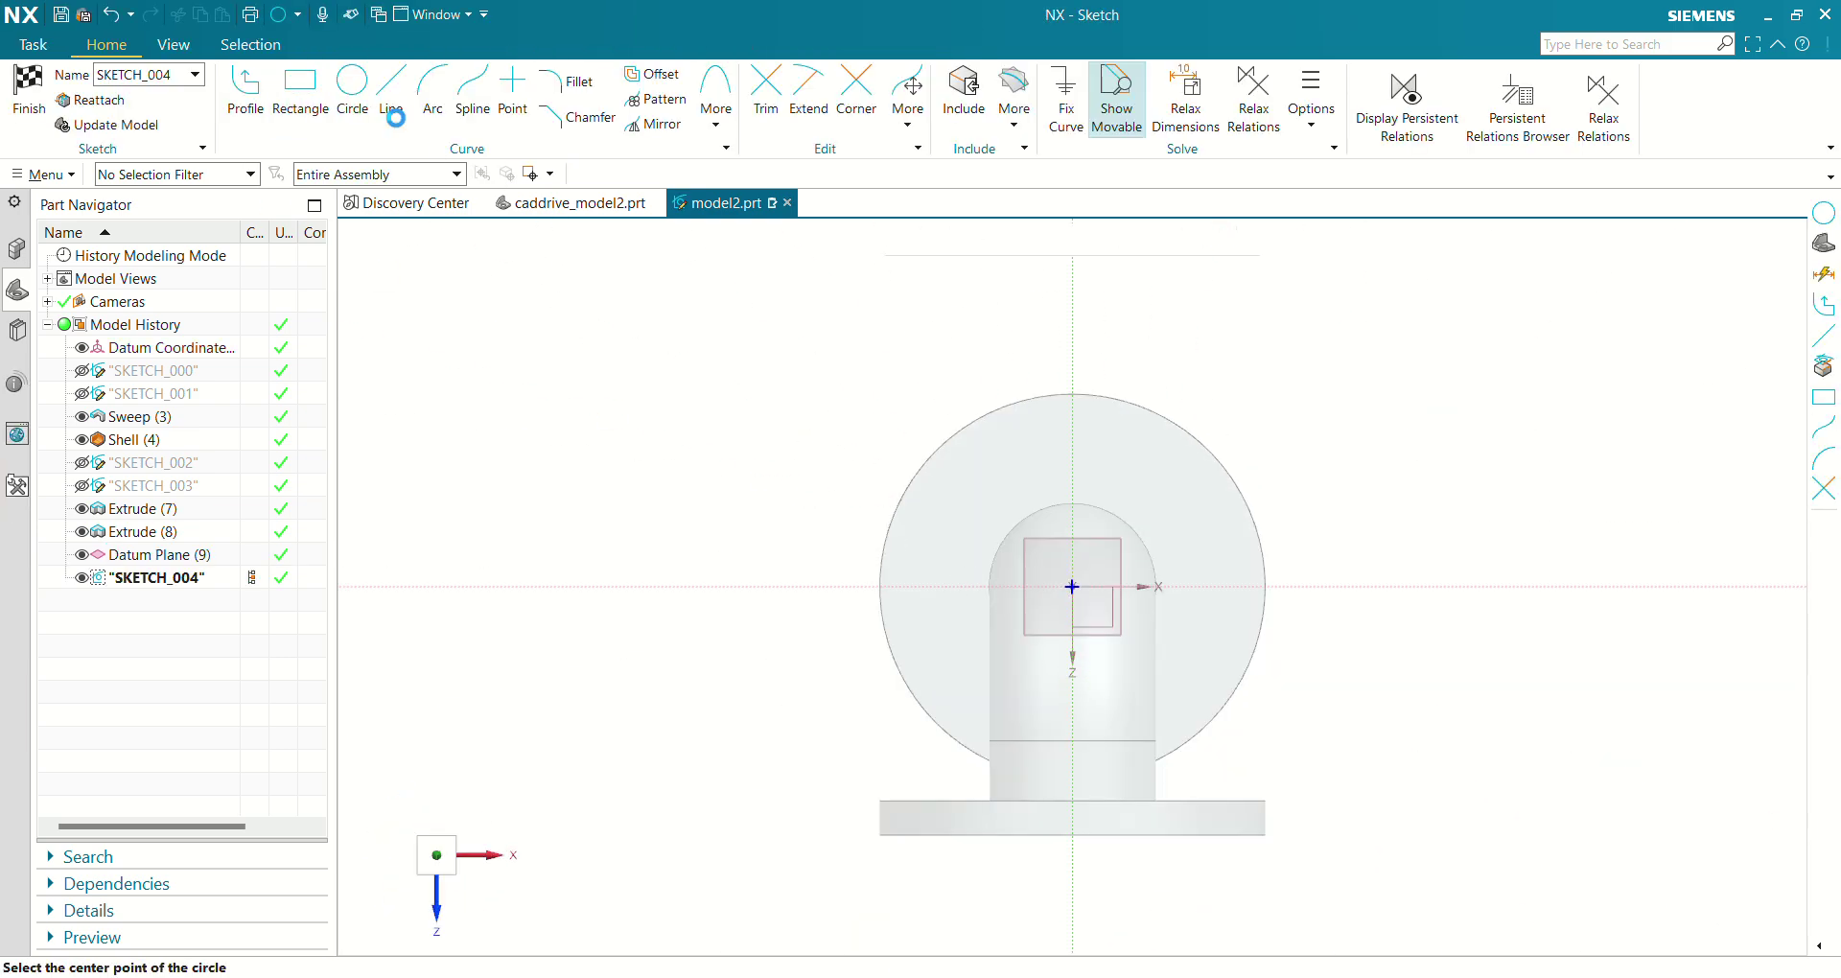
pyautogui.click(1071, 587)
pyautogui.click(1104, 602)
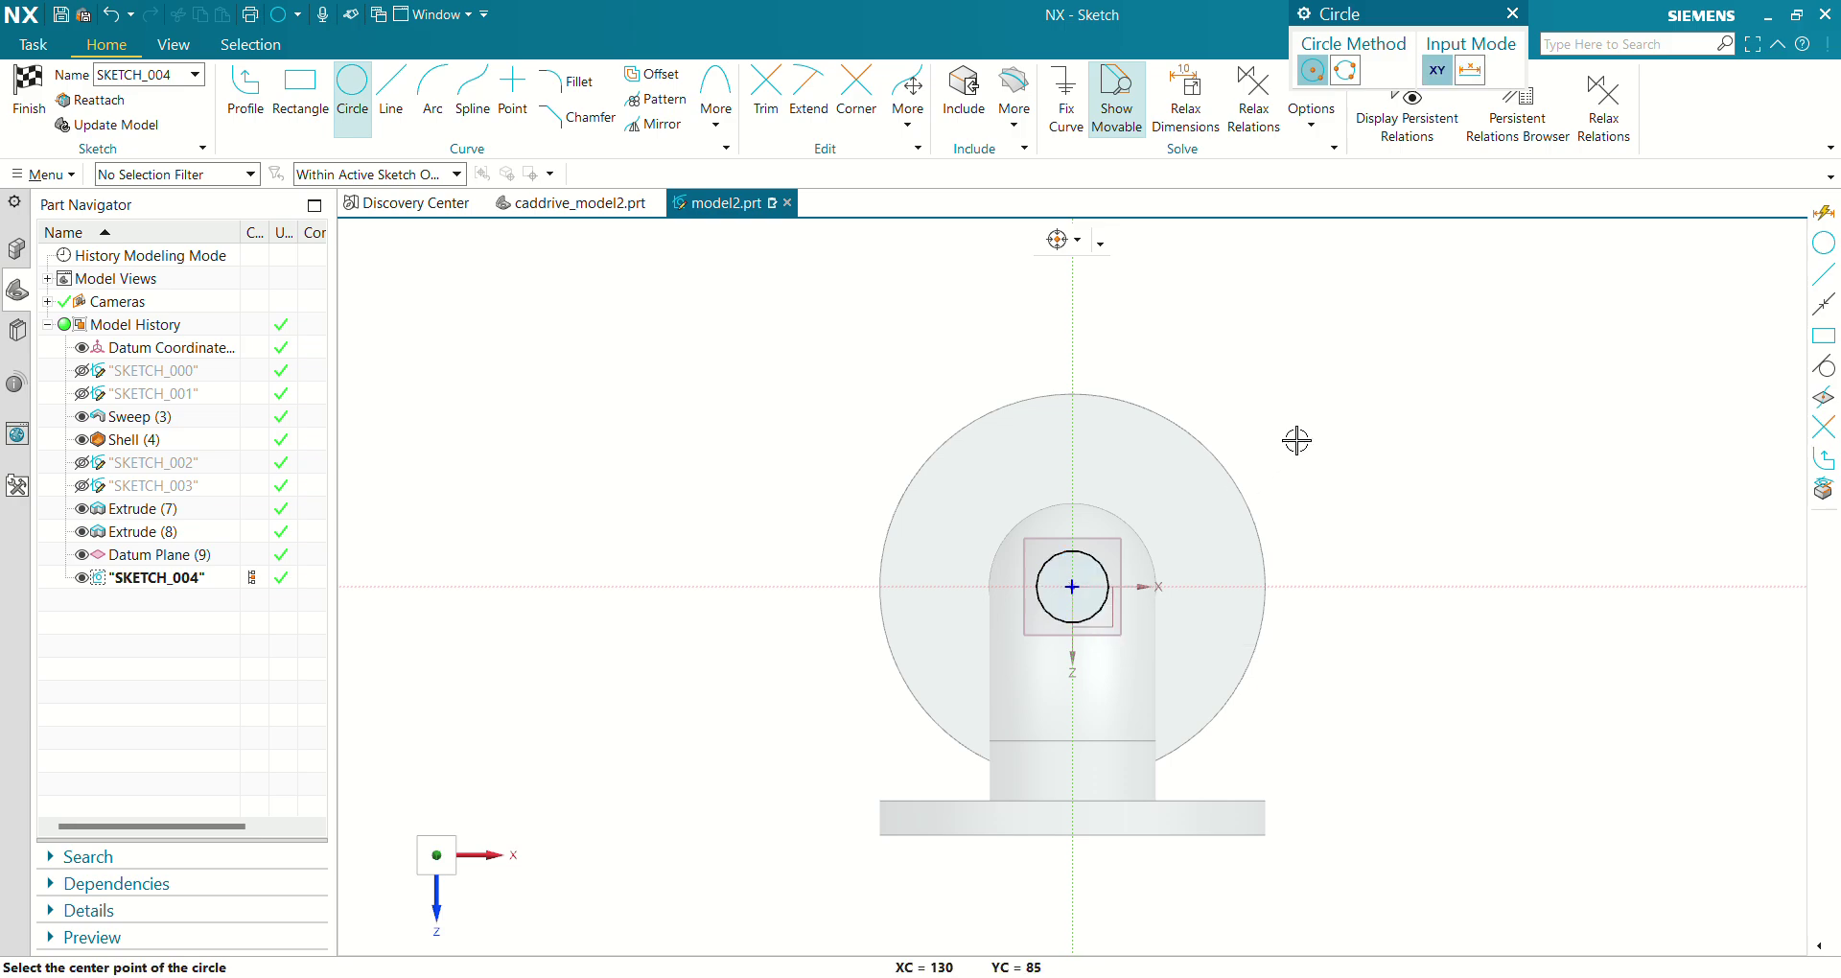
pyautogui.press('Escape')
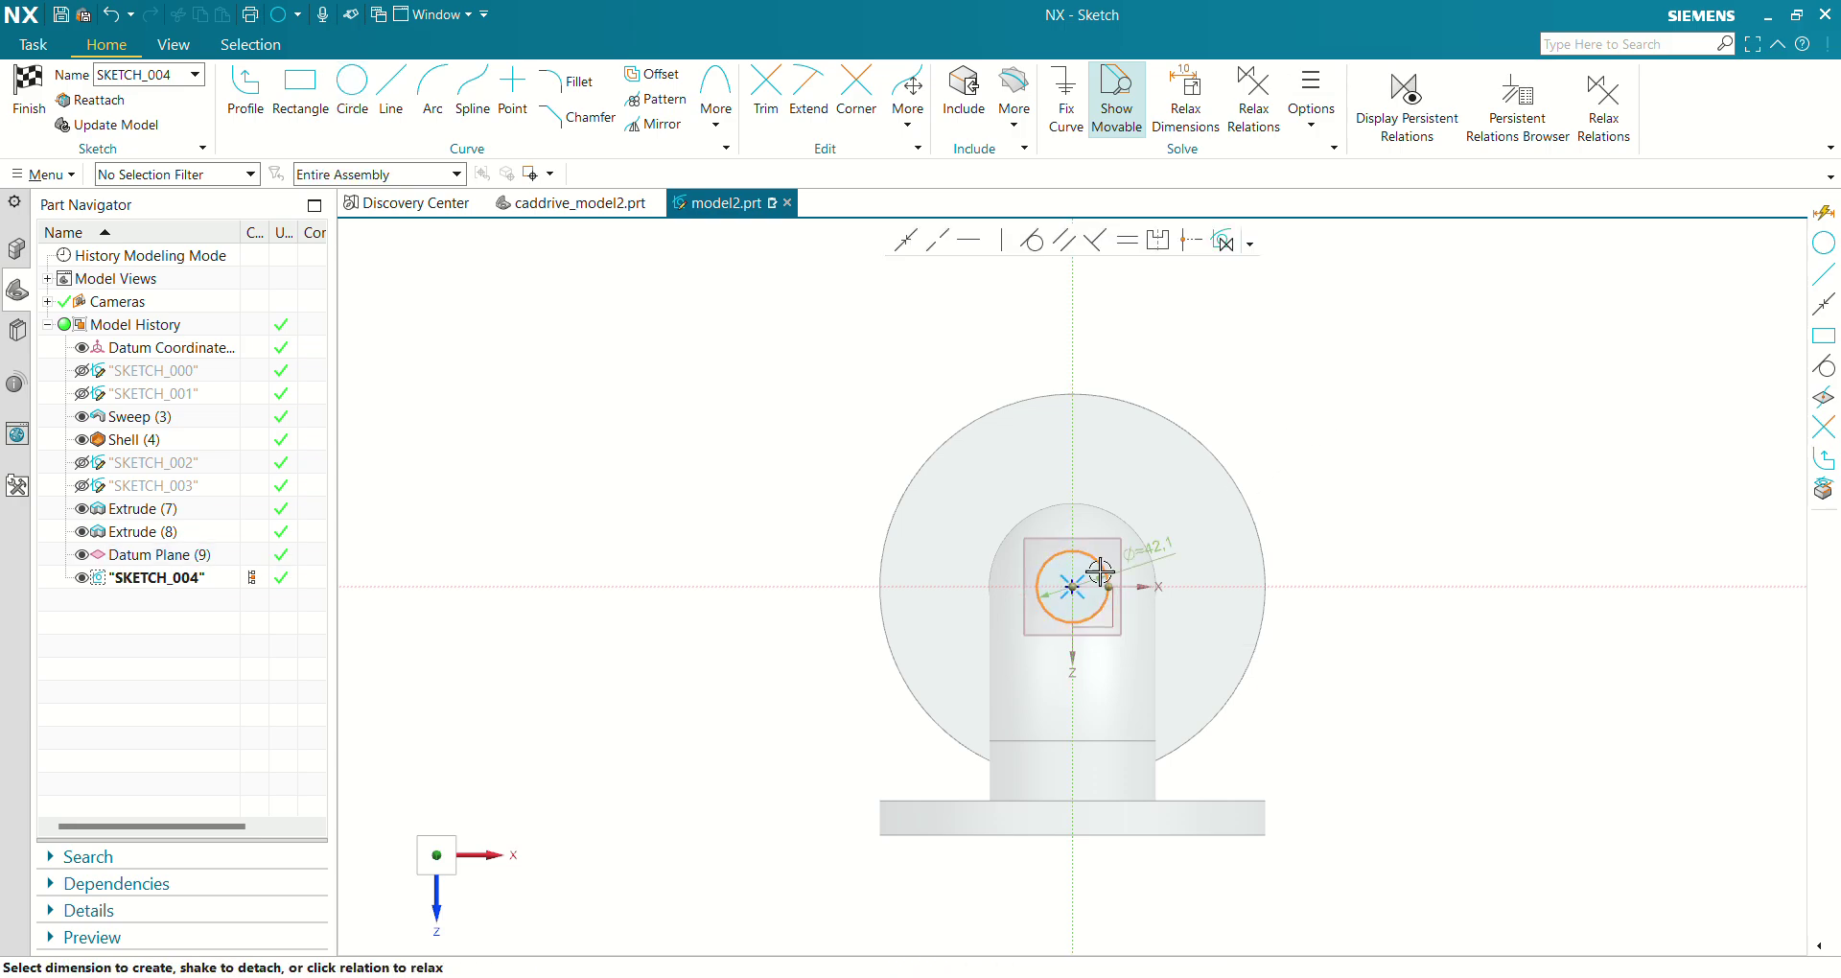
# Set the sketched circle's diameter to 50 mm and finish the sketch.
pyautogui.click(1166, 551)
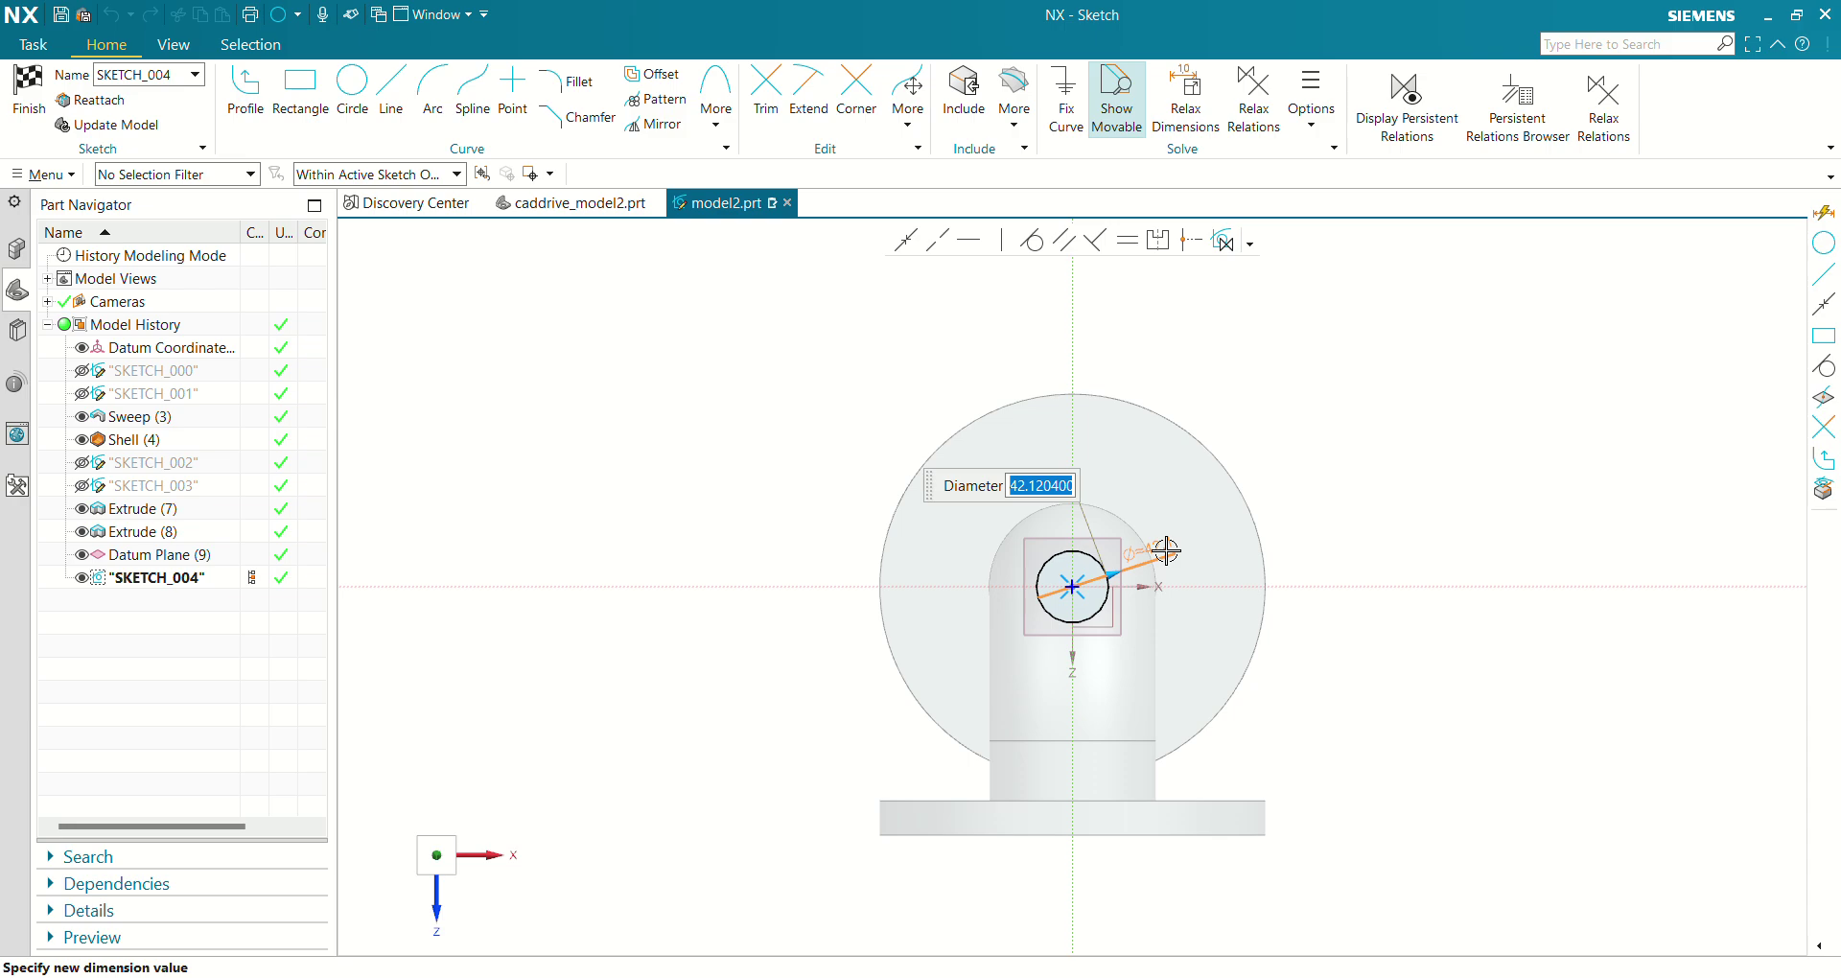
pyautogui.press('Return')
pyautogui.click(774, 527)
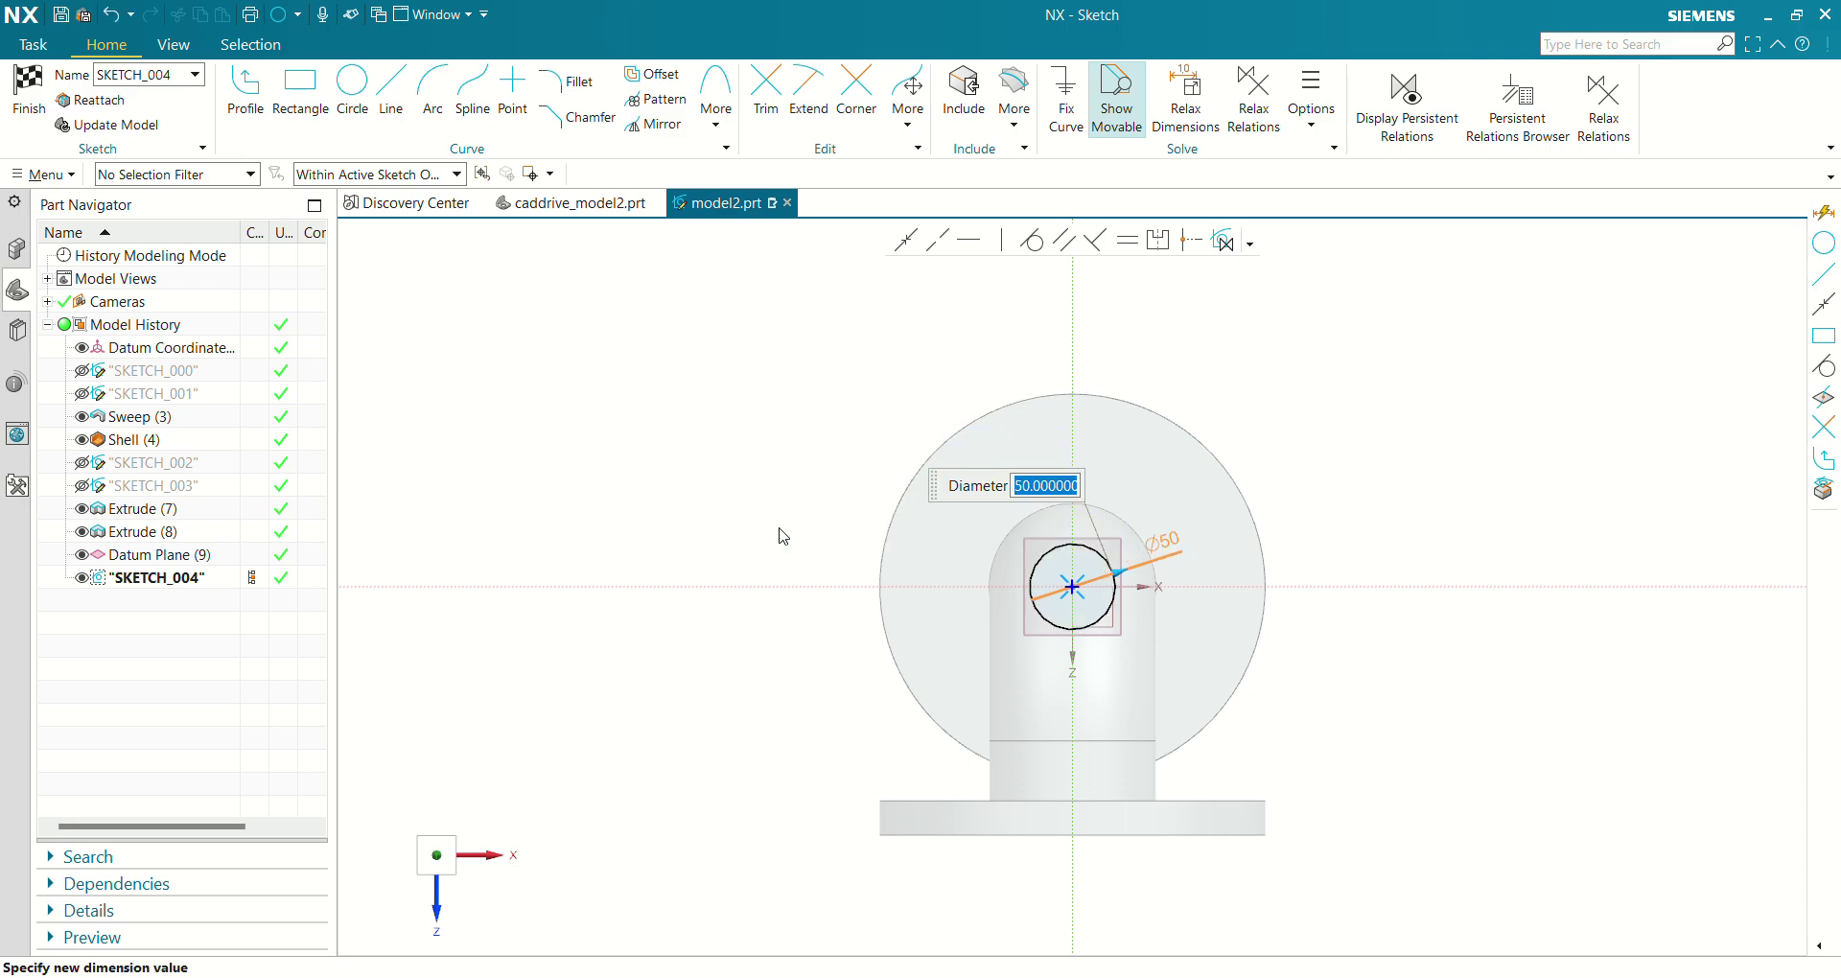
pyautogui.click(29, 91)
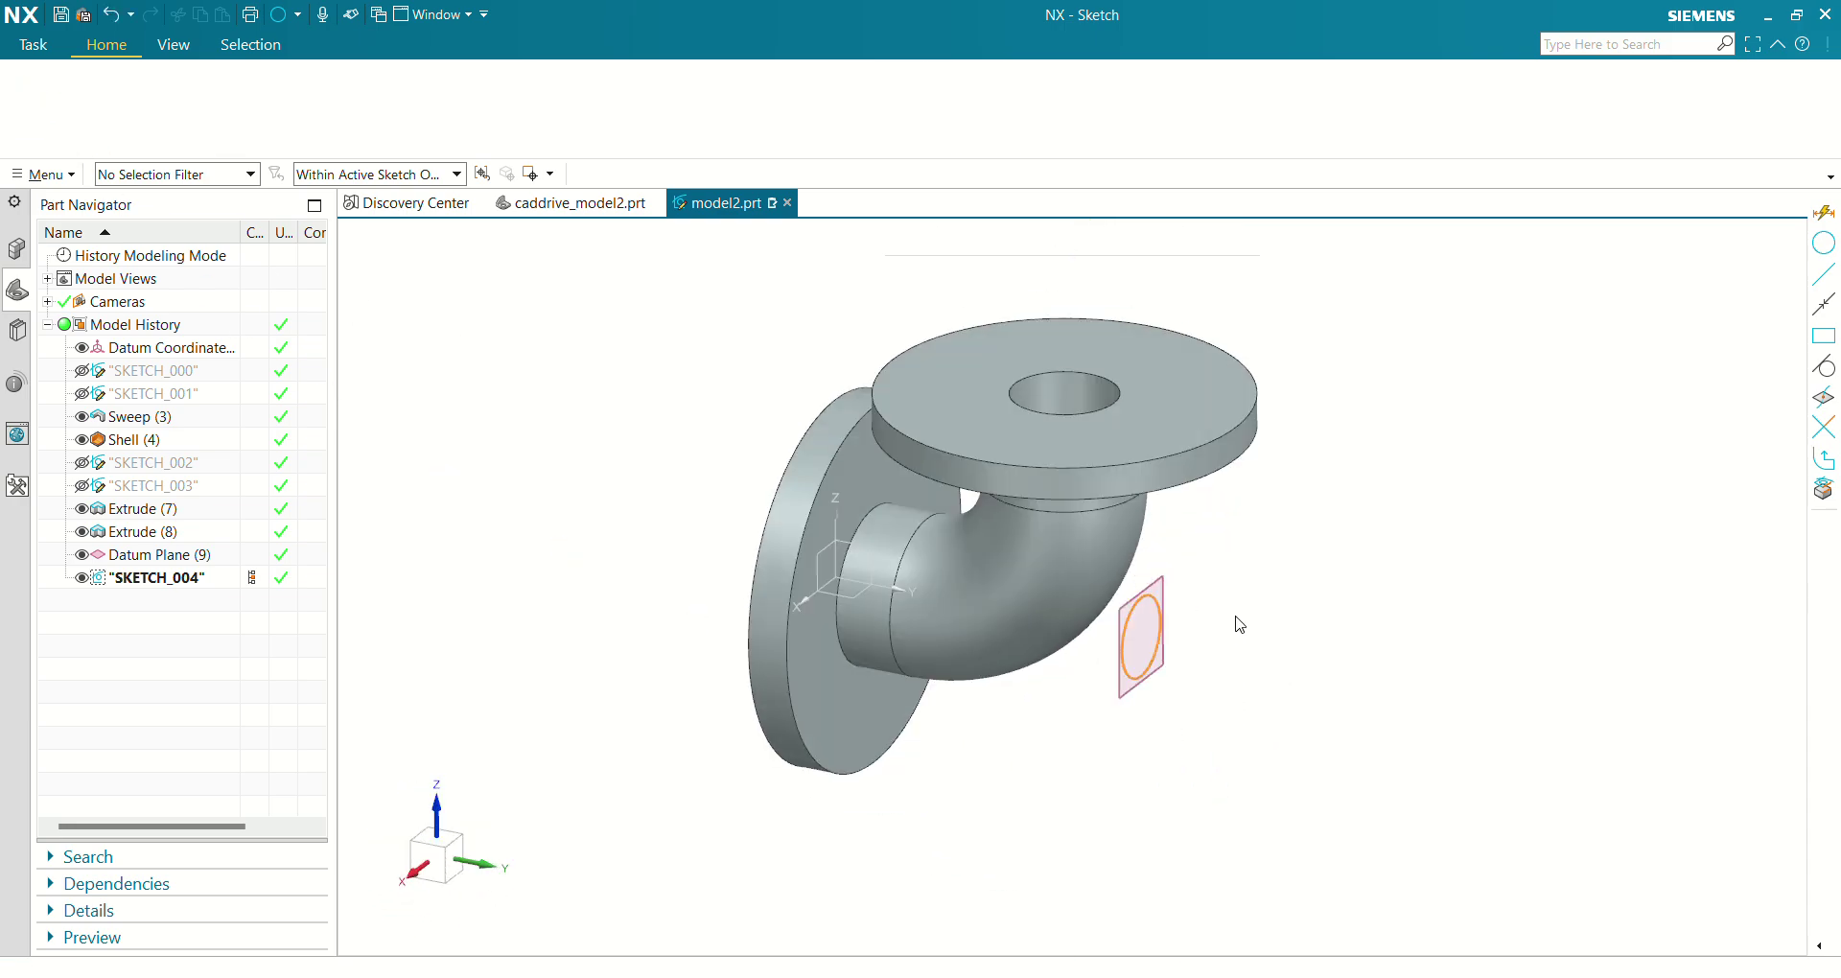
# Extrude the 50 mm circle in the reversed direction with its end set to Until Next, united with the elbow body.
pyautogui.click(147, 87)
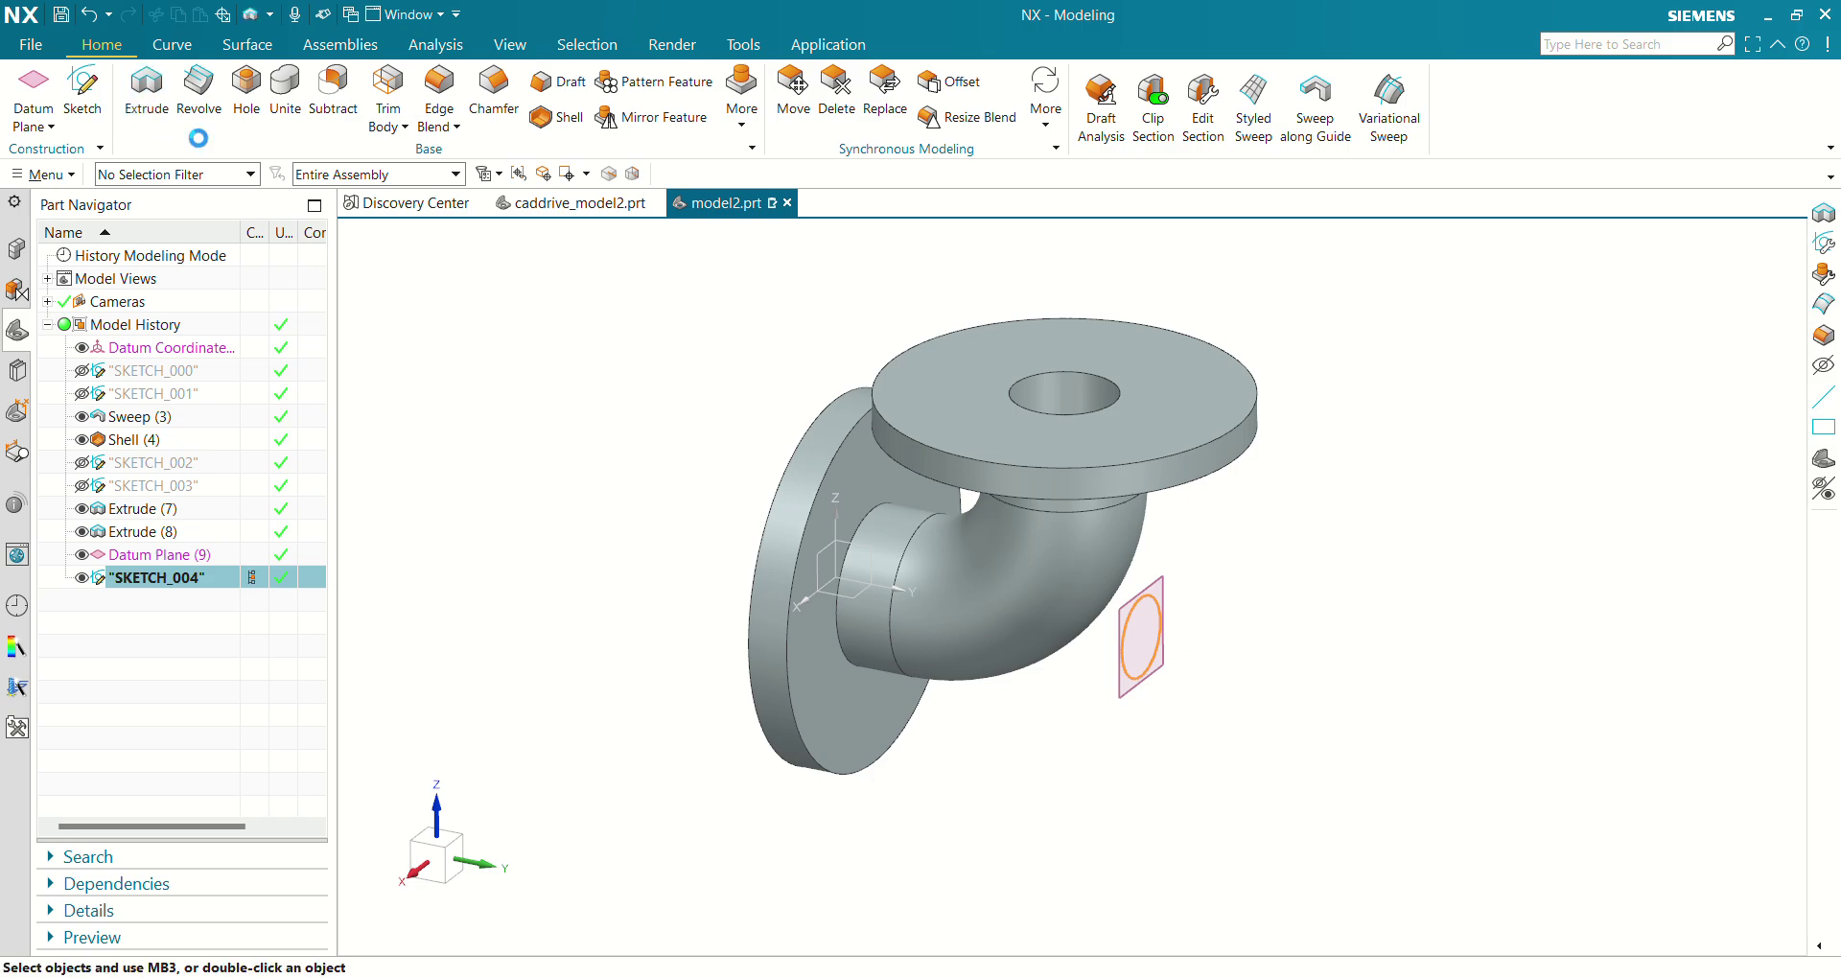
pyautogui.click(1532, 155)
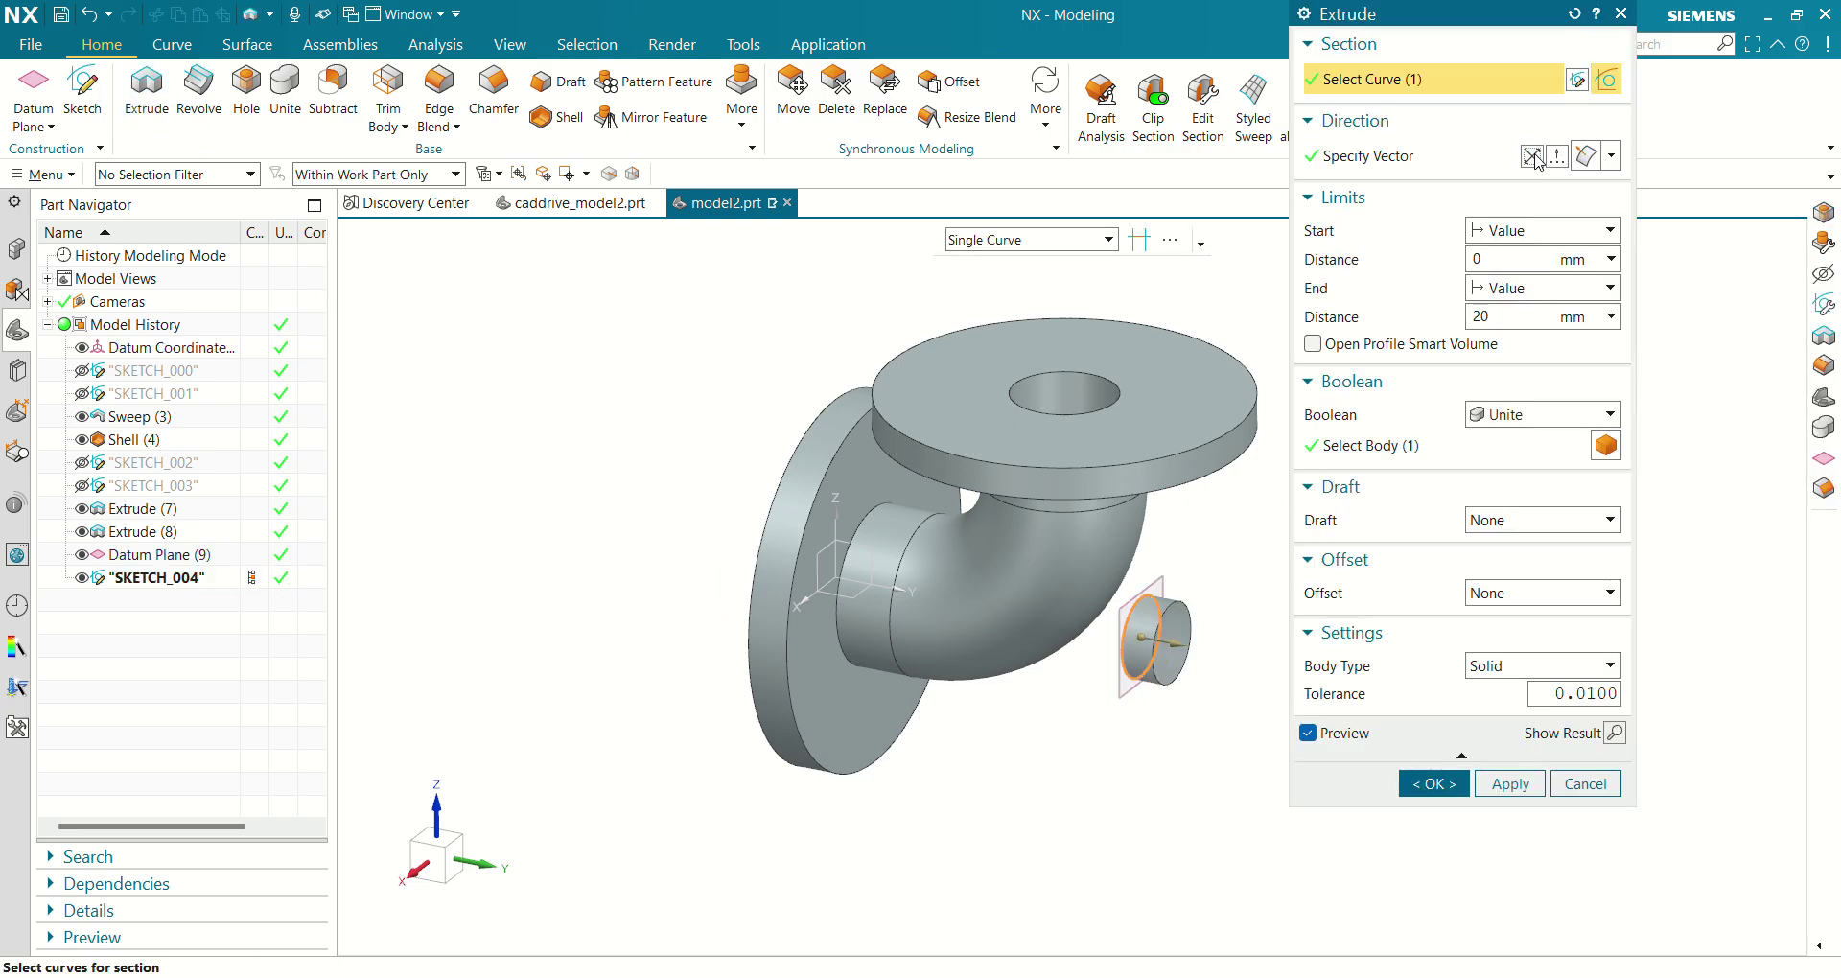
pyautogui.click(1522, 287)
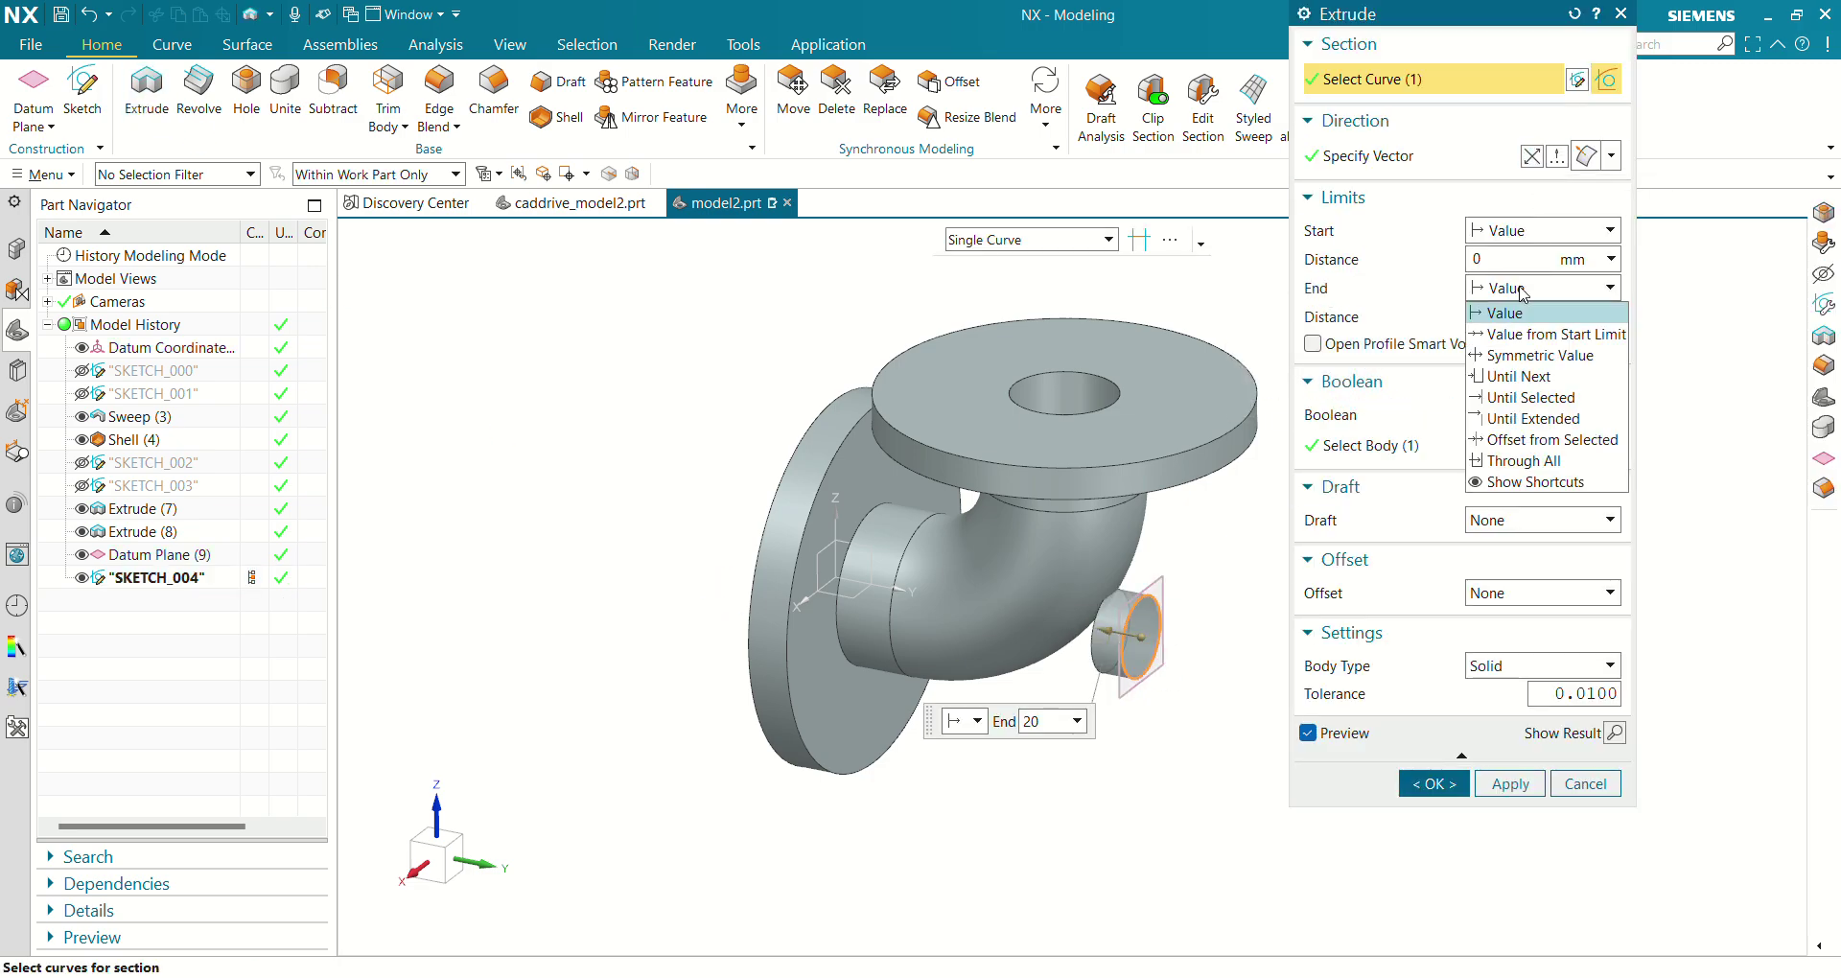
pyautogui.click(1530, 377)
pyautogui.scroll(3, 1023, 803)
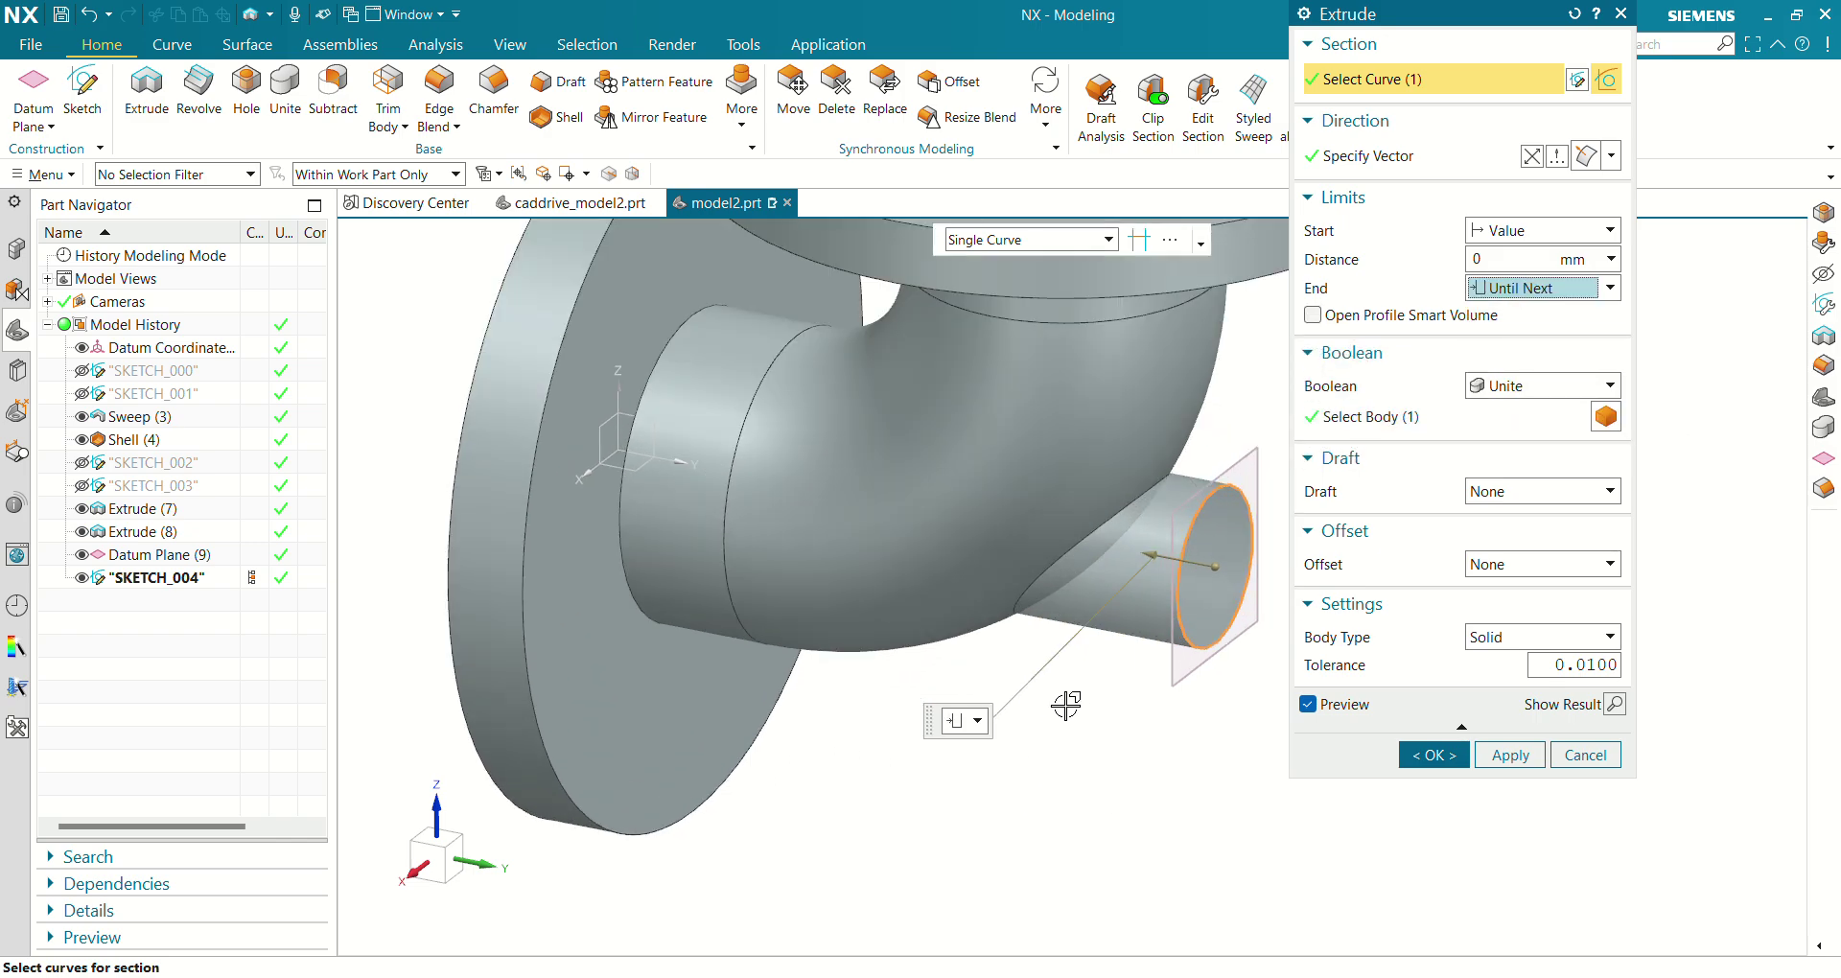
pyautogui.moveTo(1064, 698); pyautogui.dragTo(1027, 691, button='middle')
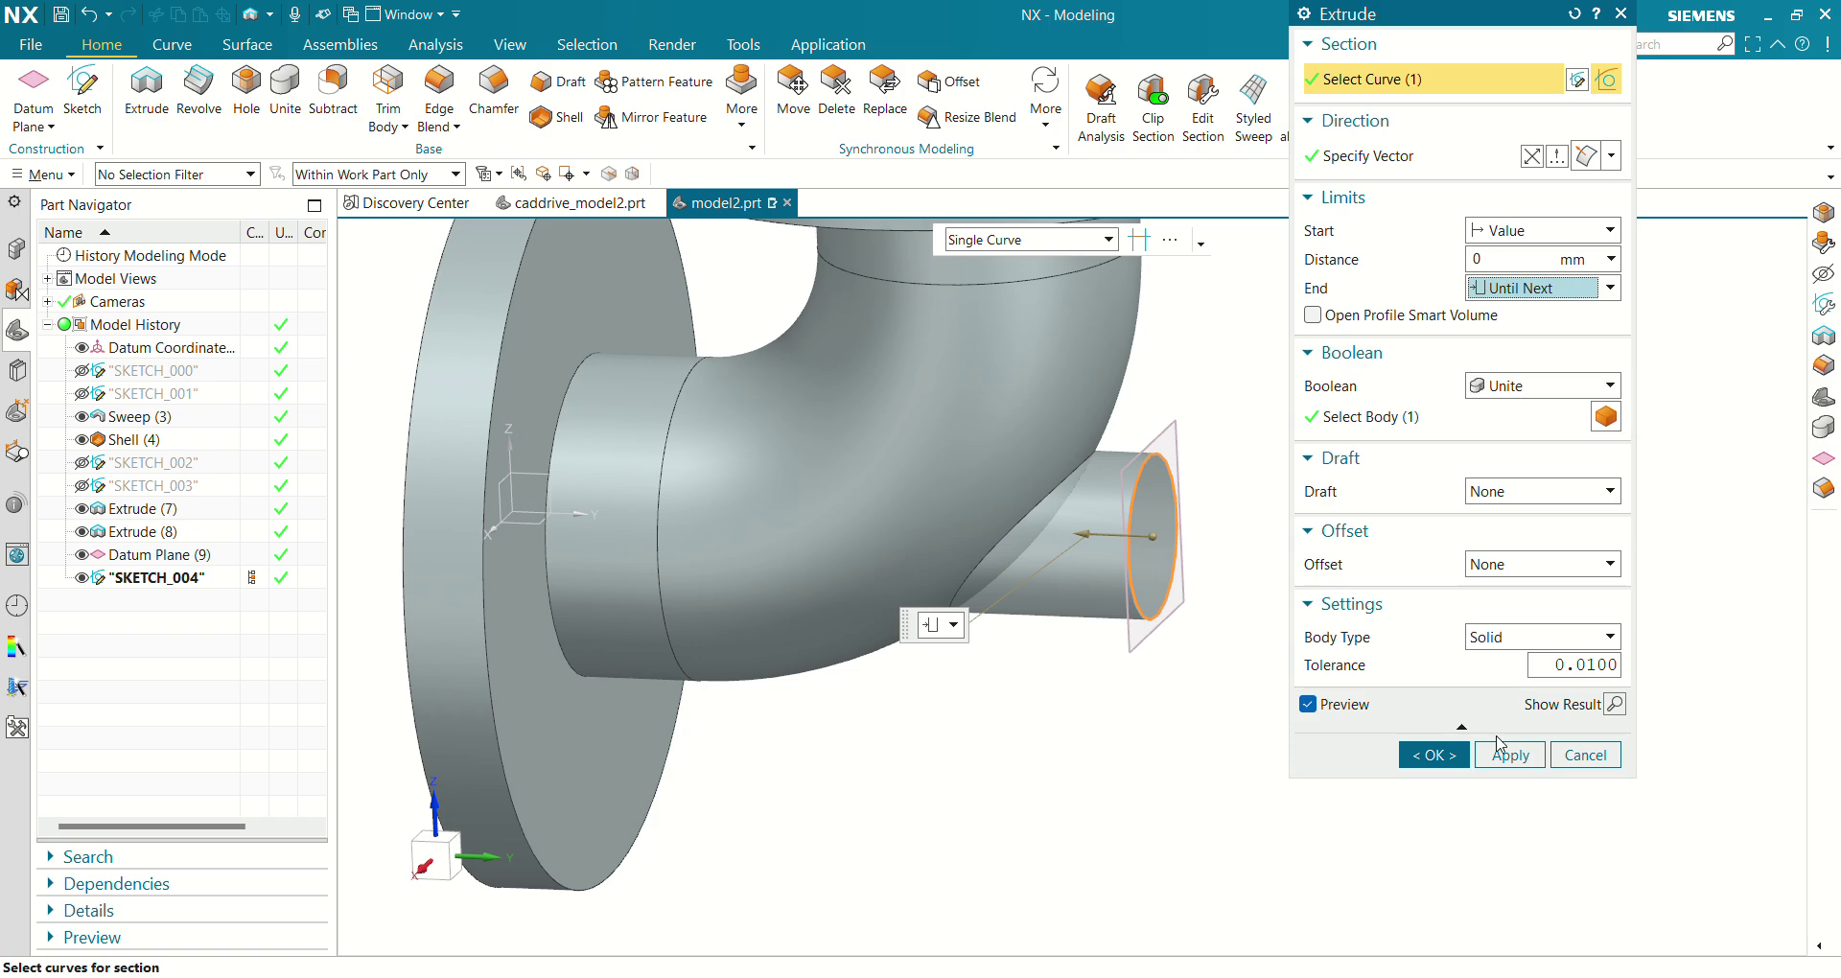
pyautogui.click(1434, 754)
# Hide the boss sketch and its datum plane, checking the side boss against the reference in caddrive_model2.prt.
pyautogui.scroll(-3, 1309, 566)
pyautogui.scroll(3, 1284, 614)
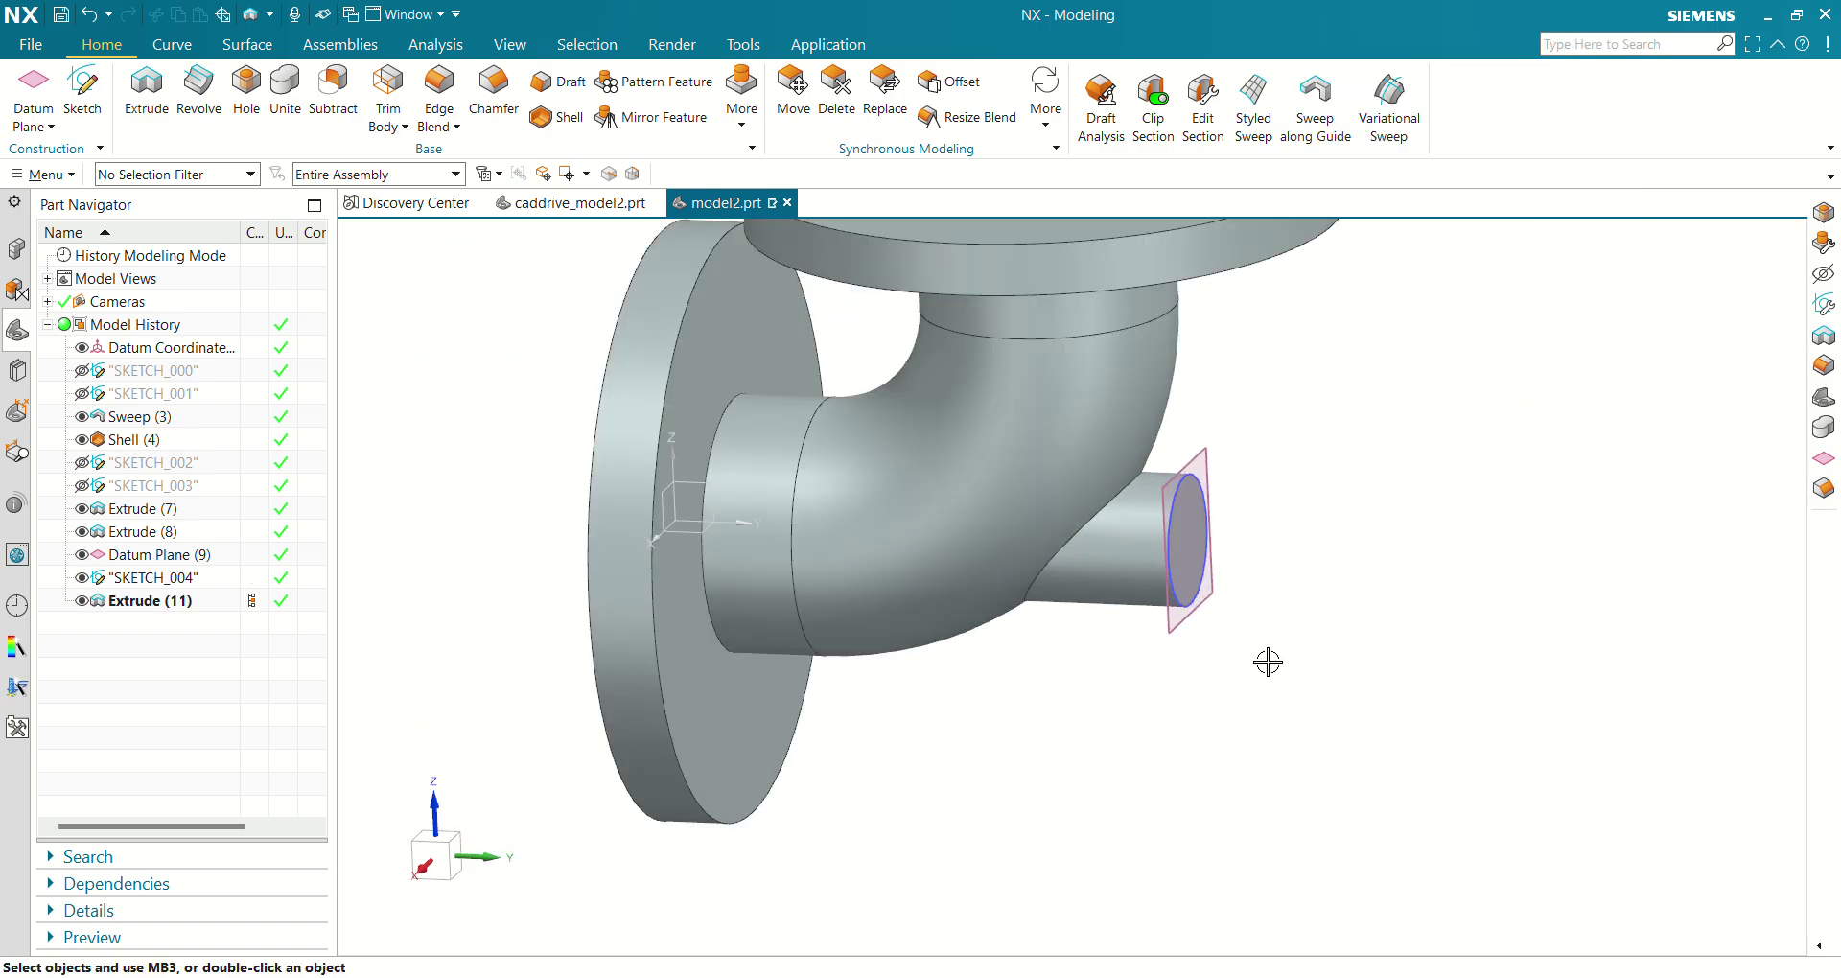
pyautogui.moveTo(1266, 658); pyautogui.dragTo(739, 692, button='middle')
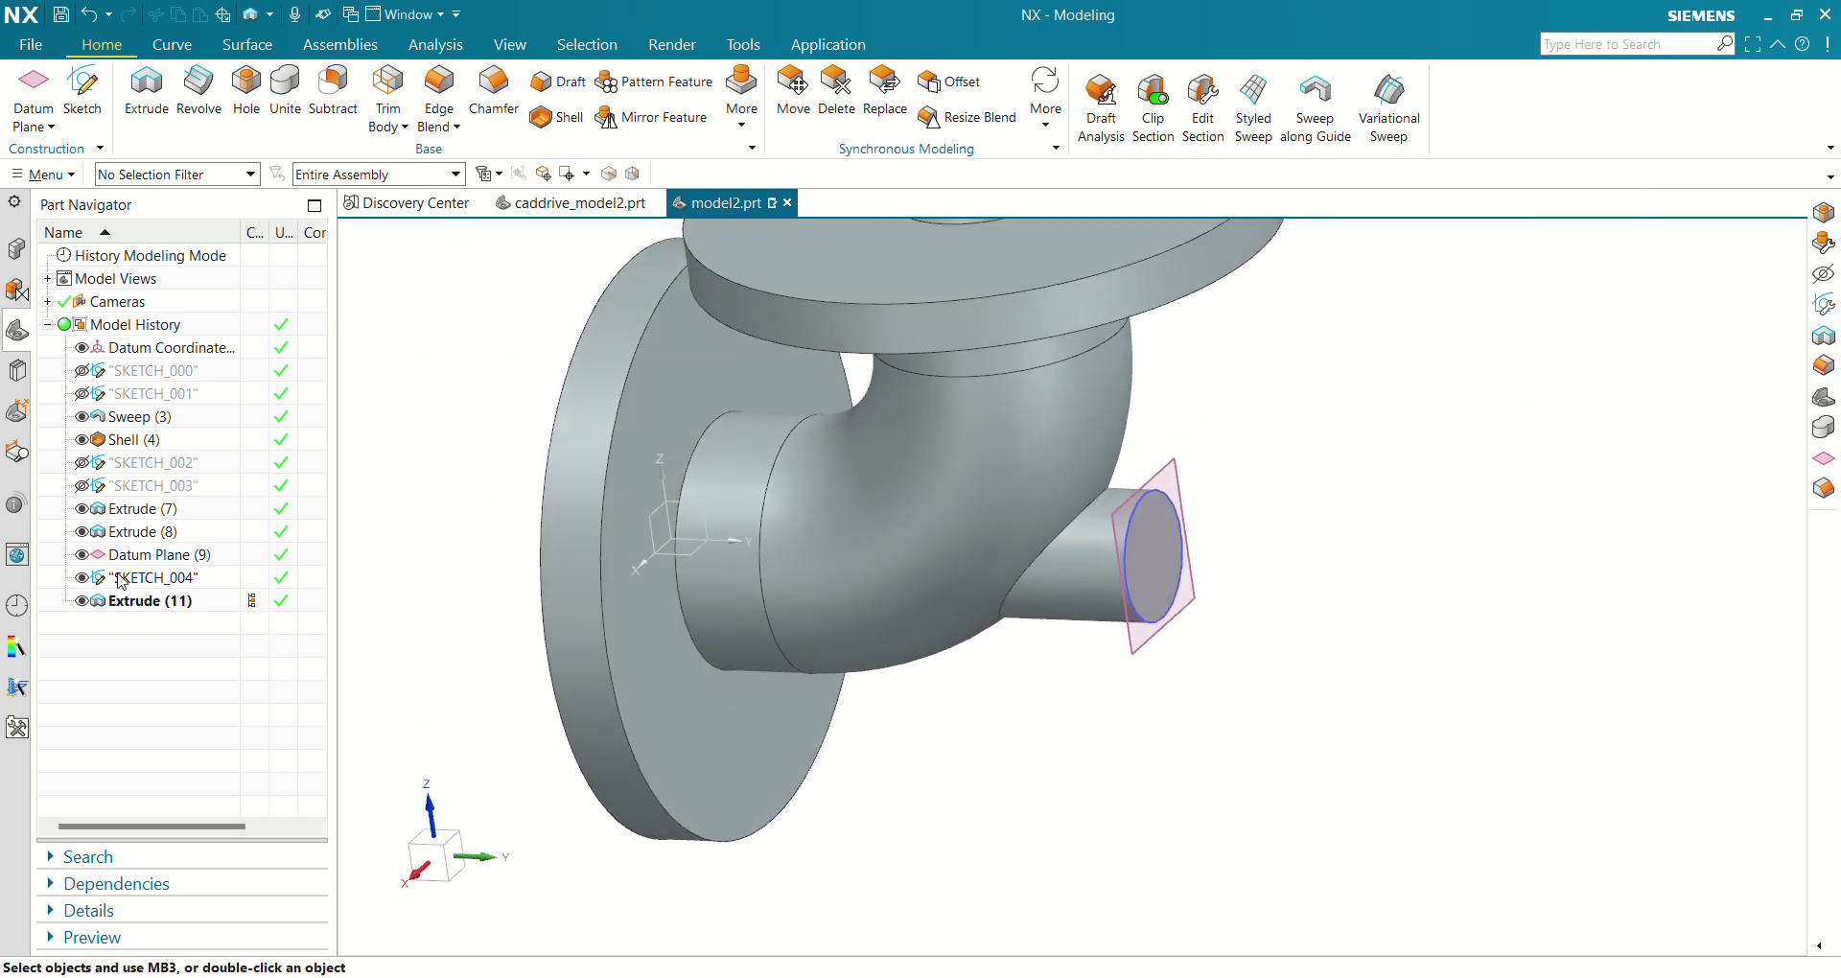
pyautogui.click(83, 577)
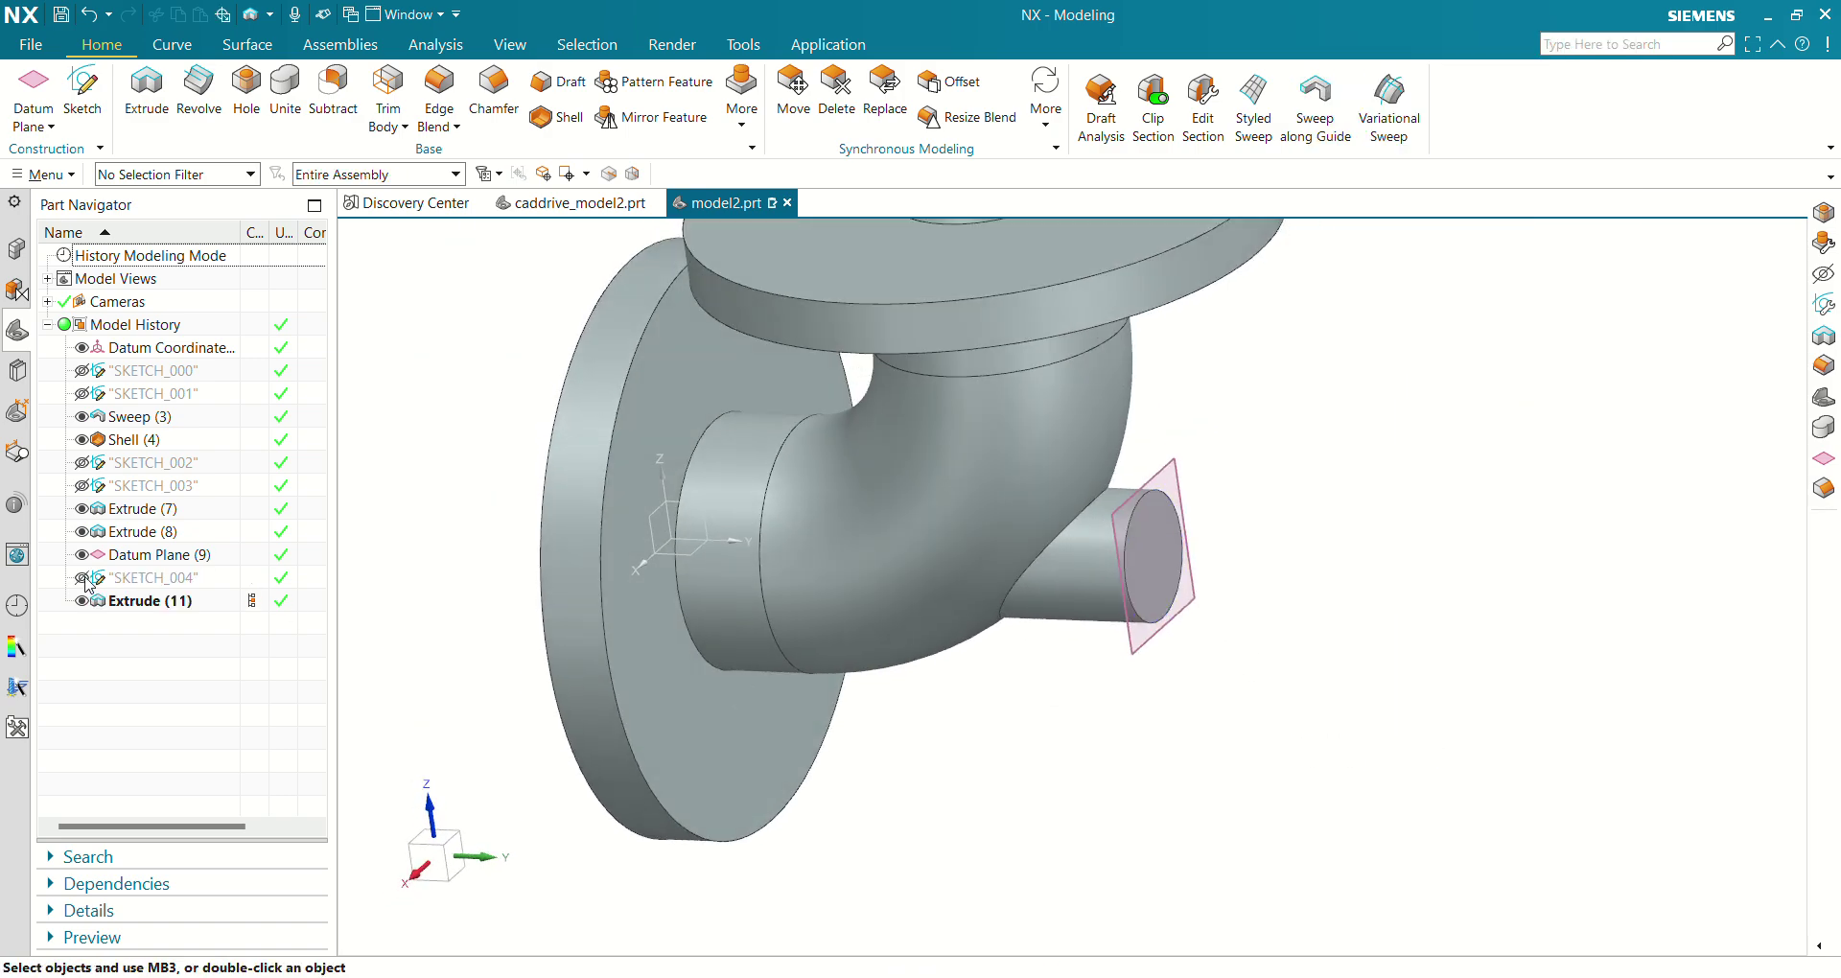
pyautogui.click(574, 202)
pyautogui.moveTo(639, 470); pyautogui.dragTo(863, 432, button='middle')
pyautogui.scroll(4, 934, 570)
pyautogui.click(709, 203)
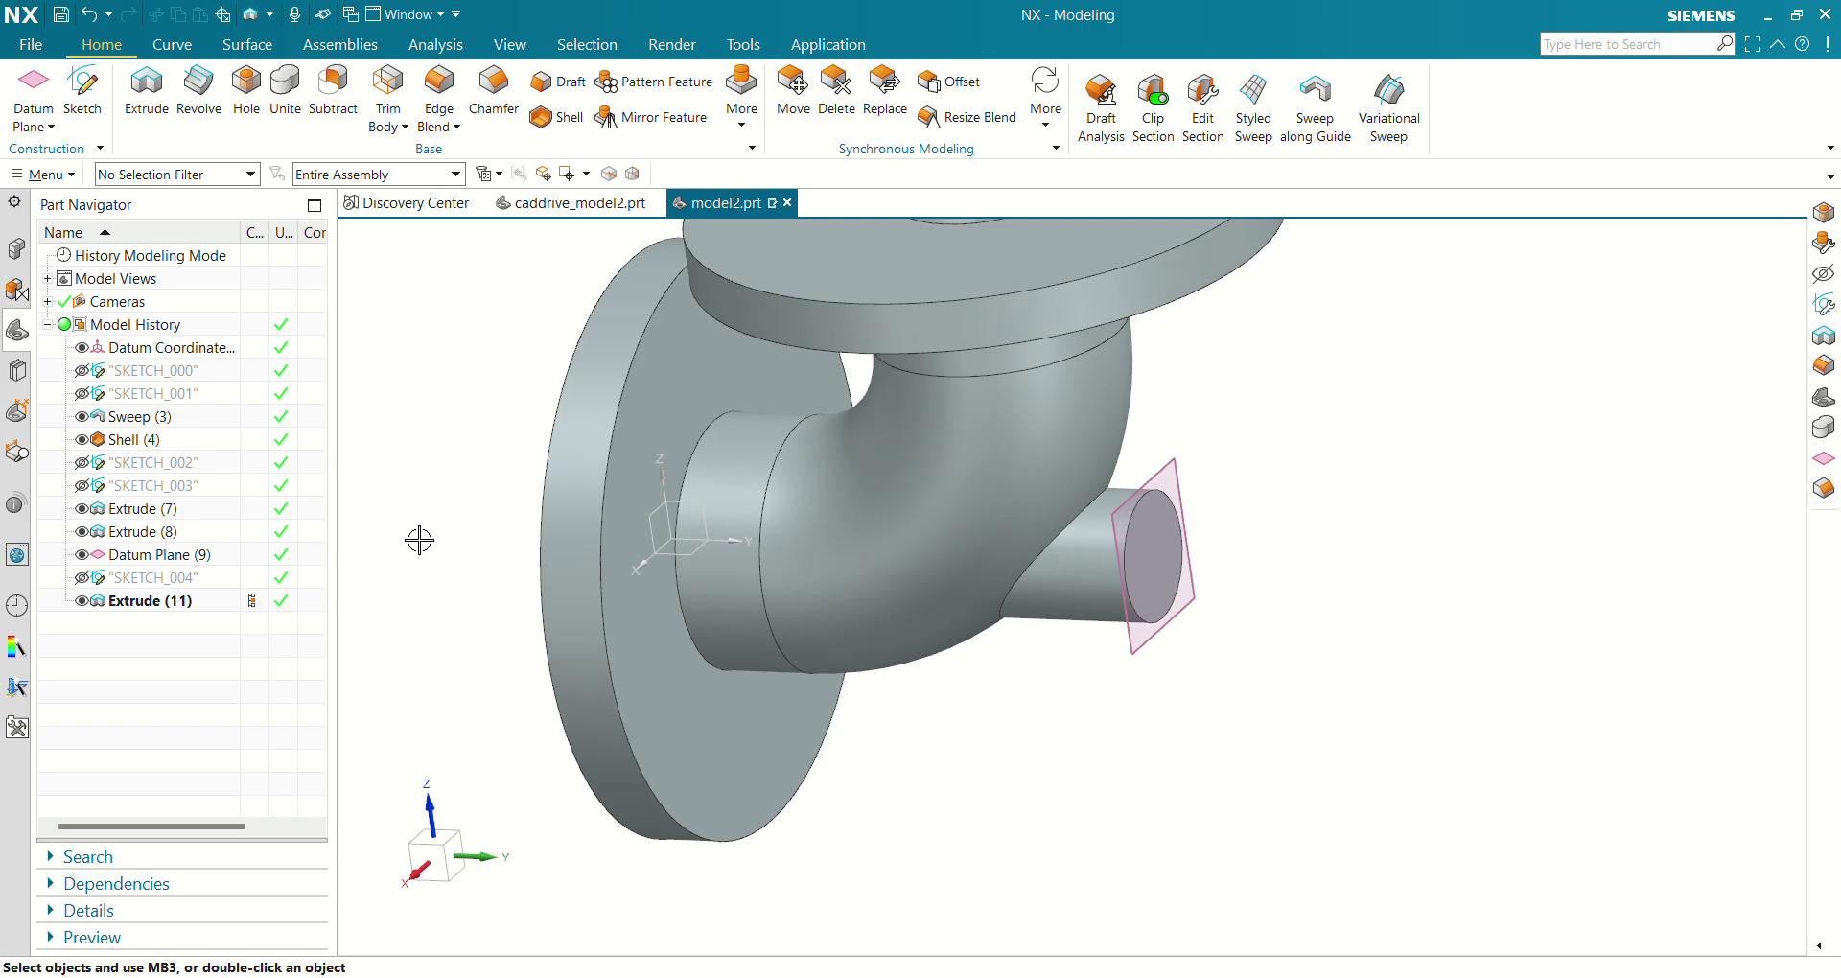
pyautogui.click(85, 554)
# Start a counterbored hole positioned at the arc centre of the side boss's end edge.
pyautogui.moveTo(1031, 584); pyautogui.dragTo(1059, 681, button='middle')
pyautogui.scroll(2, 1064, 518)
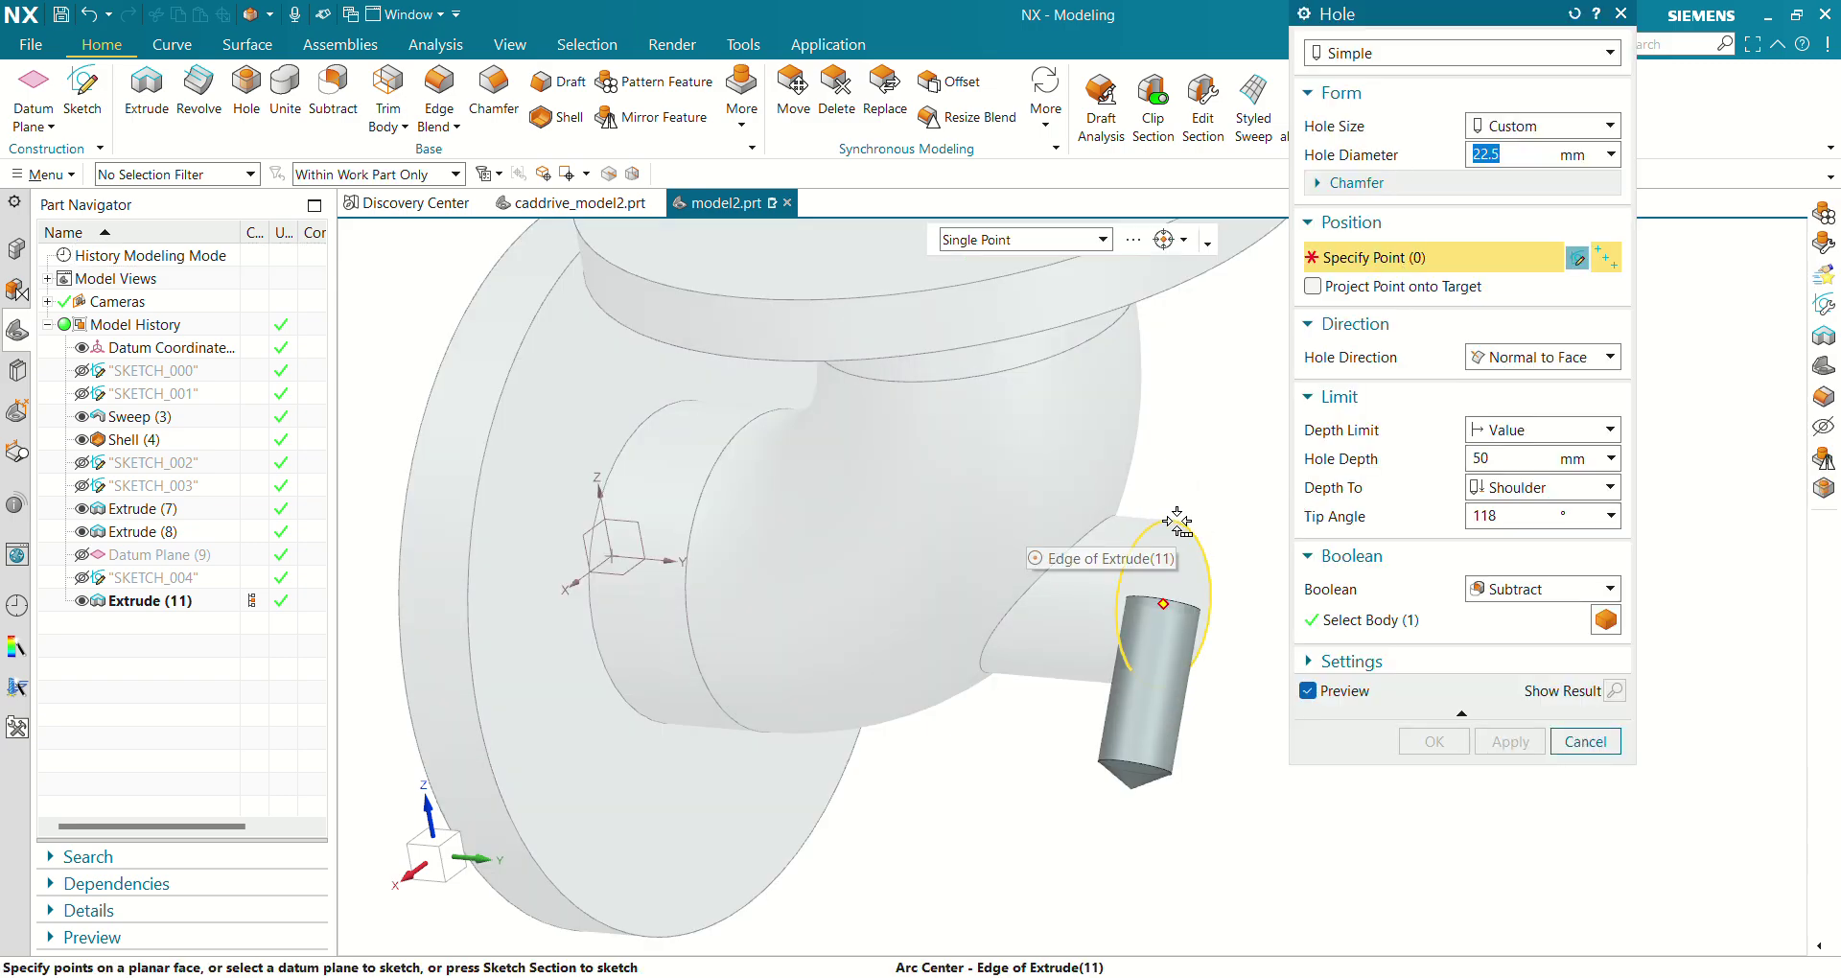
pyautogui.click(1177, 523)
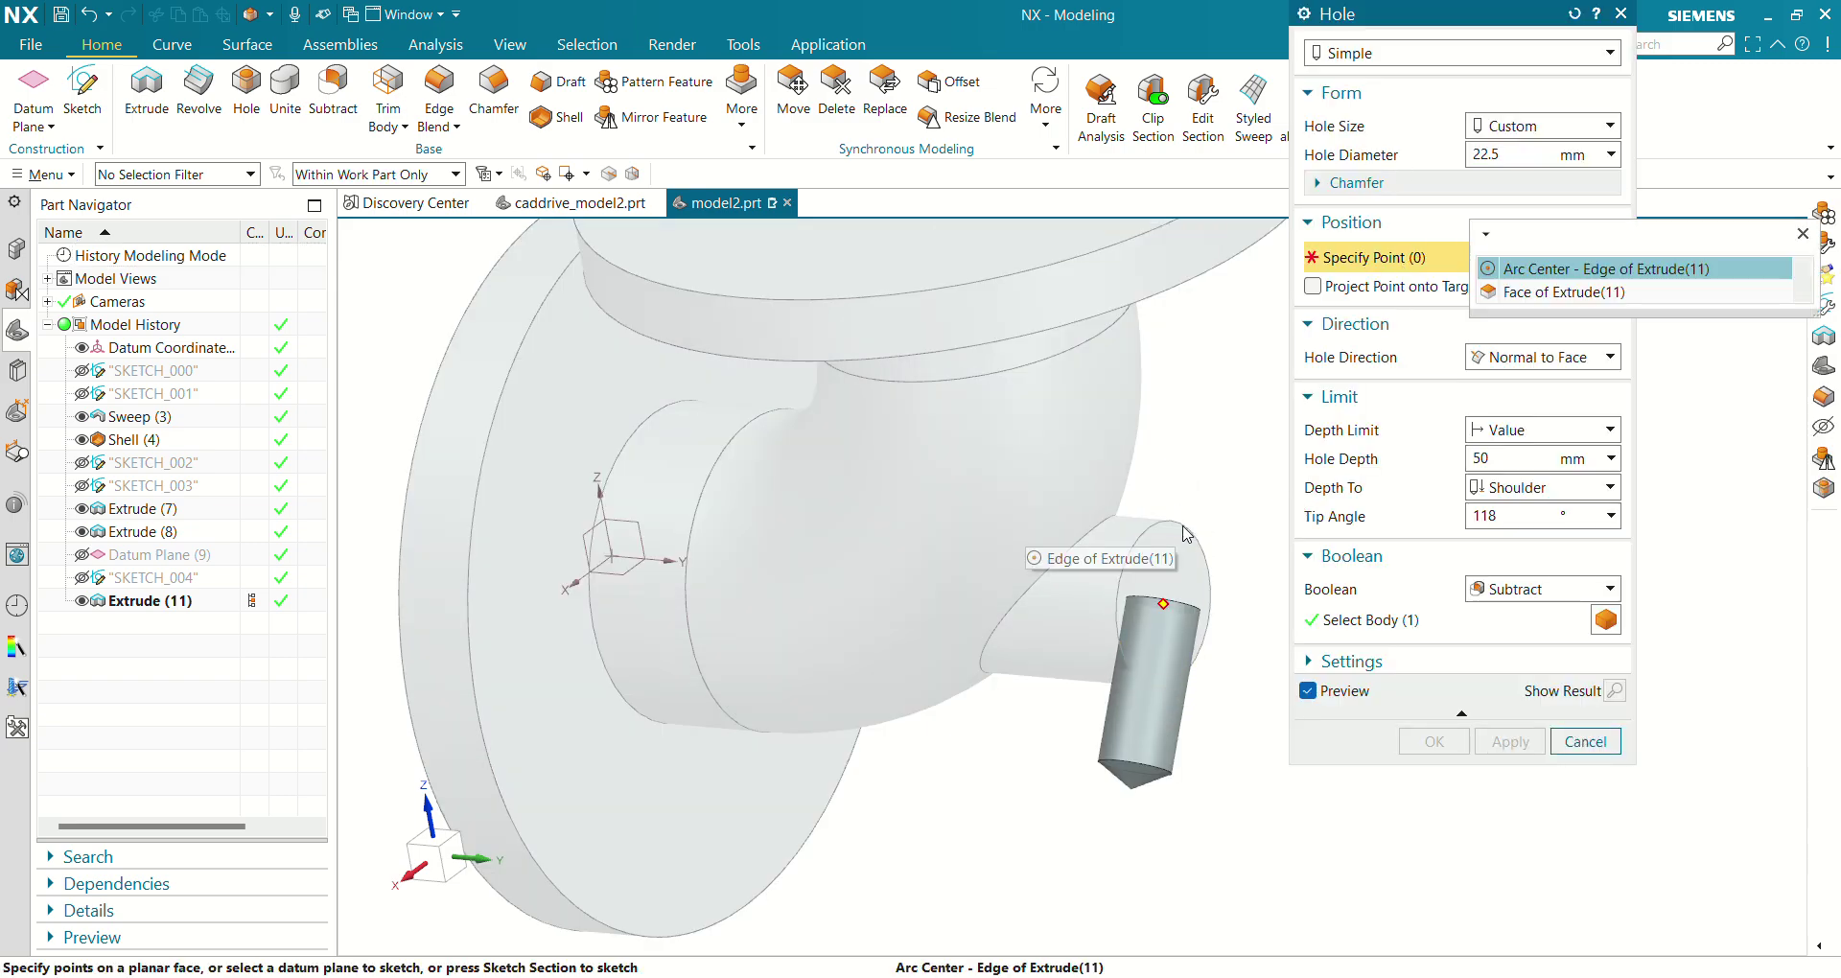
pyautogui.click(1541, 271)
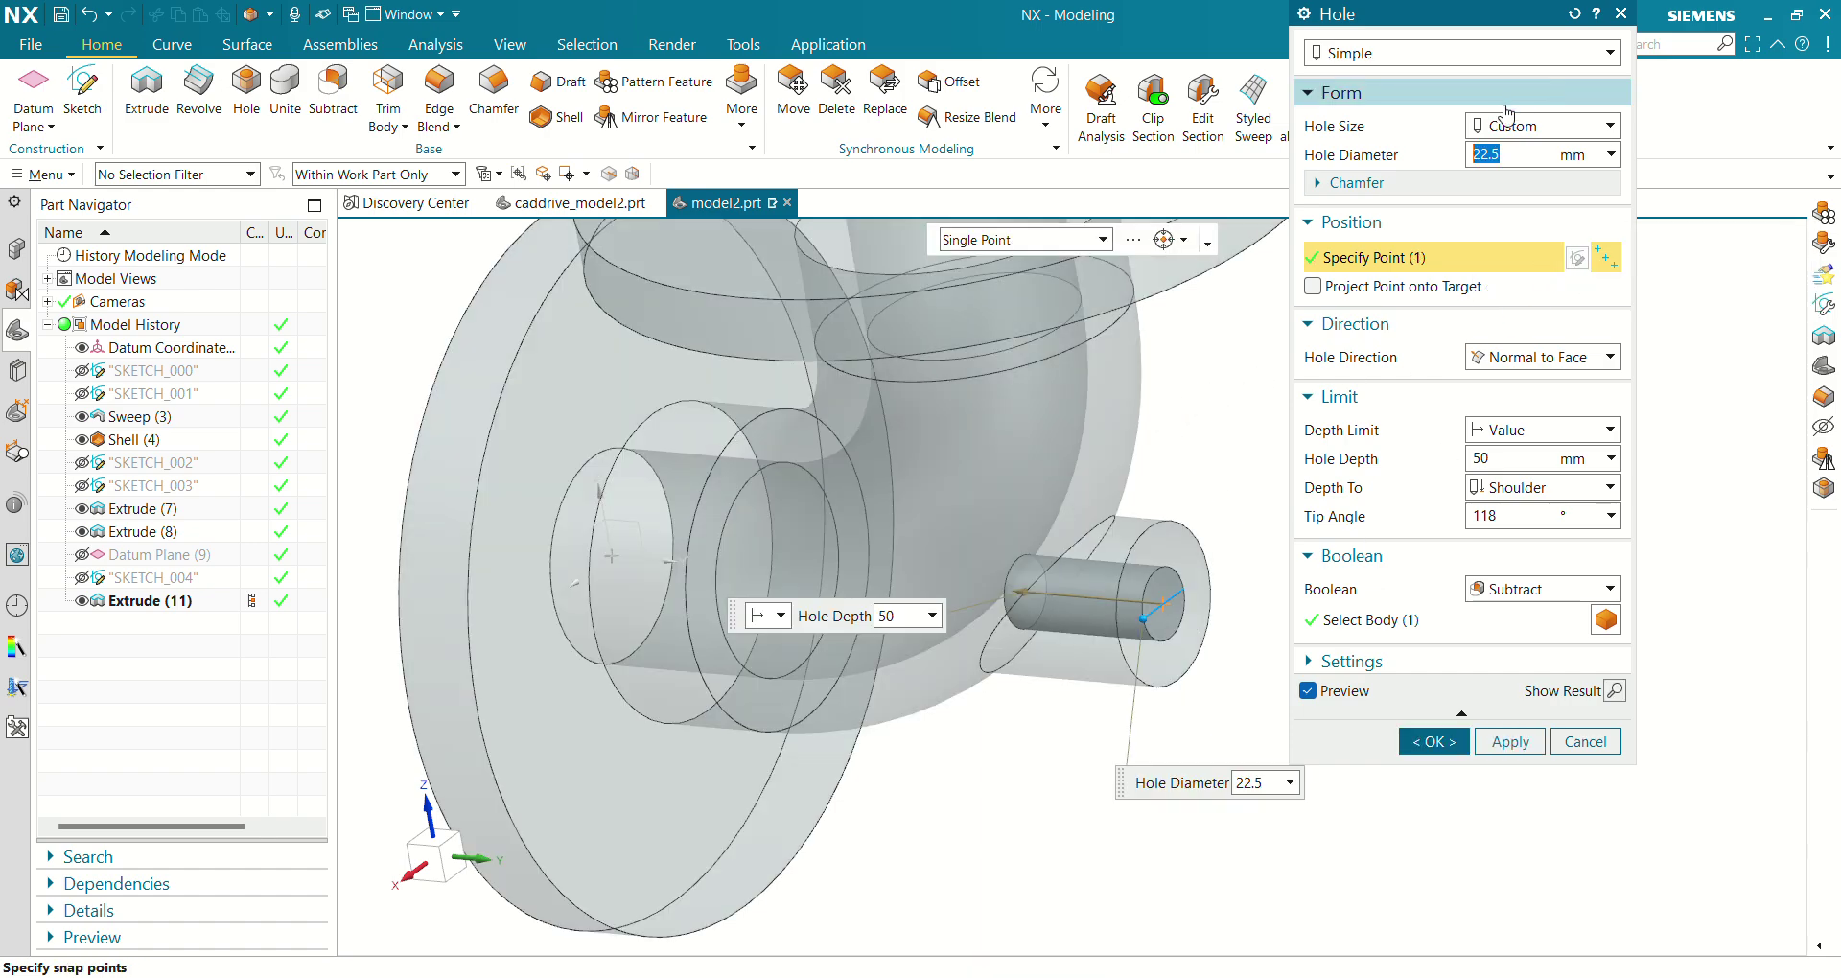
pyautogui.click(1395, 58)
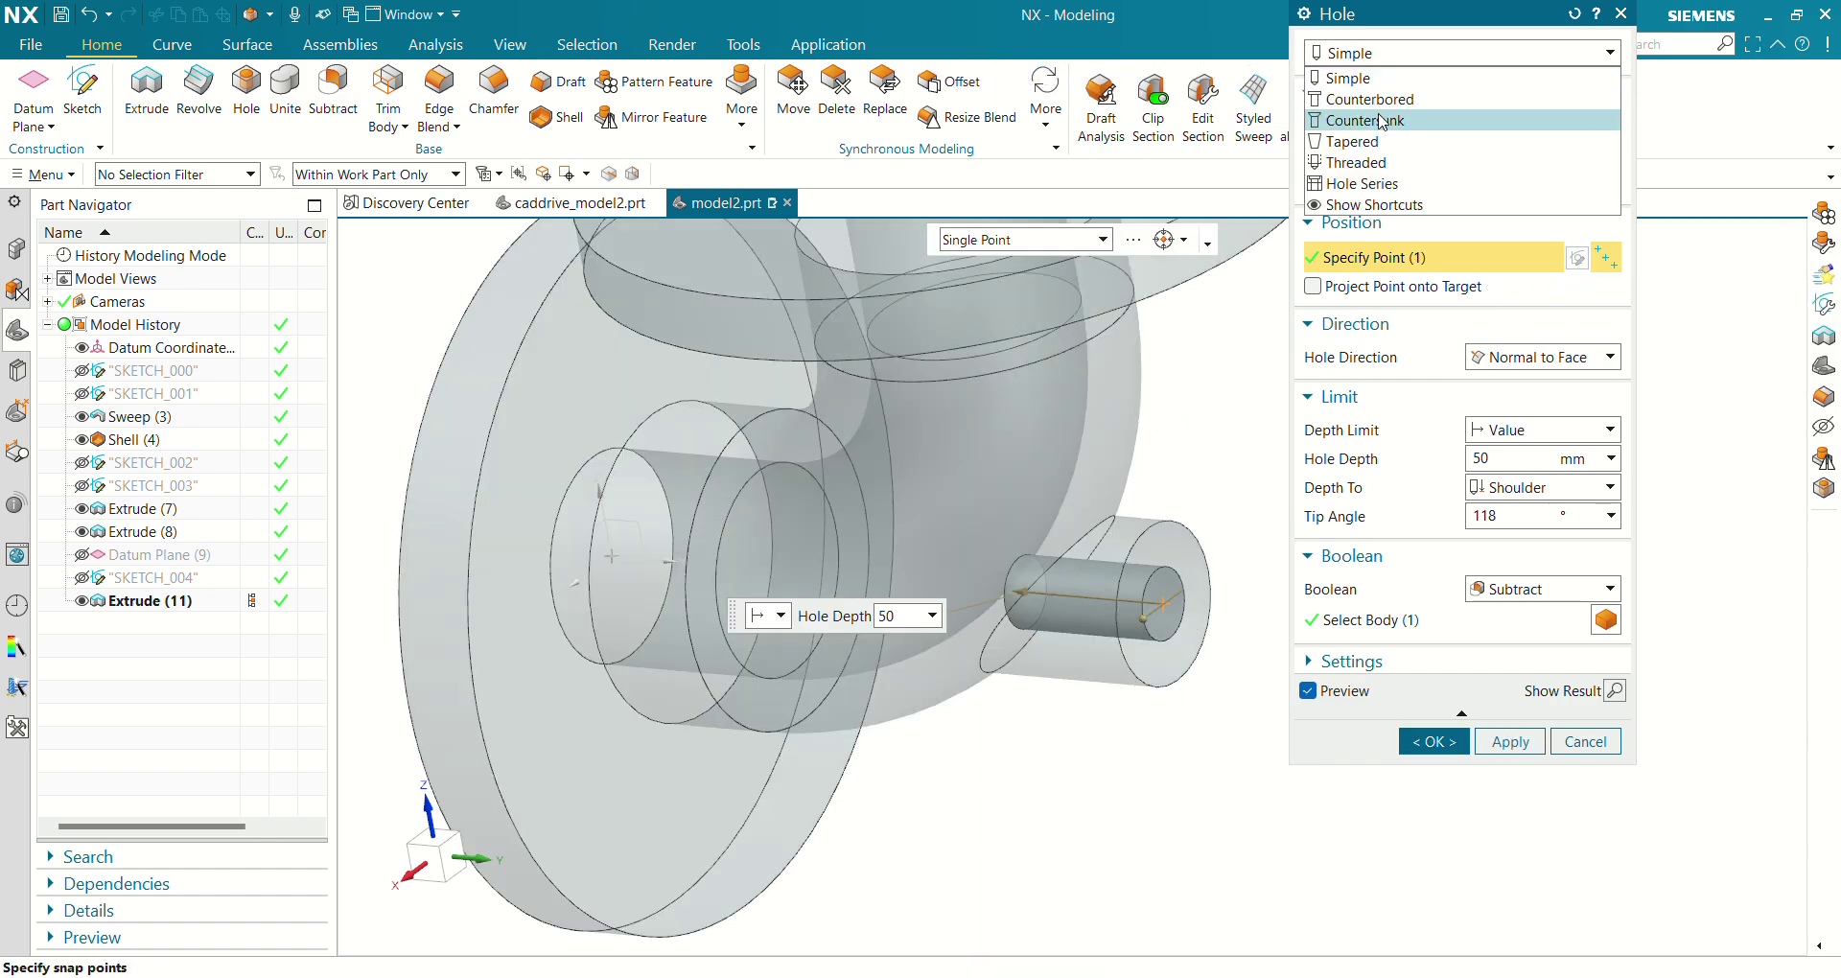
pyautogui.click(1381, 99)
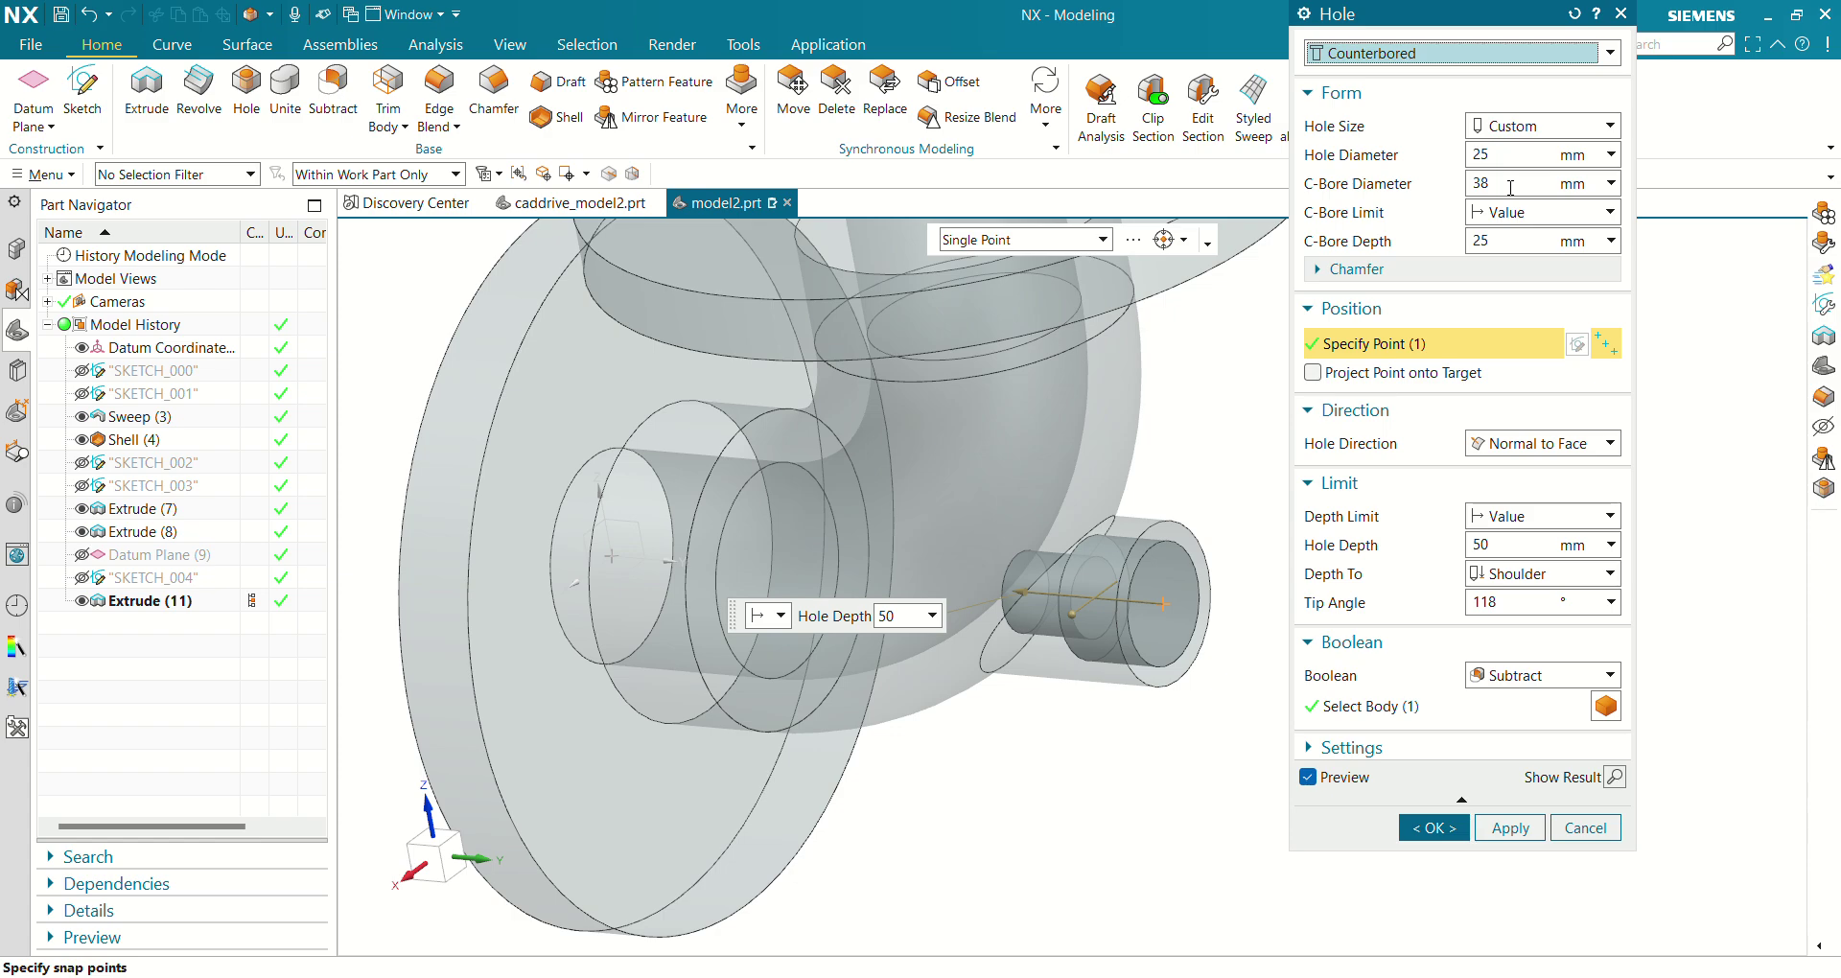
# Try to set the hole's counterbore diameter to 20 mm.
pyautogui.click(1513, 187)
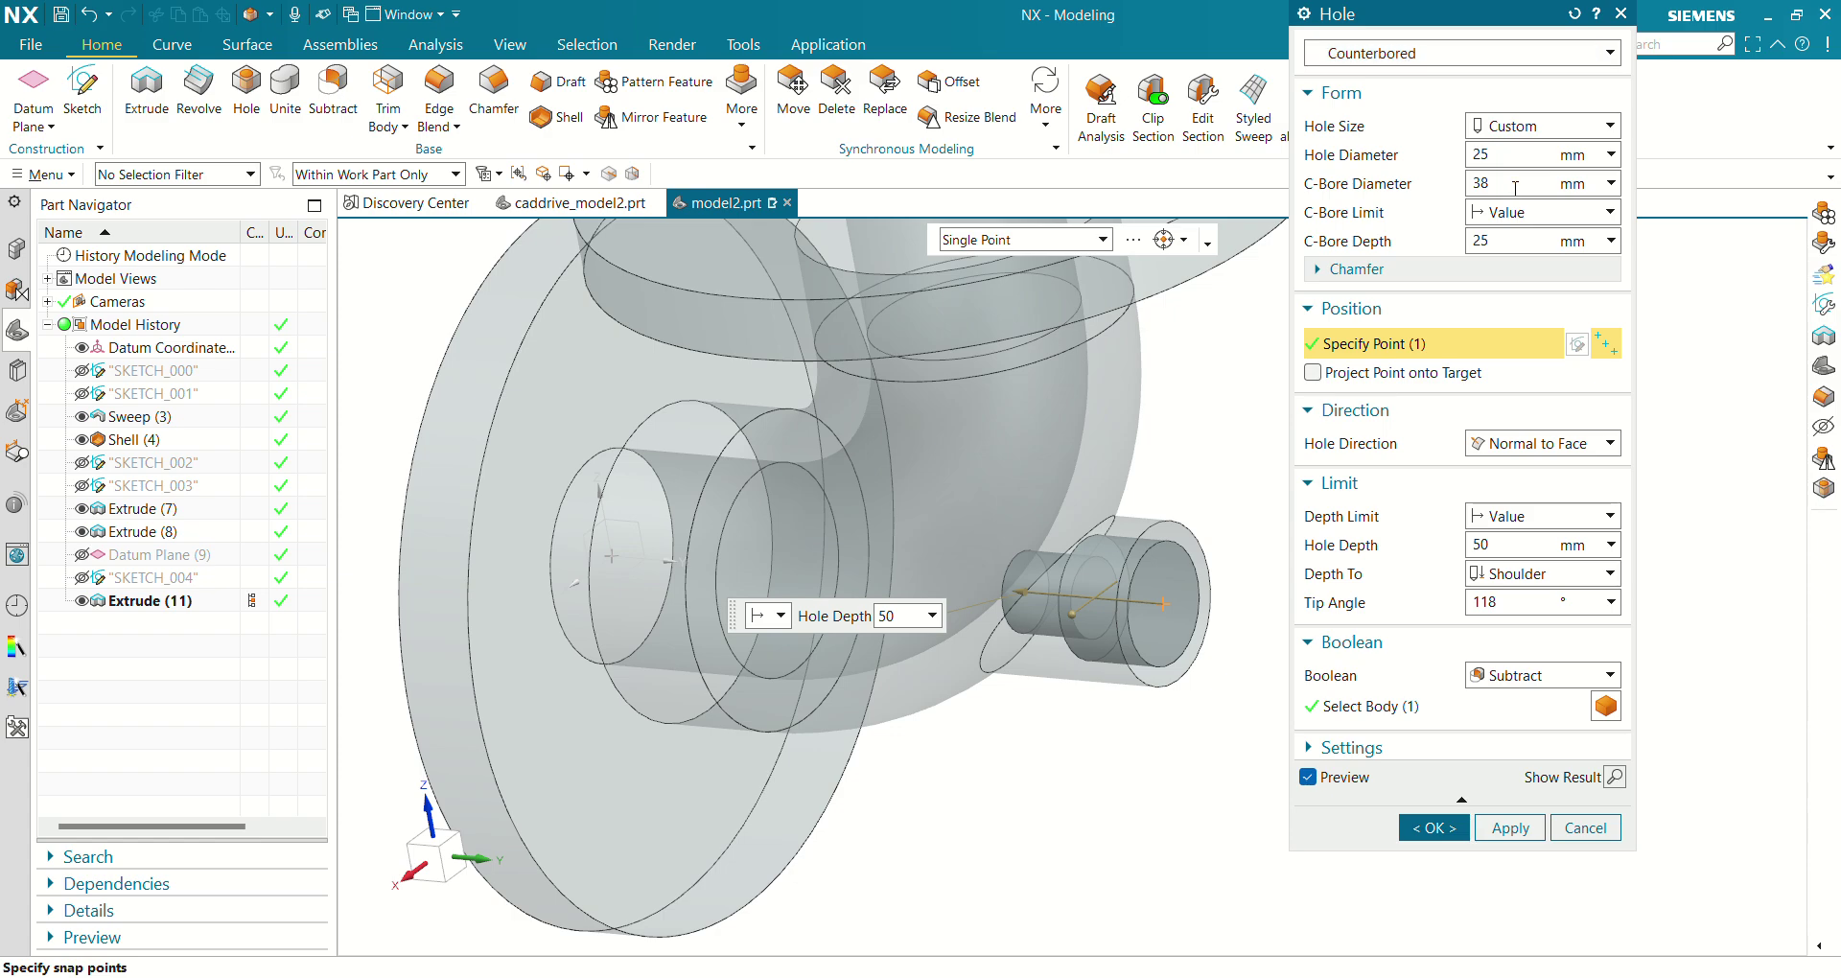
pyautogui.write('20')
pyautogui.press('Return')
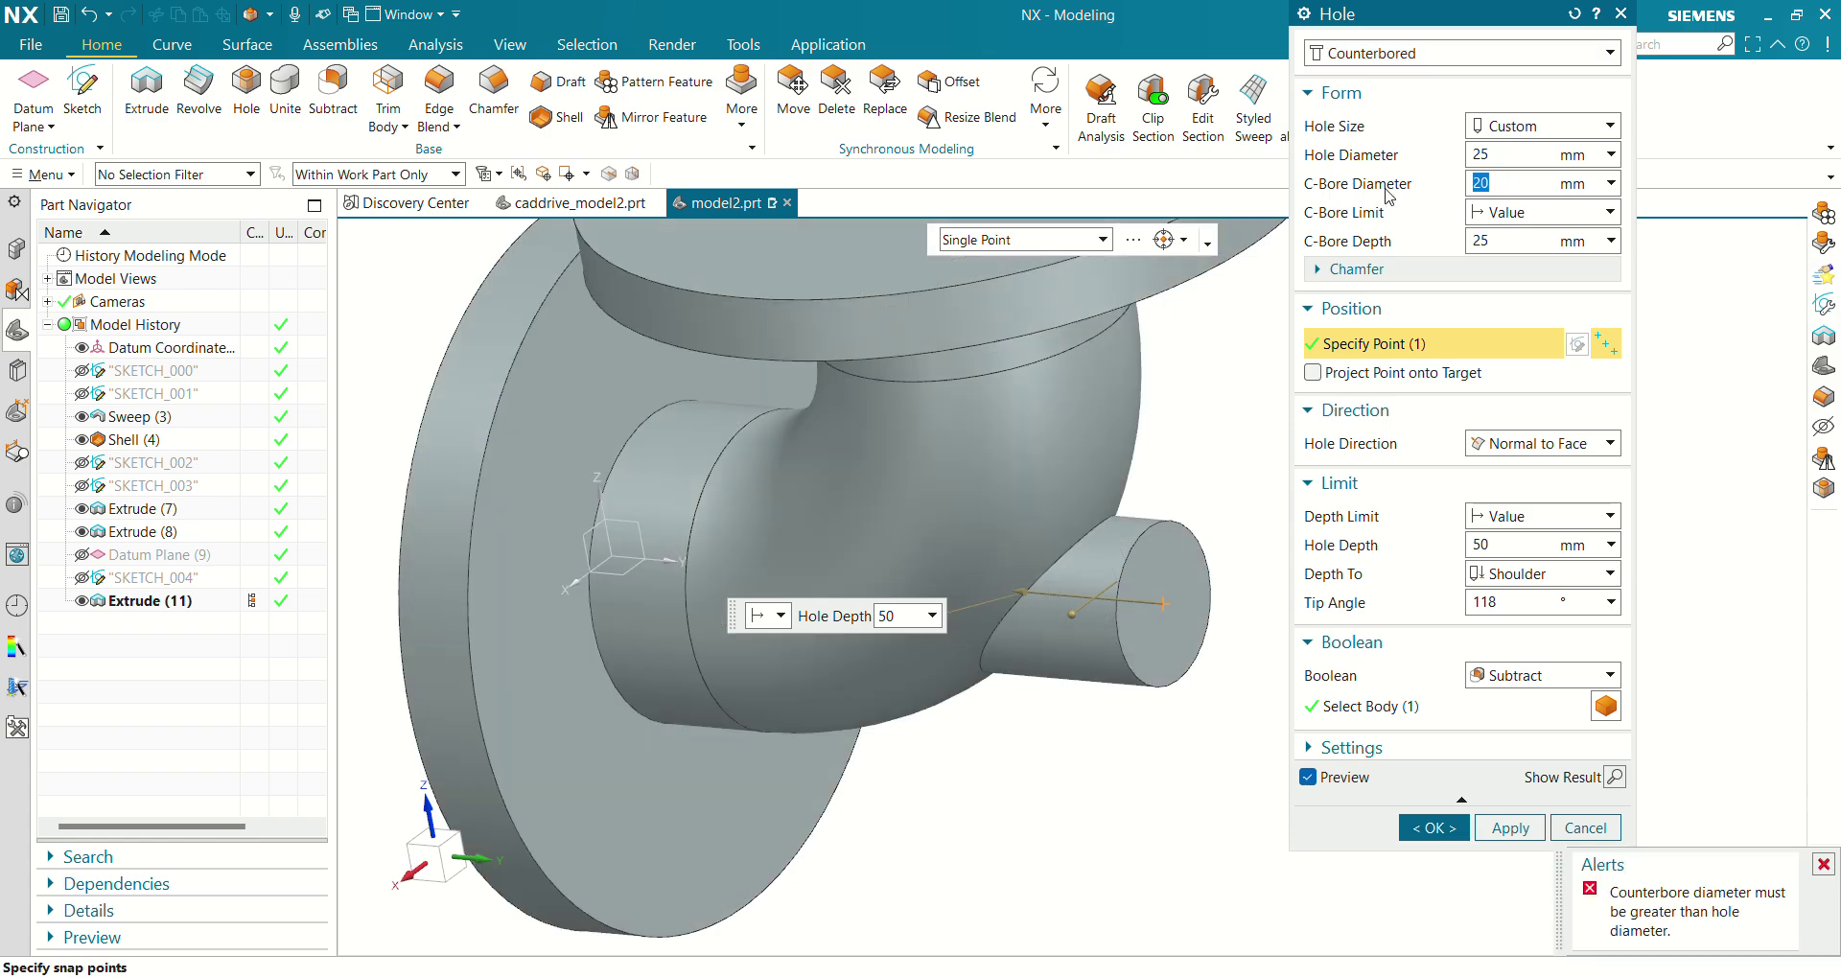
# Create the 50 mm deep boss hole with 20 mm hole diameter, 24 mm counterbore diameter and 28 mm counterbore depth.
pyautogui.click(1476, 154)
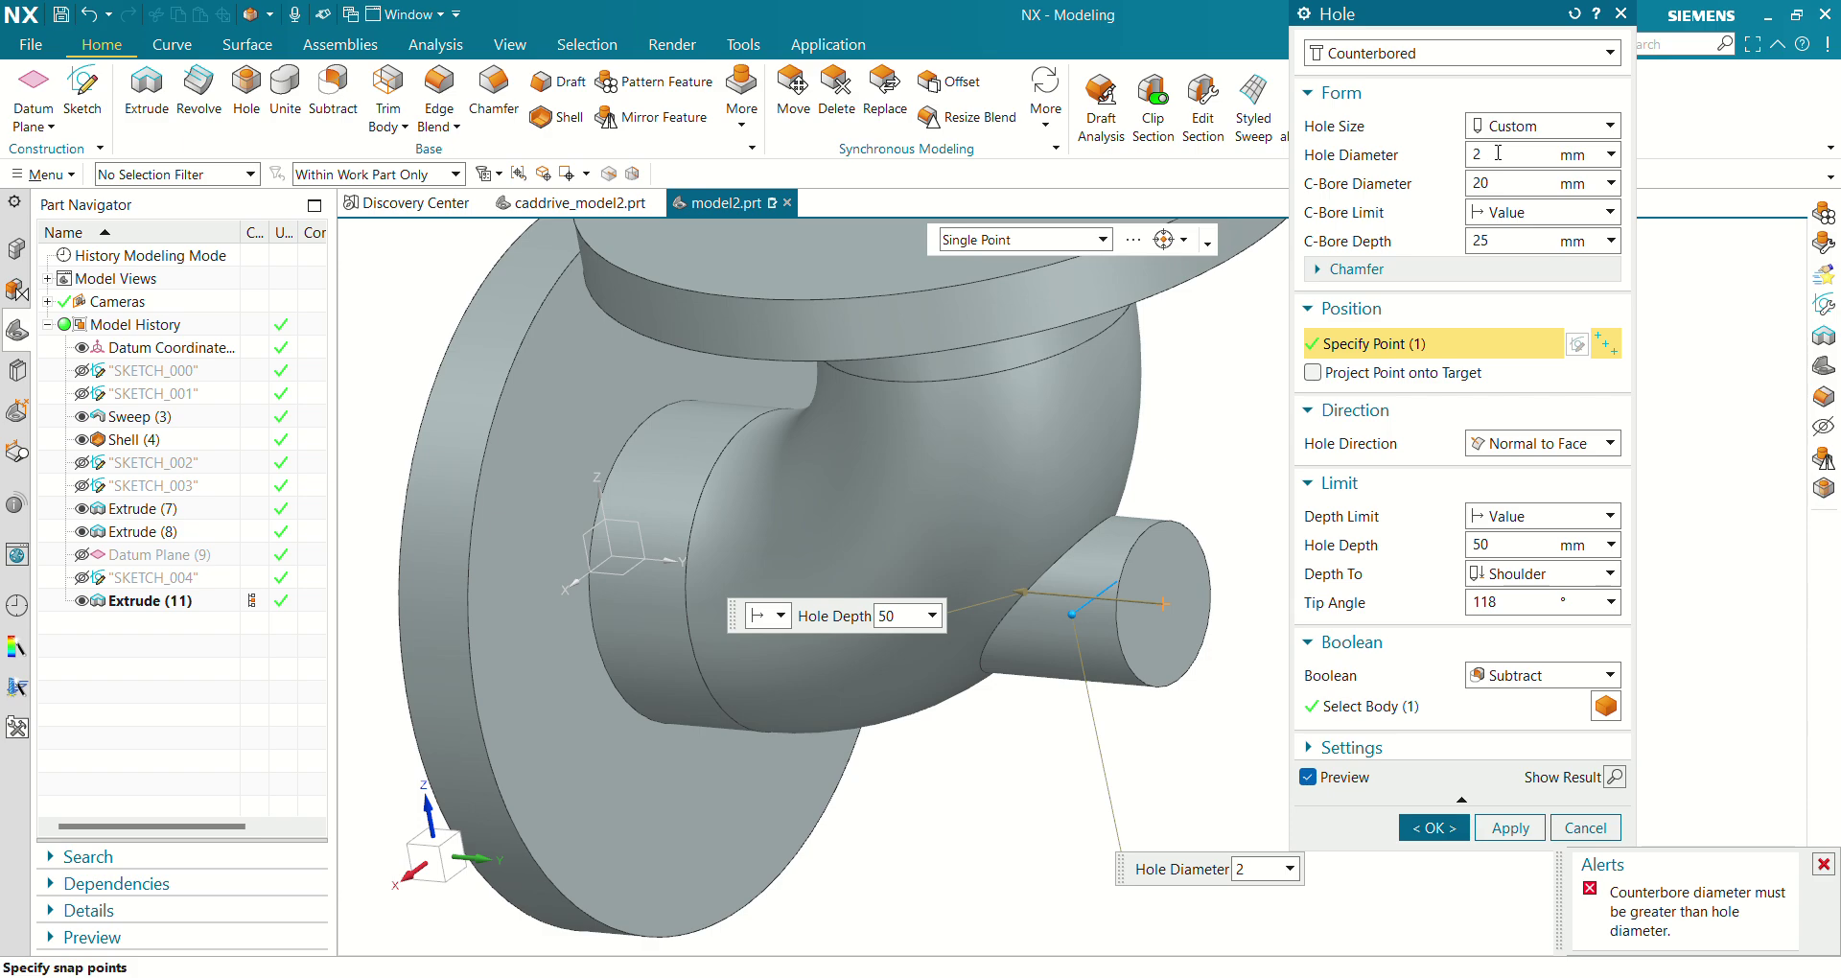
pyautogui.press('Tab')
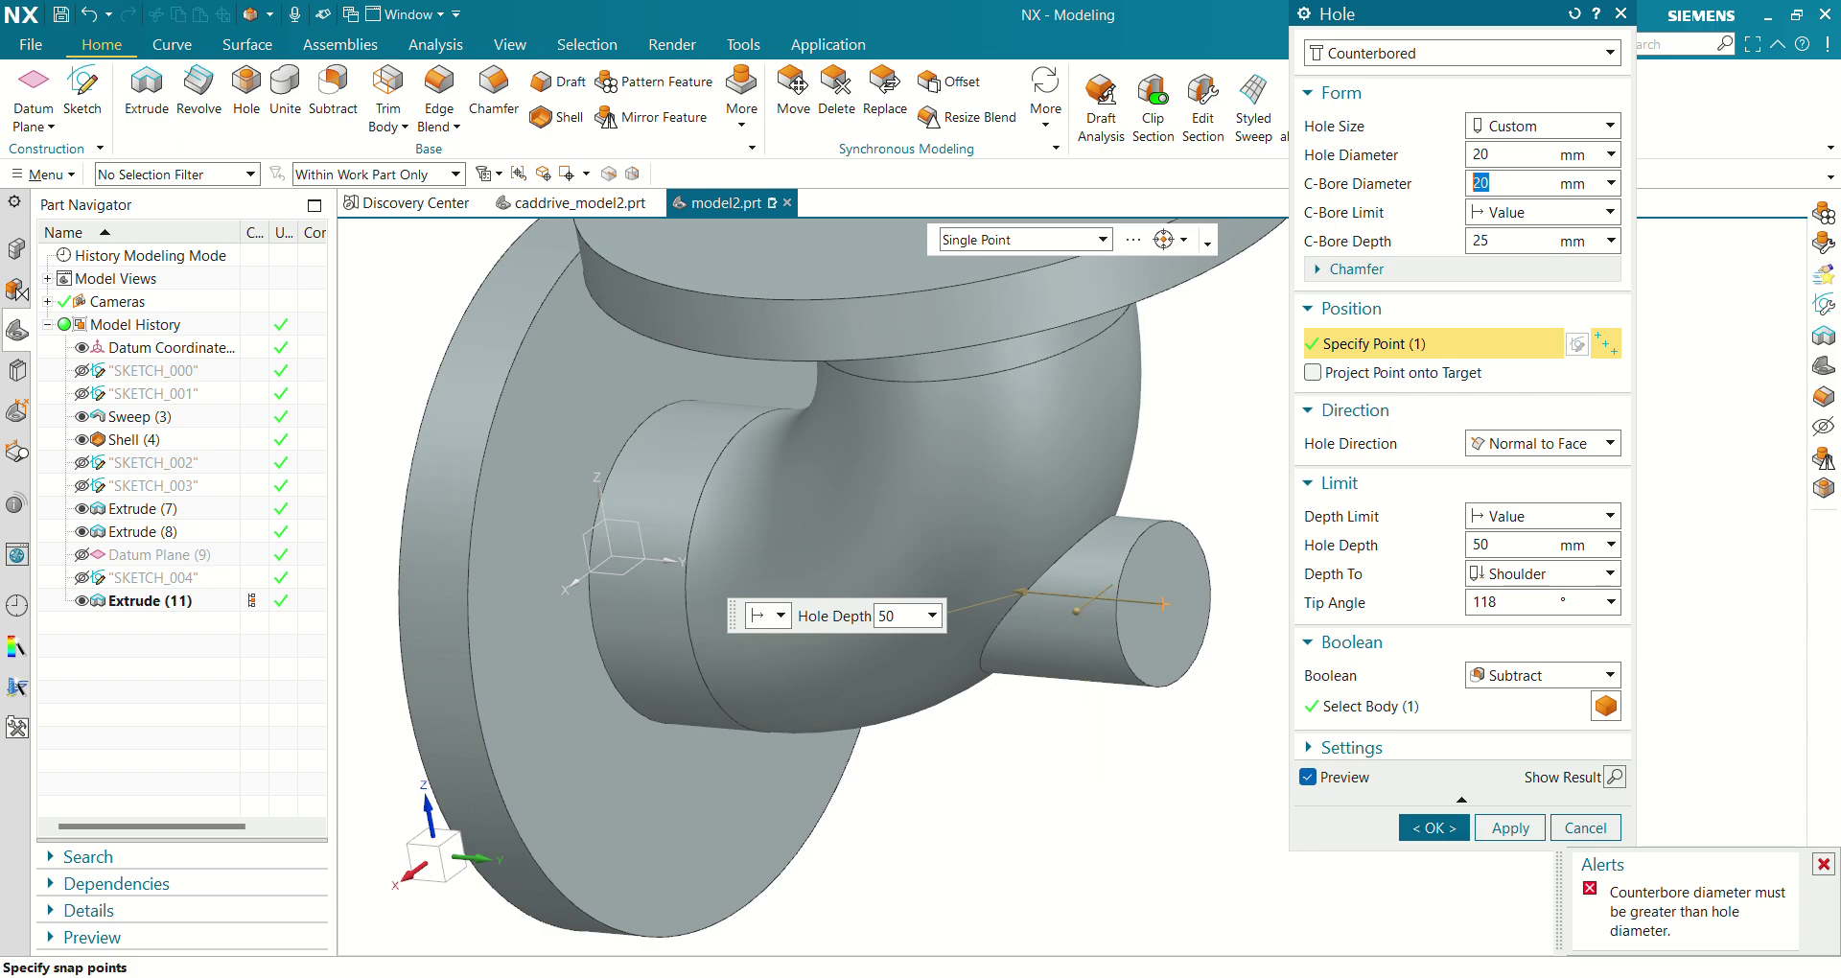
pyautogui.press('Return')
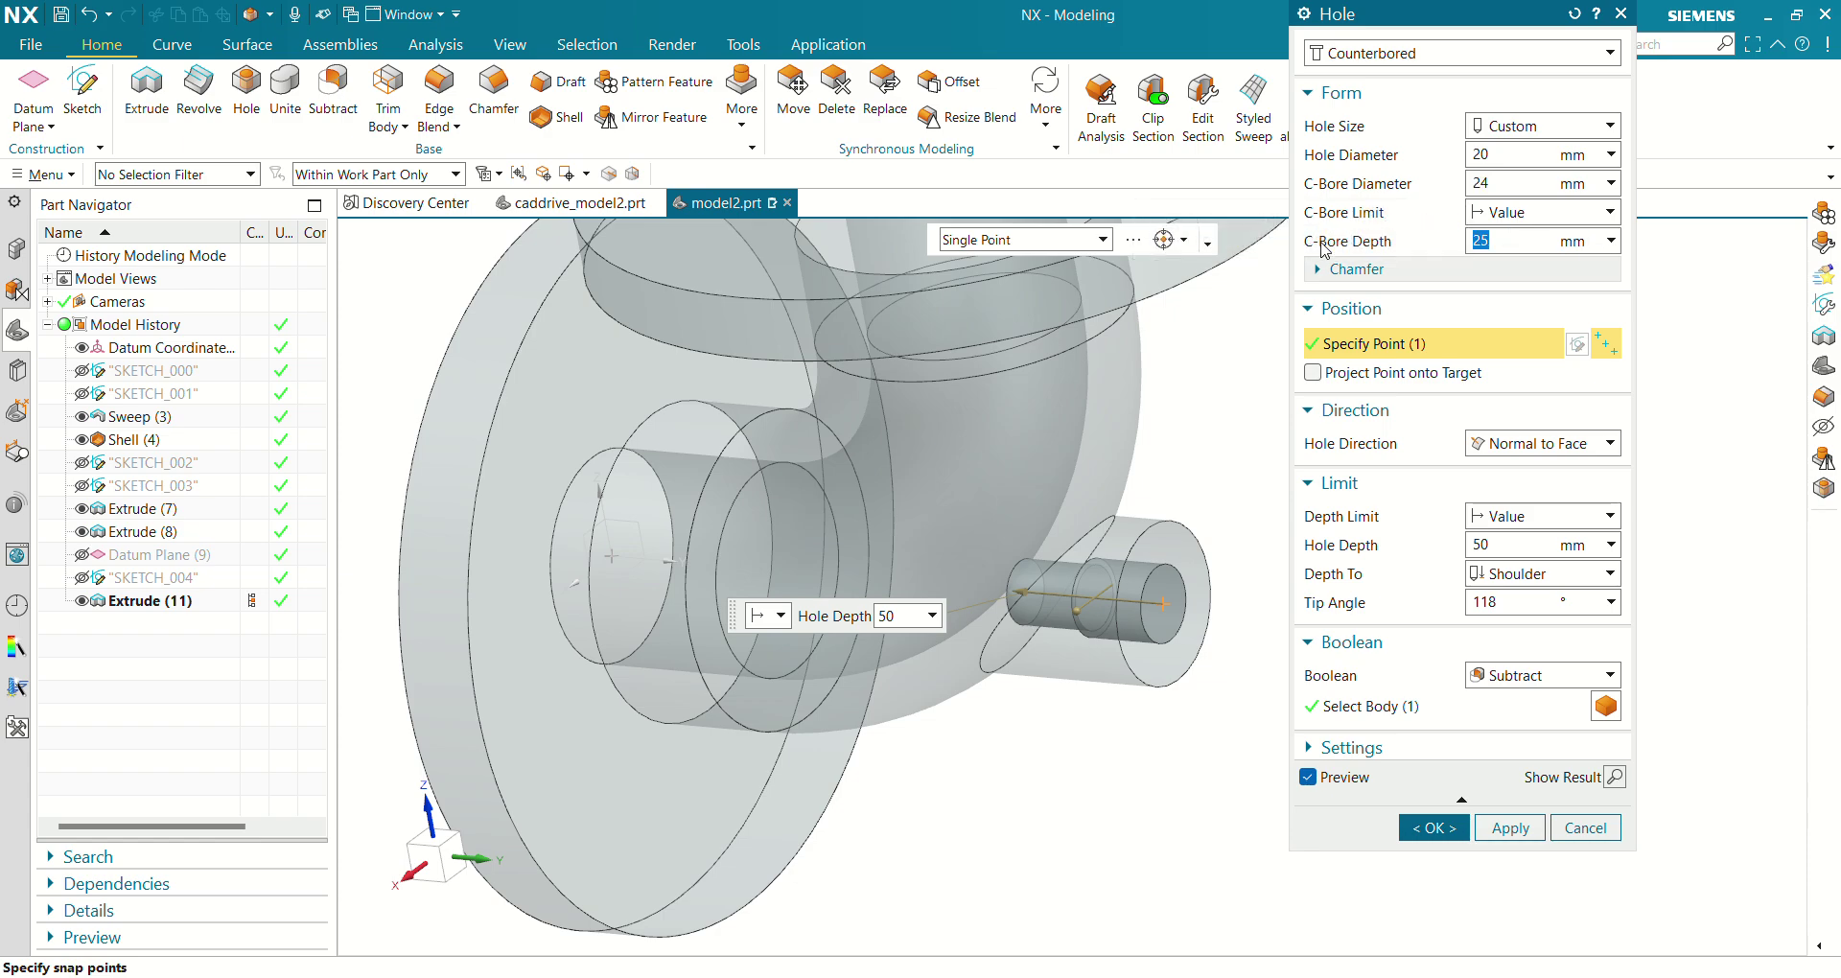
pyautogui.press('Return')
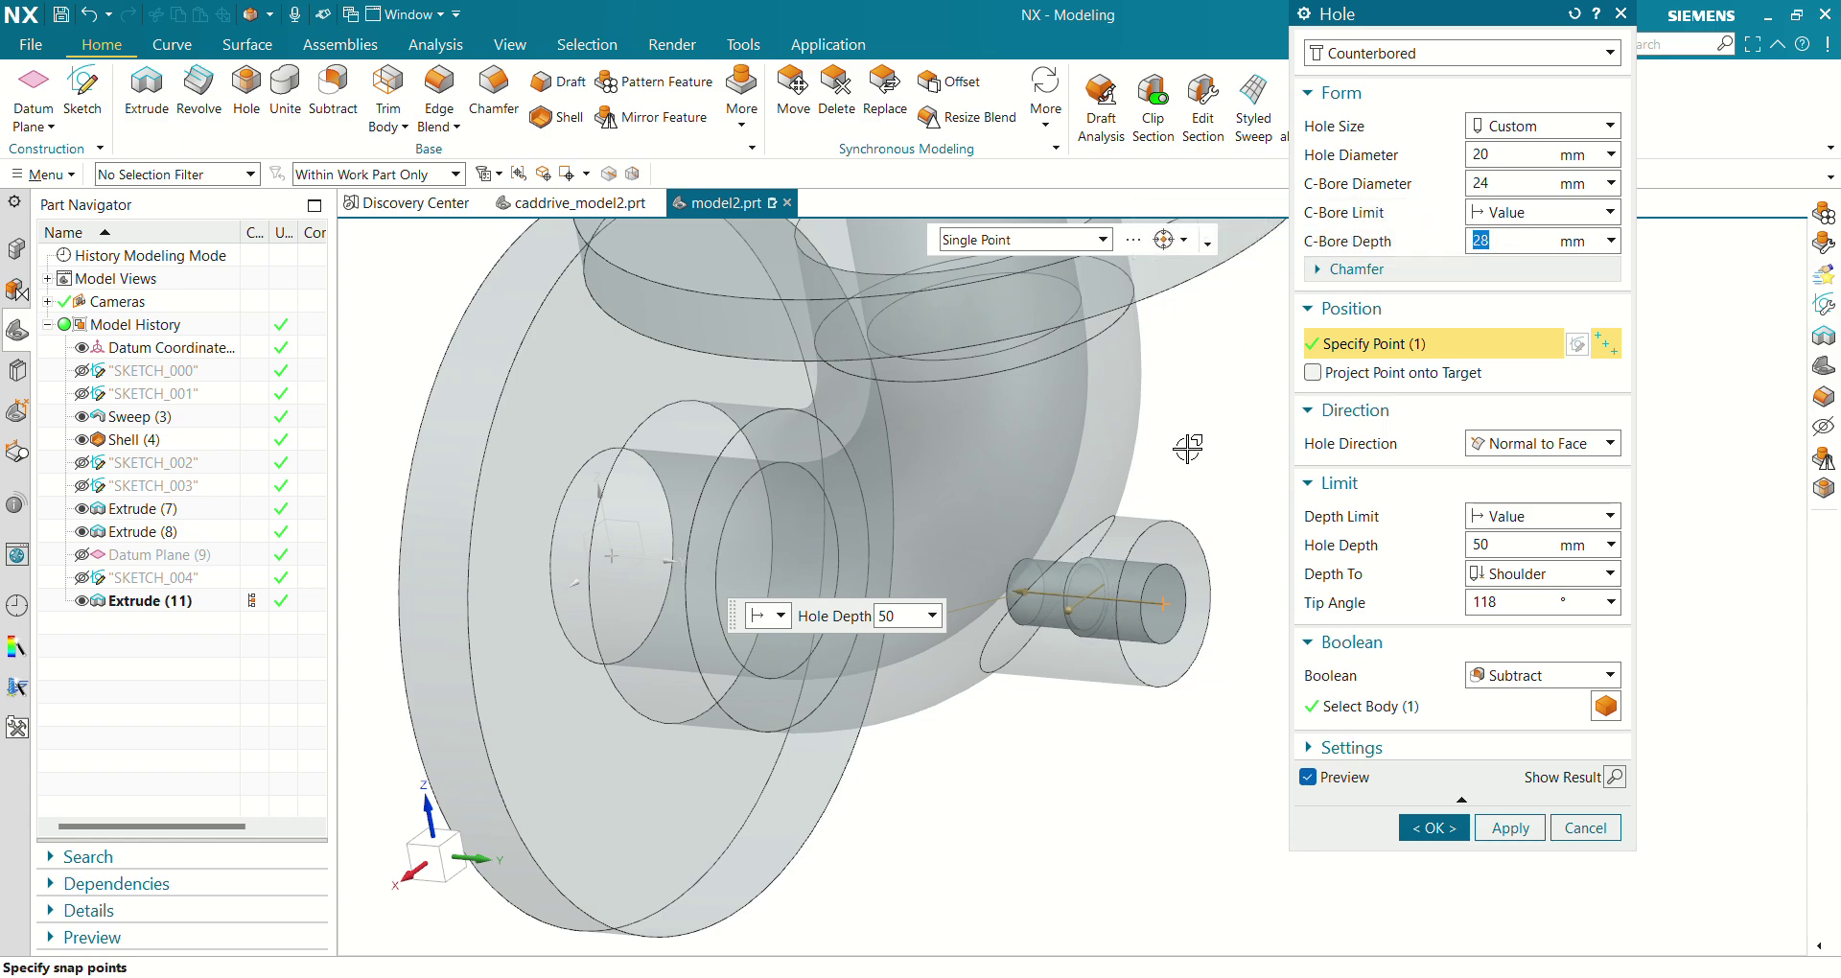
pyautogui.scroll(-2, 1174, 460)
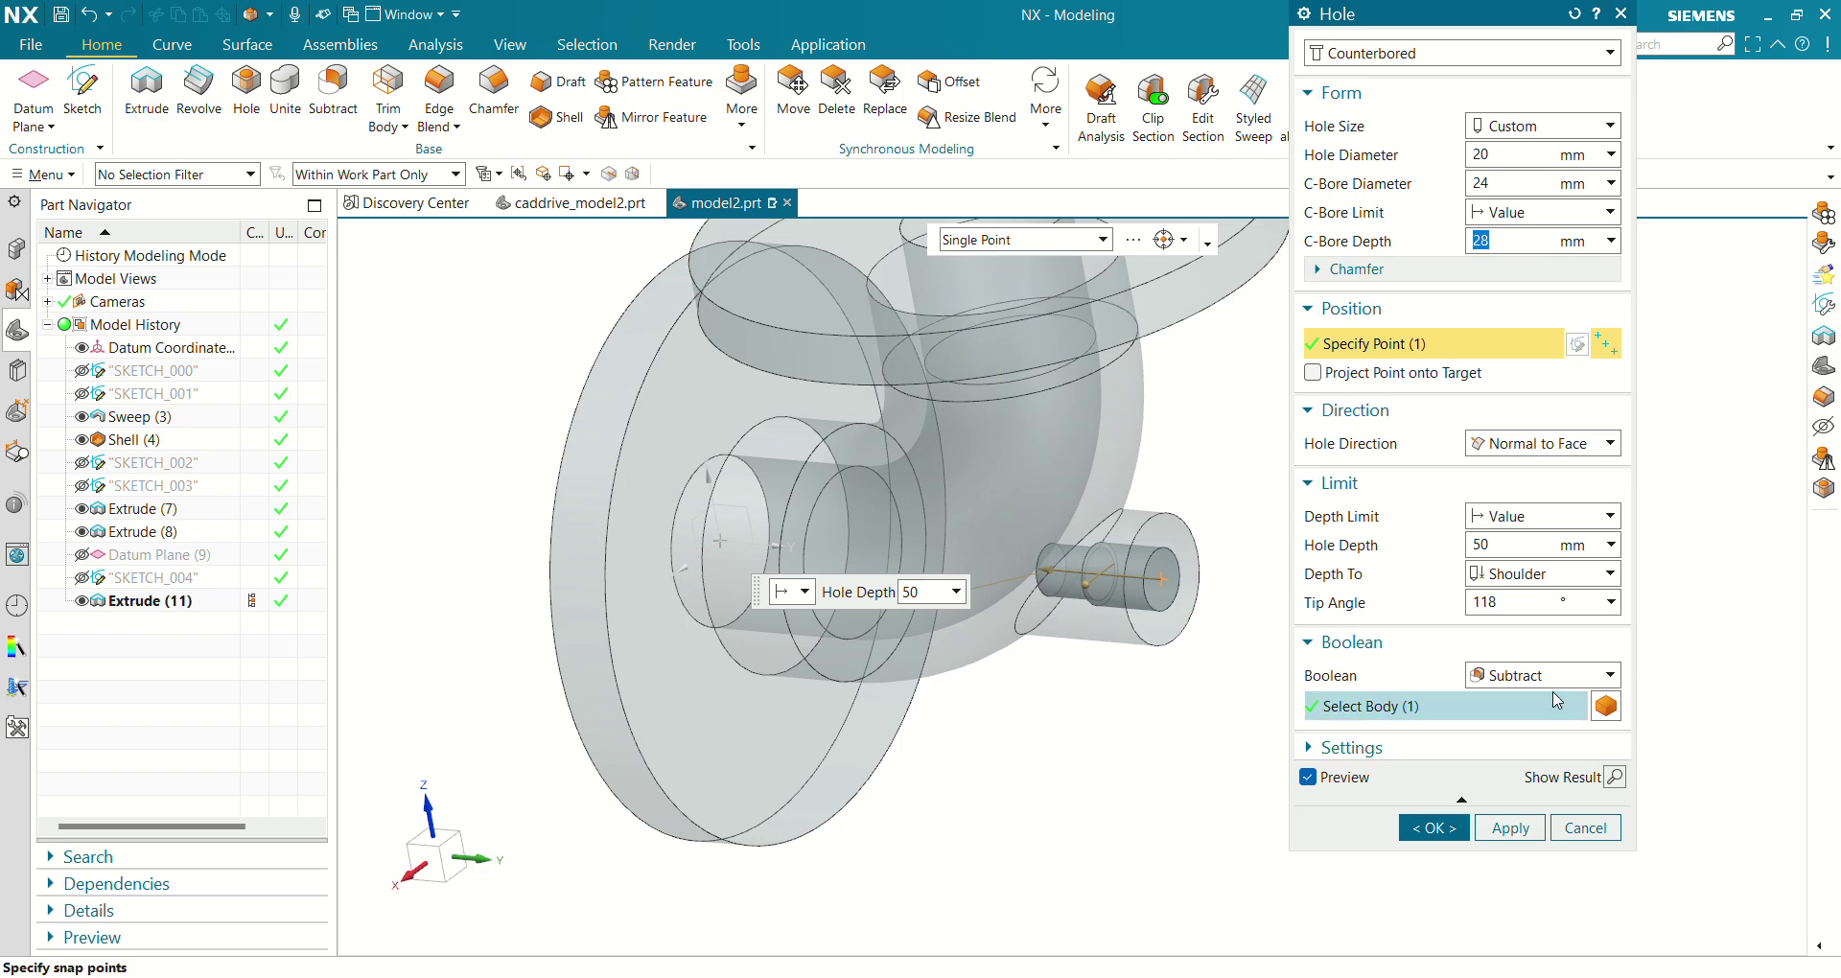
pyautogui.click(1433, 827)
# Examine the side boss's counterbored hole in a temporary section view, discarding the section after checking it.
pyautogui.scroll(2, 1250, 635)
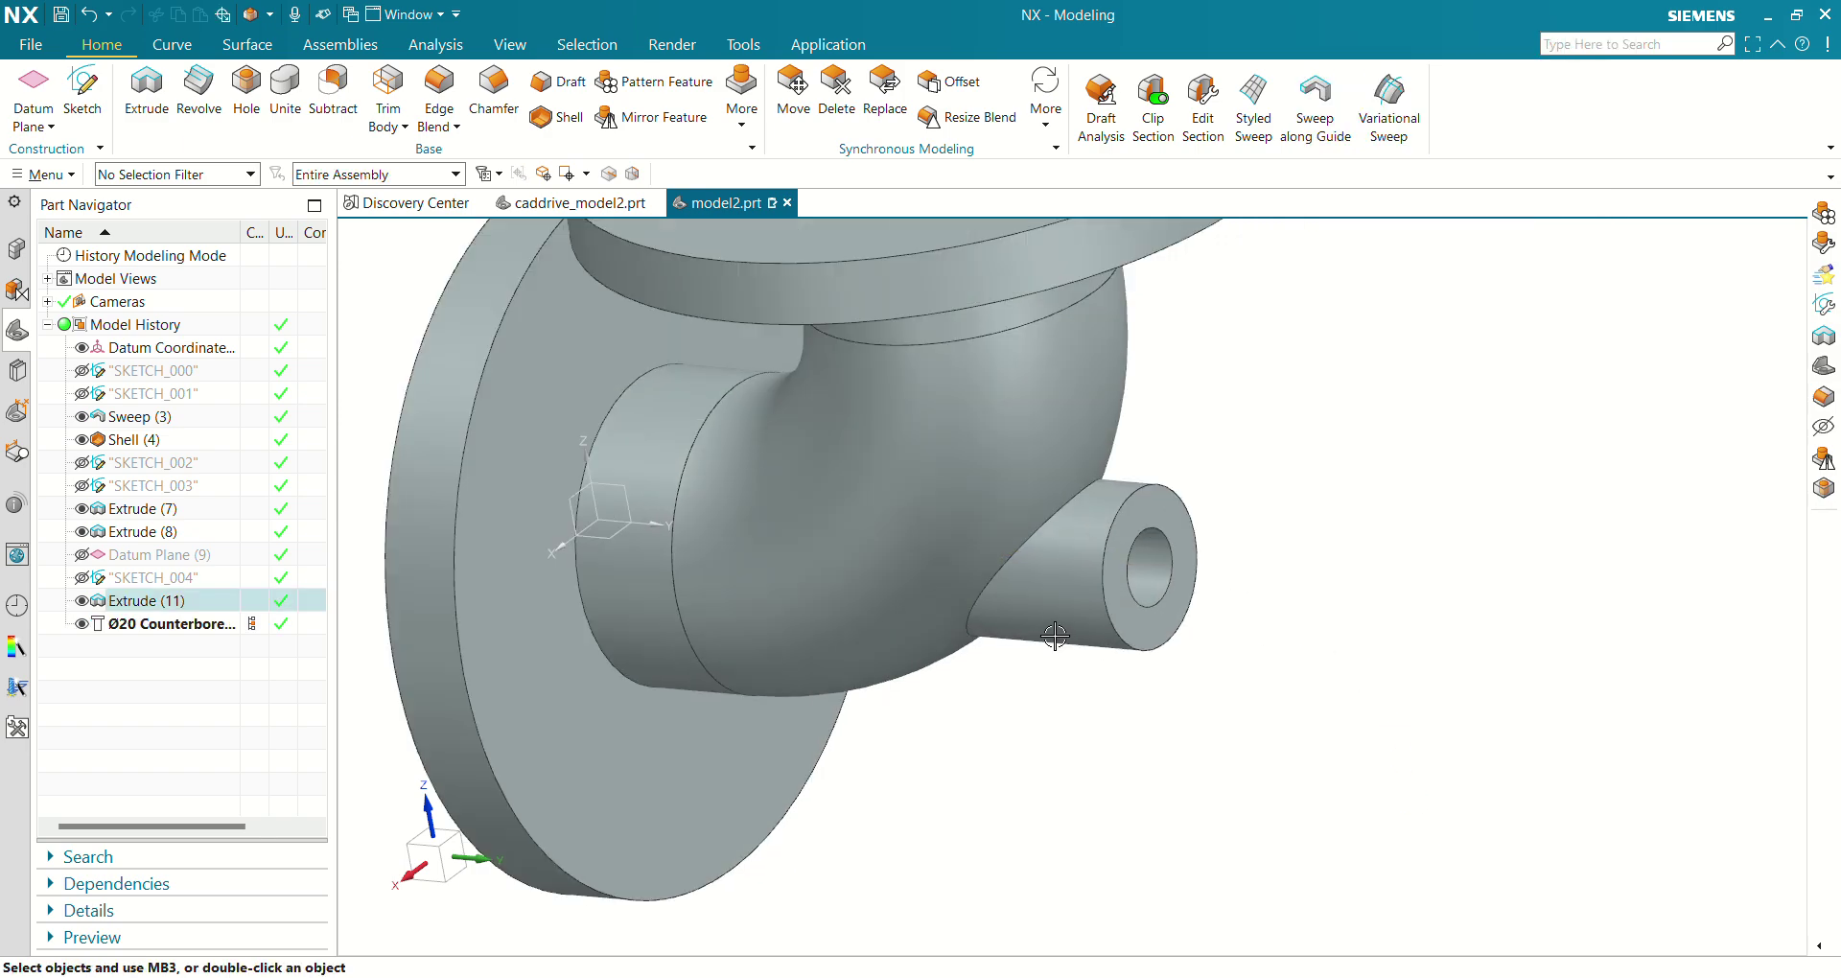
pyautogui.moveTo(1250, 635); pyautogui.dragTo(1109, 611, button='middle')
pyautogui.hotkey('ctrl', 'h')
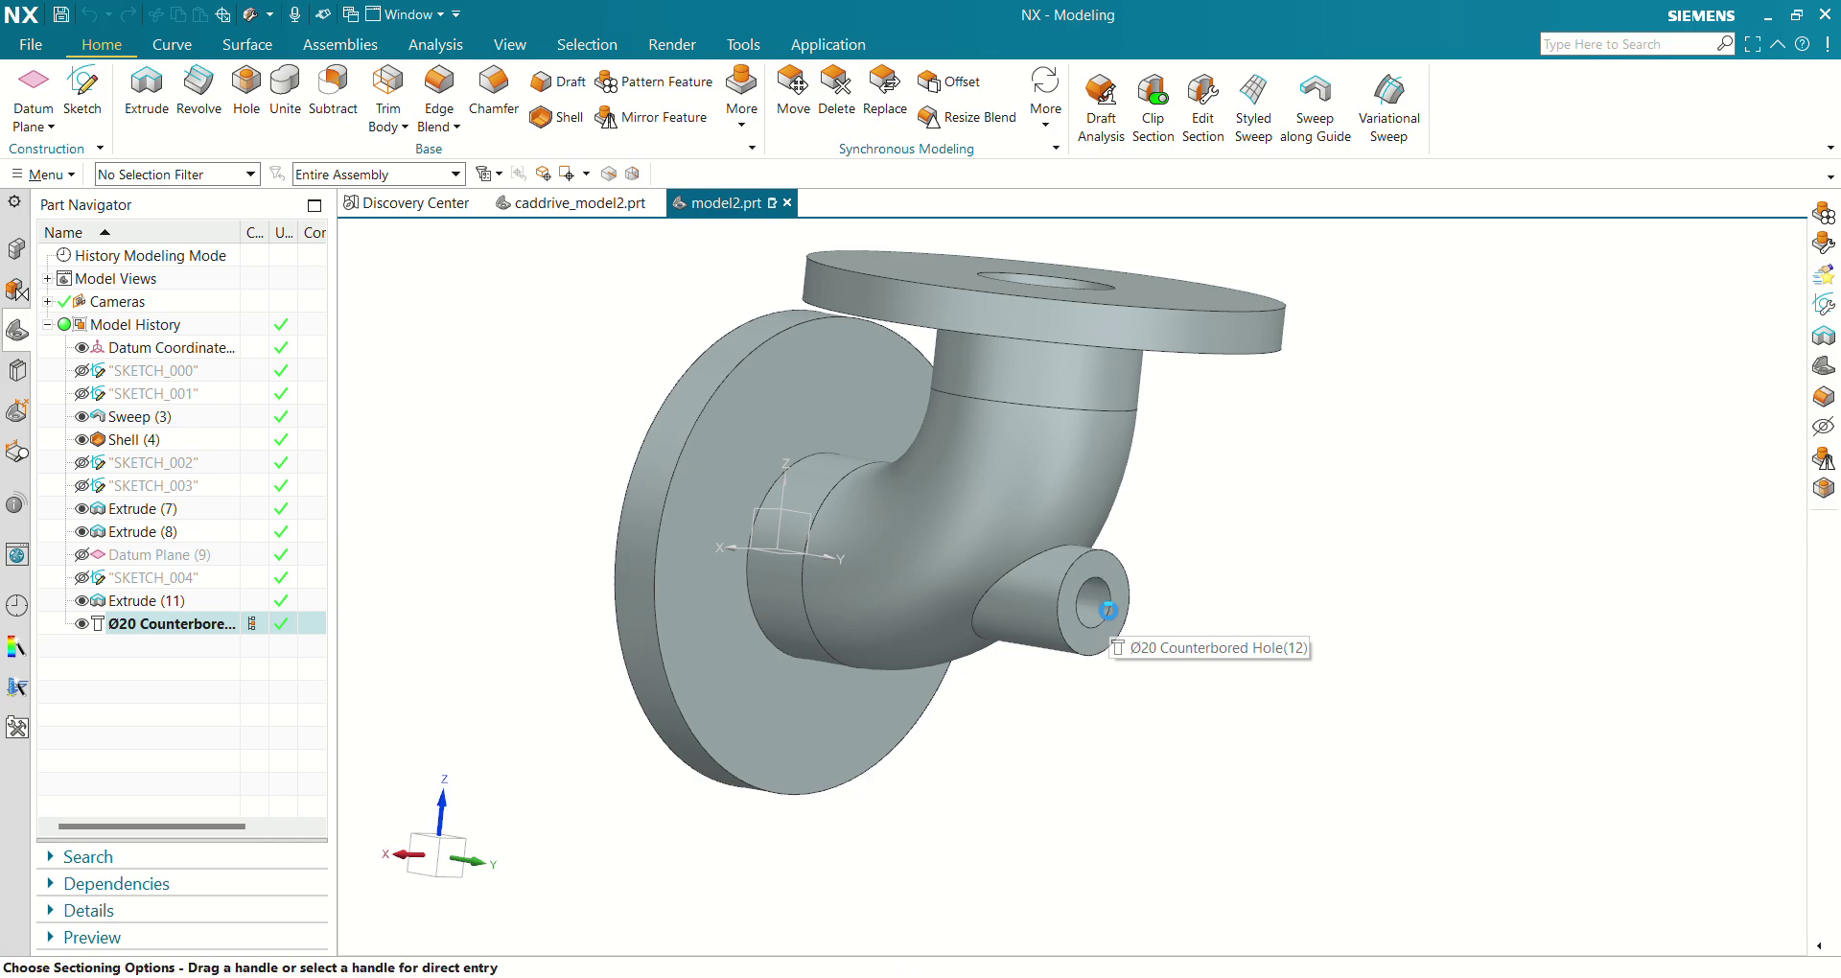
pyautogui.moveTo(988, 754); pyautogui.dragTo(751, 707, button='middle')
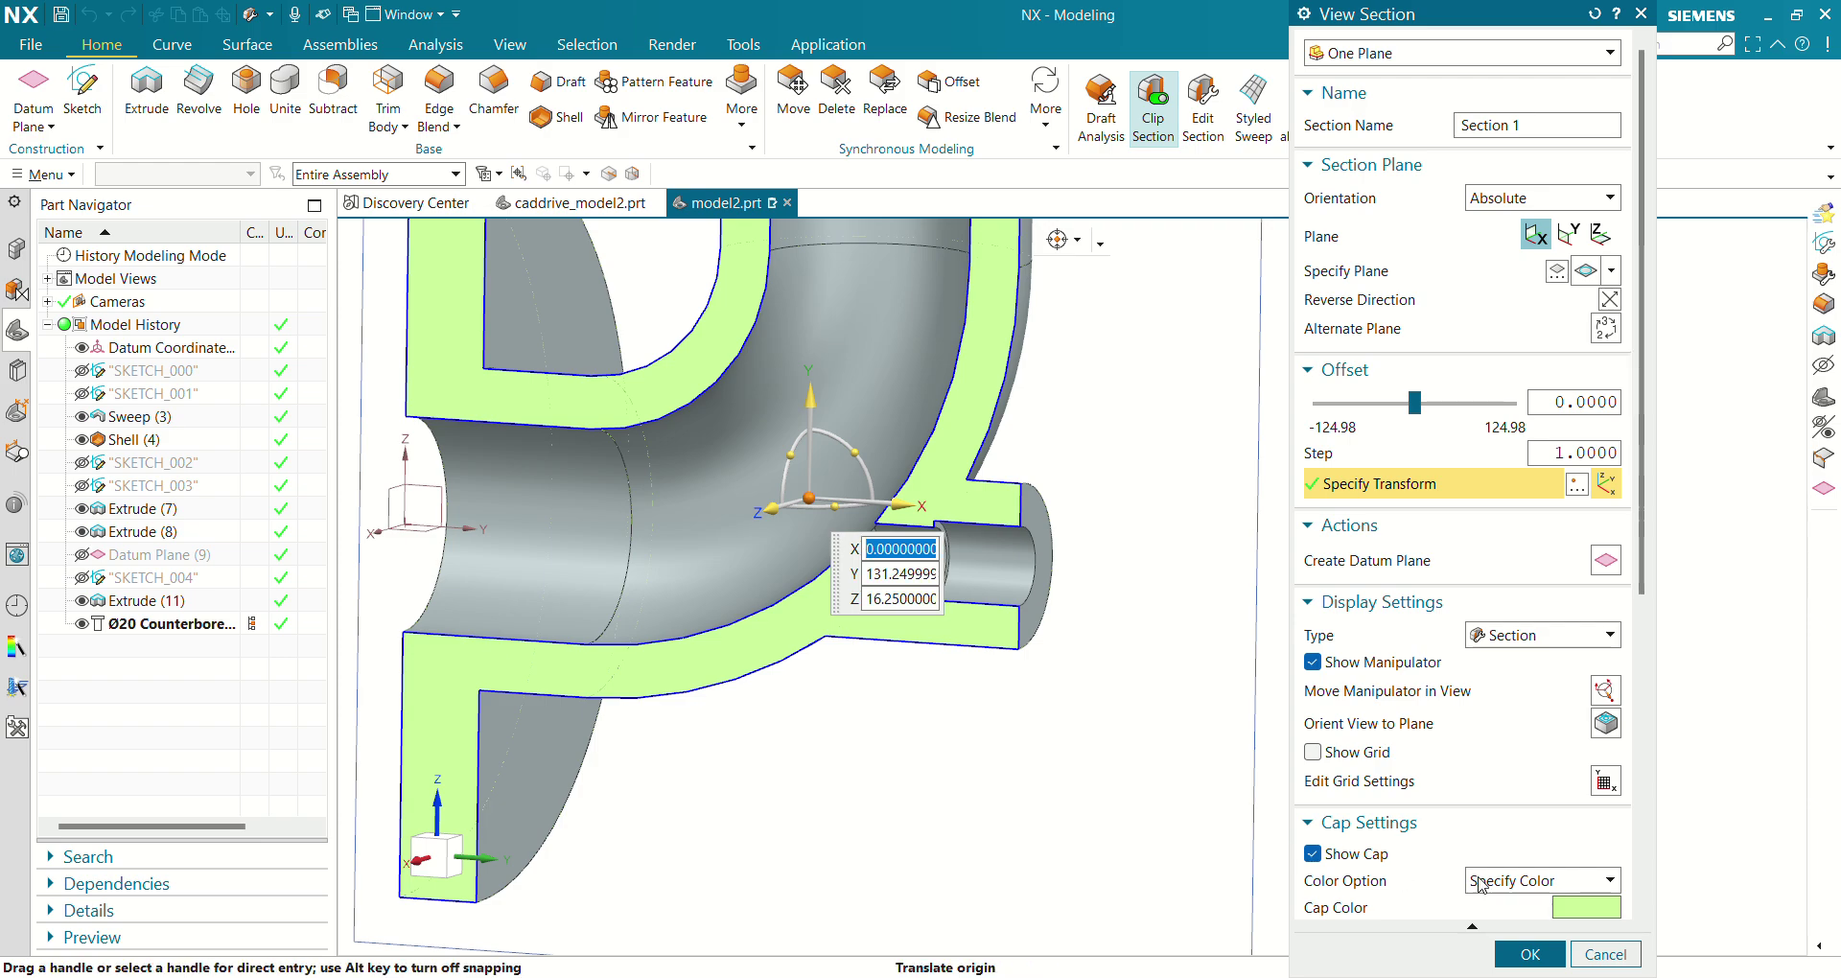
pyautogui.click(1606, 953)
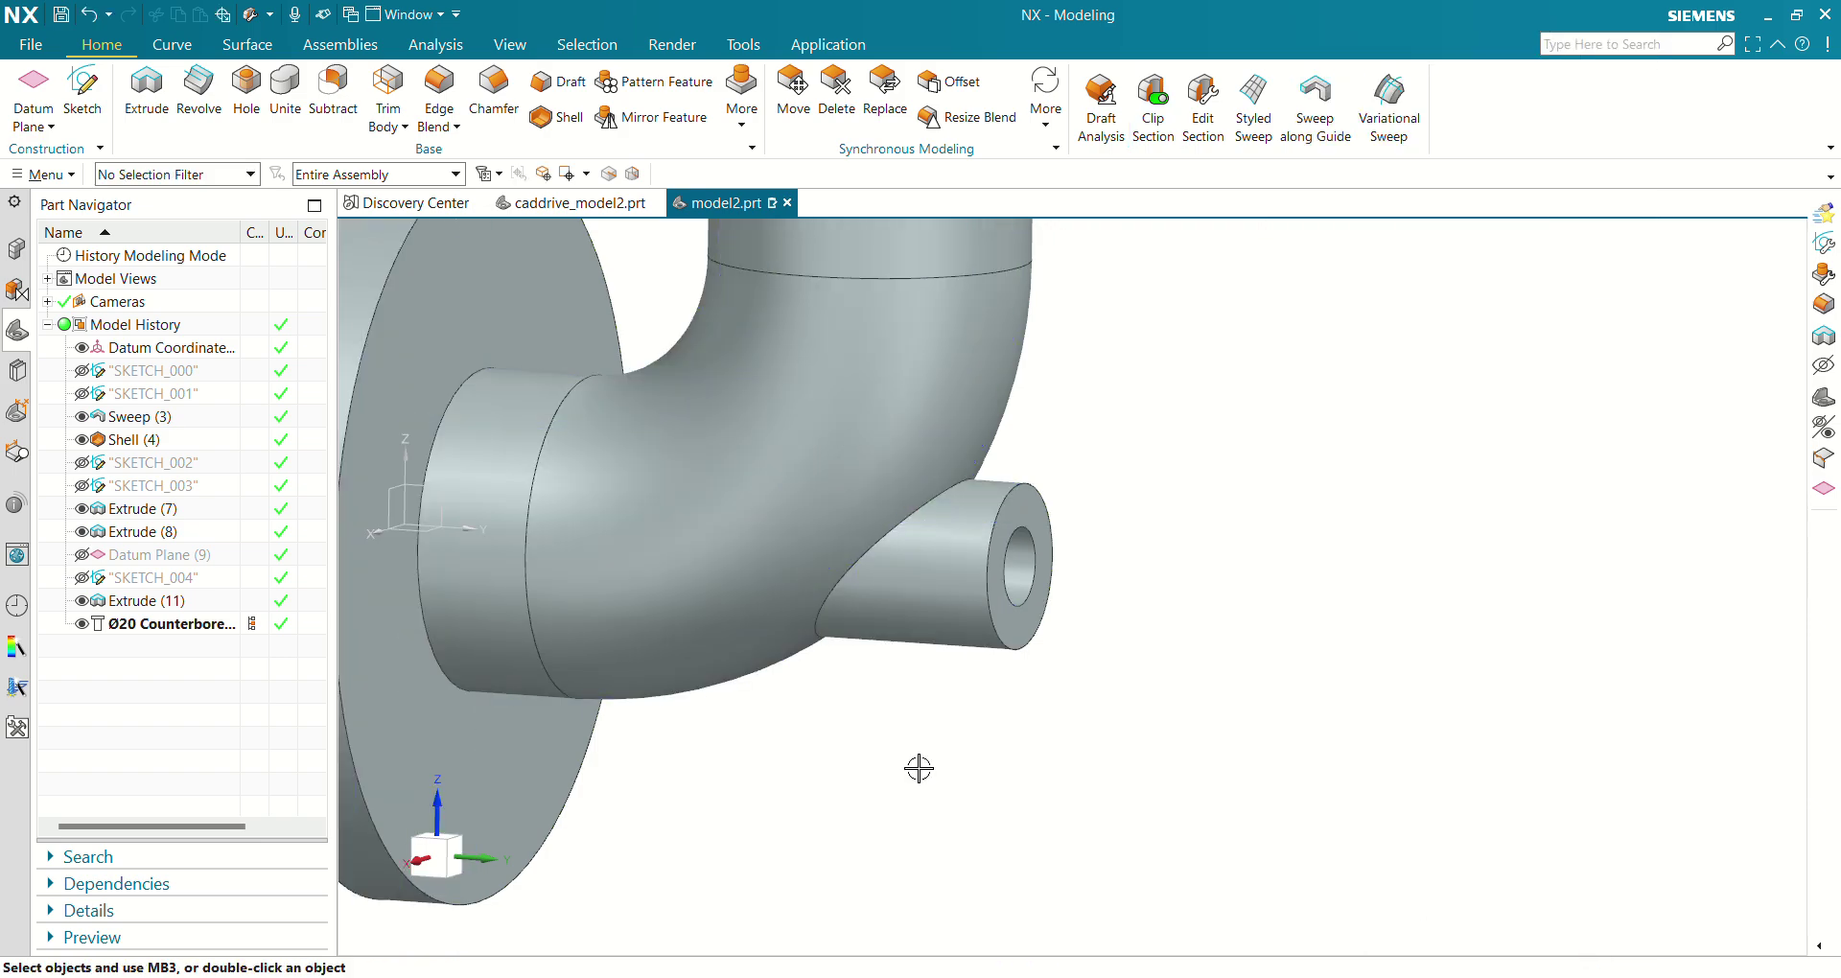
# Edit the counterbored hole in the side boss, extending its hole depth to 63 mm.
pyautogui.doubleClick(150, 621)
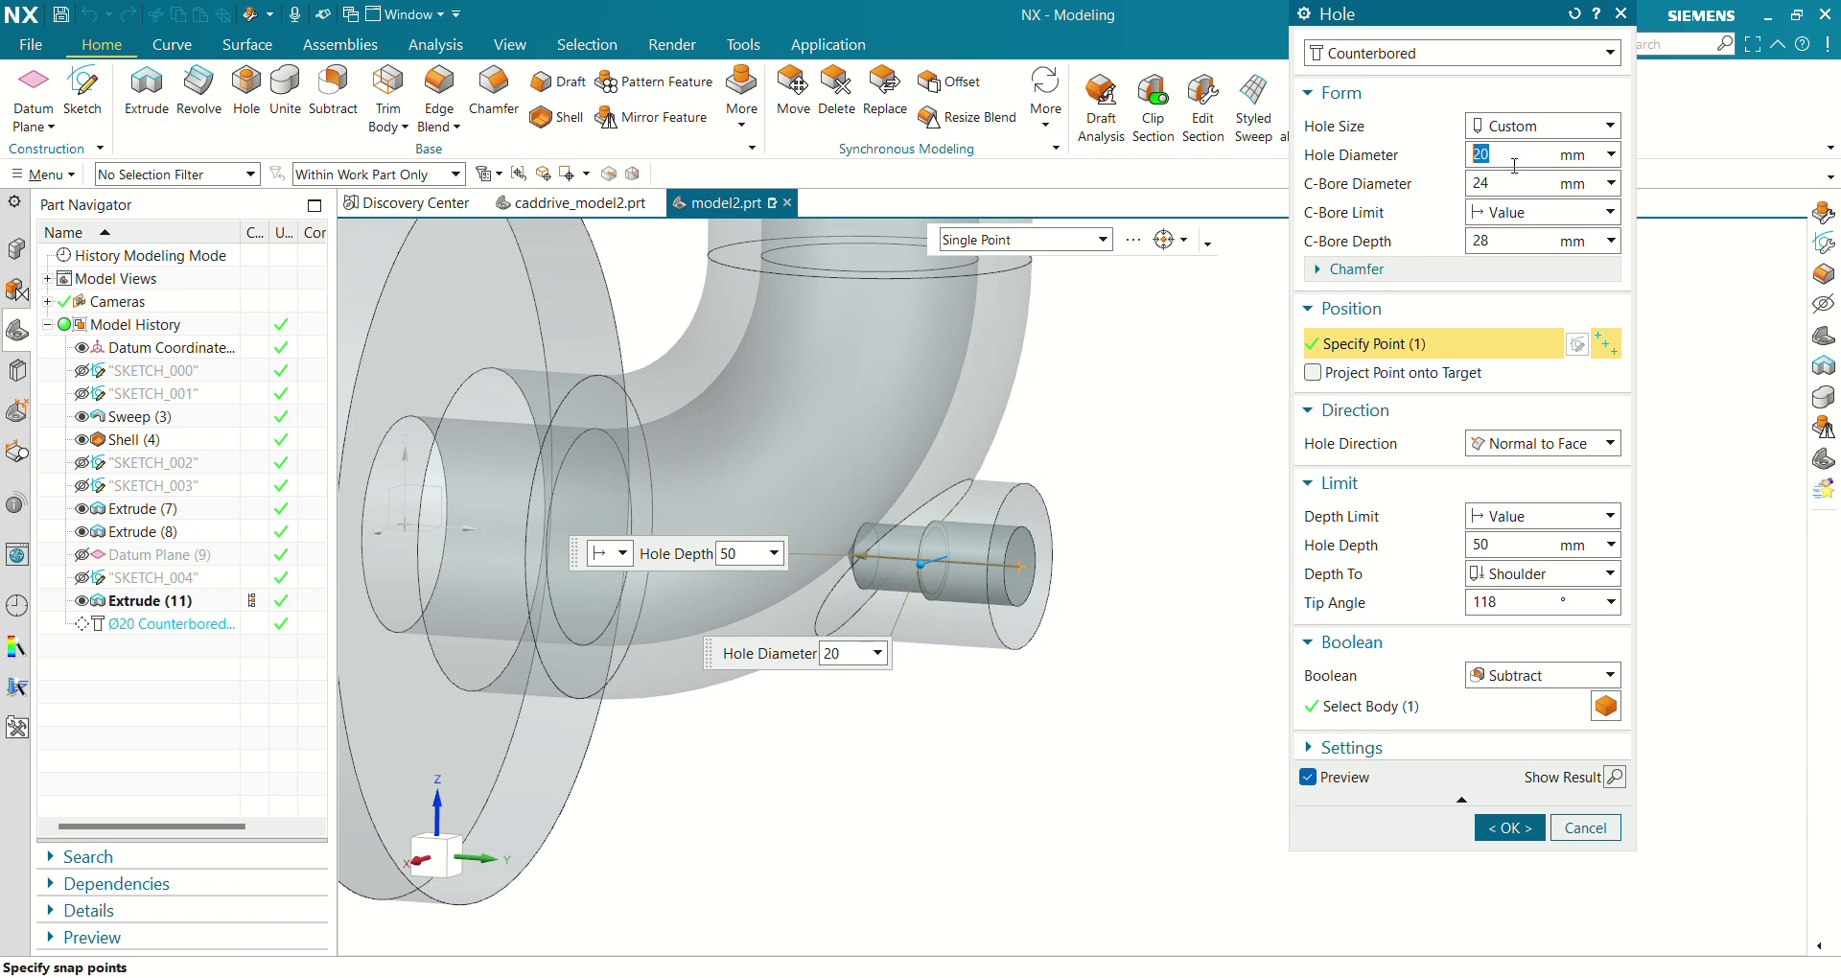
pyautogui.moveTo(863, 555); pyautogui.dragTo(819, 561)
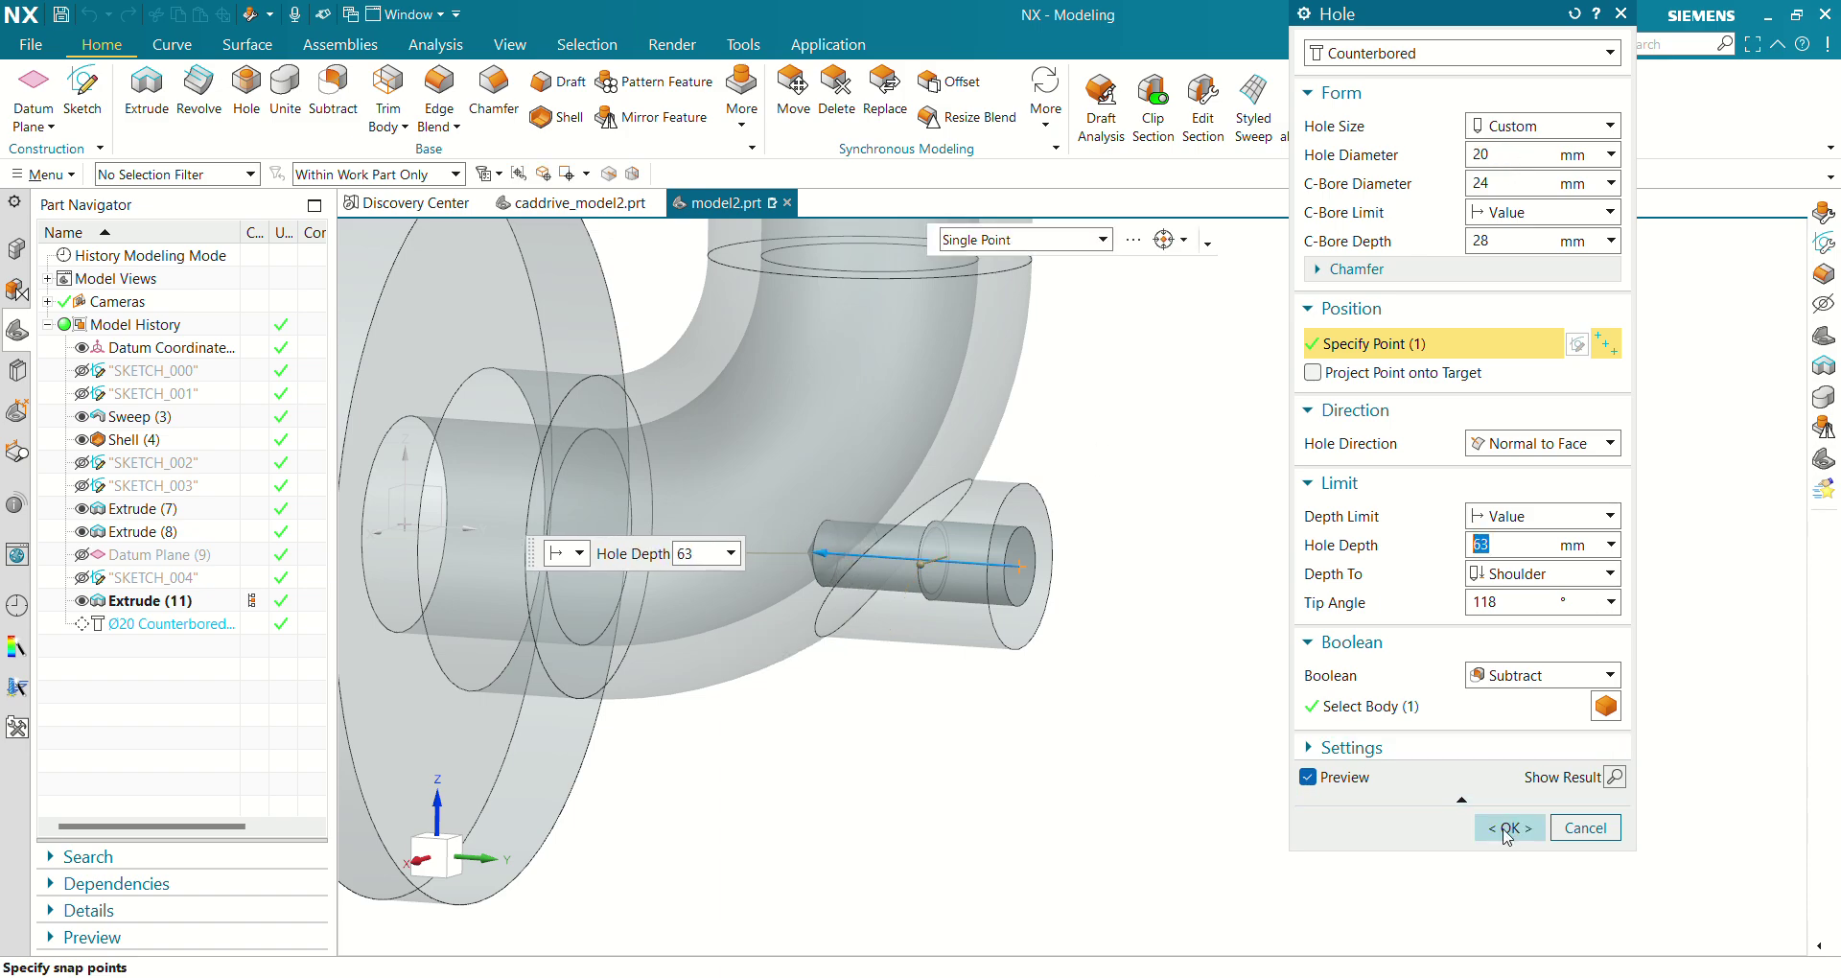
pyautogui.click(1507, 827)
# Check in a temporary section view how the side boss's hole meets the elbow bore, without keeping the section.
pyautogui.scroll(-5, 1092, 608)
pyautogui.moveTo(1093, 607); pyautogui.dragTo(981, 661, button='middle')
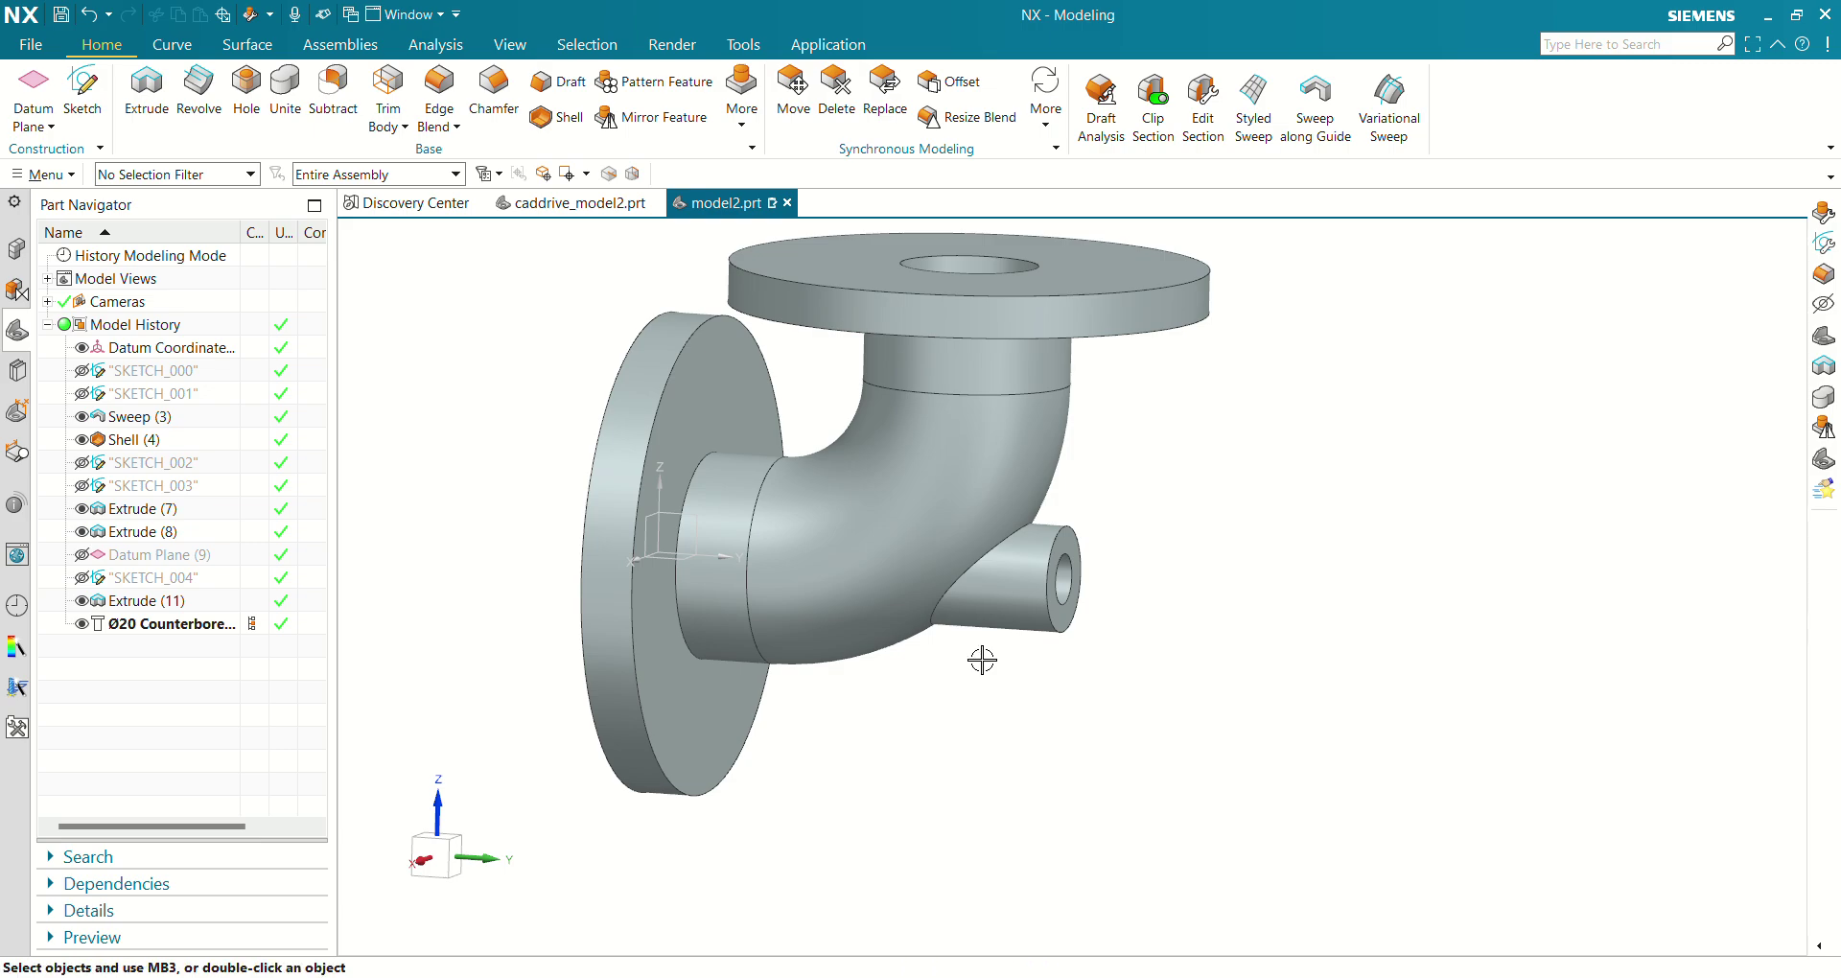
pyautogui.hotkey('ctrl', 'h')
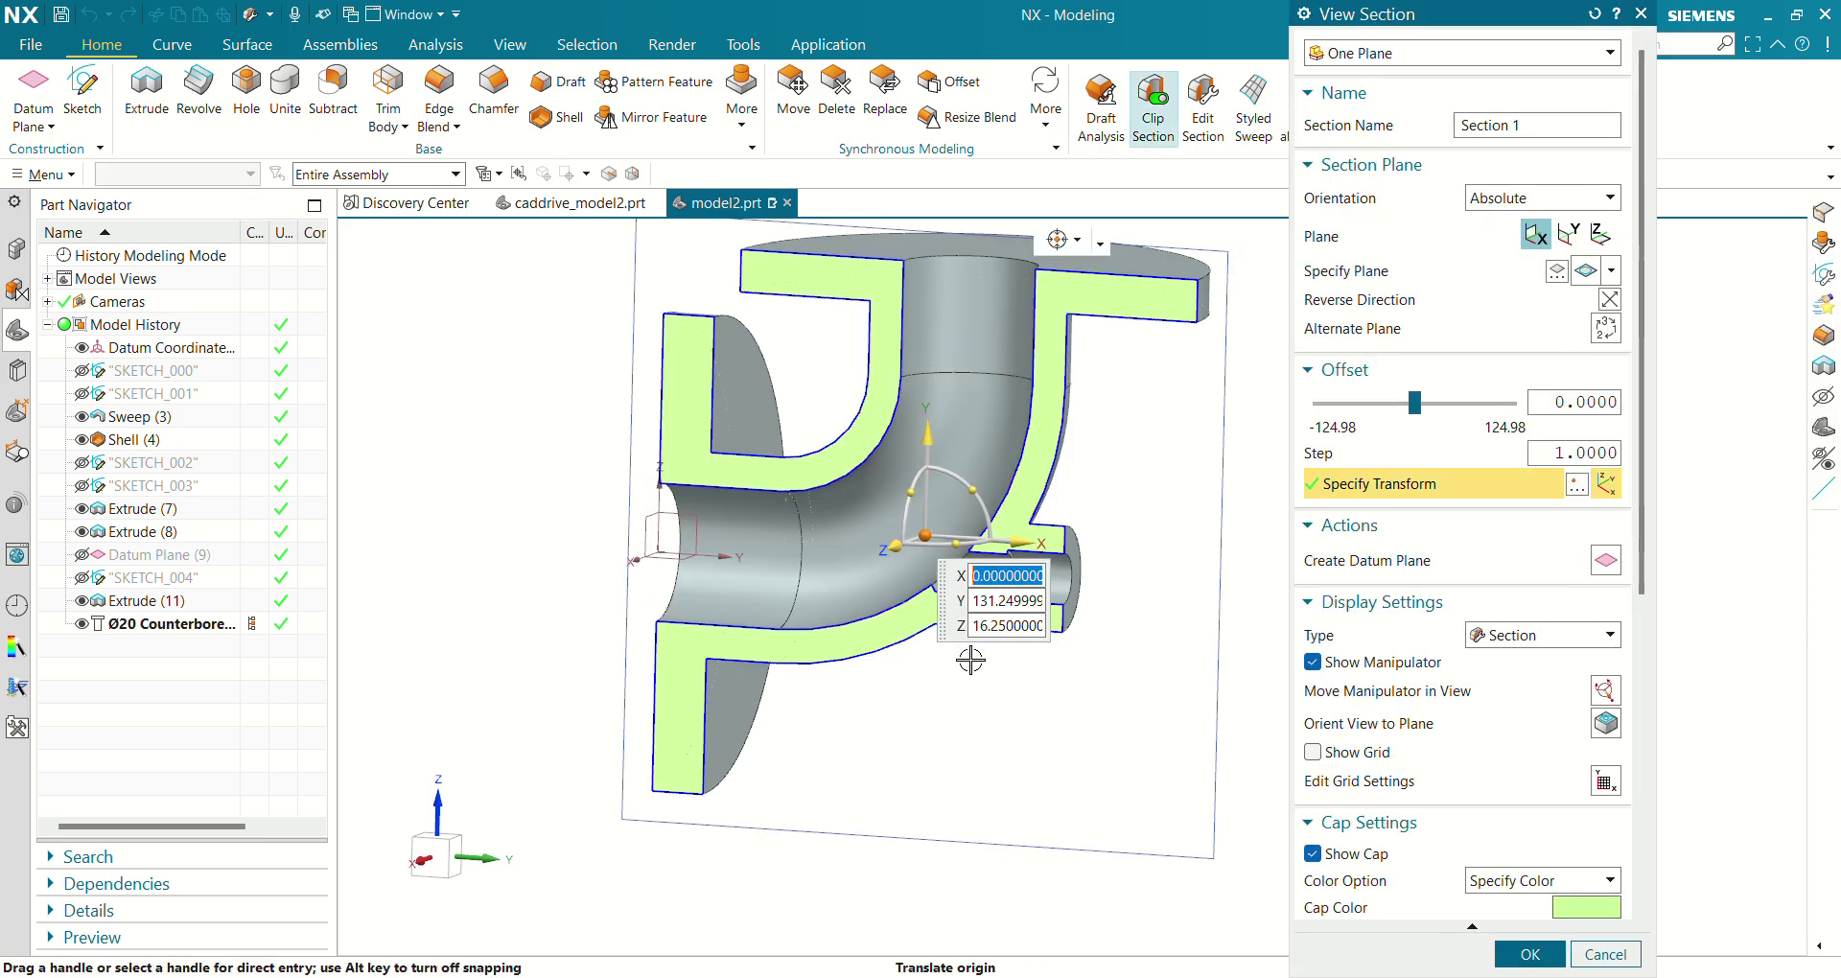
pyautogui.scroll(3, 969, 658)
pyautogui.moveTo(867, 698); pyautogui.dragTo(955, 736, button='middle')
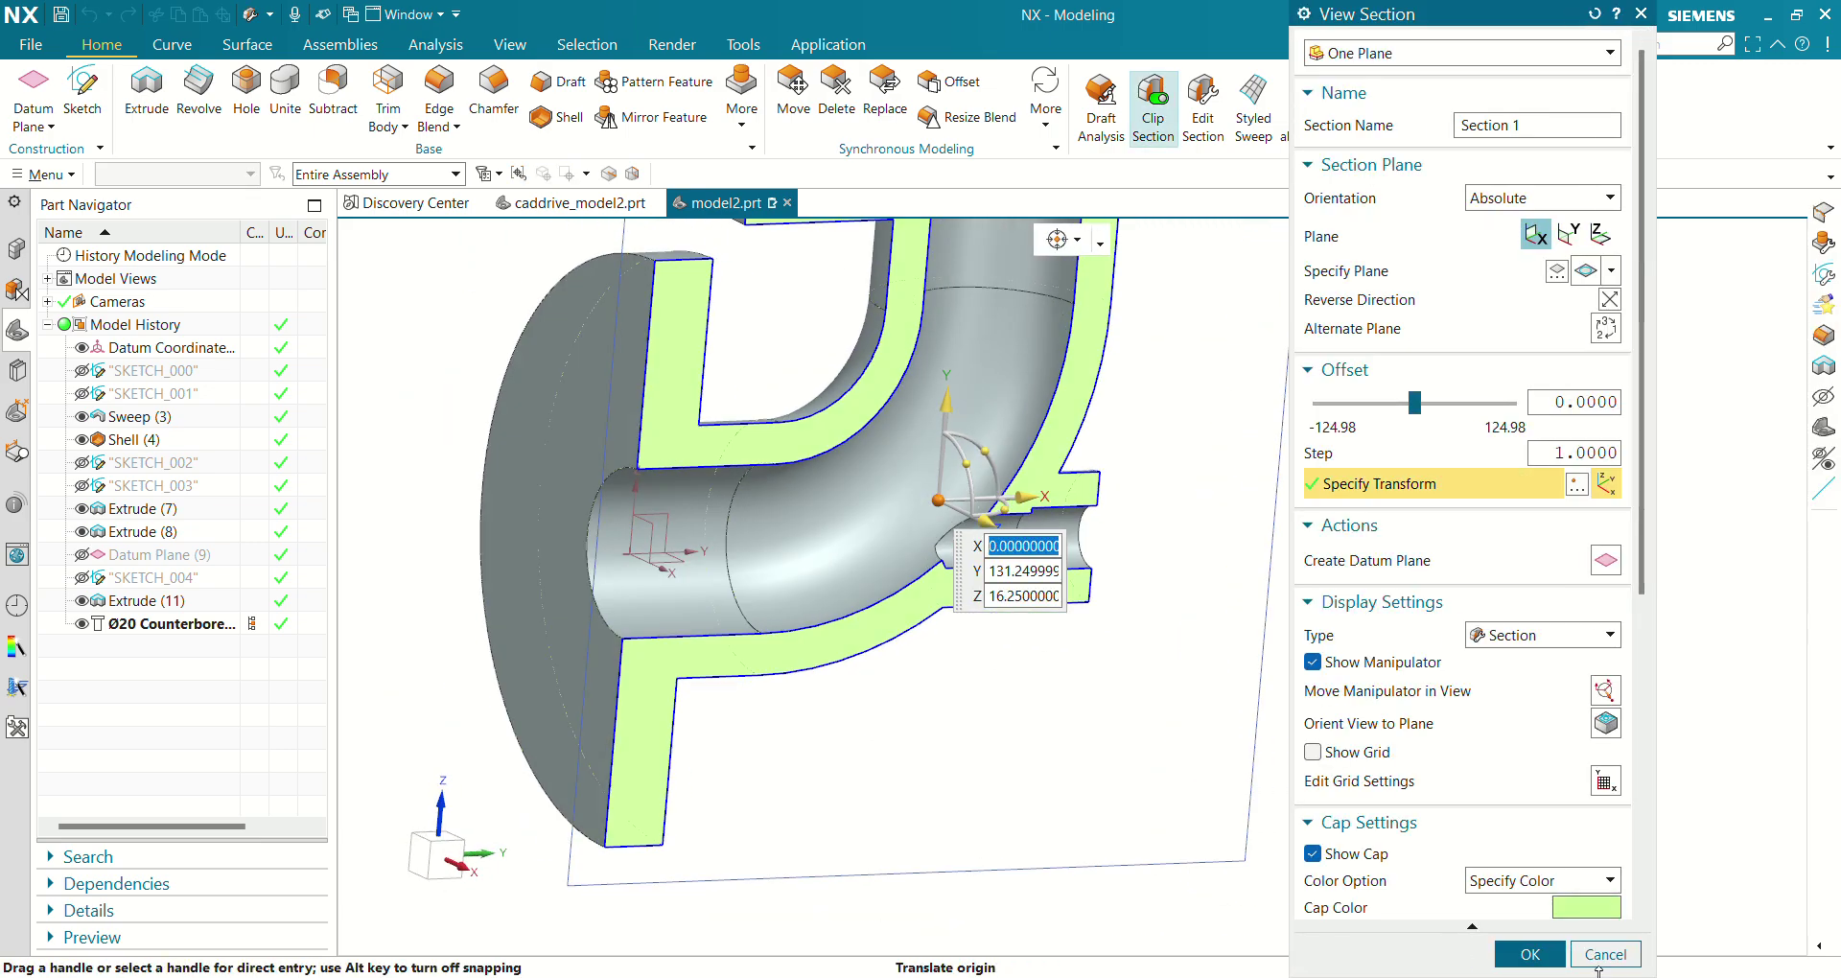
pyautogui.click(1626, 954)
# Create a new sketch on the Front principal plane at the vertical flange.
pyautogui.scroll(-5, 1335, 629)
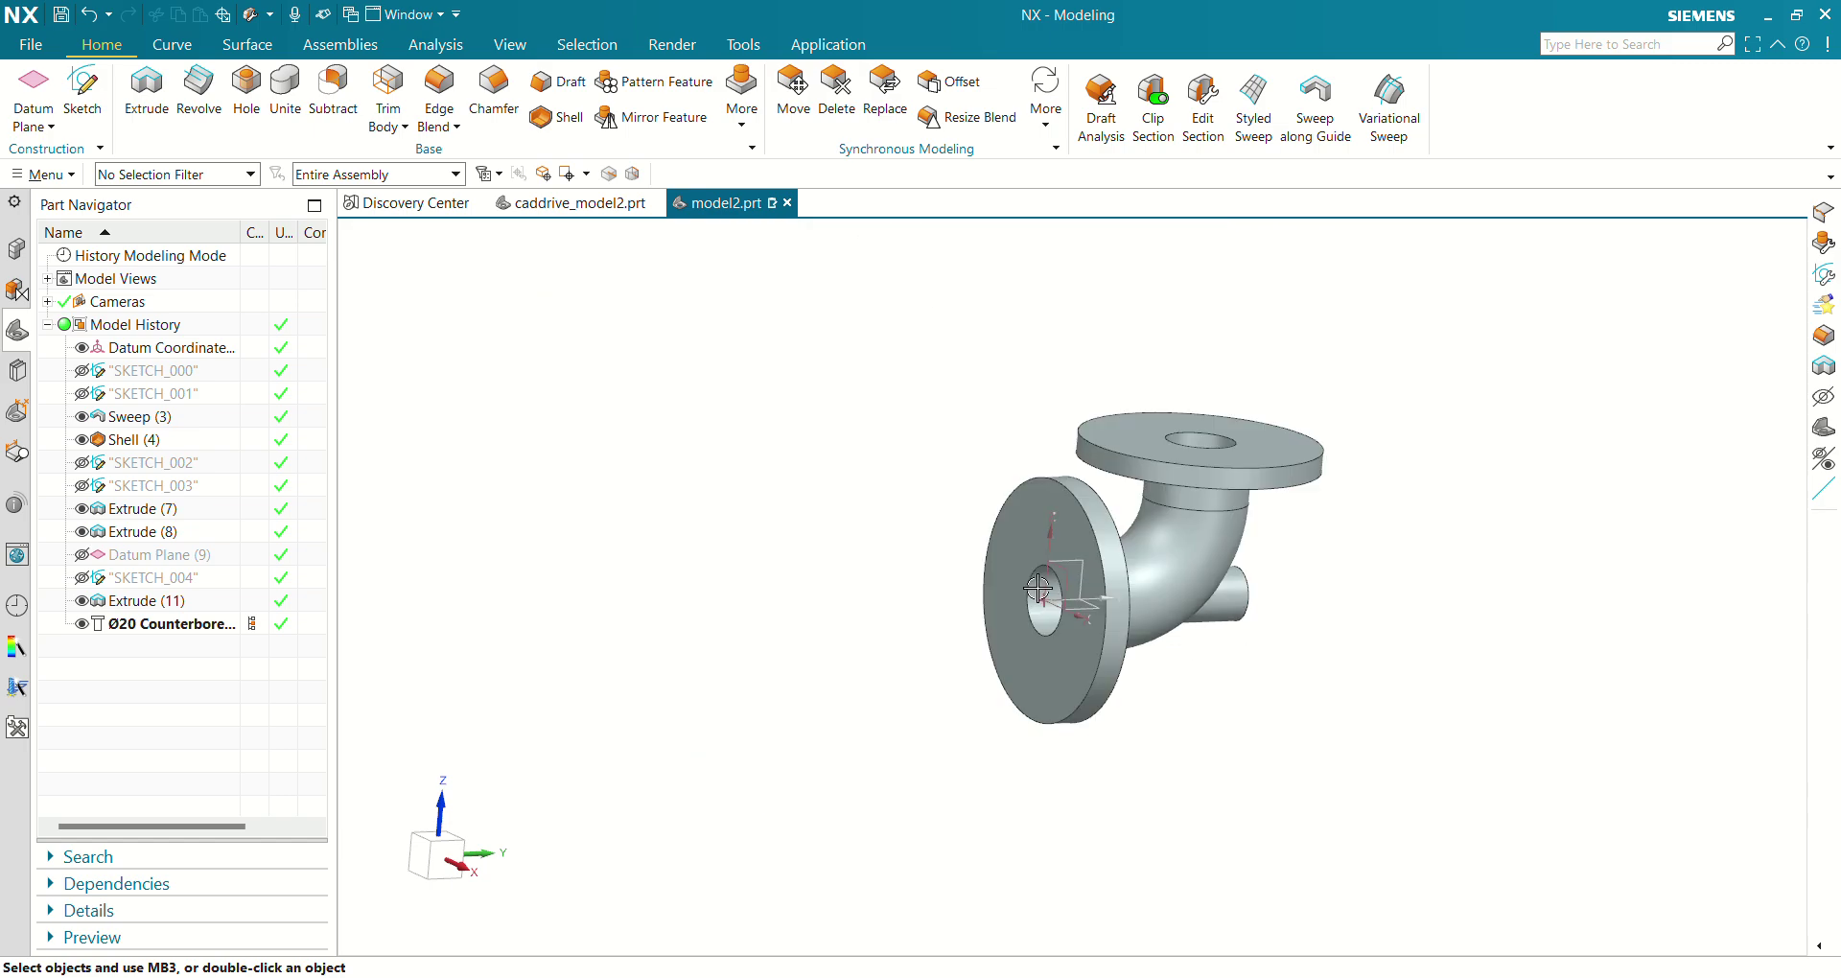
pyautogui.moveTo(1335, 629); pyautogui.dragTo(1019, 629, button='middle')
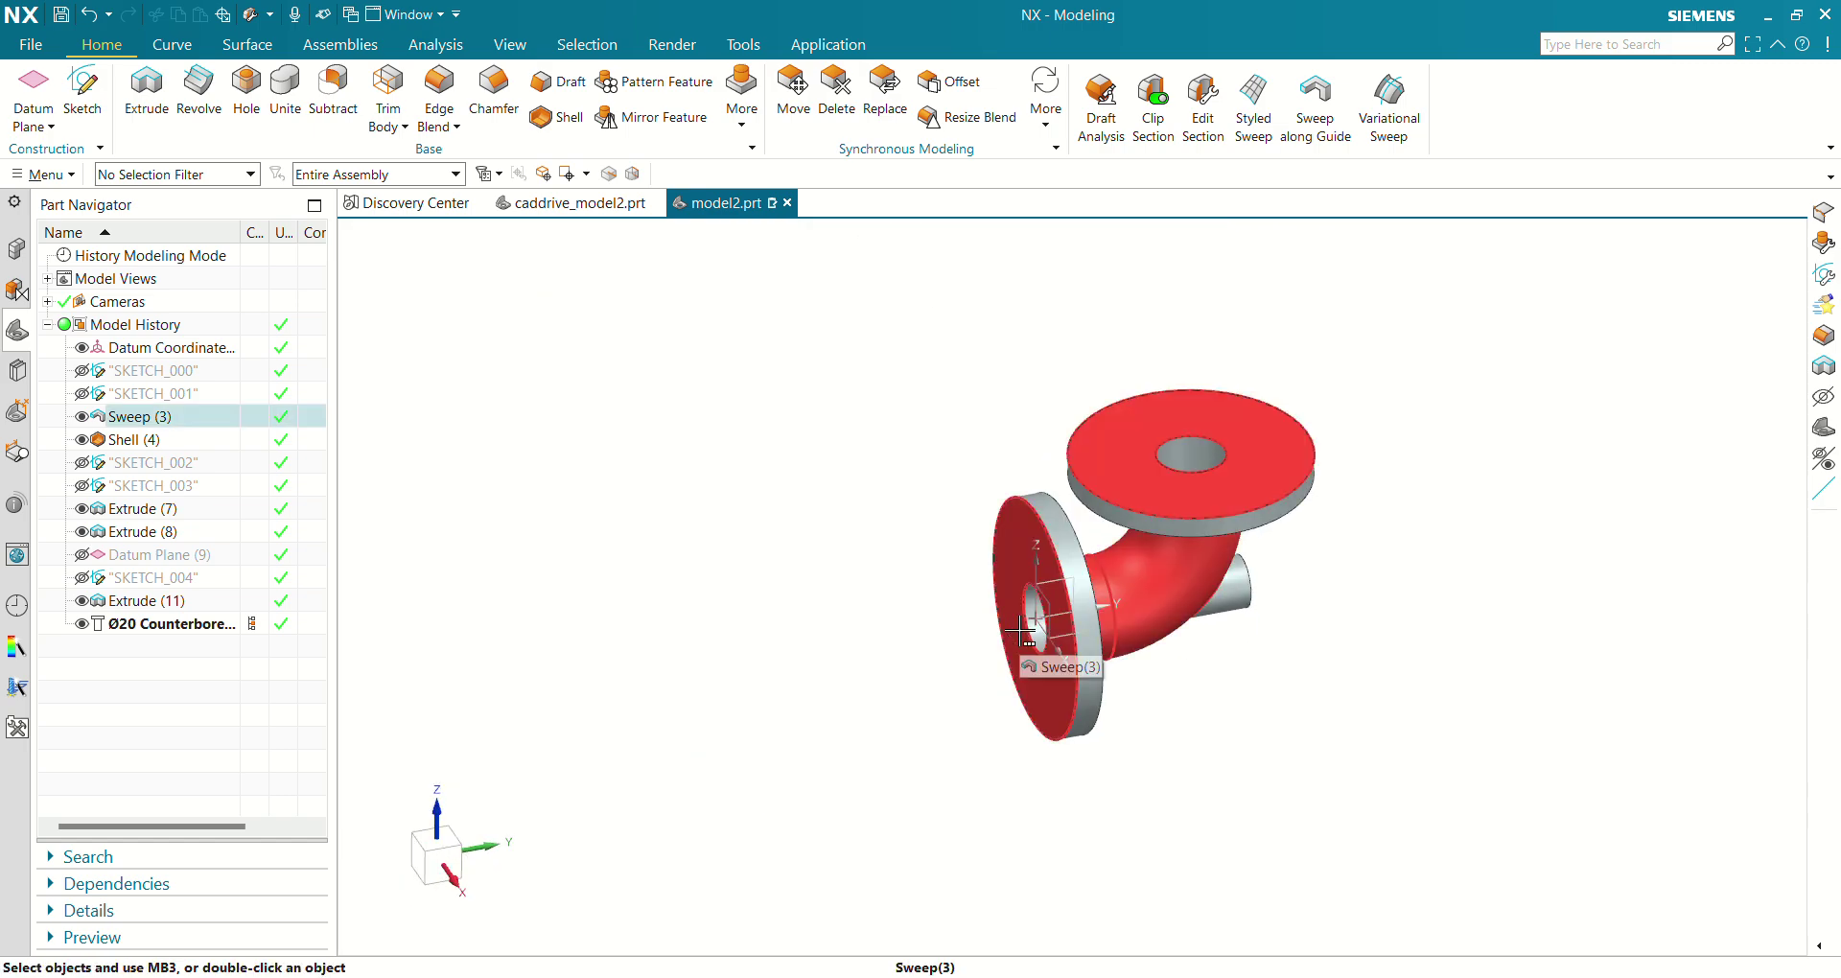
pyautogui.scroll(3, 941, 722)
pyautogui.scroll(3, 1211, 818)
pyautogui.moveTo(1212, 818); pyautogui.dragTo(998, 519, button='middle')
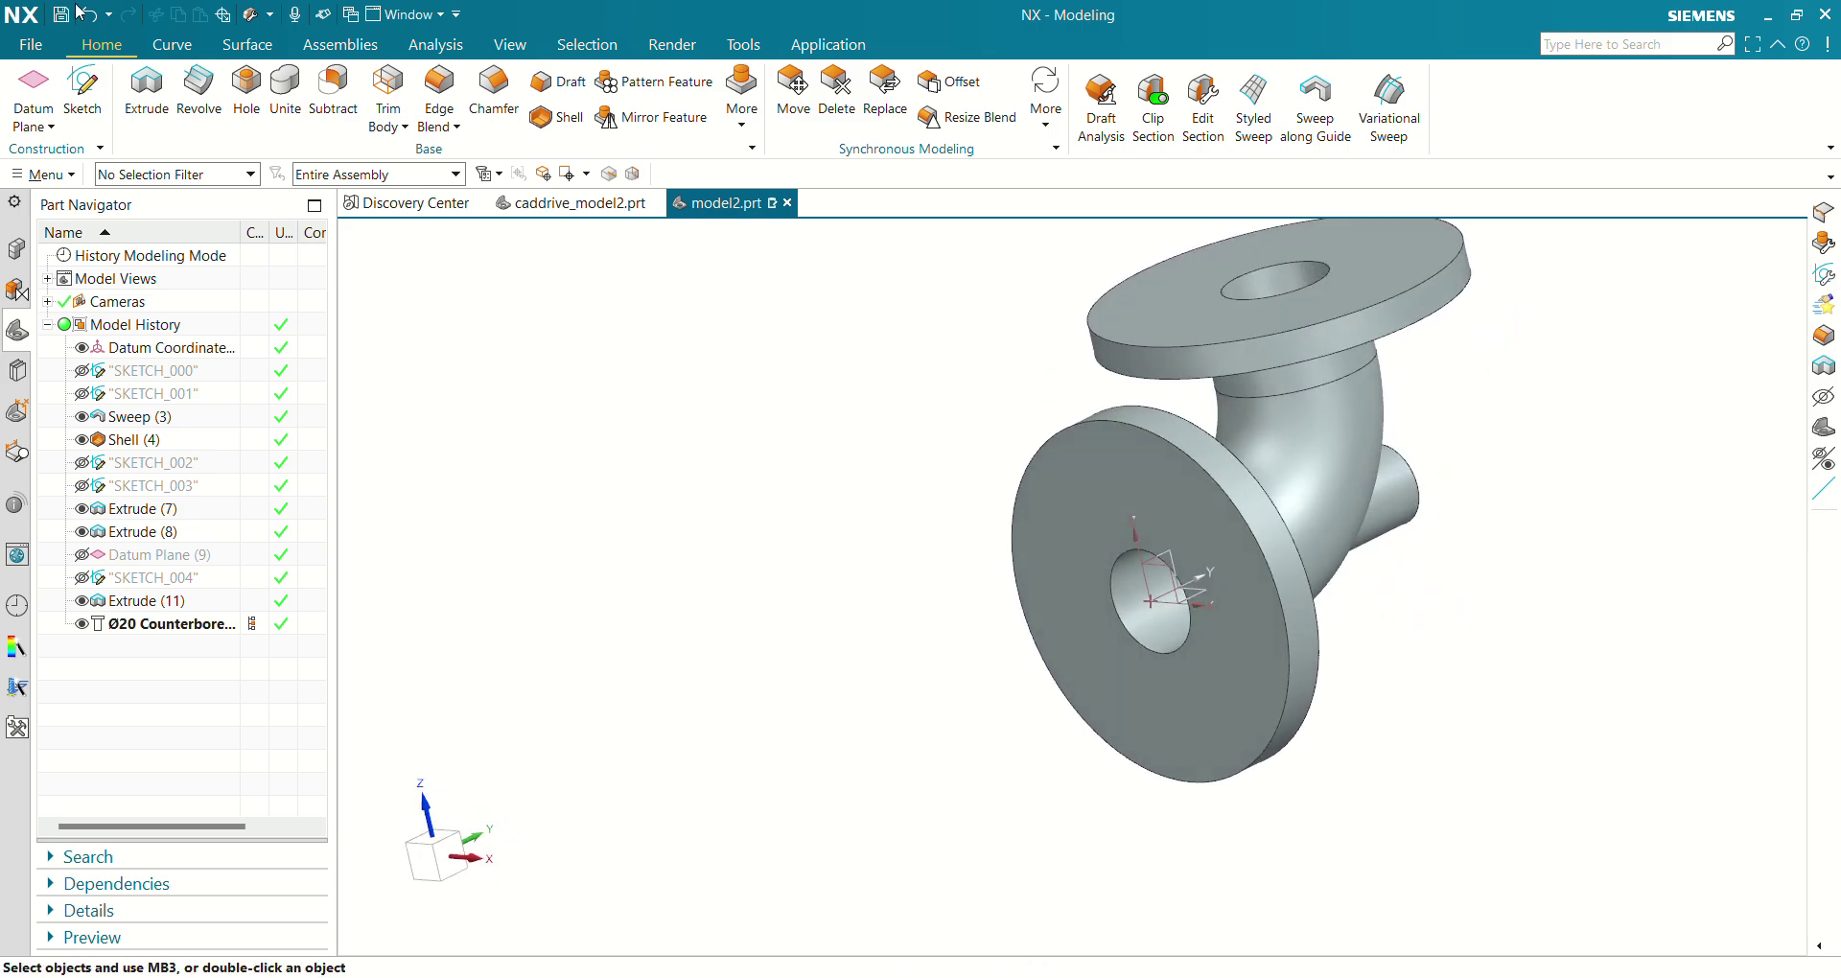
pyautogui.click(81, 91)
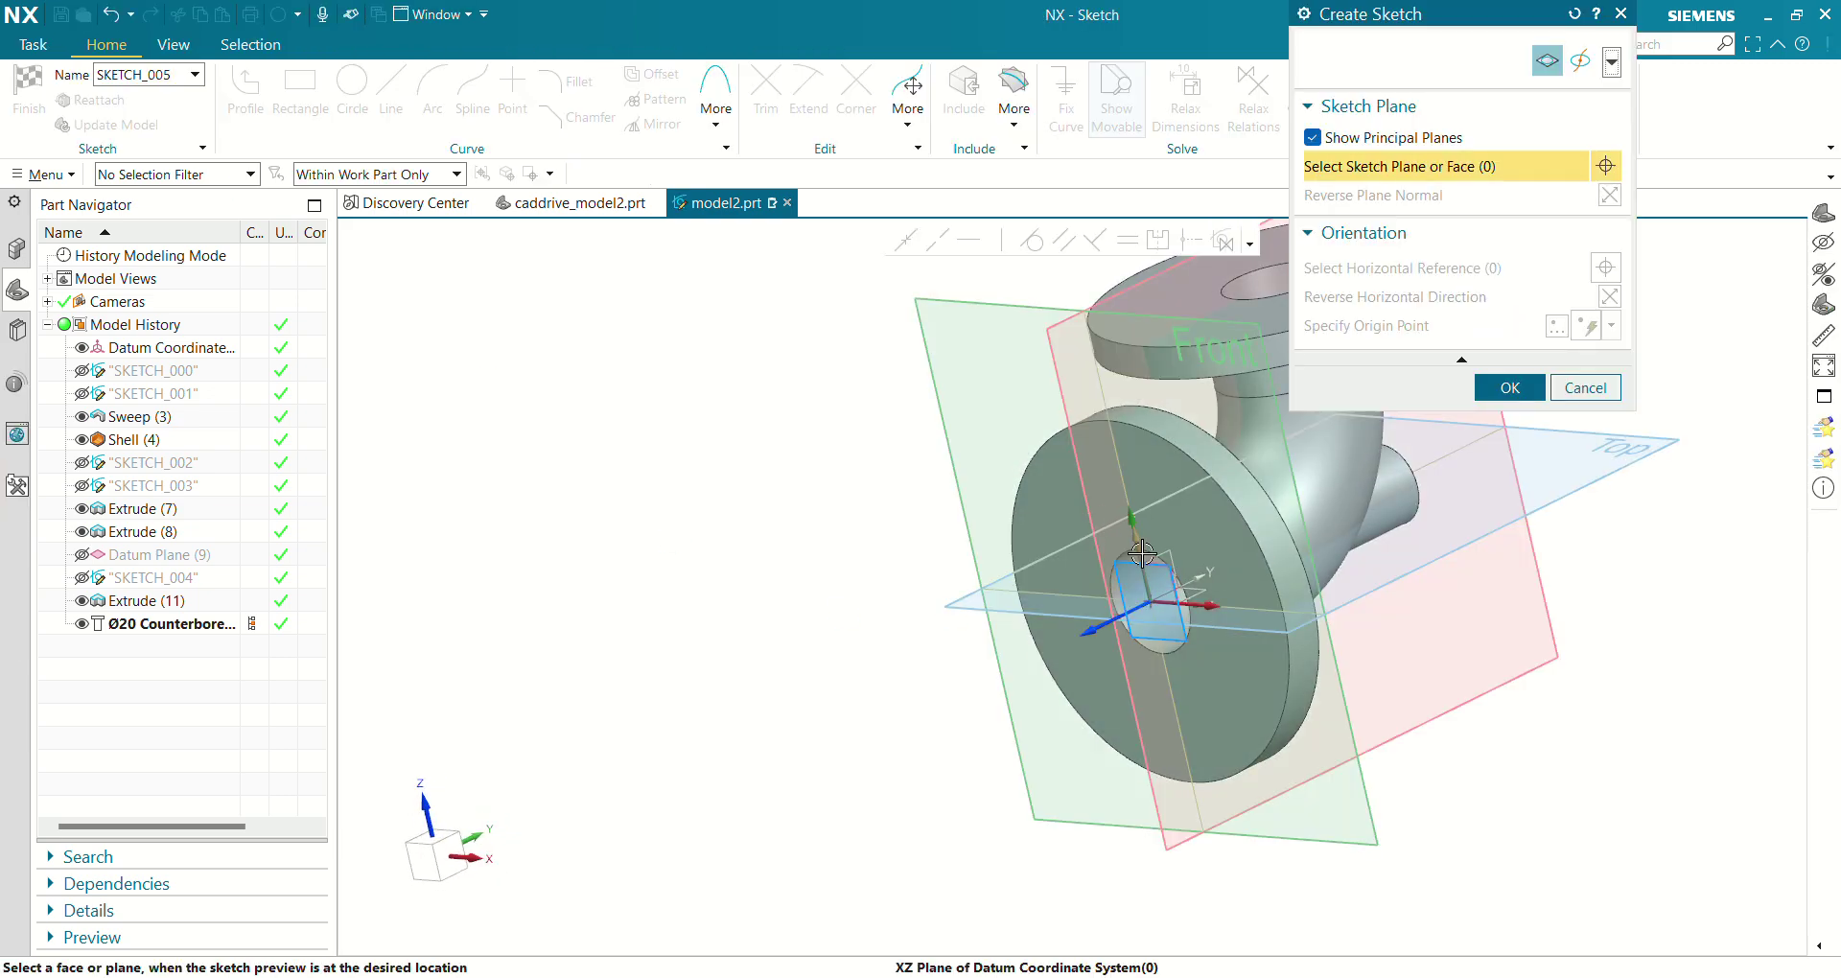
pyautogui.click(935, 399)
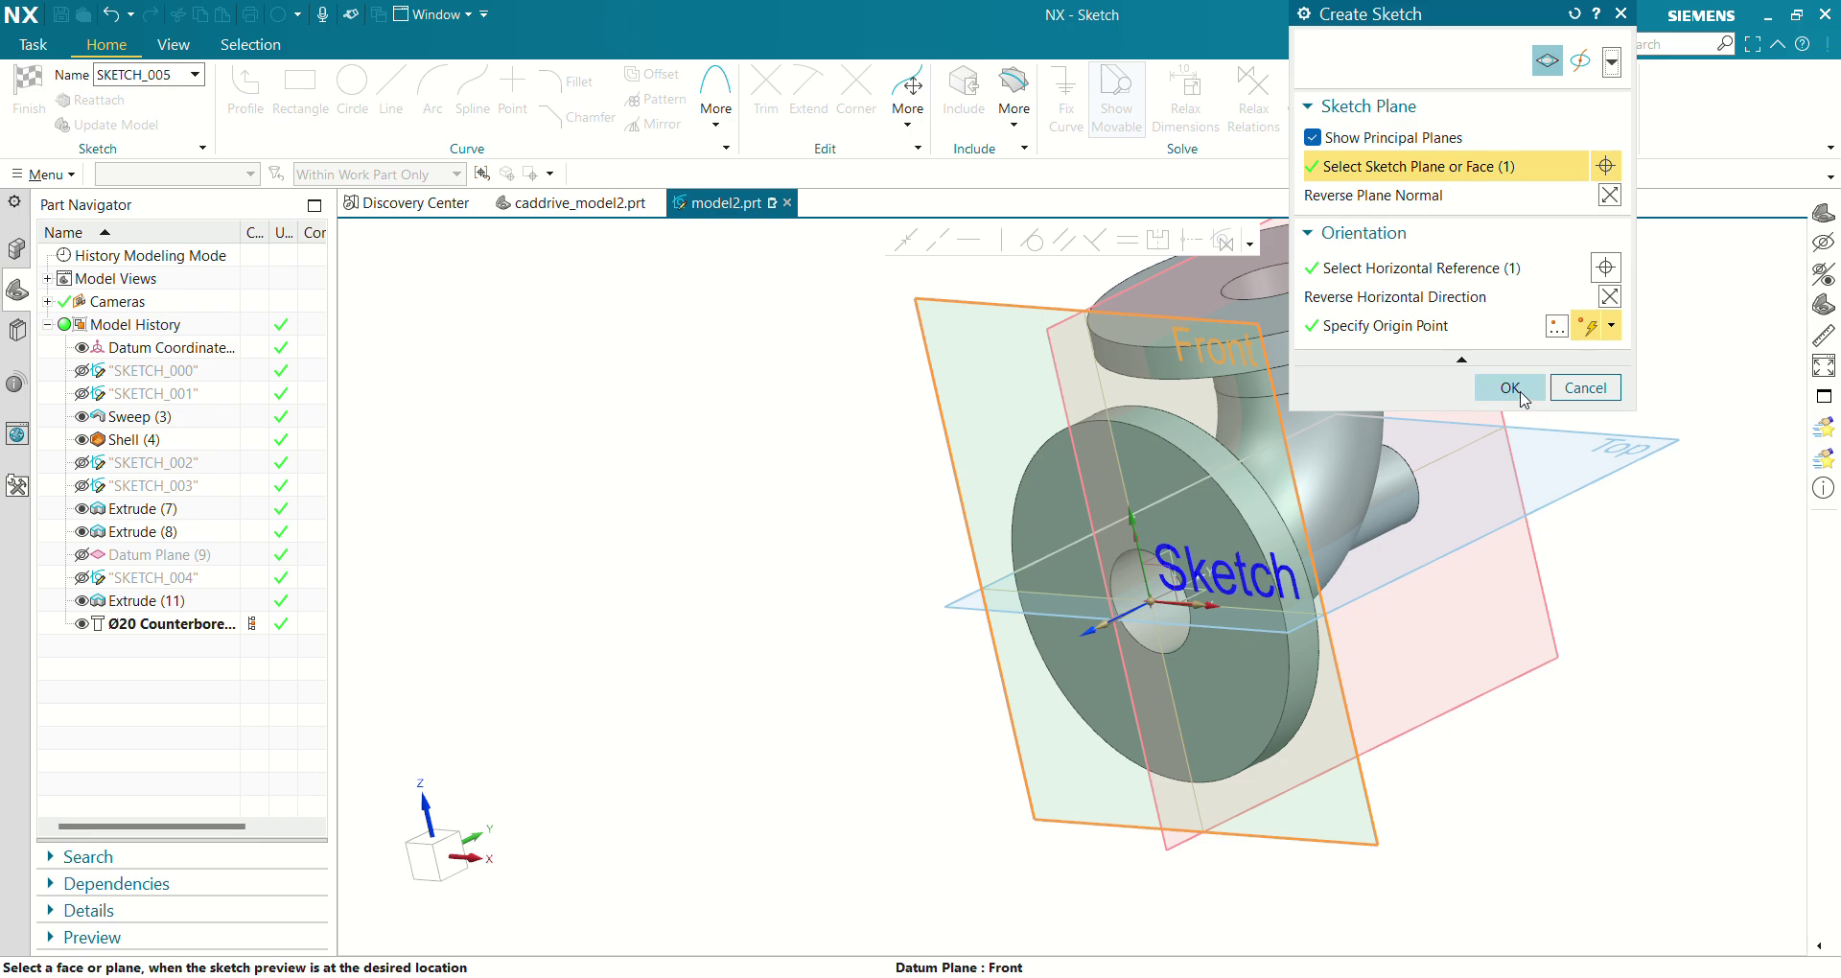
pyautogui.click(1510, 387)
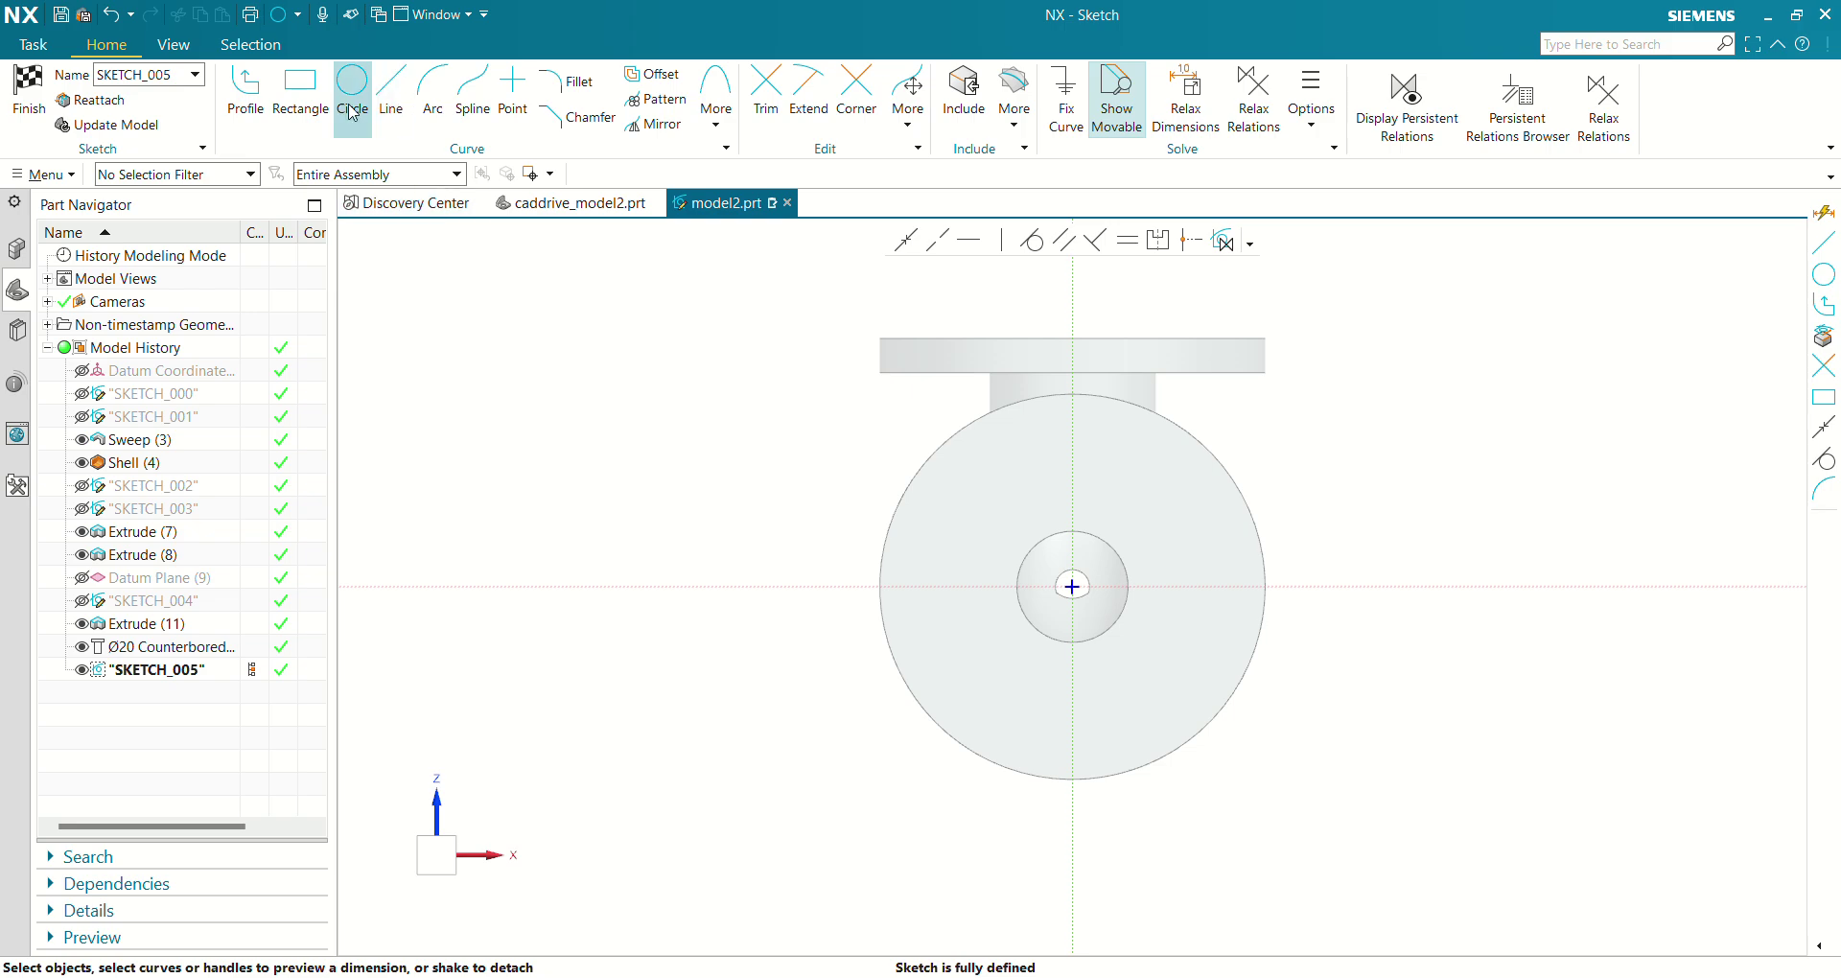
# Sketch a circle about 159 mm in diameter centred on the sketch origin.
pyautogui.click(353, 96)
pyautogui.click(1072, 585)
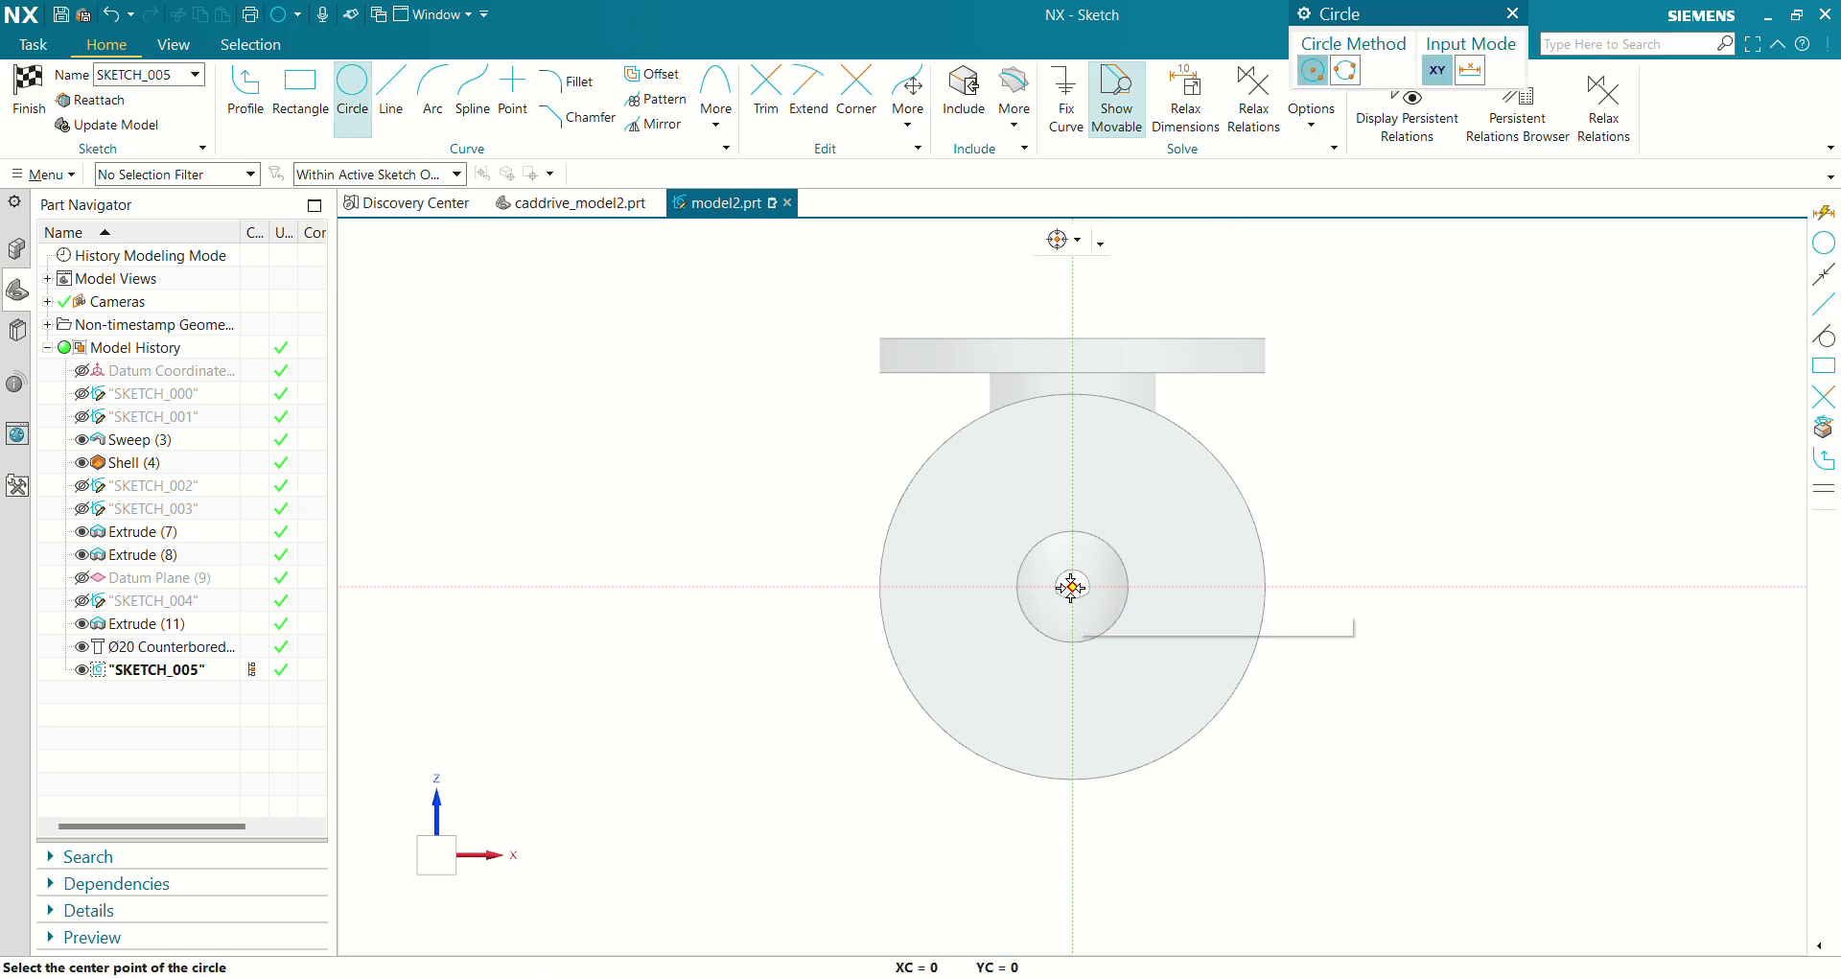
pyautogui.click(1158, 690)
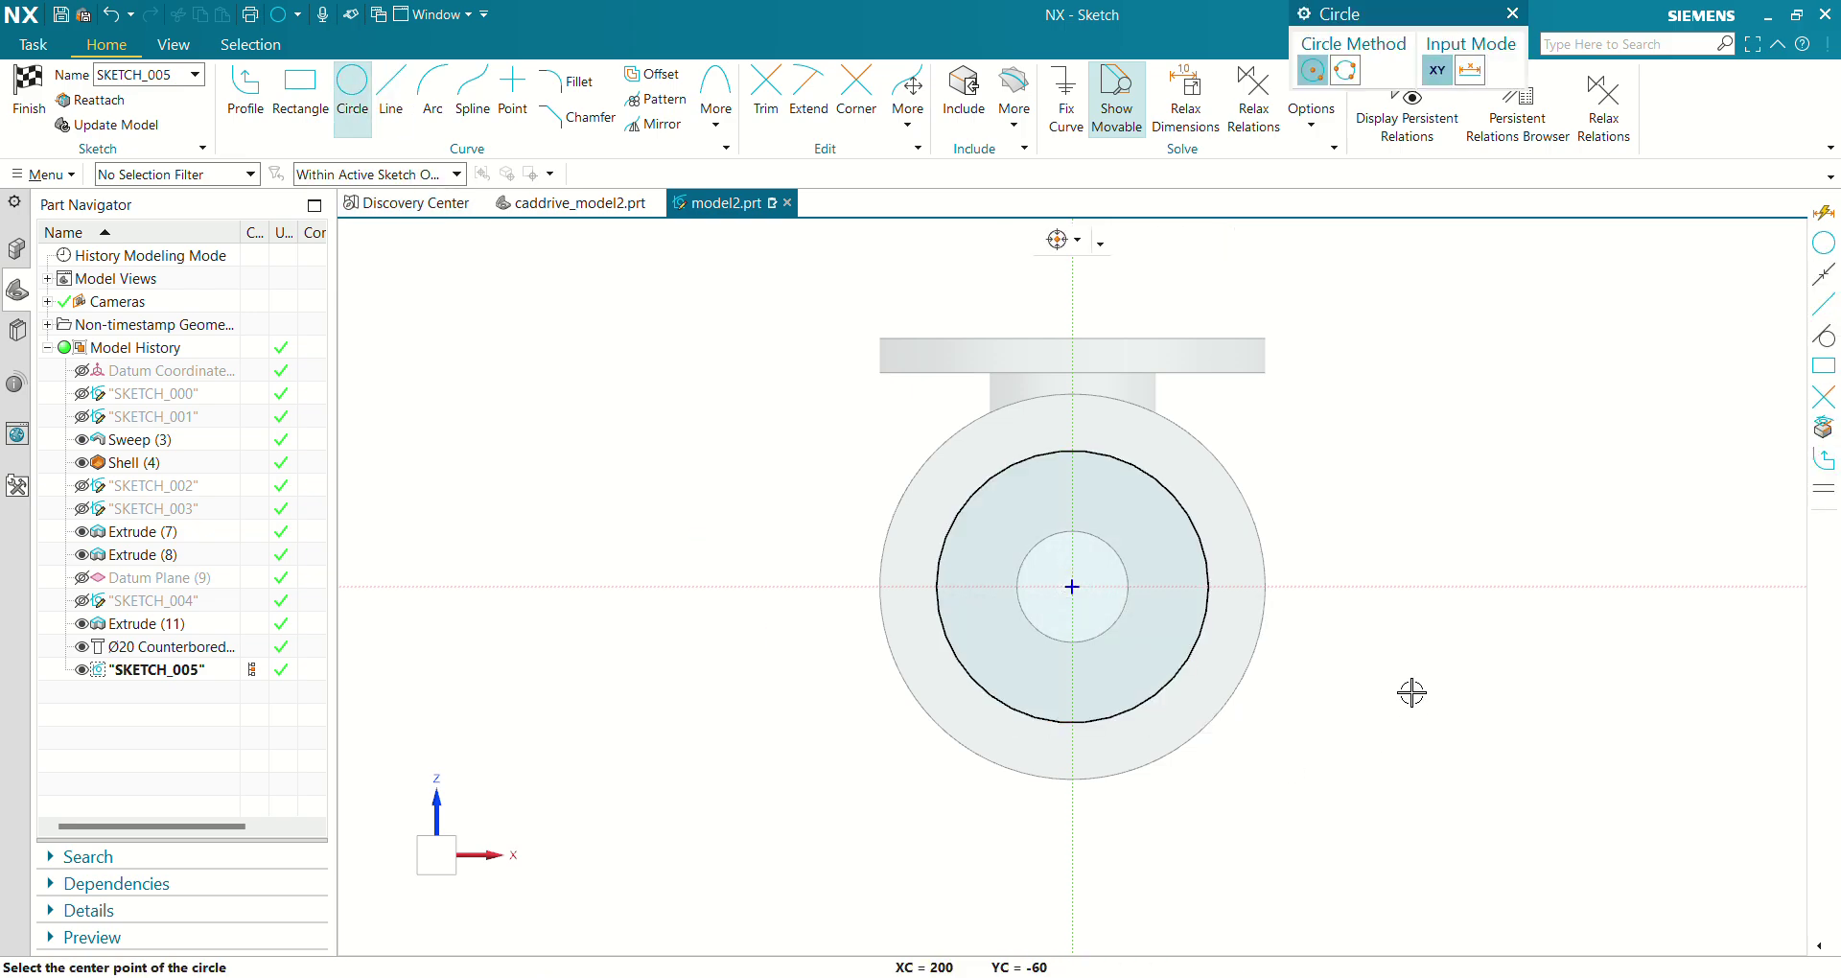
pyautogui.press('Escape')
# Dimension the origin-centred circle with a diameter of 86 mm, accepting the scaling of the entire sketch.
pyautogui.click(1154, 481)
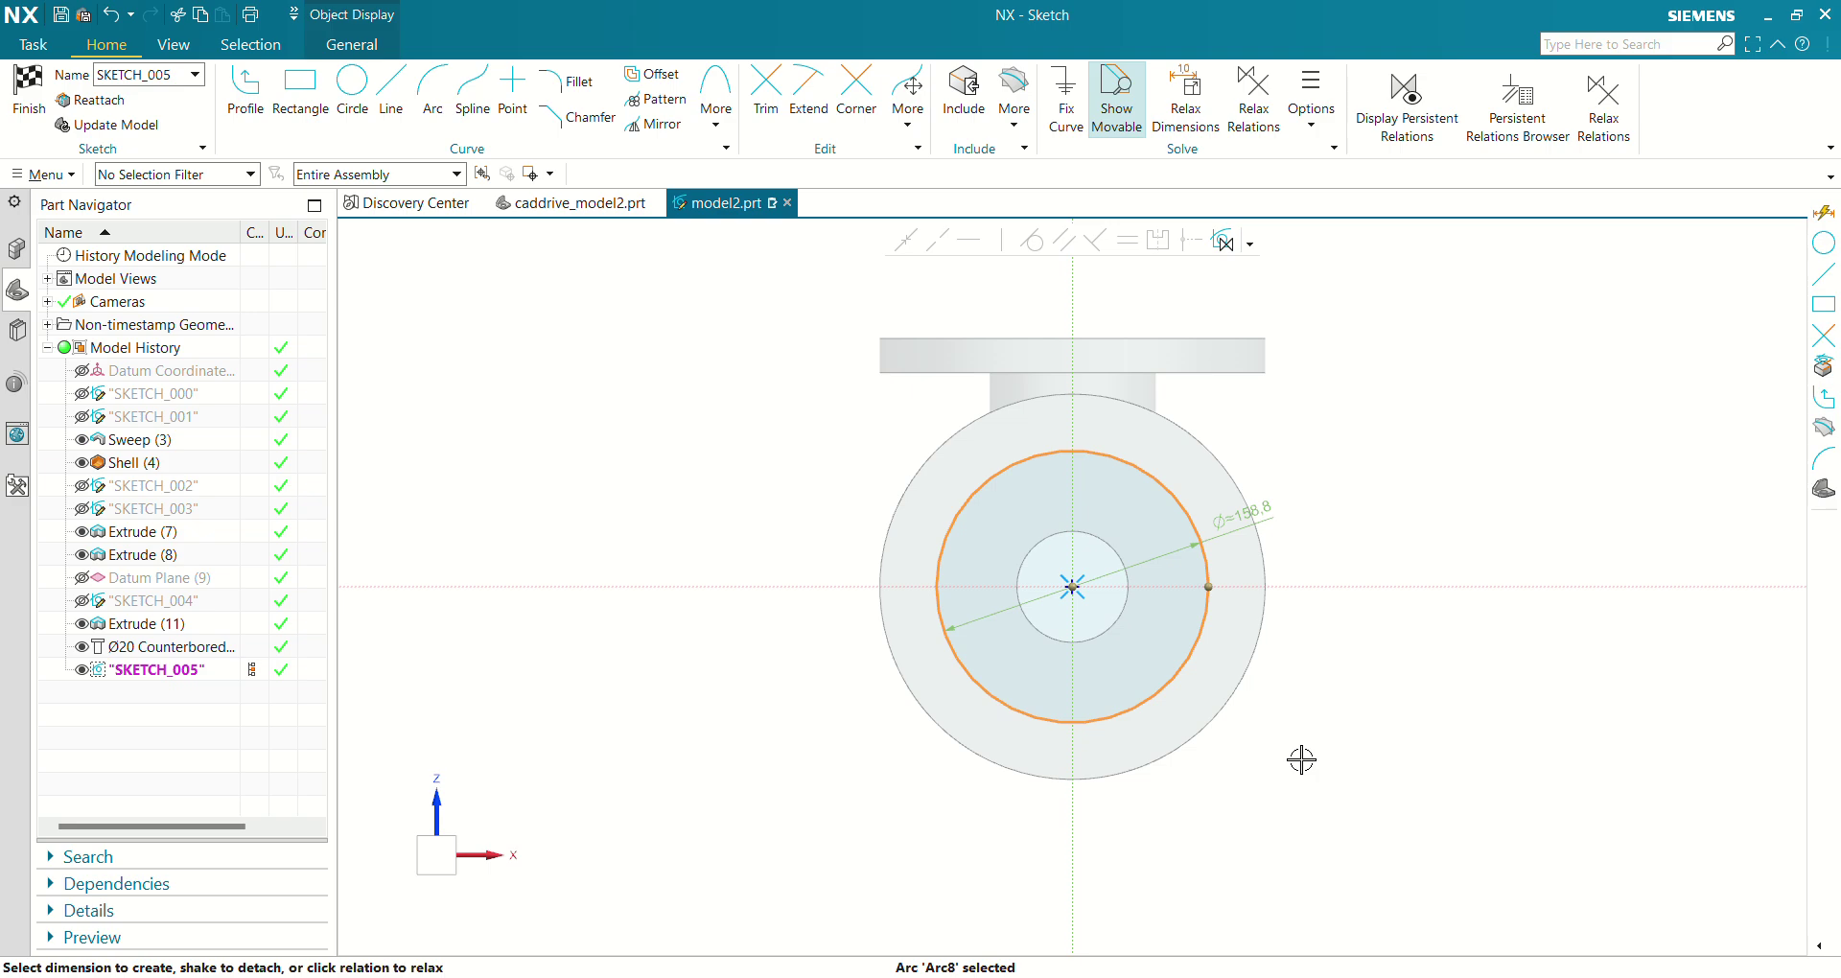
pyautogui.doubleClick(1257, 511)
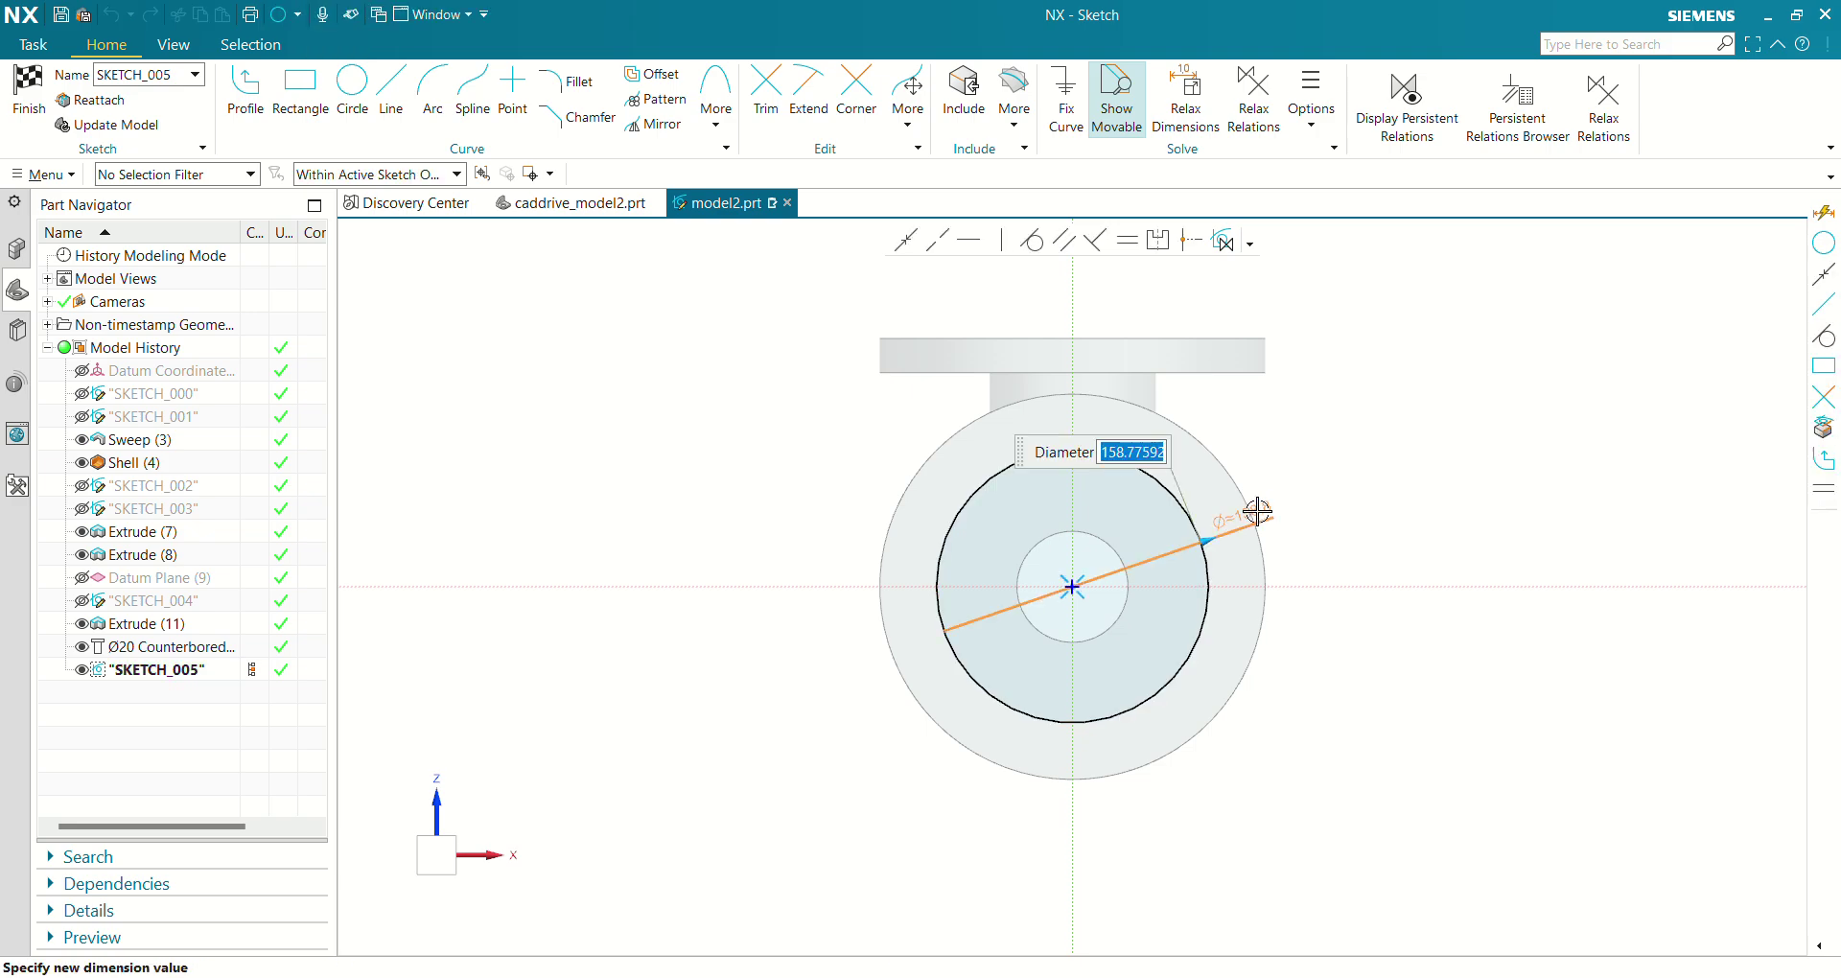
pyautogui.write('86')
pyautogui.press('Return')
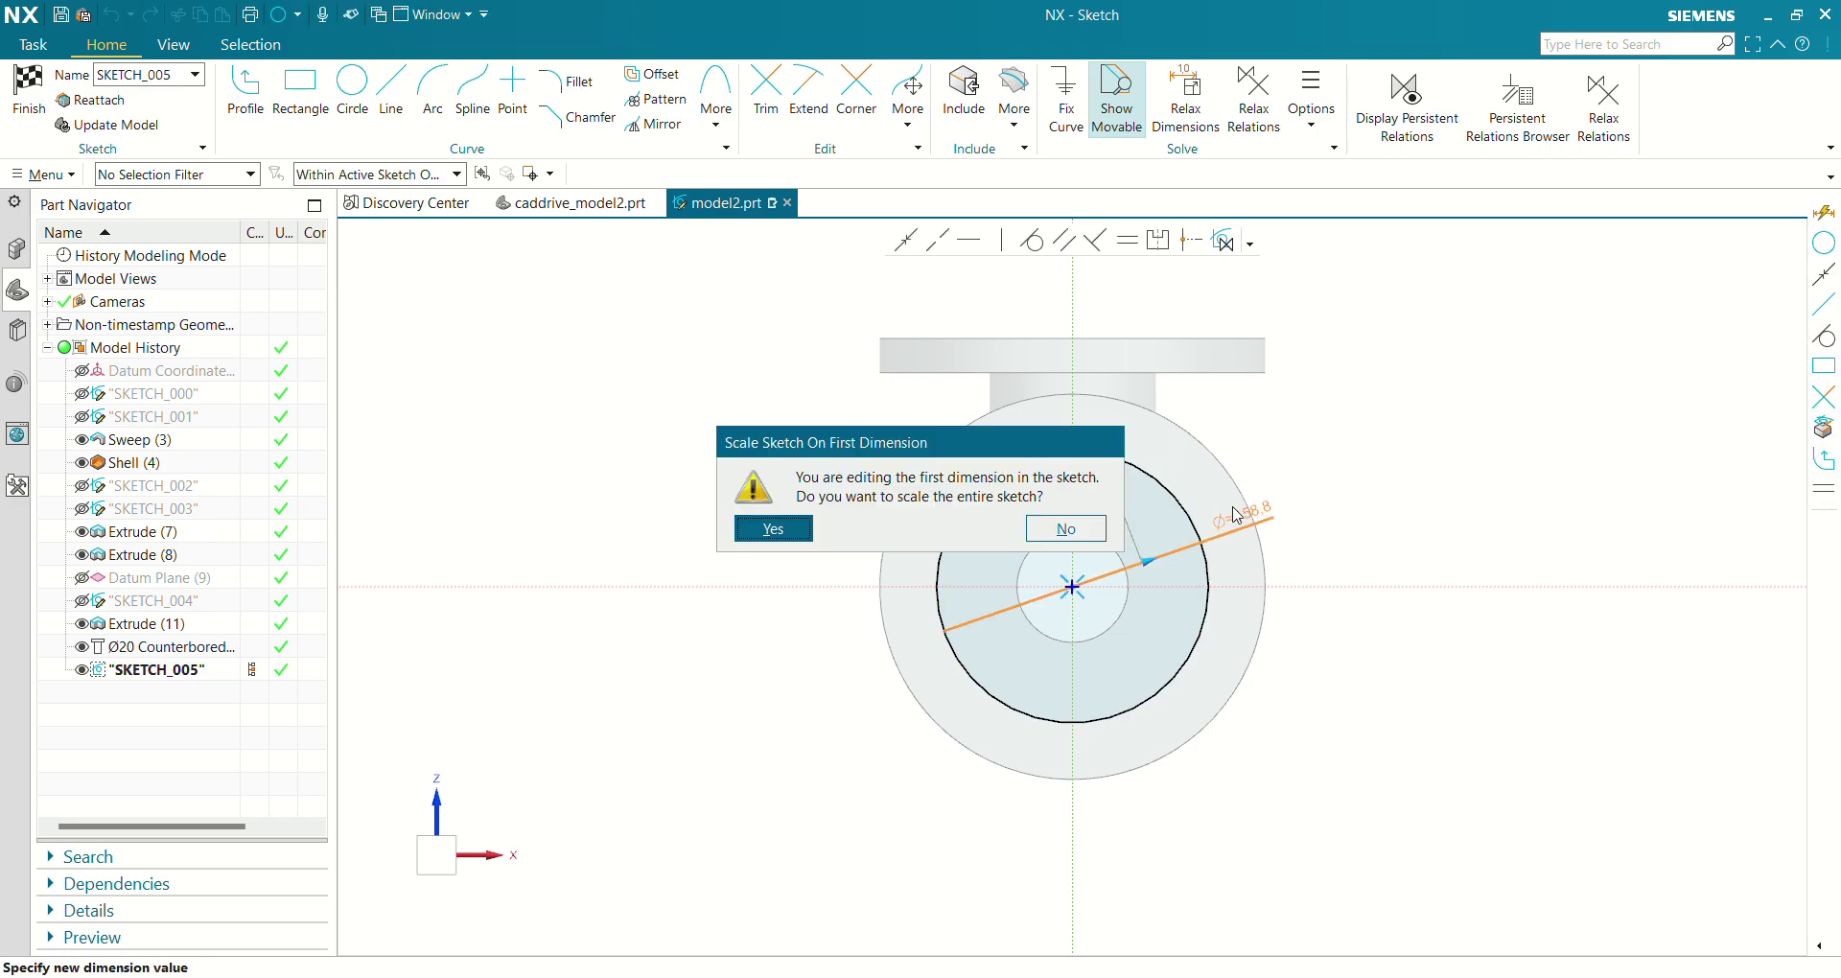
pyautogui.click(761, 641)
pyautogui.scroll(1, 1276, 517)
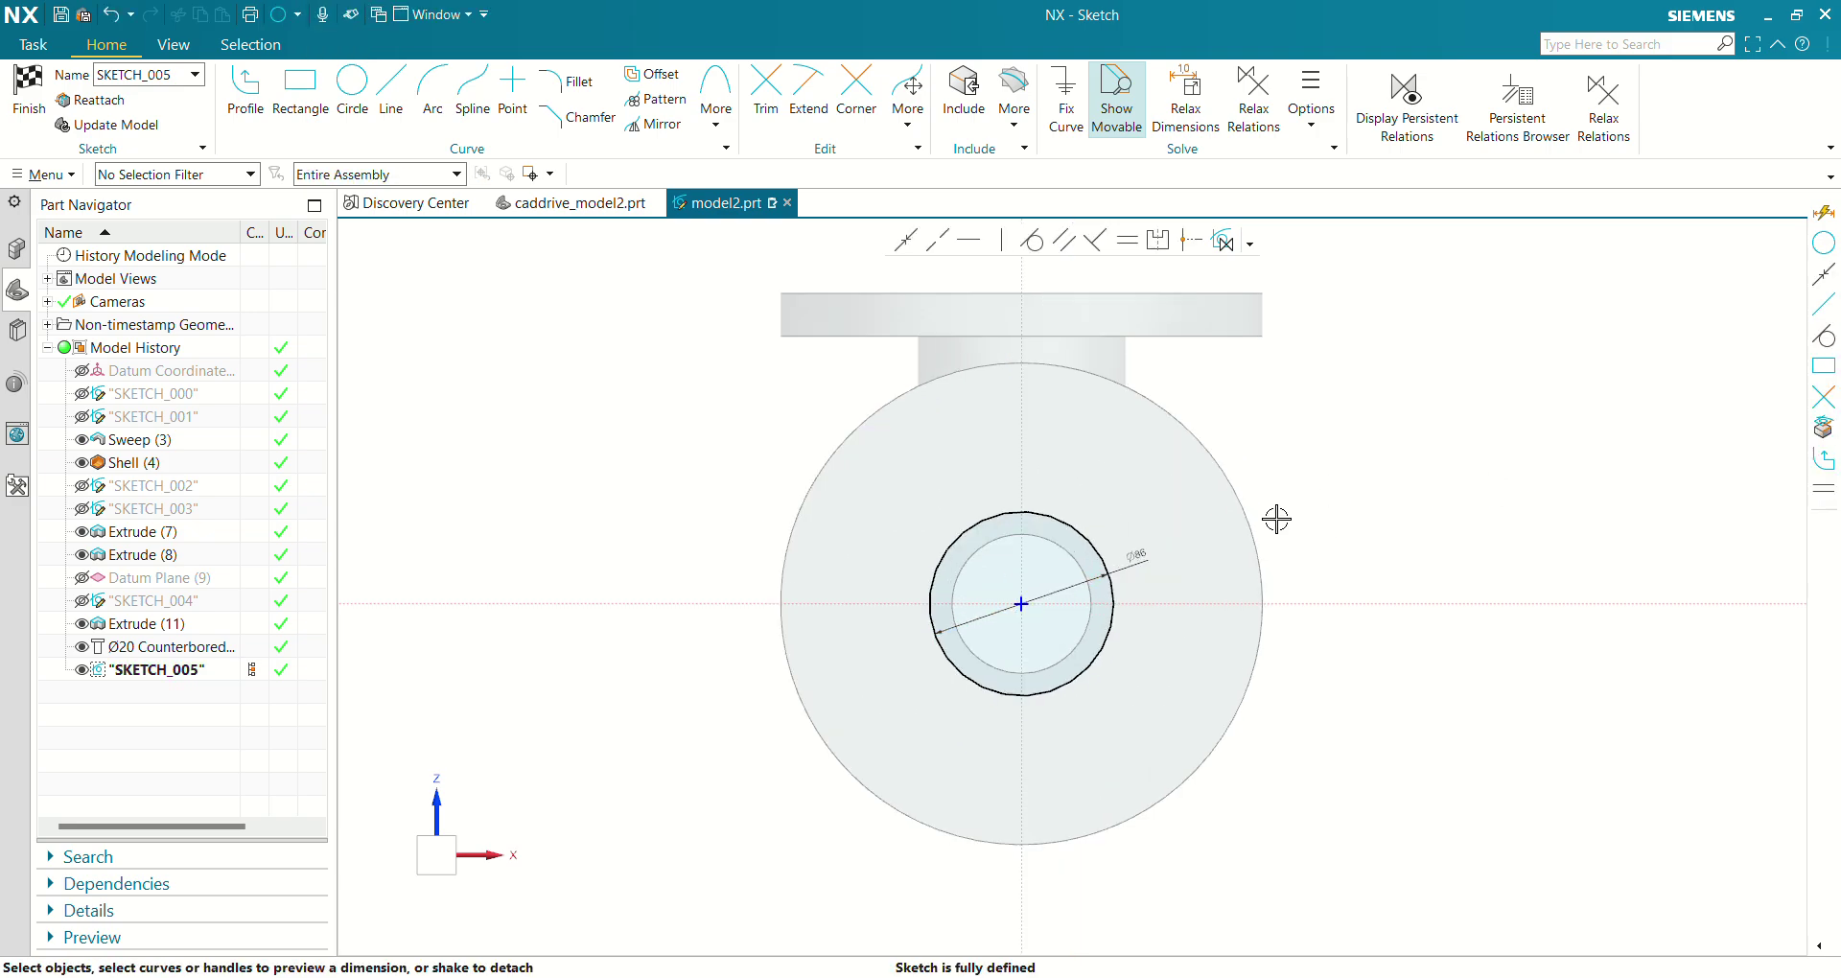
# Sketch a second circle about 187 mm in diameter on the same centre and delete the stray small circle beside the flange.
pyautogui.click(351, 89)
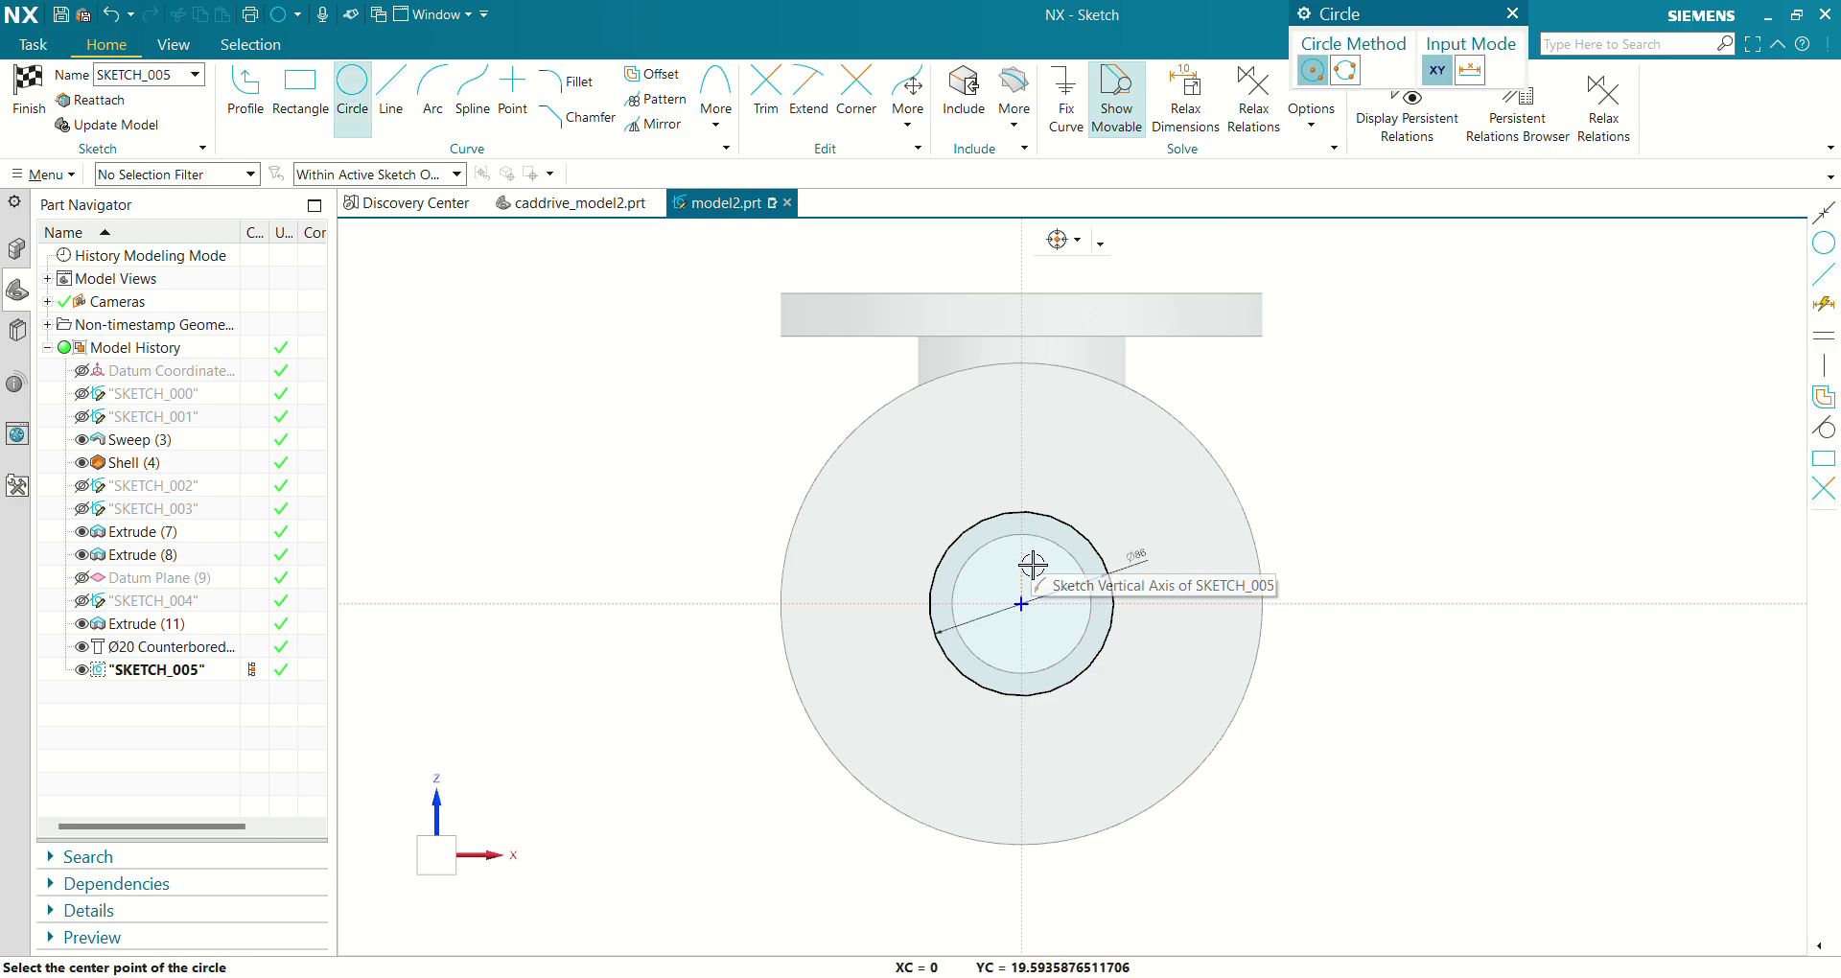
pyautogui.click(1020, 604)
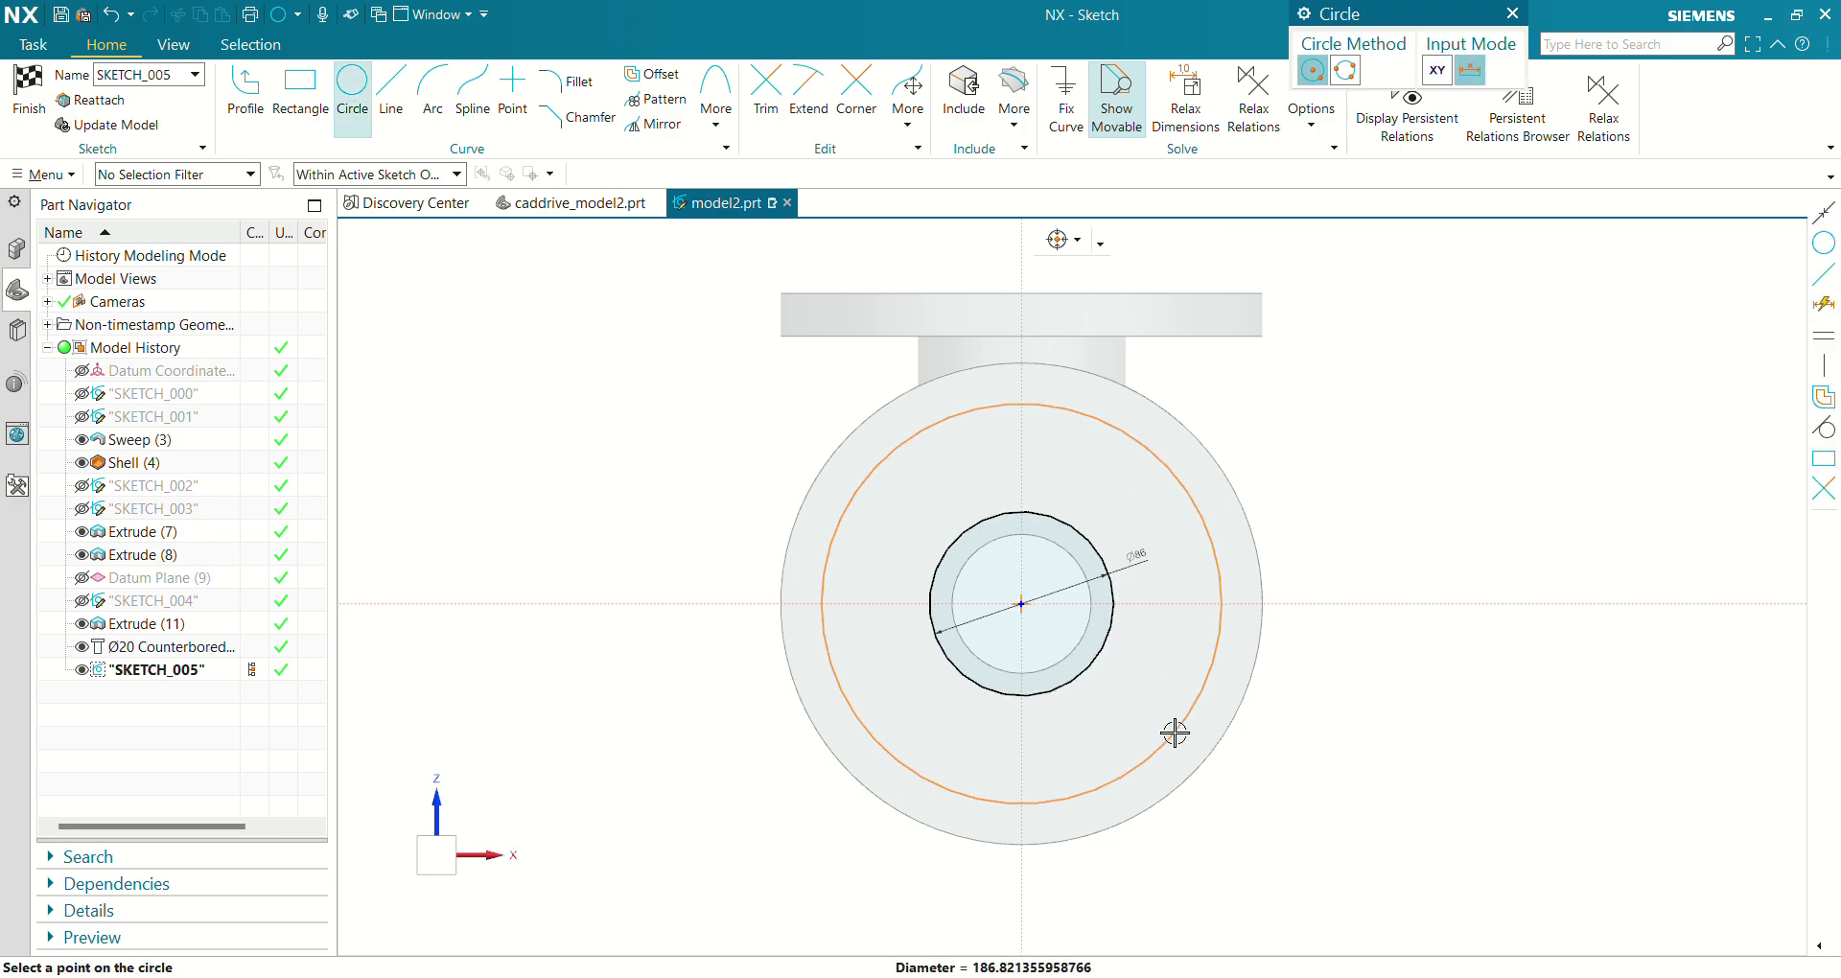
pyautogui.click(1175, 732)
pyautogui.press('Escape')
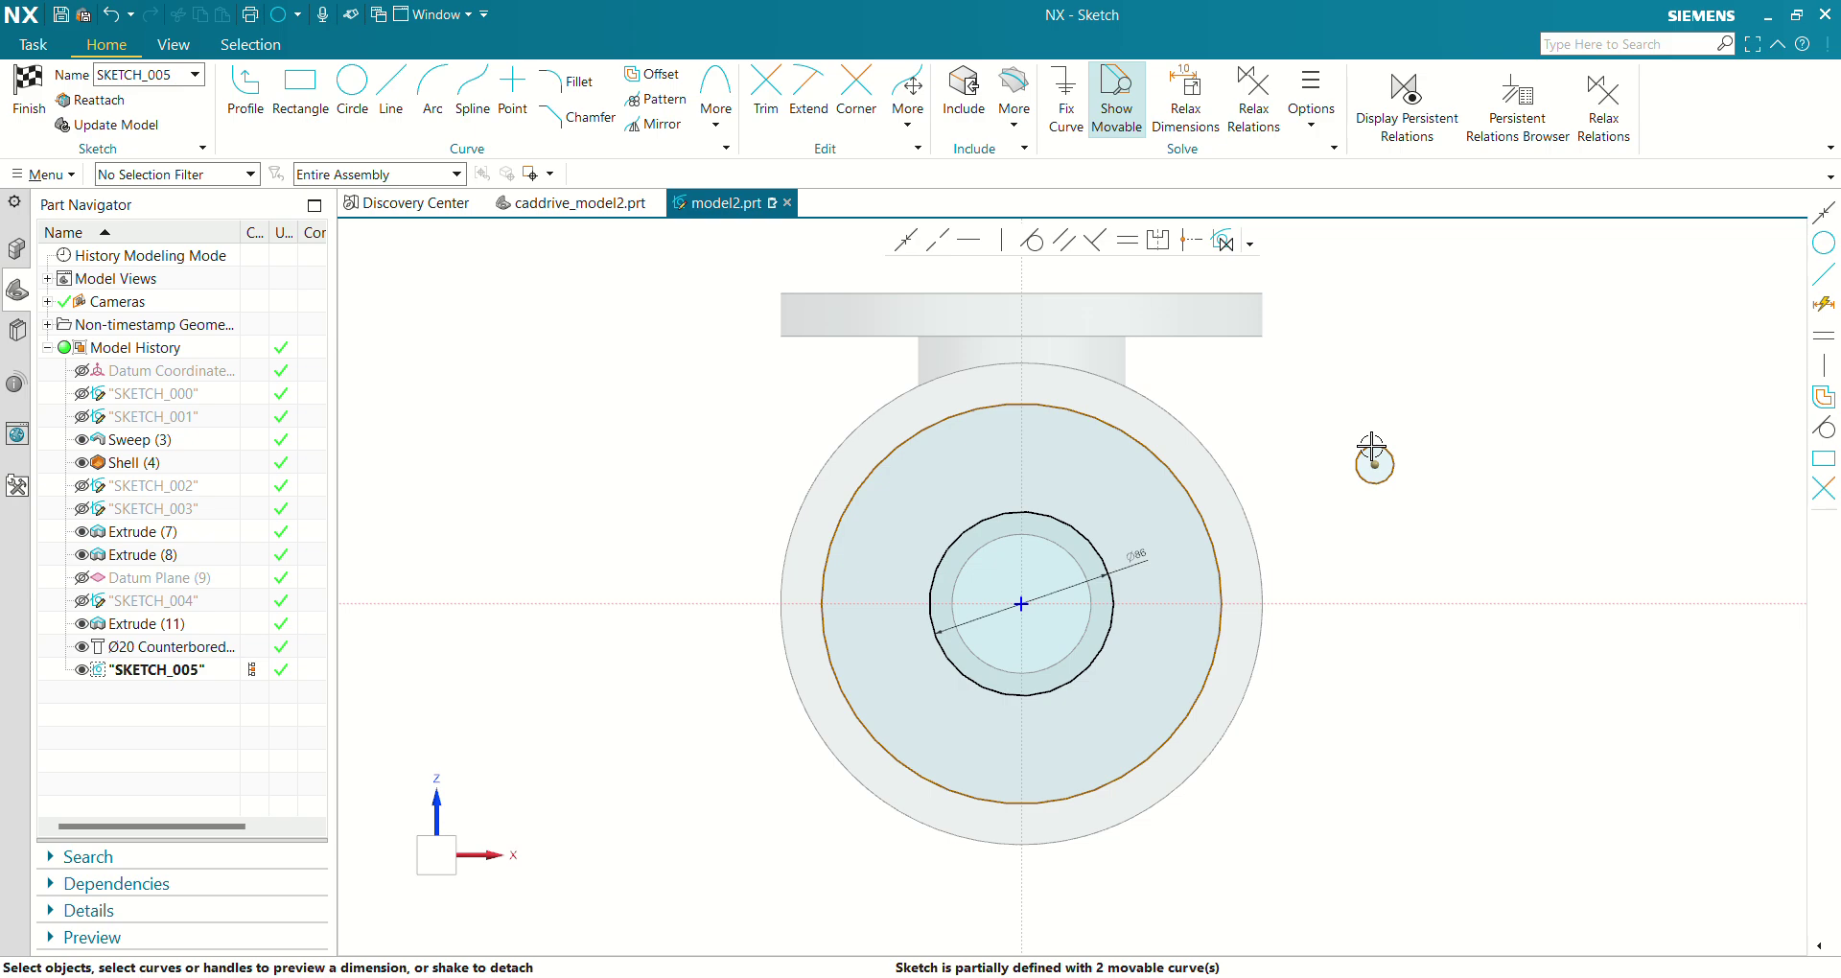
pyautogui.click(1371, 445)
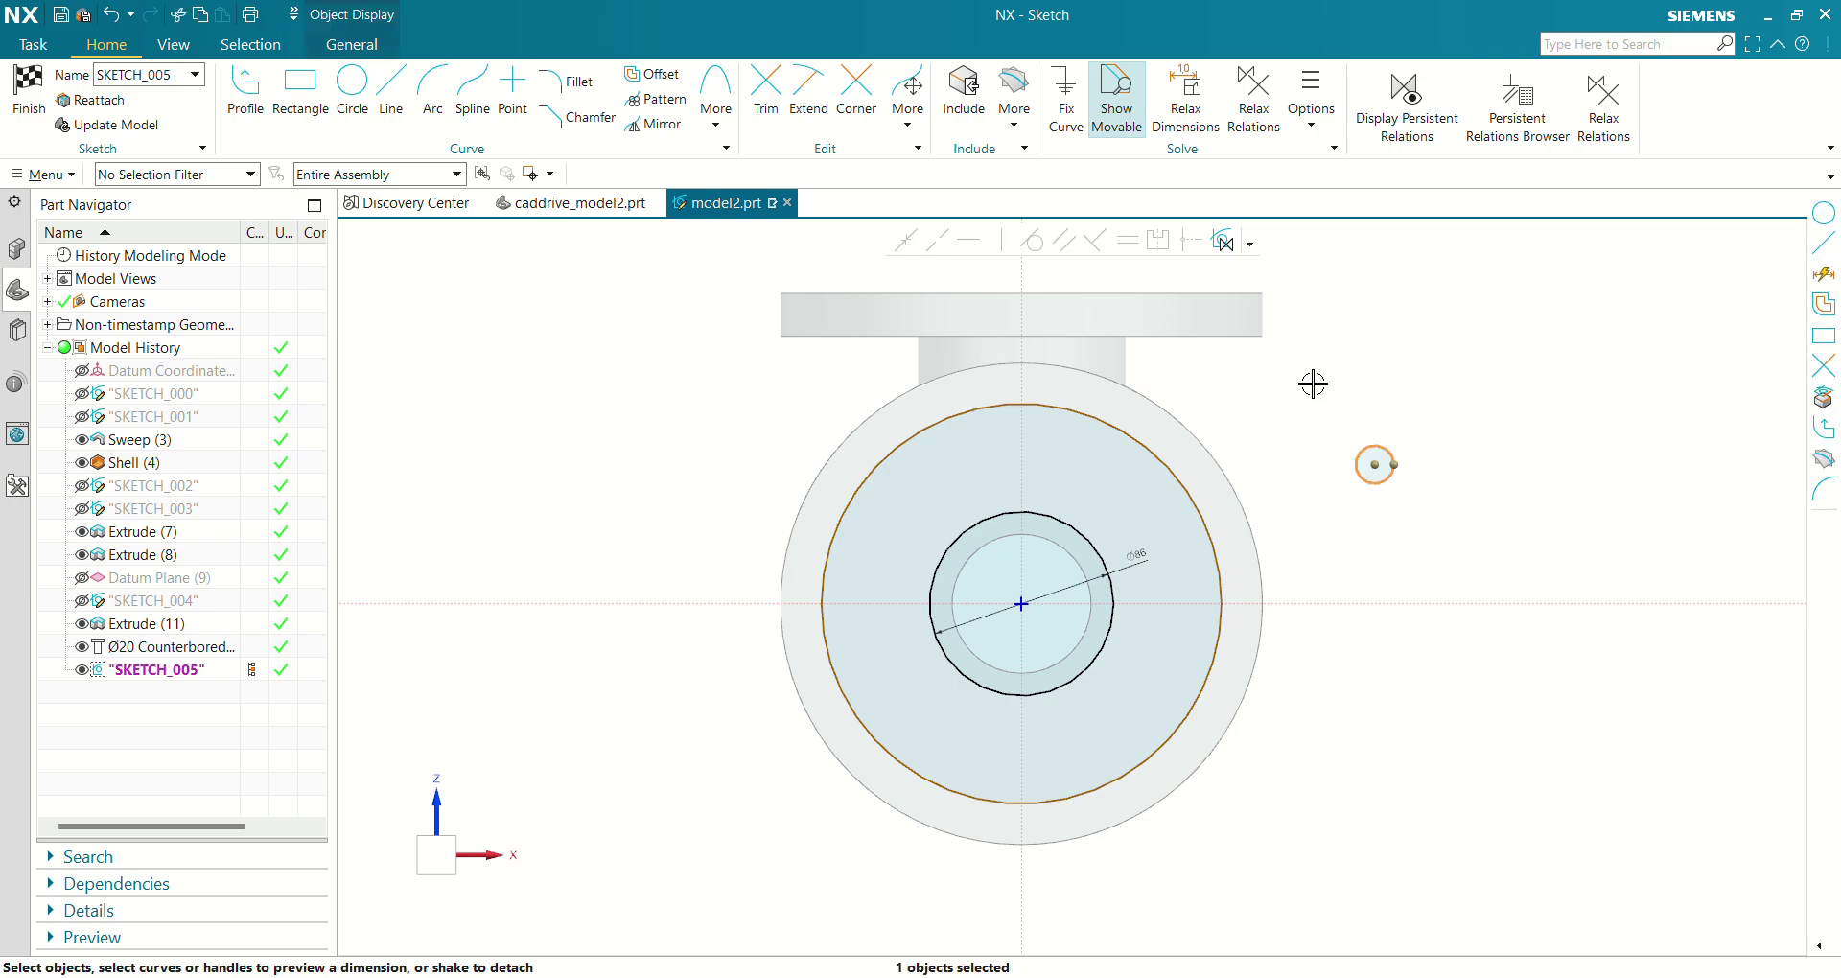
pyautogui.press('Delete')
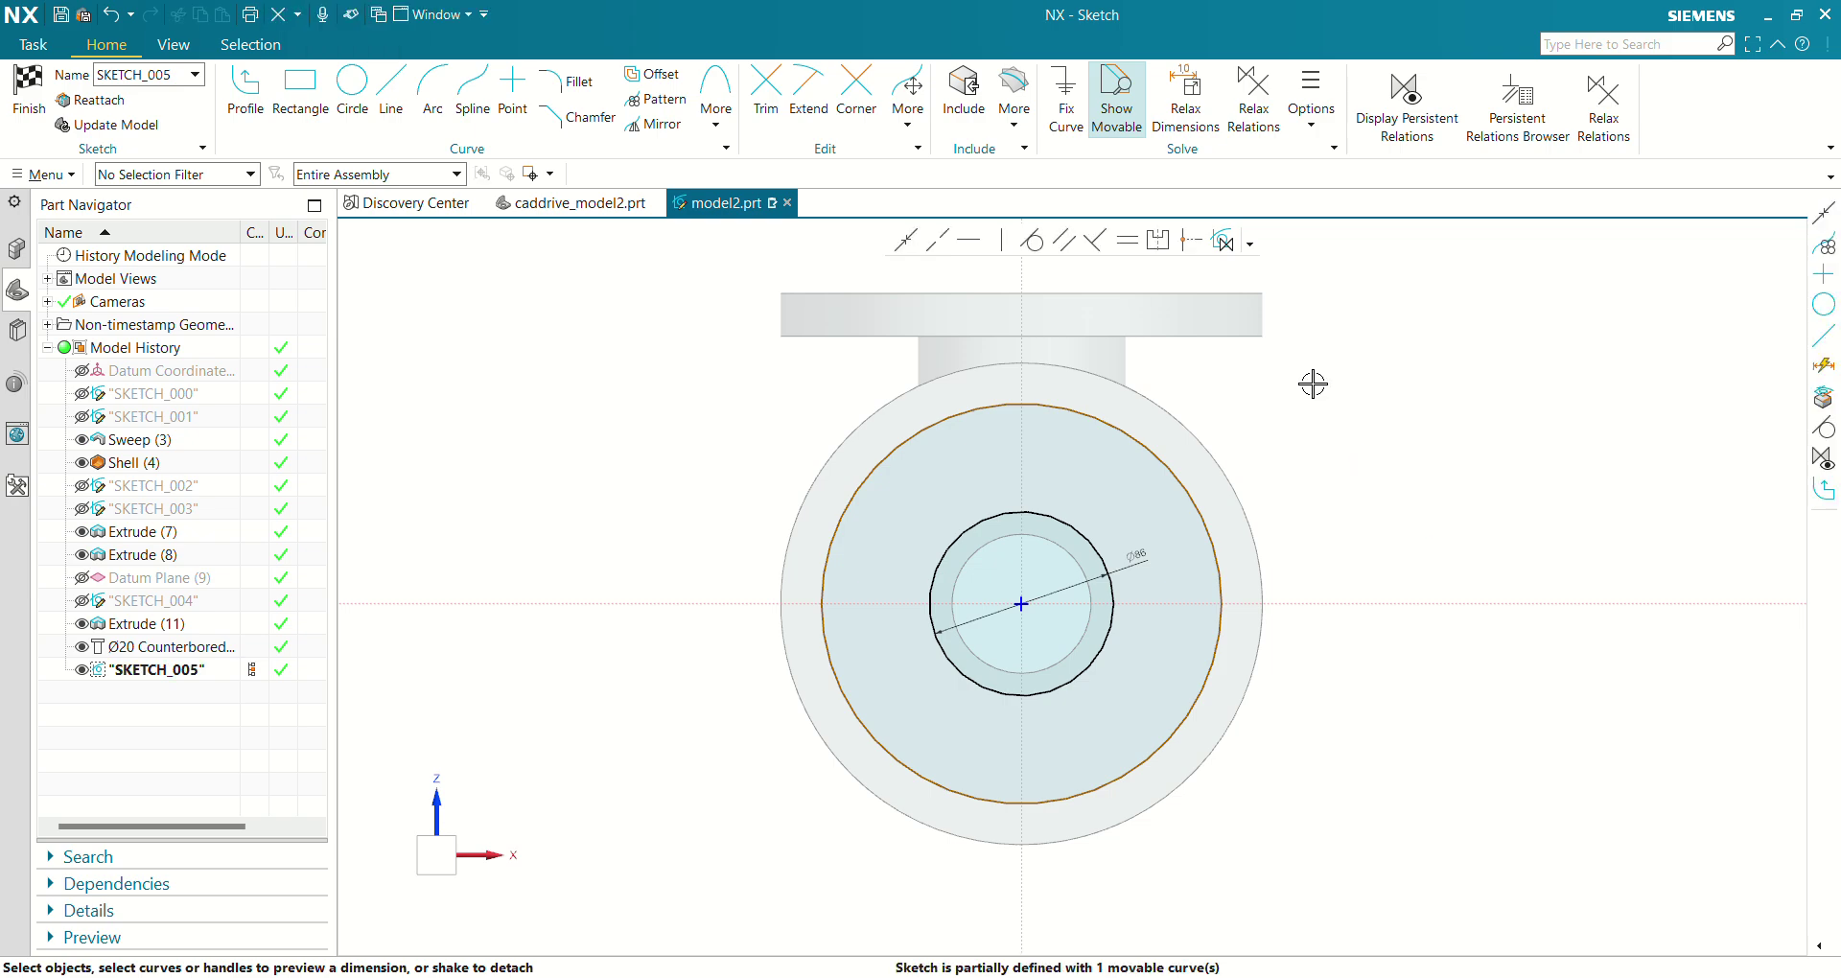
# Dimension the larger concentric circle with a diameter of 185 mm.
pyautogui.click(1179, 485)
pyautogui.click(1276, 521)
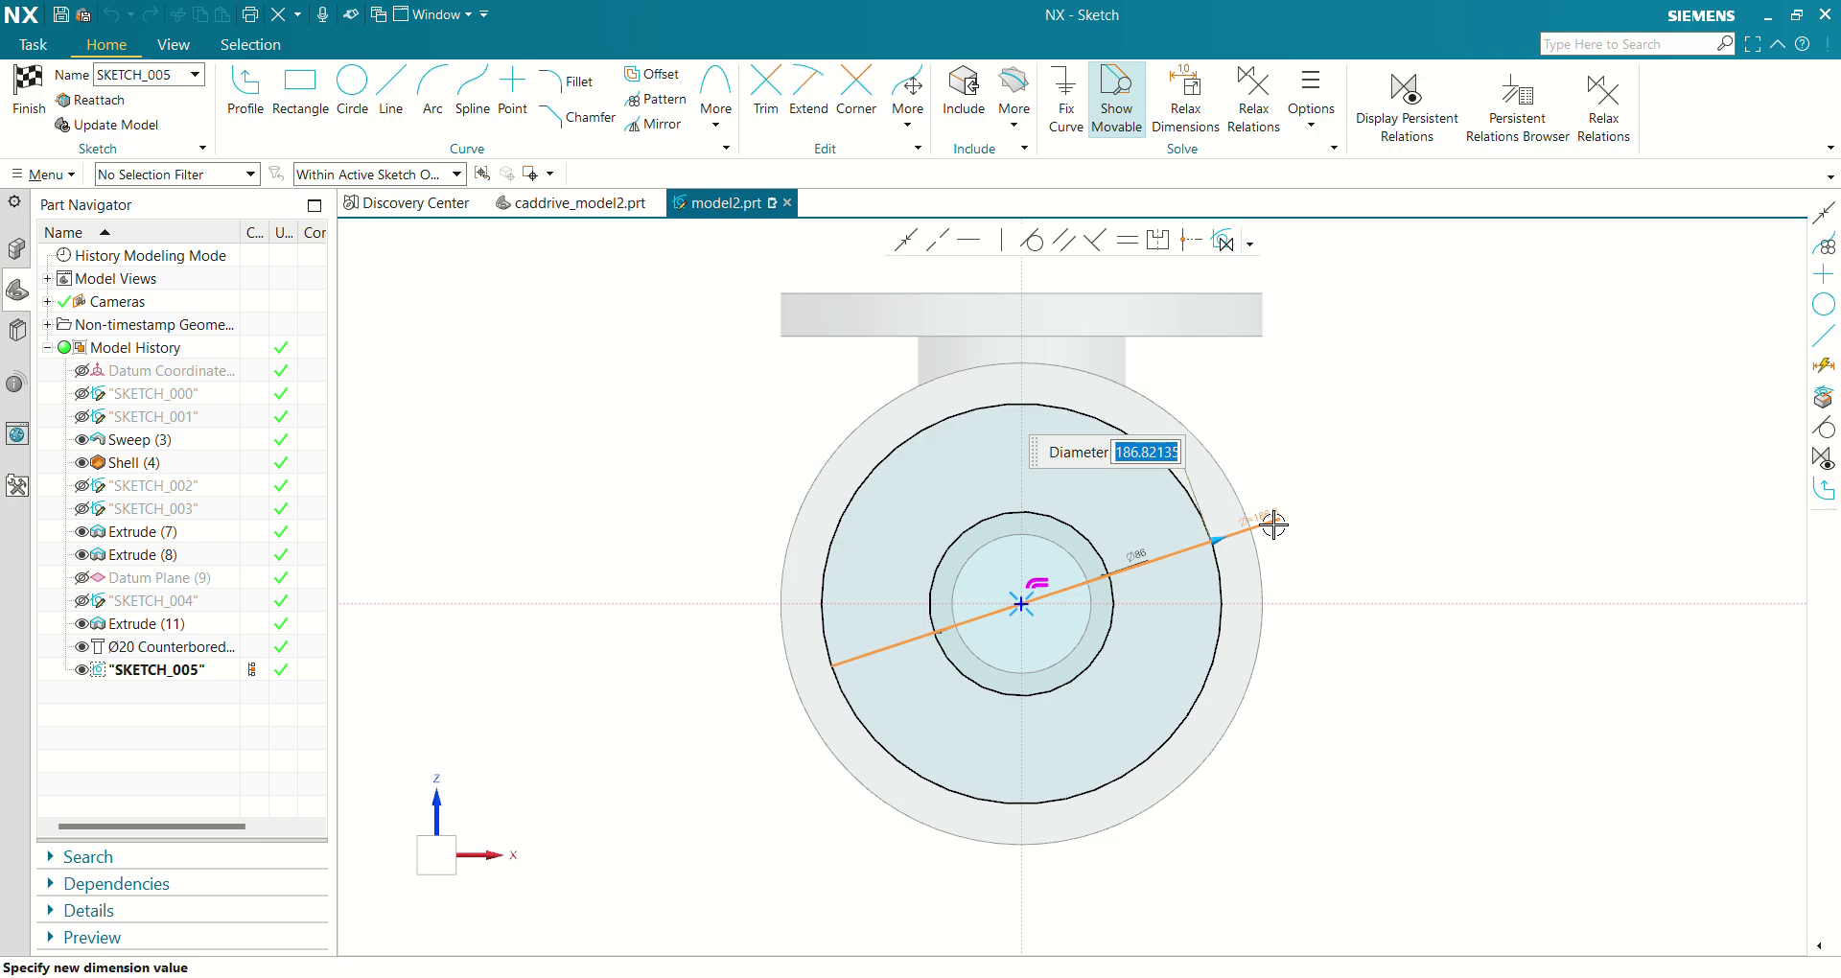
pyautogui.write('185')
pyautogui.press('Return')
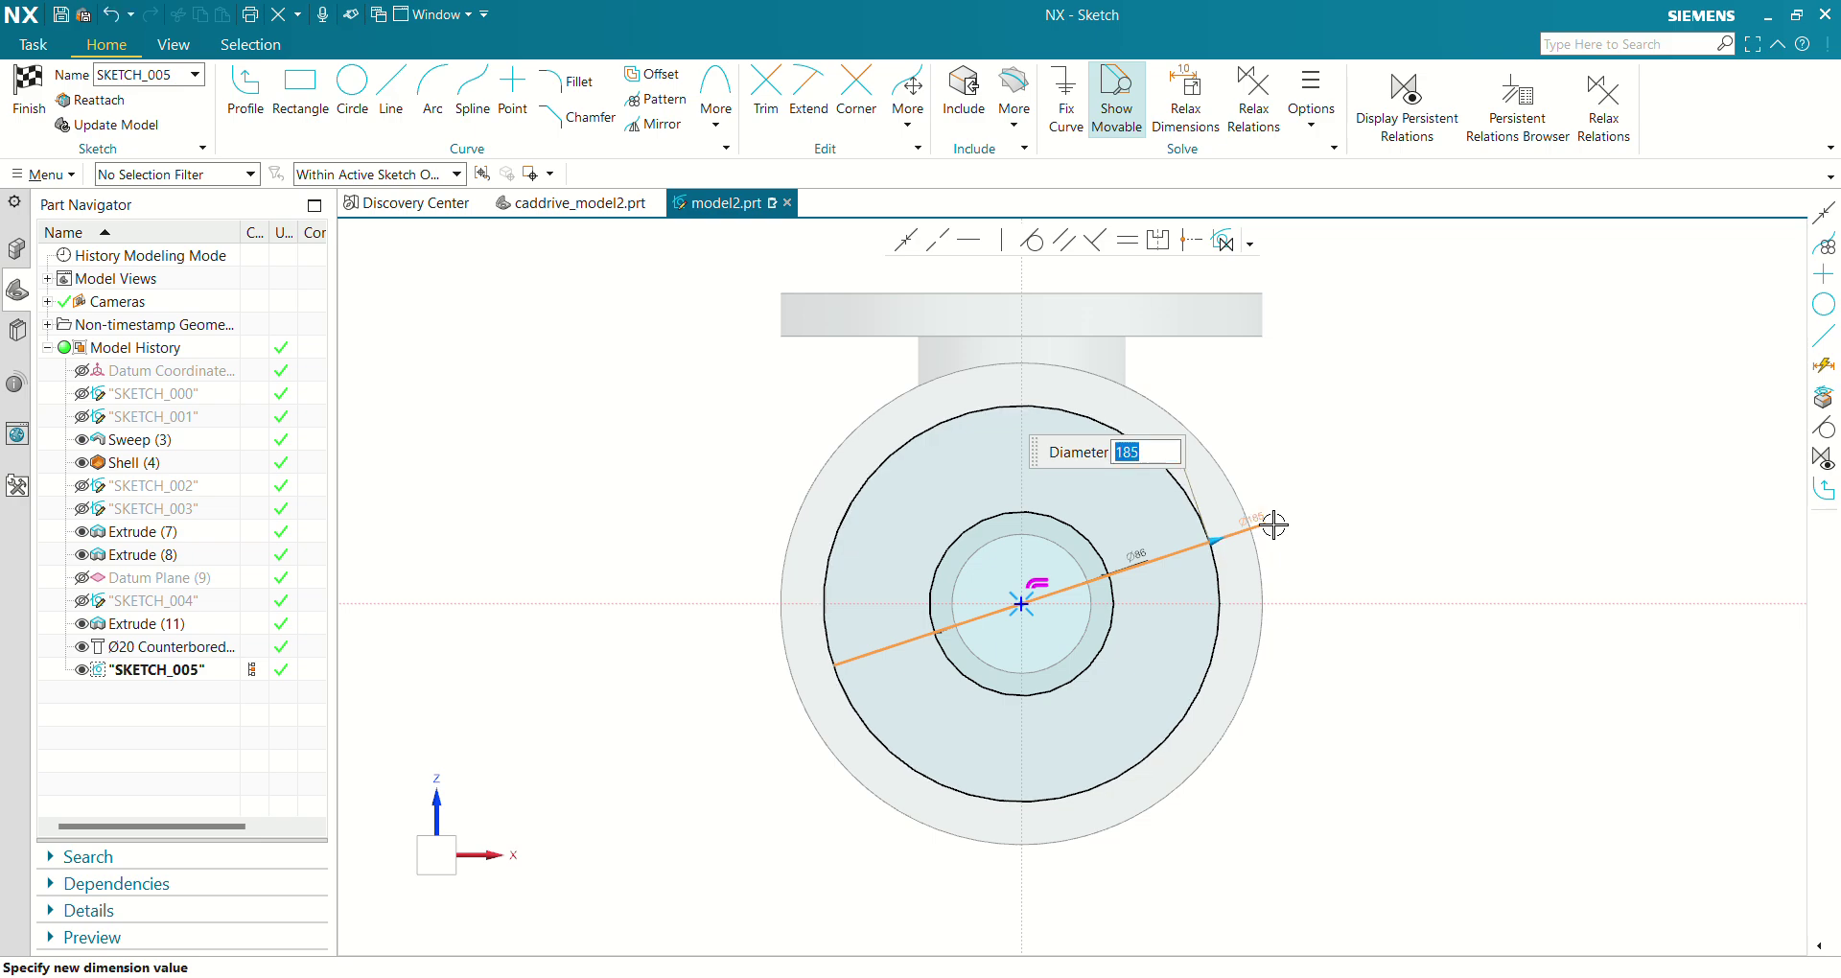
pyautogui.press('Escape')
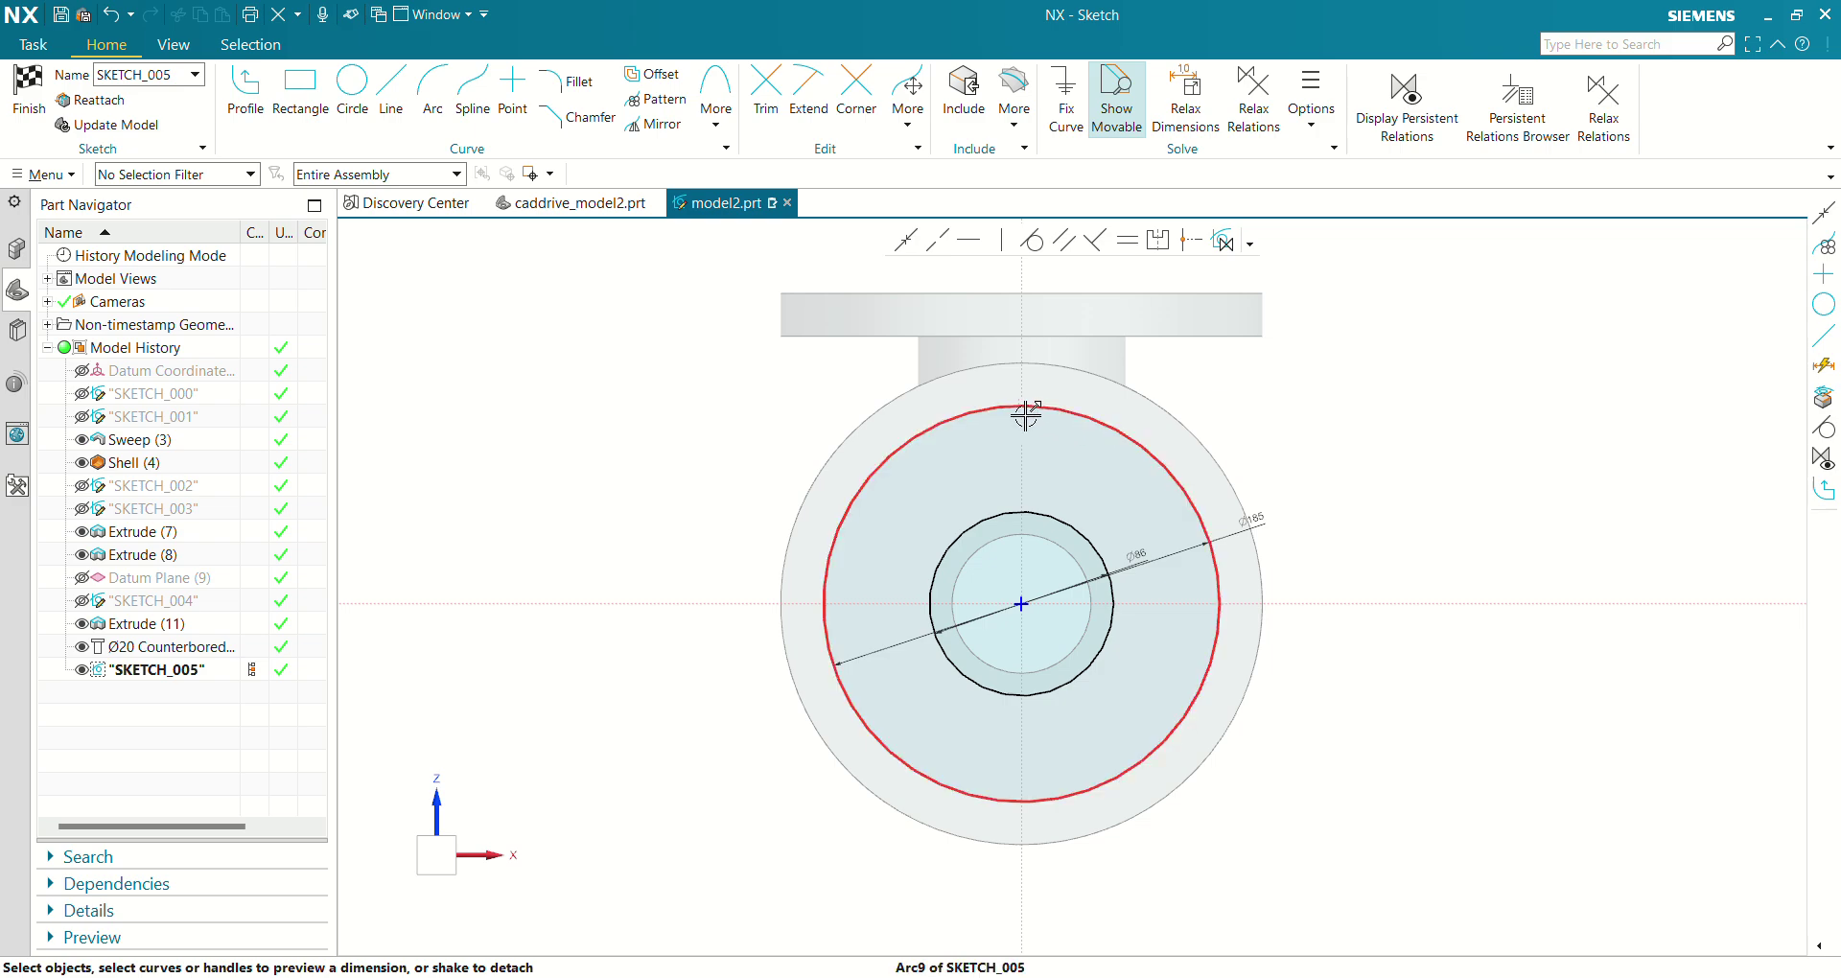
# Convert the 185 mm circle to reference geometry.
pyautogui.click(1064, 402)
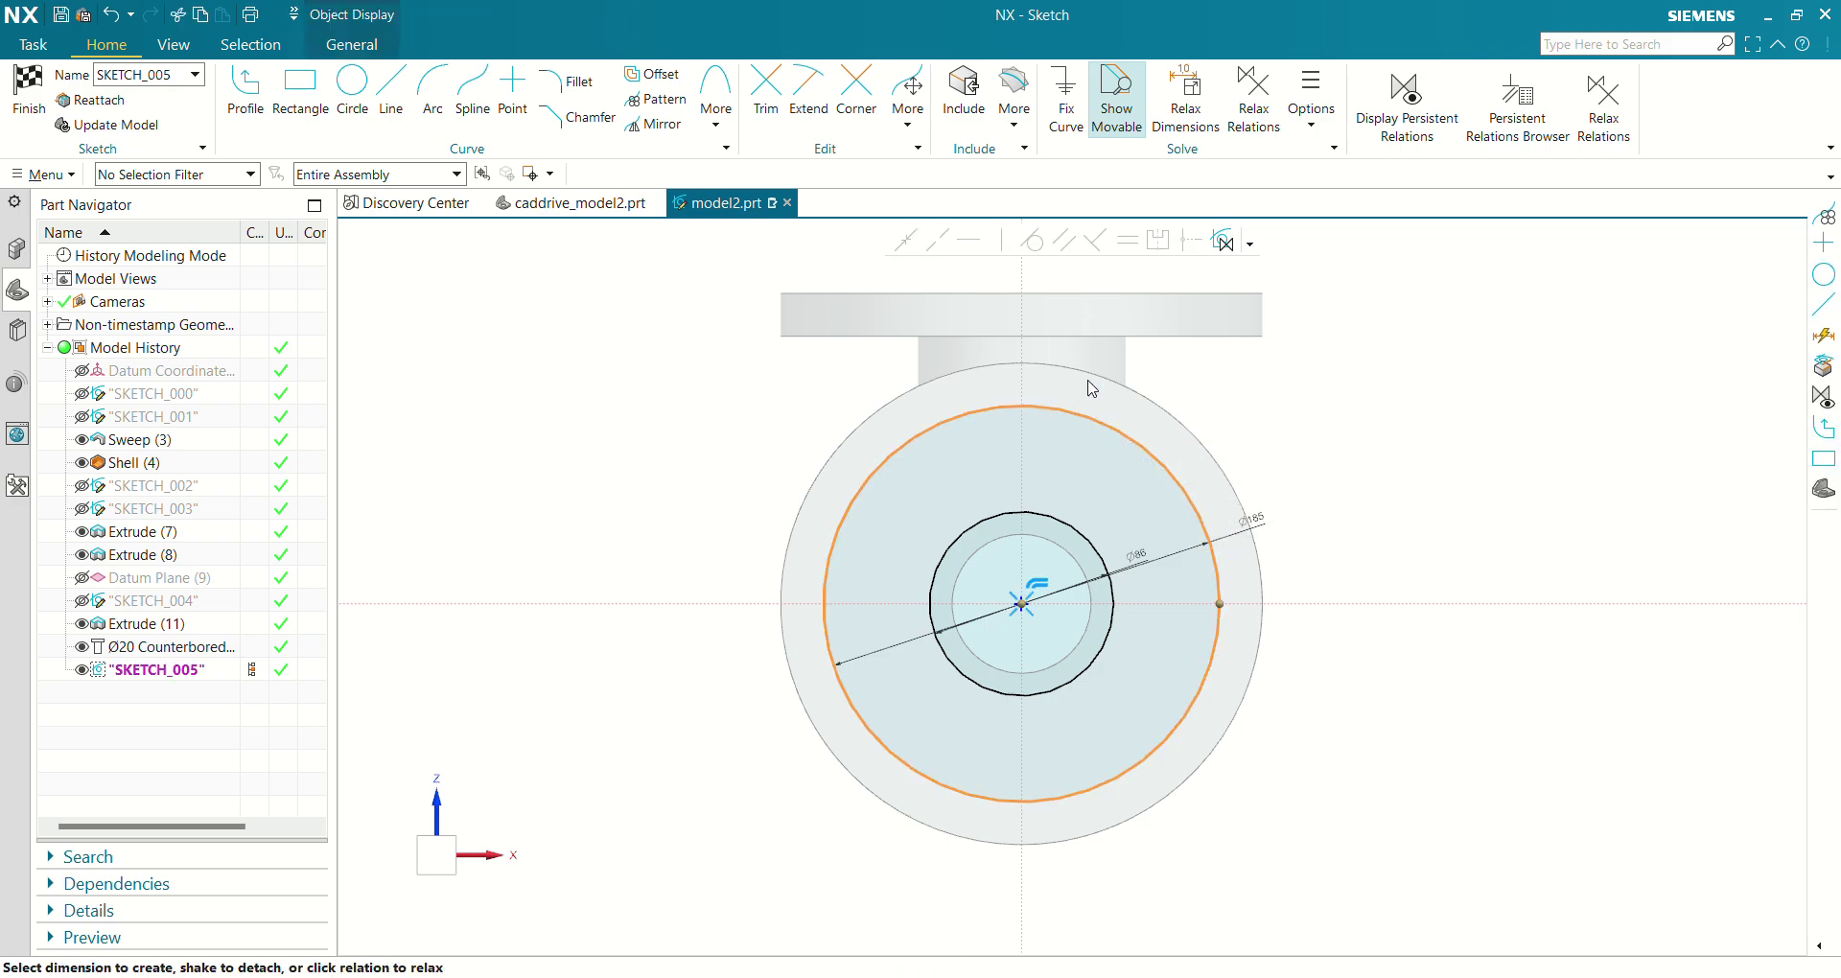
pyautogui.click(1089, 380)
pyautogui.scroll(-1, 1246, 360)
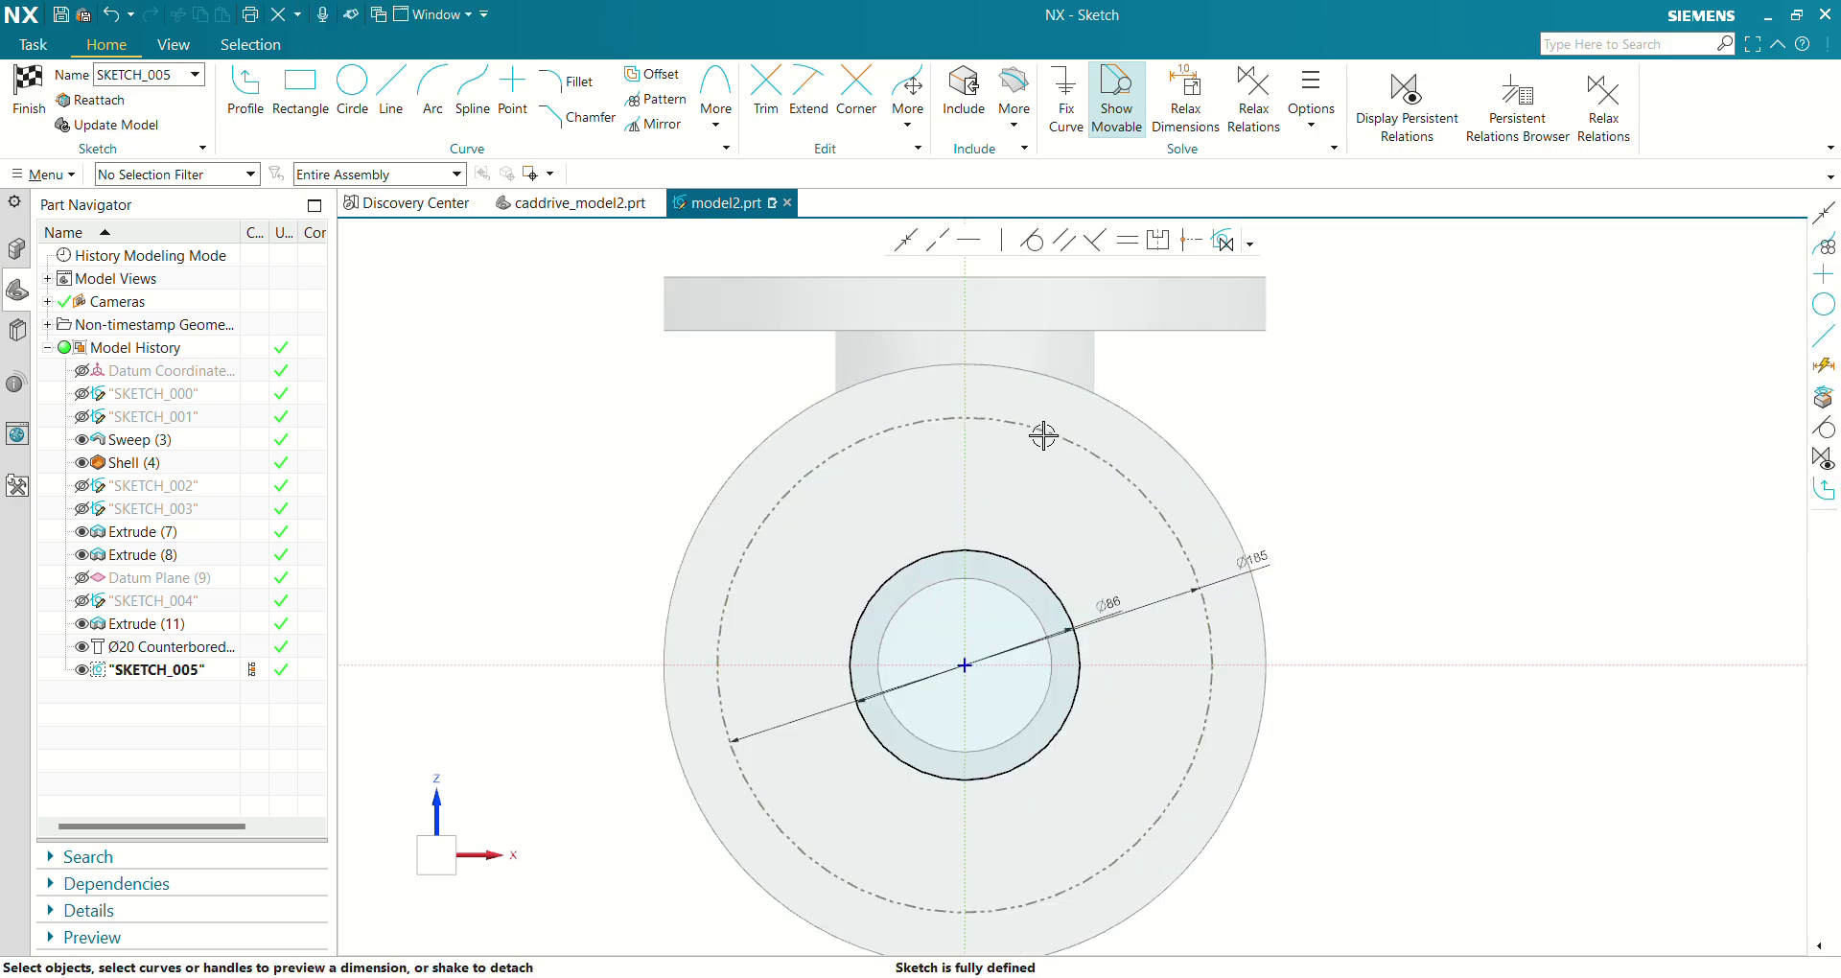
# Place a sketch point outside the 185 mm reference circle and make it coincident with the sketch's vertical axis.
pyautogui.click(513, 91)
pyautogui.click(1171, 379)
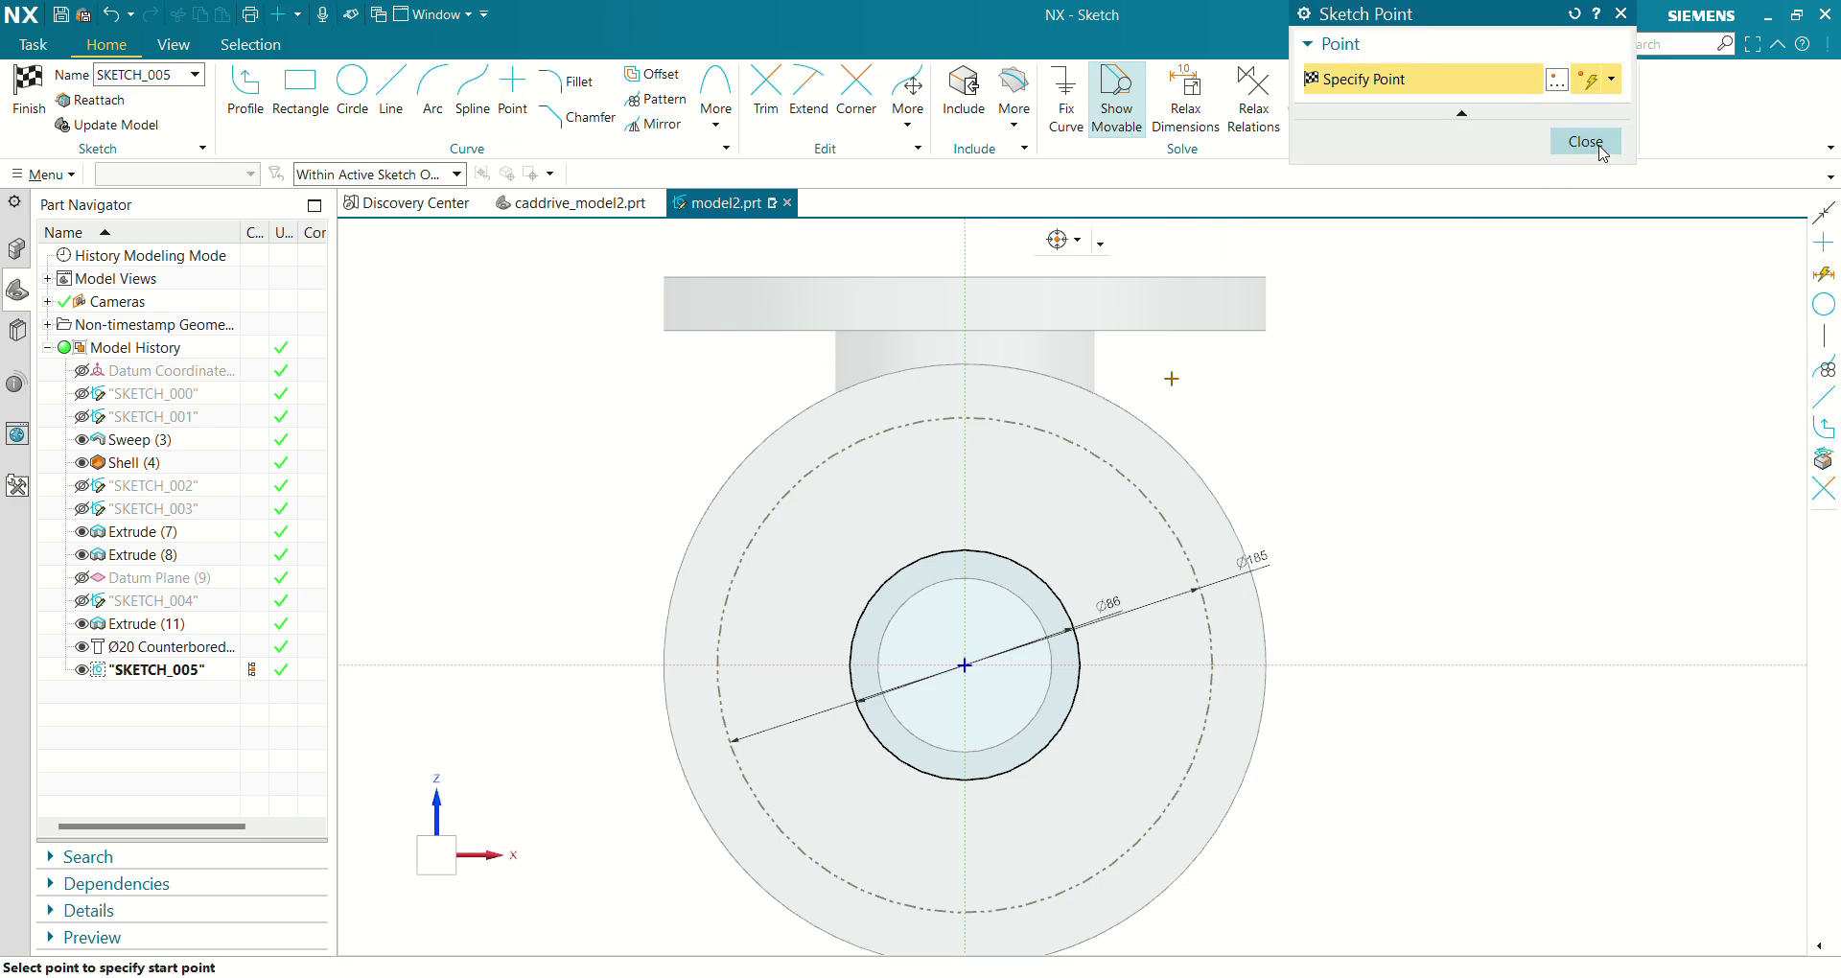
pyautogui.click(1591, 142)
pyautogui.click(964, 349)
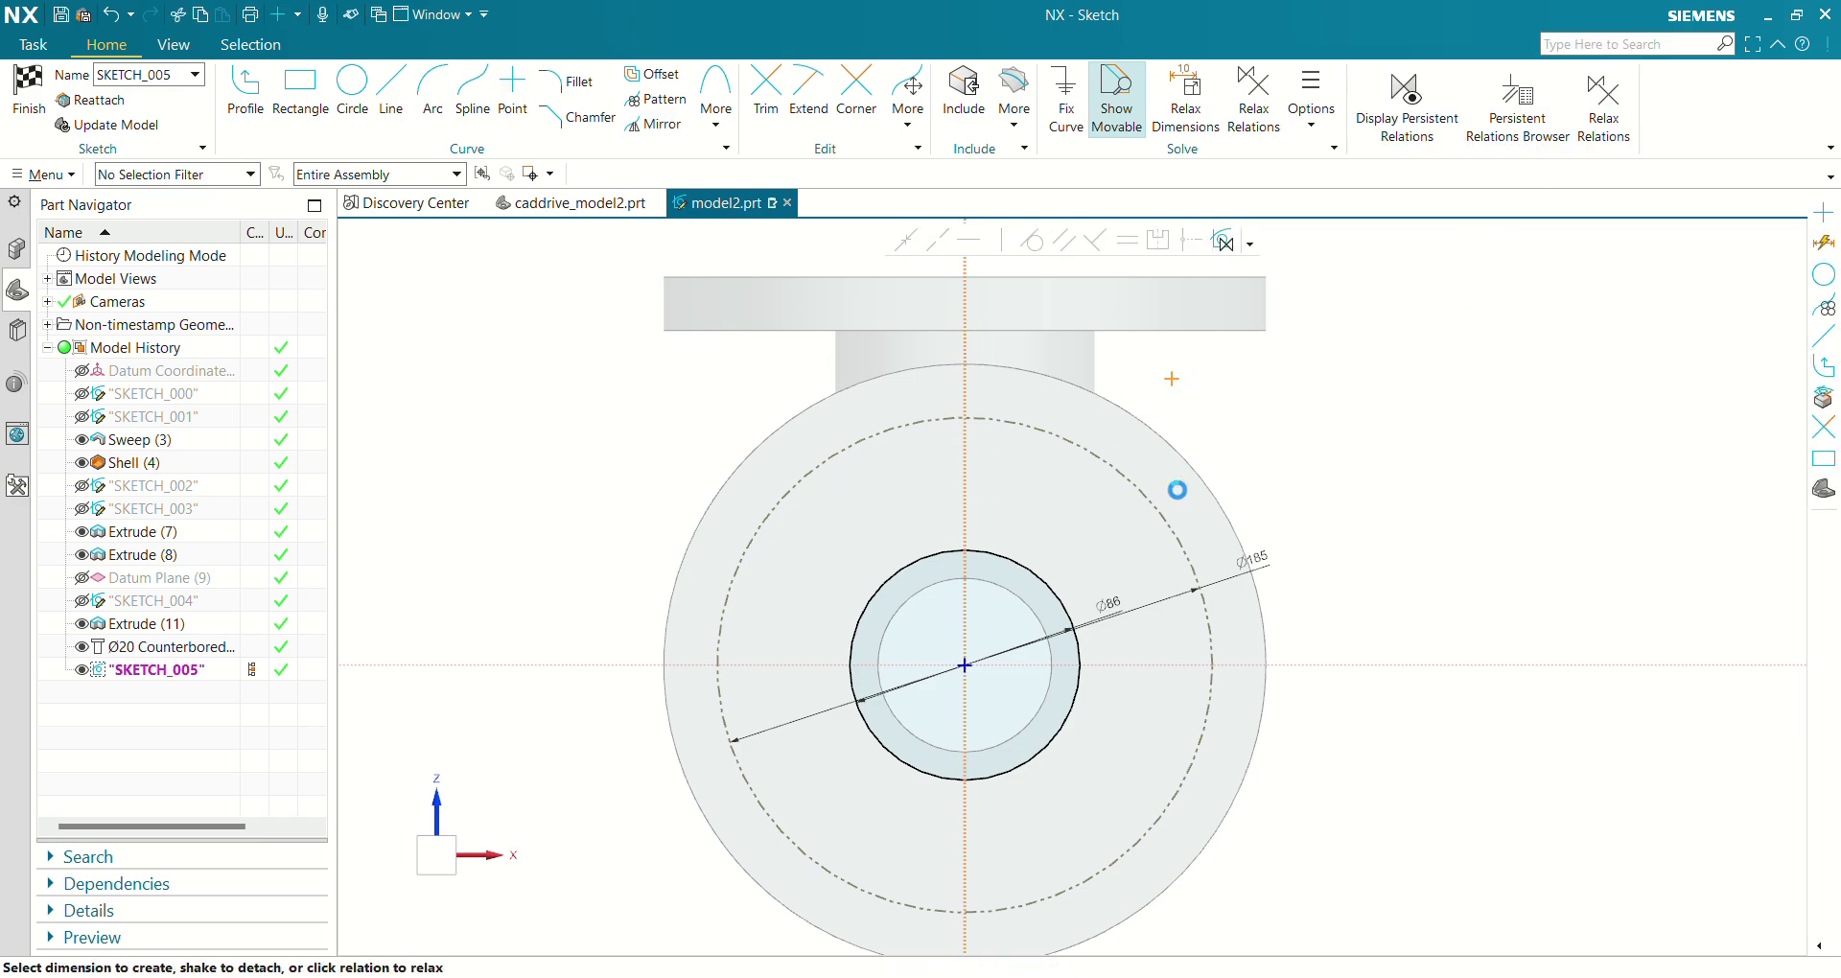
pyautogui.click(1171, 379)
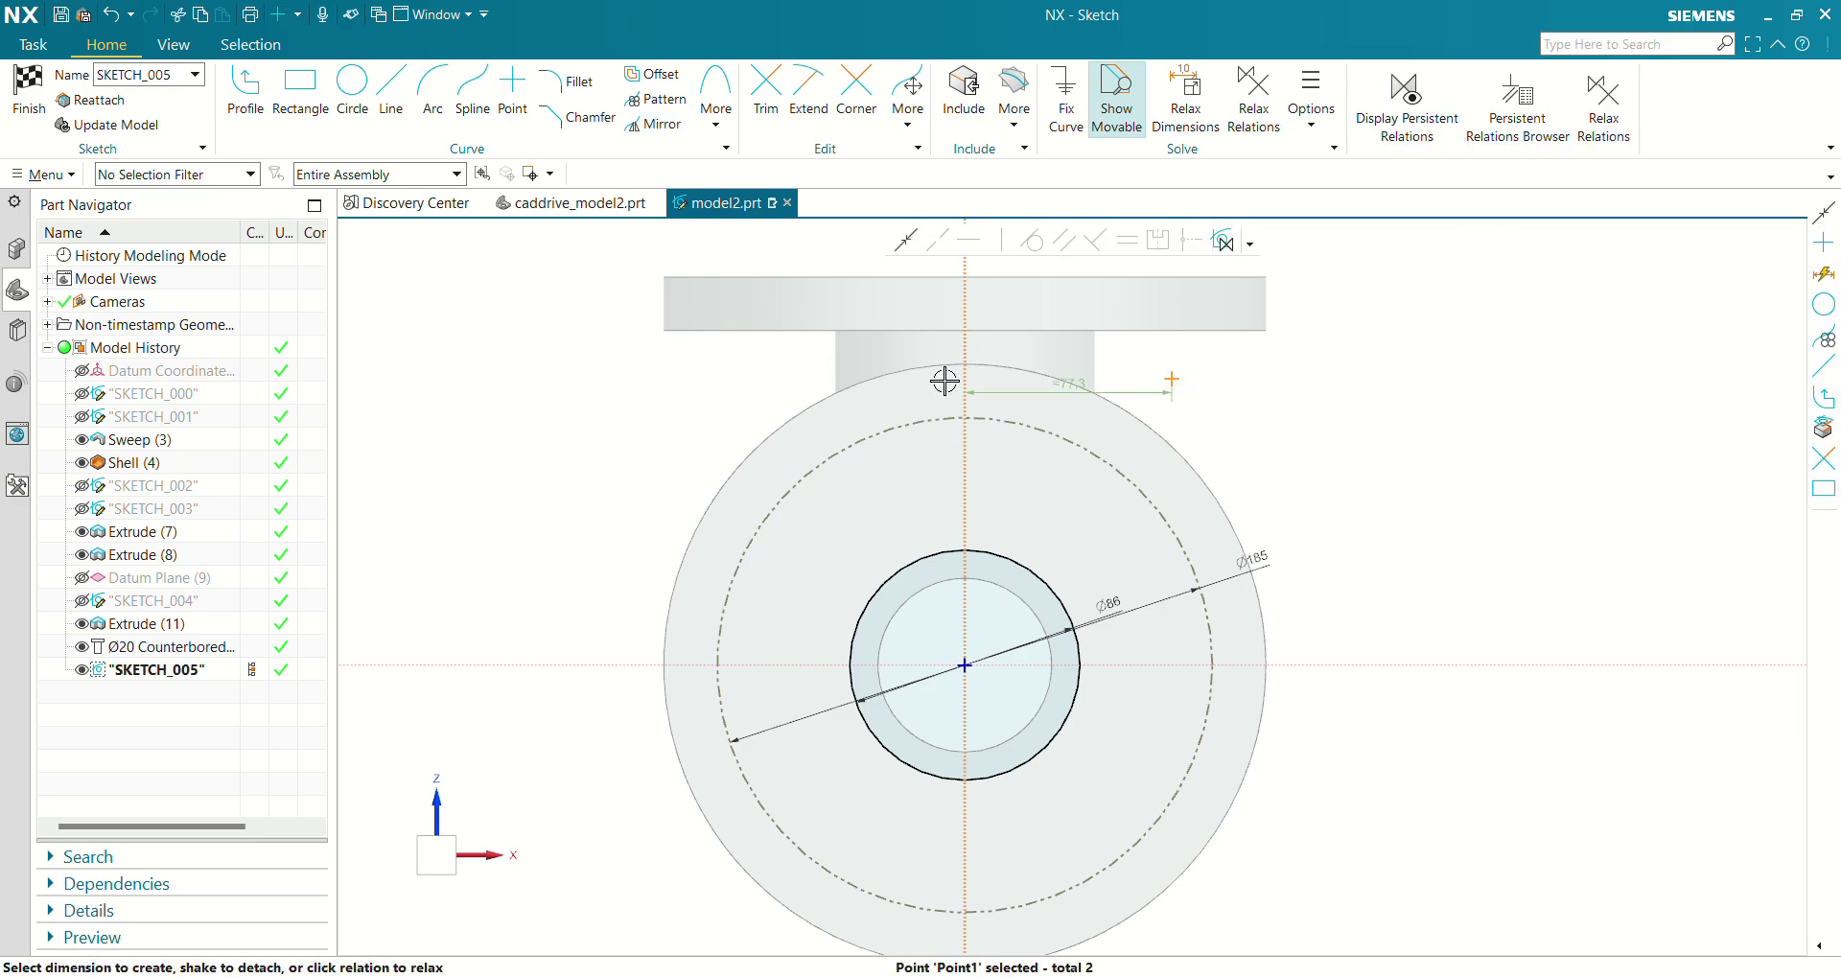
pyautogui.click(907, 243)
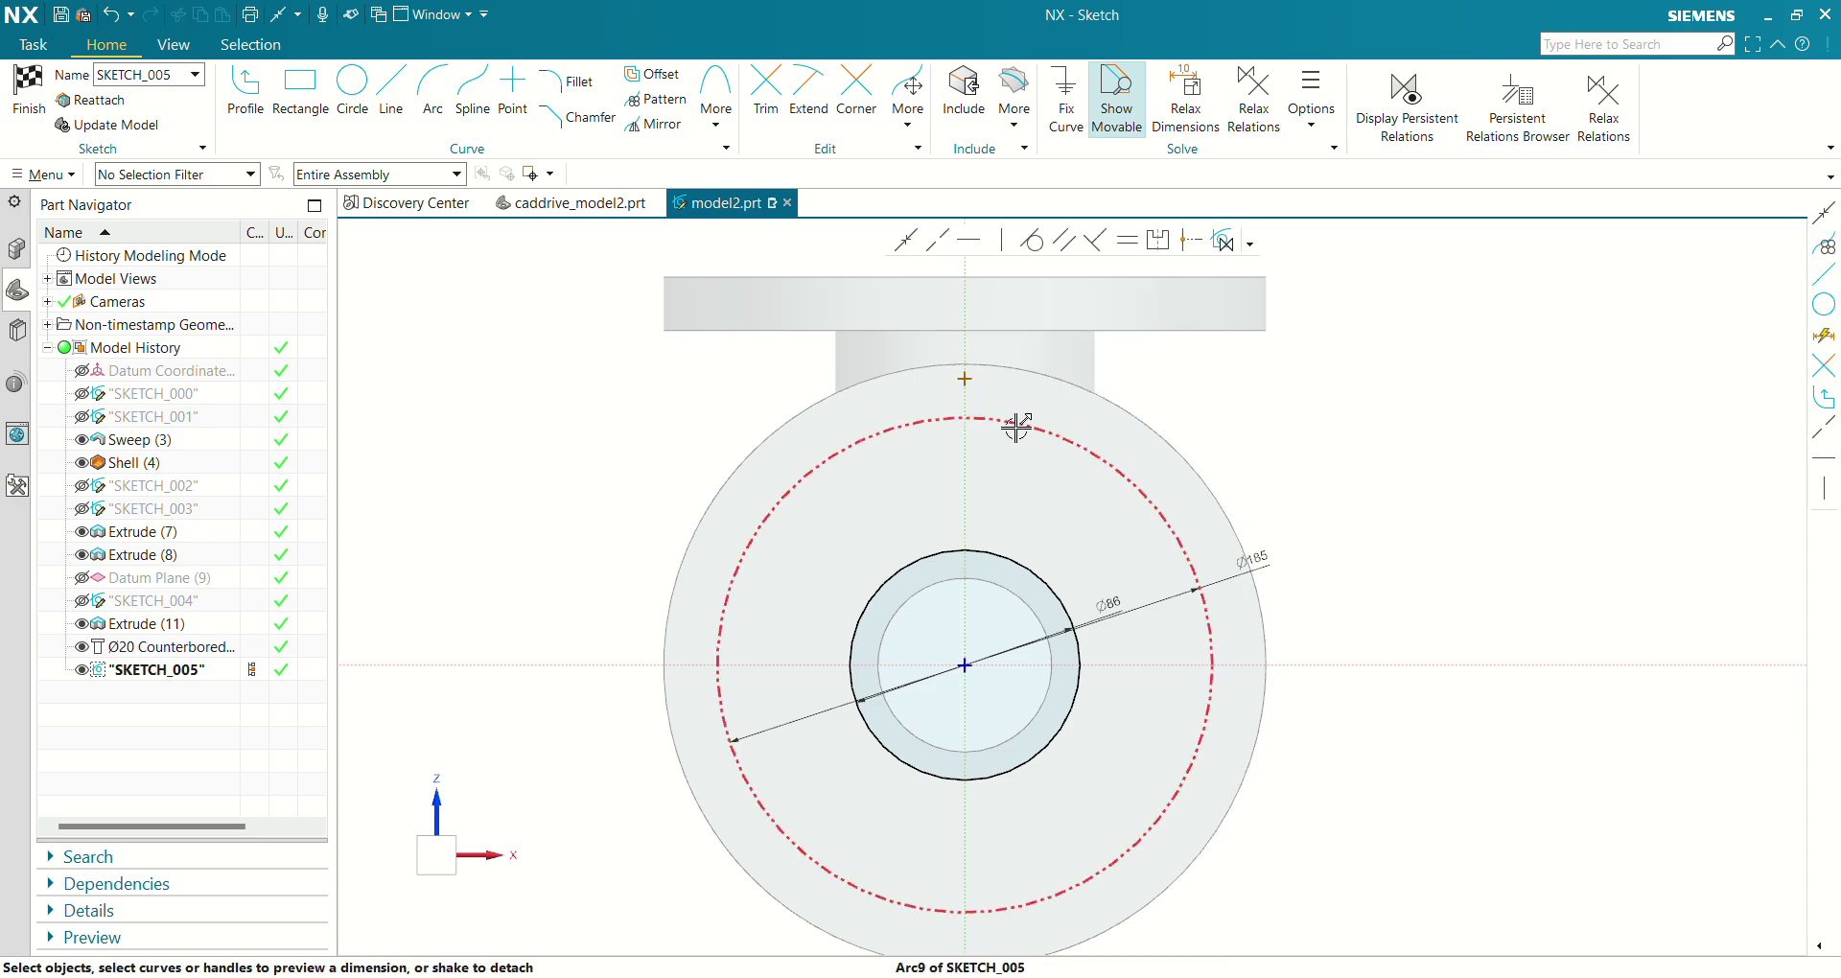
# Make the sketch point coincident with the 185 mm reference circle and finish the sketch.
pyautogui.click(979, 418)
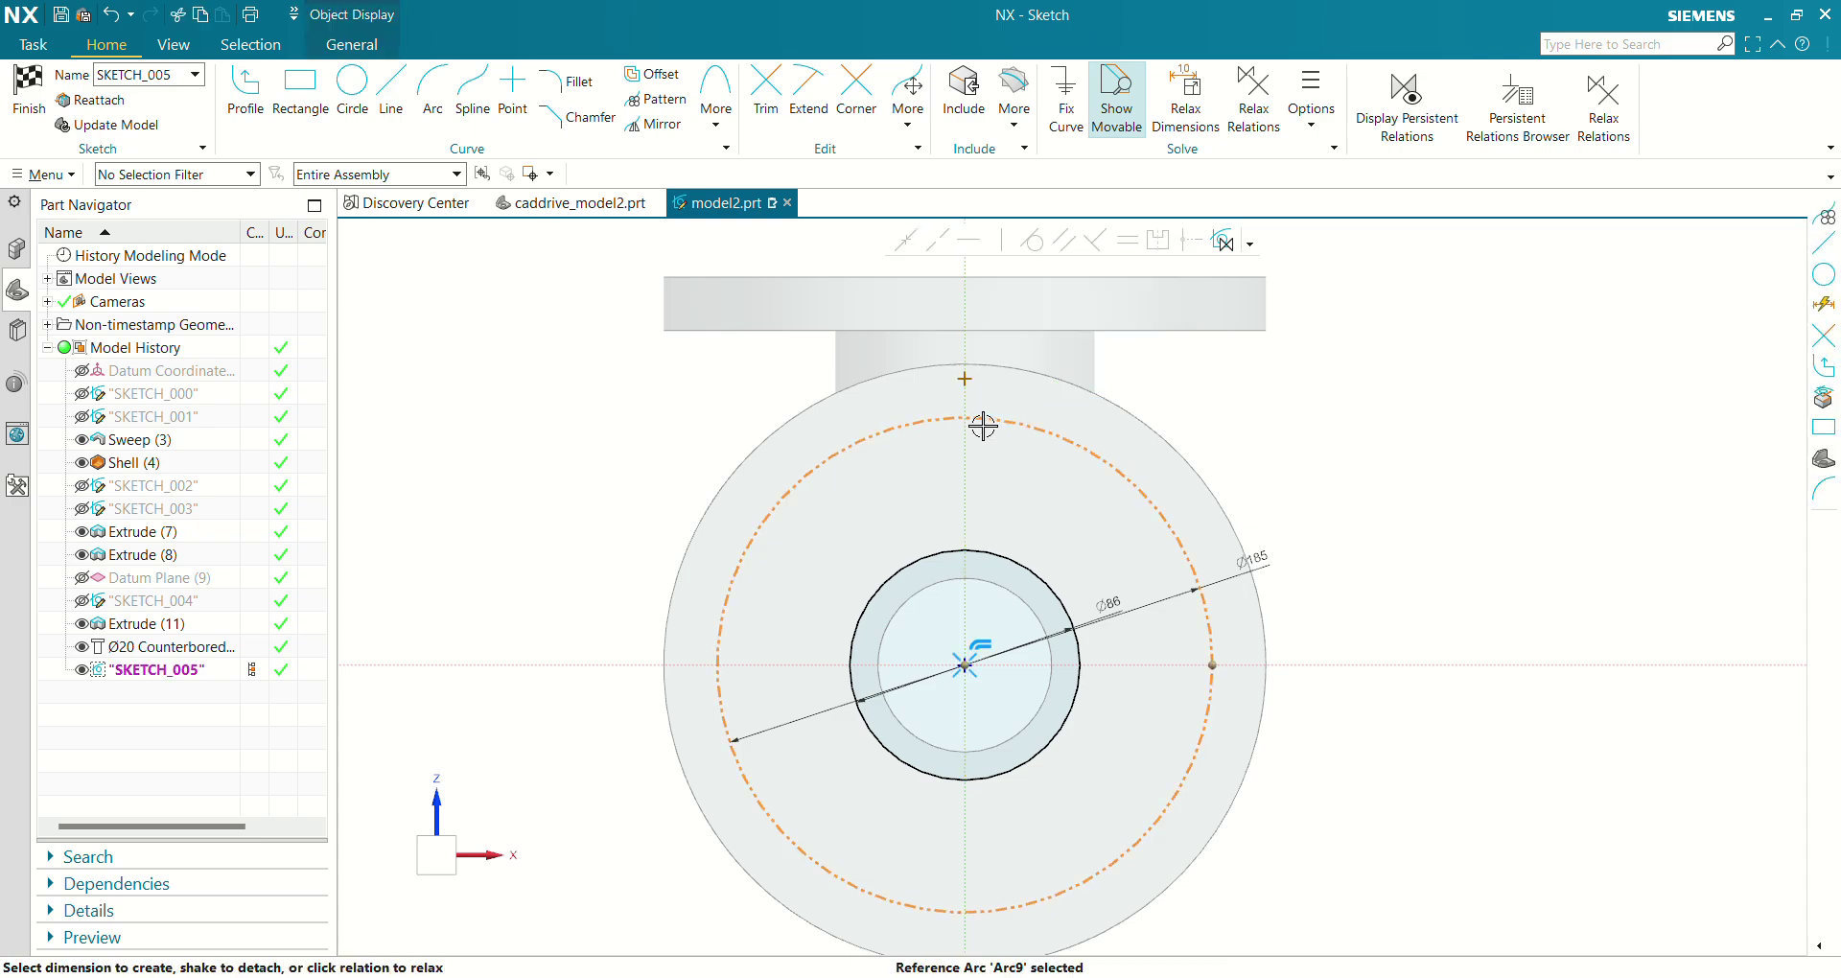
pyautogui.click(967, 381)
pyautogui.click(907, 242)
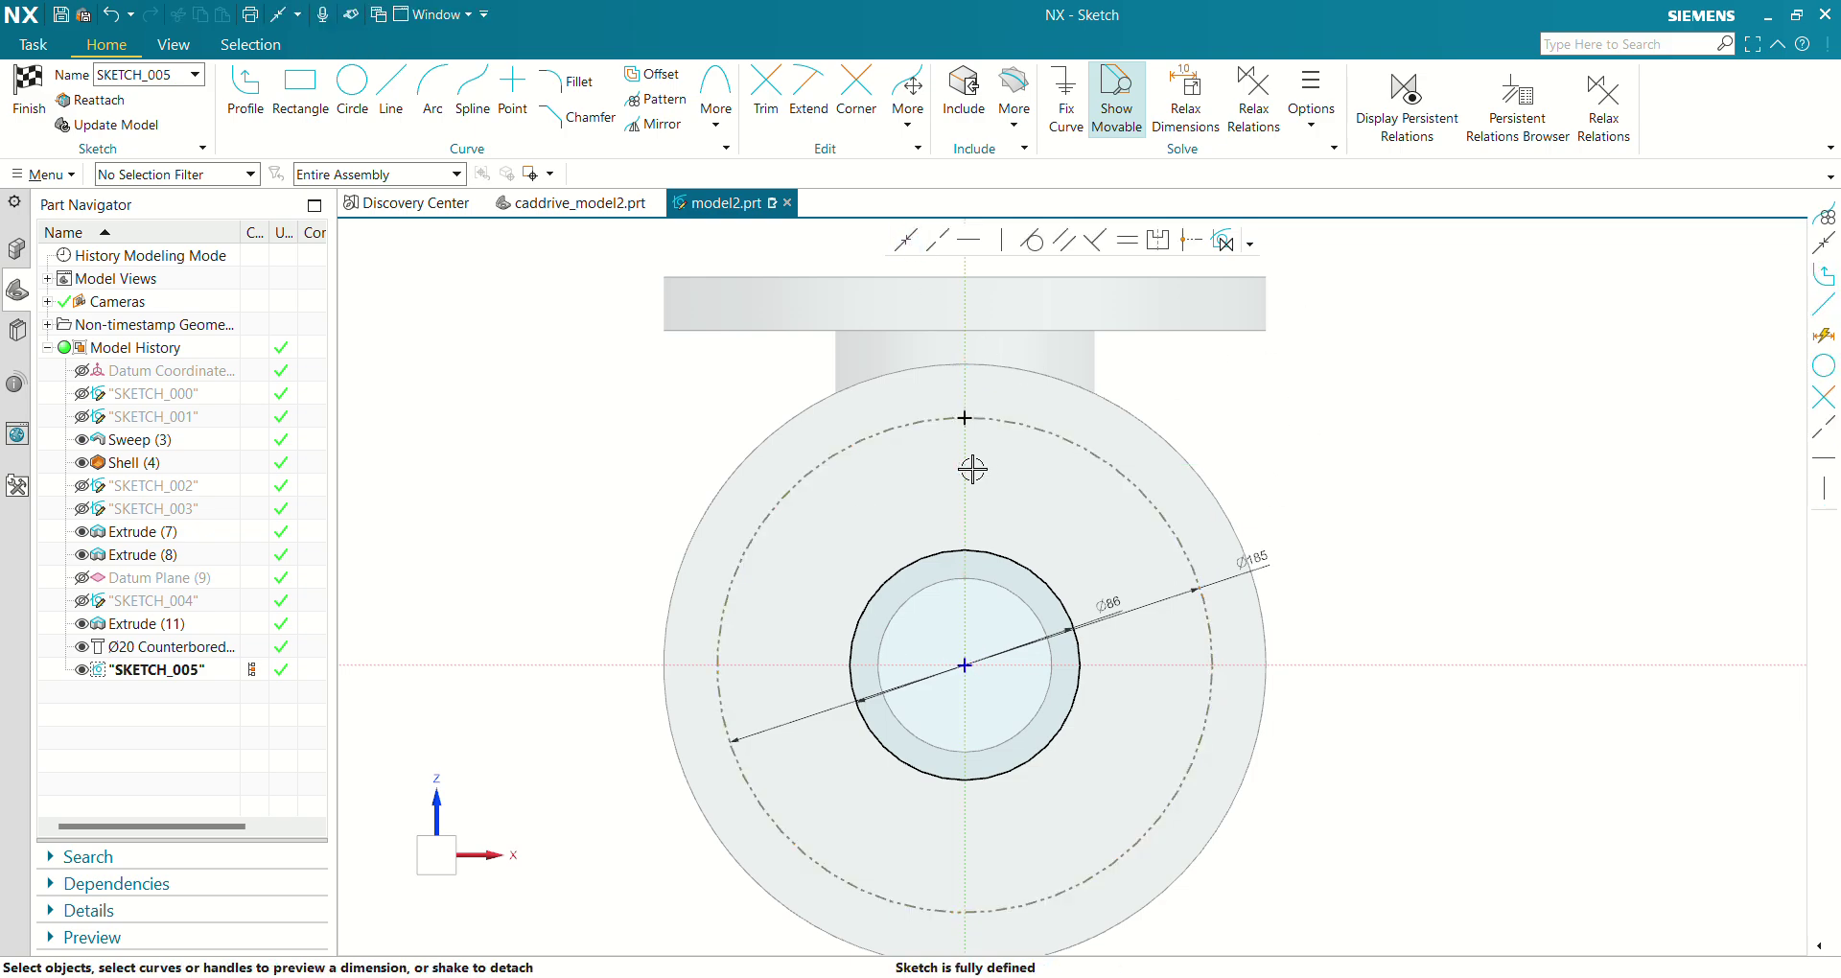
pyautogui.click(29, 91)
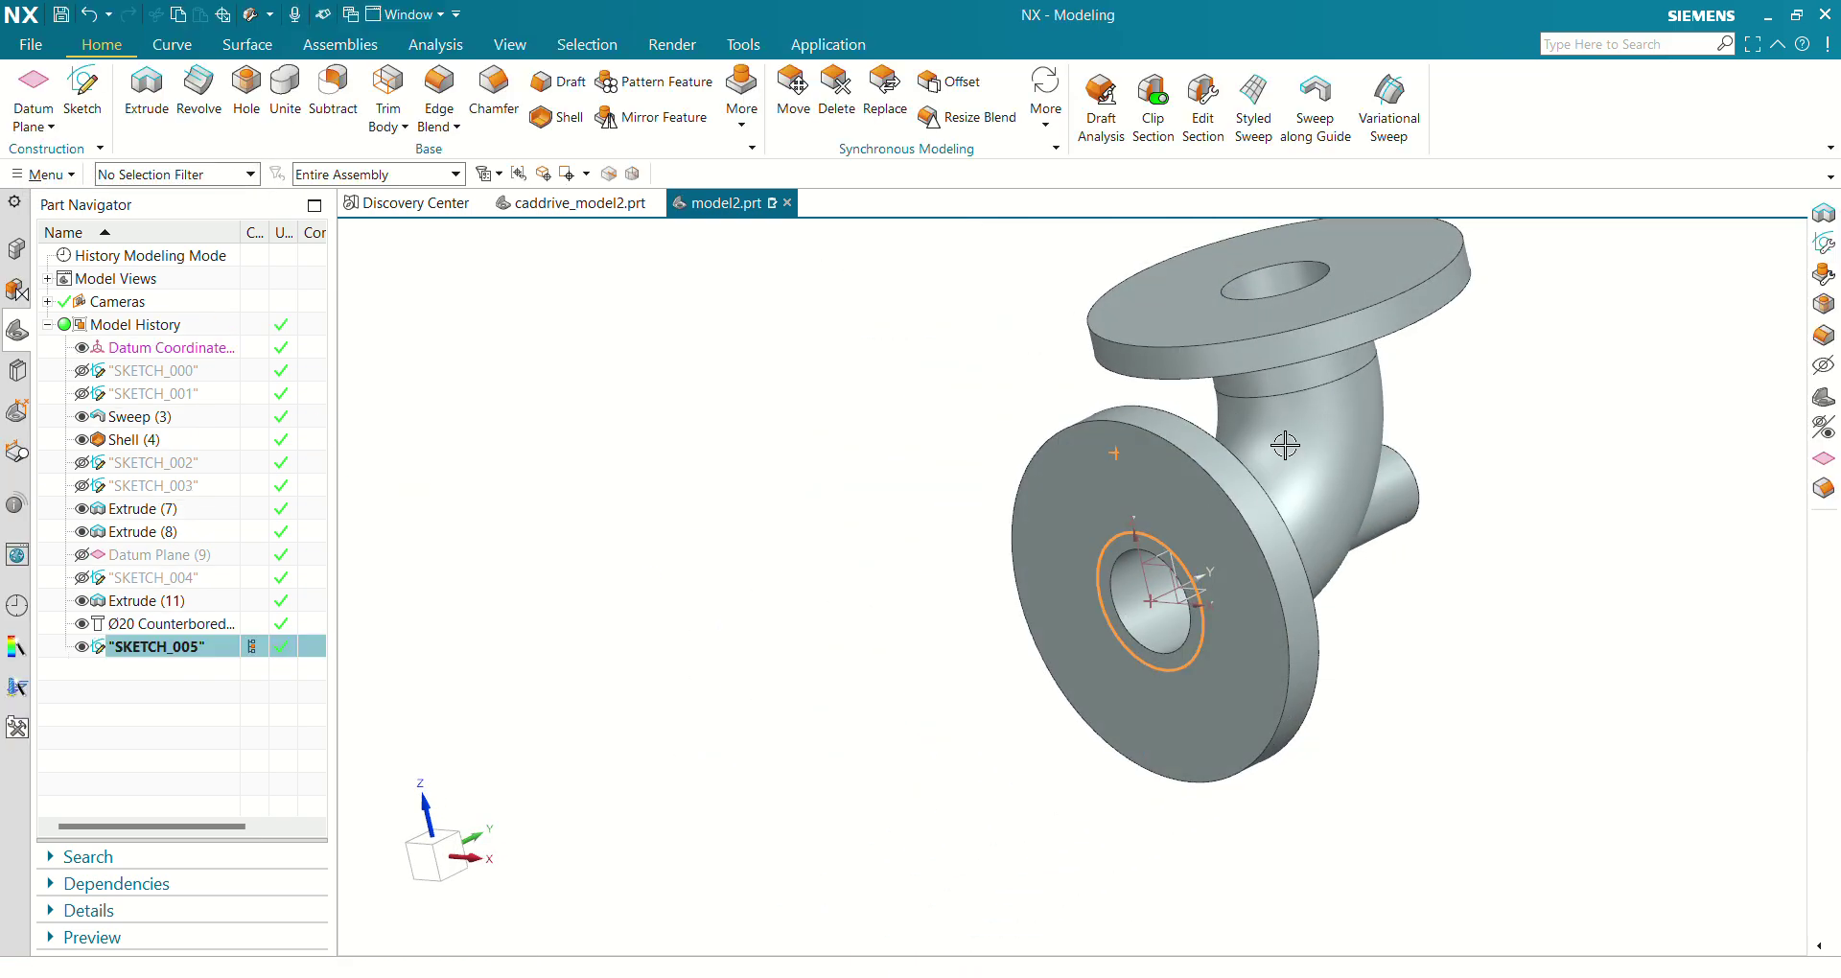
# Extrude the 86 mm circle 20 mm into the front flange as a Subtract to recess its bore.
pyautogui.moveTo(1286, 443); pyautogui.dragTo(1024, 447, button='middle')
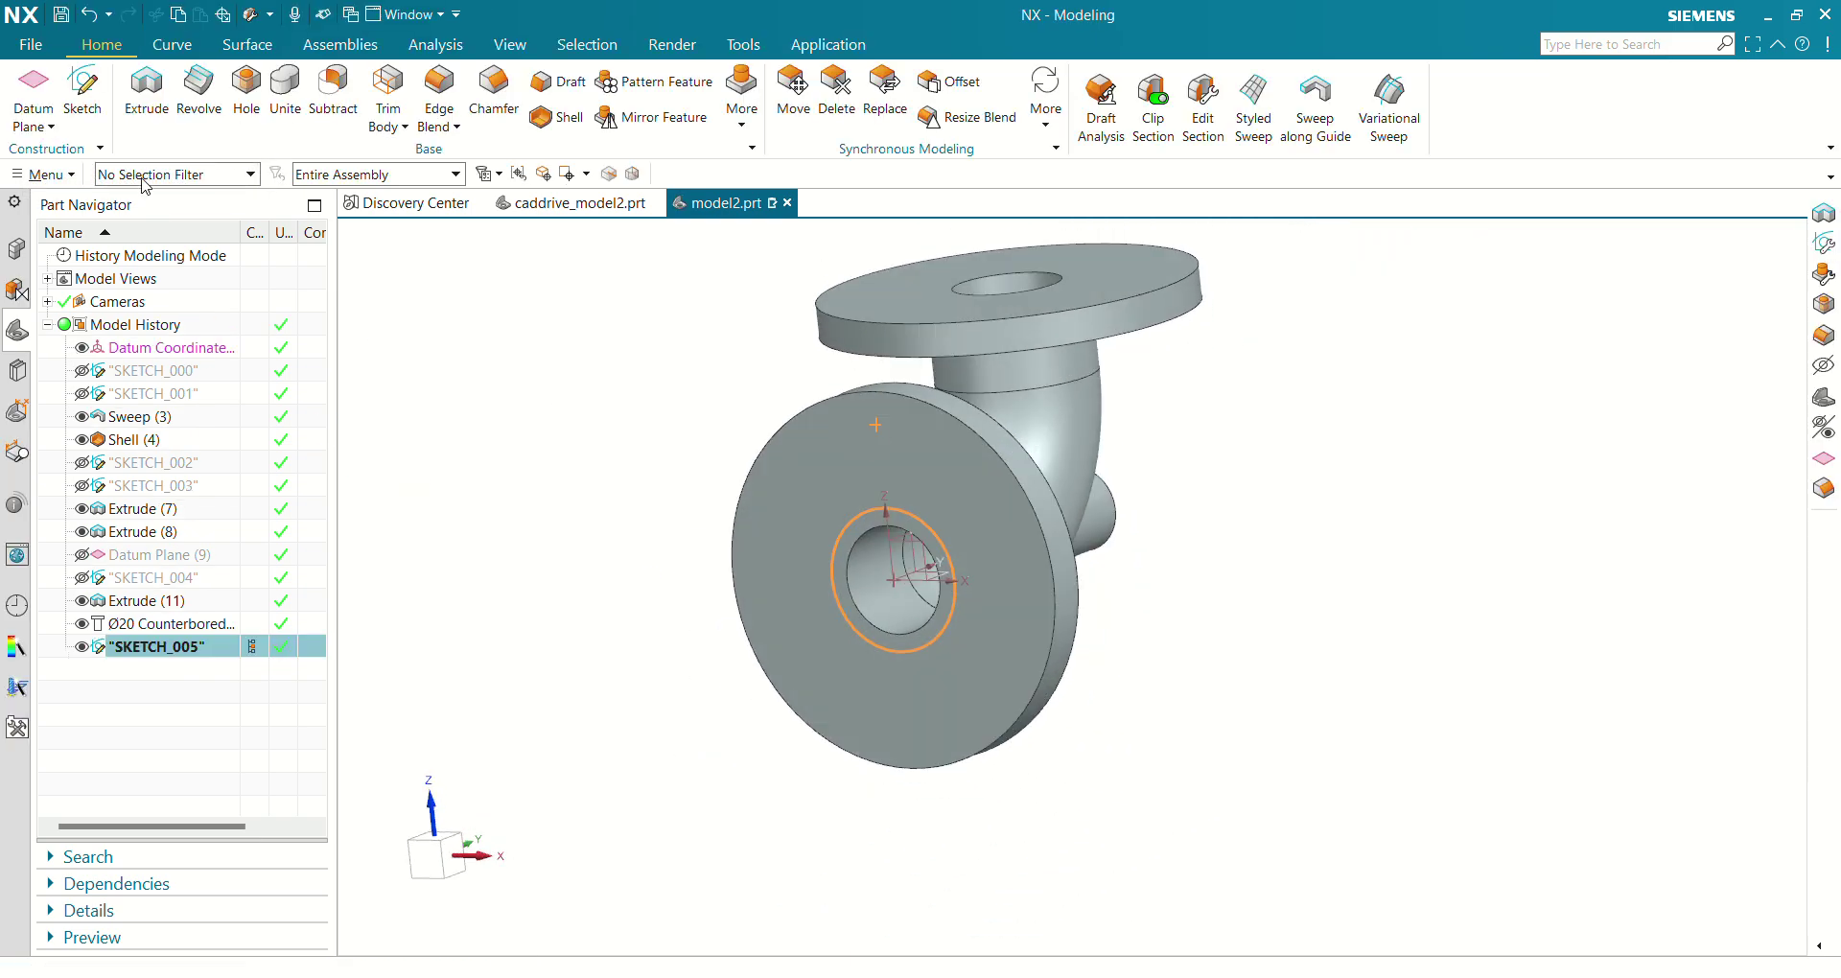
pyautogui.click(146, 91)
pyautogui.moveTo(1187, 506); pyautogui.dragTo(1189, 545, button='middle')
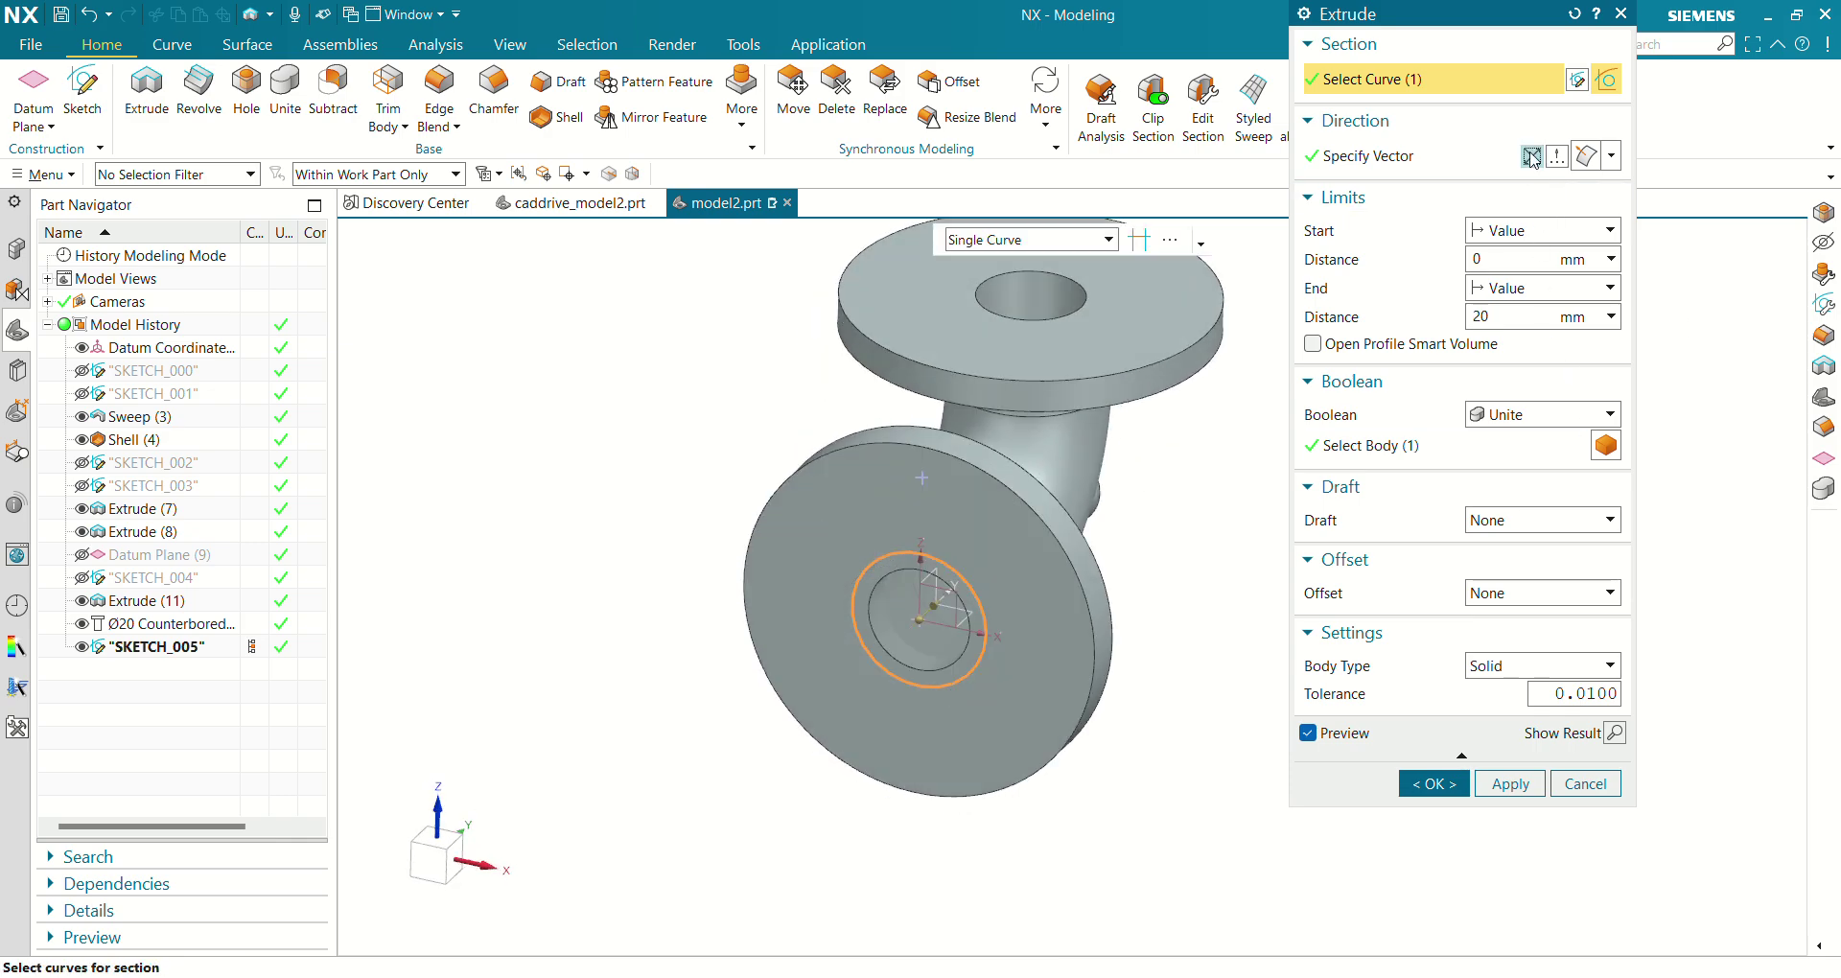
pyautogui.click(1487, 424)
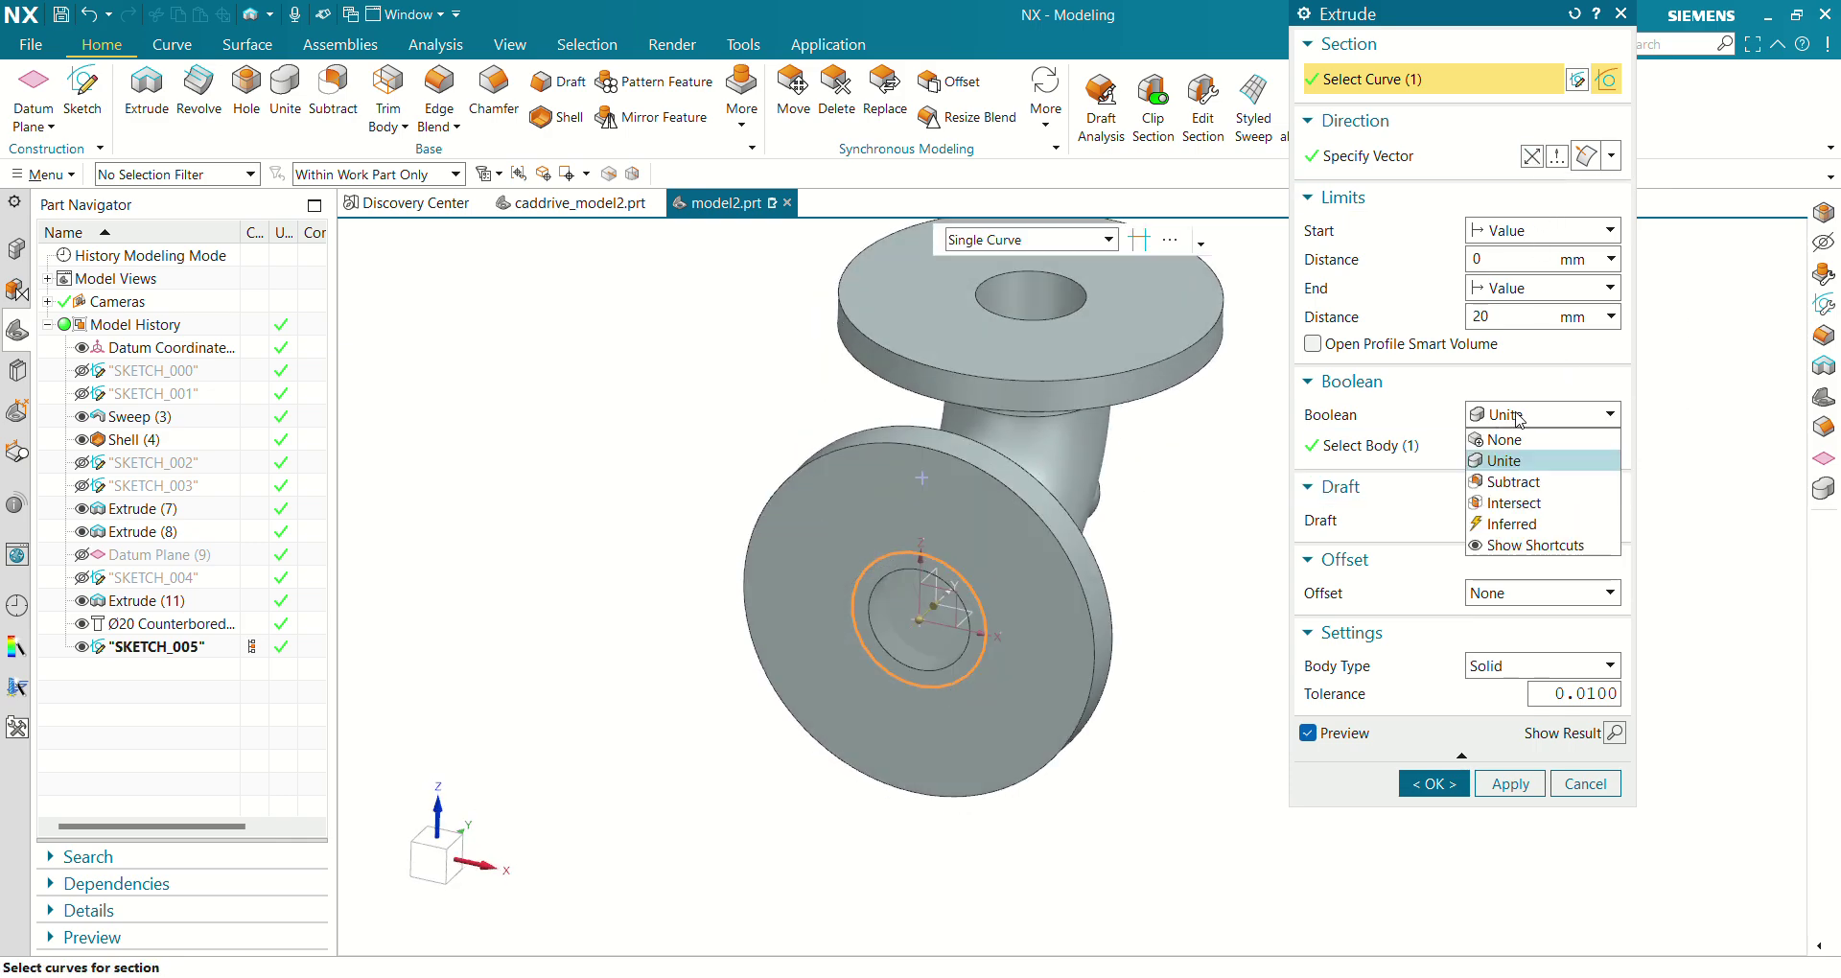
pyautogui.click(1513, 478)
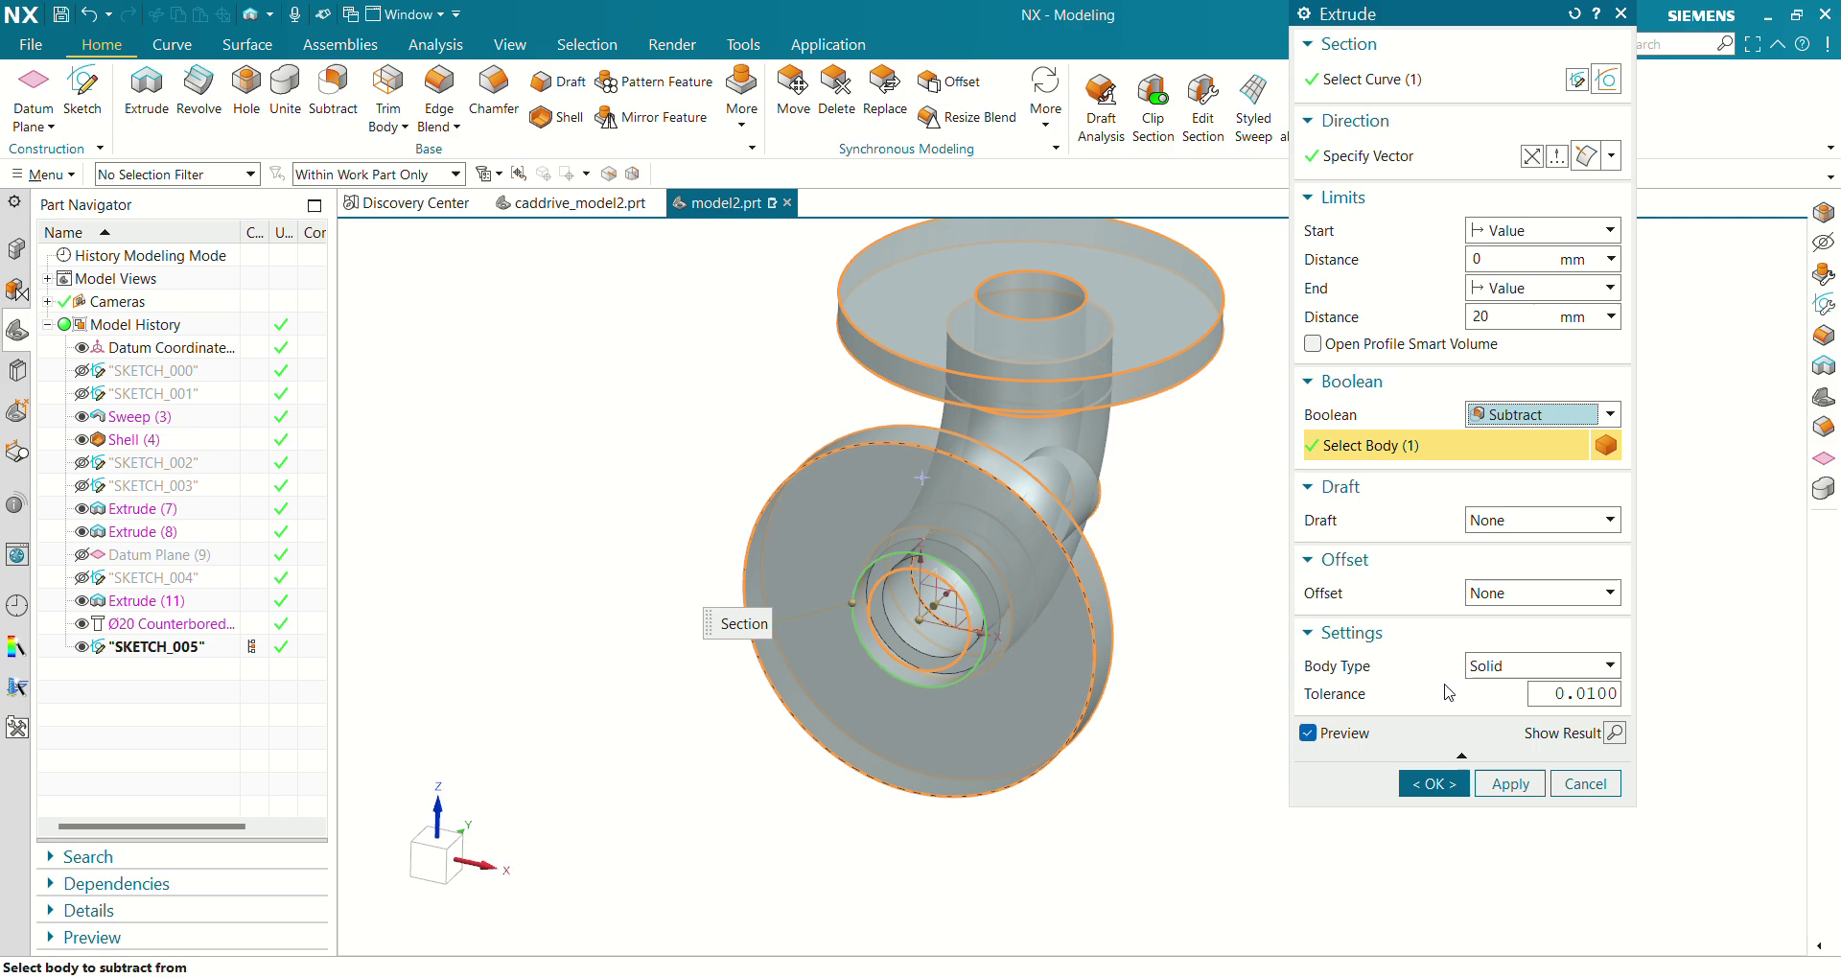
pyautogui.click(1432, 783)
pyautogui.moveTo(1039, 723); pyautogui.dragTo(752, 694, button='middle')
pyautogui.moveTo(565, 653); pyautogui.dragTo(921, 567, button='middle')
pyautogui.scroll(2, 1052, 588)
pyautogui.keyDown('shift'); pyautogui.moveTo(1051, 589); pyautogui.dragTo(1040, 562, button='middle'); pyautogui.keyUp('shift')
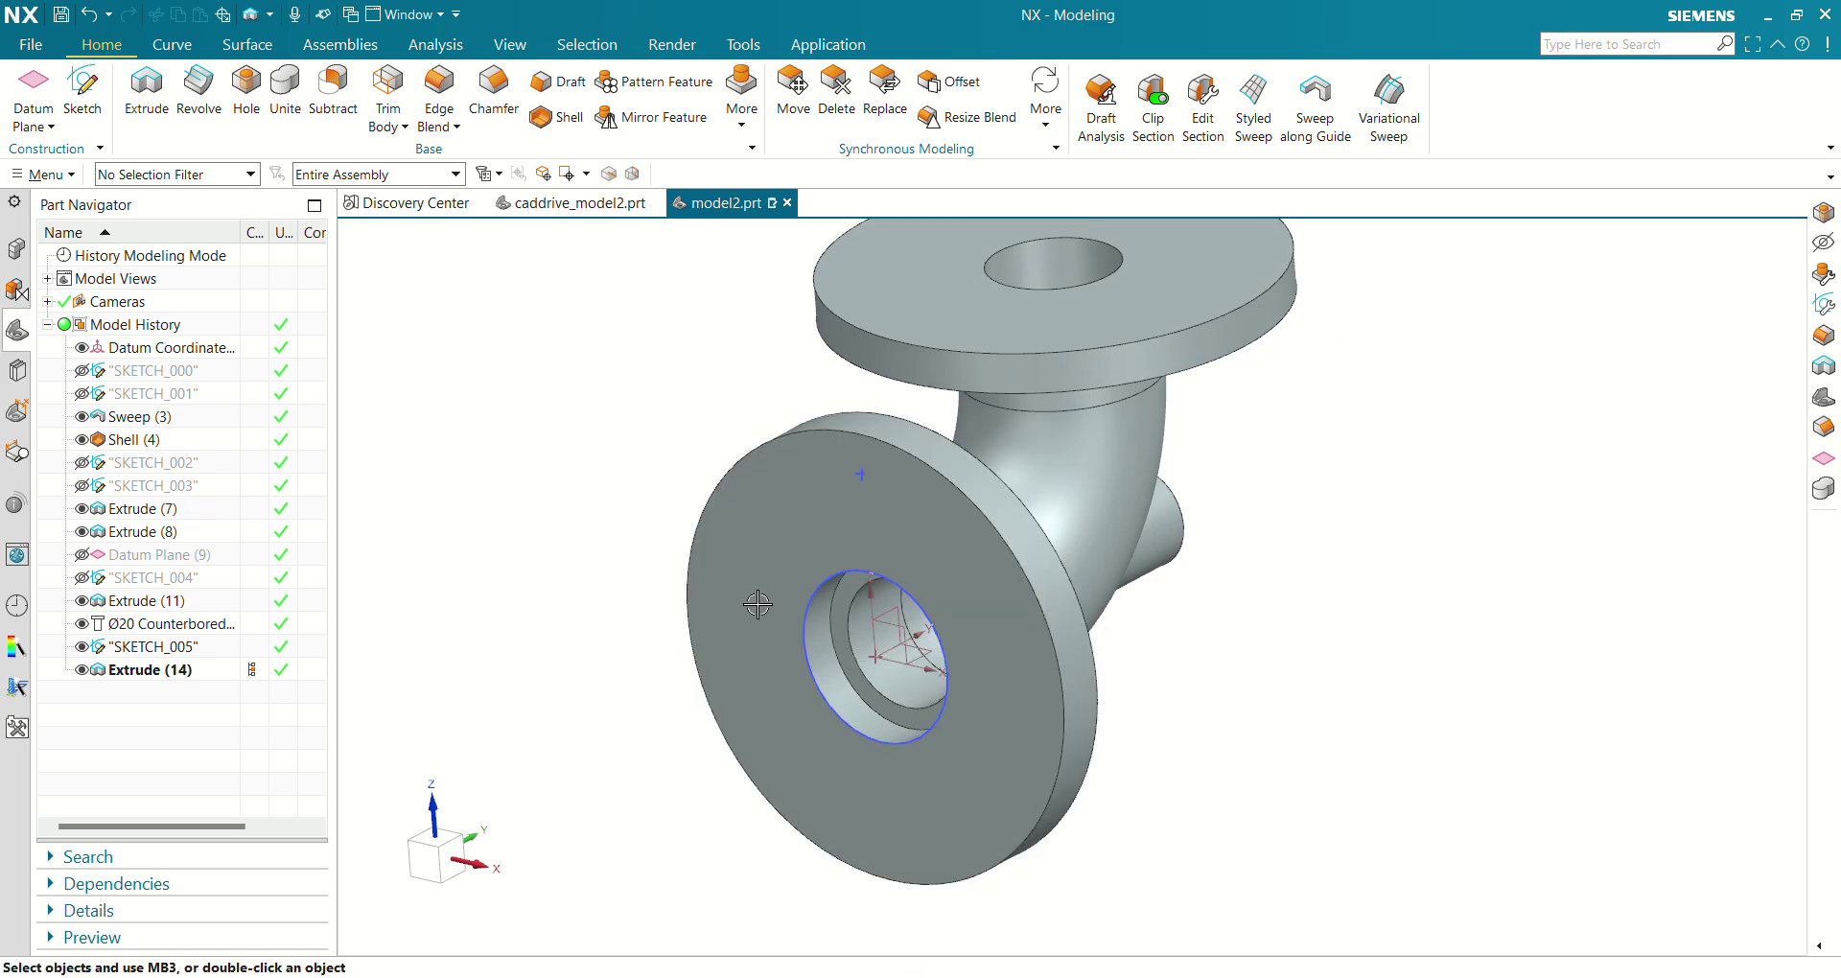
# Cut a simple 22.5 mm diameter hole, 50 mm deep, at the sketch point on the front flange face.
pyautogui.moveTo(1179, 501); pyautogui.dragTo(671, 306, button='middle')
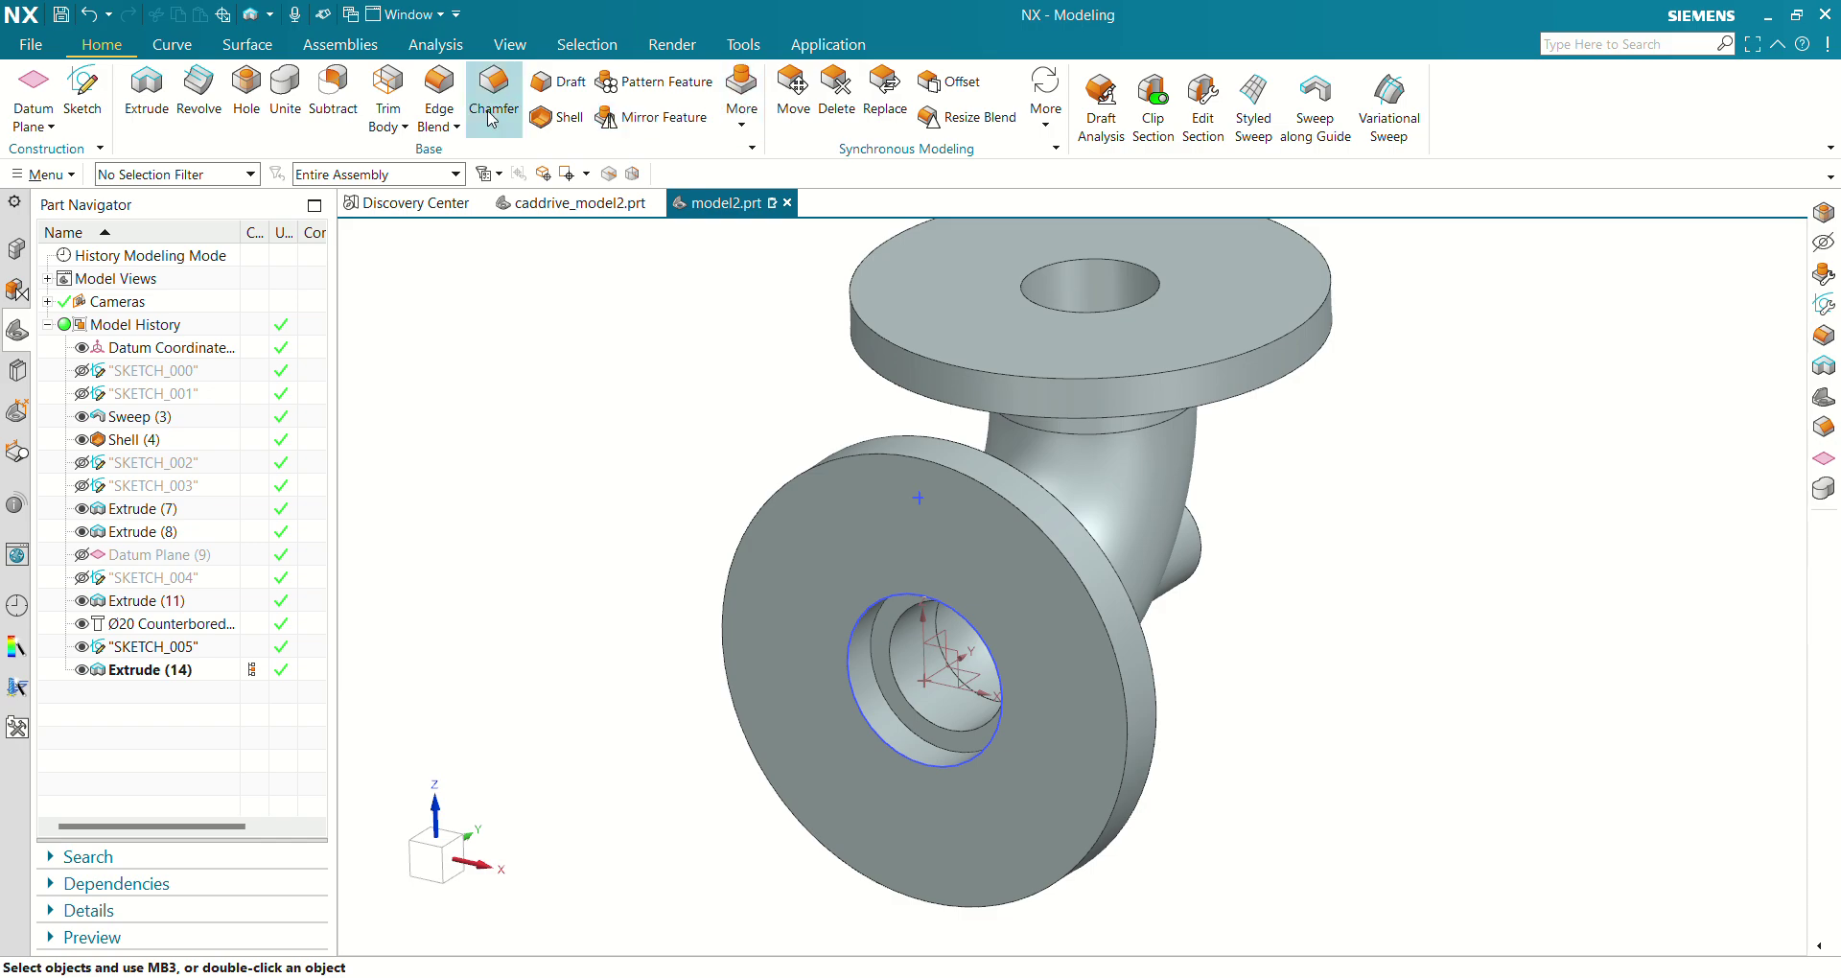
pyautogui.click(247, 91)
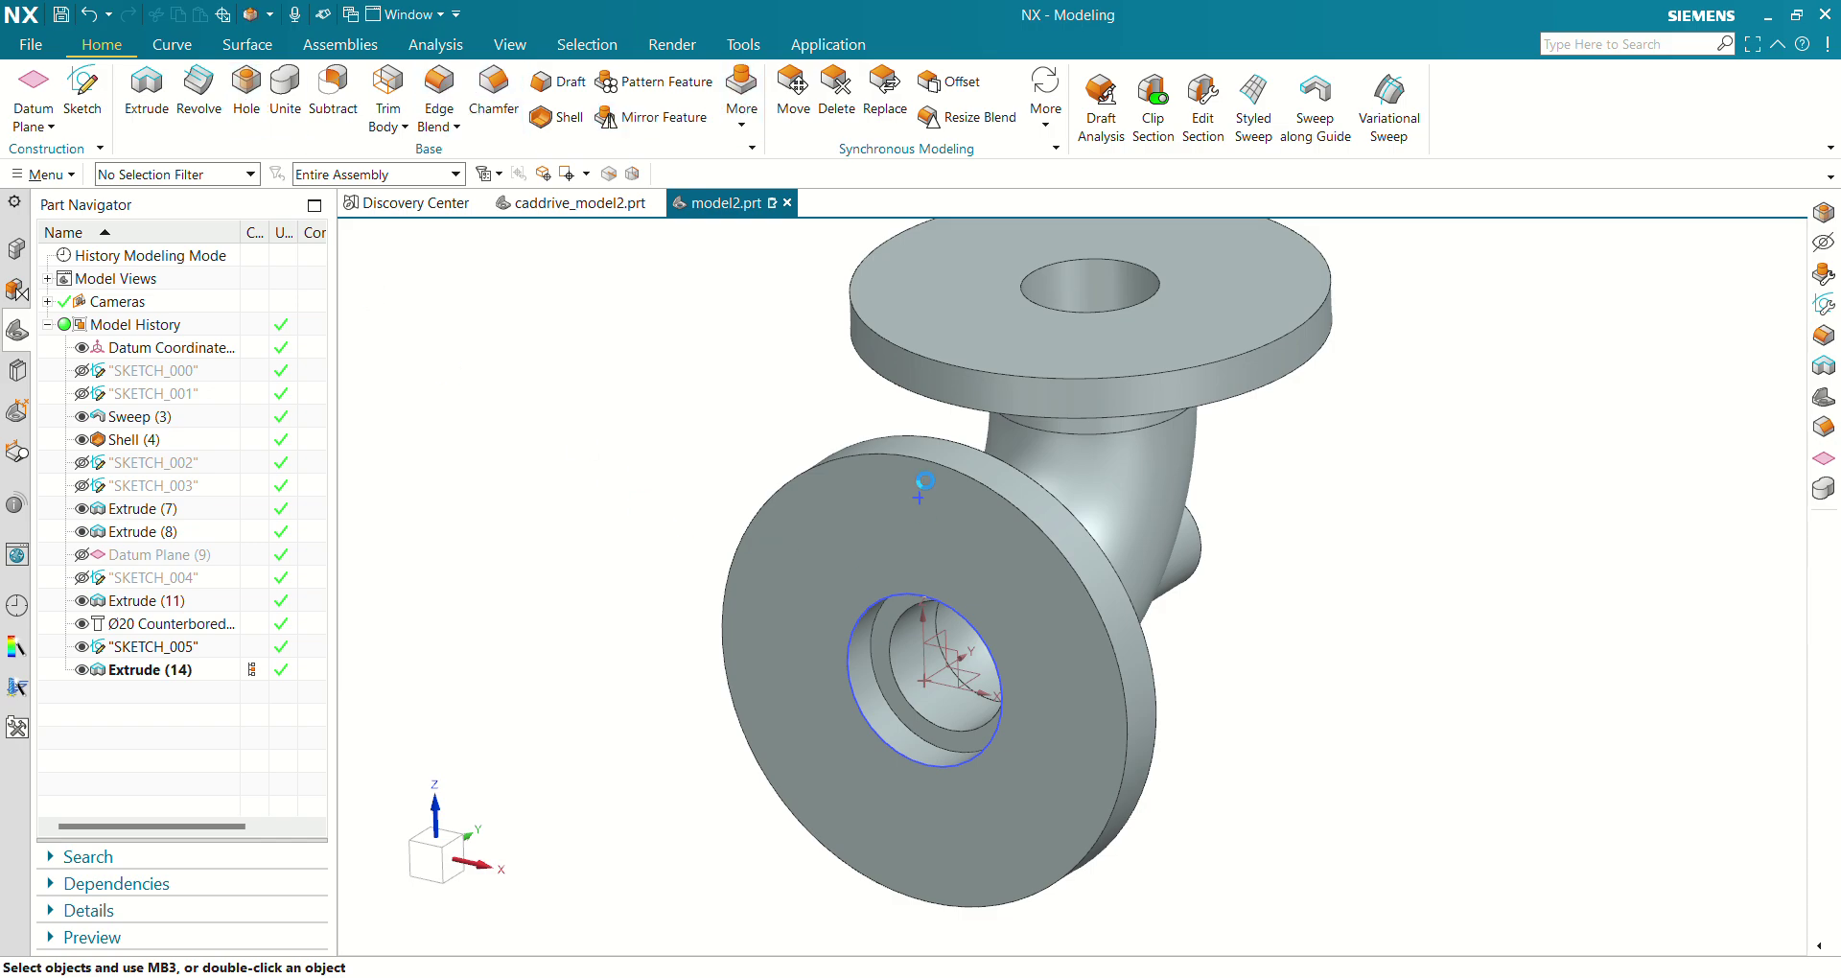
pyautogui.scroll(5, 920, 484)
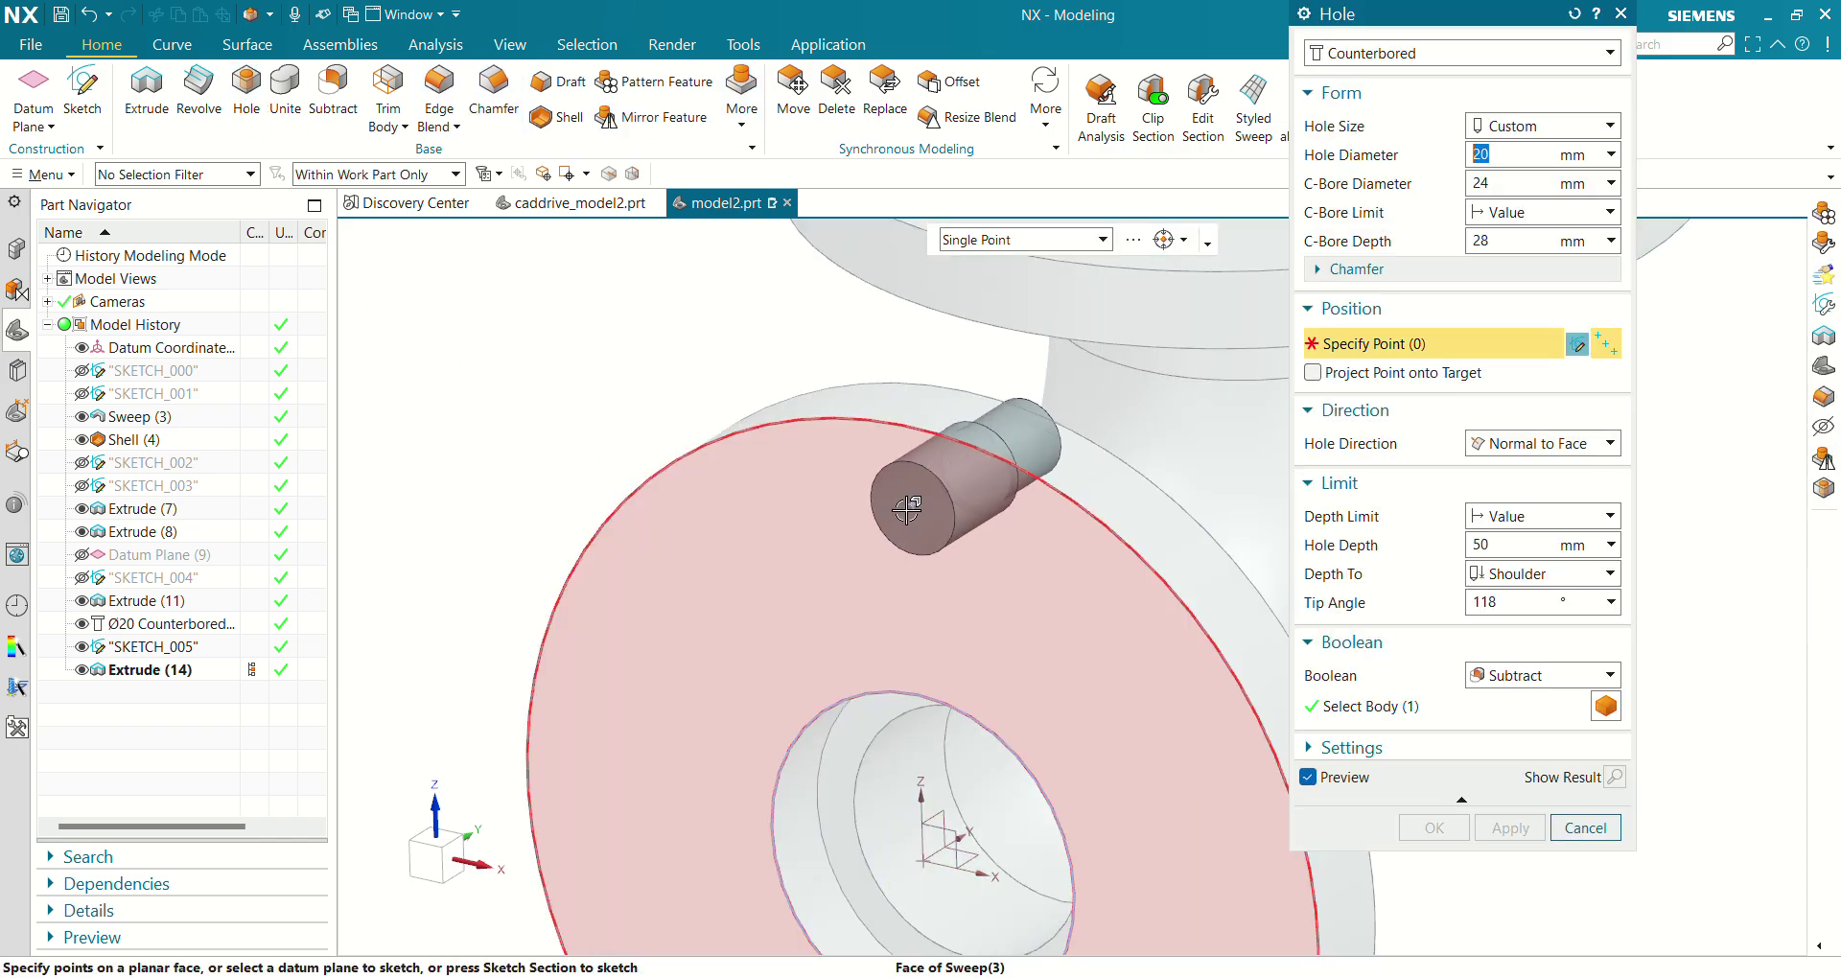
pyautogui.click(909, 509)
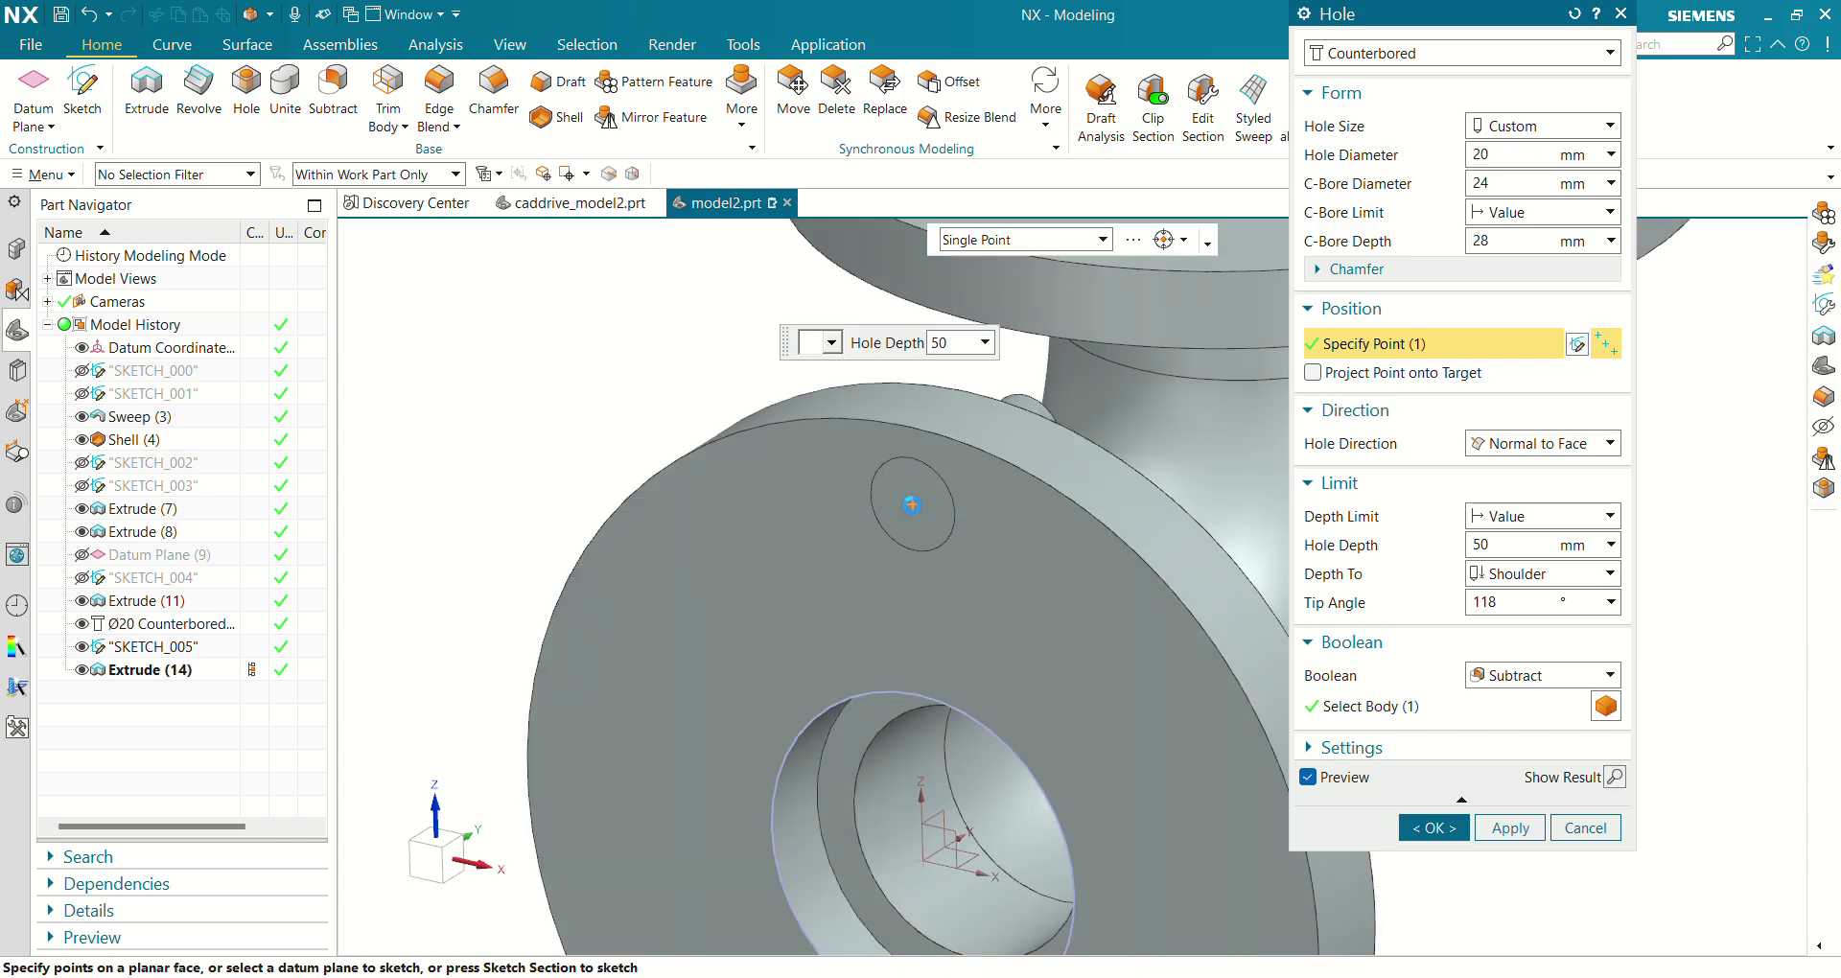
pyautogui.click(1361, 53)
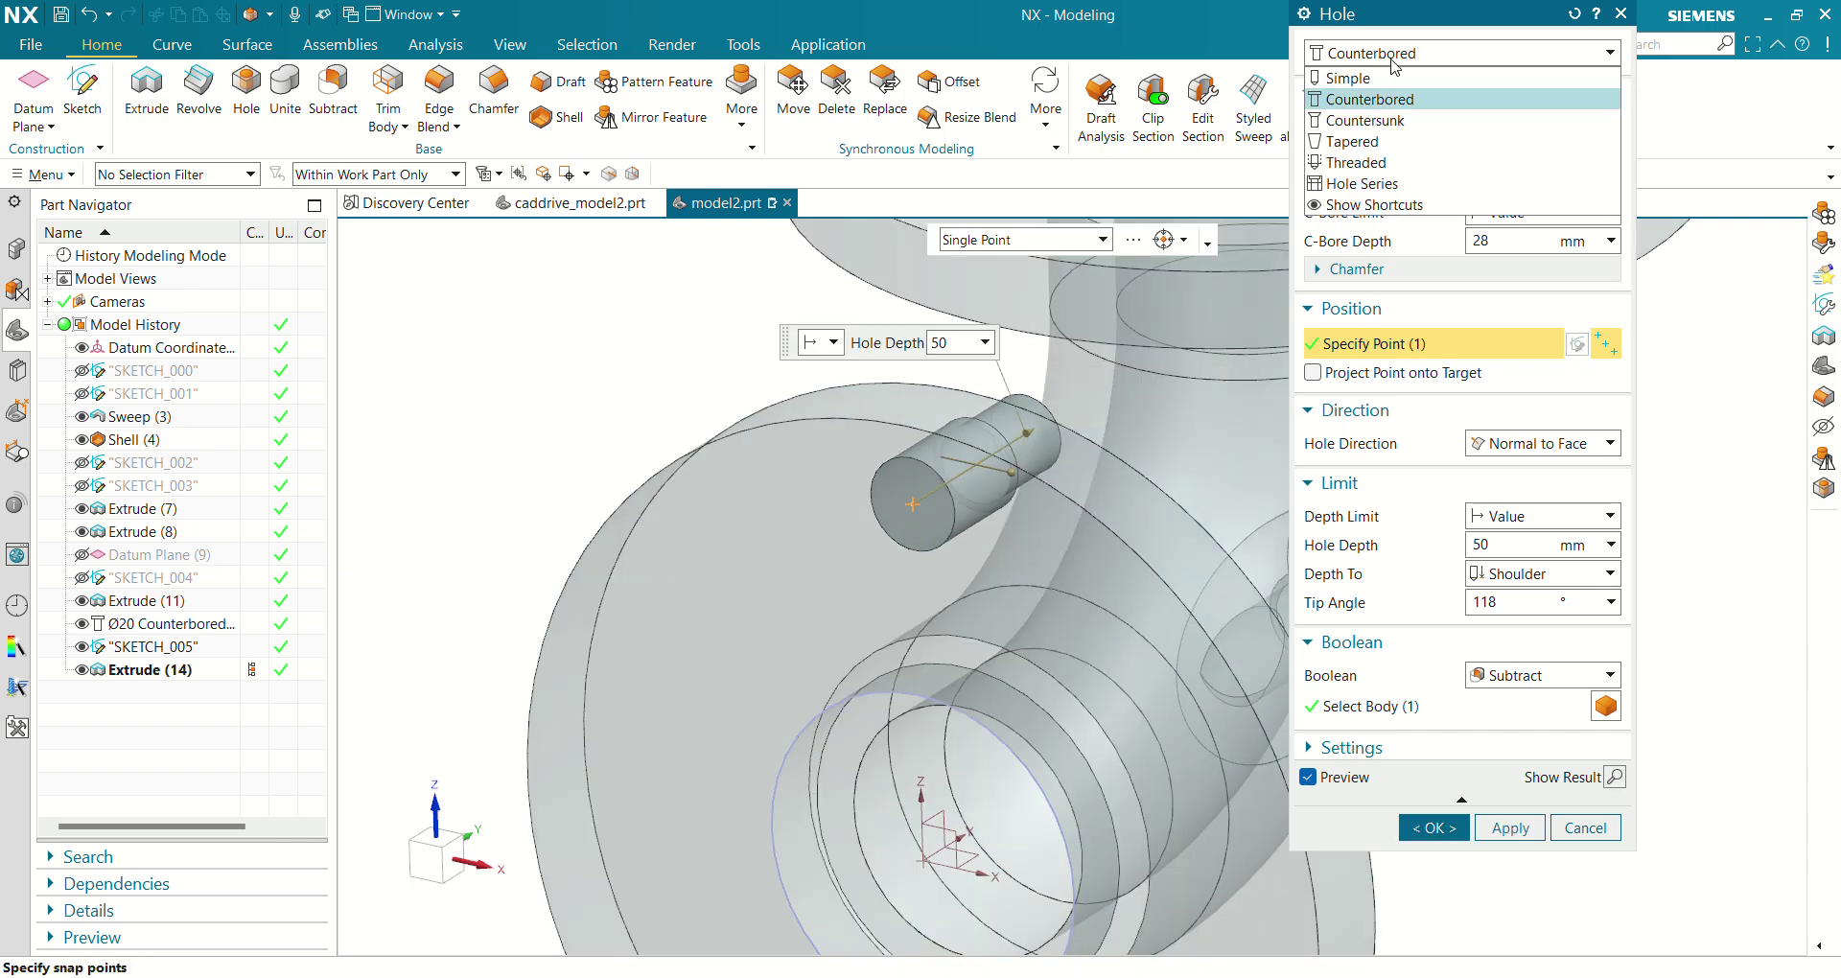
pyautogui.click(1350, 81)
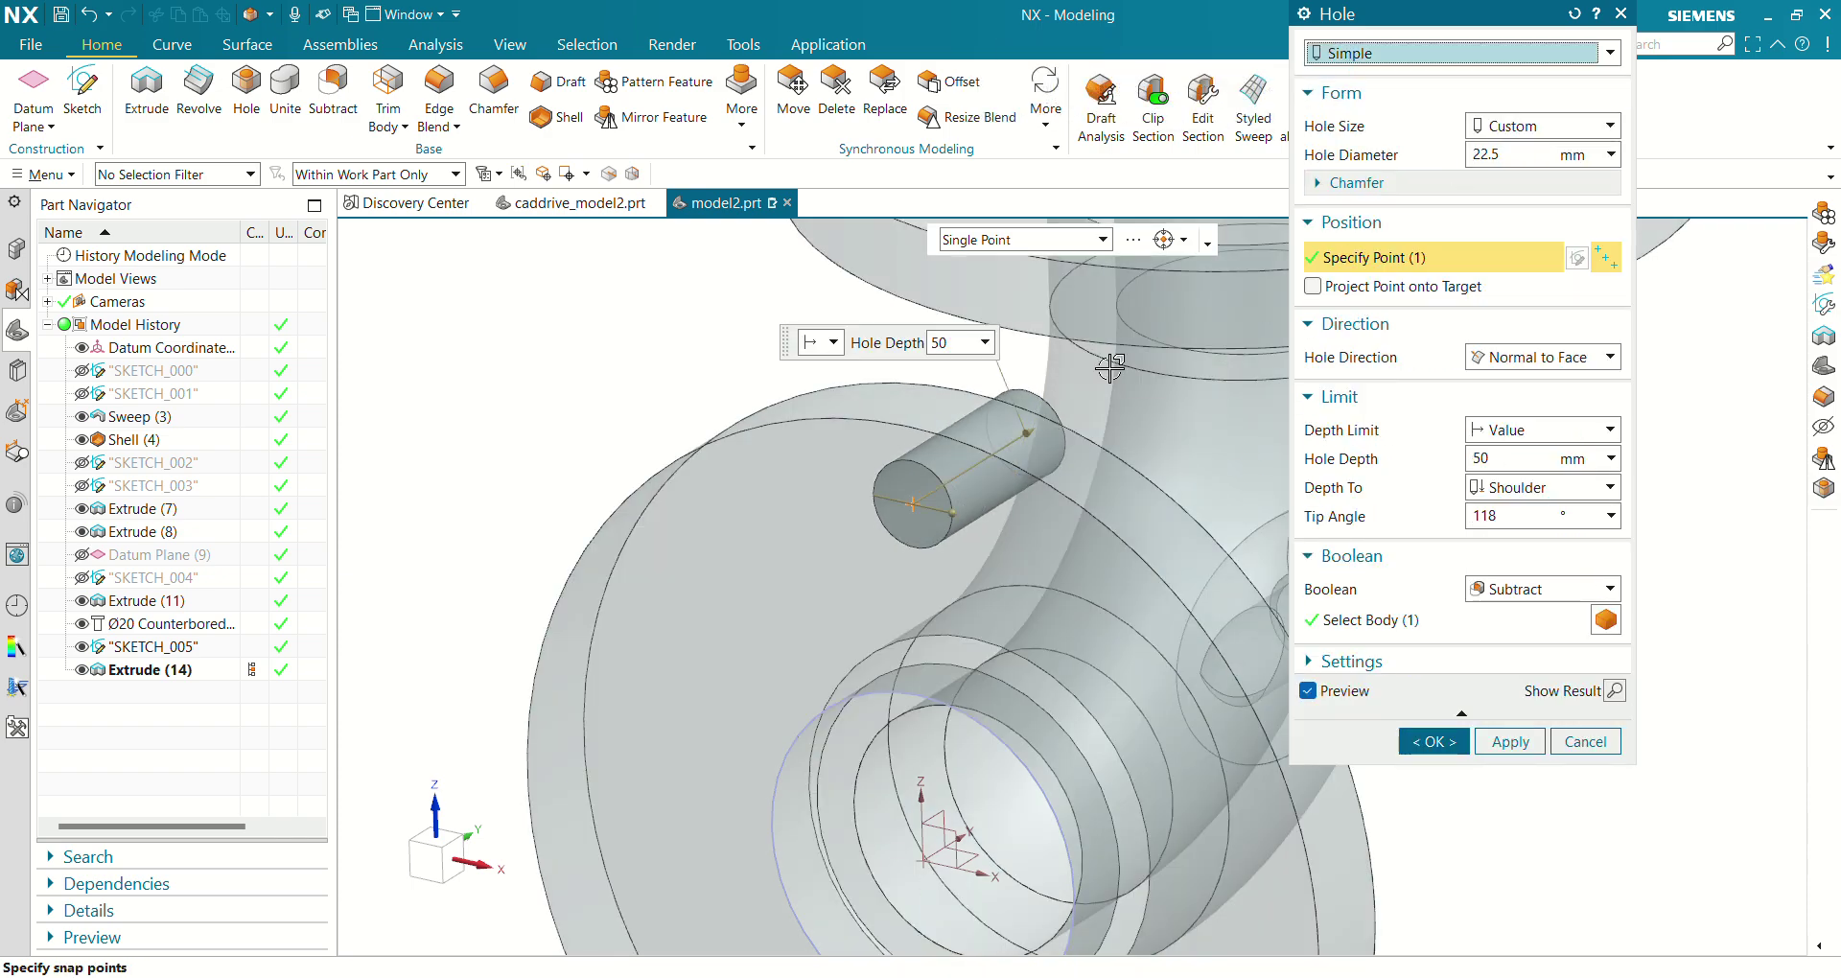
pyautogui.middleClick(750, 424)
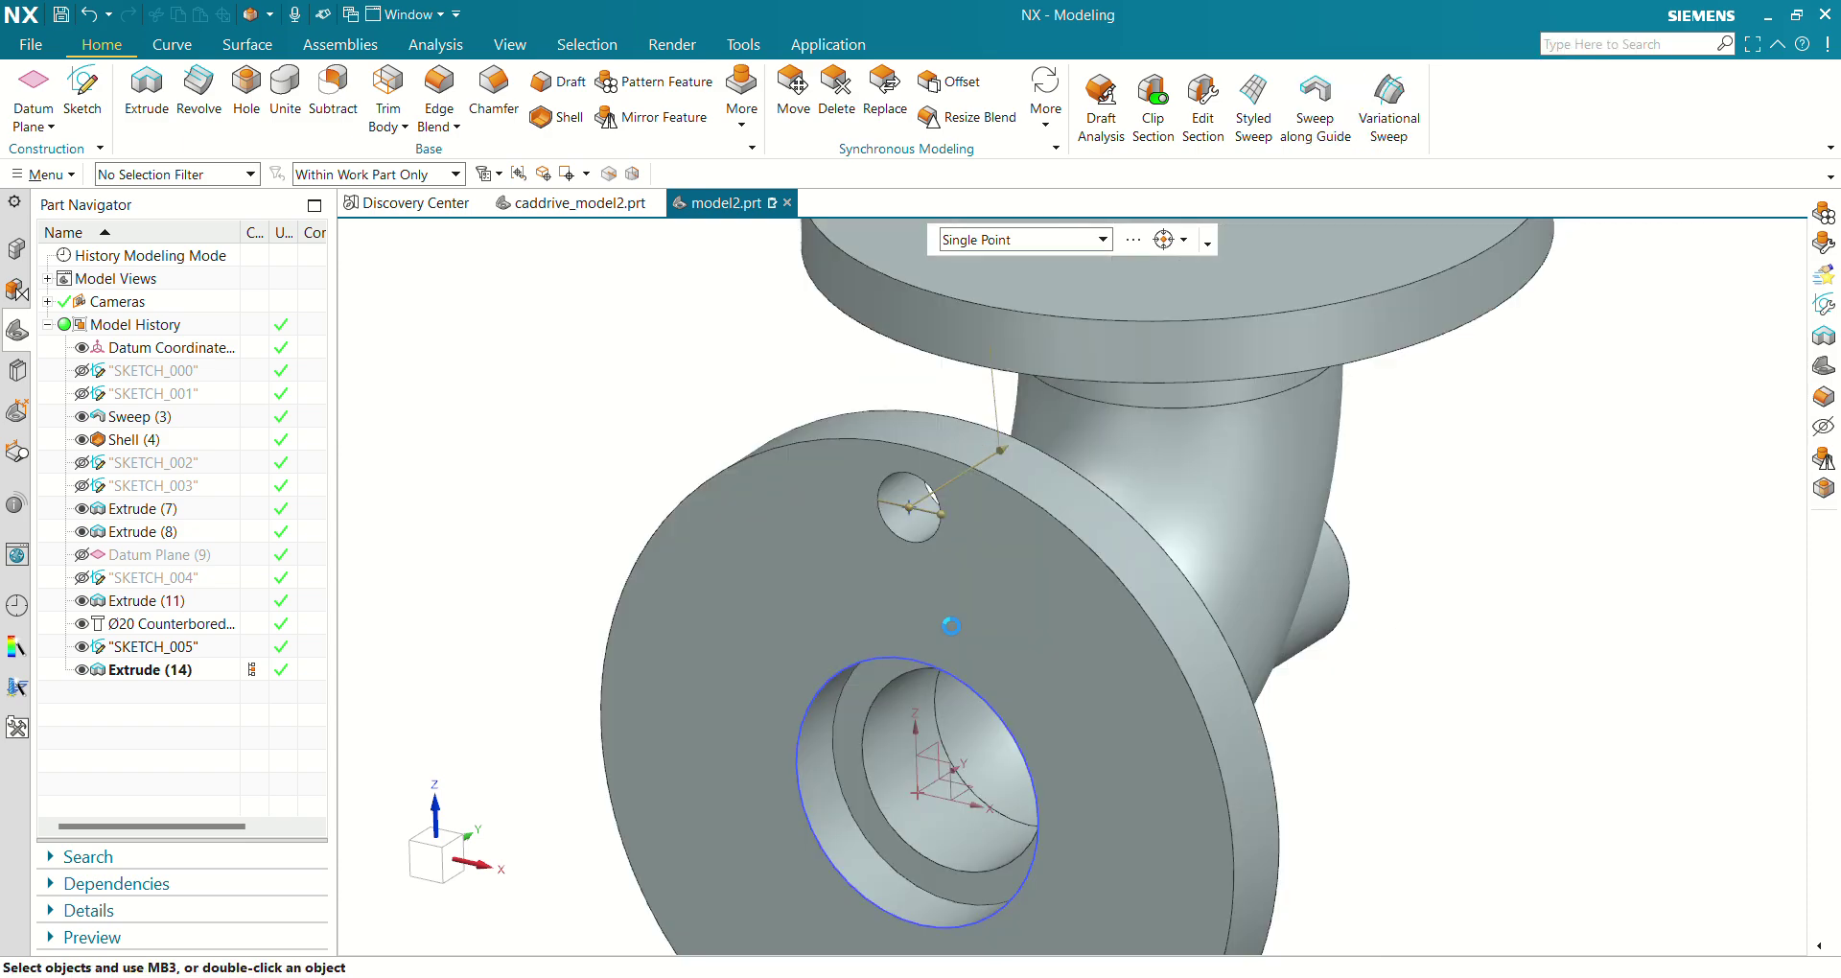
pyautogui.moveTo(1043, 559); pyautogui.dragTo(957, 571, button='middle')
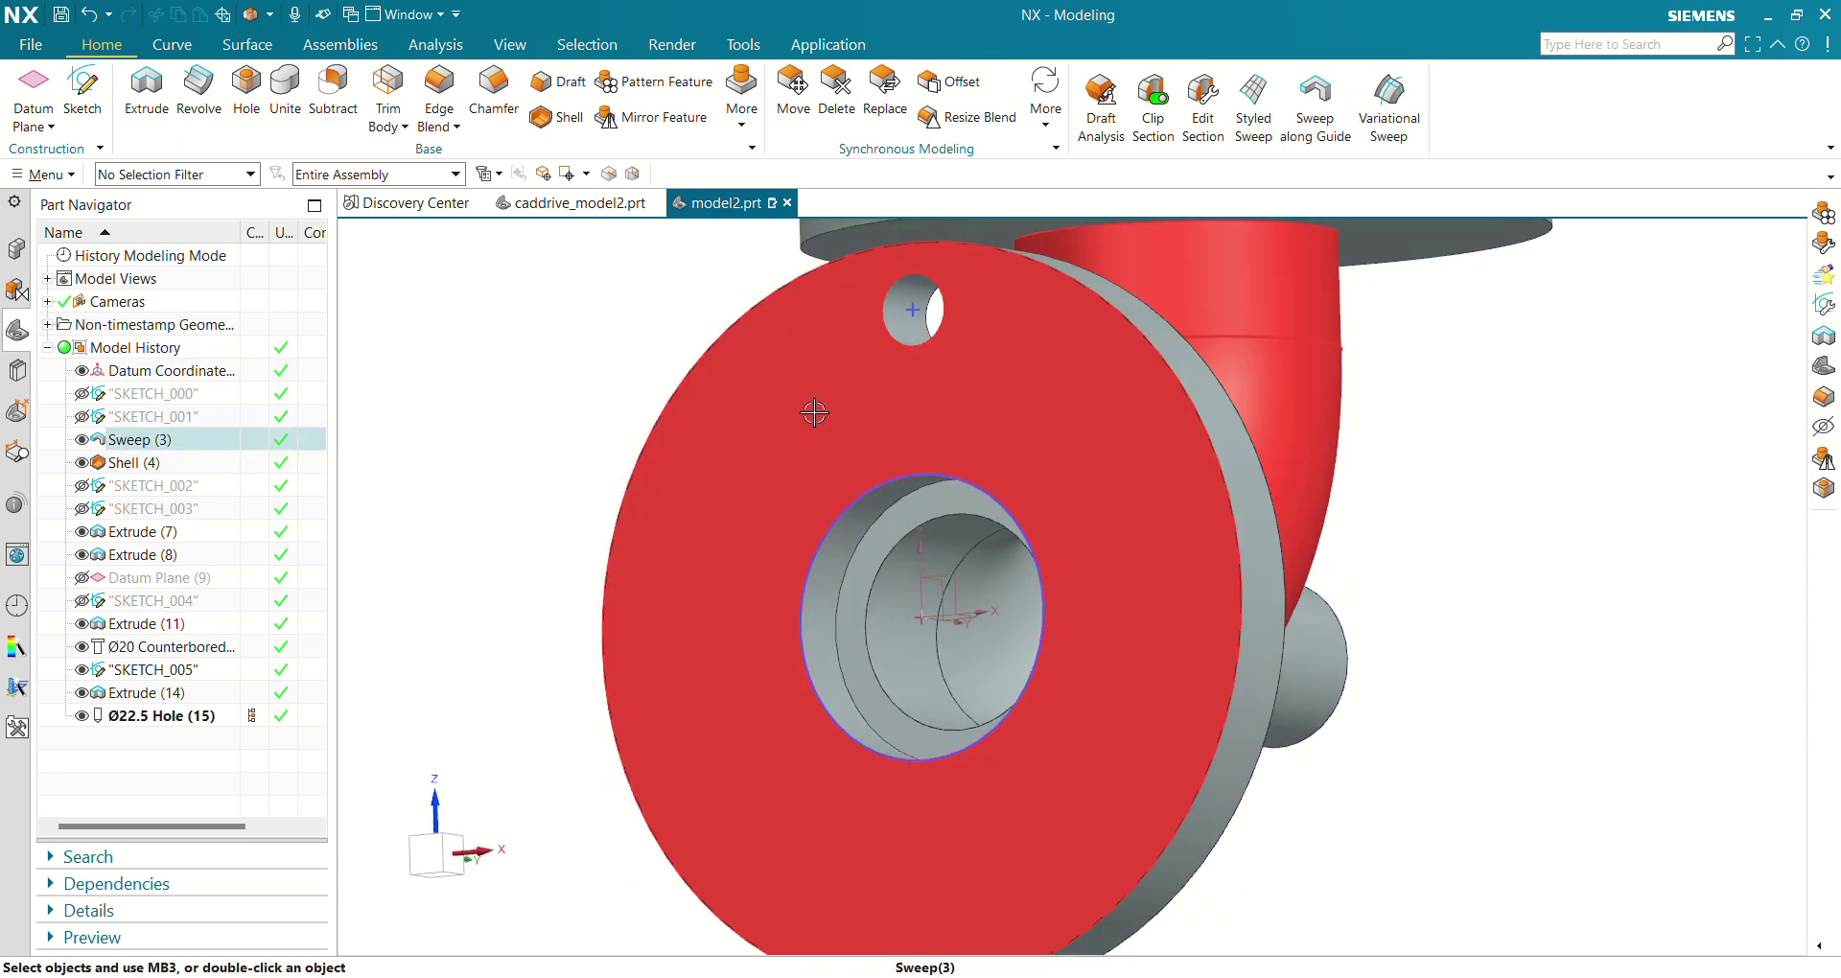
# Set the front flange hole's diameter to 20 mm.
pyautogui.doubleClick(166, 719)
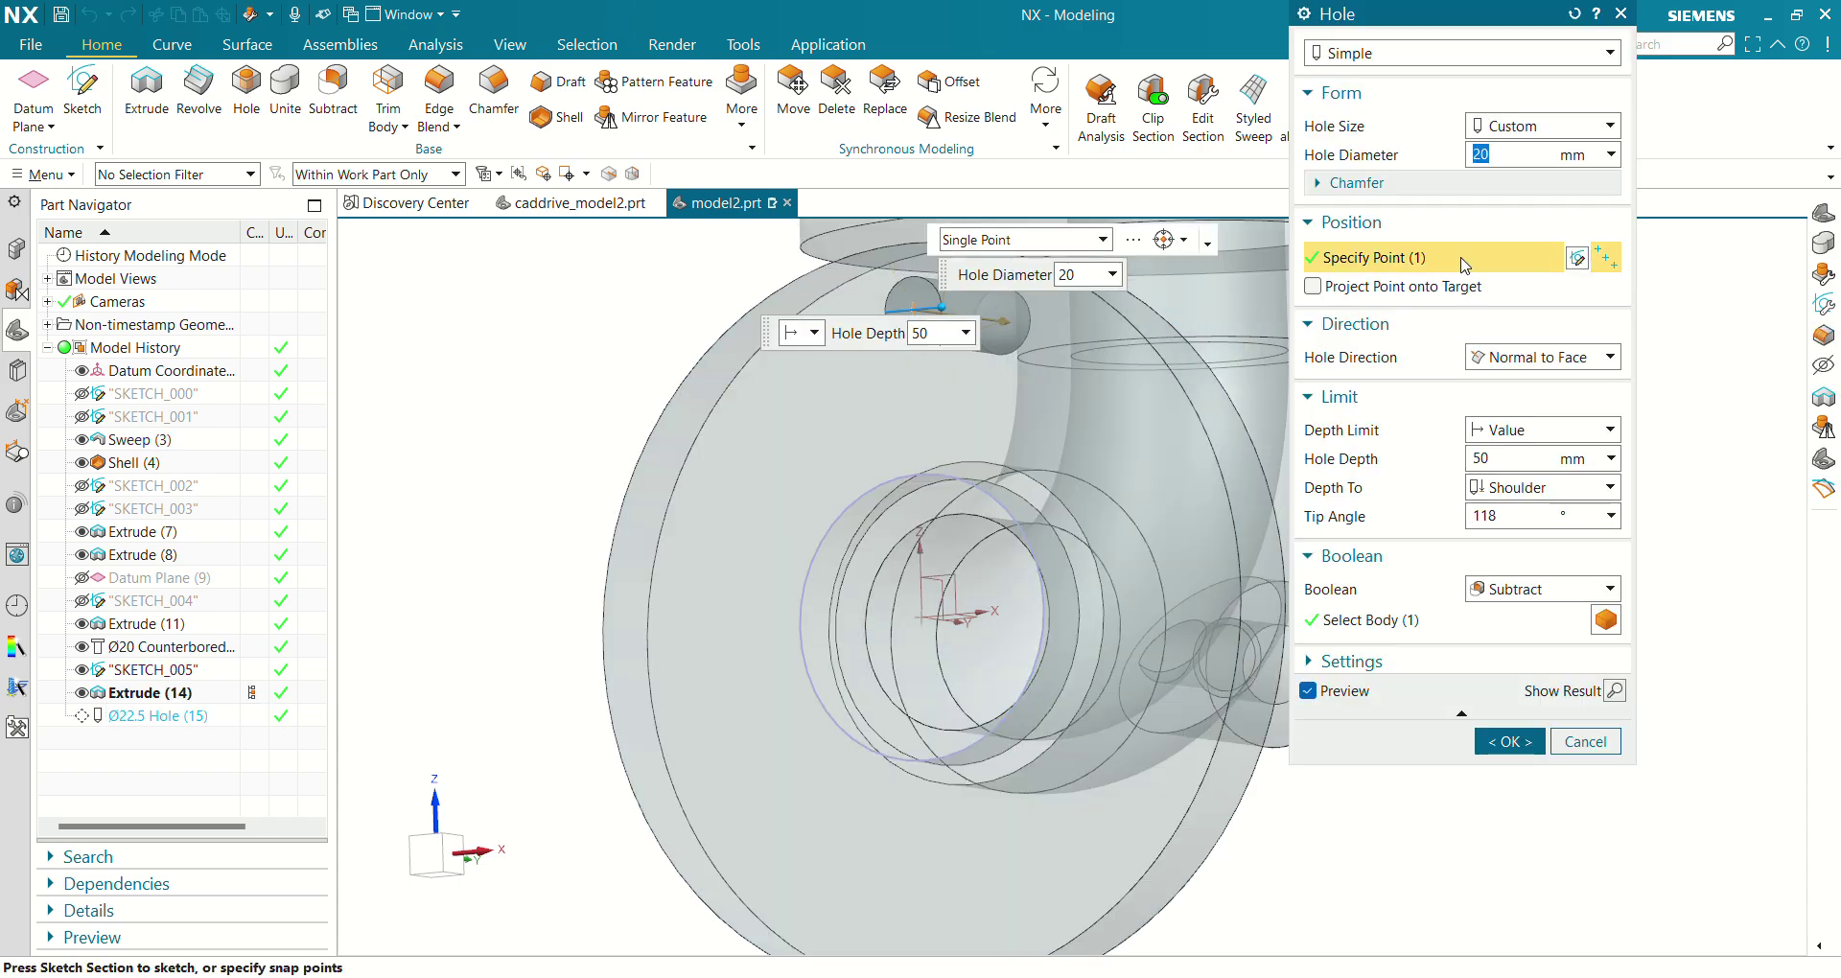
pyautogui.click(1509, 741)
pyautogui.moveTo(1083, 537); pyautogui.dragTo(1126, 524, button='middle')
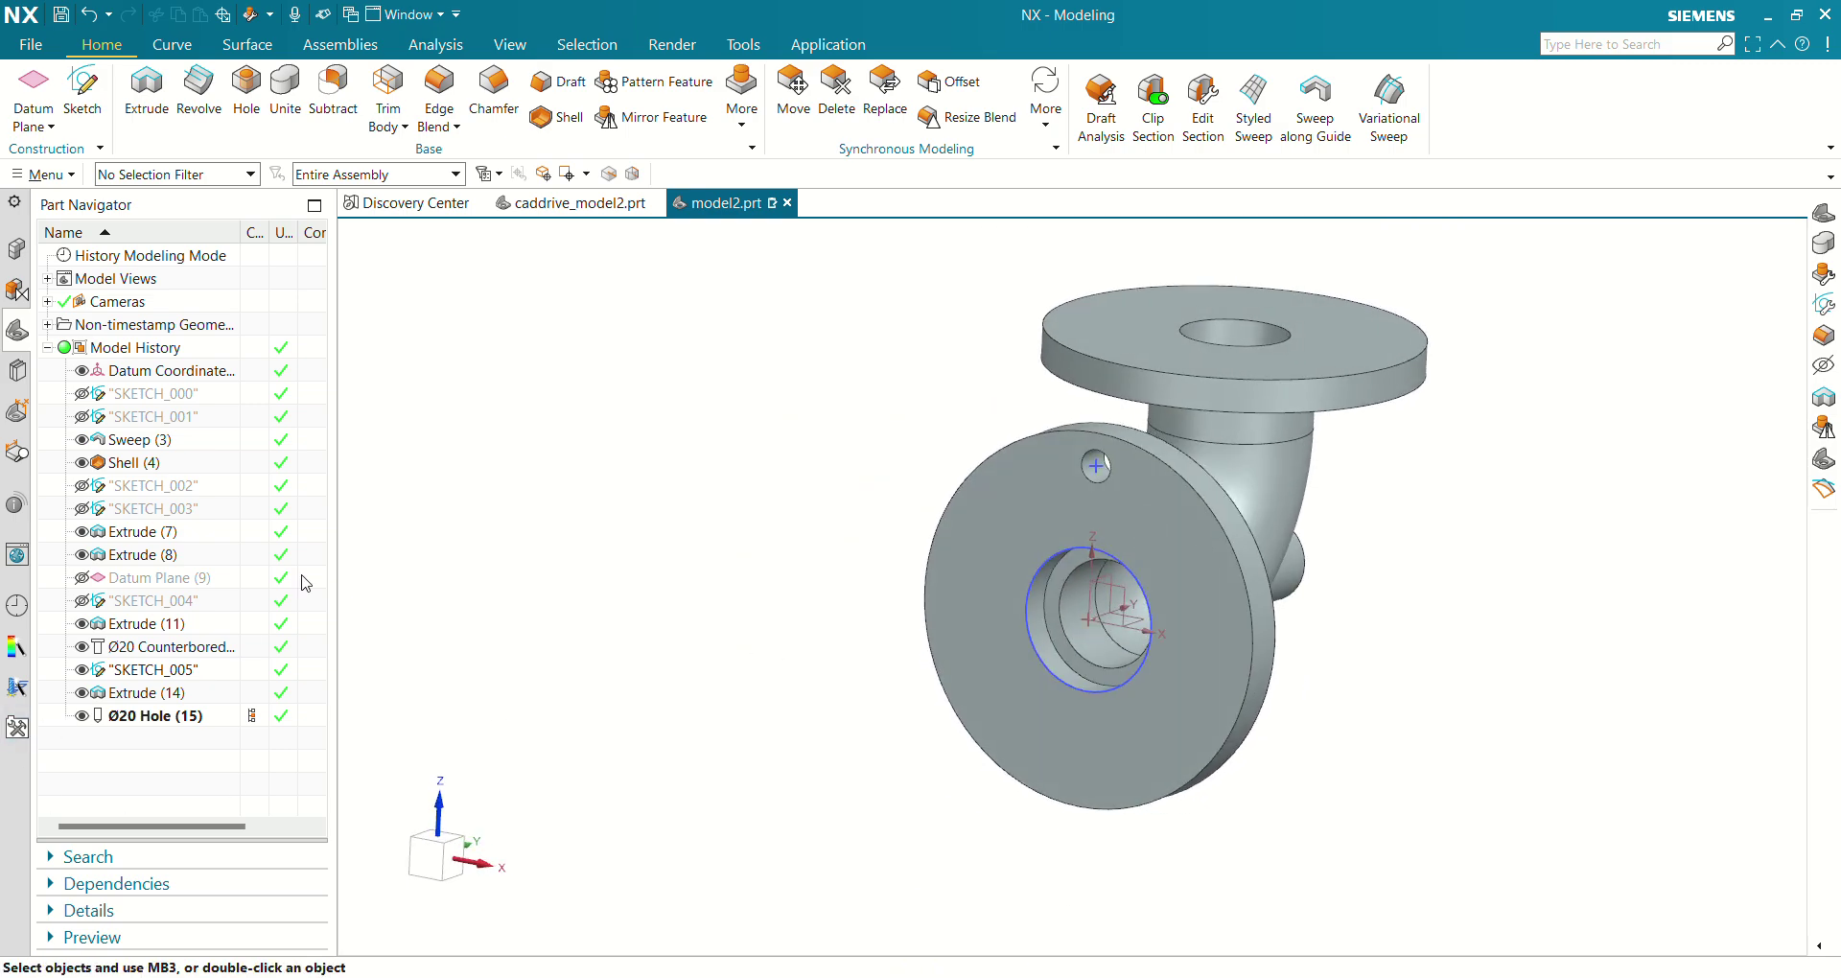
# Pattern the 20 mm hole circularly around the front flange's bore axis with count 8 and pitch angle 45°.
pyautogui.click(654, 81)
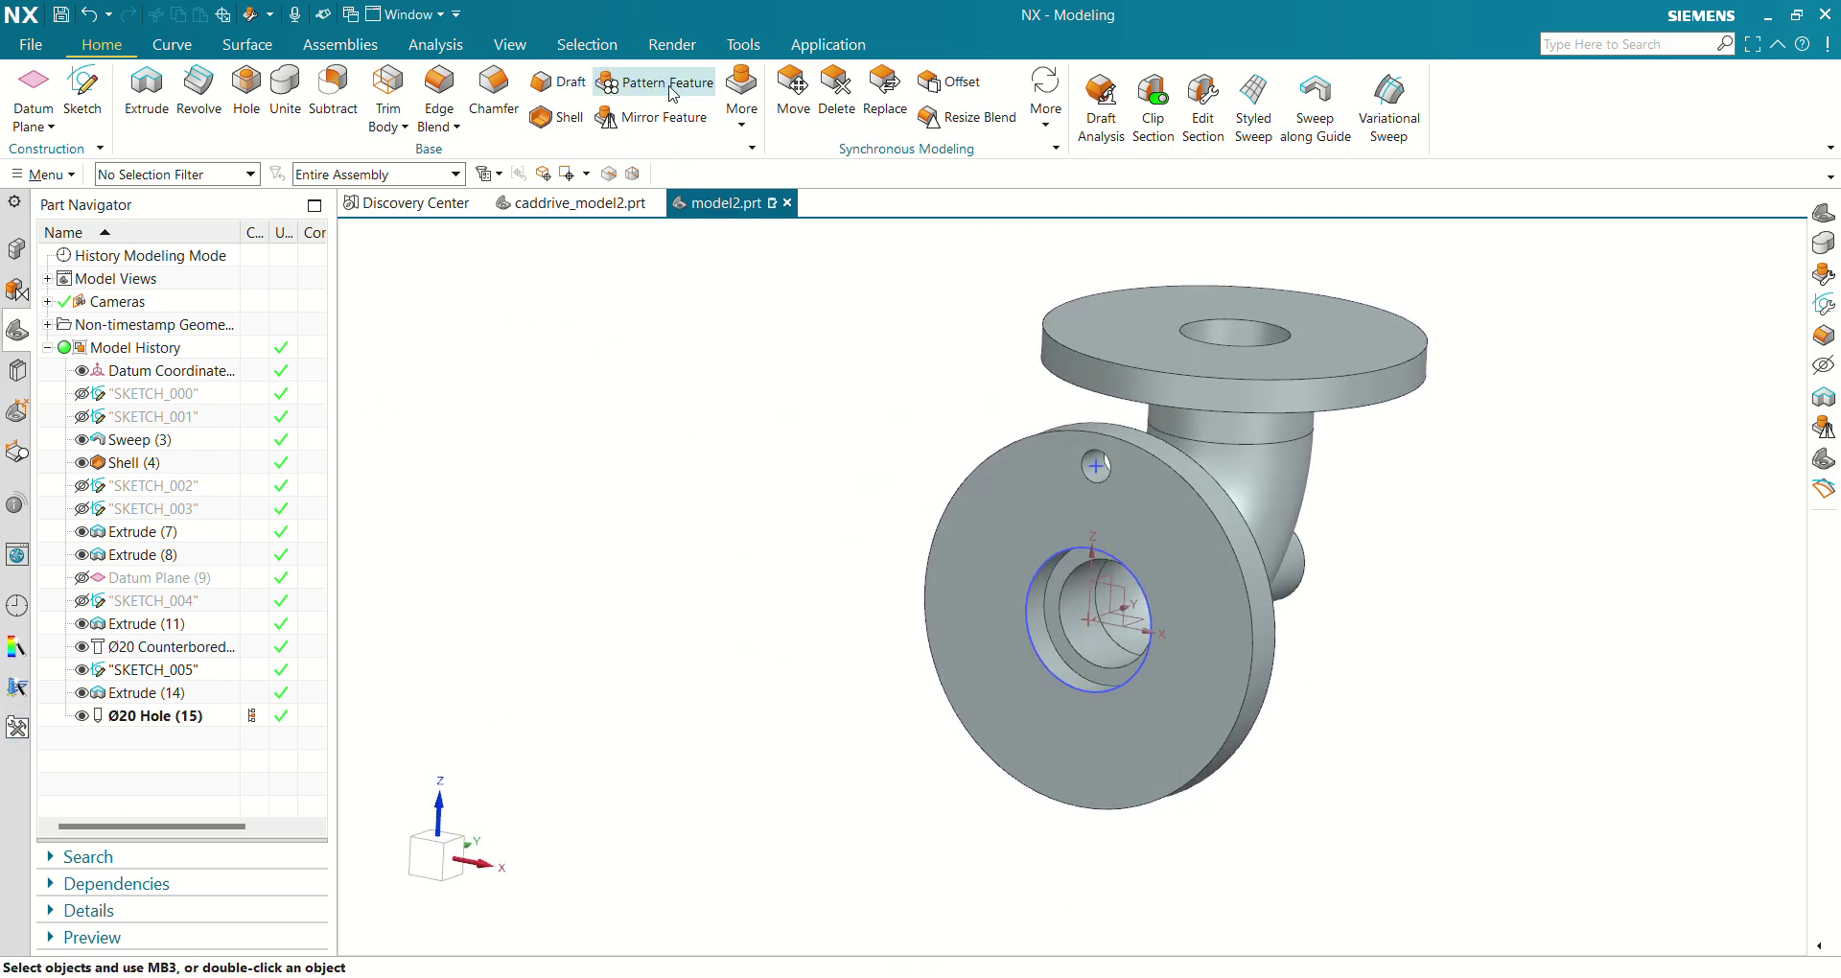
pyautogui.scroll(2, 969, 457)
pyautogui.keyDown('shift'); pyautogui.moveTo(969, 457); pyautogui.dragTo(868, 404, button='middle'); pyautogui.keyUp('shift')
pyautogui.click(155, 717)
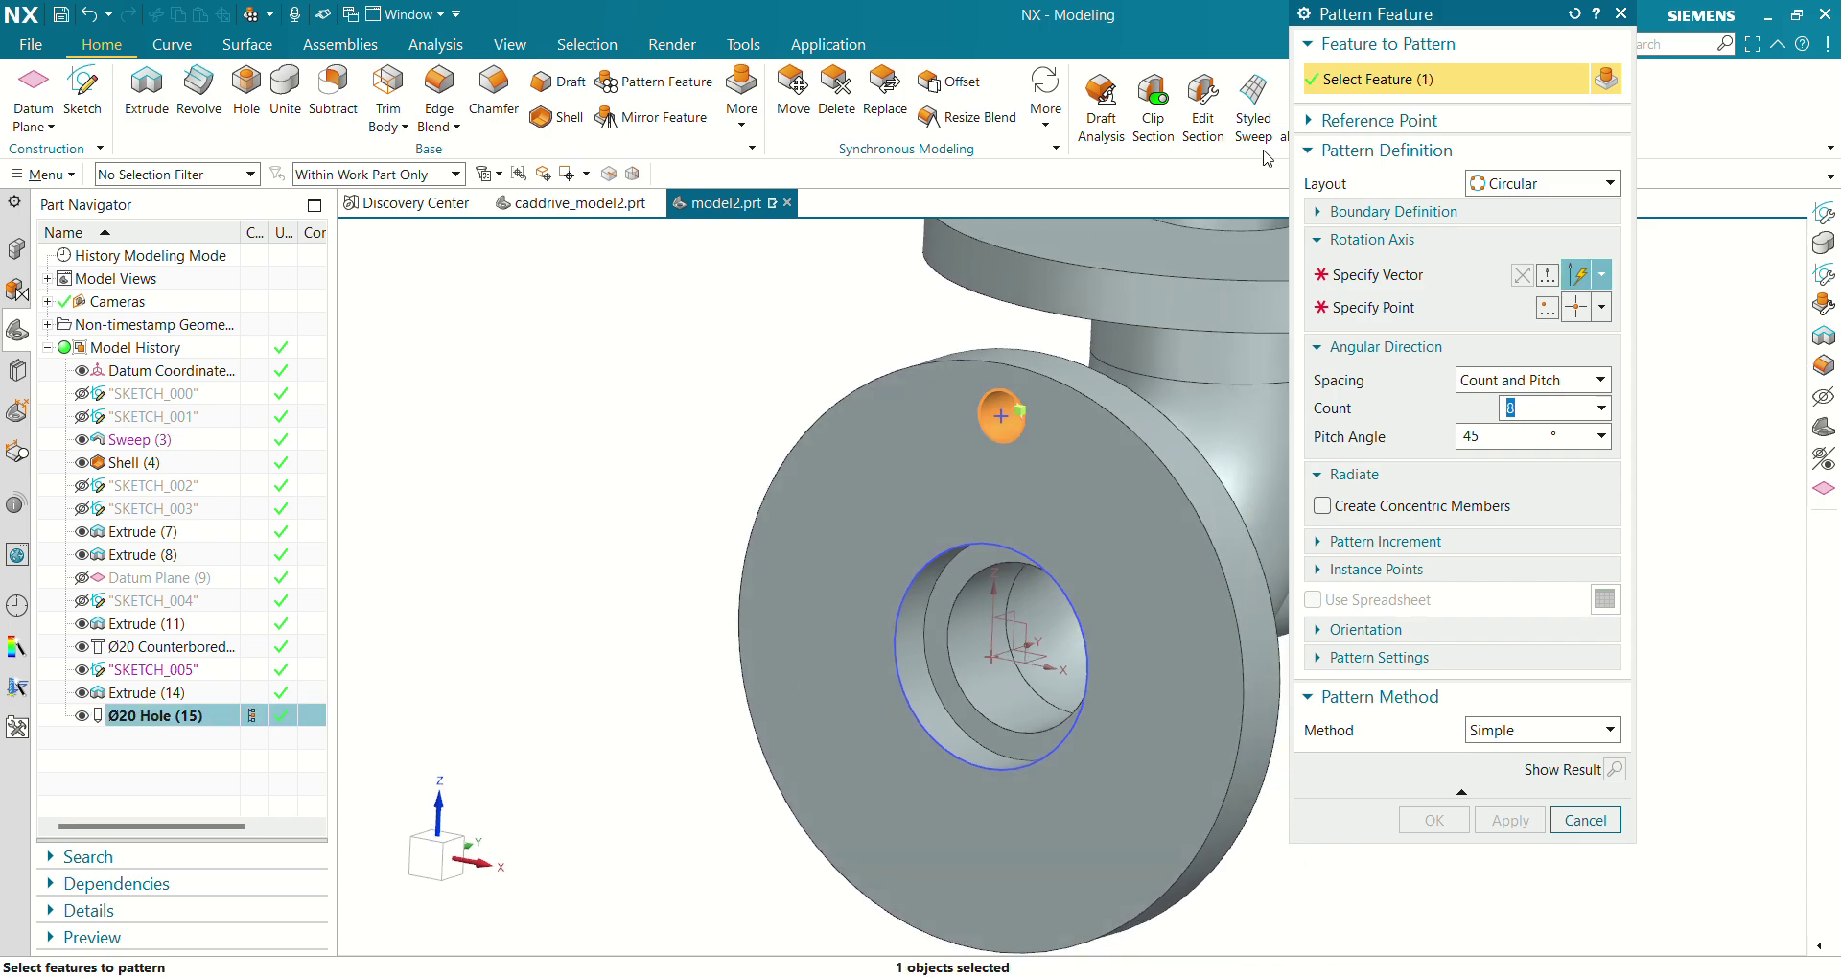
pyautogui.click(1370, 274)
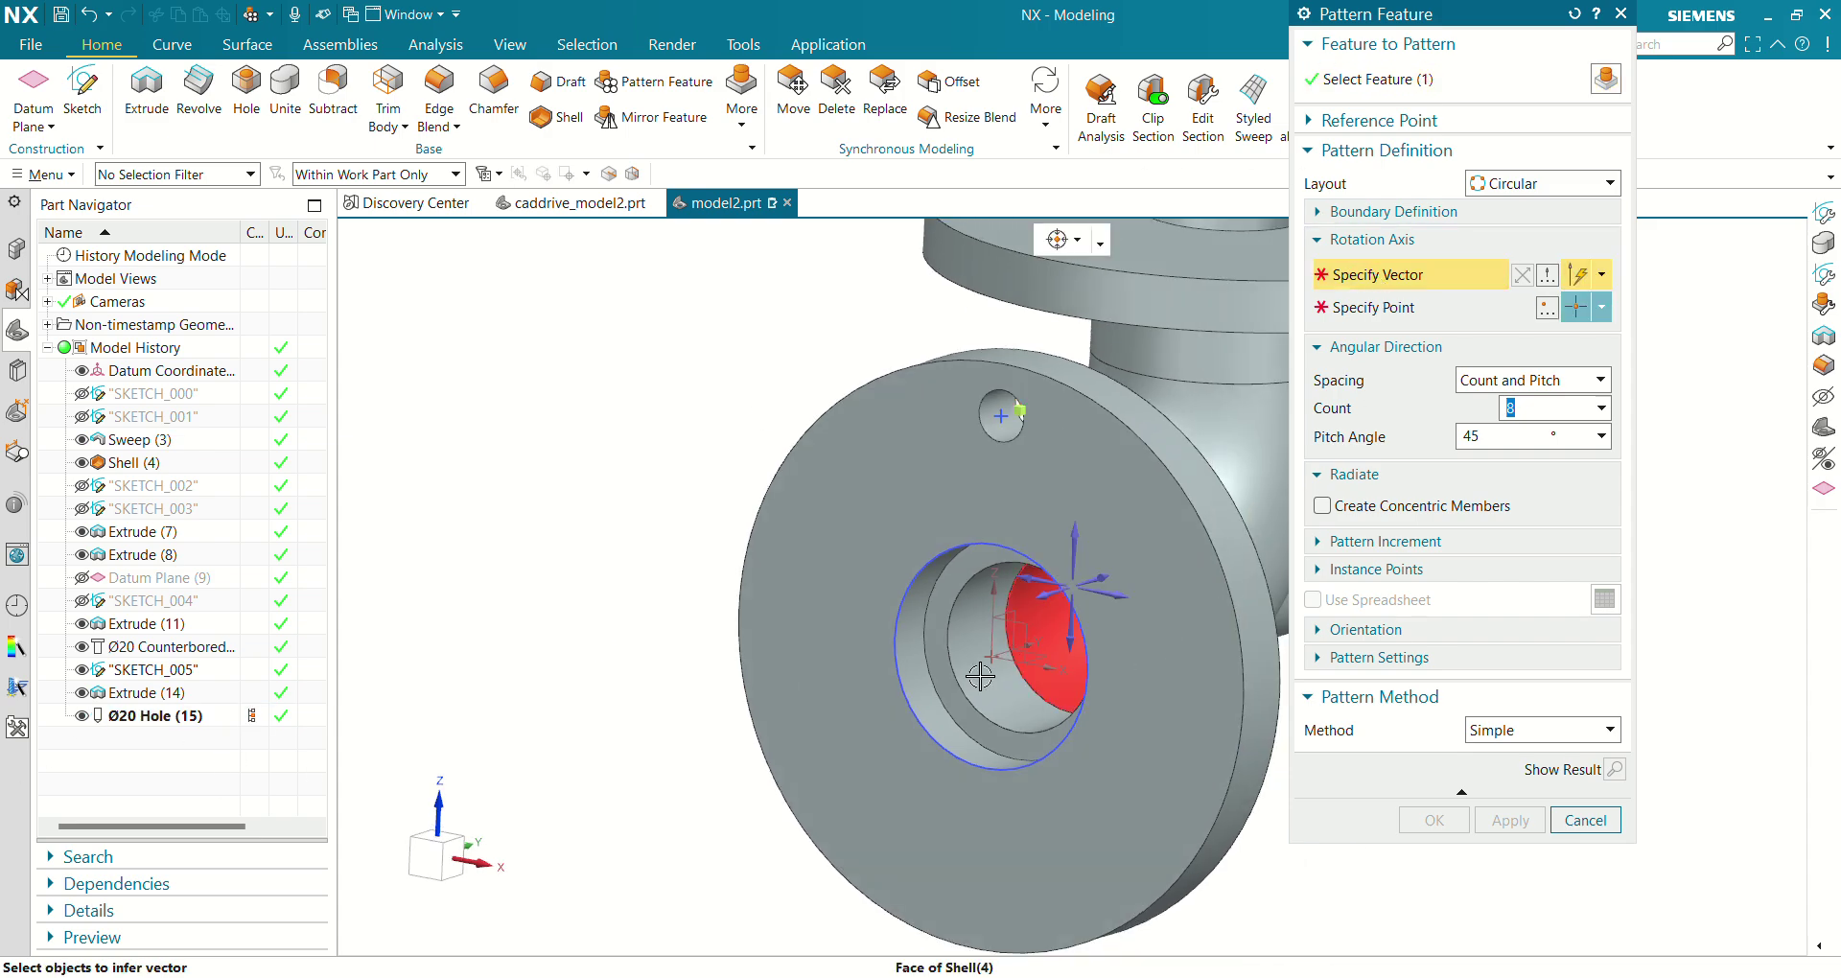
pyautogui.click(928, 682)
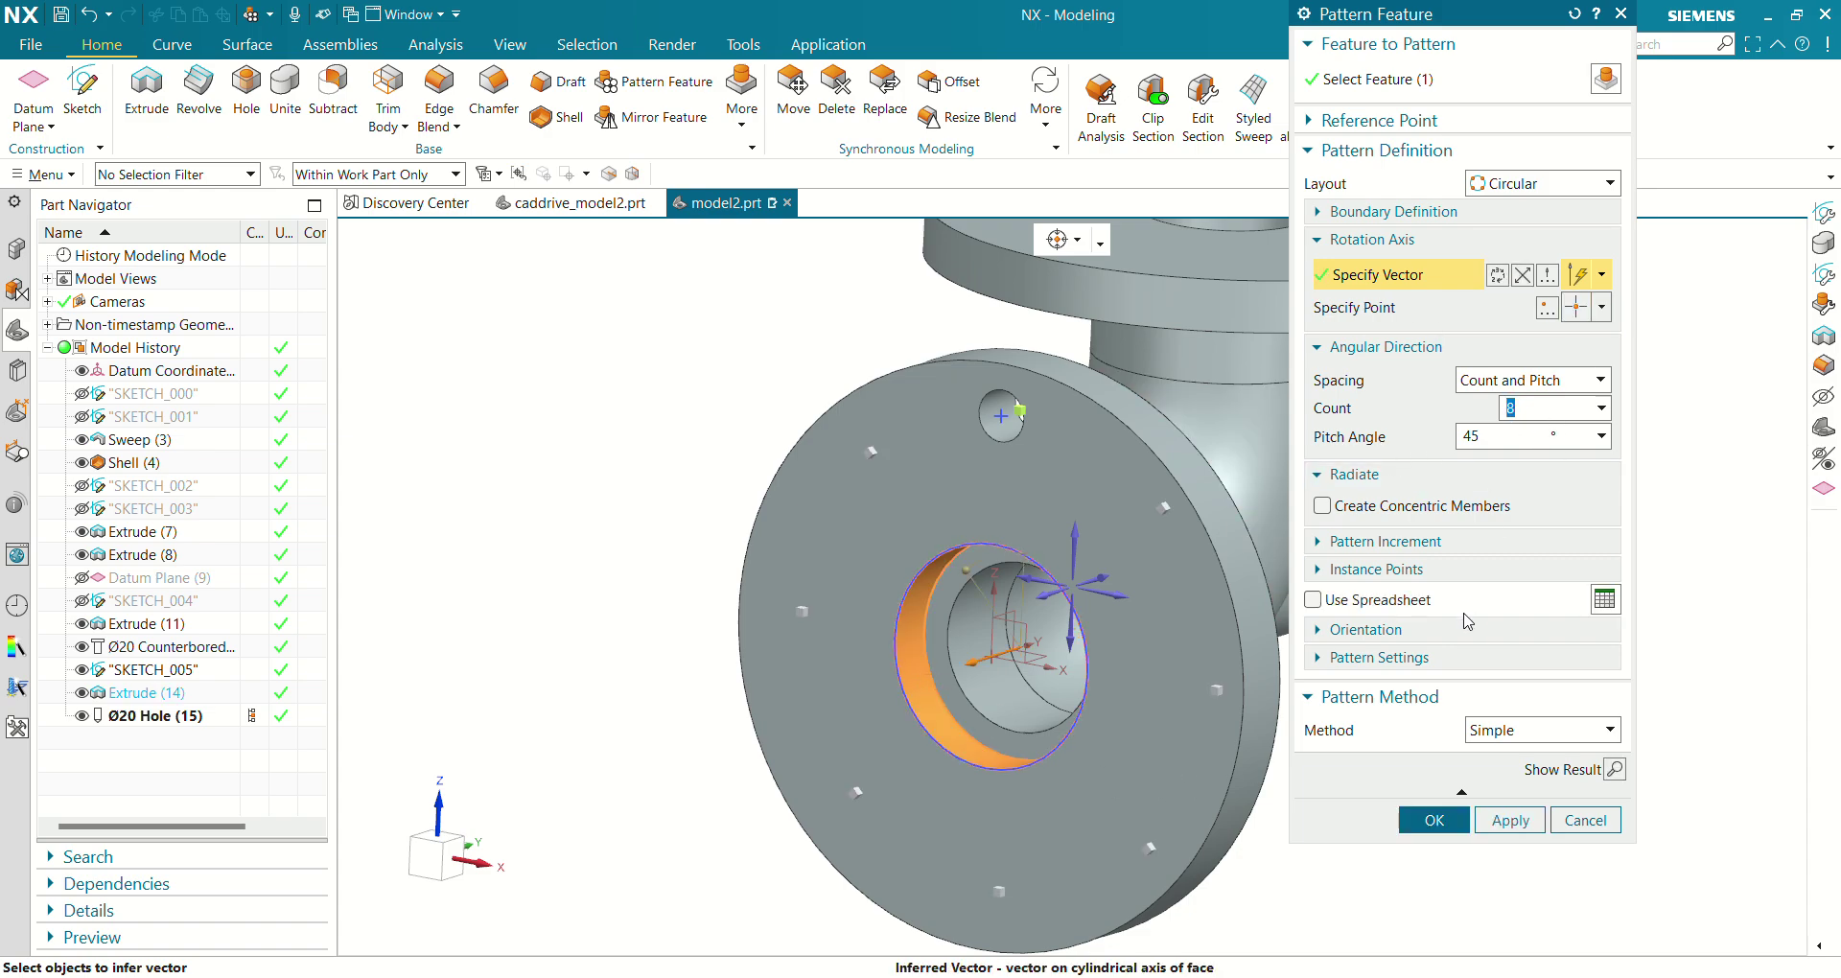
pyautogui.click(1432, 820)
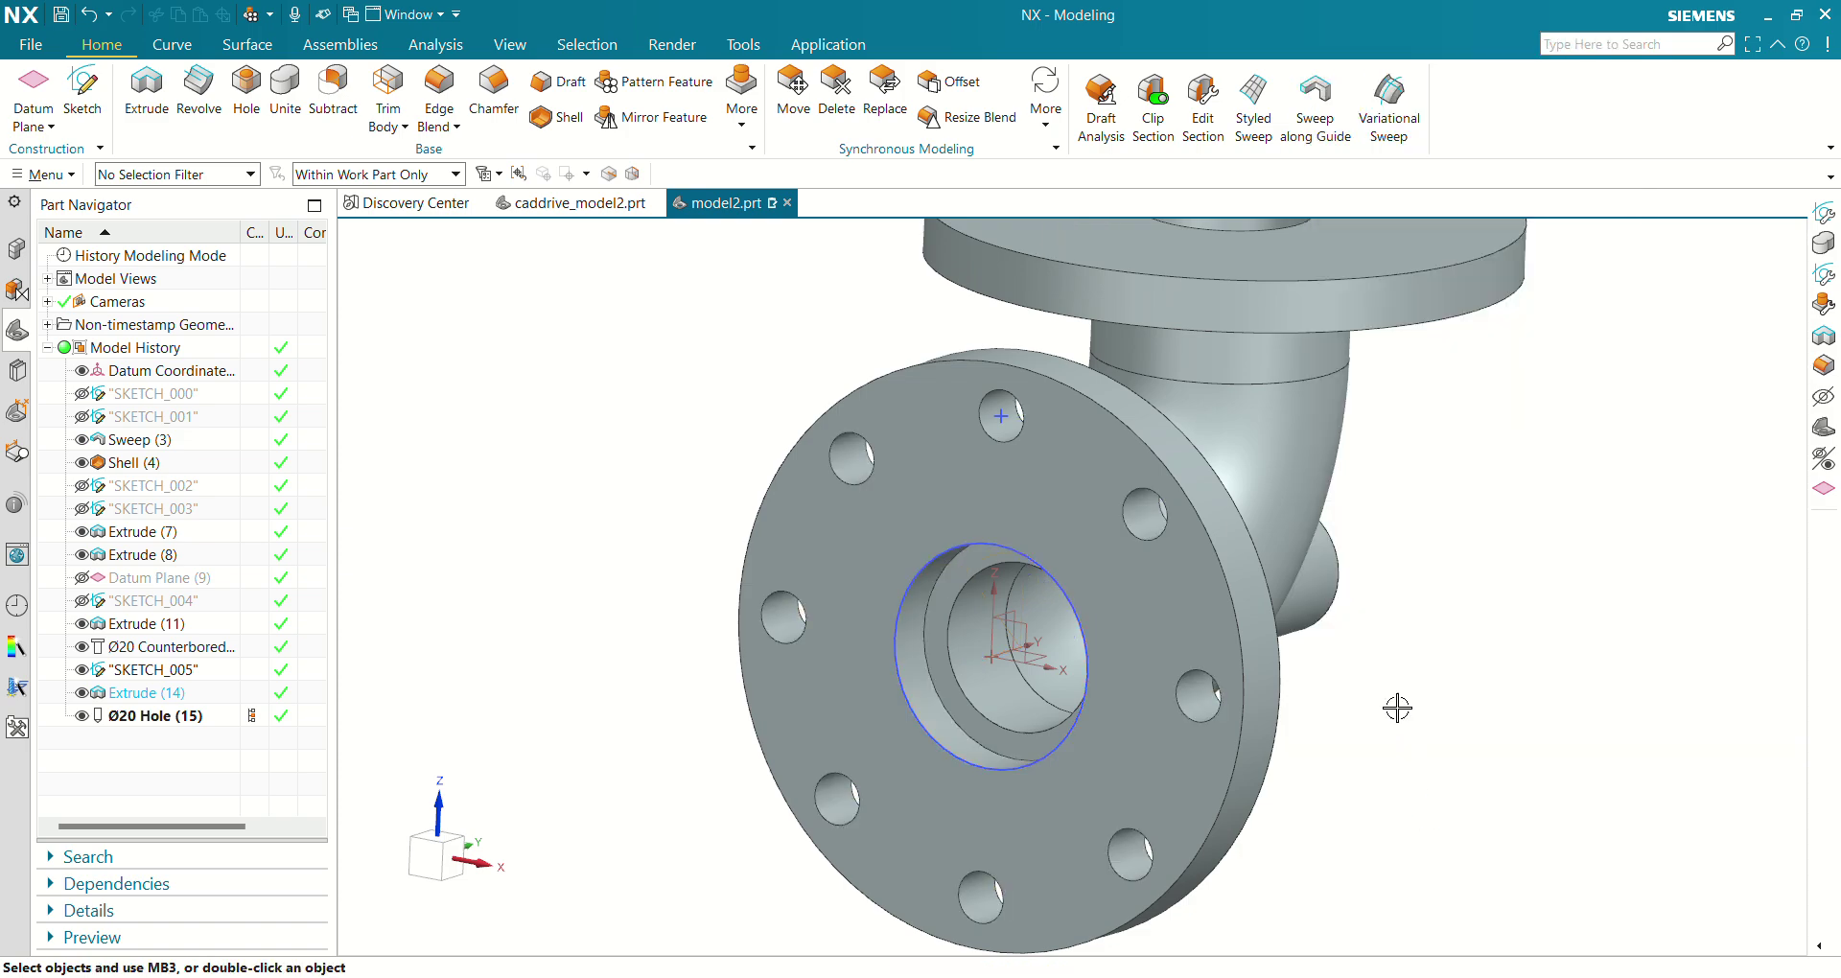
pyautogui.scroll(-3, 1397, 707)
pyautogui.moveTo(1295, 613); pyautogui.dragTo(1131, 683, button='middle')
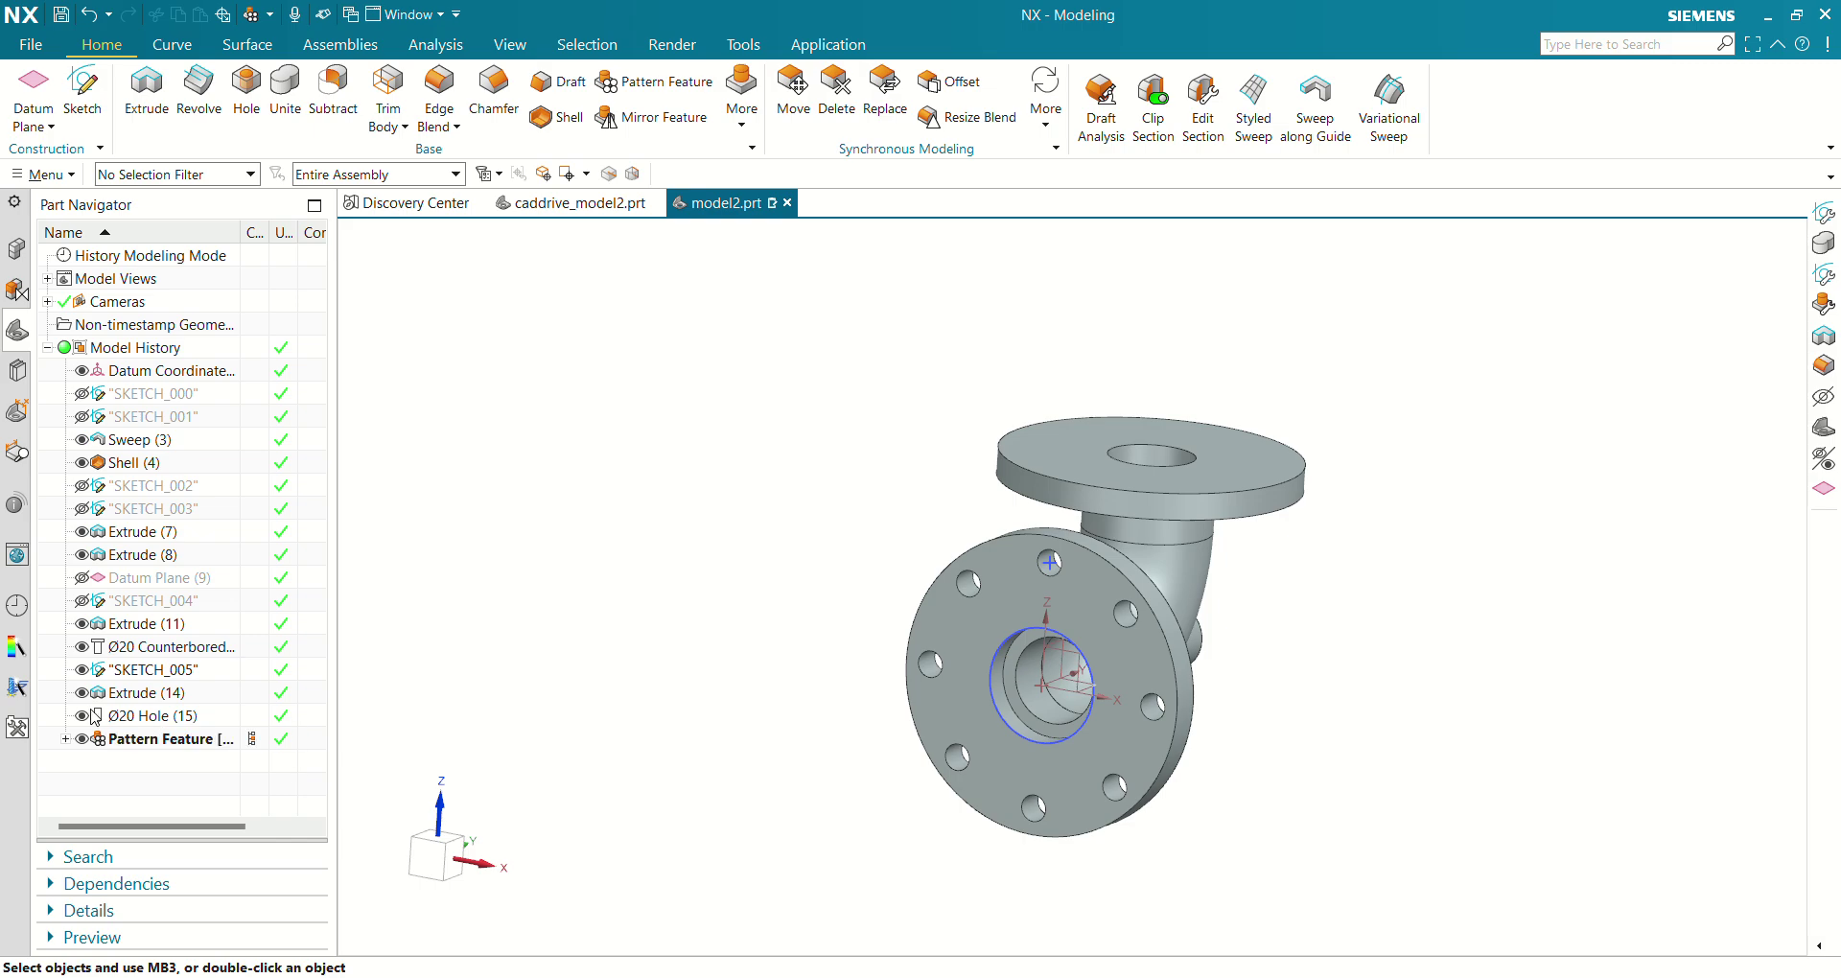
# Start a new sketch on the top face of the upper flange.
pyautogui.moveTo(988, 384); pyautogui.dragTo(982, 457, button='middle')
pyautogui.click(1007, 450)
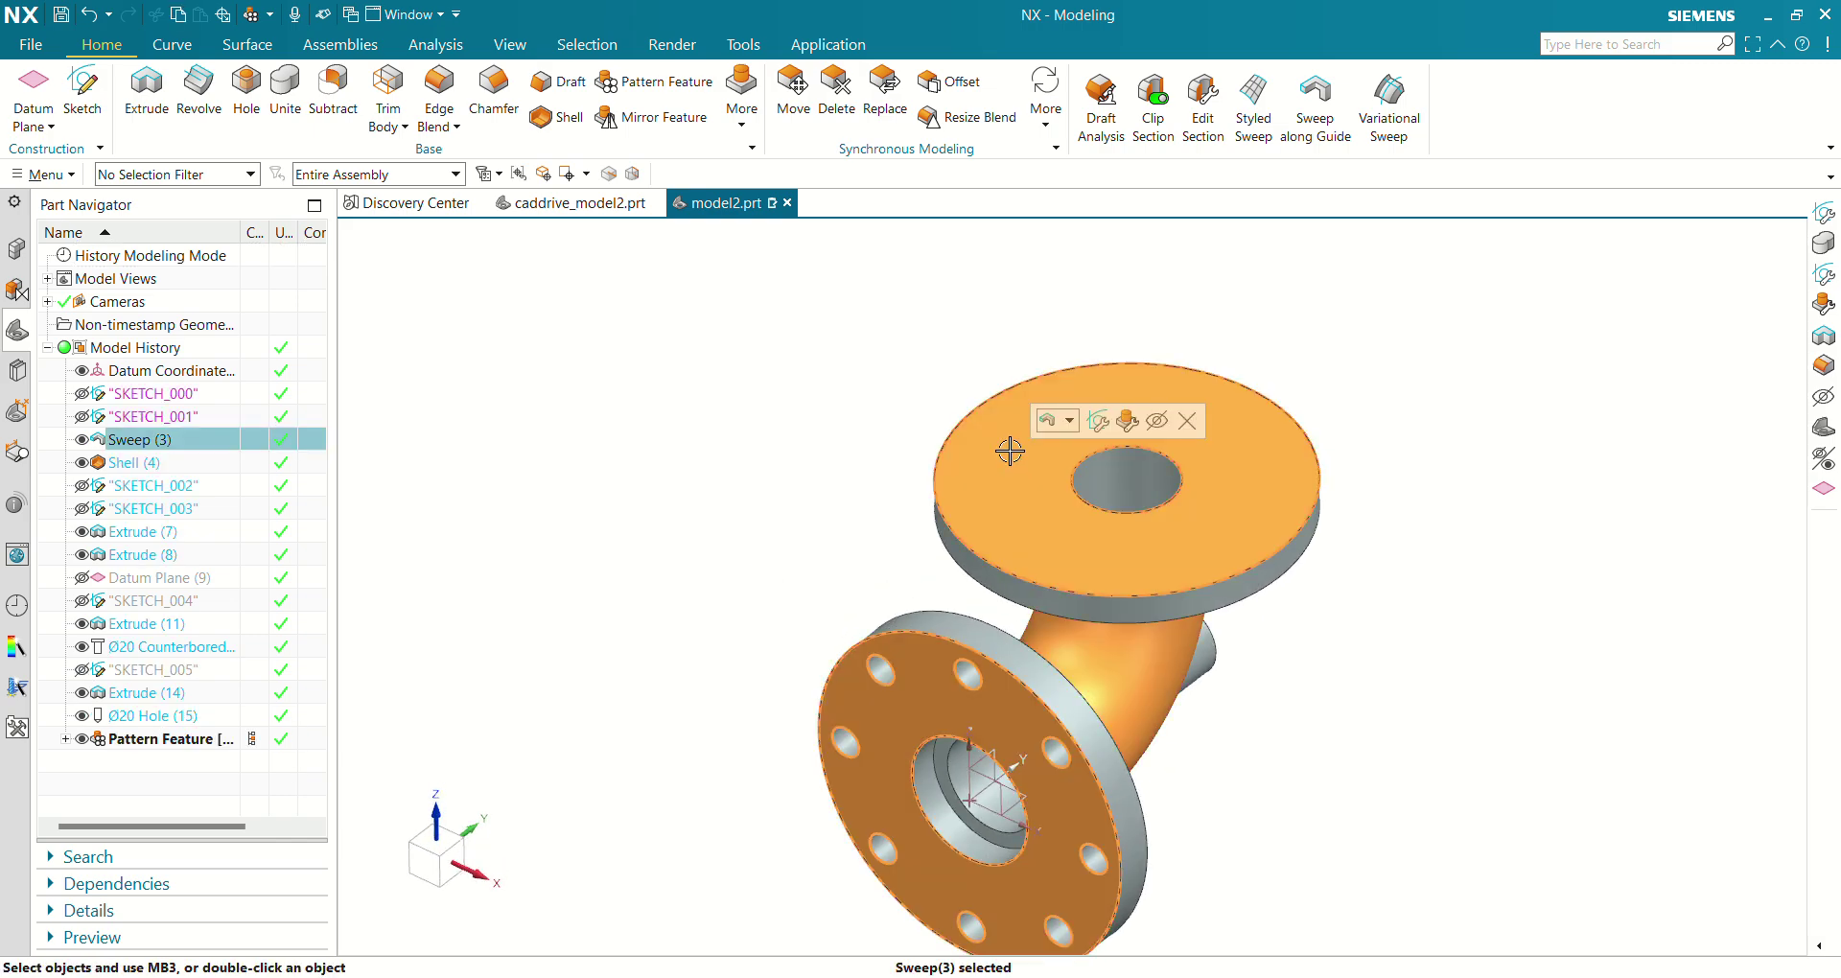
pyautogui.click(752, 336)
pyautogui.click(78, 95)
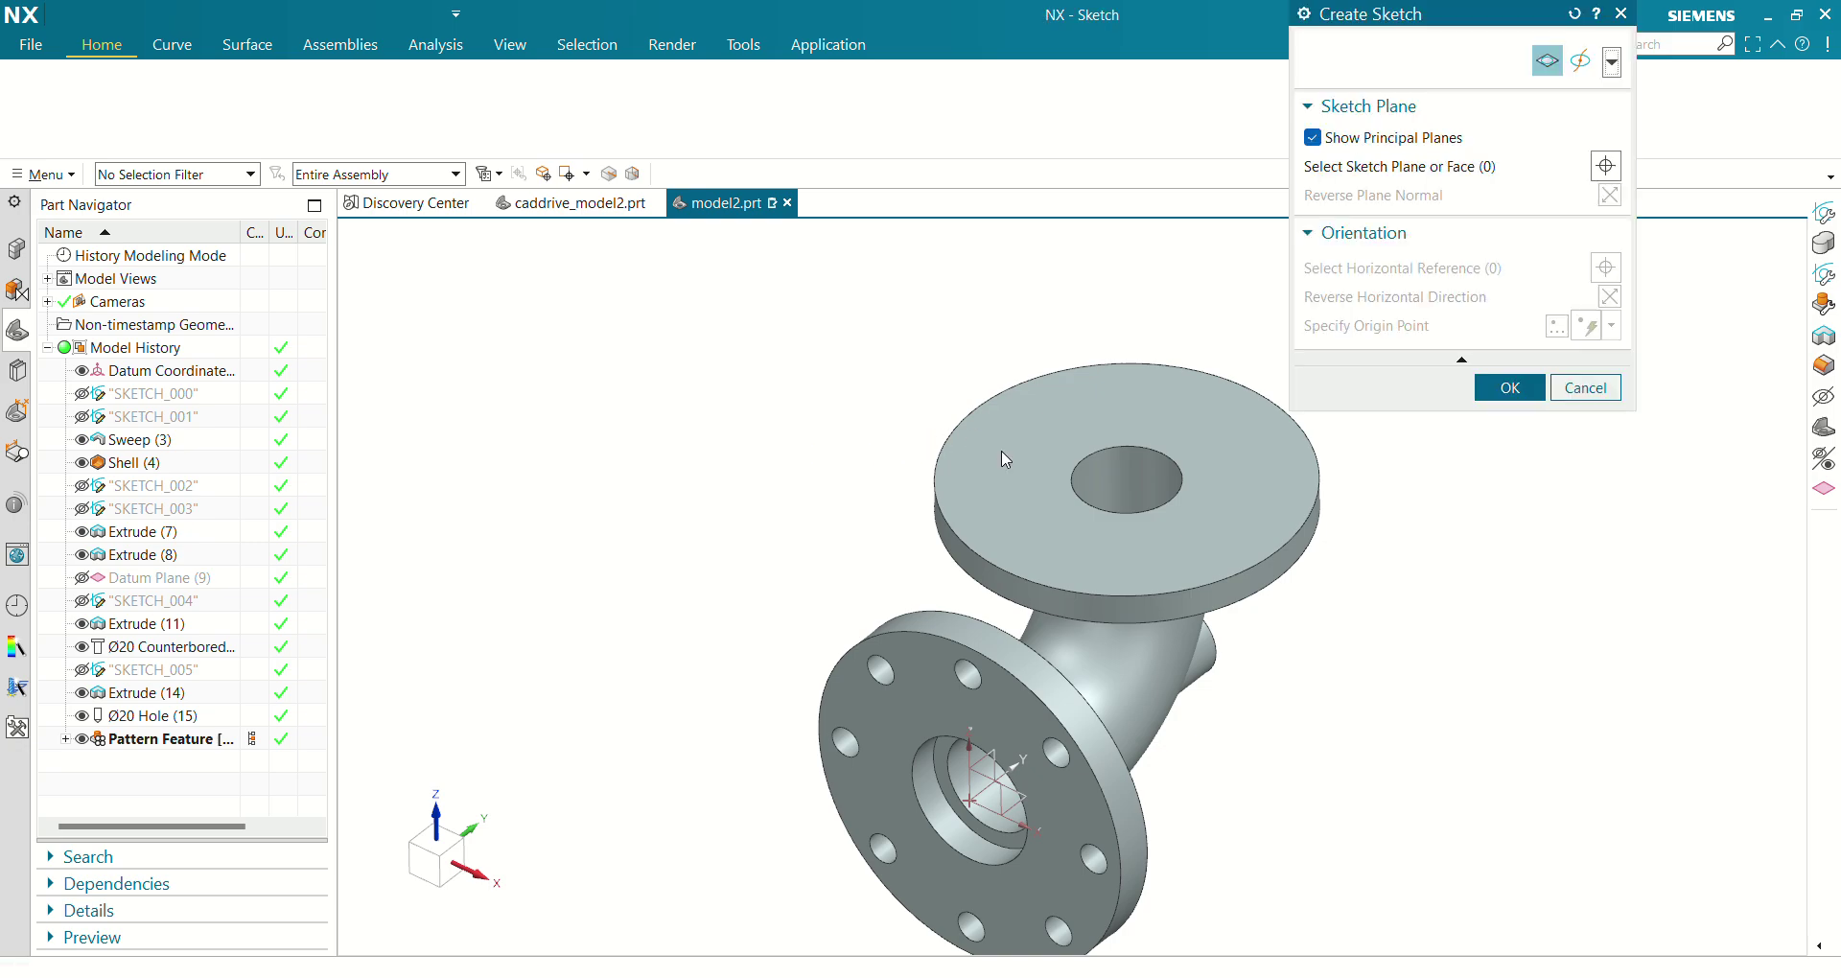
pyautogui.click(1208, 421)
pyautogui.click(1510, 387)
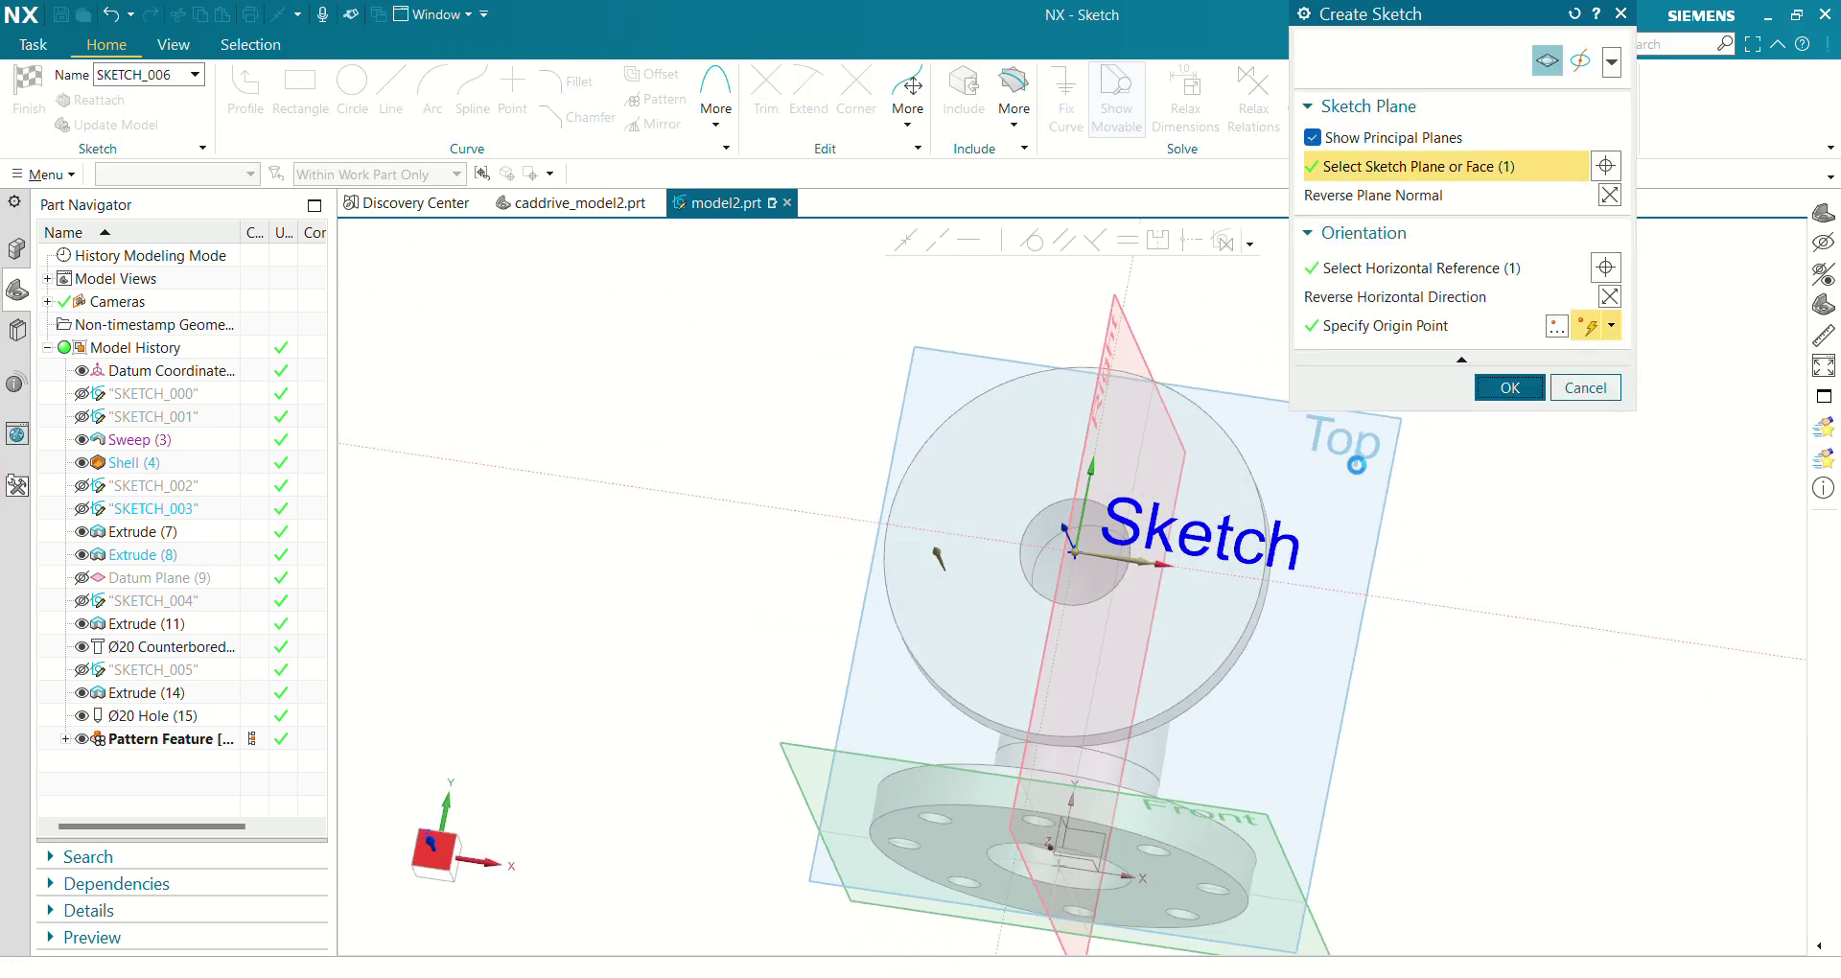
# Sketch a circle about 144 mm in diameter centred on the upper flange's bore.
pyautogui.click(353, 94)
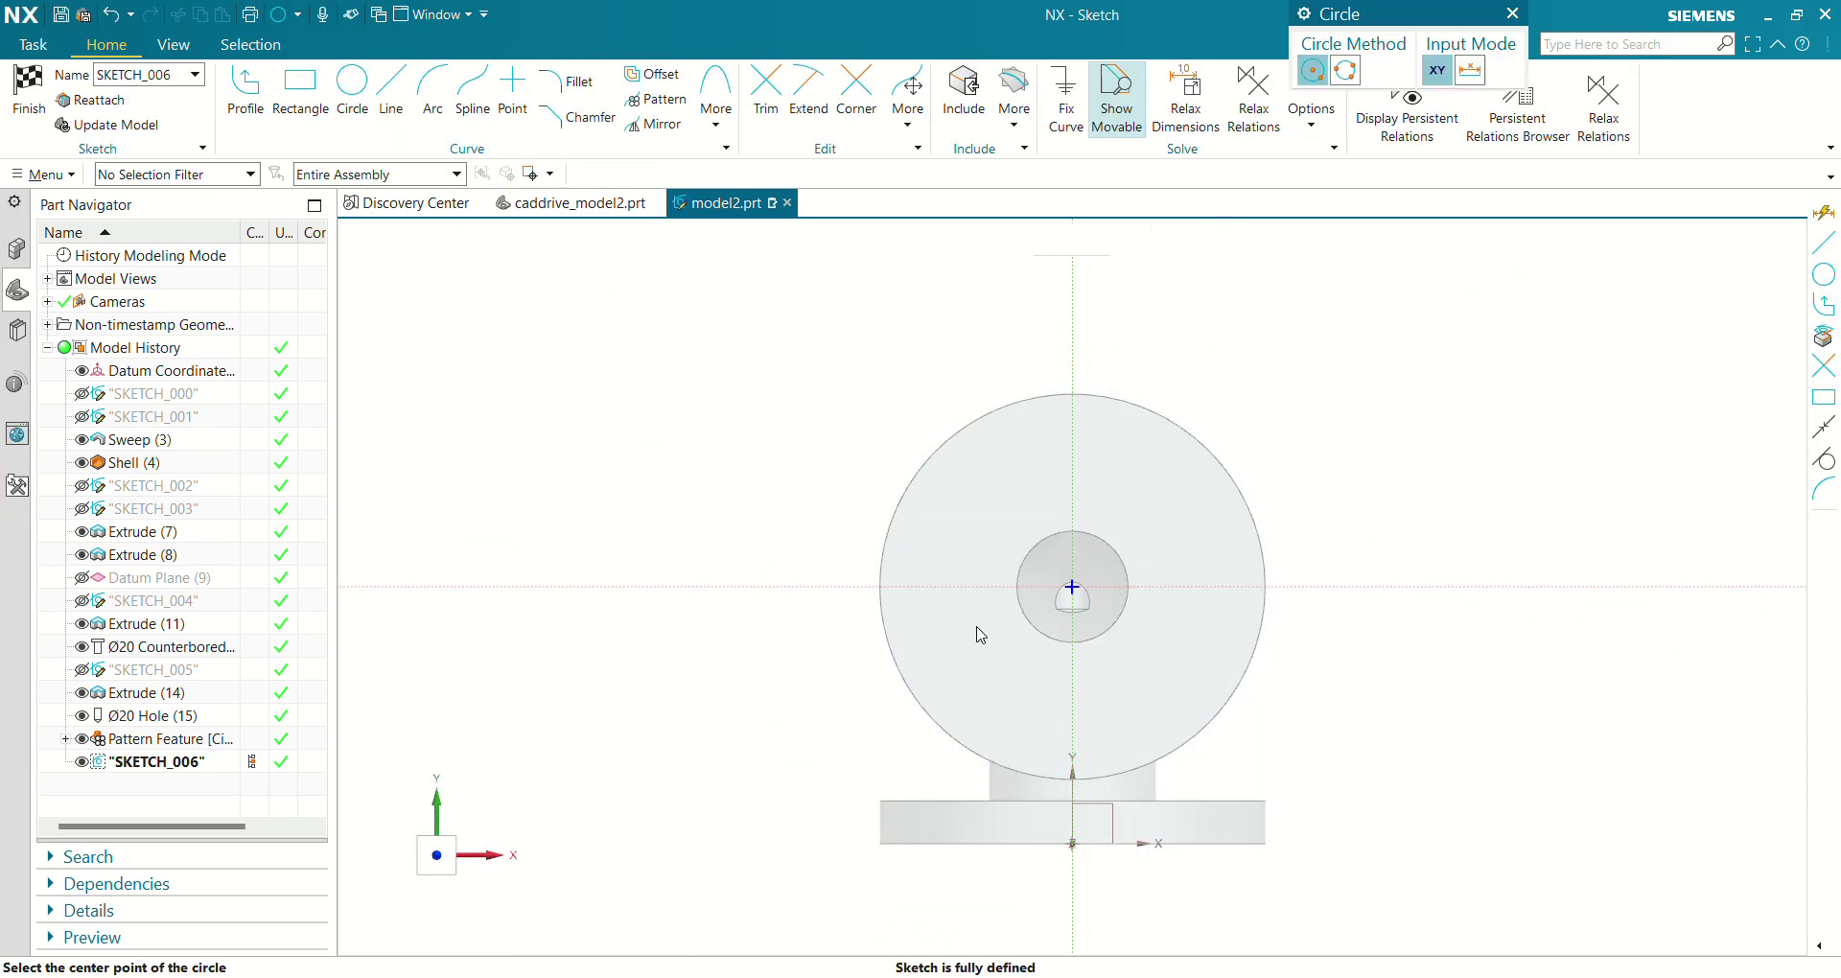
pyautogui.click(1071, 586)
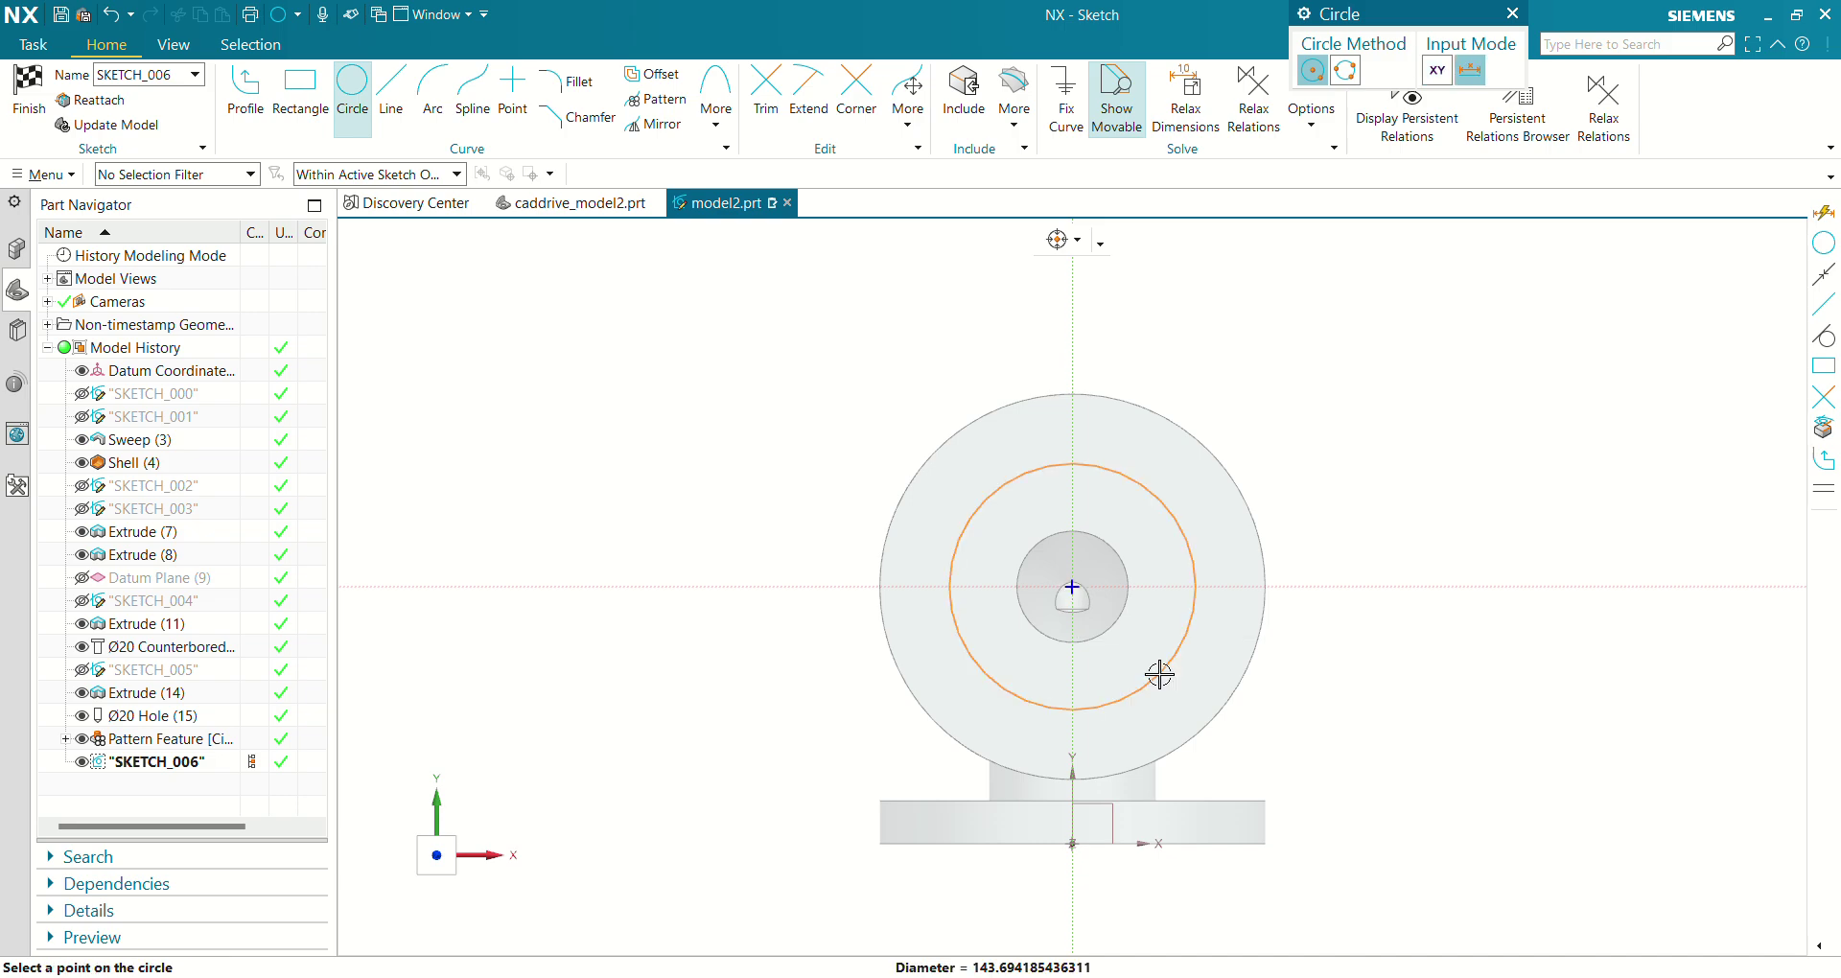
pyautogui.click(1158, 670)
pyautogui.press('Escape')
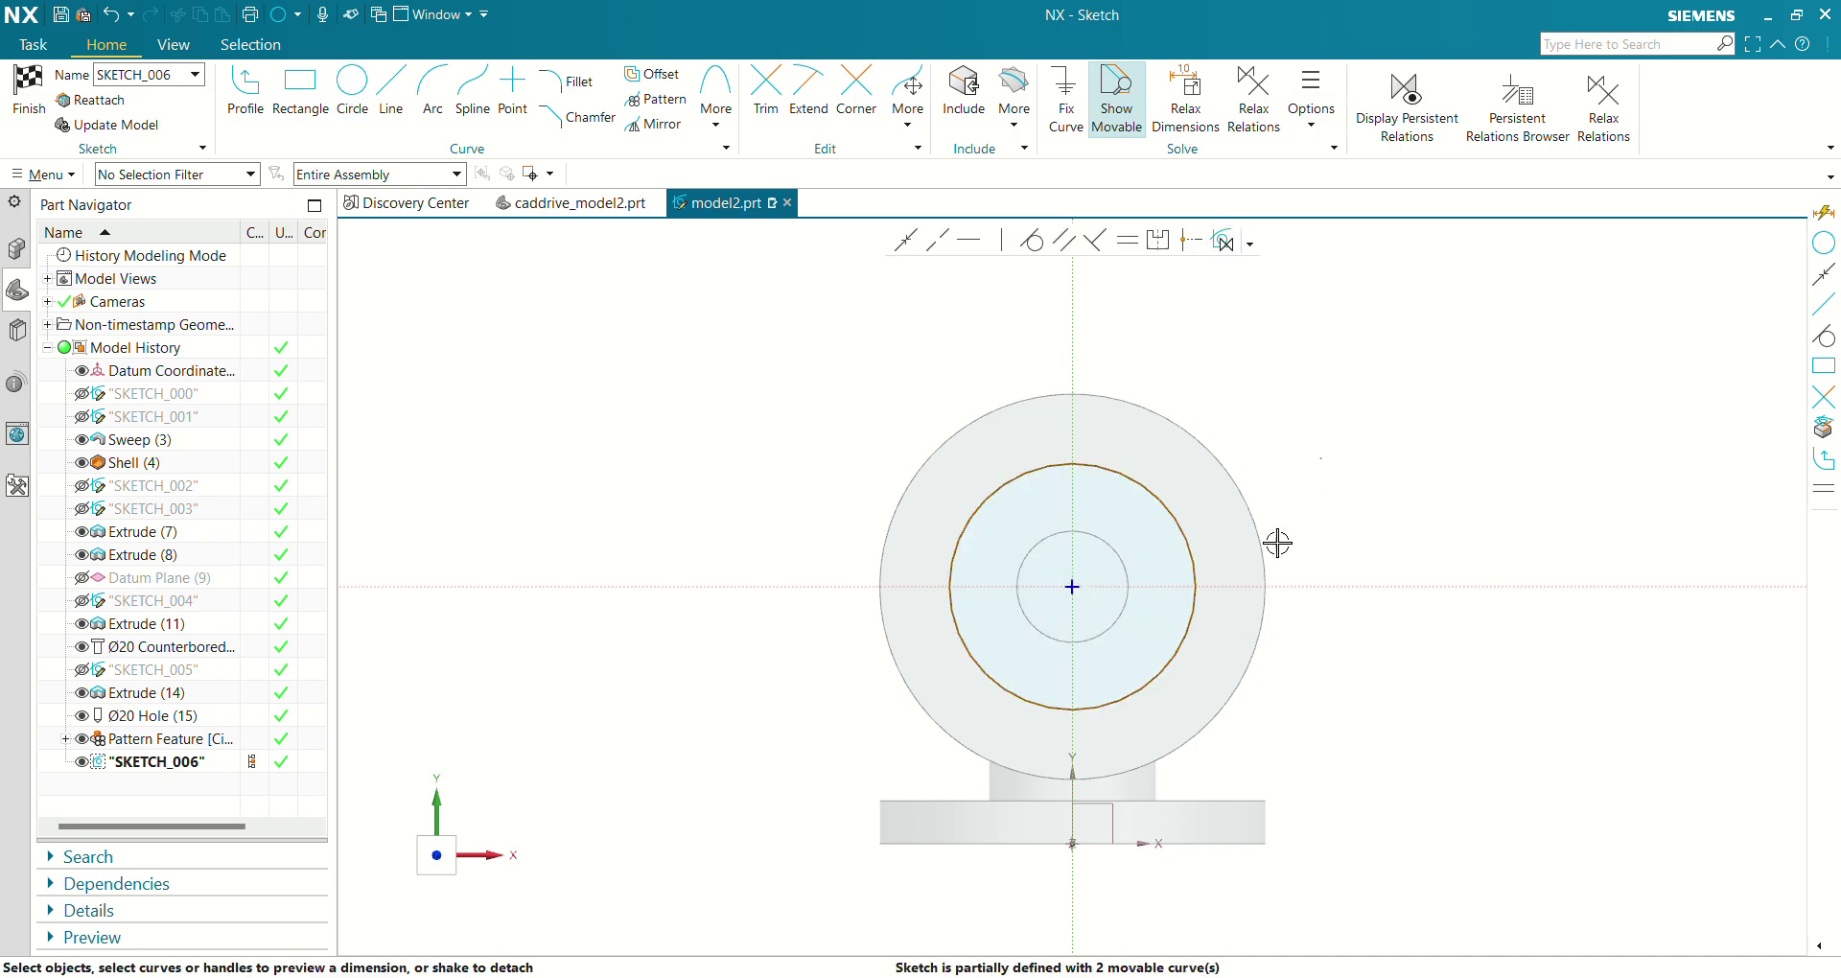
# Dimension the upper flange's sketch circle with a diameter of 185 mm and accept scaling the entire sketch.
pyautogui.click(1122, 481)
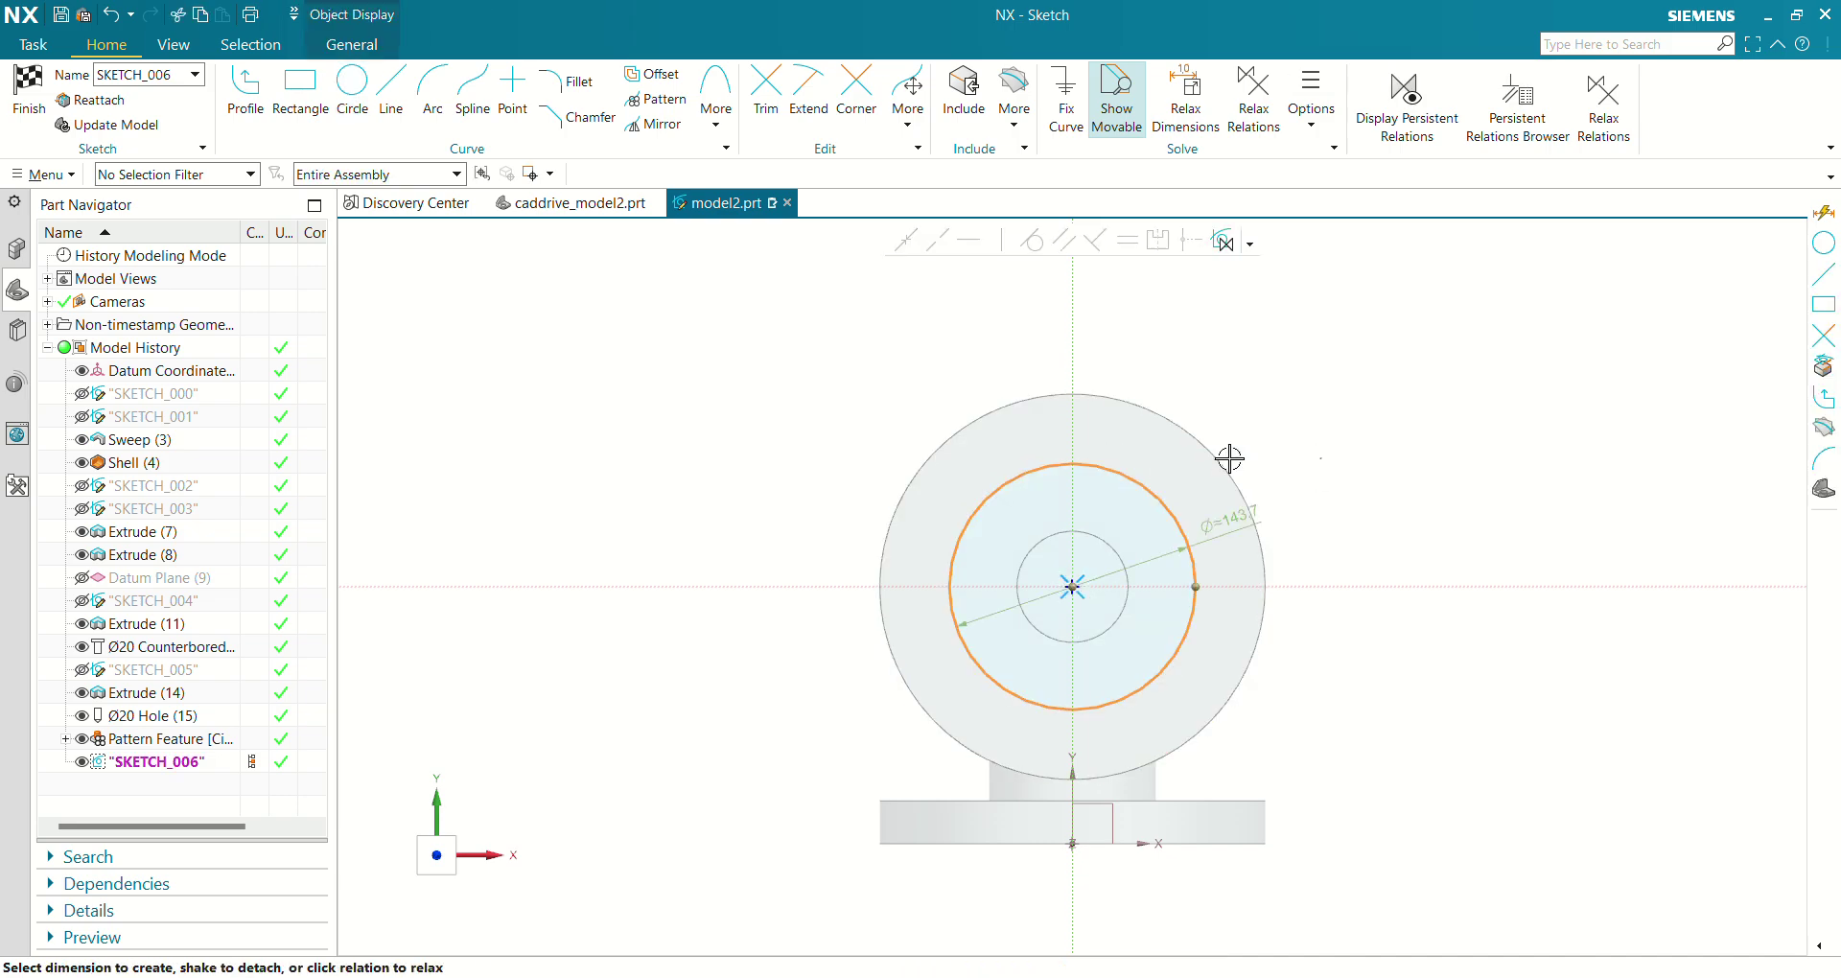
pyautogui.click(1230, 528)
pyautogui.press('Return')
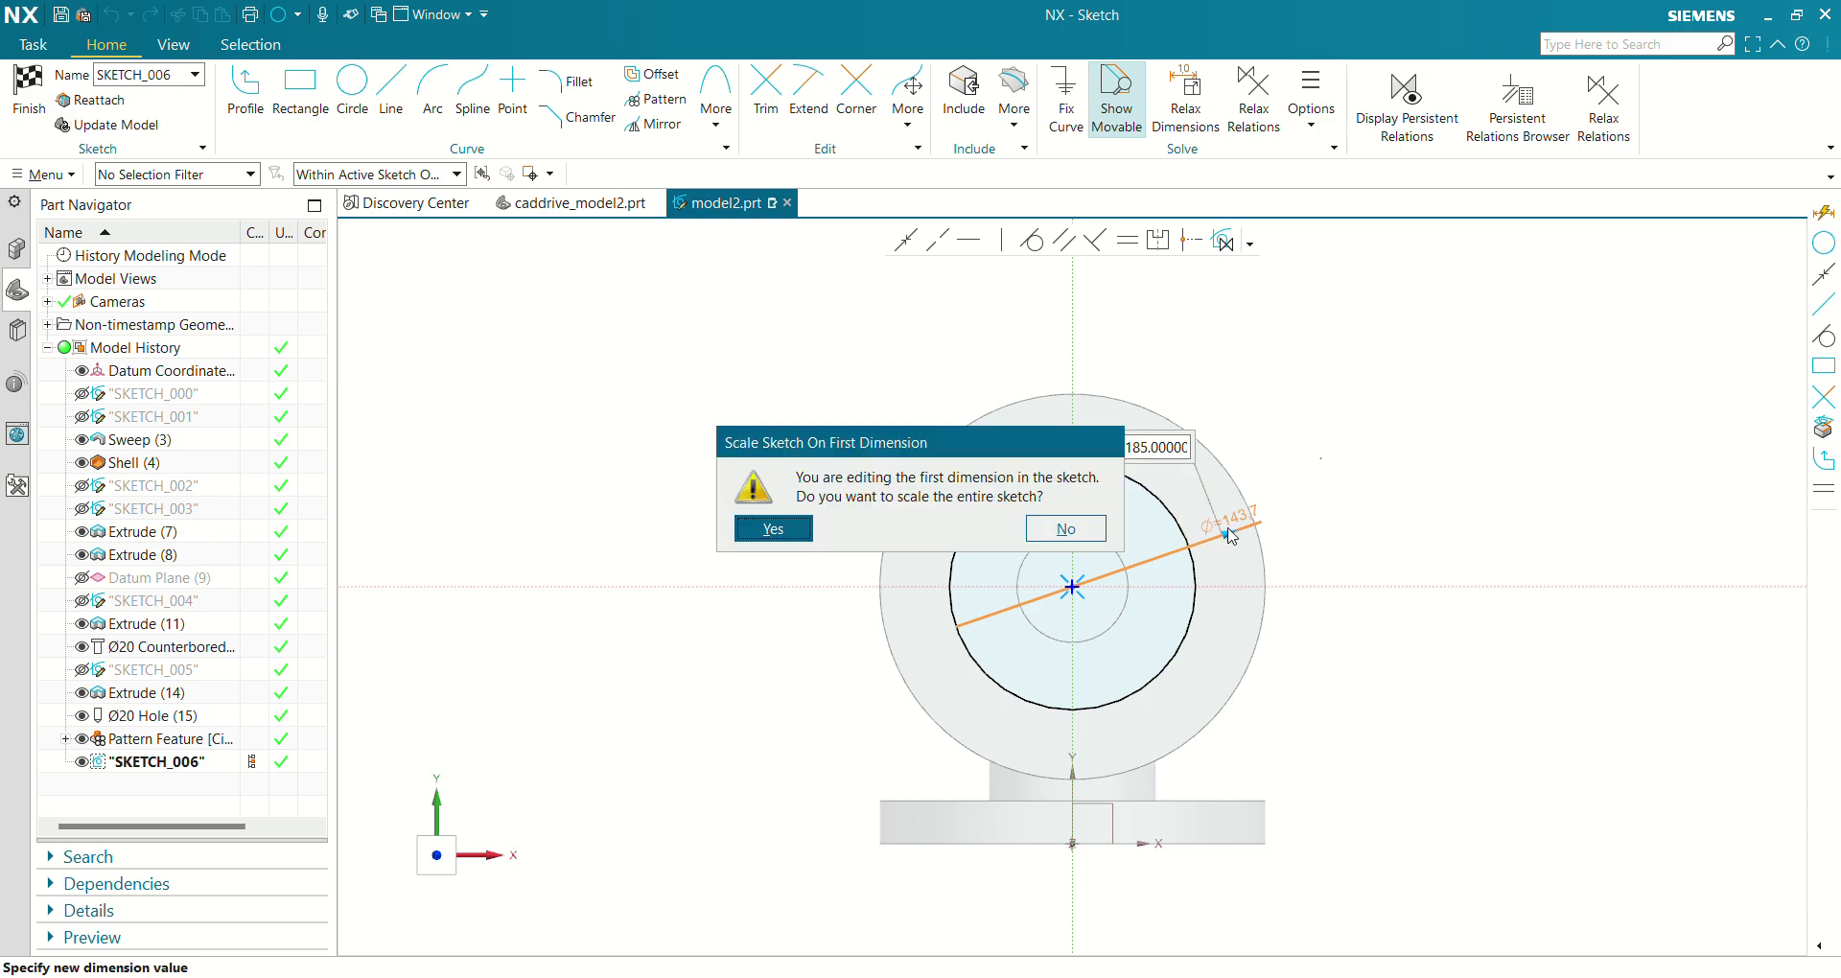
pyautogui.click(773, 528)
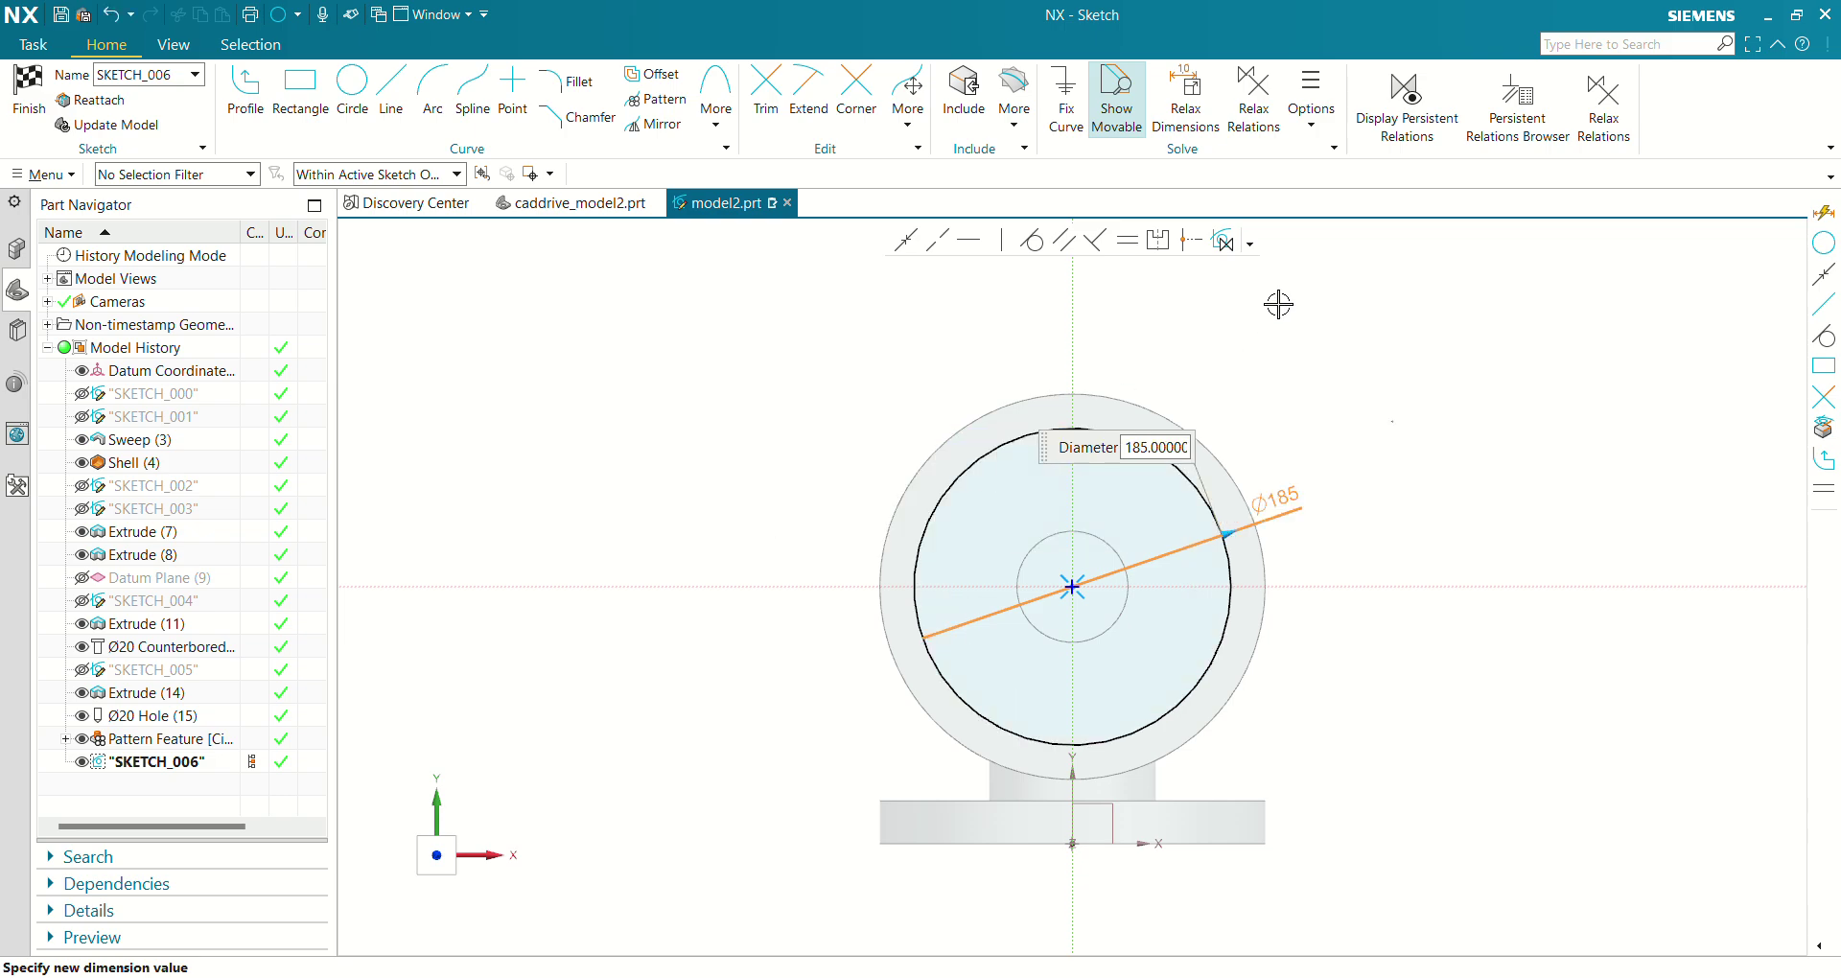
# Convert the 185 mm sketch circle on the upper flange to a reference curve.
pyautogui.click(1150, 440)
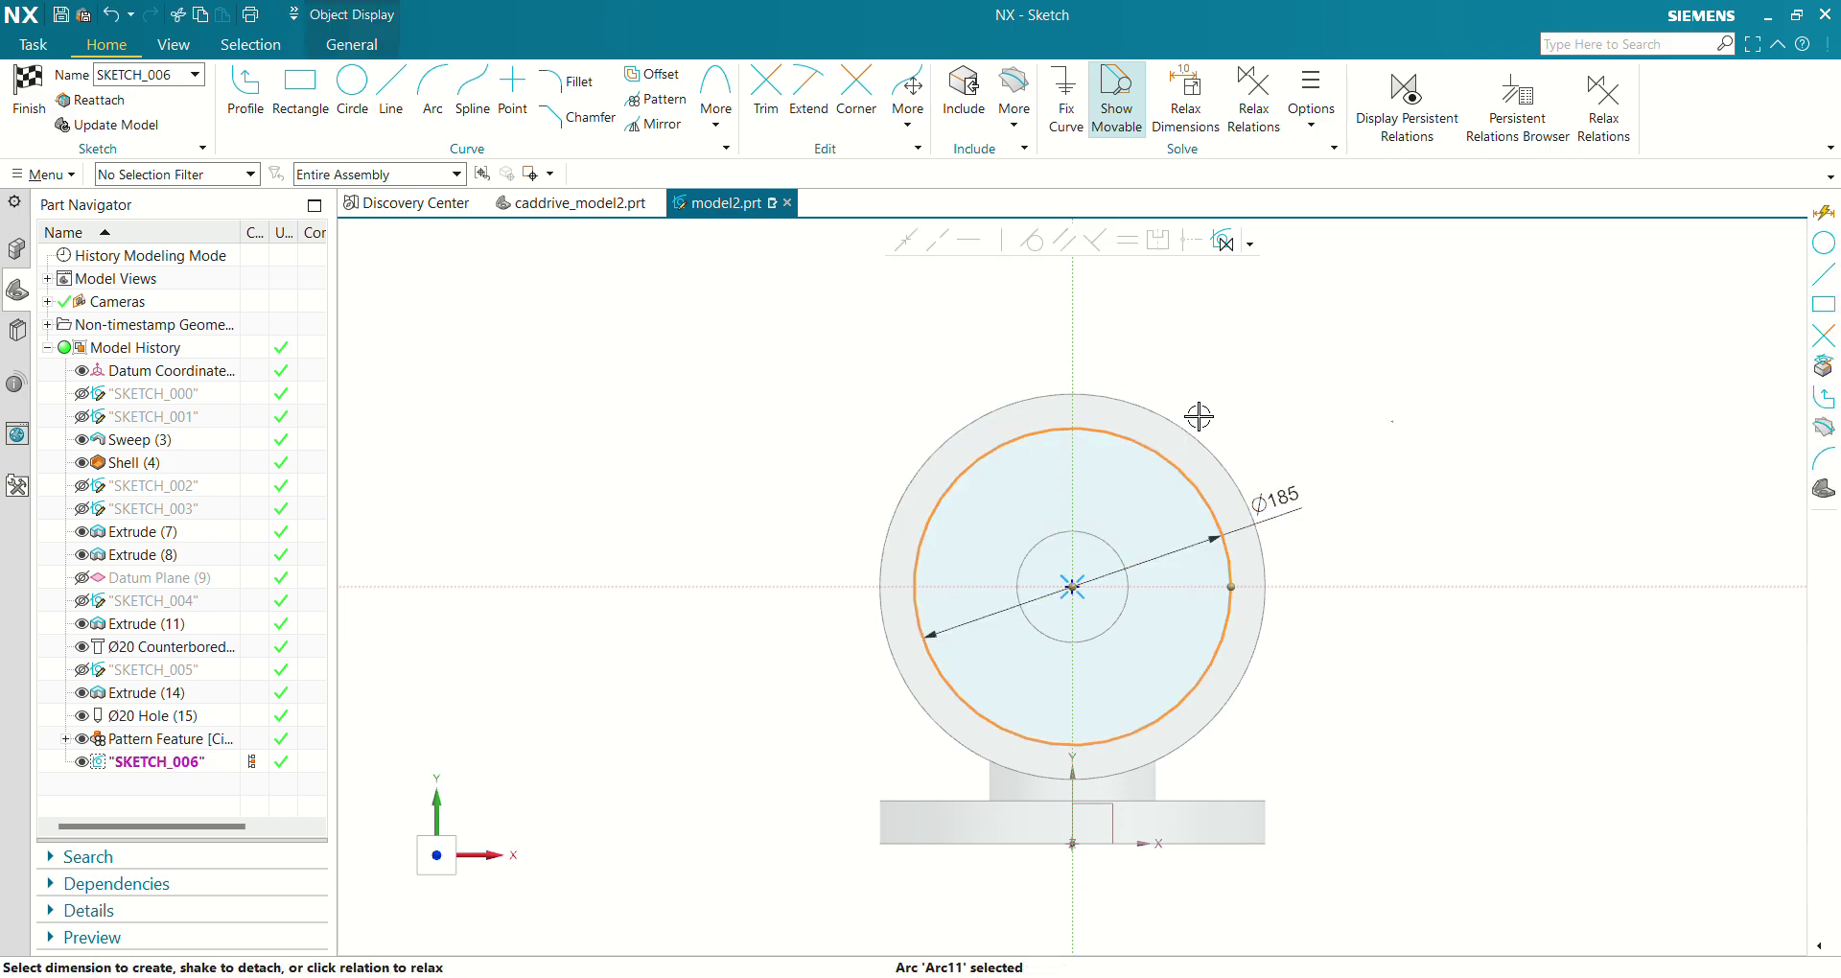
pyautogui.click(1413, 333)
pyautogui.click(1139, 444)
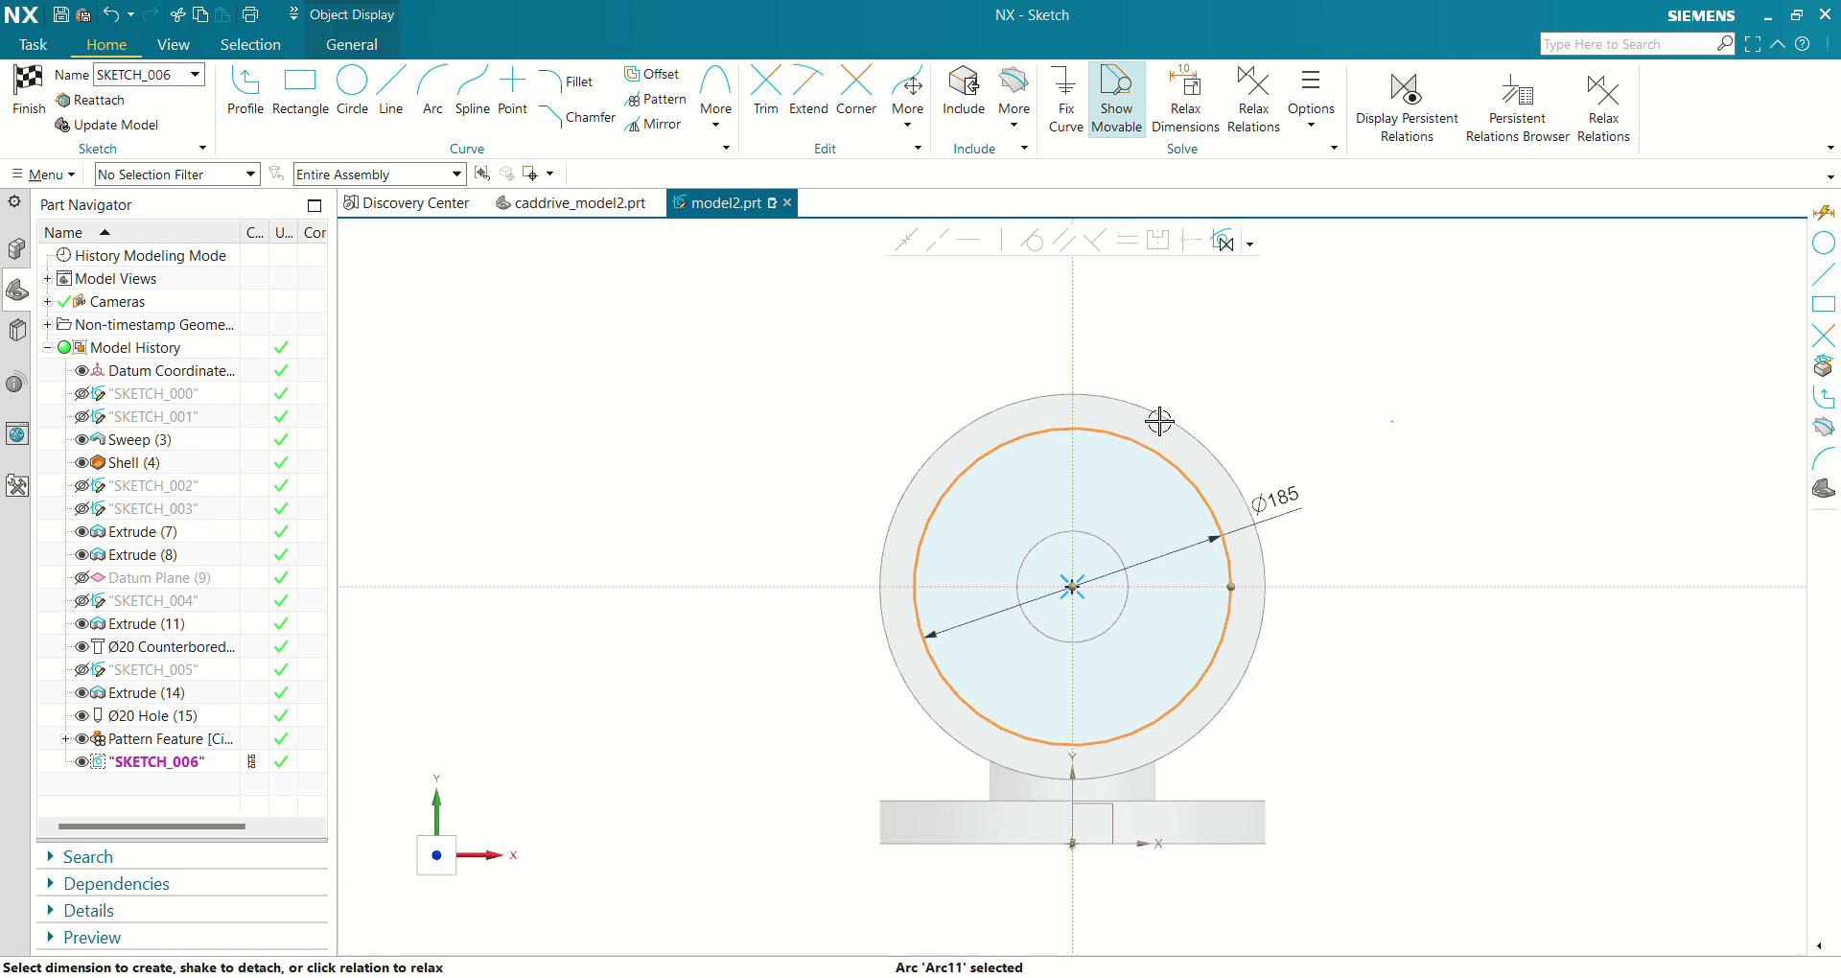
pyautogui.click(1282, 324)
pyautogui.click(1140, 446)
pyautogui.click(1275, 413)
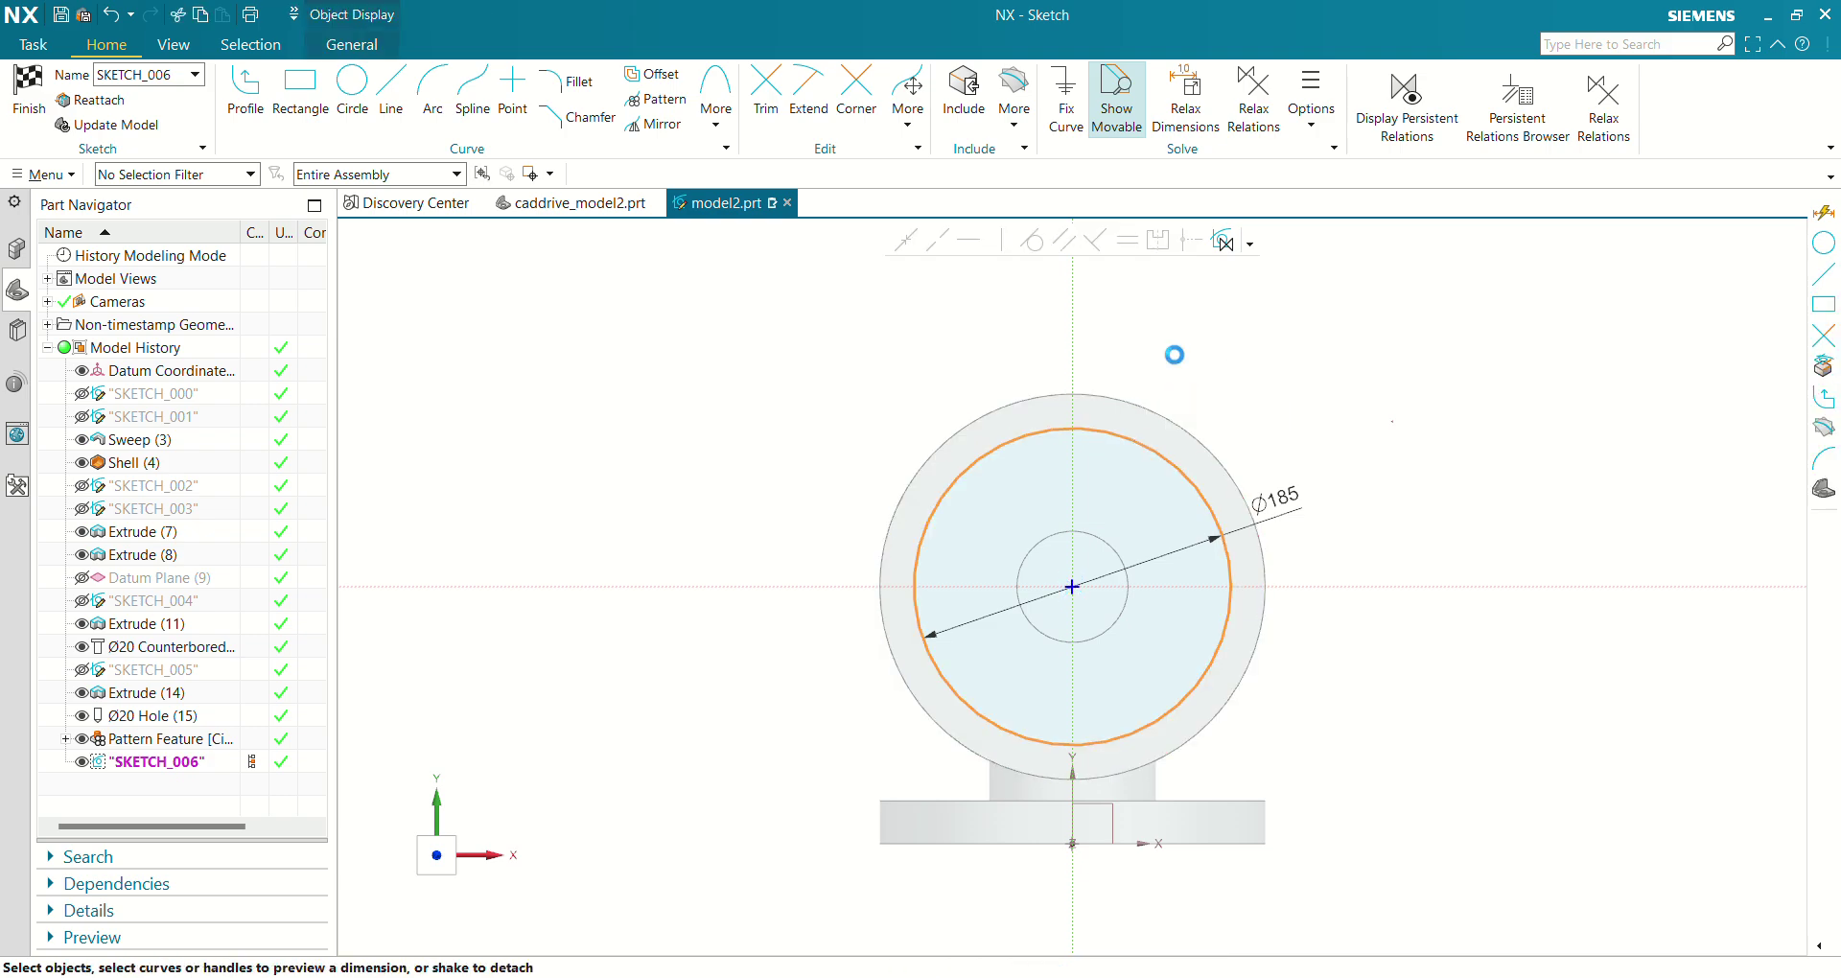
# Place a sketch point beyond the upper flange's edge and make it coincident with the vertical sketch axis.
pyautogui.click(513, 91)
pyautogui.click(1180, 323)
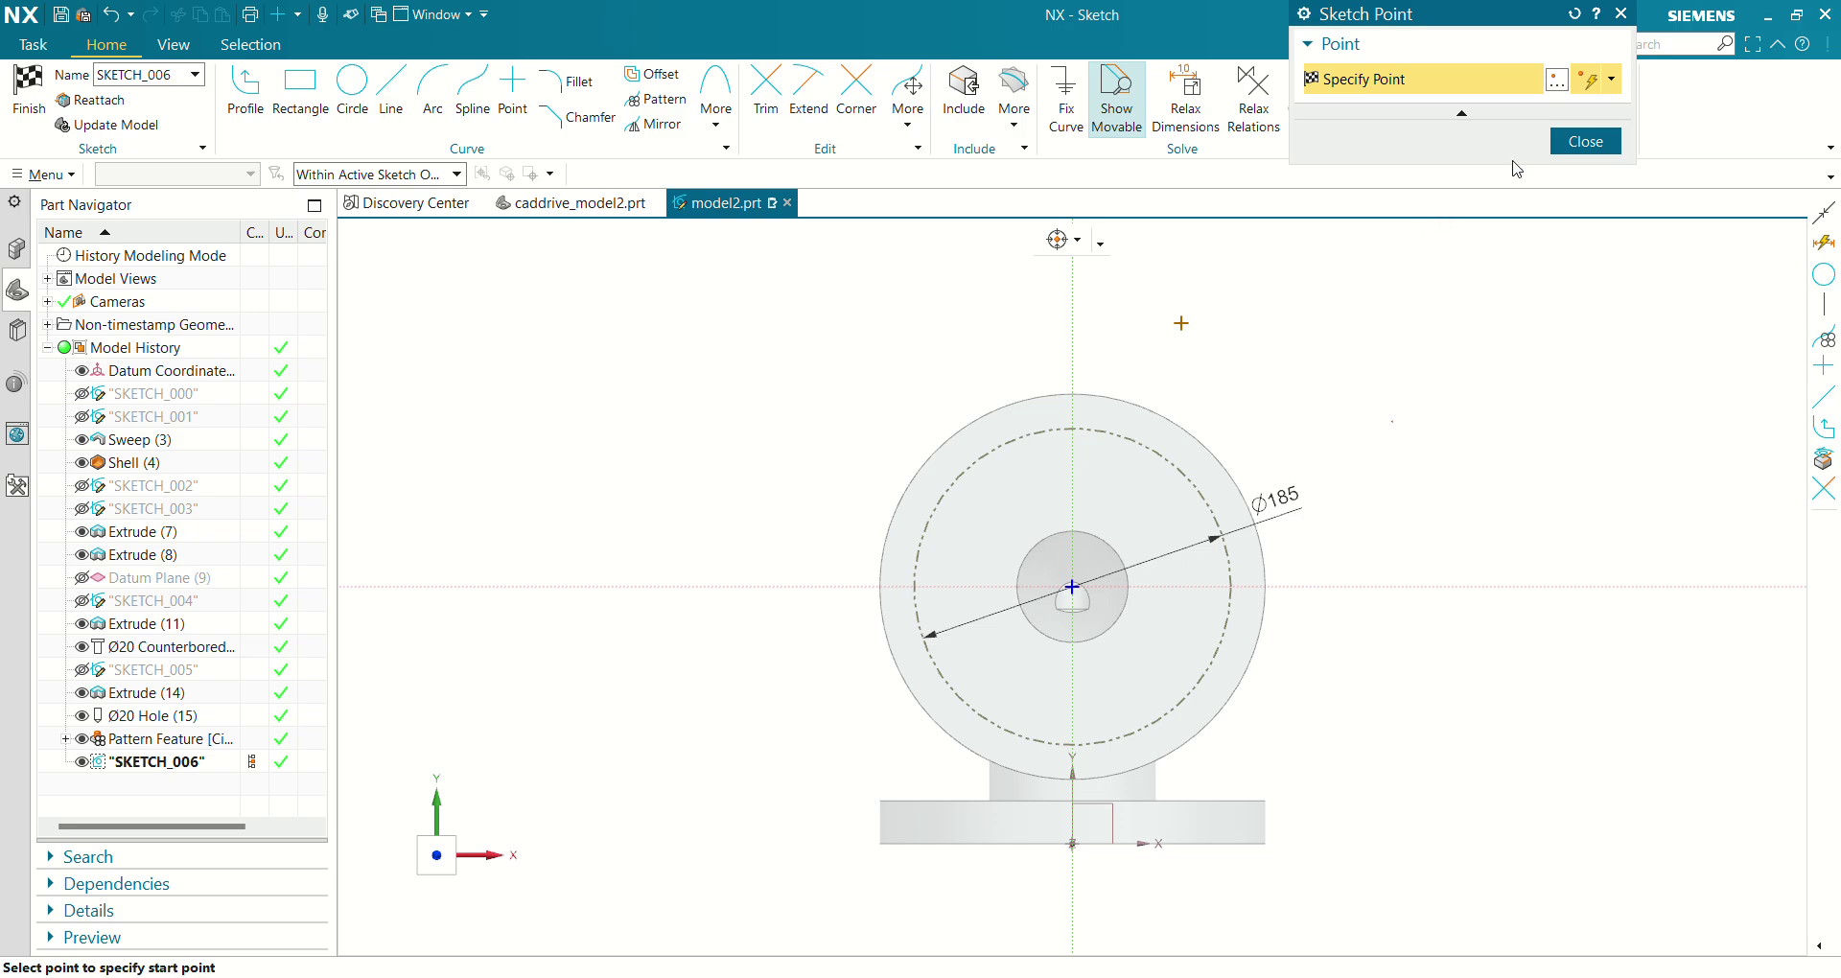
pyautogui.click(1584, 141)
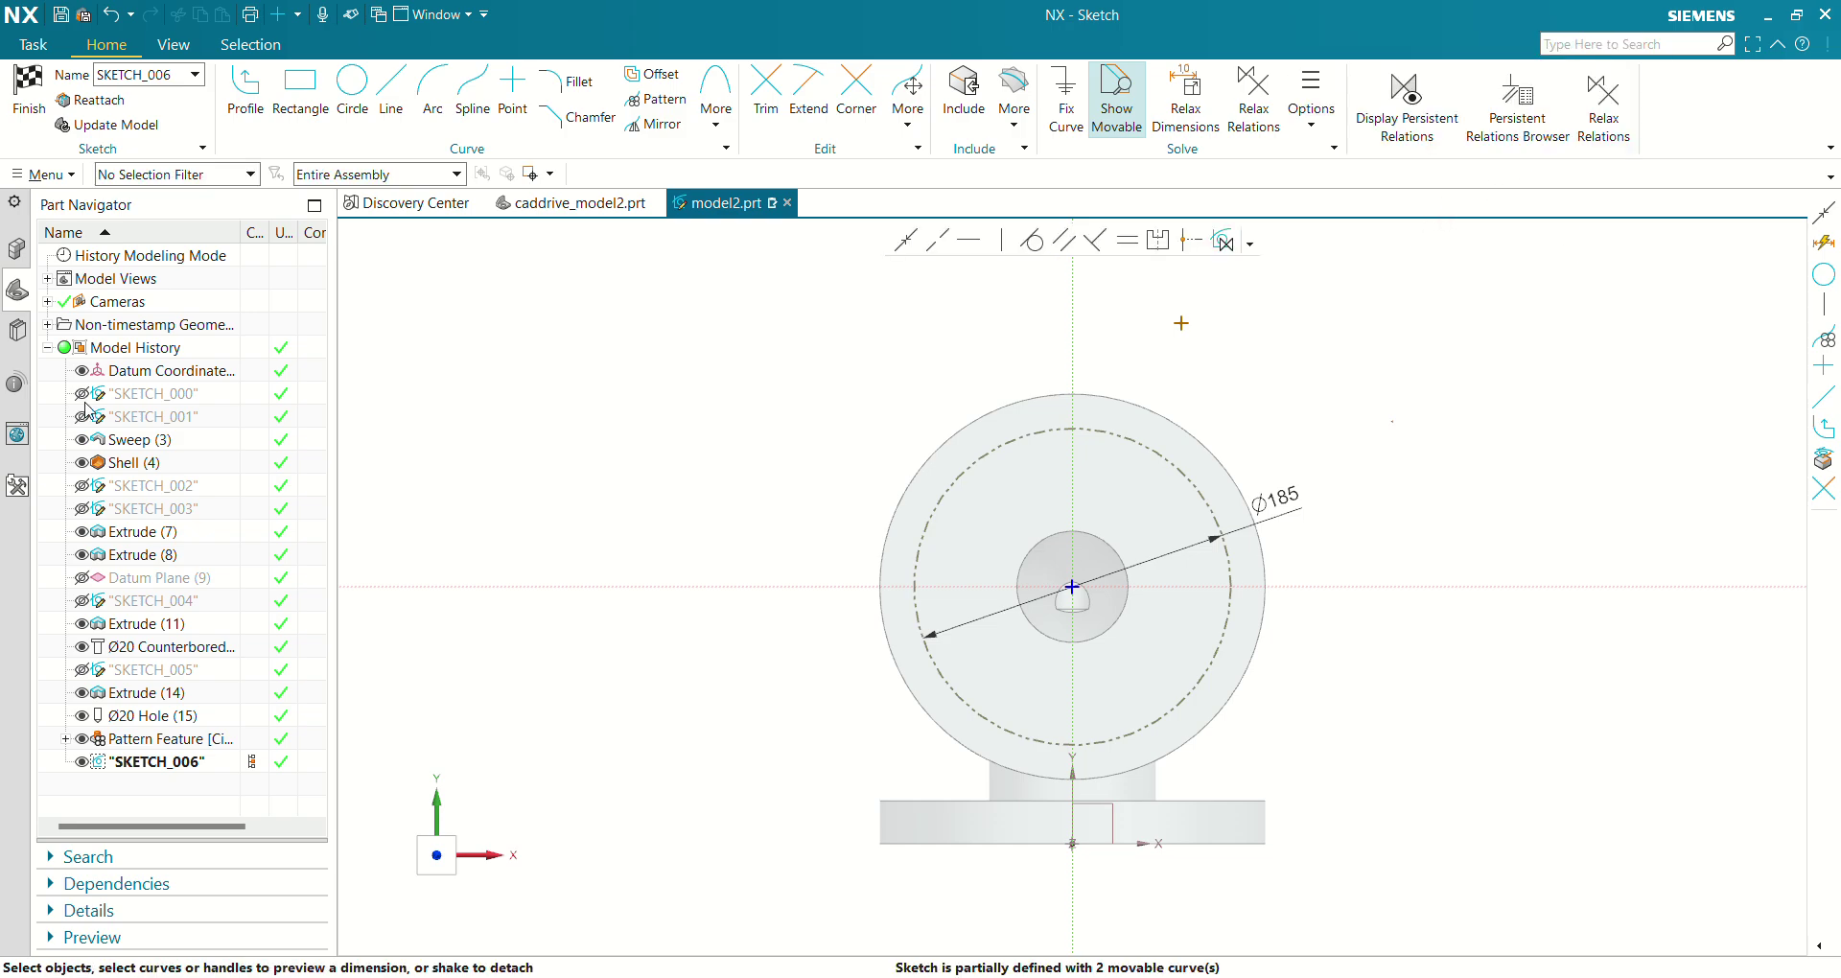
pyautogui.click(905, 240)
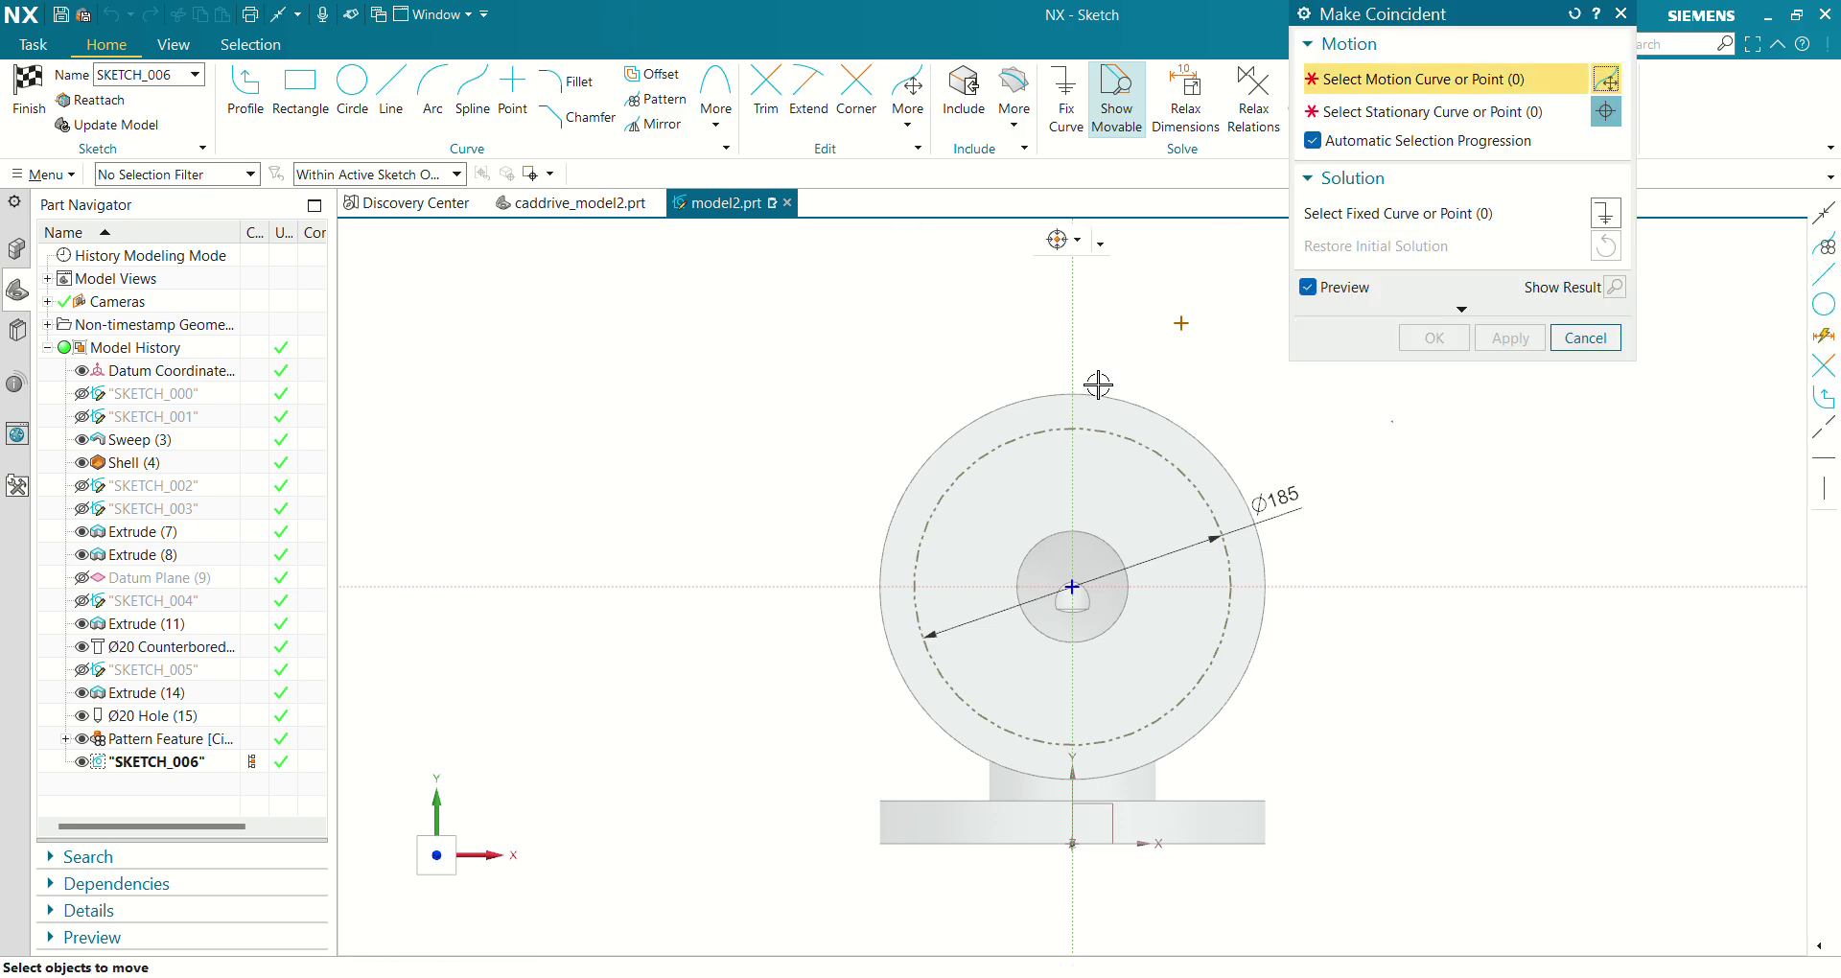
pyautogui.click(1180, 323)
pyautogui.click(1070, 245)
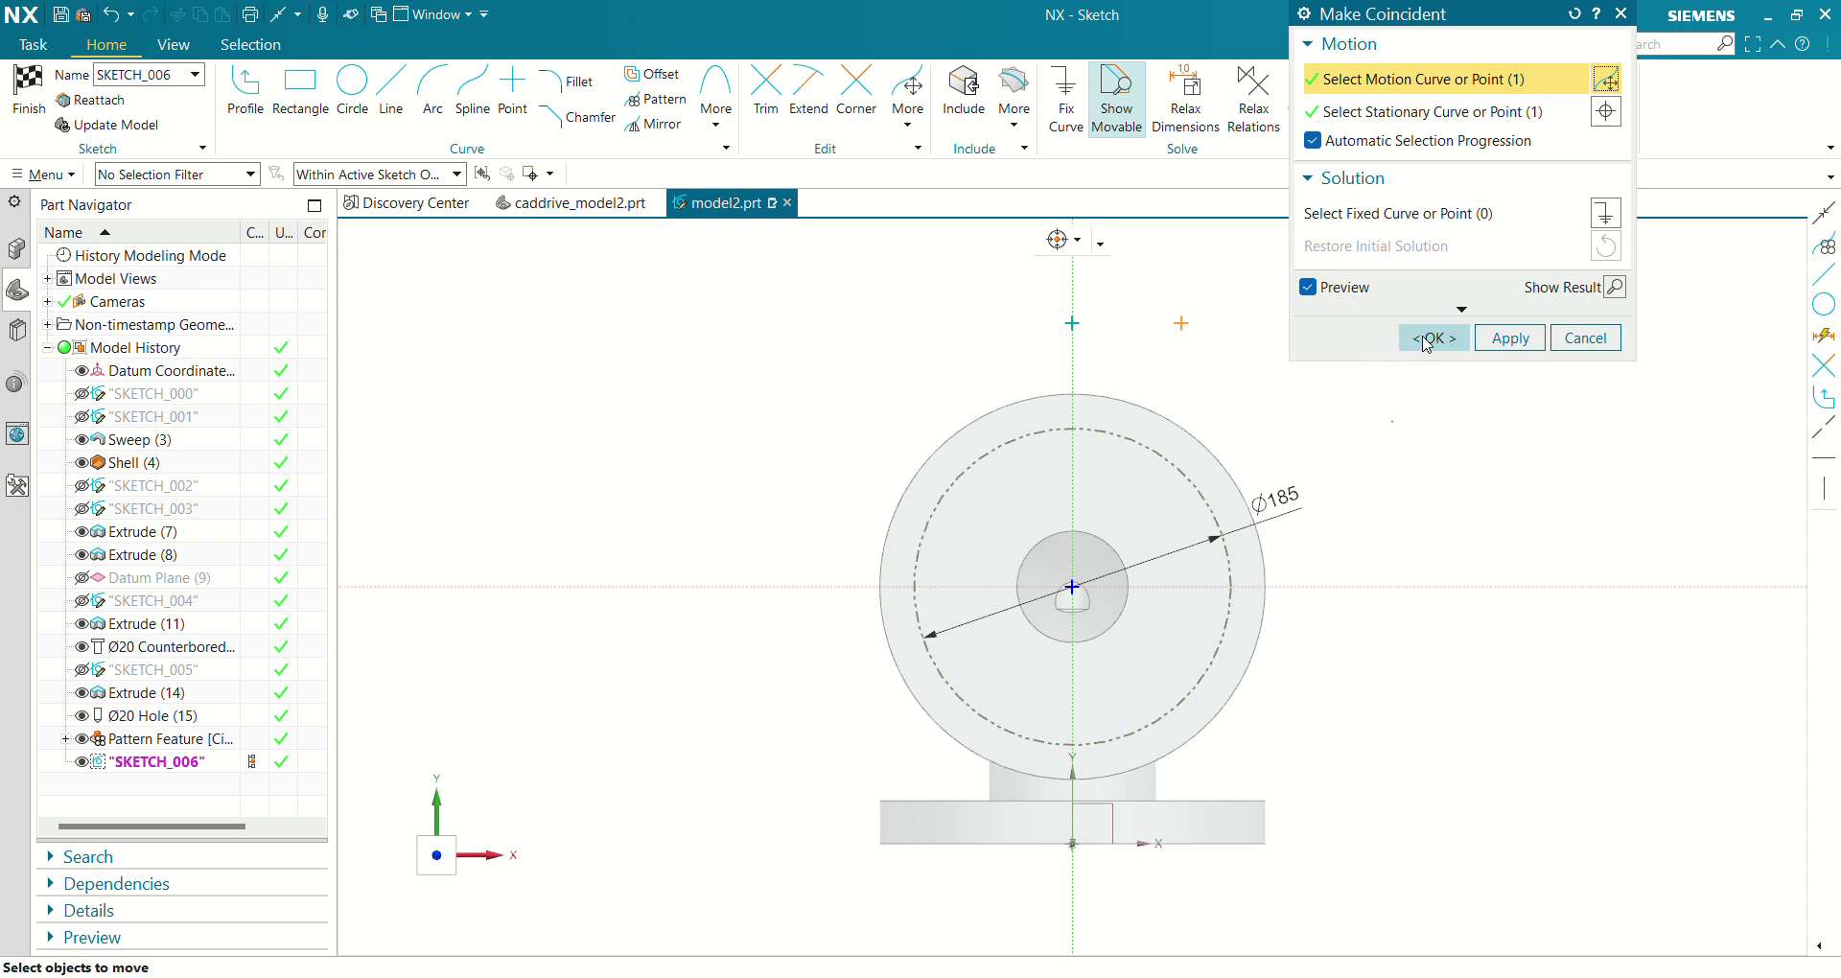
pyautogui.click(1429, 337)
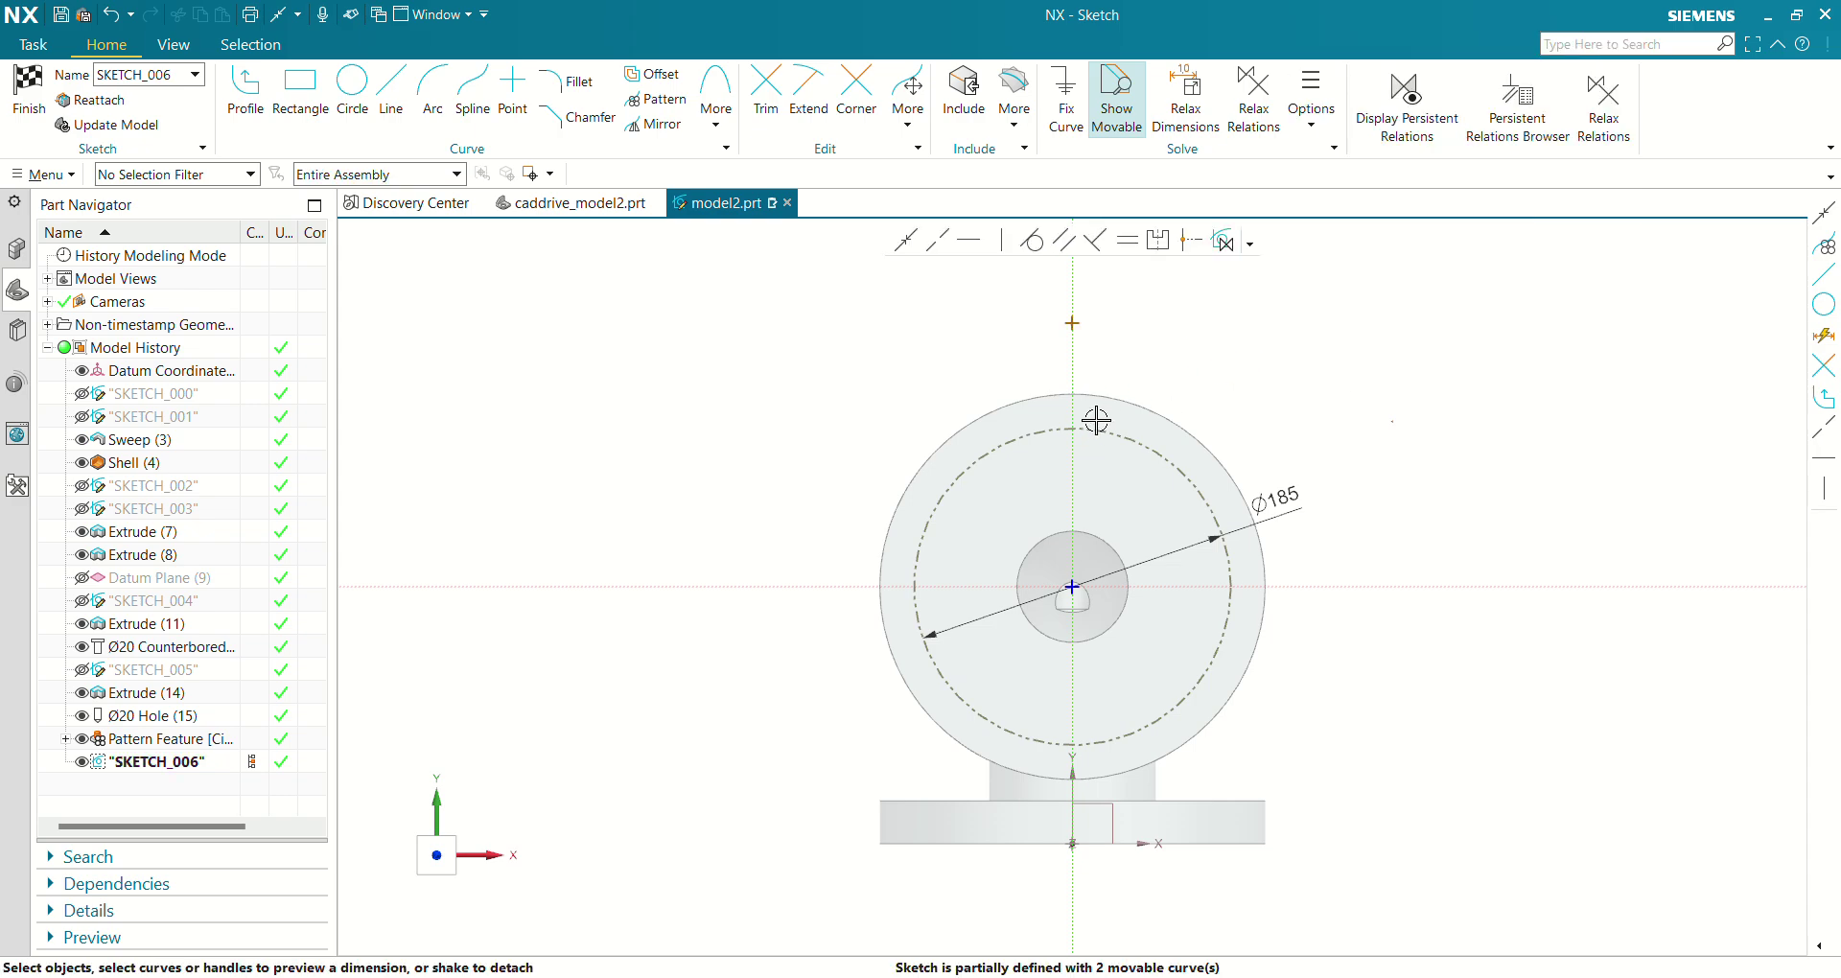
# Make the sketch point coincident with the 185 mm reference circle and finish the sketch.
pyautogui.click(1095, 420)
pyautogui.click(1072, 323)
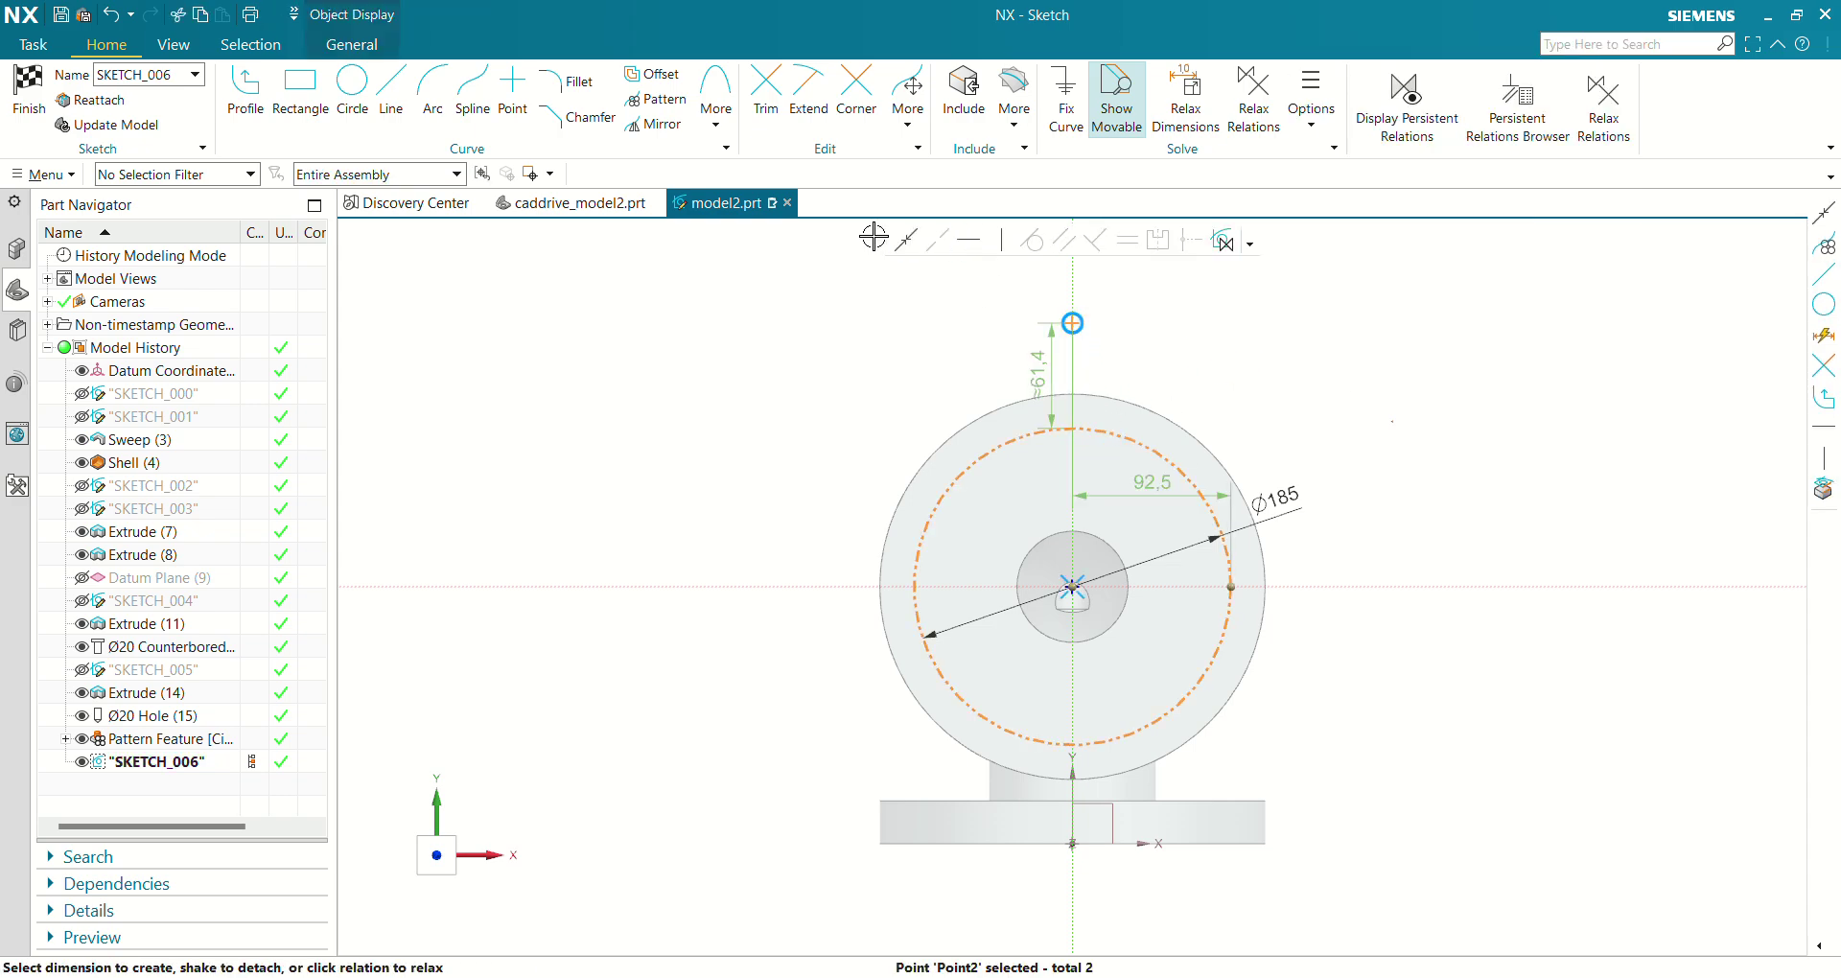
pyautogui.click(905, 245)
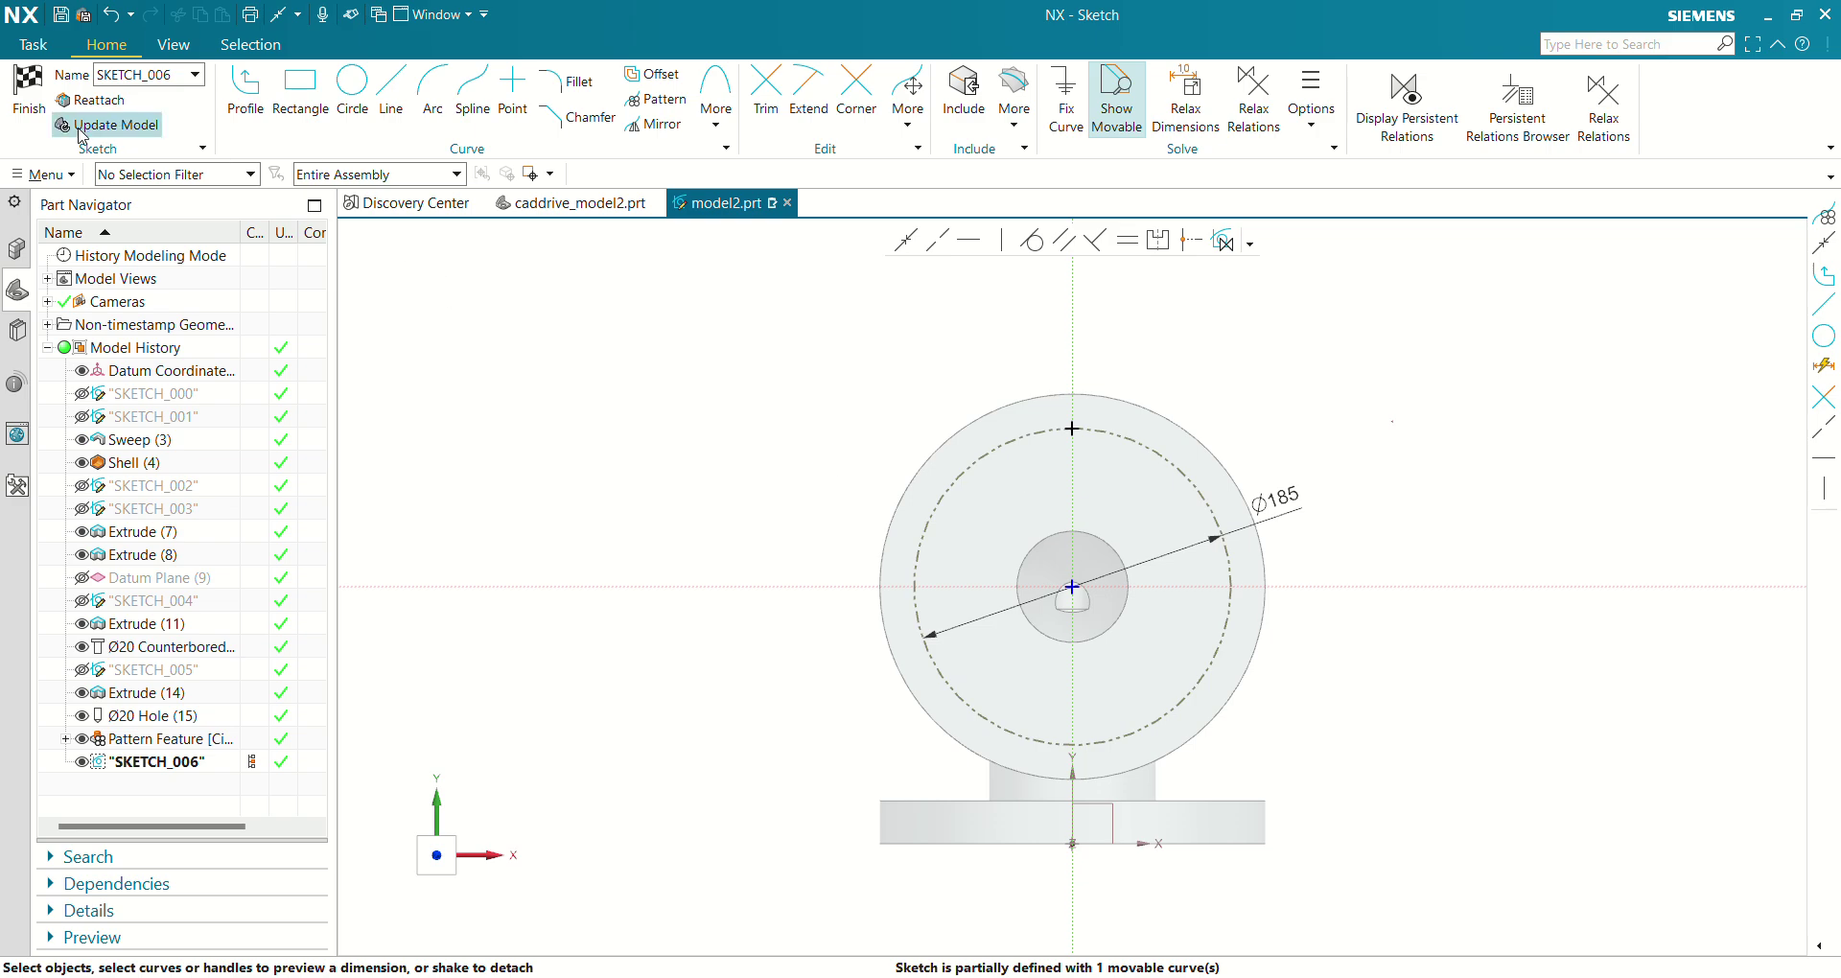
pyautogui.click(28, 91)
# Cut a simple hole 22.5 mm in diameter and 50 mm deep at the sketch point on the upper flange.
pyautogui.scroll(5, 1260, 402)
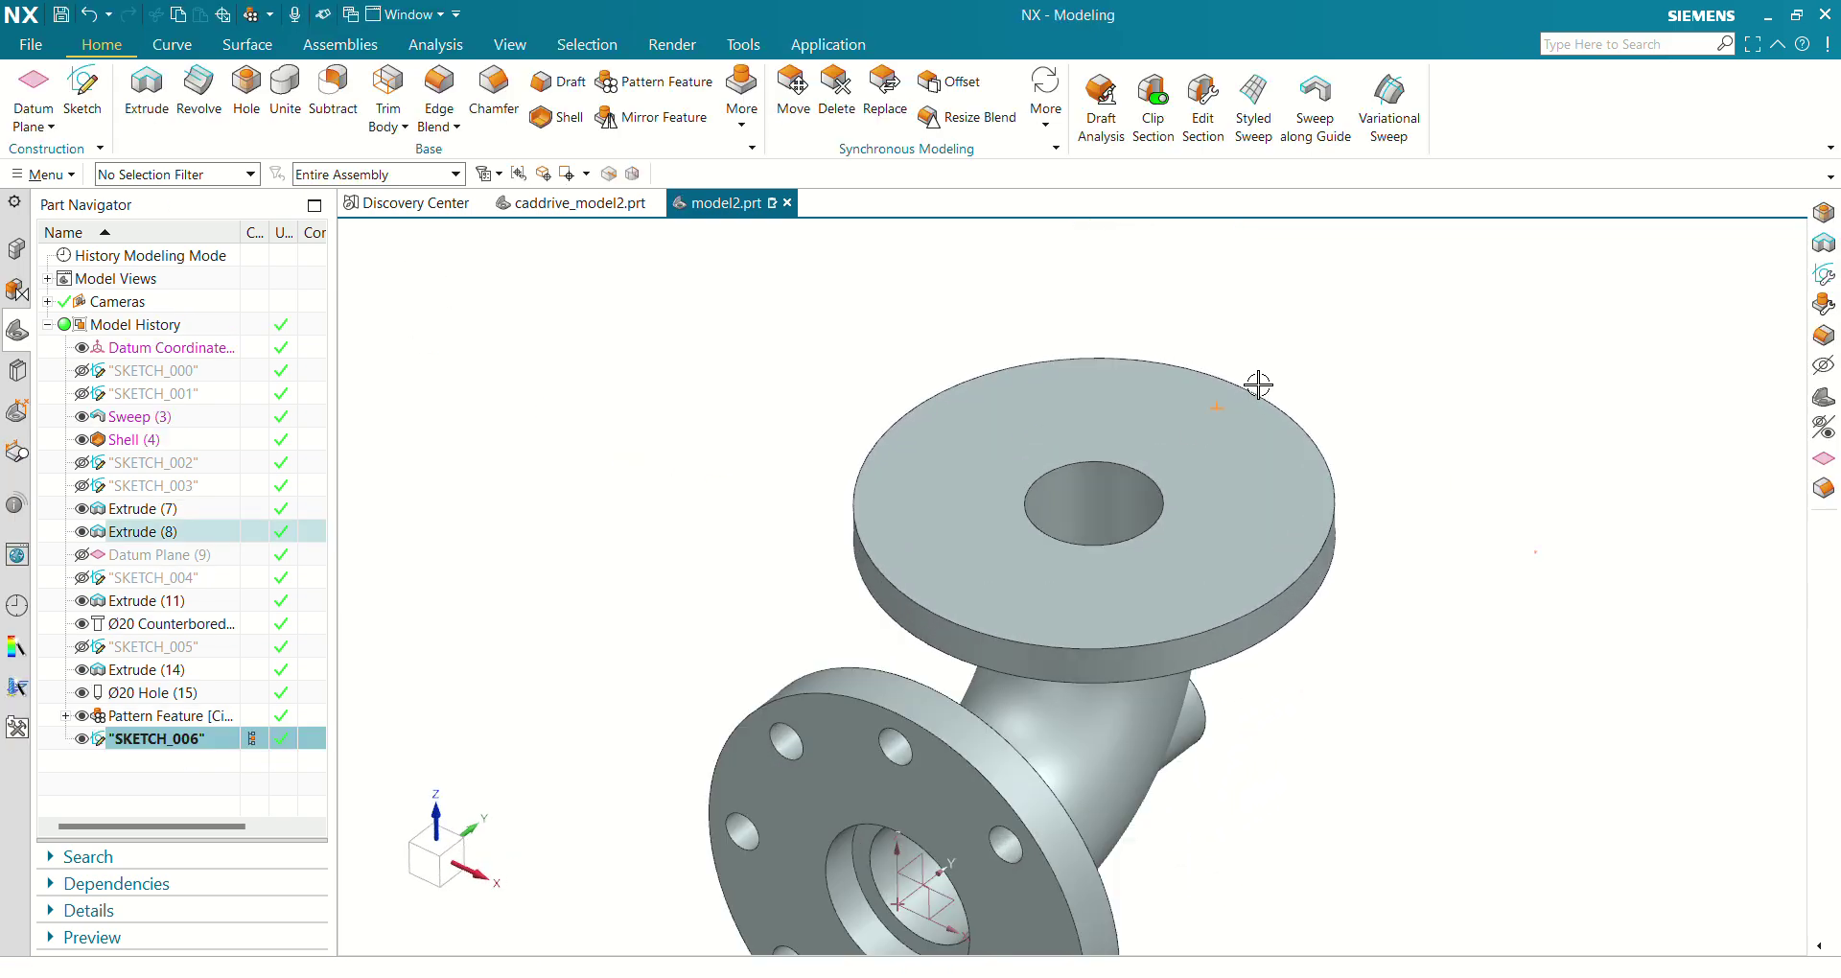
pyautogui.click(255, 104)
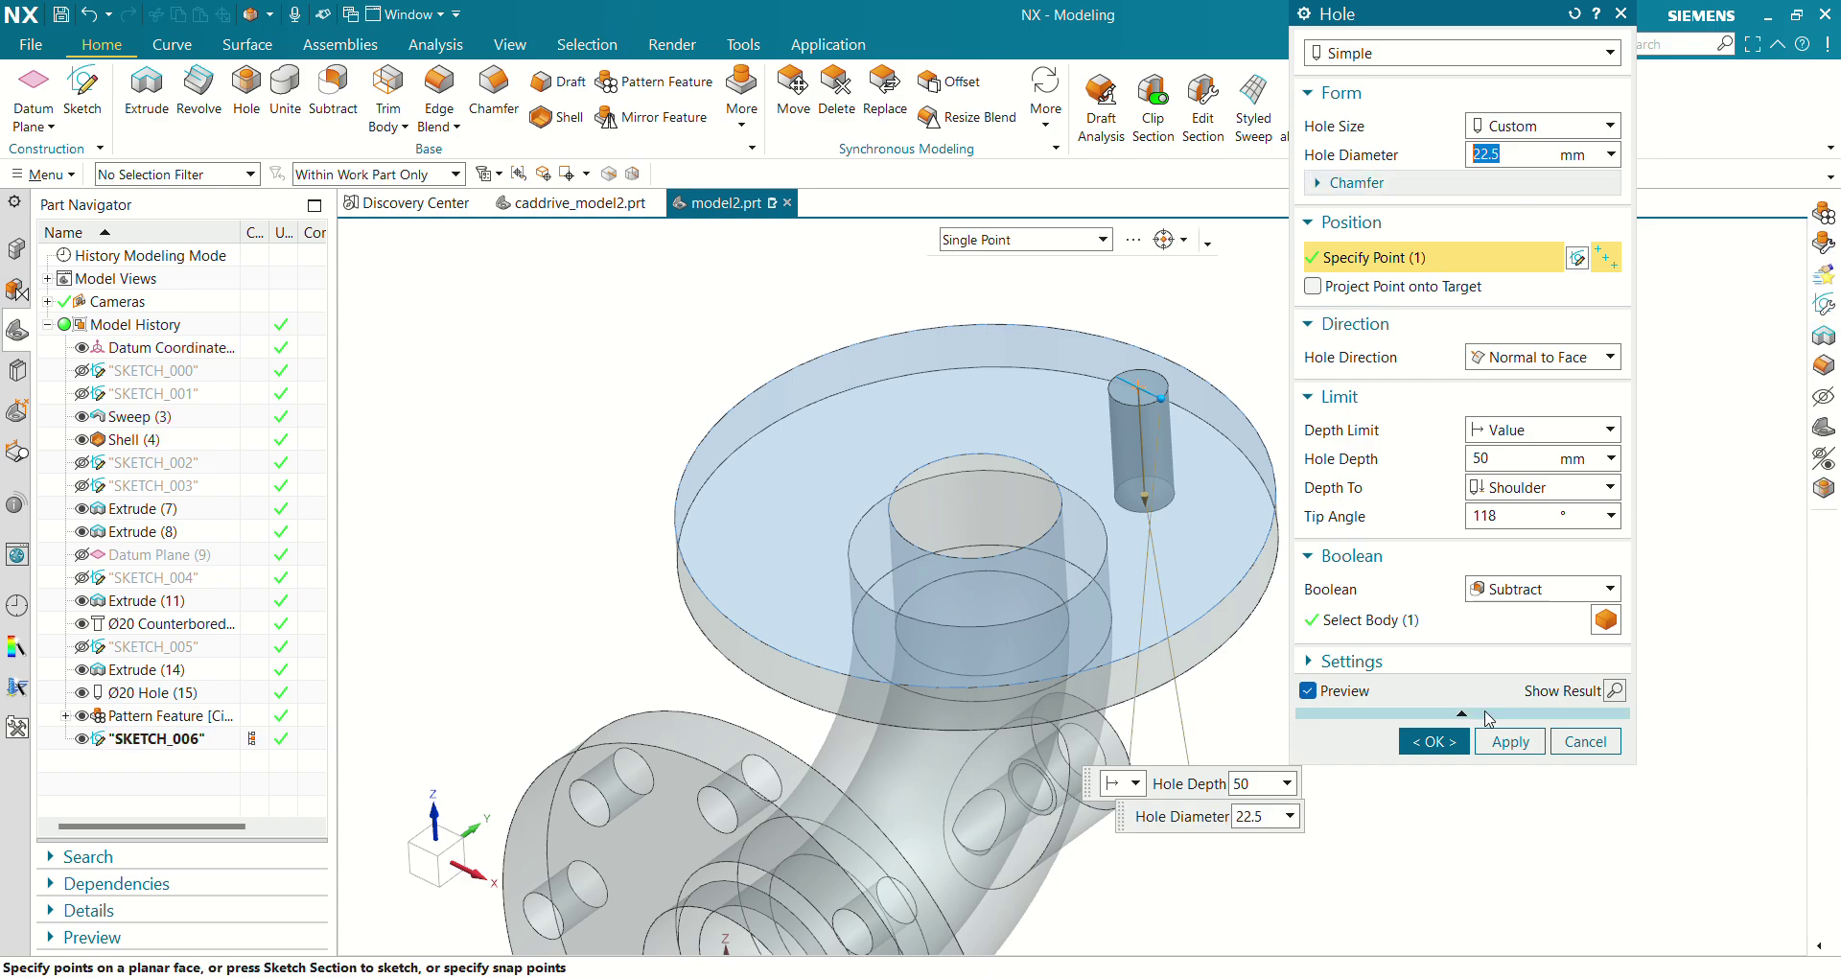
pyautogui.click(1443, 742)
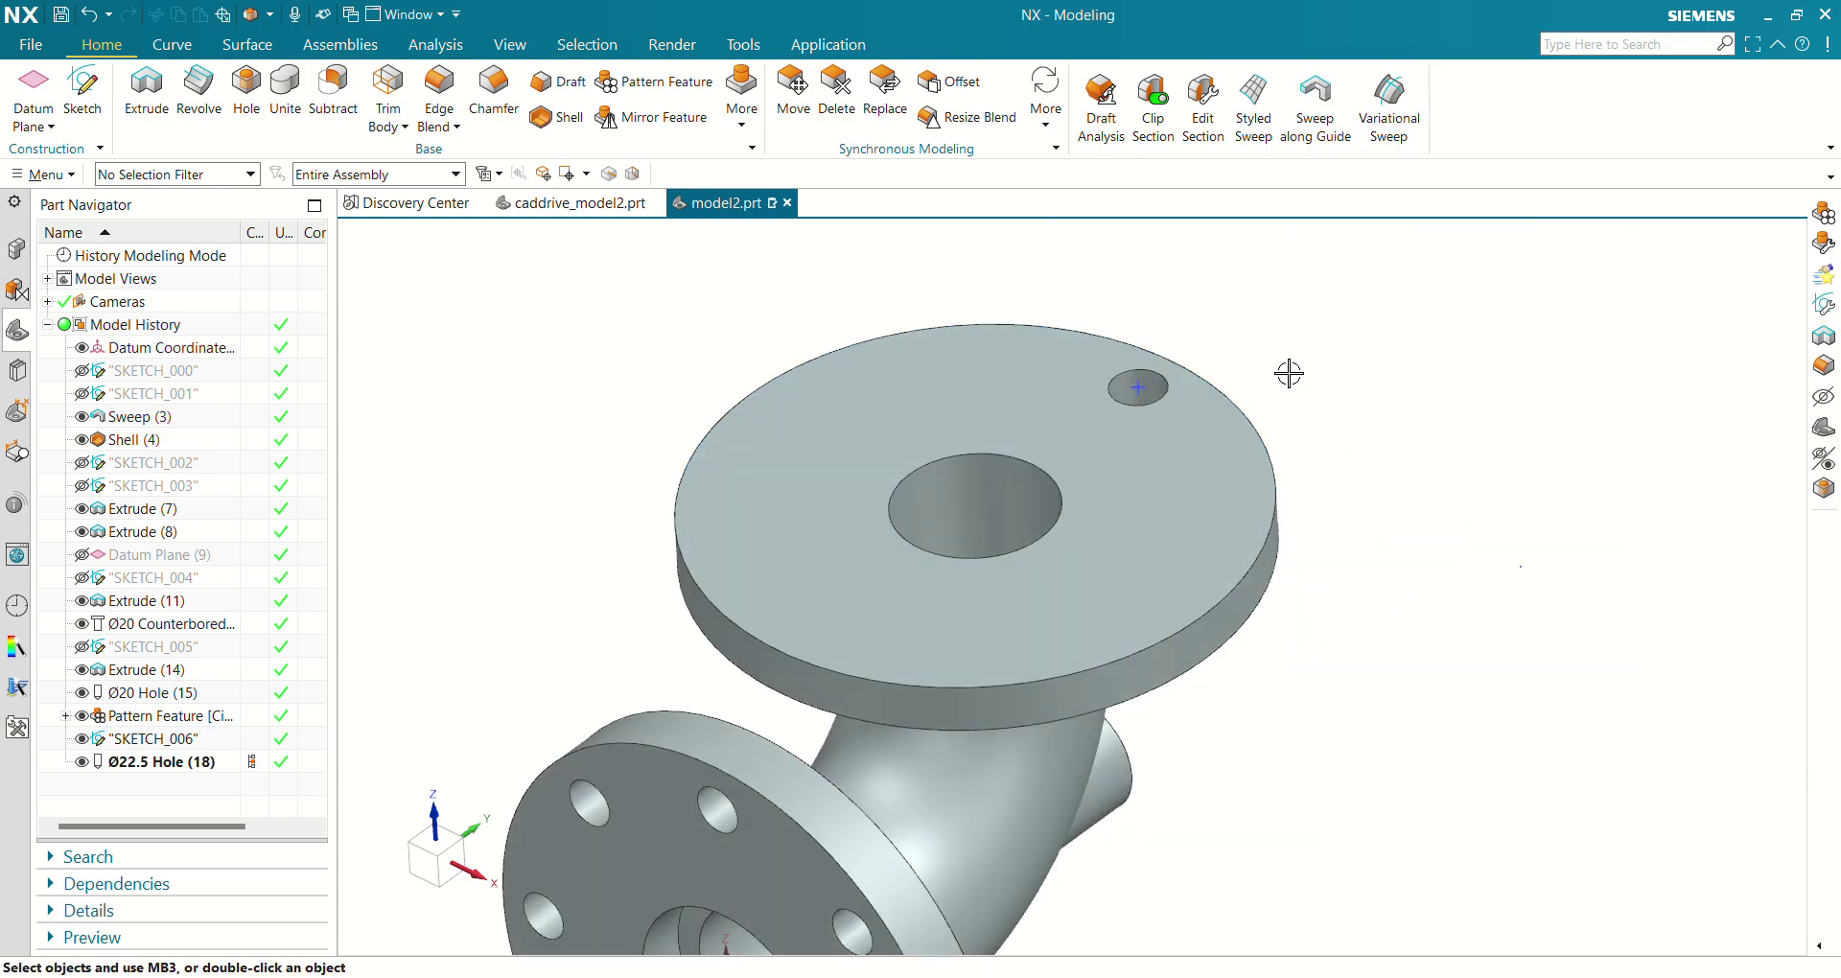
# Edit the upper flange's new hole and set its diameter to 20 mm.
pyautogui.click(136, 762)
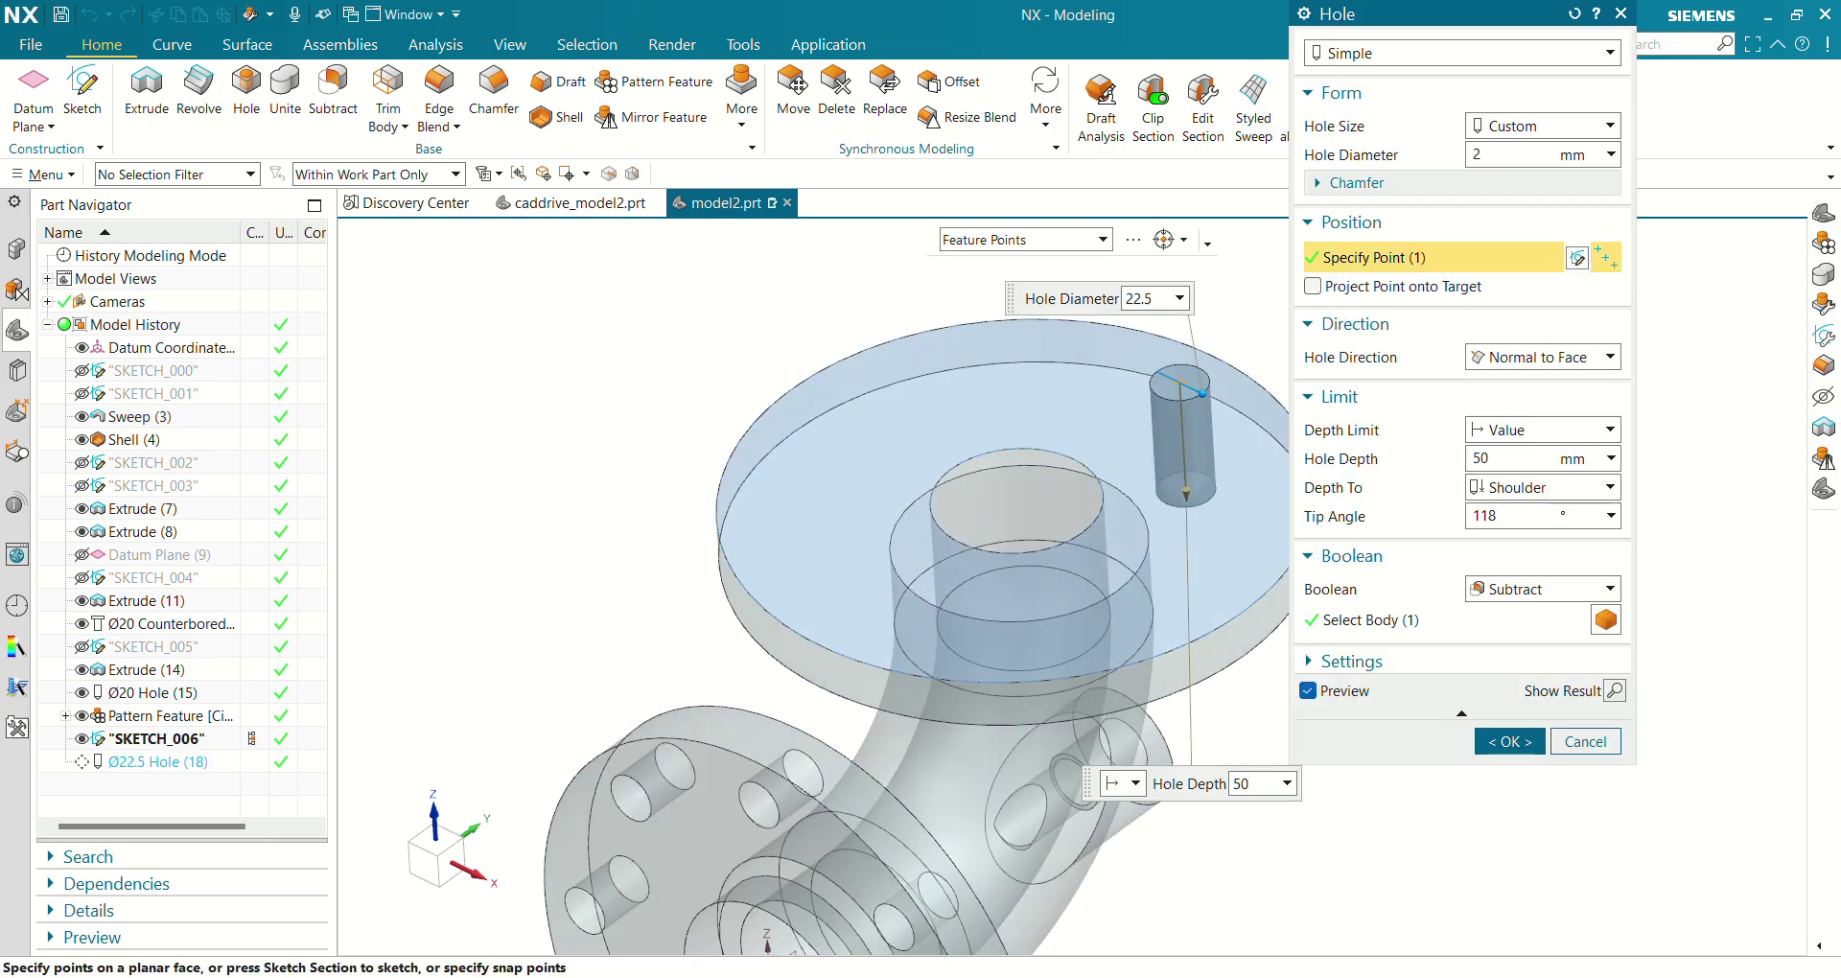
pyautogui.press('Return')
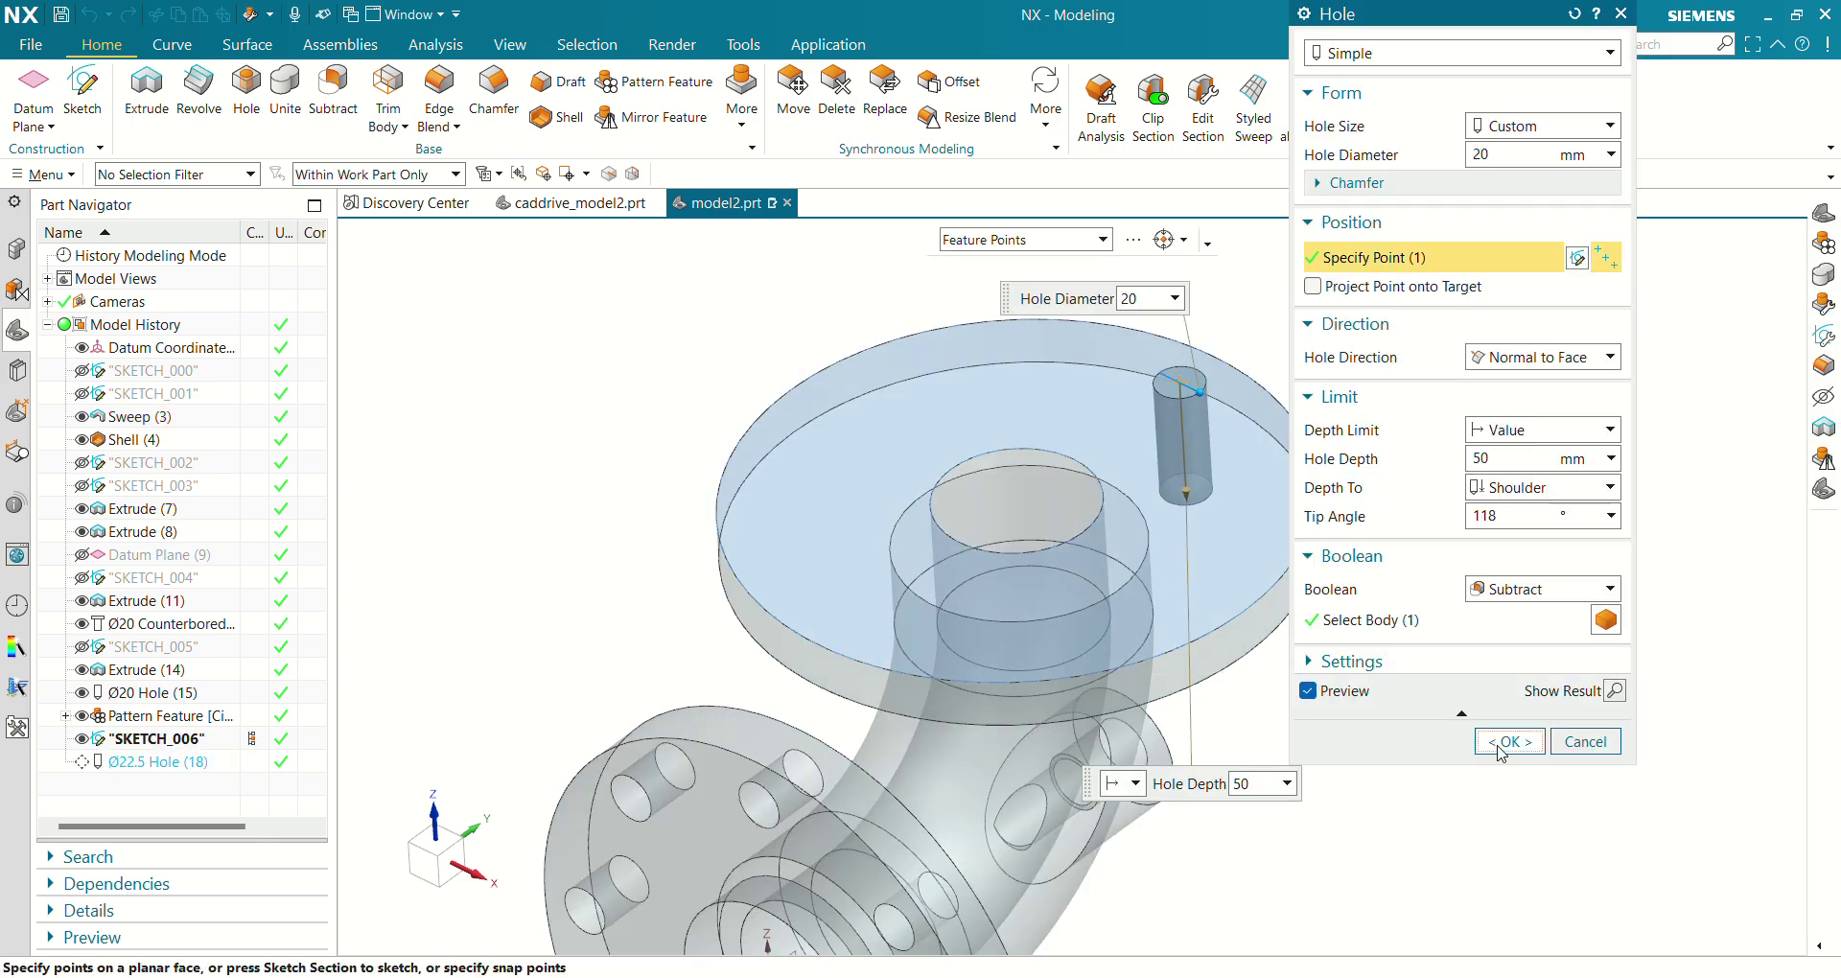
pyautogui.click(1524, 741)
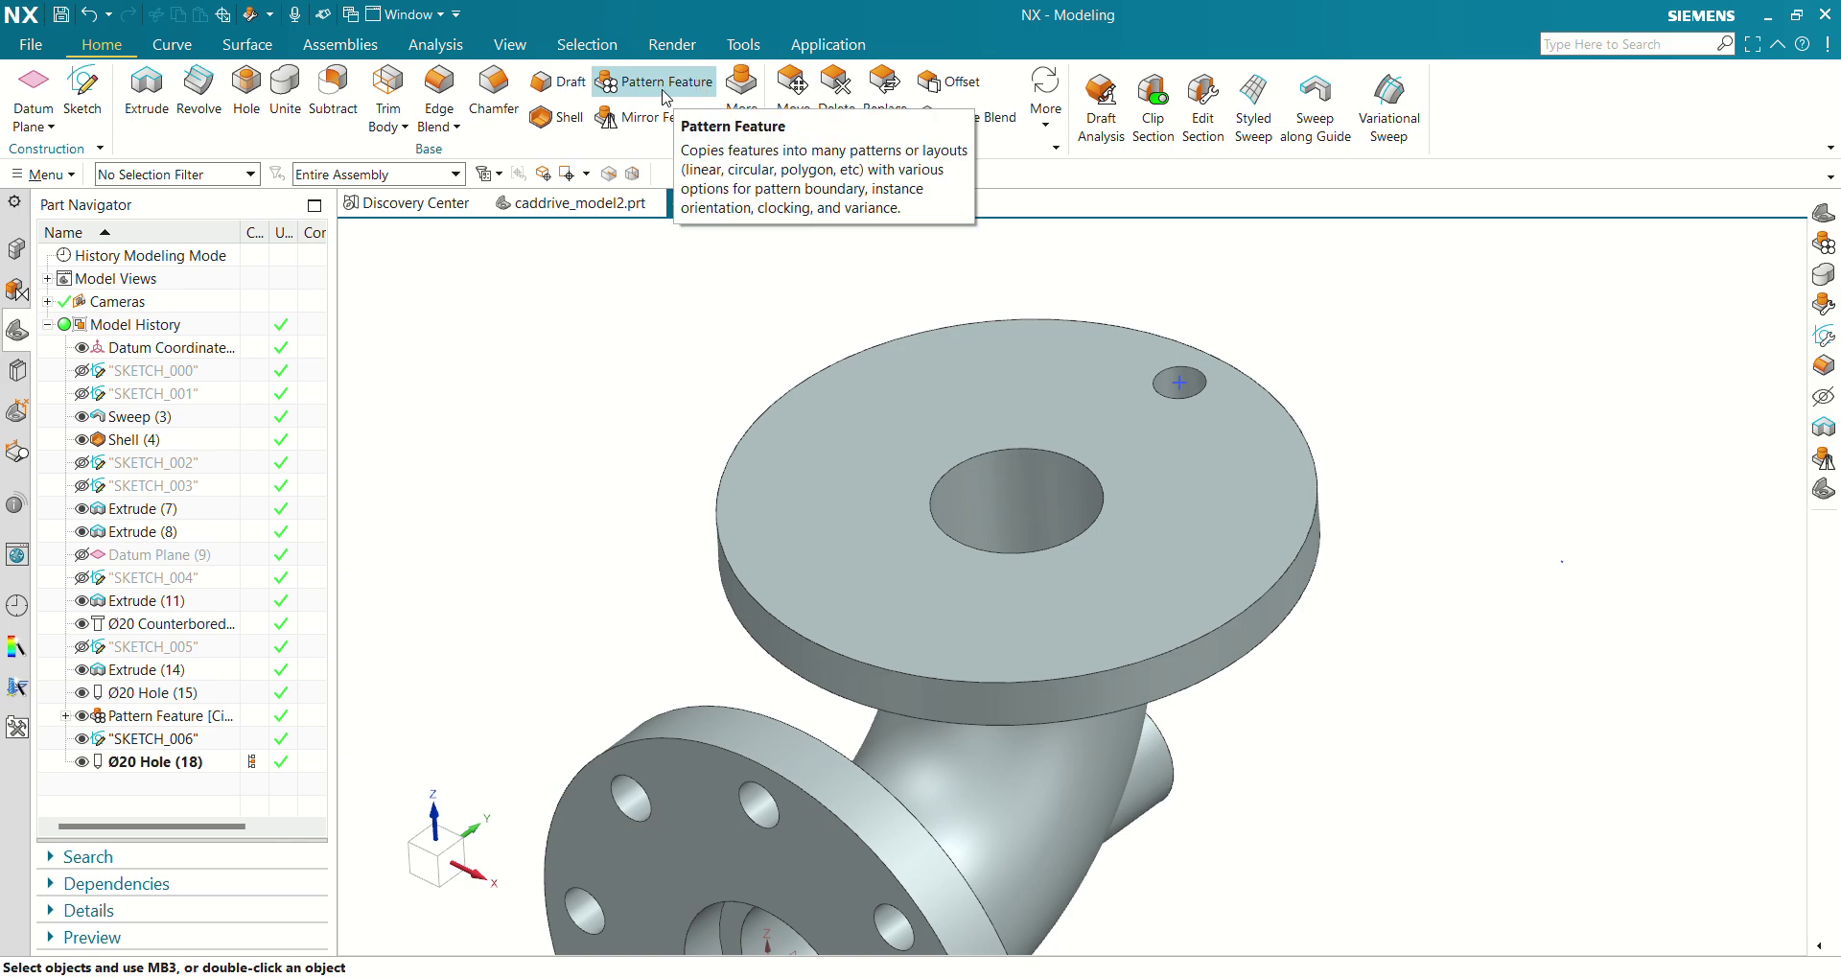
# Pattern the upper flange's 20 mm hole circularly around the flange's bore axis with count 8 and pitch angle 45°.
pyautogui.click(697, 85)
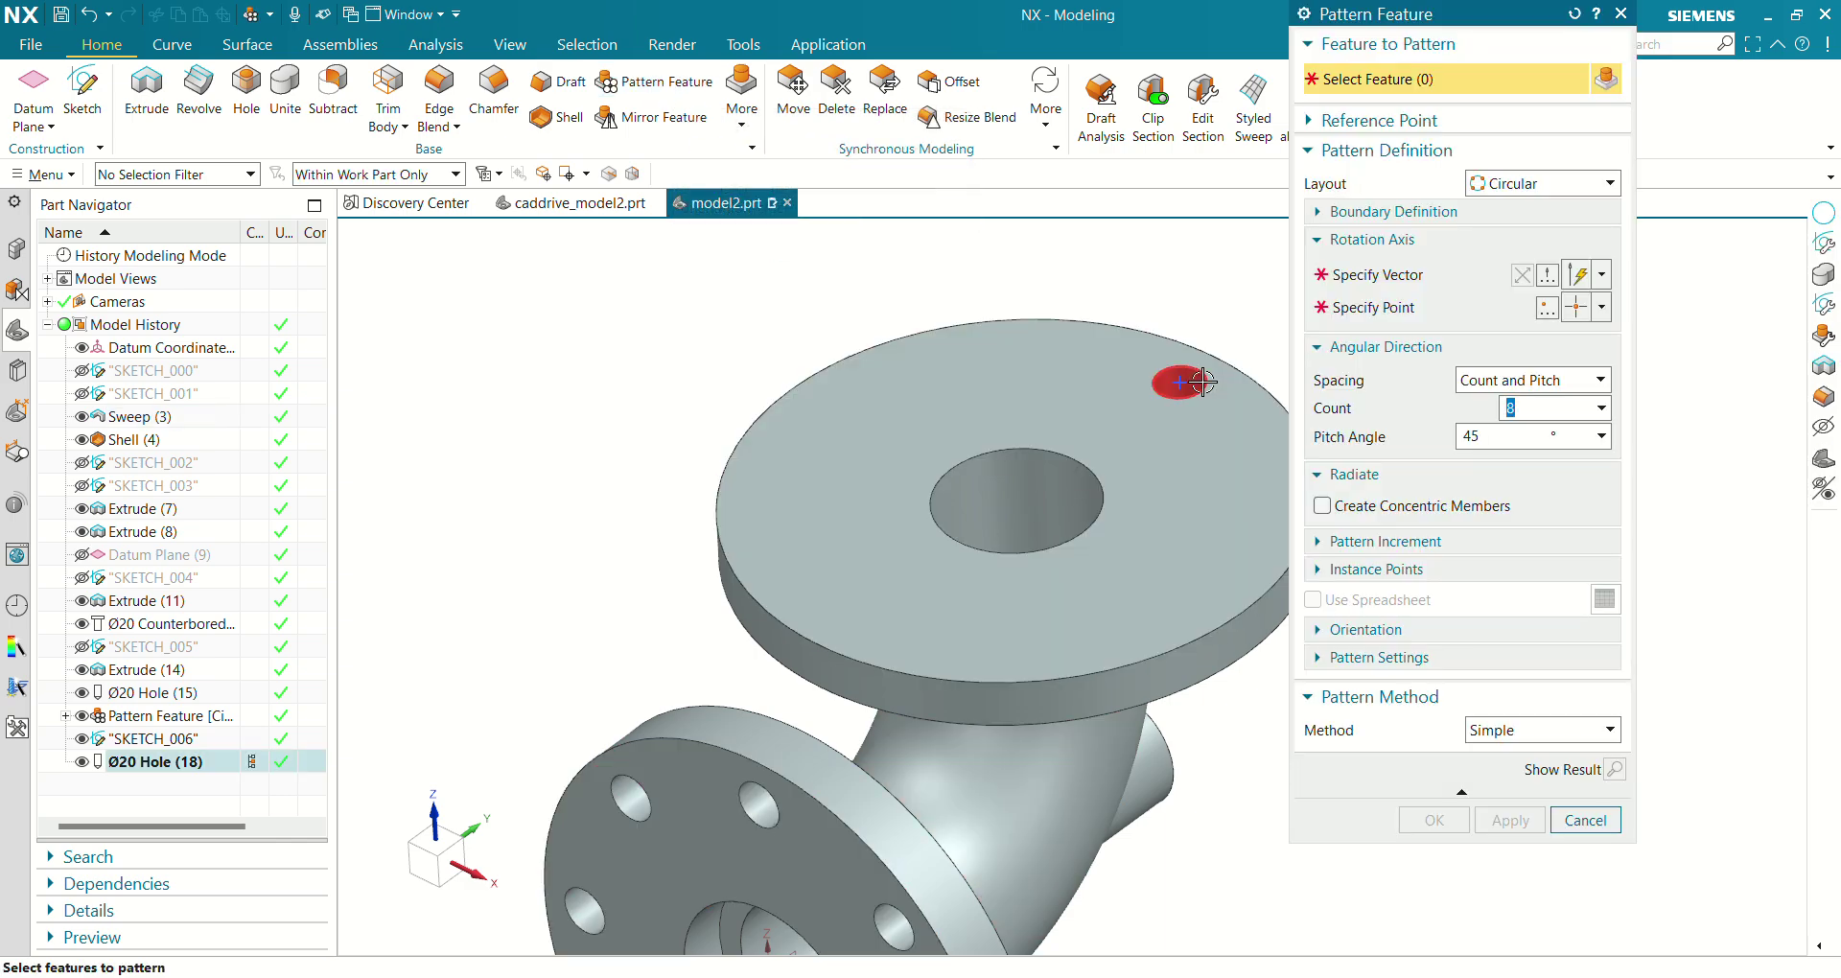
pyautogui.click(149, 763)
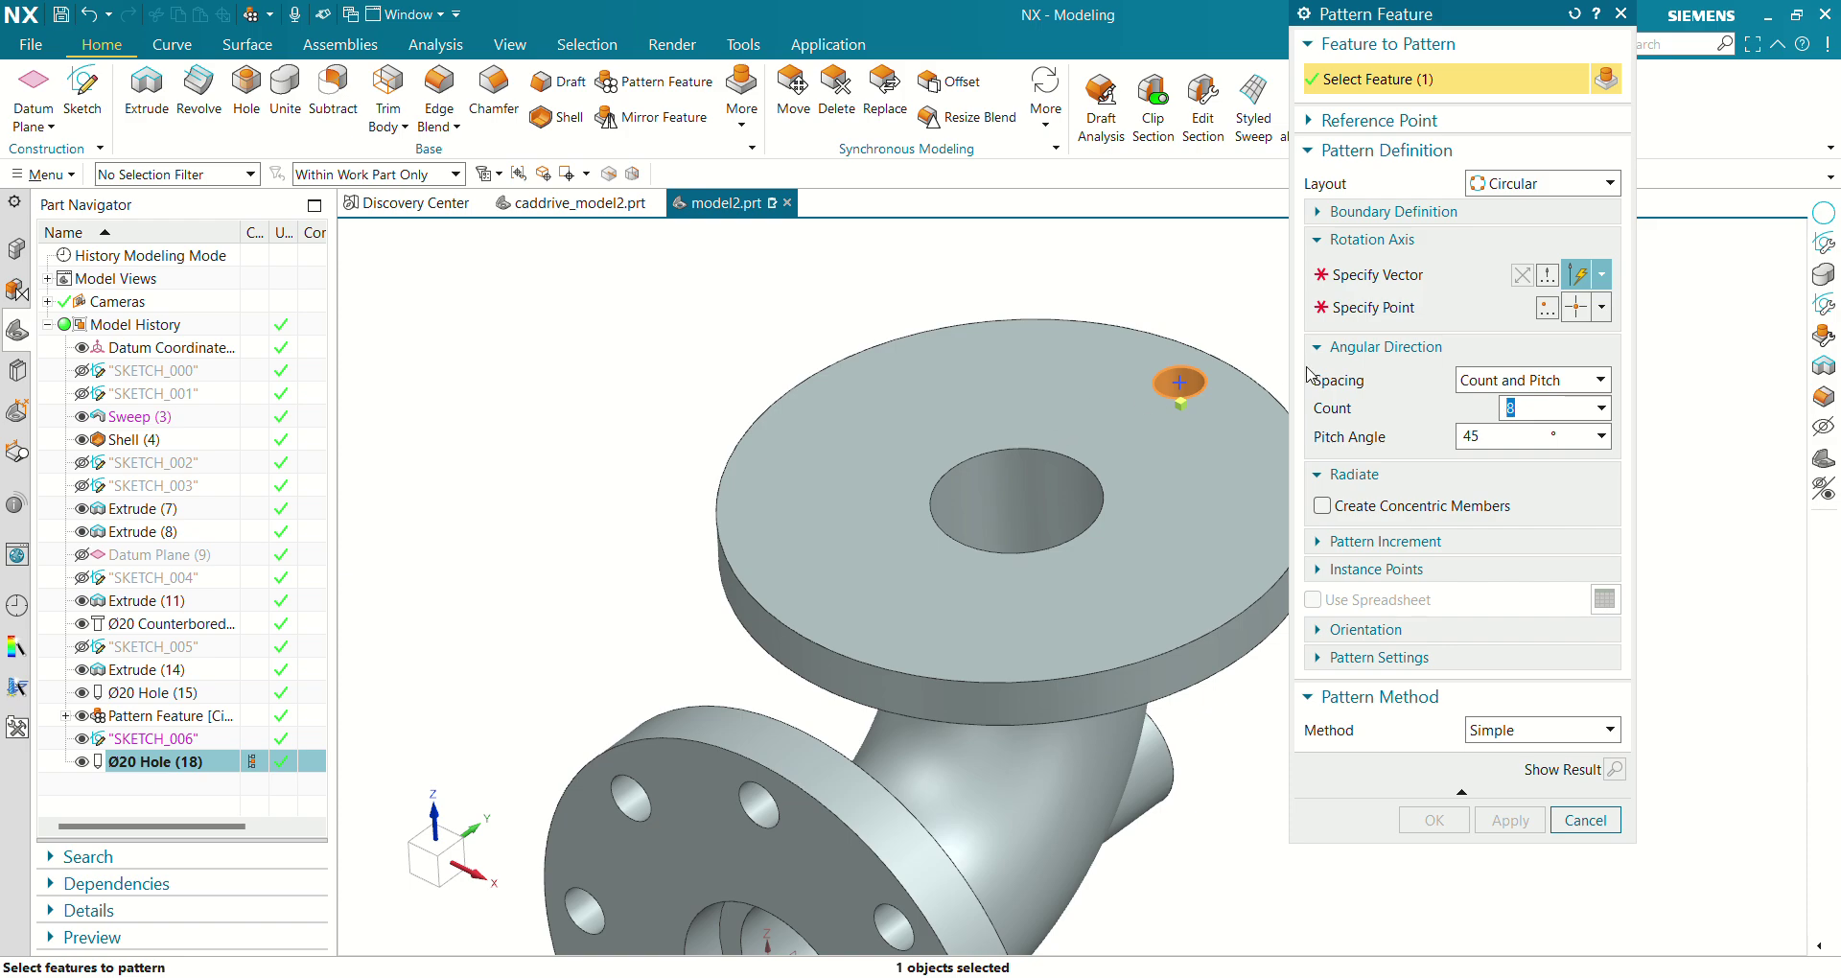
pyautogui.click(1397, 279)
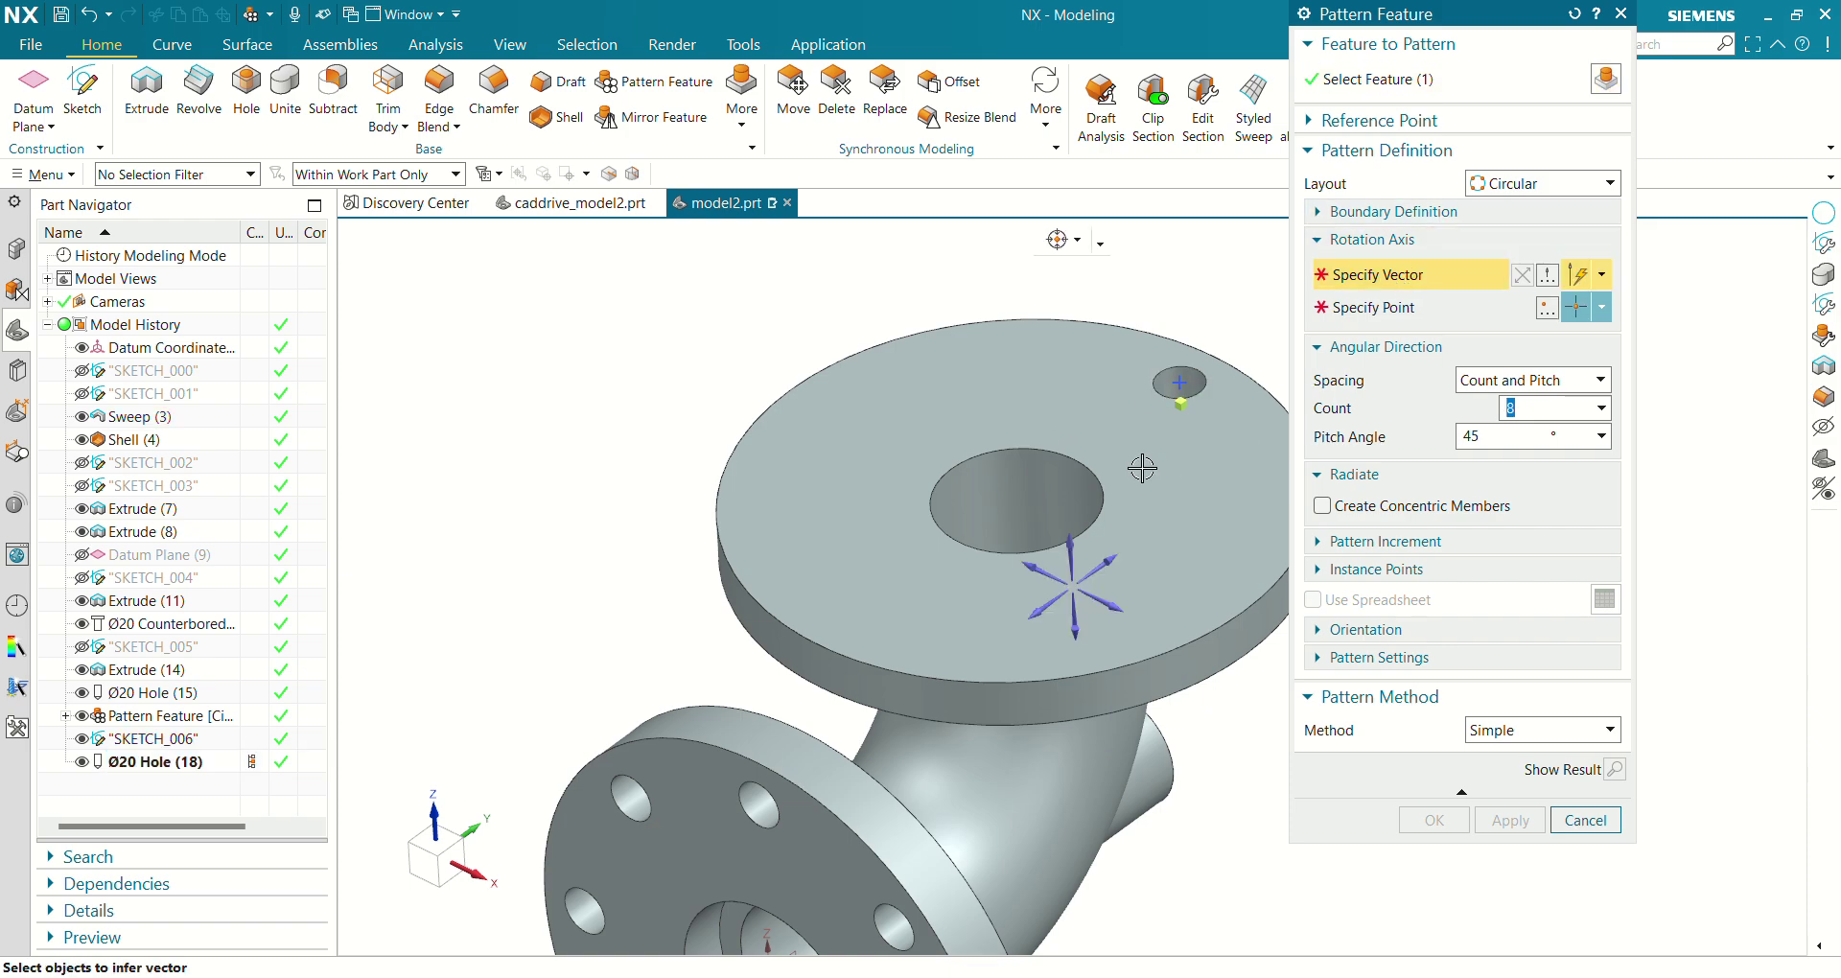
pyautogui.click(1003, 493)
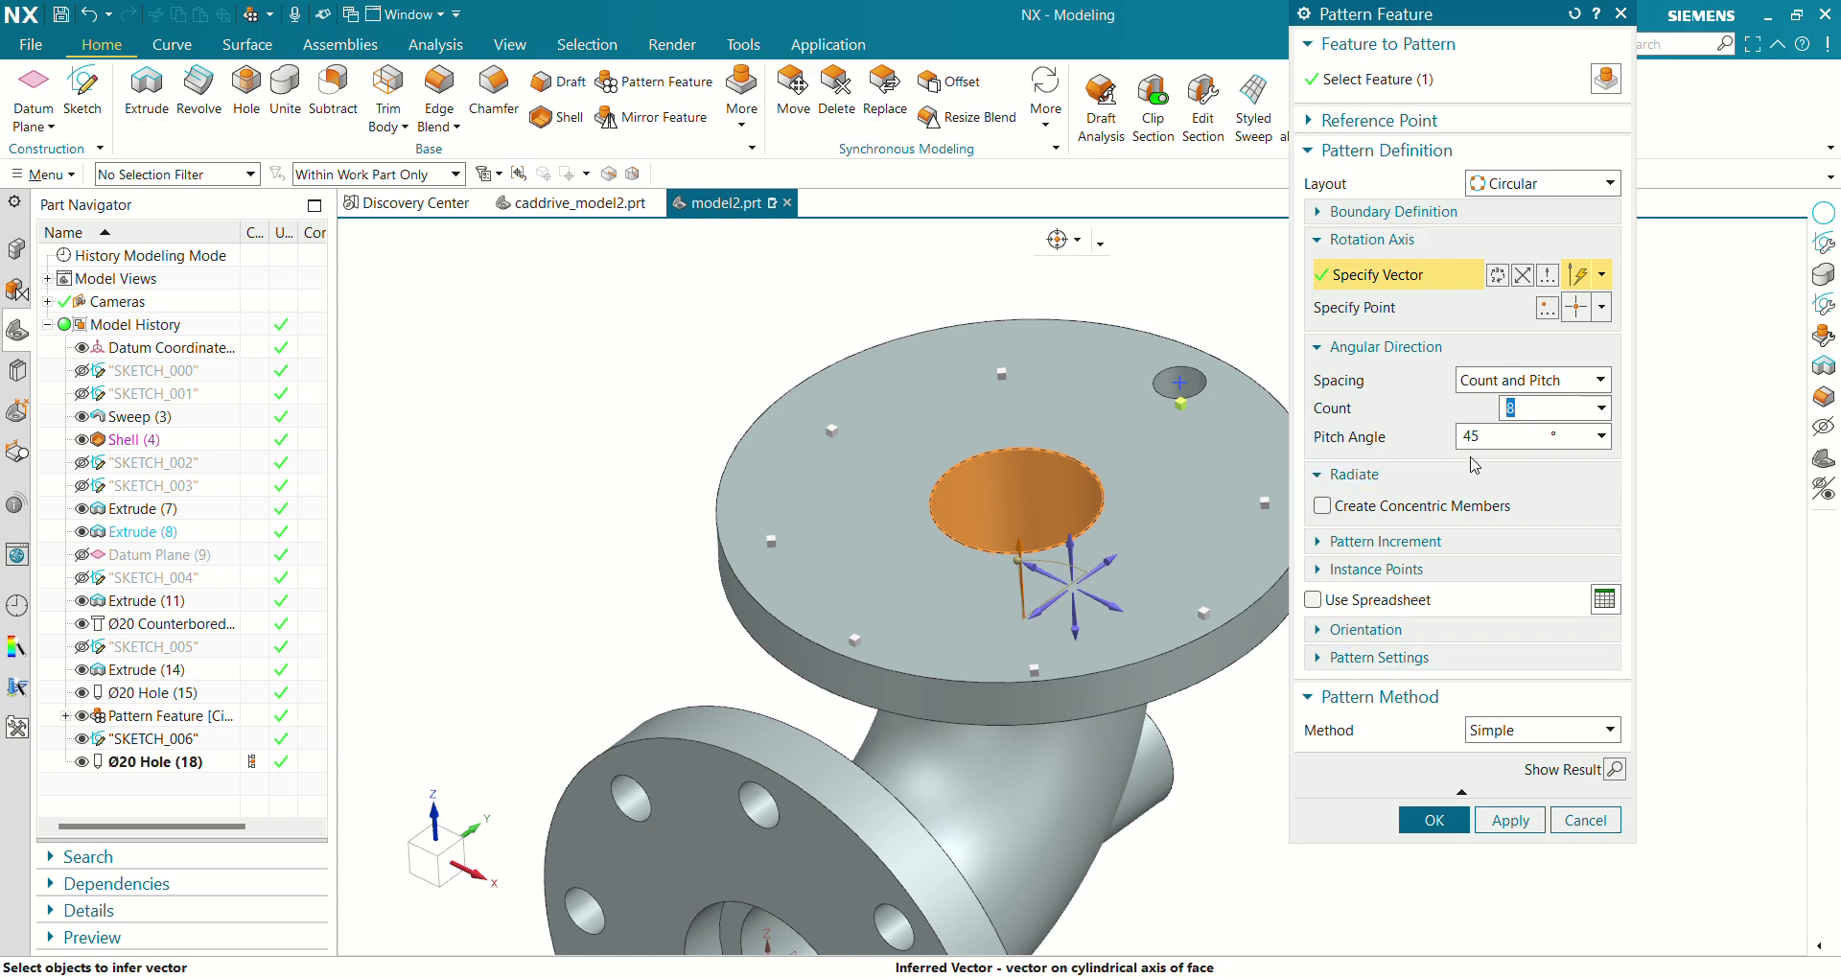
pyautogui.click(1433, 821)
# Start a one-plane section view of the elbow and preview cuts on the X, Y and Z planes.
pyautogui.scroll(-5, 1365, 481)
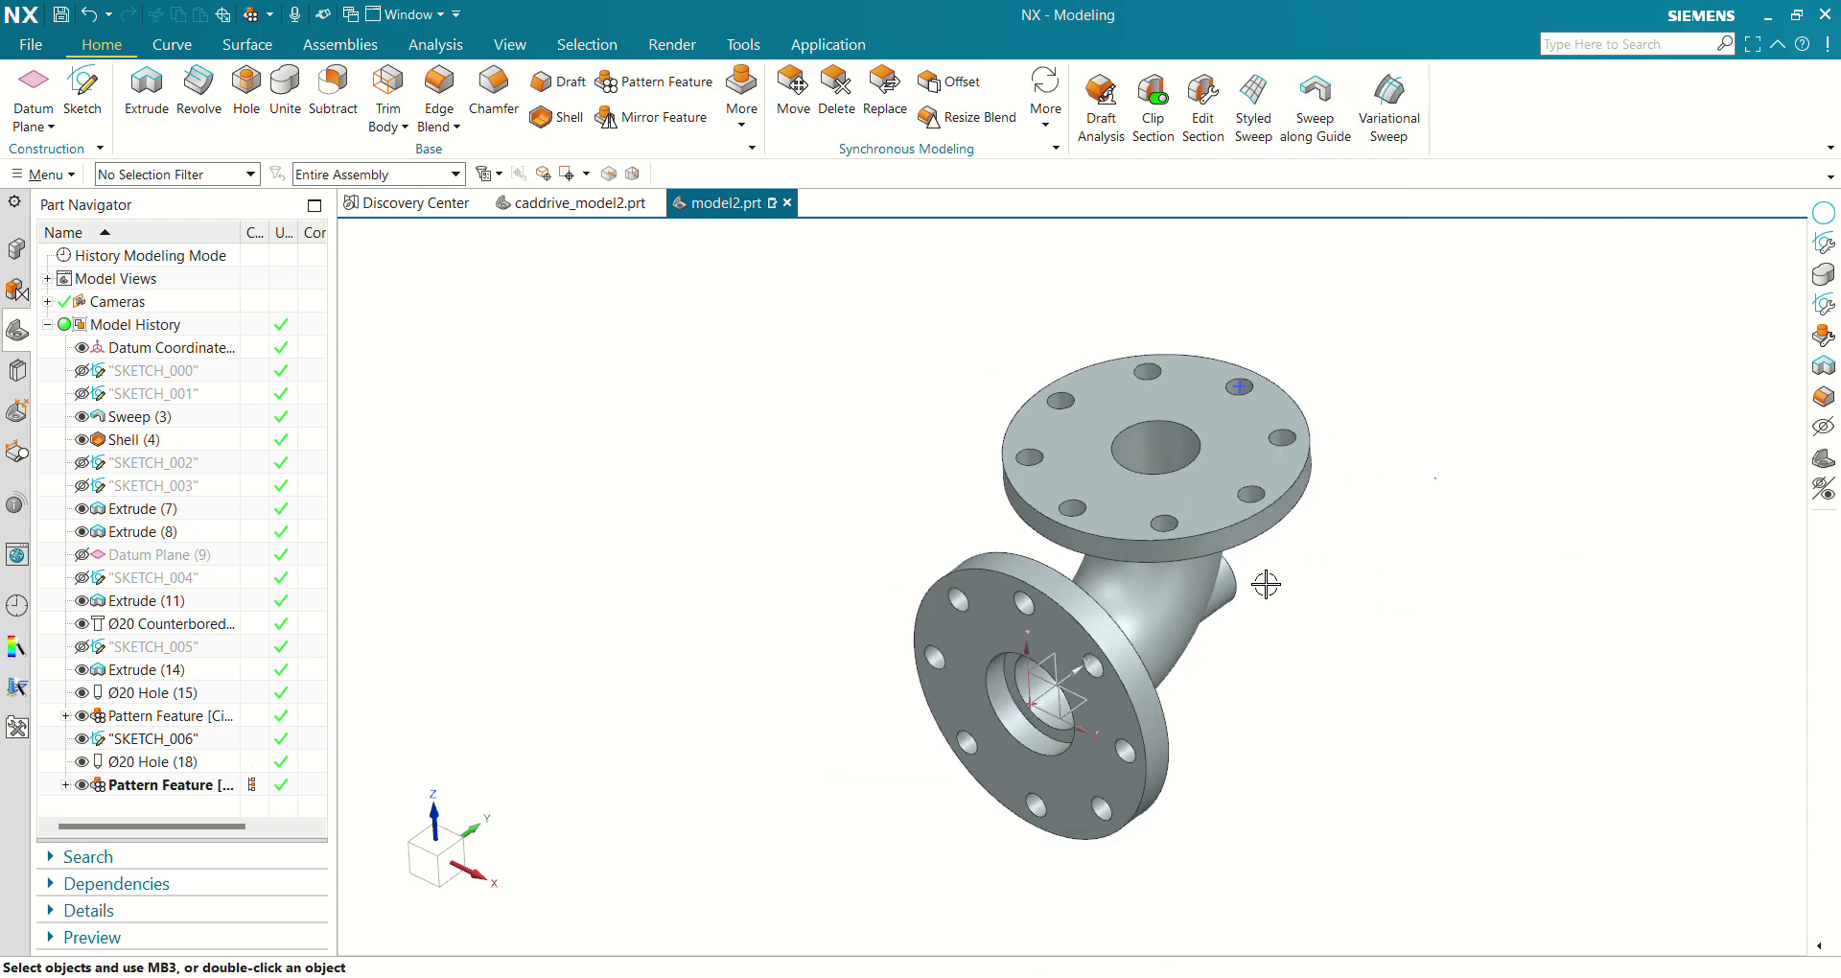
pyautogui.moveTo(995, 781); pyautogui.dragTo(959, 671, button='middle')
pyautogui.scroll(2, 1044, 624)
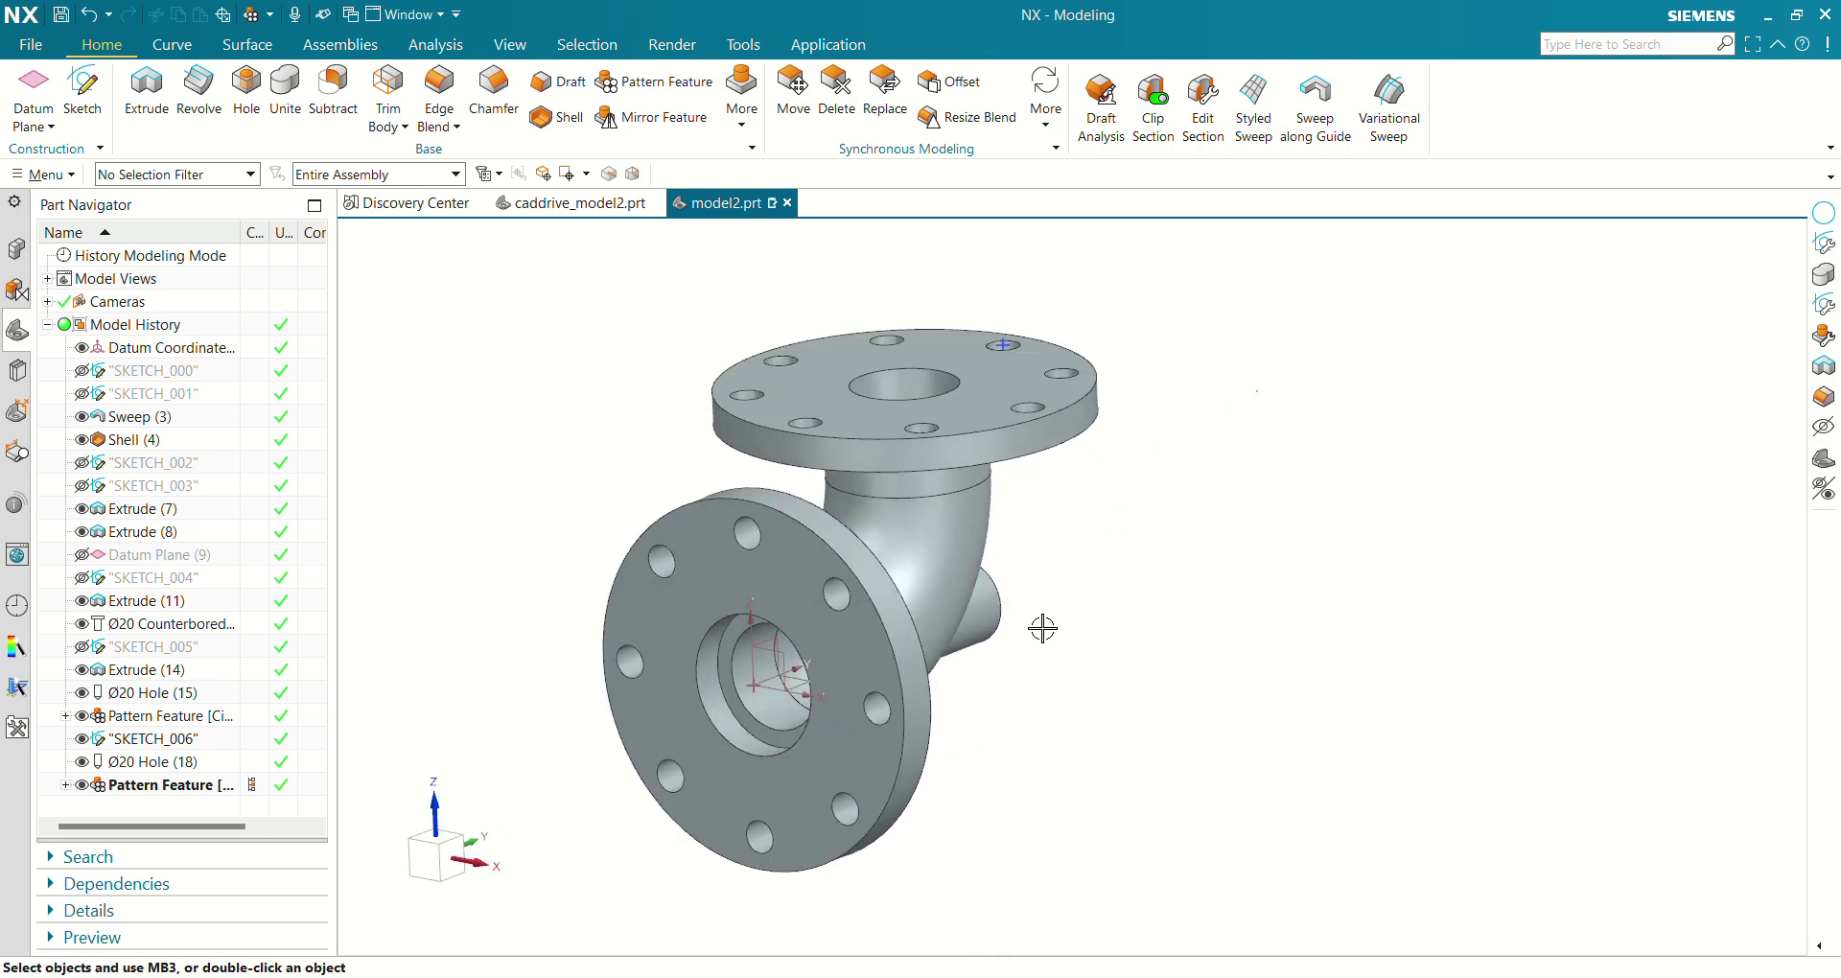
pyautogui.keyDown('shift'); pyautogui.moveTo(1156, 619); pyautogui.dragTo(1090, 601, button='middle'); pyautogui.keyUp('shift')
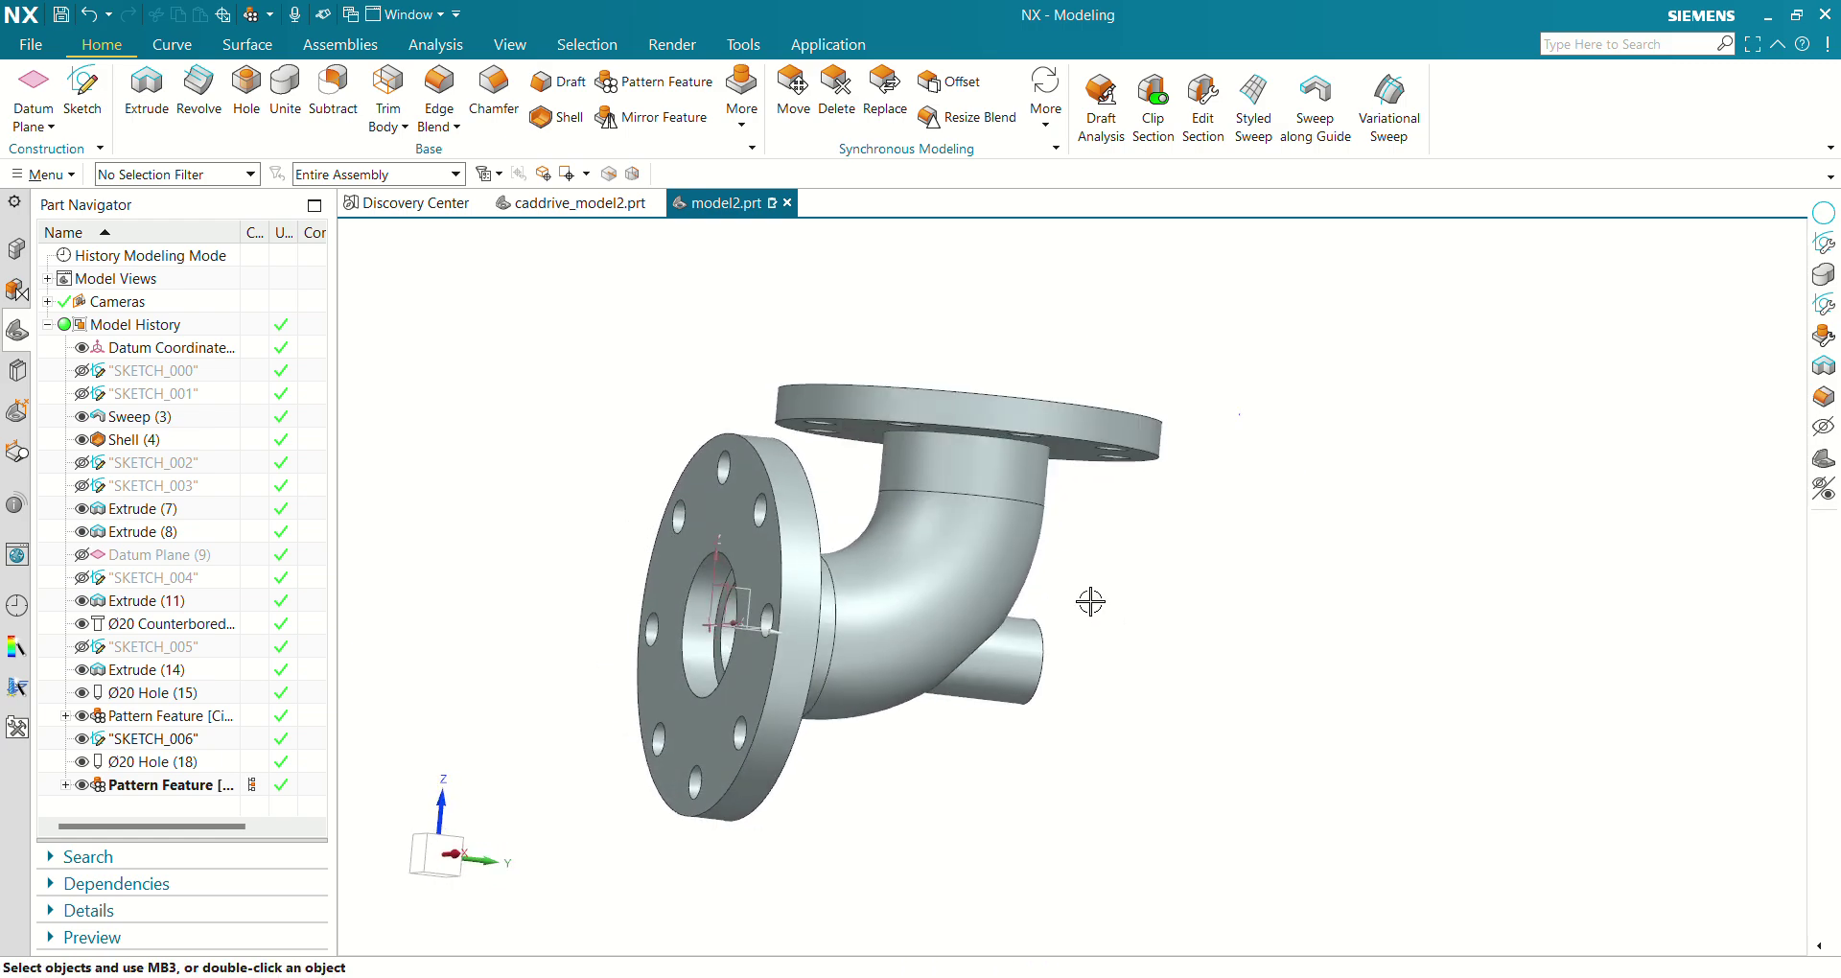
pyautogui.hotkey('ctrl', 'h')
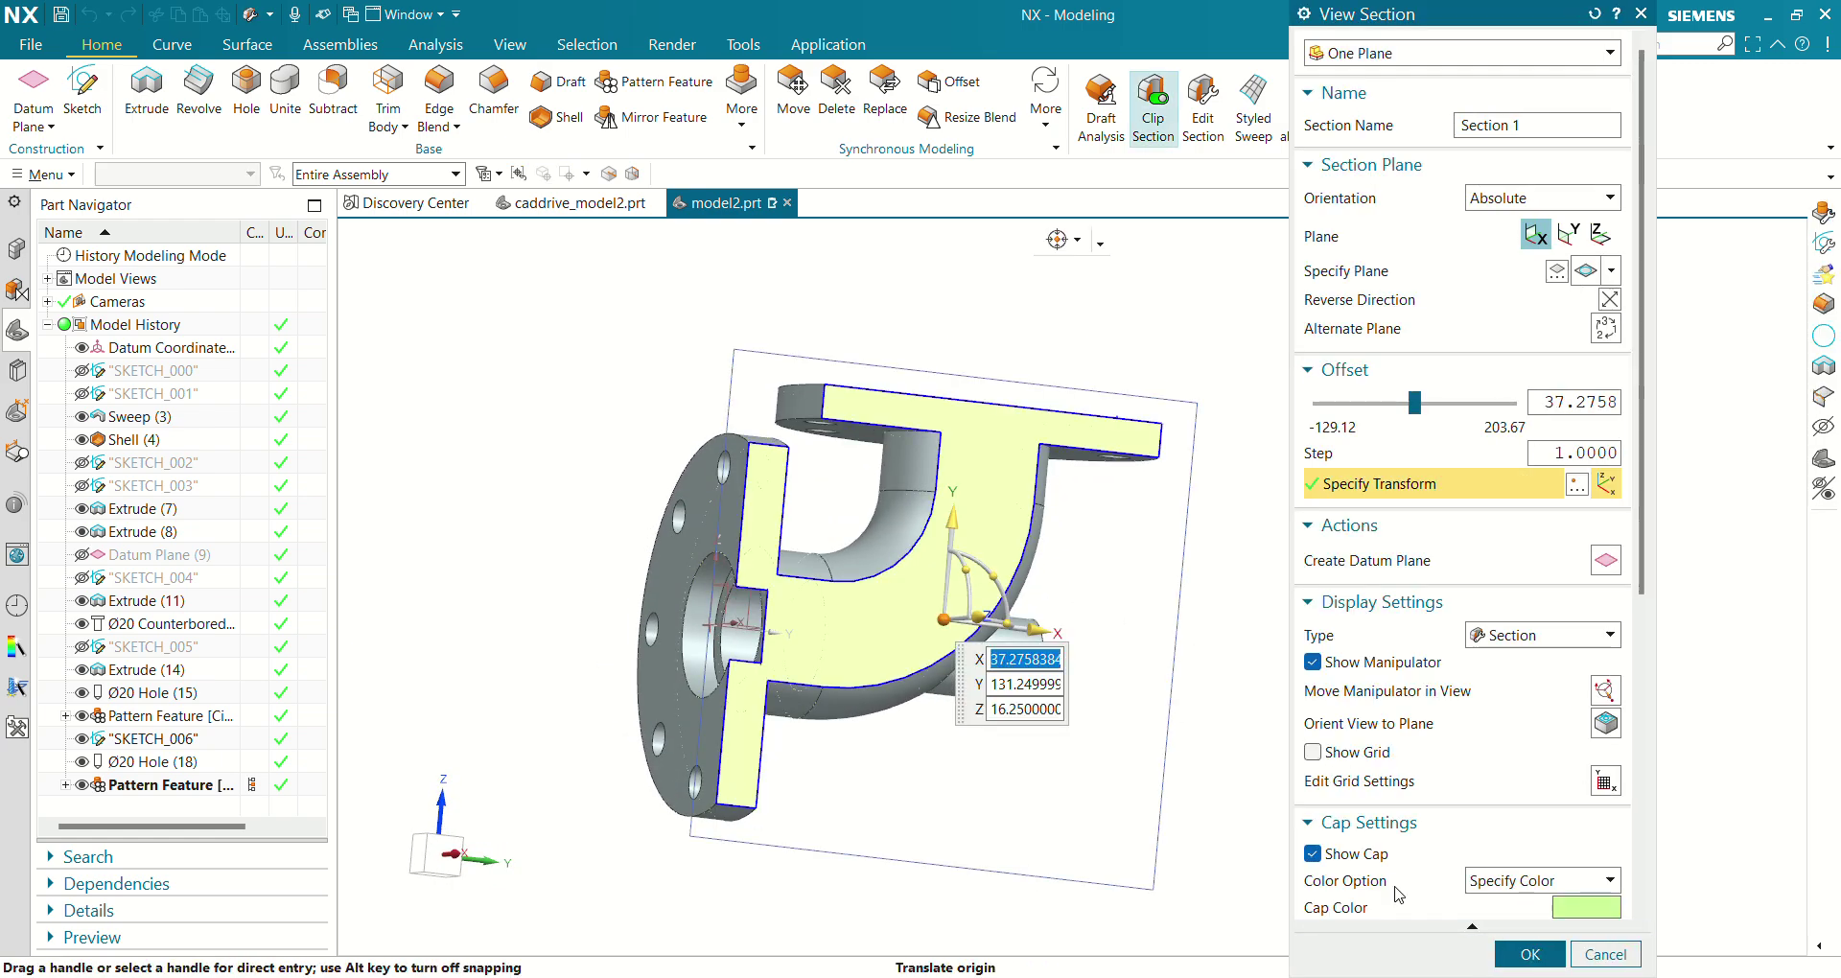
pyautogui.moveTo(933, 700); pyautogui.dragTo(978, 695, button='middle')
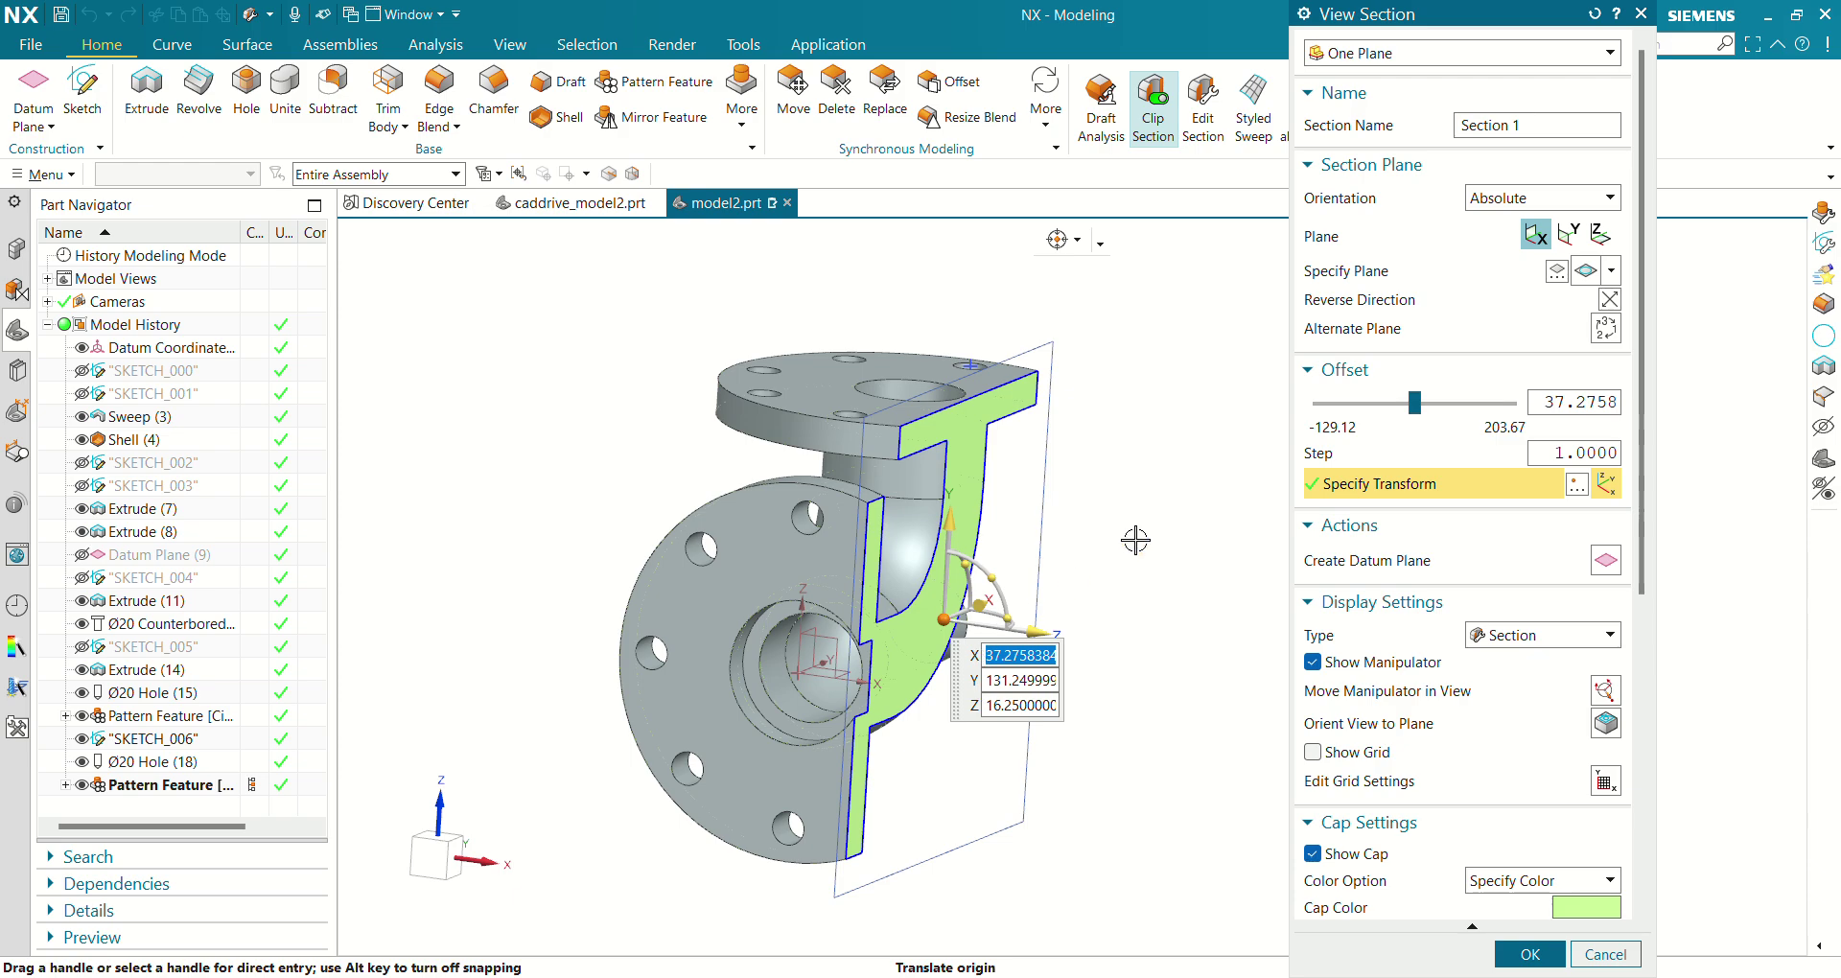
pyautogui.click(1572, 239)
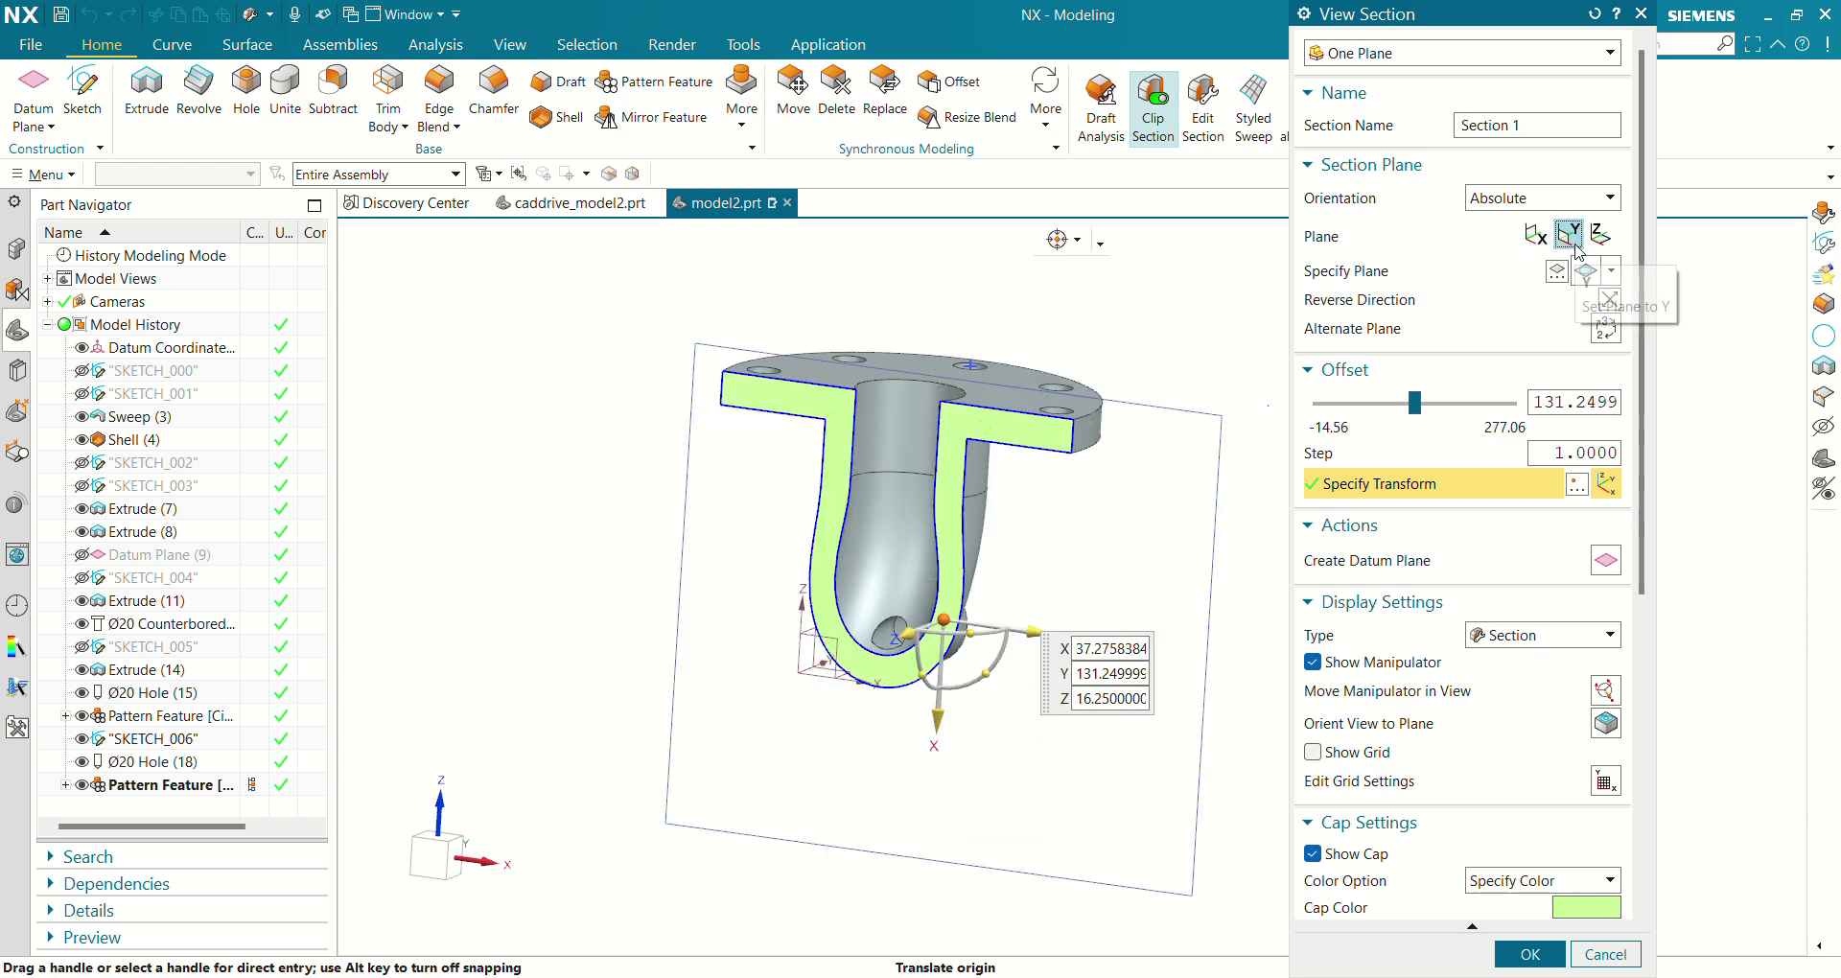
pyautogui.click(1531, 237)
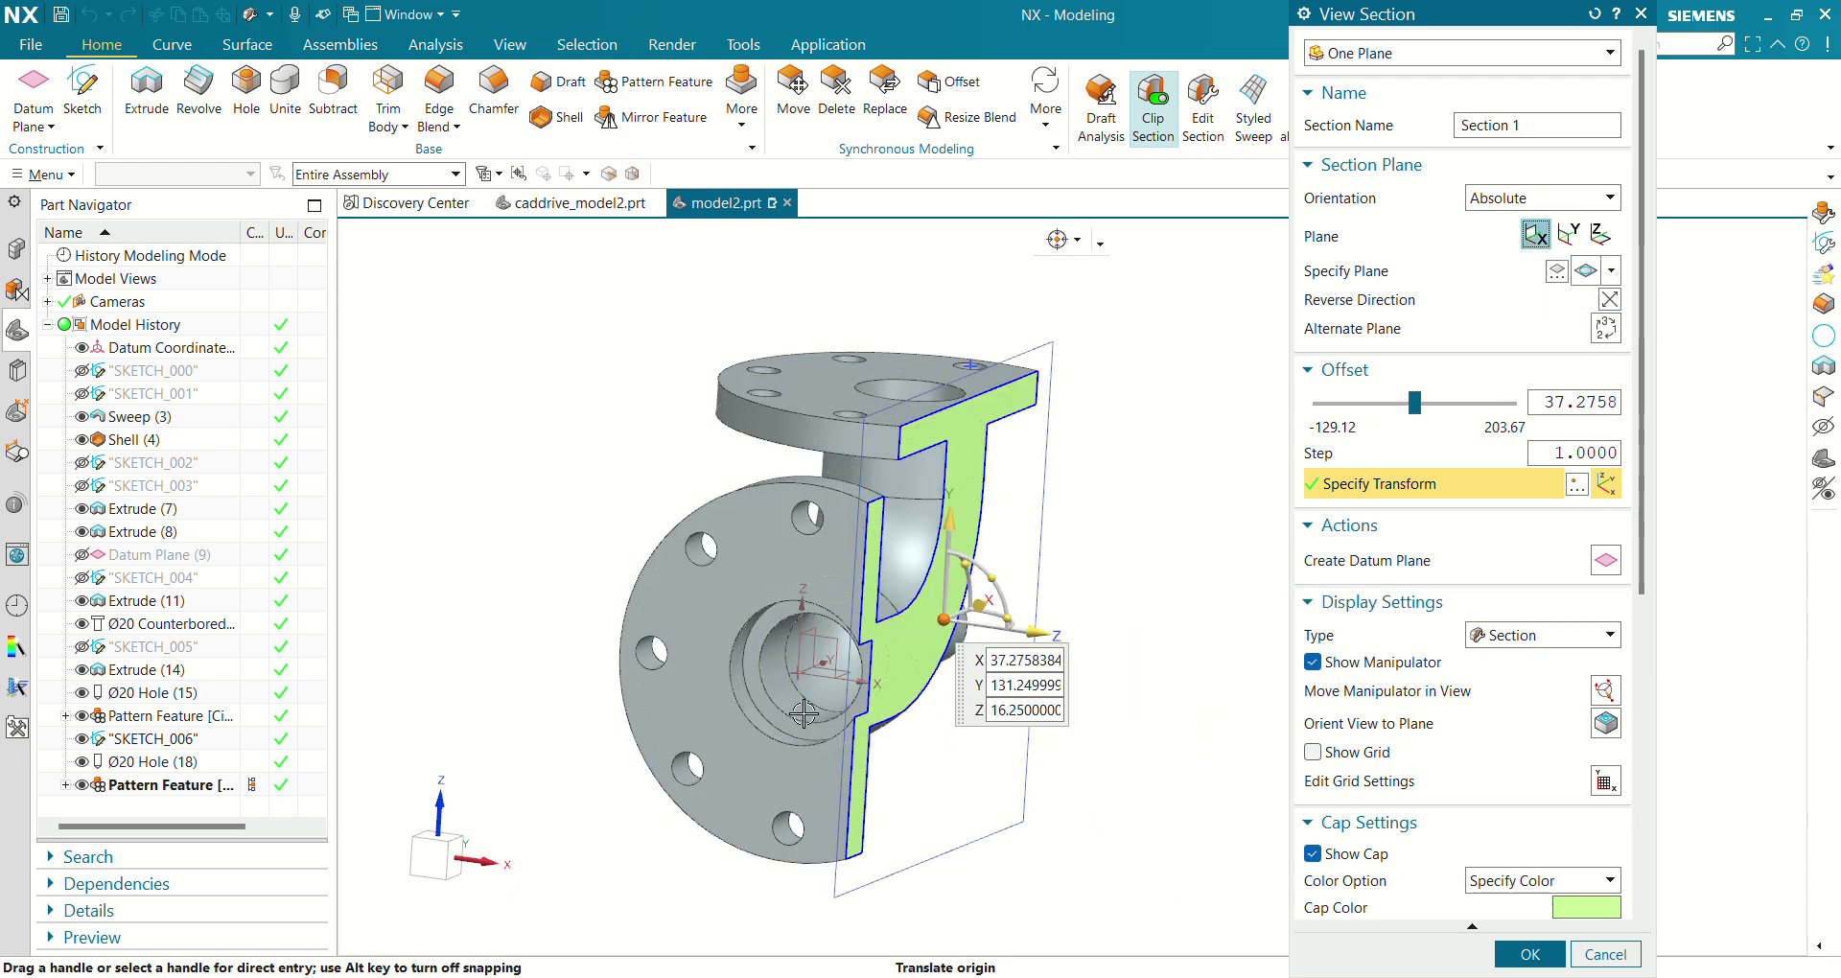
pyautogui.click(1598, 236)
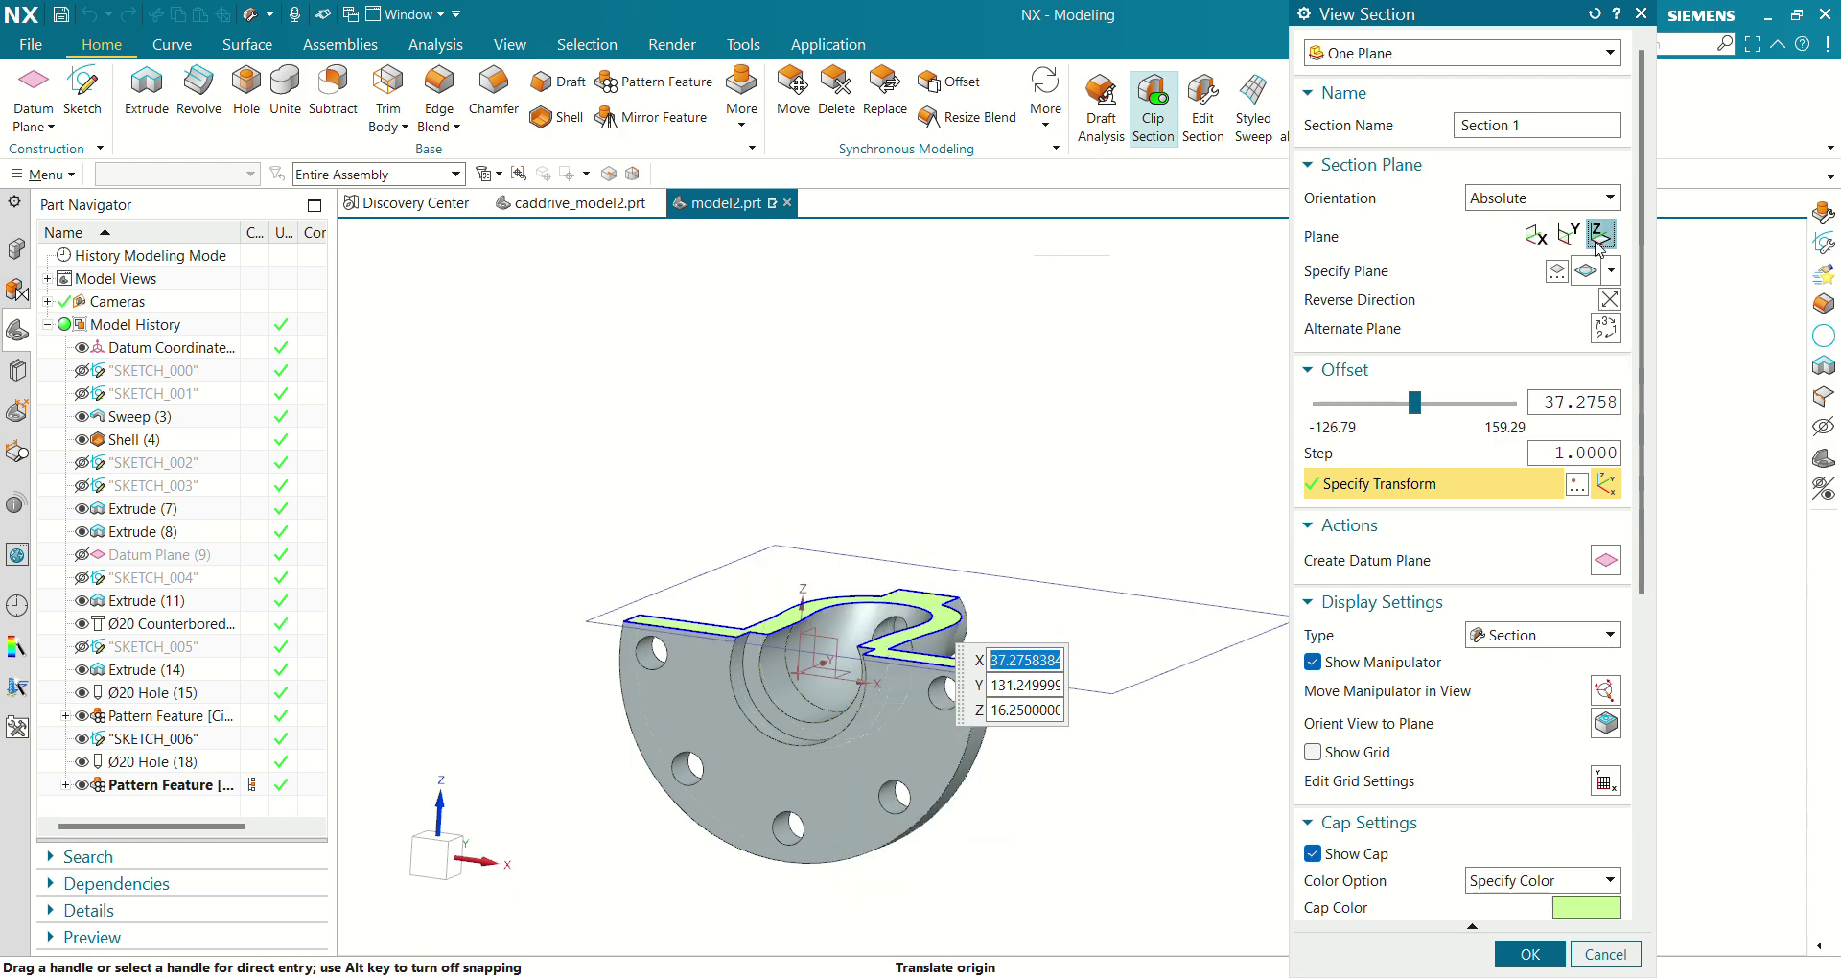
# Section the elbow on the X plane at an offset of 0.
pyautogui.click(1534, 235)
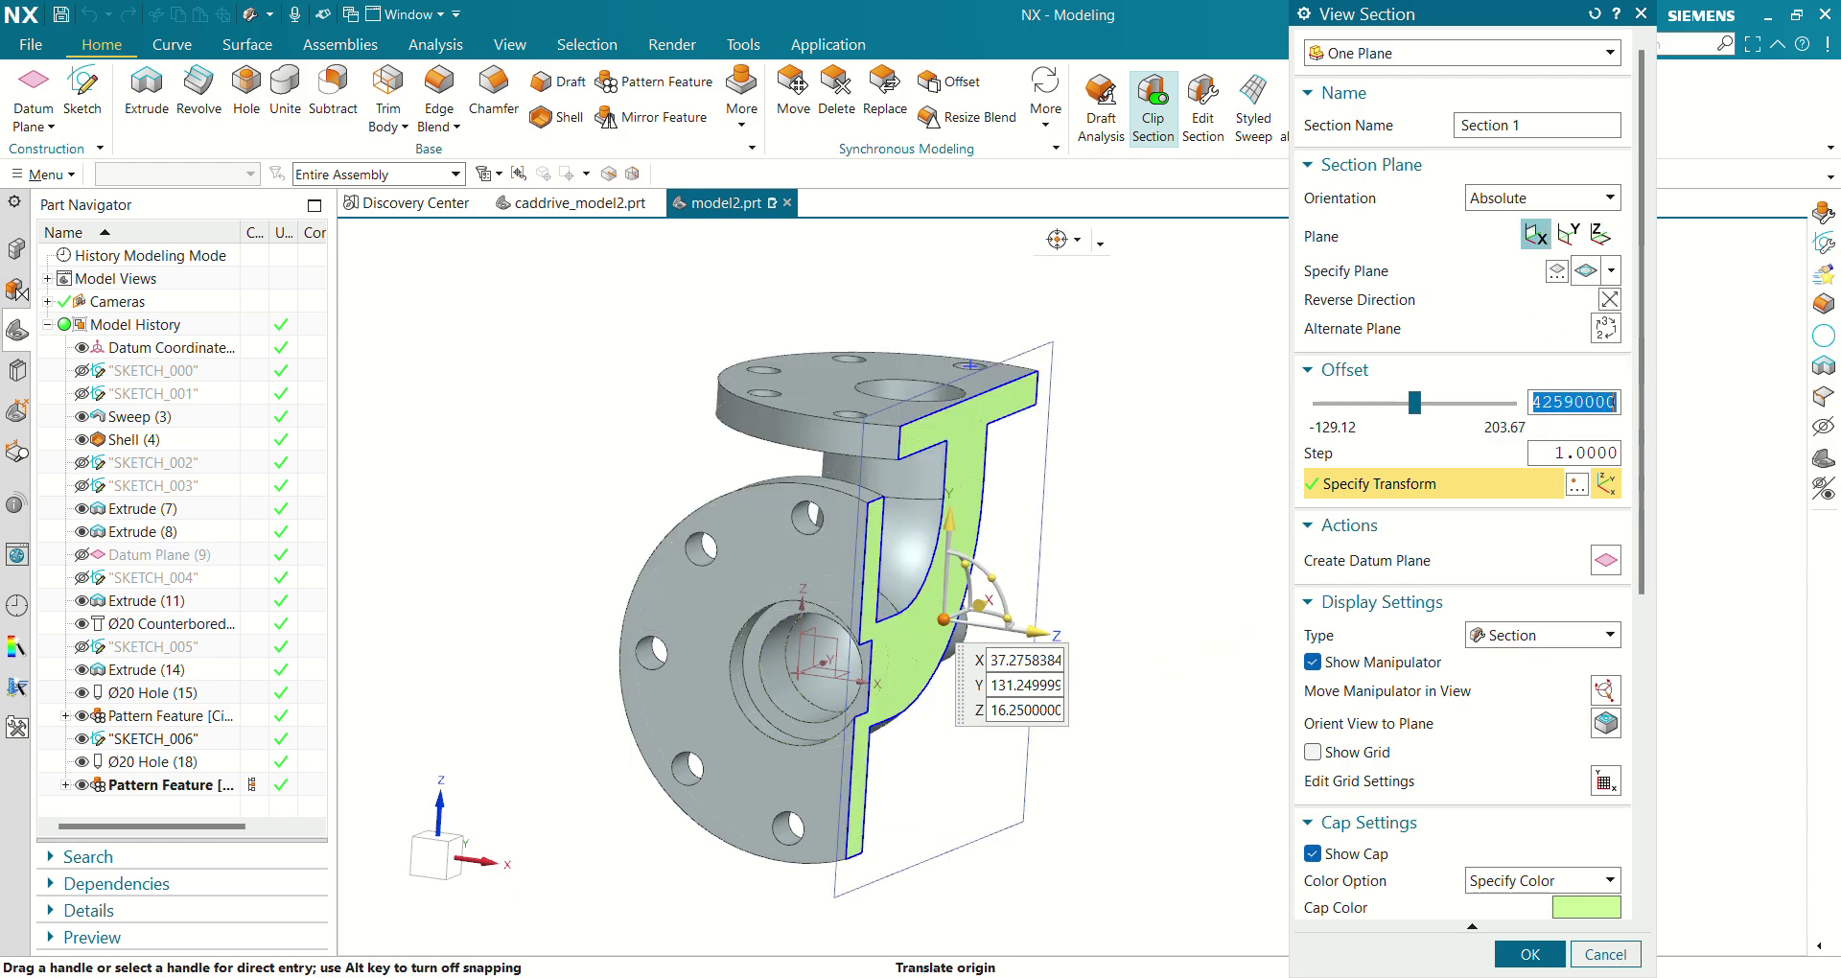
pyautogui.write('0')
pyautogui.press('Return')
pyautogui.click(1526, 954)
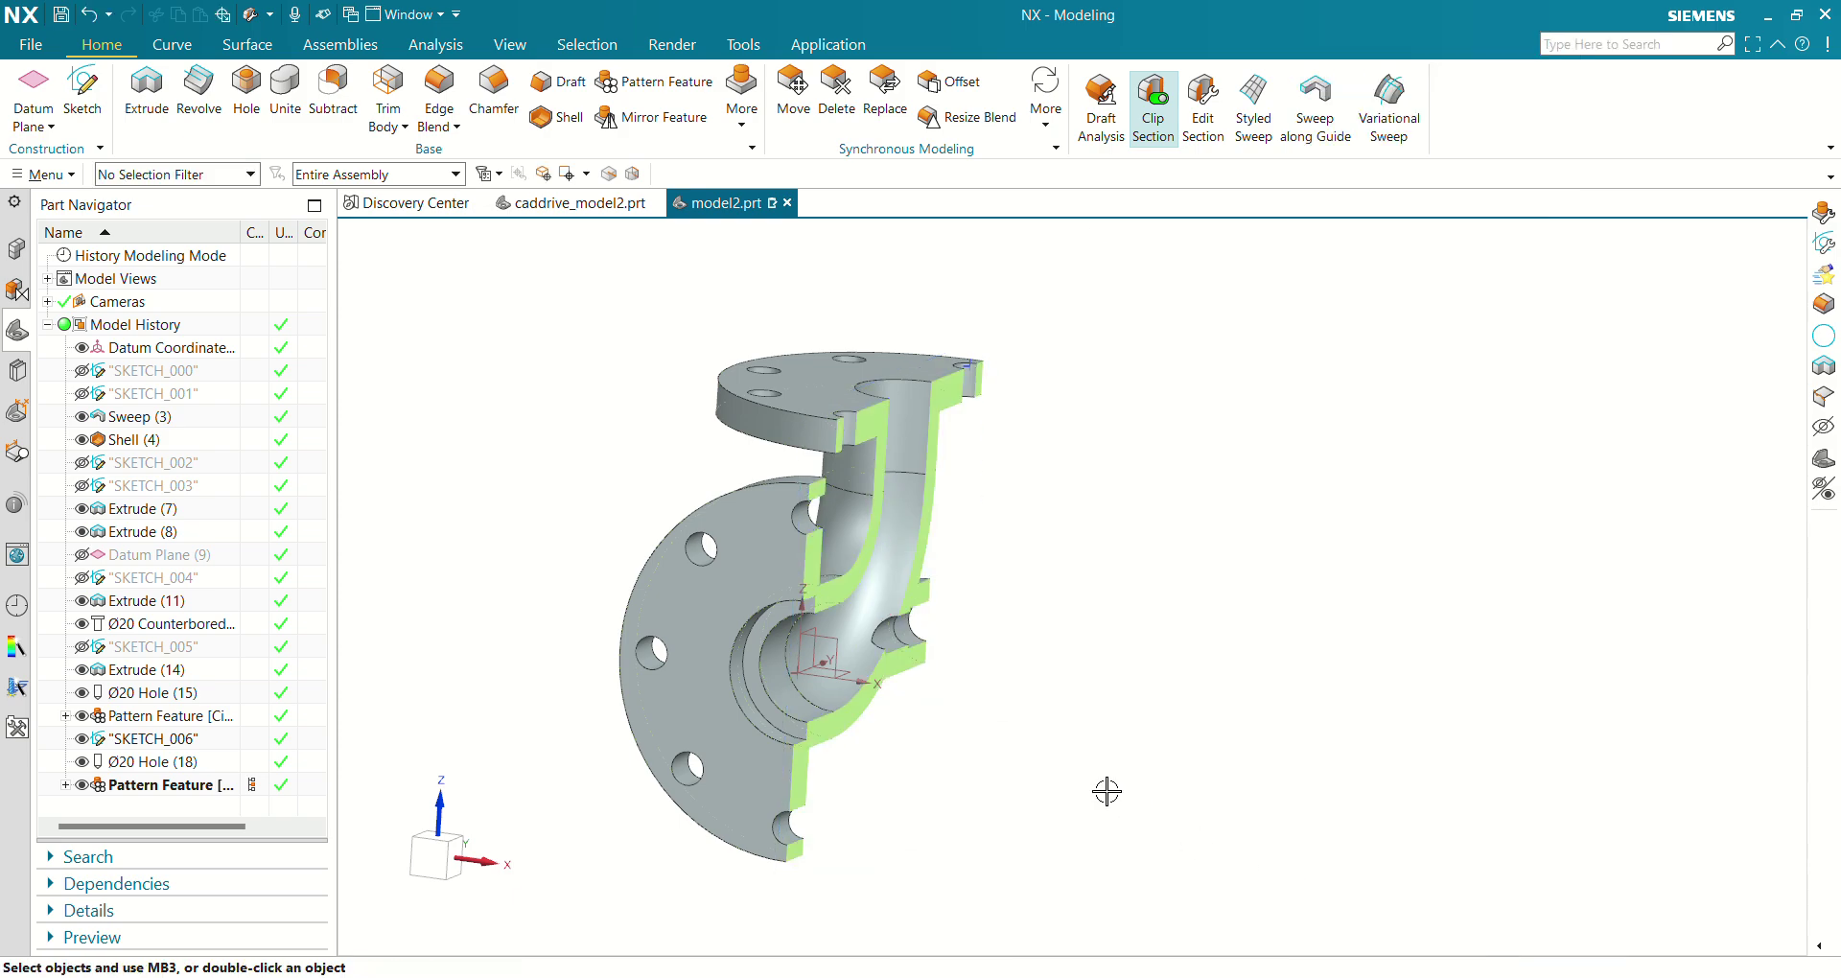
# Examine the sectioned elbow's bore, walls, side boss and bolt holes, and turn the section clipping off.
pyautogui.moveTo(1102, 789); pyautogui.dragTo(1036, 768, button='middle')
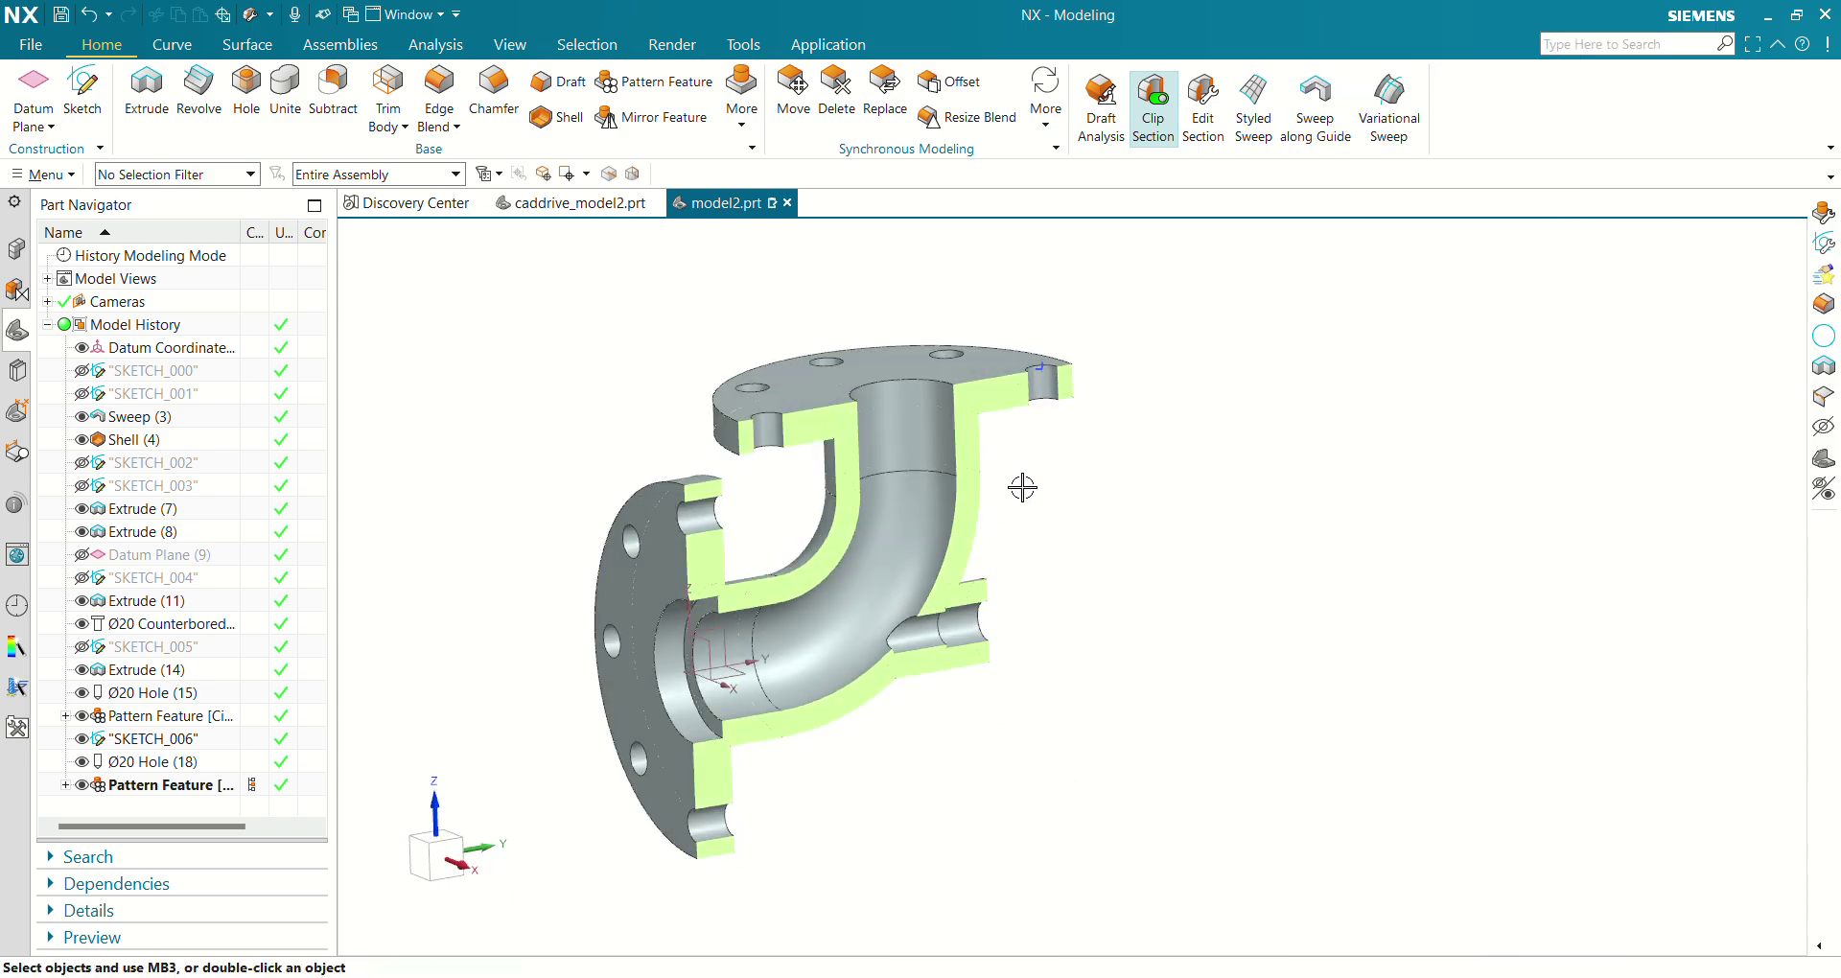
pyautogui.scroll(-2, 1033, 452)
pyautogui.moveTo(1161, 542); pyautogui.dragTo(1140, 592, button='middle')
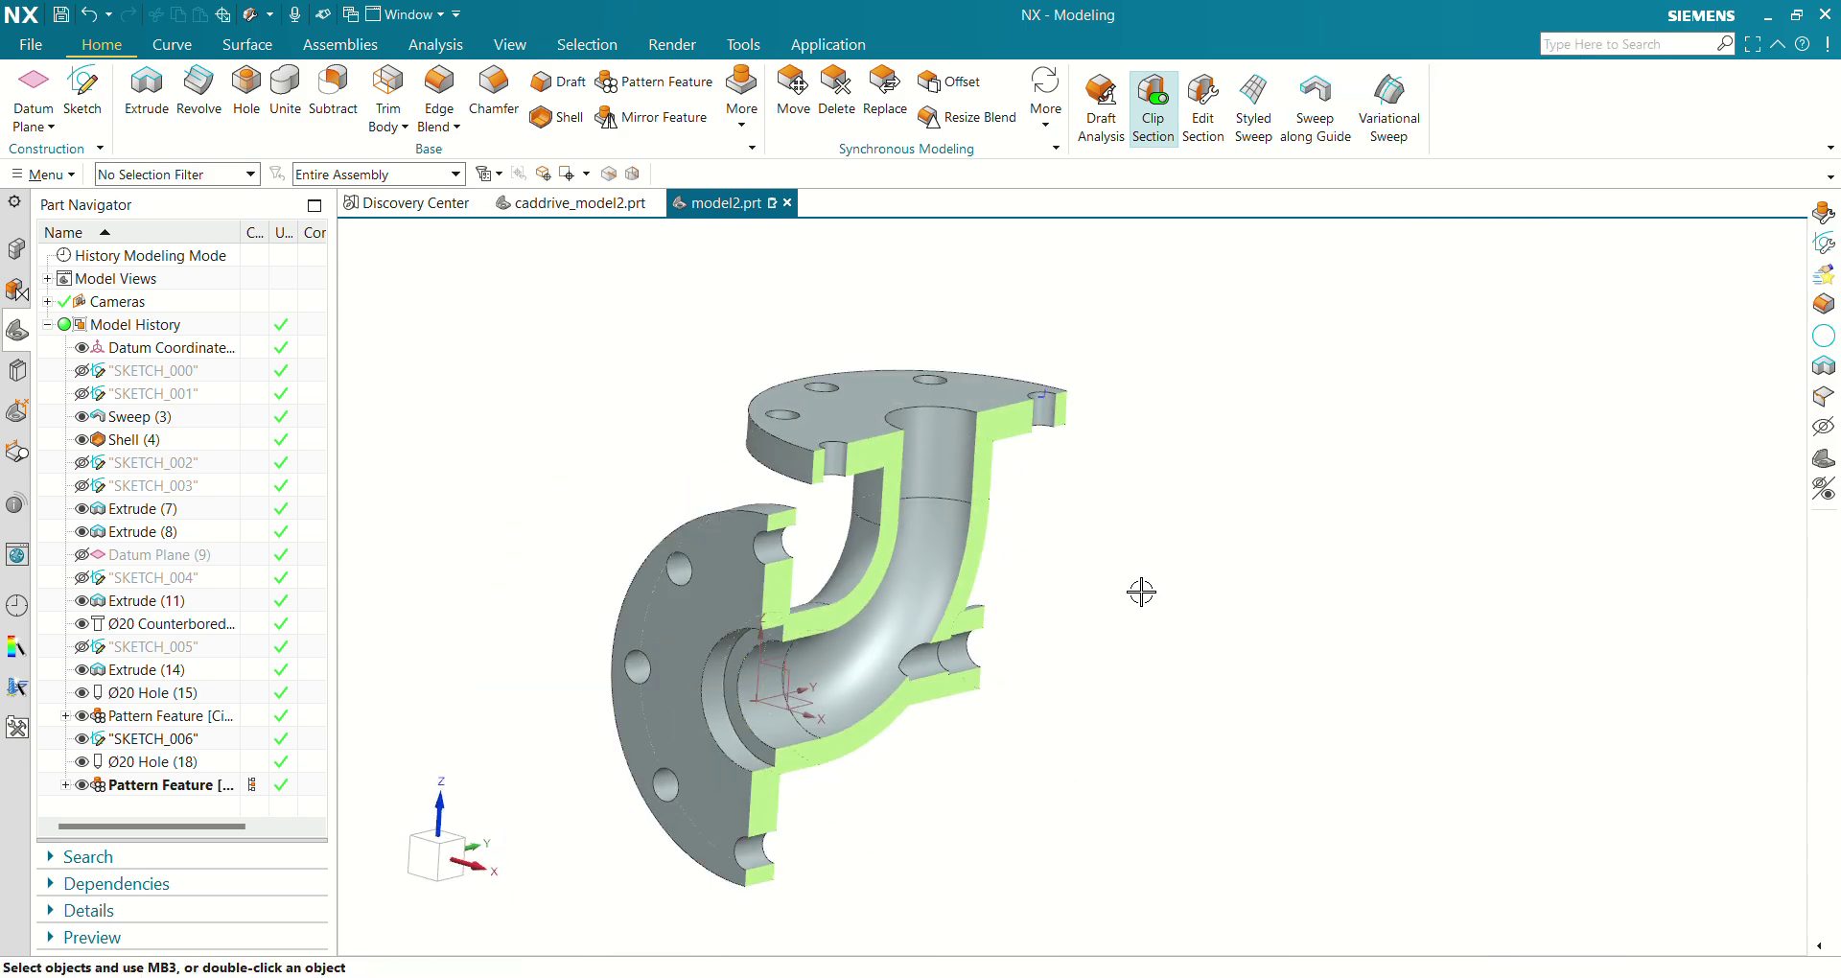
pyautogui.moveTo(964, 621); pyautogui.dragTo(955, 630, button='middle')
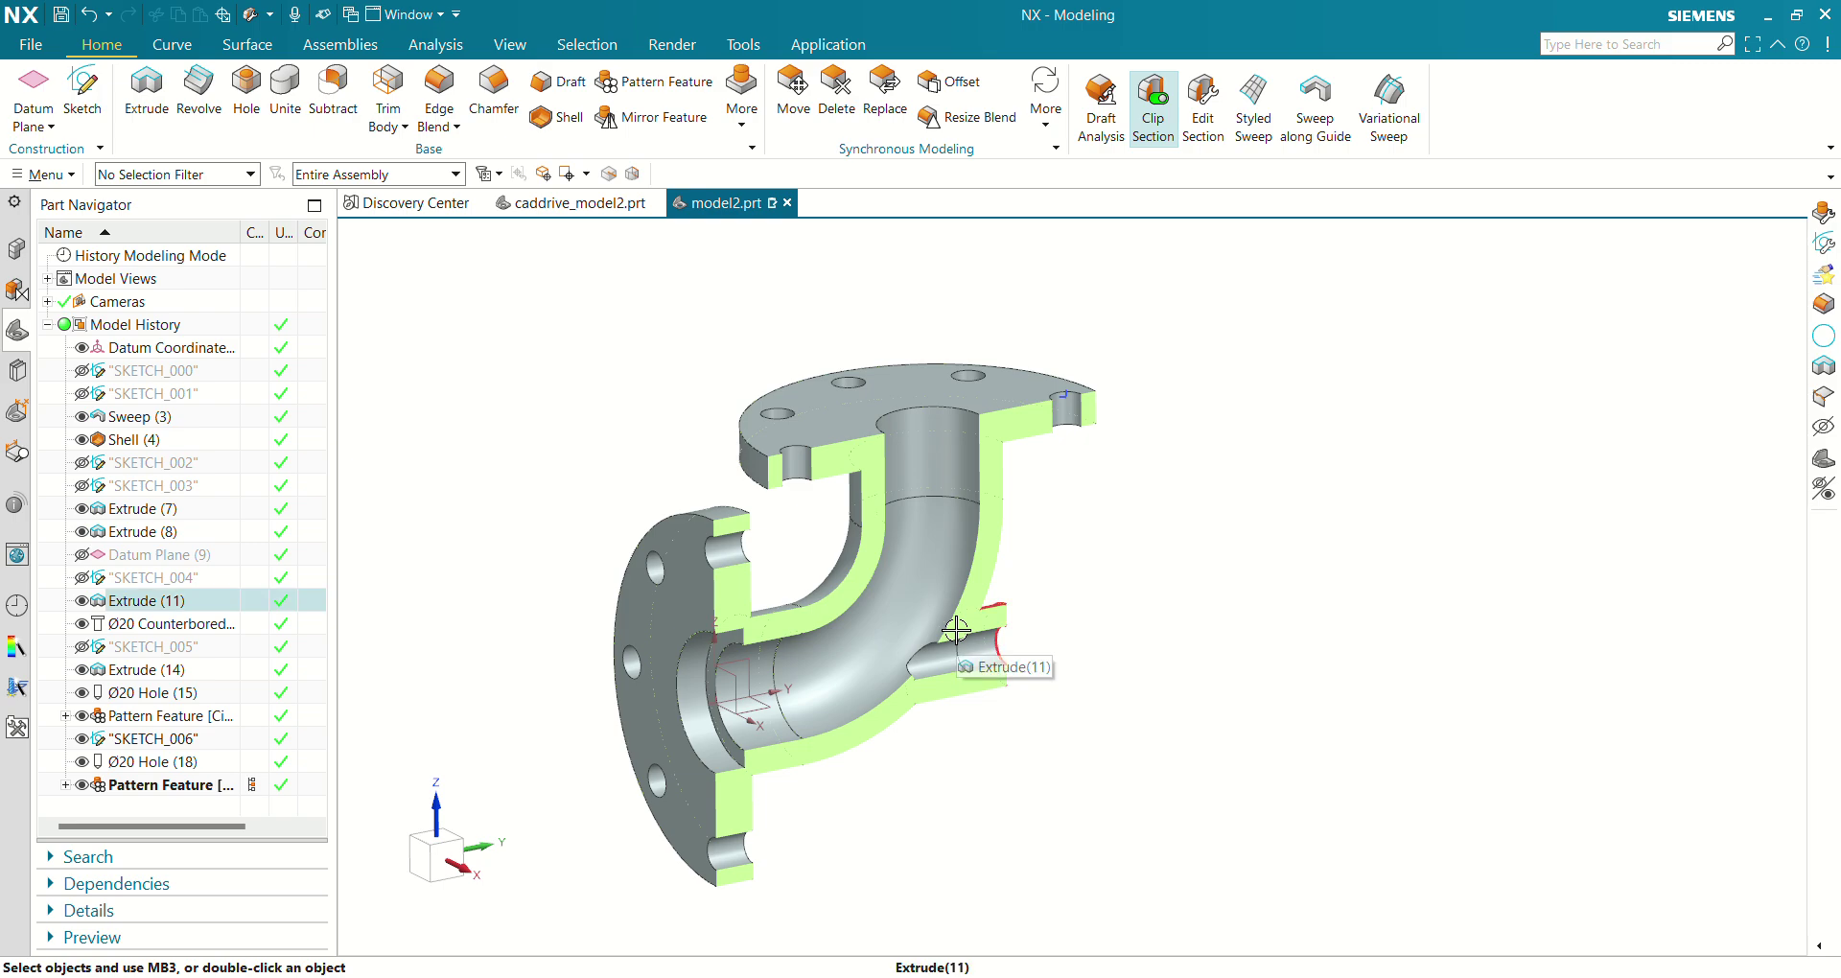
pyautogui.hotkey('ctrl', 'h')
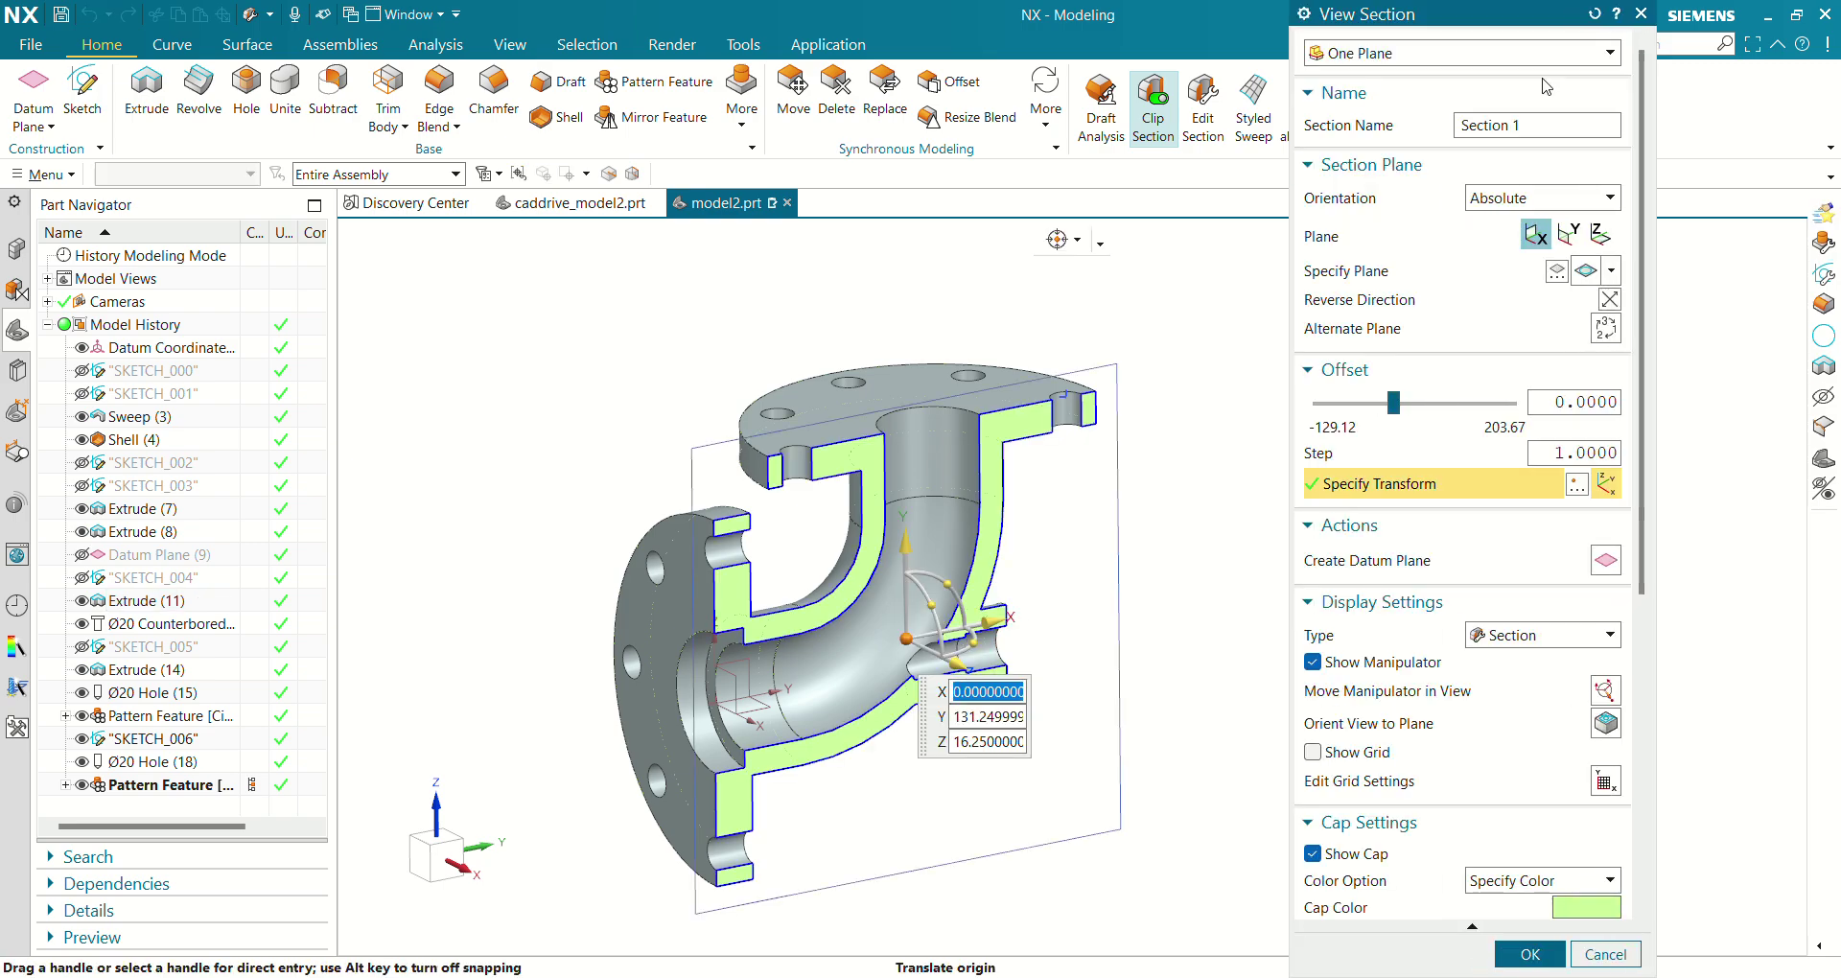
pyautogui.click(1640, 13)
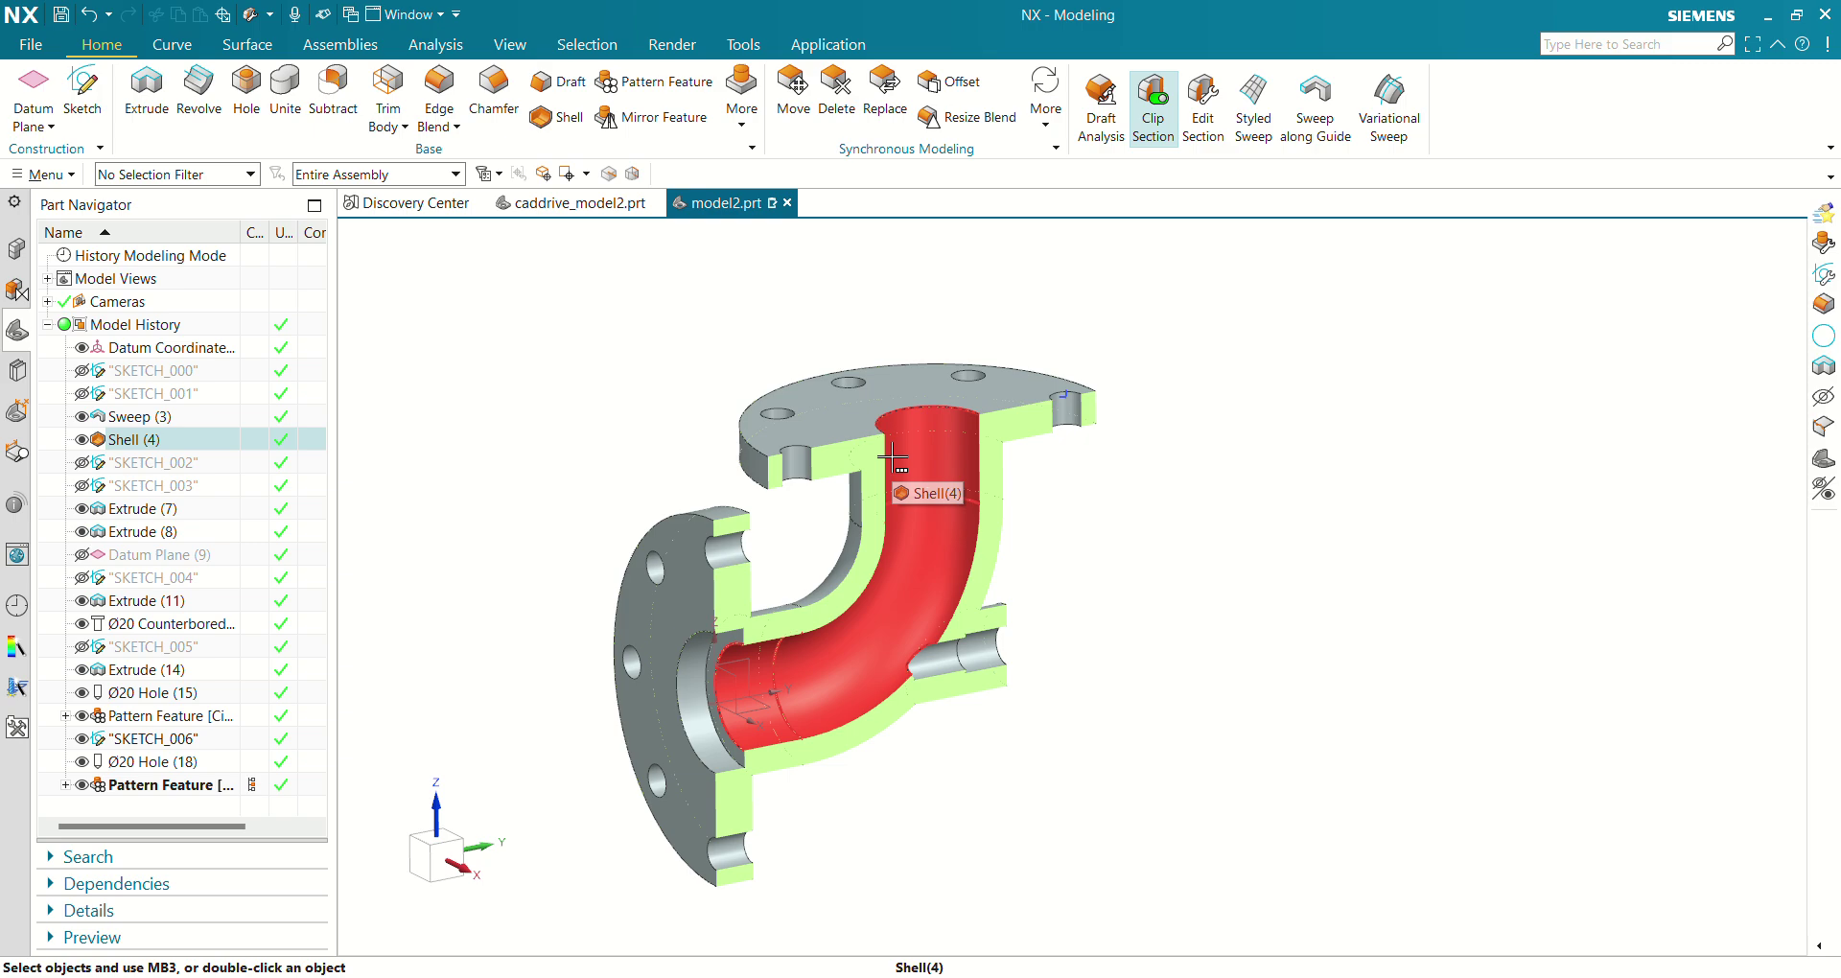
pyautogui.click(1153, 101)
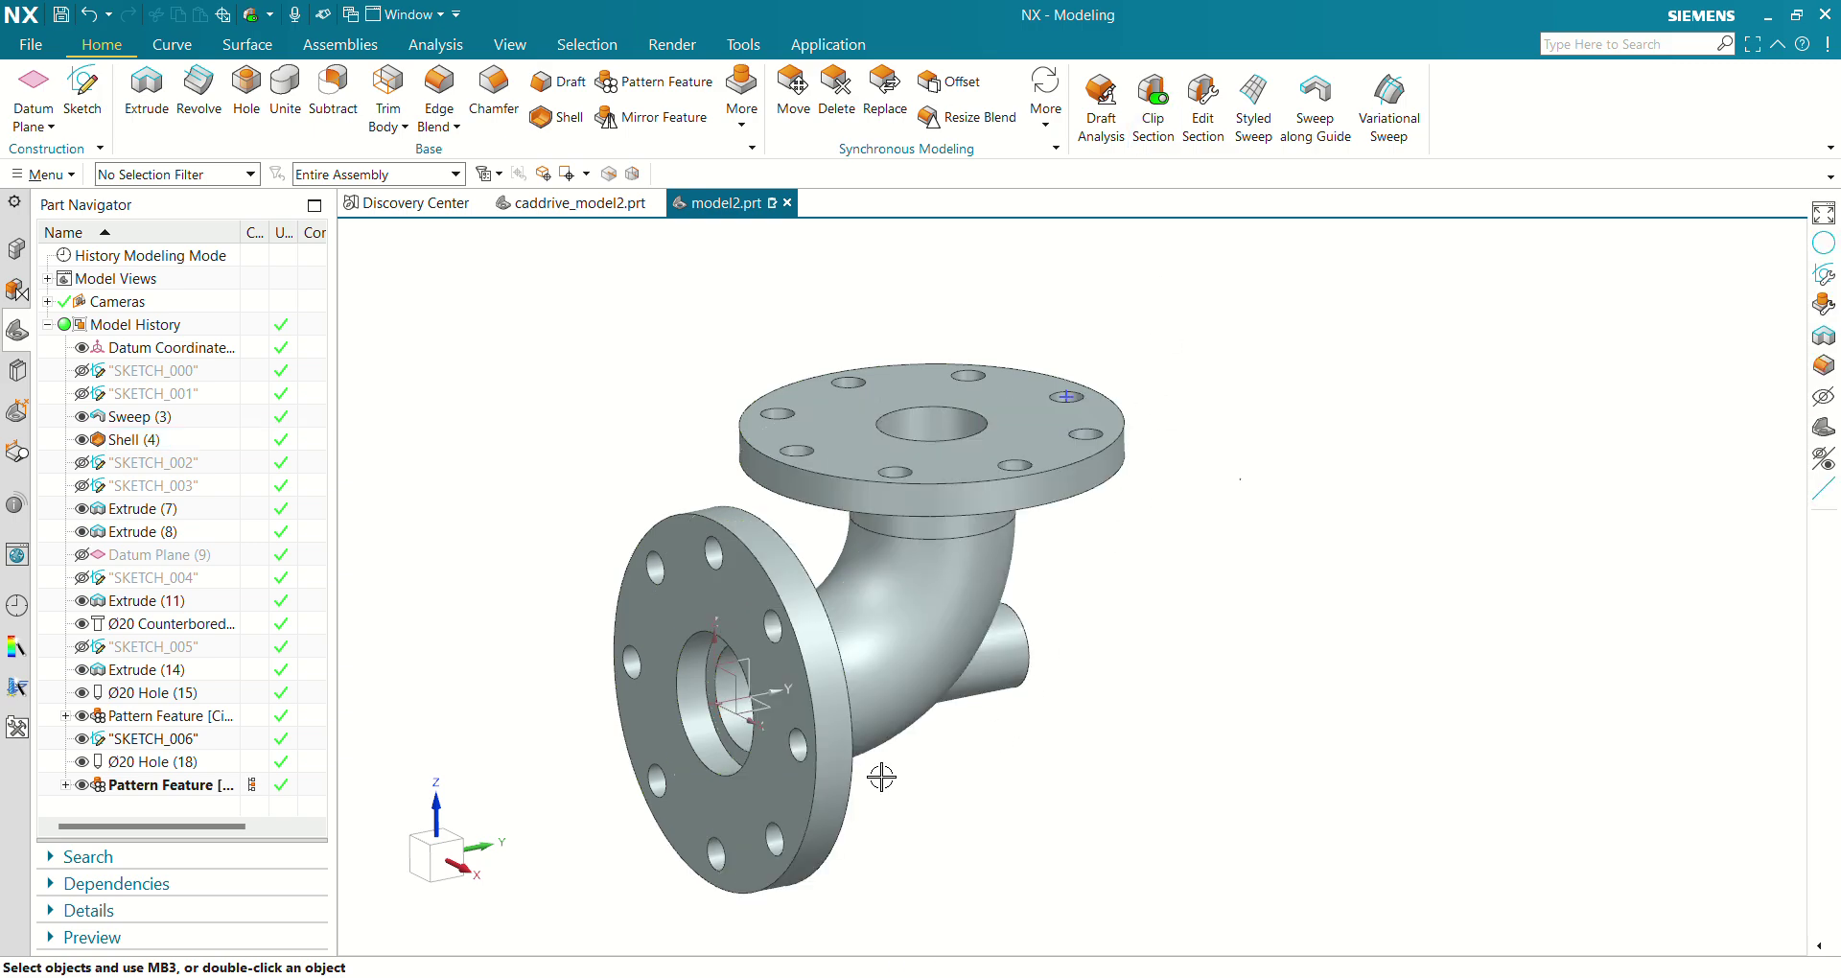
pyautogui.scroll(3, 844, 690)
pyautogui.scroll(-3, 1031, 649)
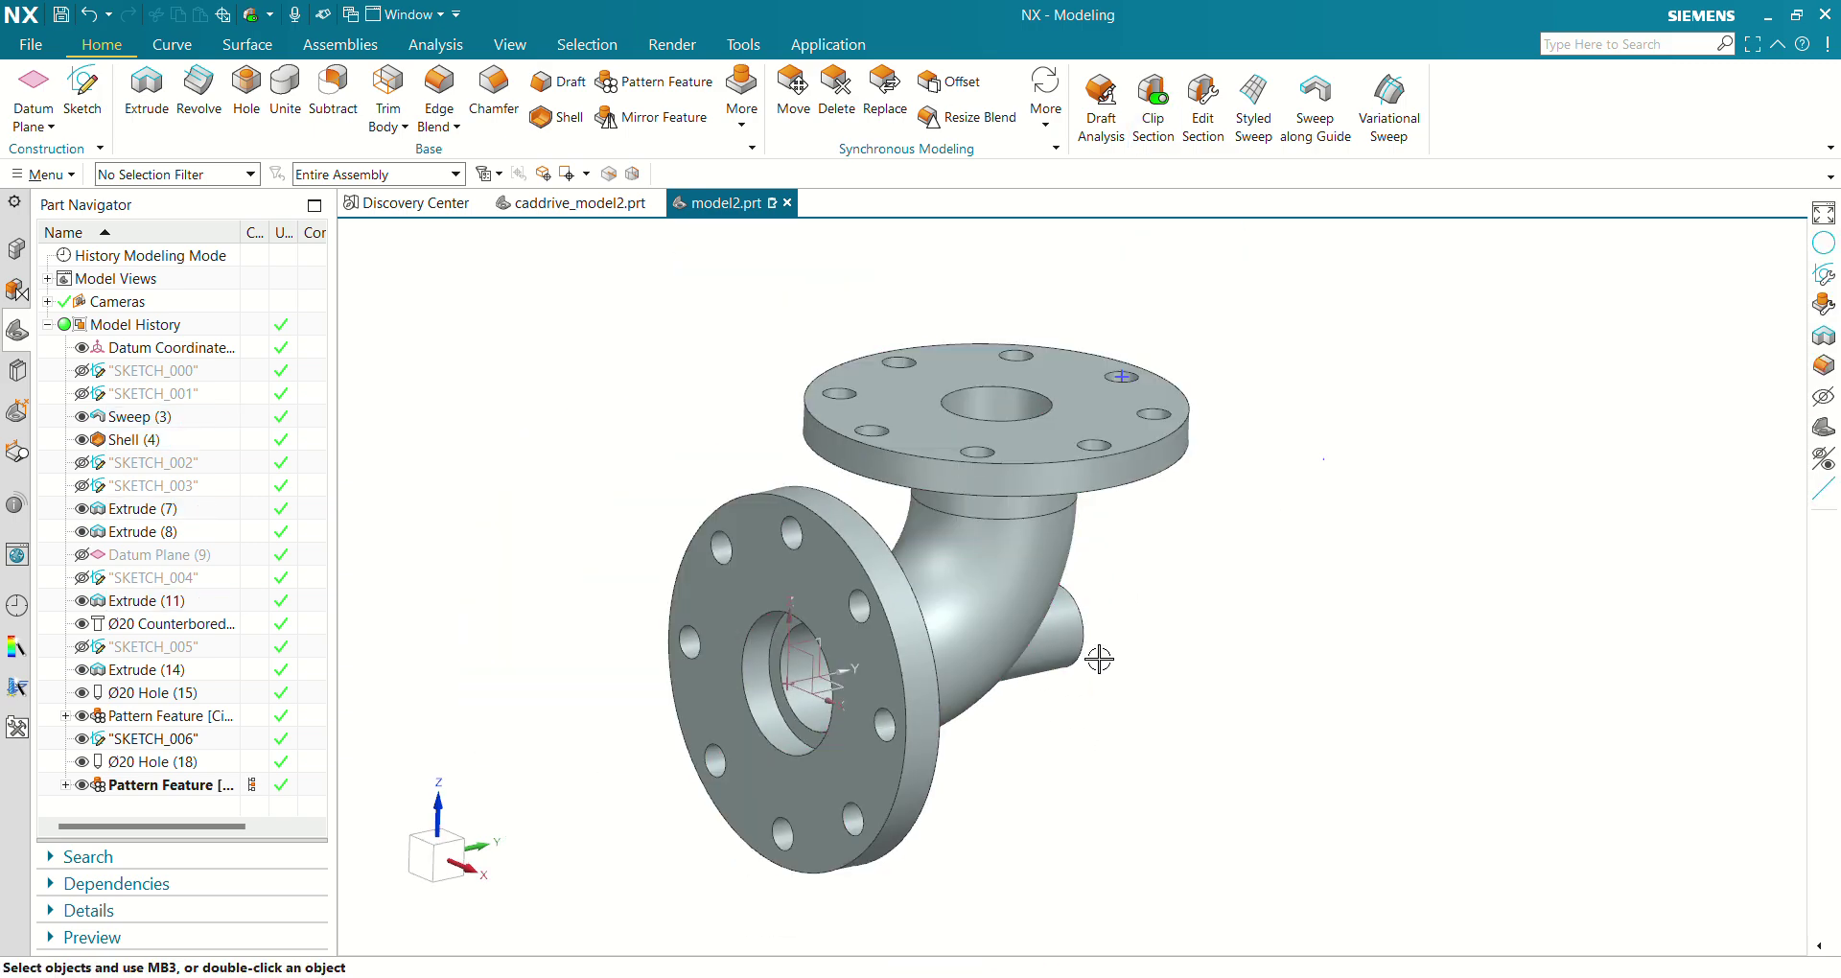